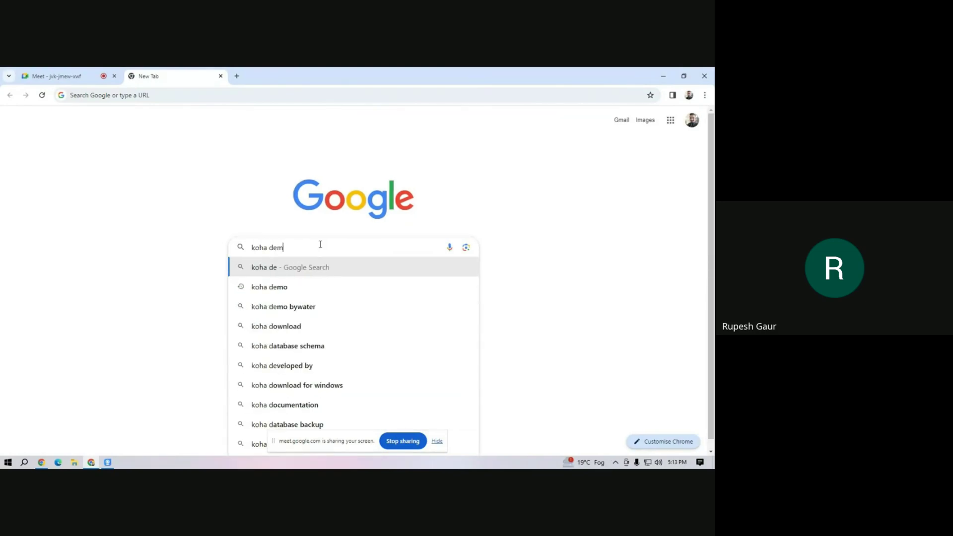
Search Google for 'koha demo' and open the koha-community.org demo page.
{"action": "type", "text": "mo"}
{"action": "key", "text": "Return"}
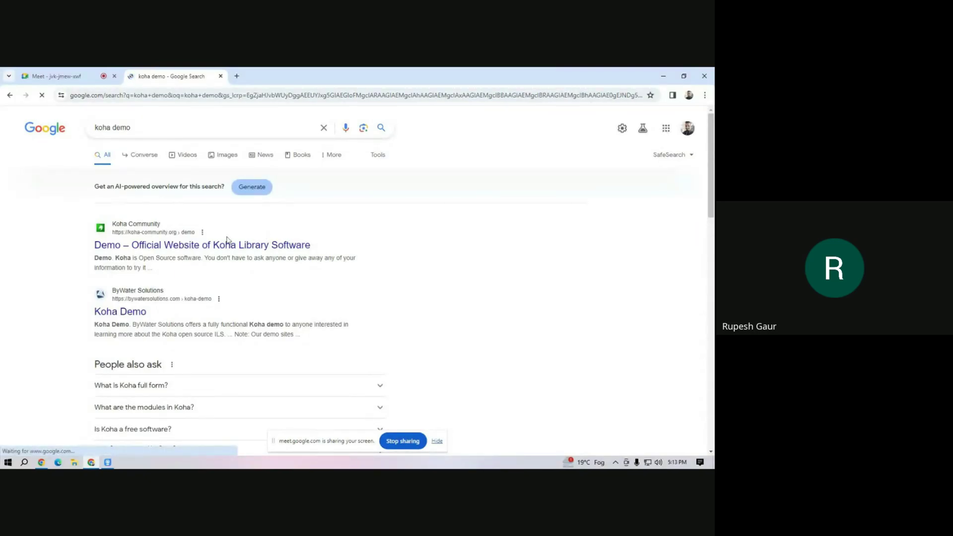
{"action": "left_click", "coordinate": [188, 245]}
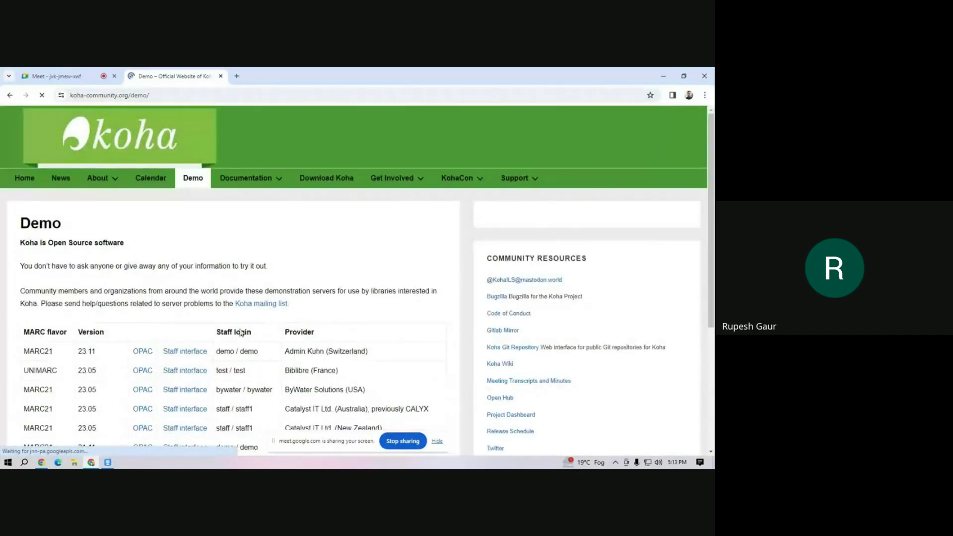
Open the first demo staff interface from the server table in a new tab.
{"action": "scroll", "coordinate": [219, 332], "scroll_direction": "down", "scroll_amount": 4}
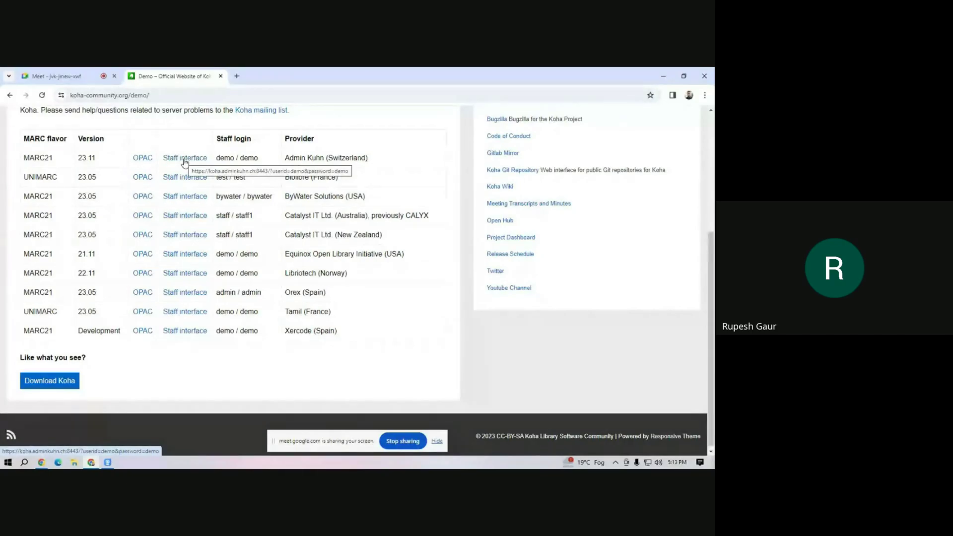
{"action": "right_click", "coordinate": [184, 162]}
{"action": "left_click", "coordinate": [203, 168]}
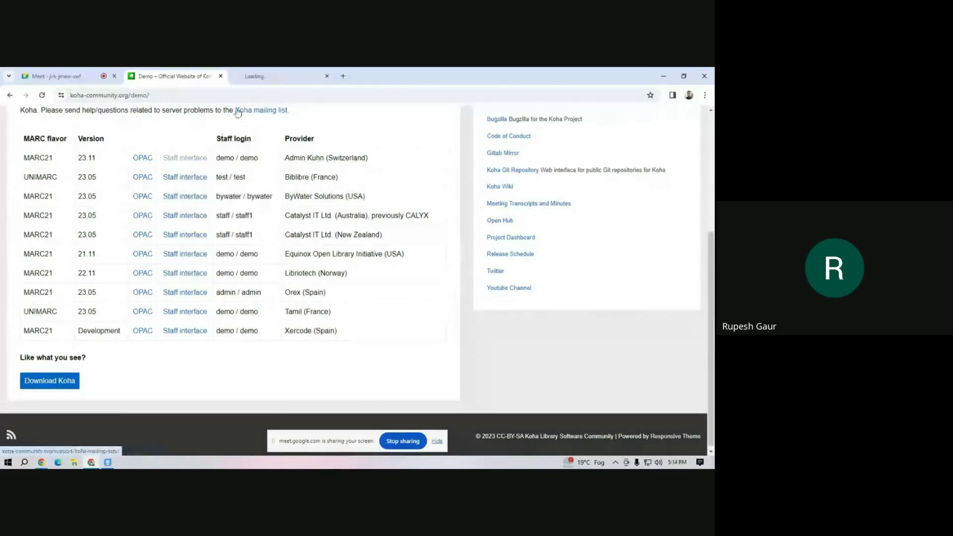
{"action": "right_click", "coordinate": [191, 217]}
Open the Catalyst Australia staff interface in a new tab and go to its login form.
{"action": "left_click", "coordinate": [210, 221]}
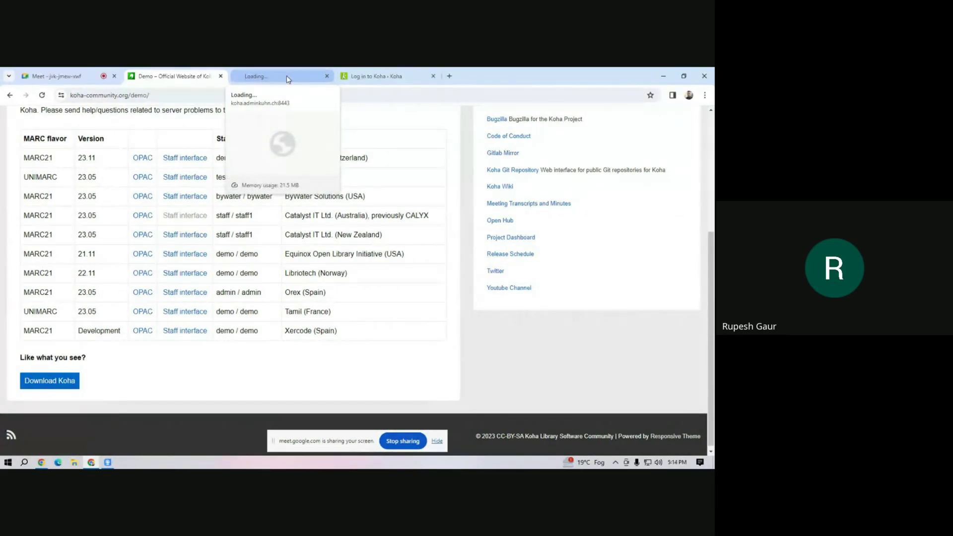
{"action": "left_click", "coordinate": [287, 78]}
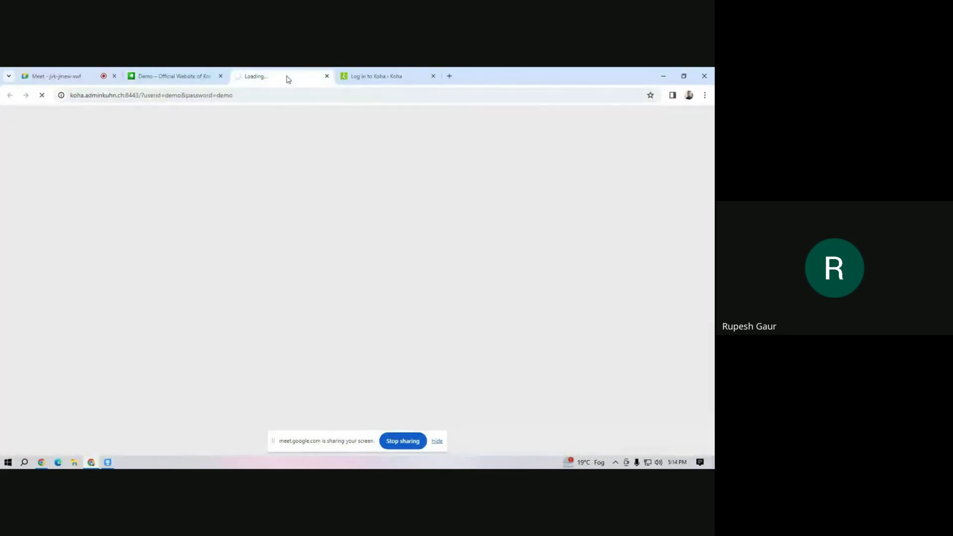
{"action": "left_click", "coordinate": [397, 78]}
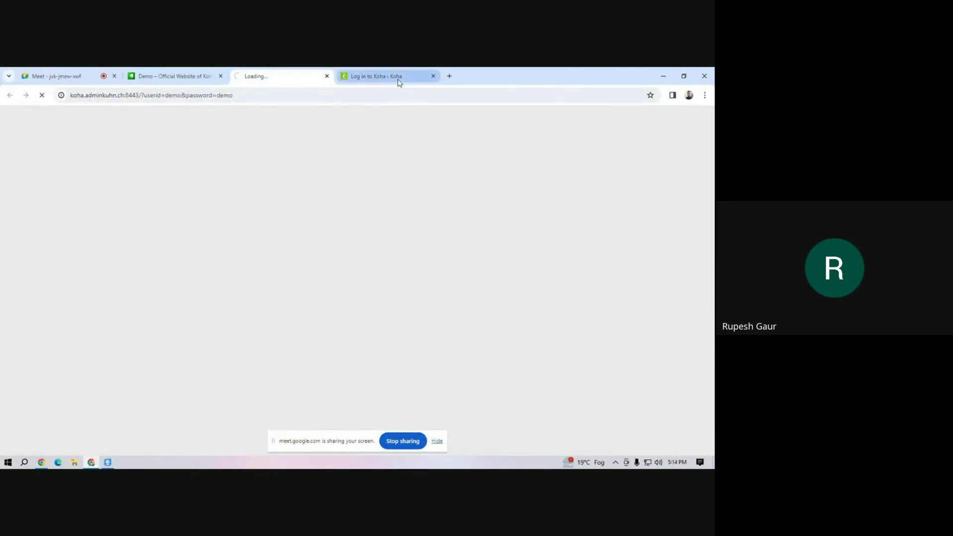
{"action": "left_click", "coordinate": [278, 78]}
{"action": "left_click", "coordinate": [365, 78]}
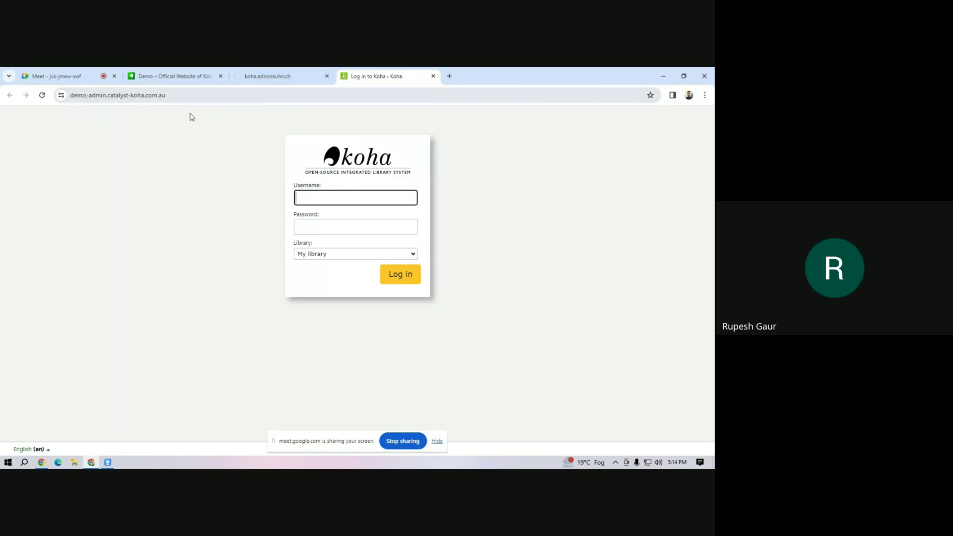
{"action": "type", "text": "staff"}
Log in with the demo staff username and password, then go to Koha administration.
{"action": "left_click", "coordinate": [309, 227]}
{"action": "type", "text": "sta"}
{"action": "key", "text": "Return"}
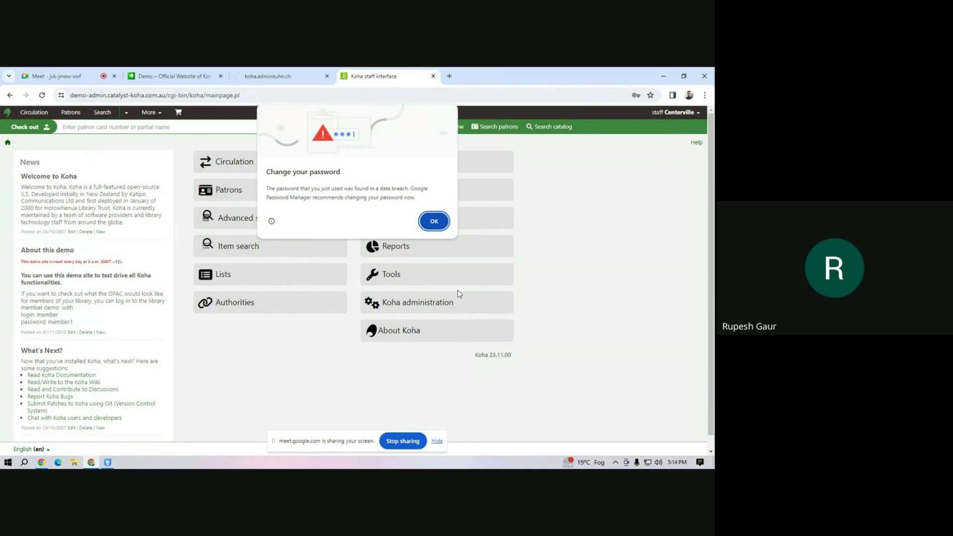
{"action": "left_click", "coordinate": [427, 221]}
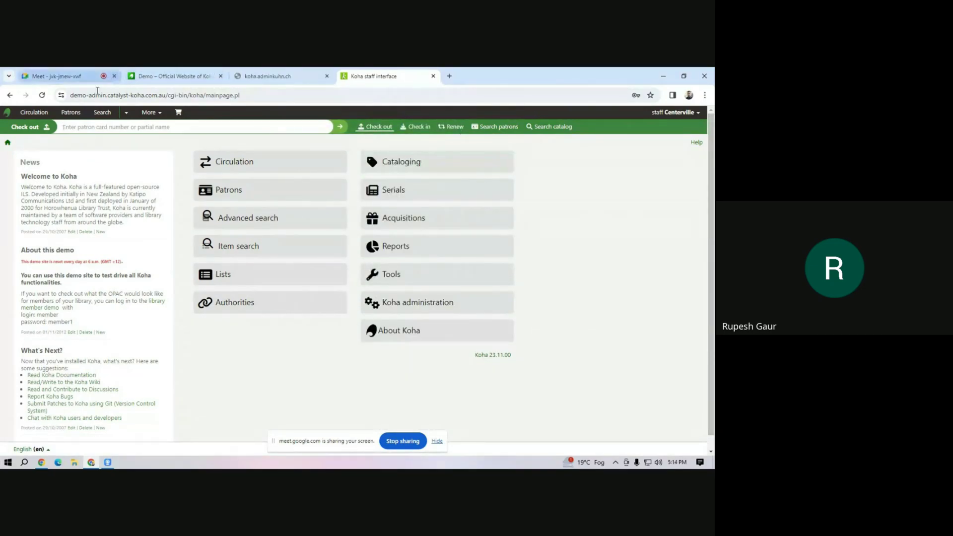
{"action": "left_click", "coordinate": [411, 309]}
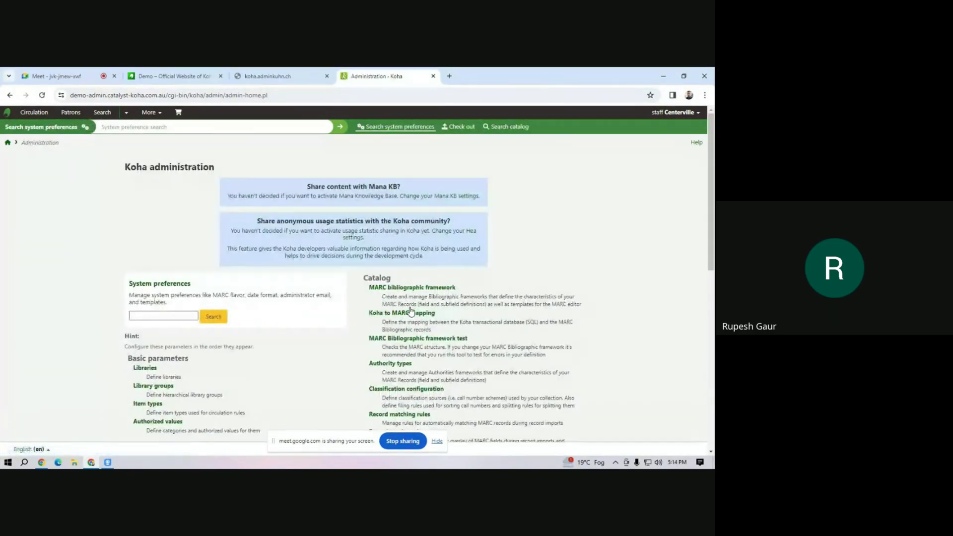
Create library code MAIN named 'Mahipal Dutt Library', submit it, and check the confirmation.
{"action": "left_click", "coordinate": [148, 373]}
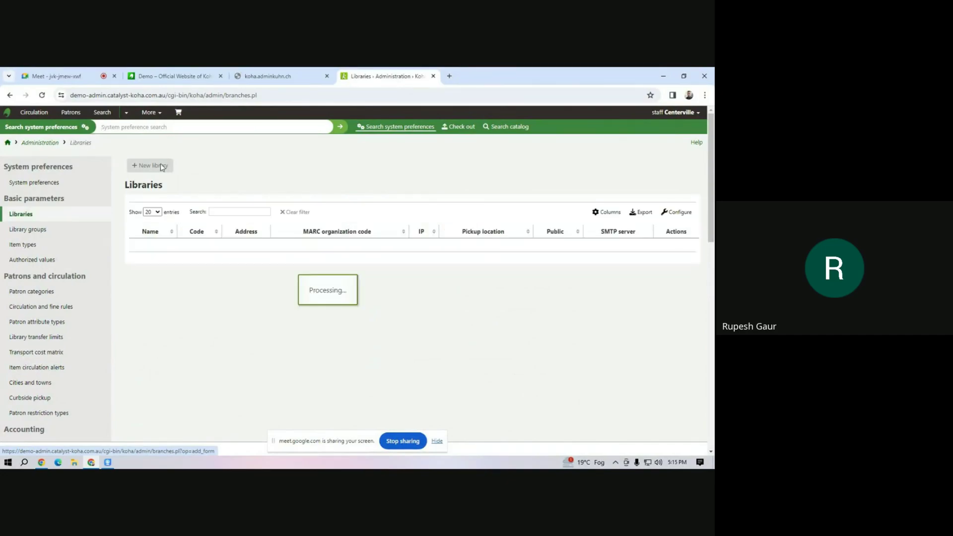
{"action": "left_click", "coordinate": [161, 167]}
{"action": "left_click", "coordinate": [211, 198]}
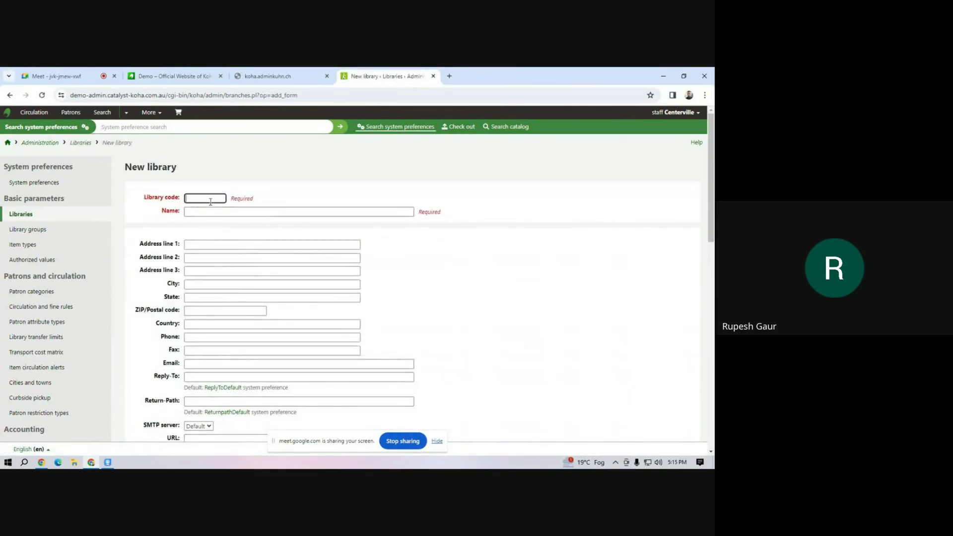
{"action": "left_click", "coordinate": [210, 216]}
{"action": "left_click", "coordinate": [210, 214]}
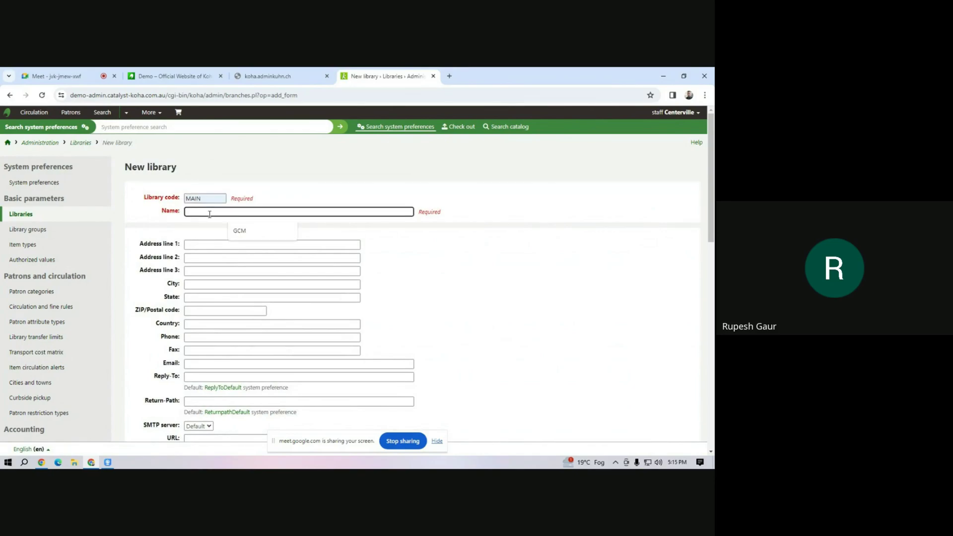
{"action": "type", "text": "Mahipal Dutt Library"}
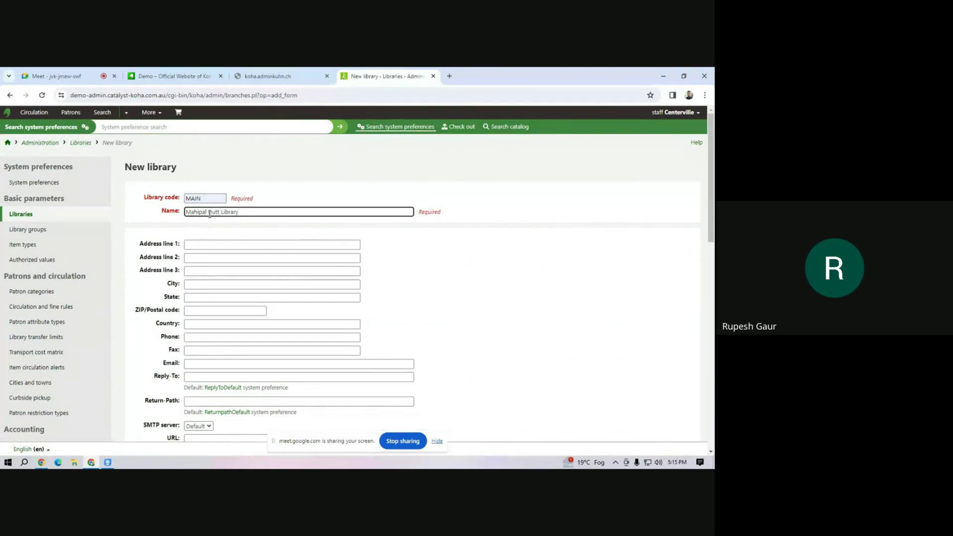
{"action": "scroll", "coordinate": [232, 271], "scroll_direction": "down", "scroll_amount": 10}
{"action": "scroll", "coordinate": [243, 291], "scroll_direction": "up", "scroll_amount": 5}
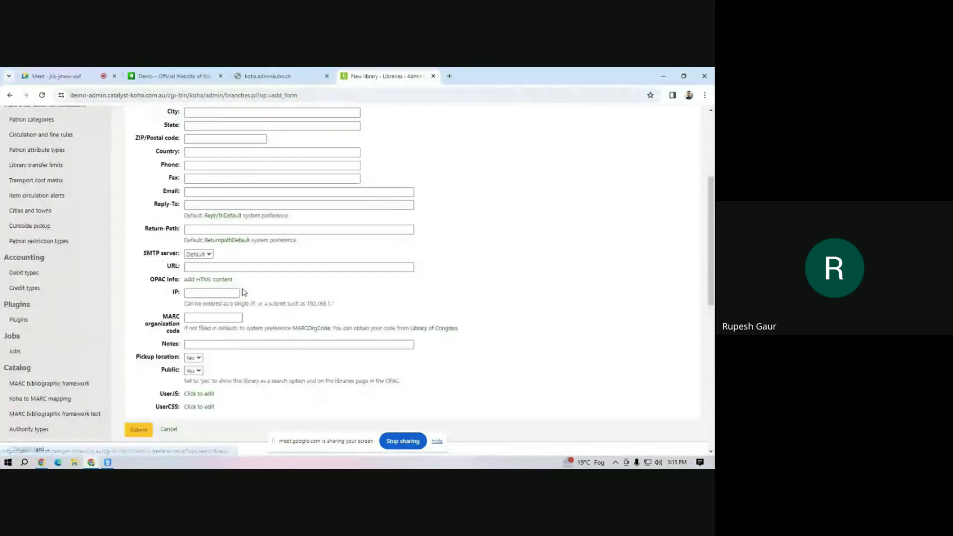
{"action": "left_click", "coordinate": [139, 431]}
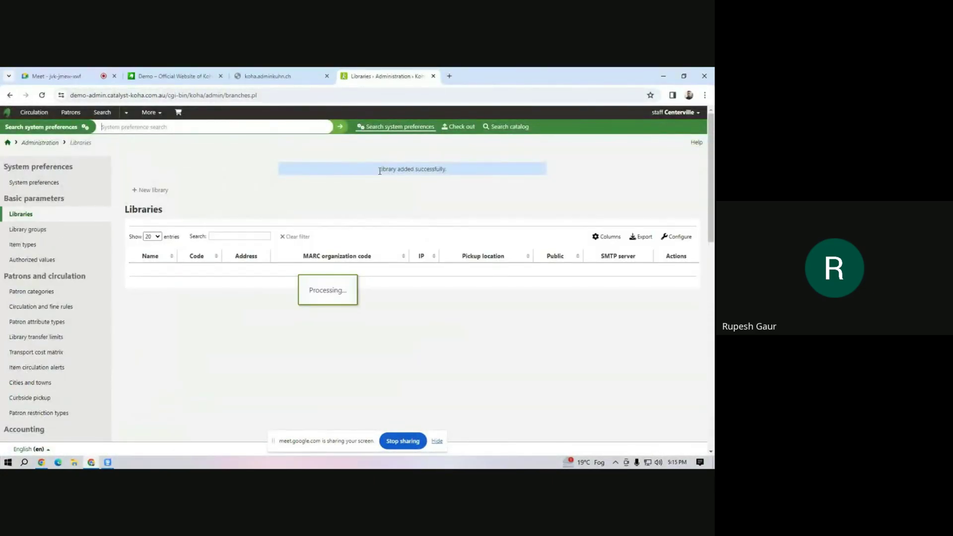
{"action": "left_click_drag", "start_coordinate": [379, 169], "coordinate": [466, 171]}
{"action": "left_click", "coordinate": [432, 196]}
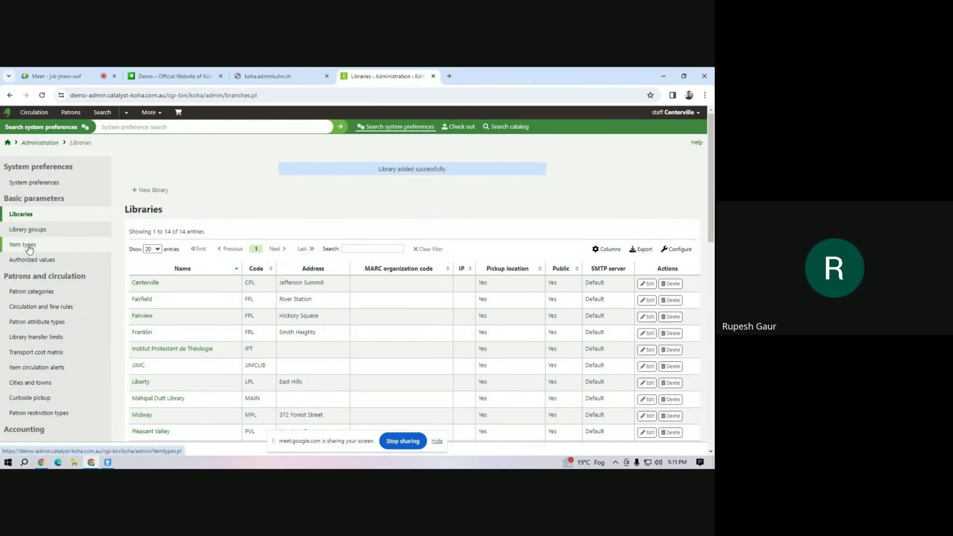
Add item type TB, 'Text Book', restricted to Mahipal Dutt Library, and save it.
{"action": "left_click", "coordinate": [28, 247]}
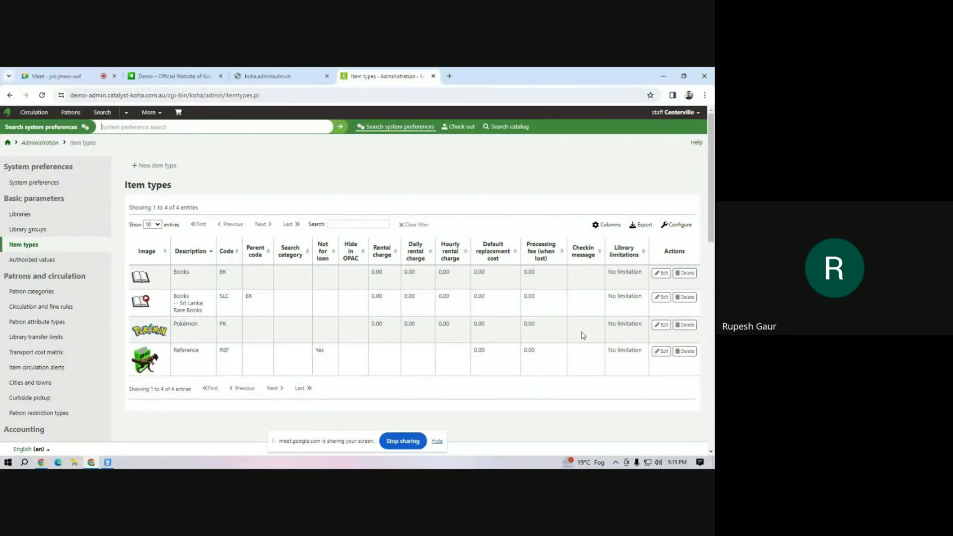
{"action": "left_click", "coordinate": [173, 168]}
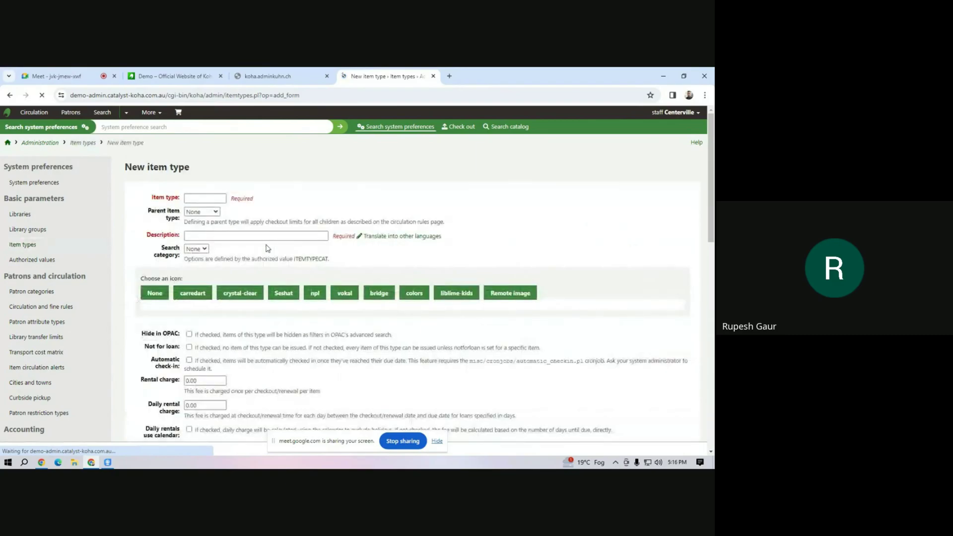
{"action": "left_click", "coordinate": [202, 197]}
{"action": "type", "text": "TB"}
{"action": "left_click", "coordinate": [228, 237]}
{"action": "type", "text": "Text Boo"}
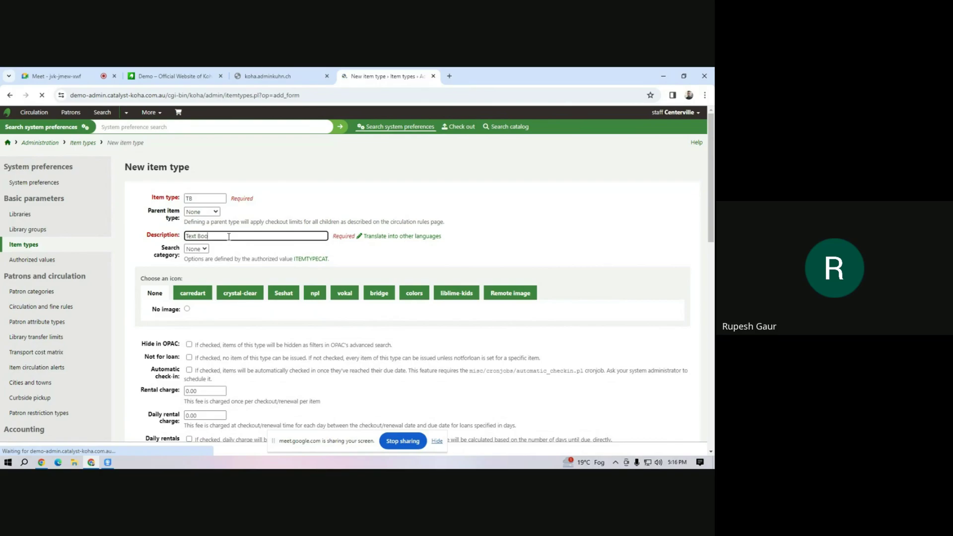
{"action": "scroll", "coordinate": [204, 253], "scroll_direction": "down", "scroll_amount": 12}
{"action": "scroll", "coordinate": [207, 203], "scroll_direction": "up", "scroll_amount": 8}
{"action": "scroll", "coordinate": [250, 298], "scroll_direction": "down", "scroll_amount": 3}
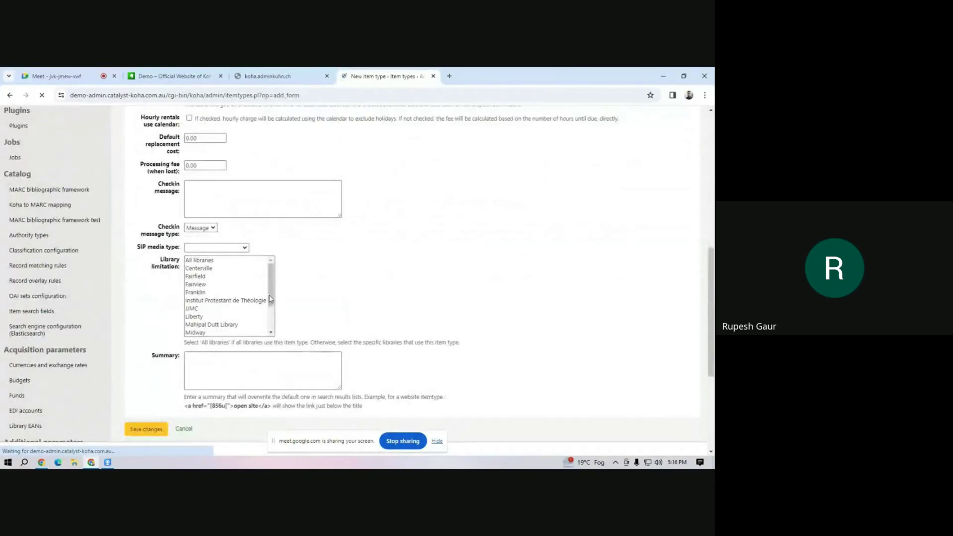
{"action": "scroll", "coordinate": [272, 310], "scroll_direction": "down", "scroll_amount": 1}
{"action": "left_click", "coordinate": [227, 301]}
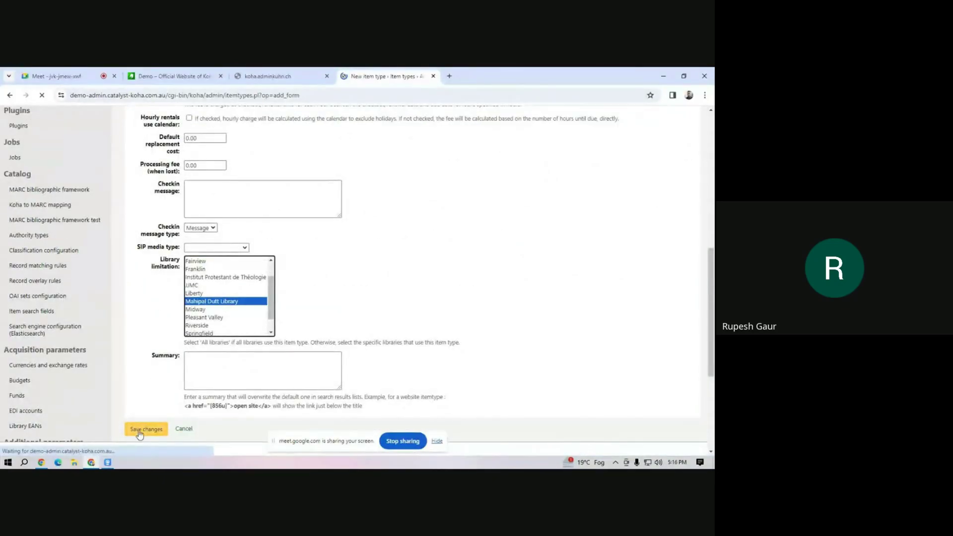
{"action": "left_click", "coordinate": [138, 430]}
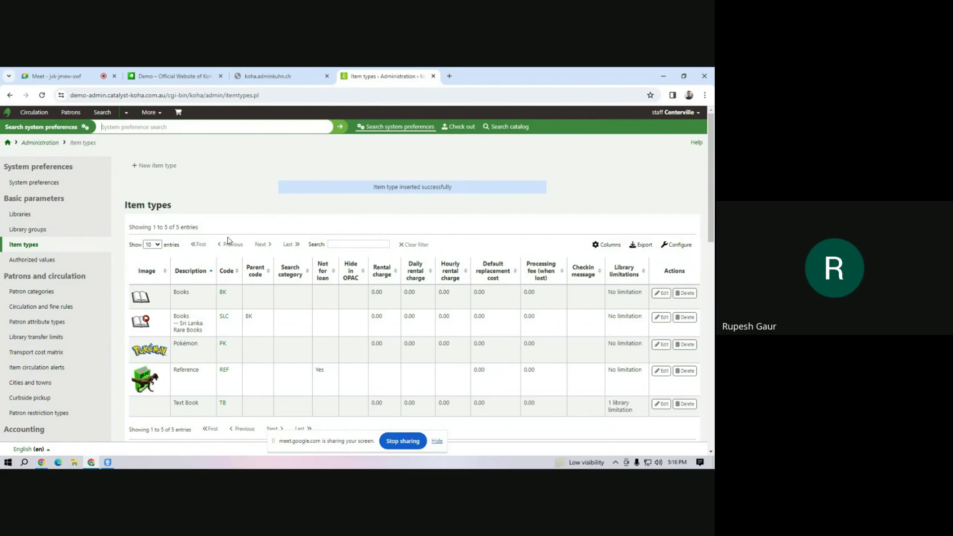
{"action": "left_click", "coordinate": [152, 112]}
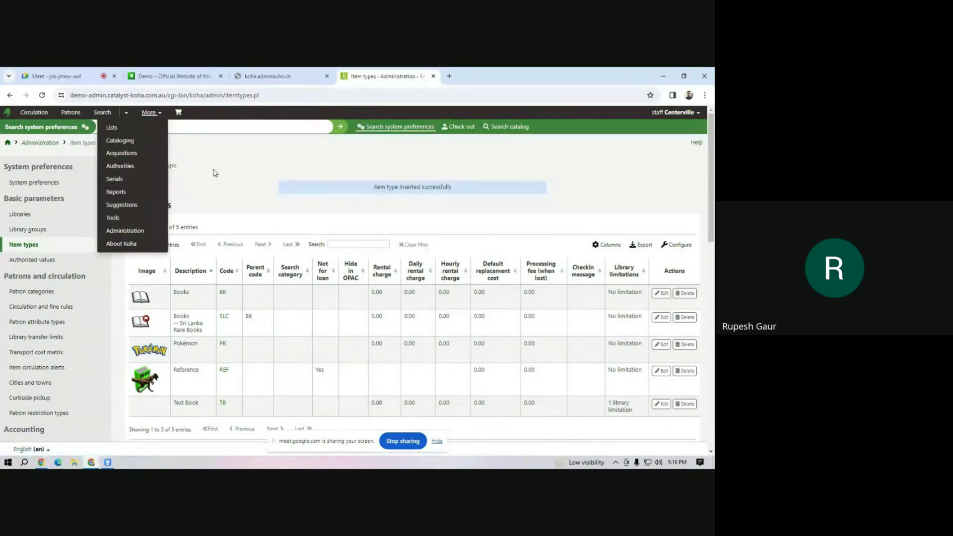
{"action": "left_click", "coordinate": [245, 184]}
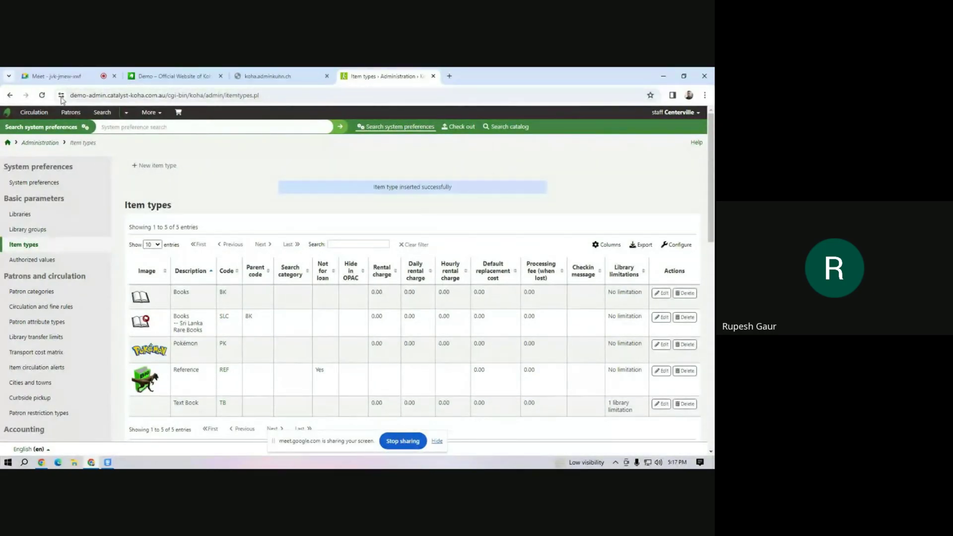
Start a new patron category with the description 'Teaching Staff'.
{"action": "left_click", "coordinate": [32, 294]}
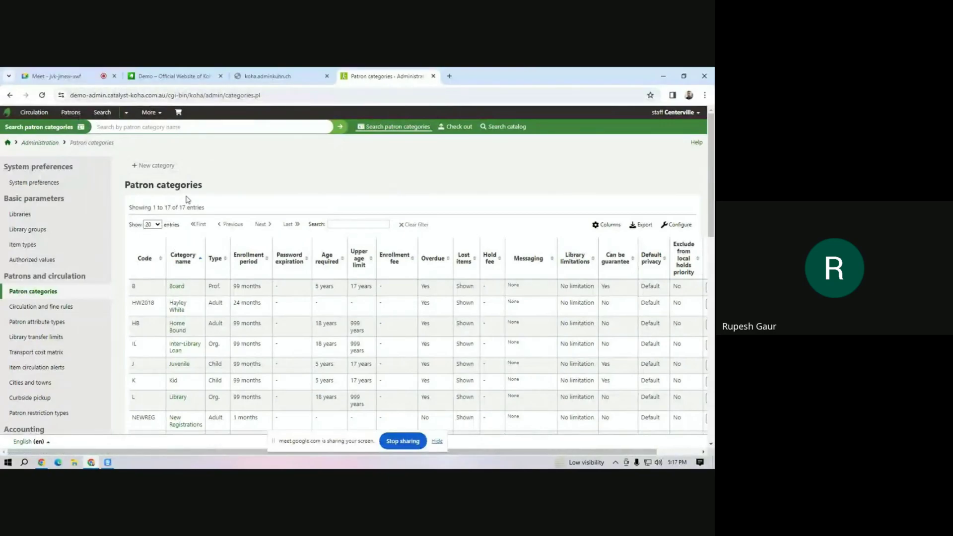
{"action": "left_click", "coordinate": [157, 165]}
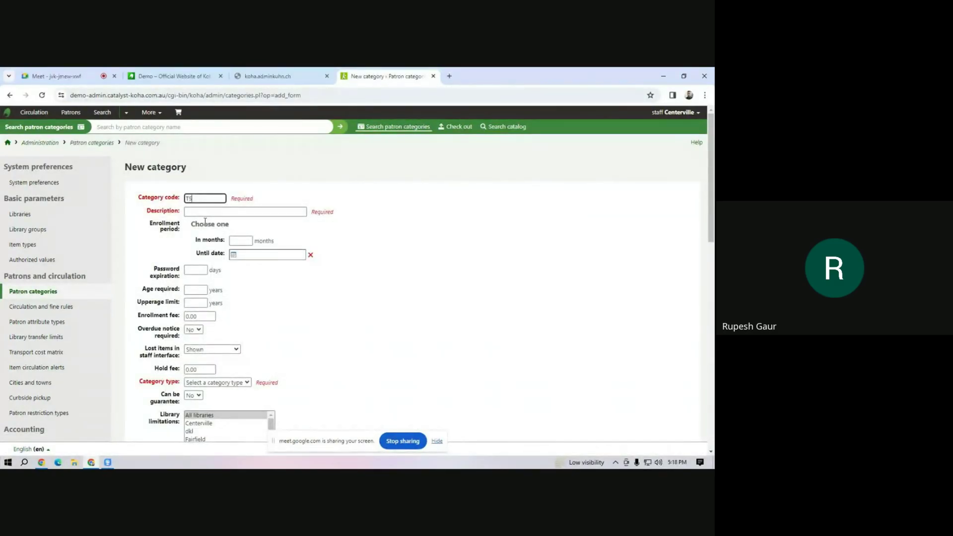
{"action": "left_click", "coordinate": [204, 211]}
{"action": "type", "text": "Teaching Staff"}
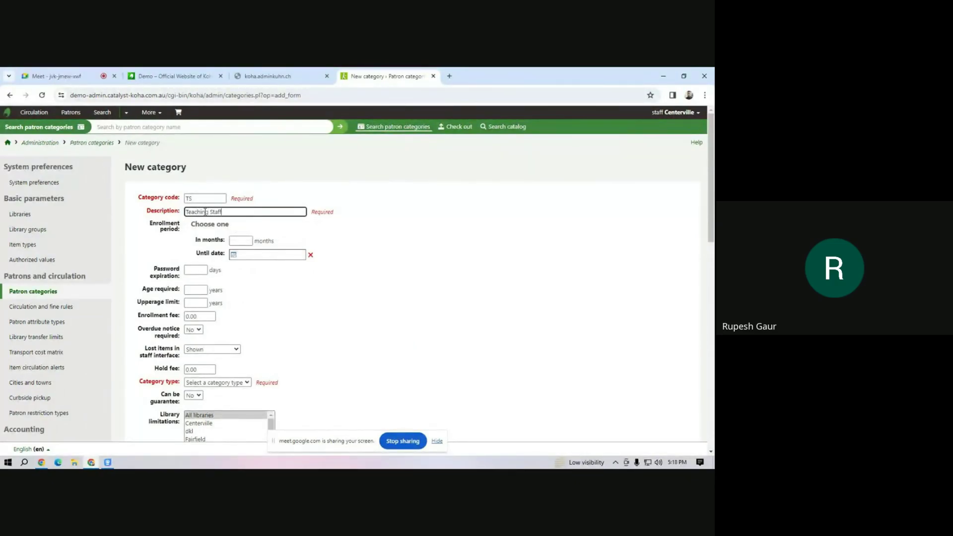
{"action": "left_click", "coordinate": [238, 243]}
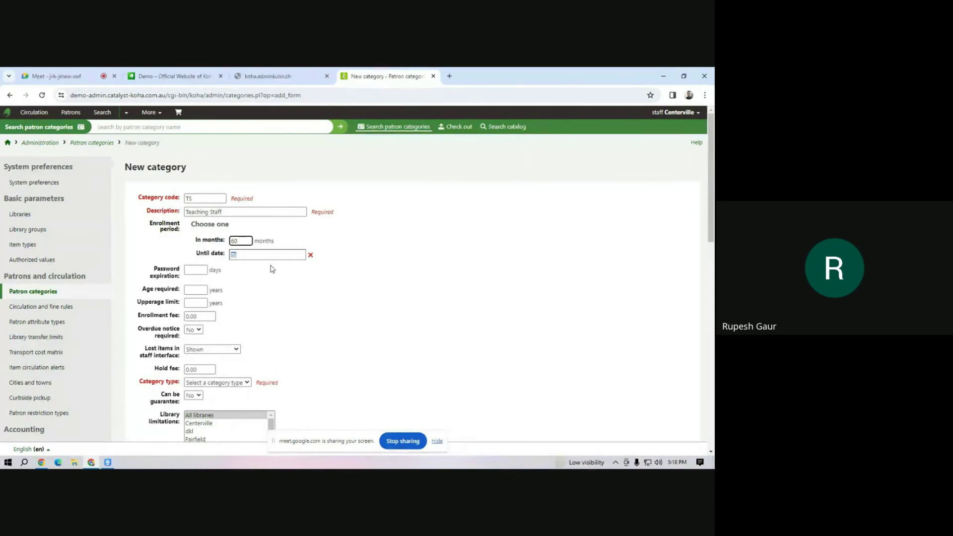
Make the category type Professional and limit it to Mahipal Dutt Library.
{"action": "scroll", "coordinate": [240, 279], "scroll_direction": "down", "scroll_amount": 4}
{"action": "scroll", "coordinate": [240, 281], "scroll_direction": "up", "scroll_amount": 4}
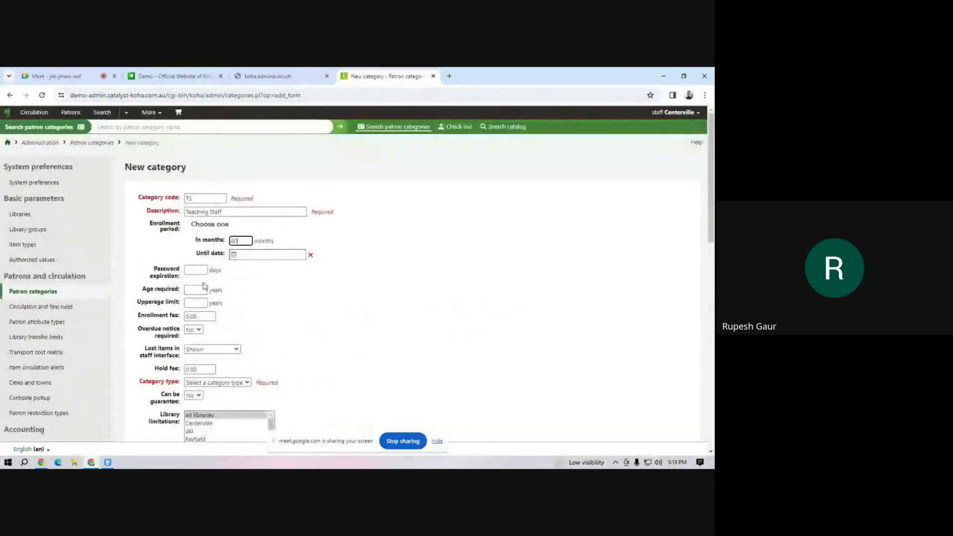
{"action": "scroll", "coordinate": [204, 286], "scroll_direction": "down", "scroll_amount": 4}
{"action": "left_click", "coordinate": [210, 189]}
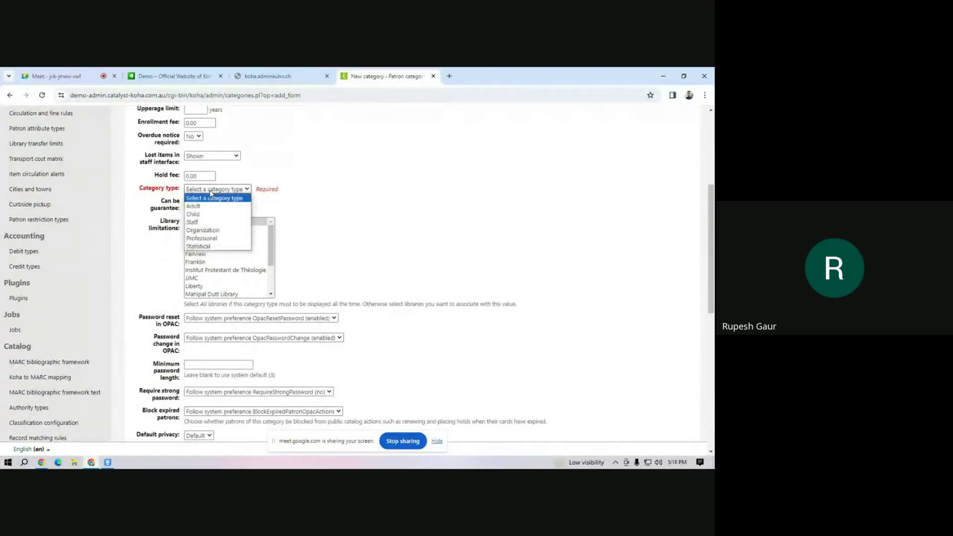
{"action": "left_click", "coordinate": [222, 238]}
{"action": "scroll", "coordinate": [222, 242], "scroll_direction": "down", "scroll_amount": 2}
{"action": "scroll", "coordinate": [223, 242], "scroll_direction": "down", "scroll_amount": 1}
{"action": "left_click", "coordinate": [220, 246]}
Email item due, check-in and checkout notices, then save the Teaching Staff category.
{"action": "scroll", "coordinate": [227, 325], "scroll_direction": "down", "scroll_amount": 4}
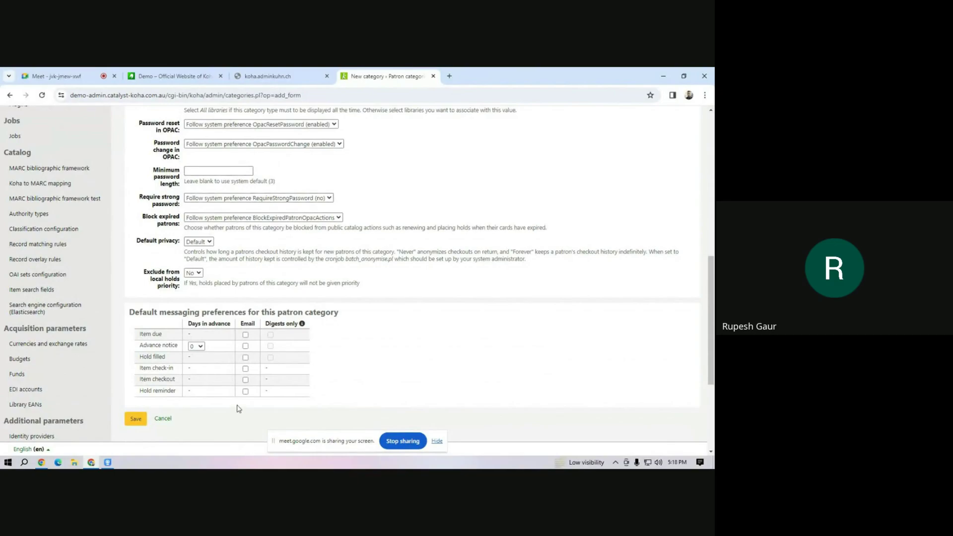
{"action": "left_click", "coordinate": [246, 335]}
{"action": "left_click", "coordinate": [245, 369]}
{"action": "left_click", "coordinate": [245, 380]}
{"action": "left_click", "coordinate": [136, 419]}
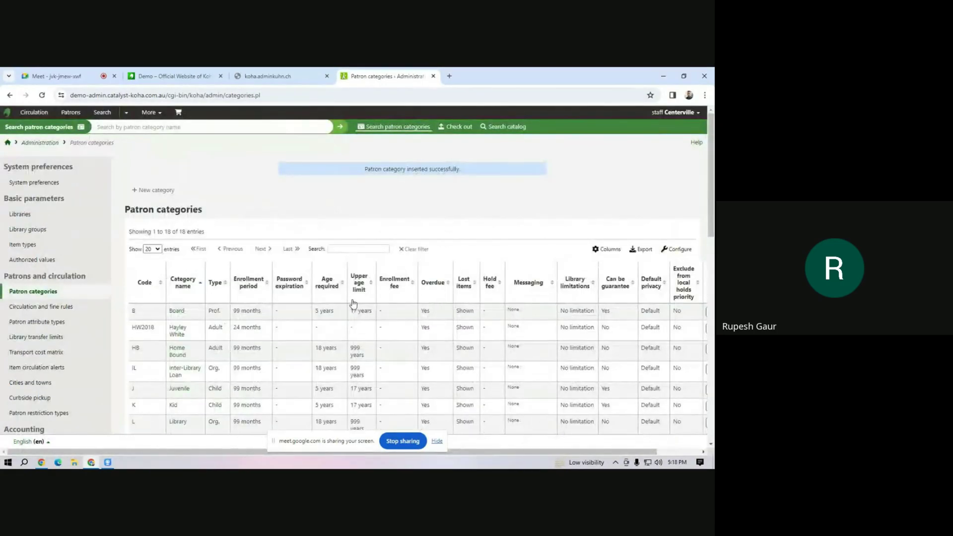
{"action": "scroll", "coordinate": [353, 302], "scroll_direction": "down", "scroll_amount": 4}
Start category NT, 'Non-Teaching Staff', with a 60-month enrolment period.
{"action": "scroll", "coordinate": [348, 301], "scroll_direction": "up", "scroll_amount": 4}
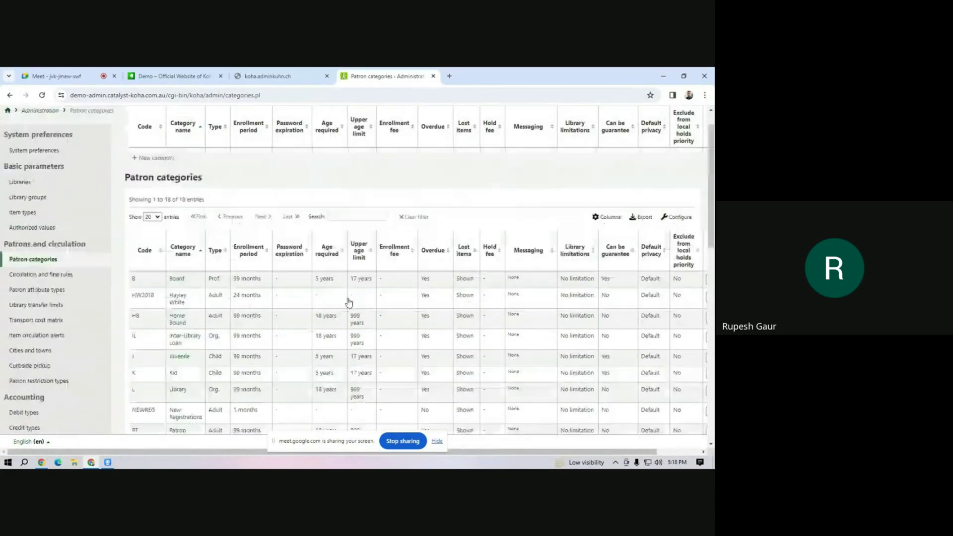
{"action": "left_click", "coordinate": [169, 196]}
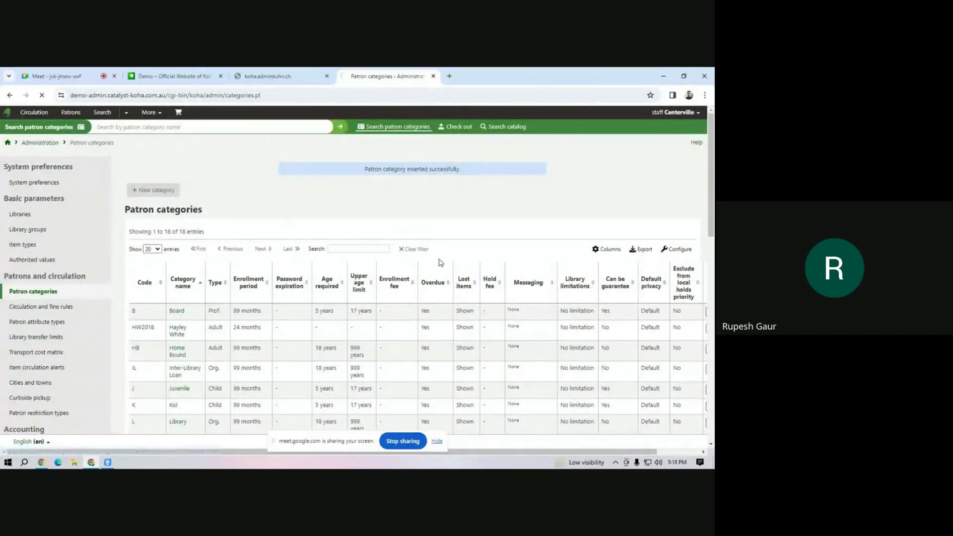
{"action": "left_click", "coordinate": [202, 200]}
{"action": "key", "text": "Tab"}
{"action": "type", "text": "No"}
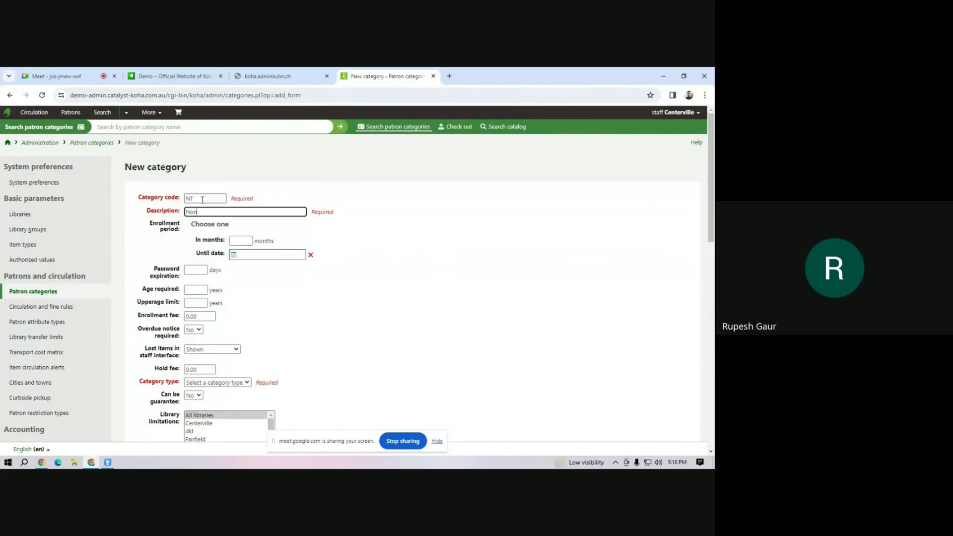
{"action": "type", "text": "n-Teaching Staff"}
{"action": "left_click", "coordinate": [246, 241]}
{"action": "key", "text": "Down"}
{"action": "key", "text": "Return"}
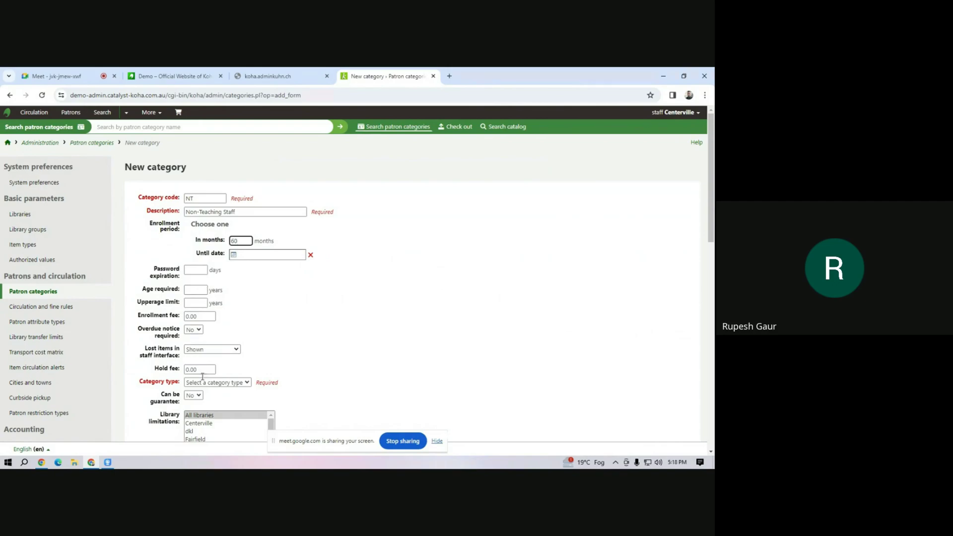
Set the category type to Staff, email due, check-in and checkout notices, and save.
{"action": "left_click", "coordinate": [231, 382]}
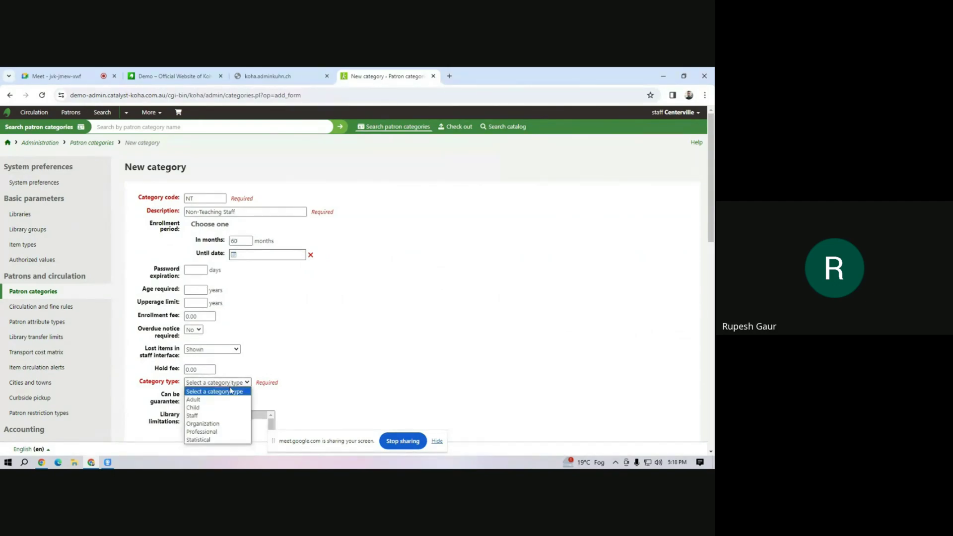
{"action": "left_click", "coordinate": [234, 416]}
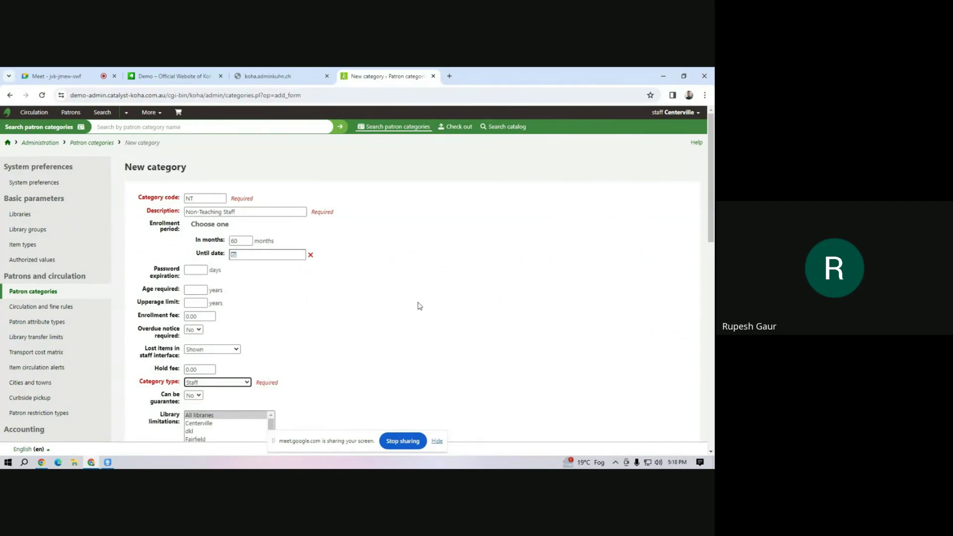
{"action": "scroll", "coordinate": [419, 306], "scroll_direction": "down", "scroll_amount": 4}
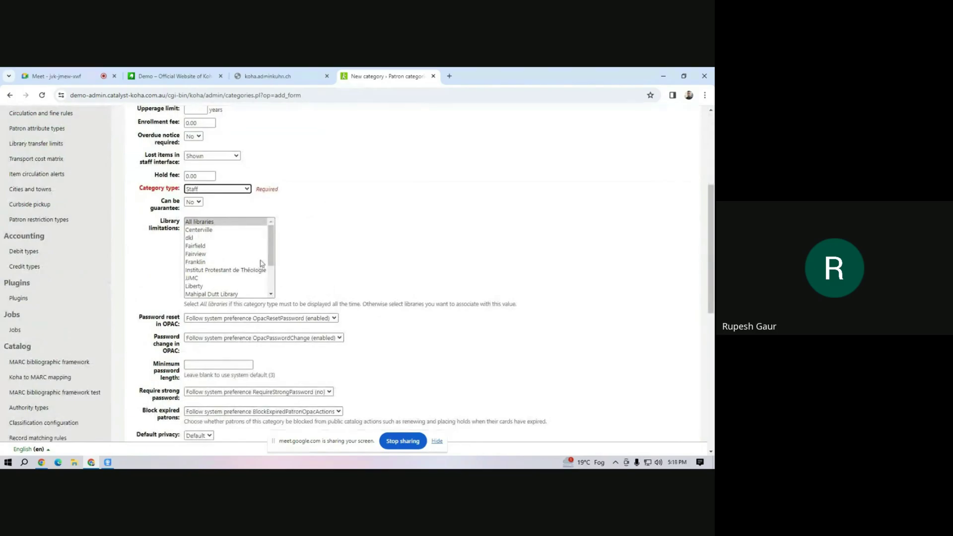
{"action": "scroll", "coordinate": [273, 256], "scroll_direction": "down", "scroll_amount": 5}
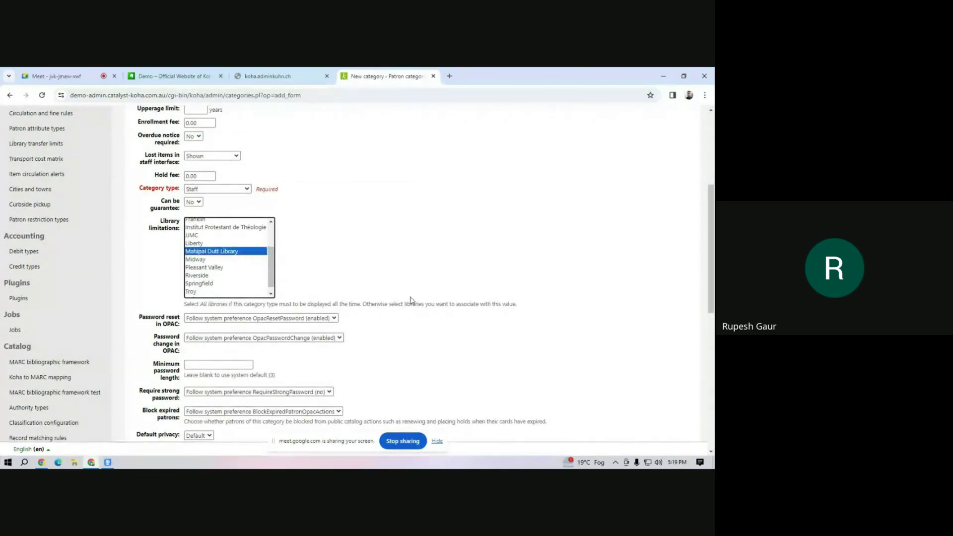
{"action": "scroll", "coordinate": [380, 293], "scroll_direction": "down", "scroll_amount": 10}
{"action": "left_click", "coordinate": [246, 163]}
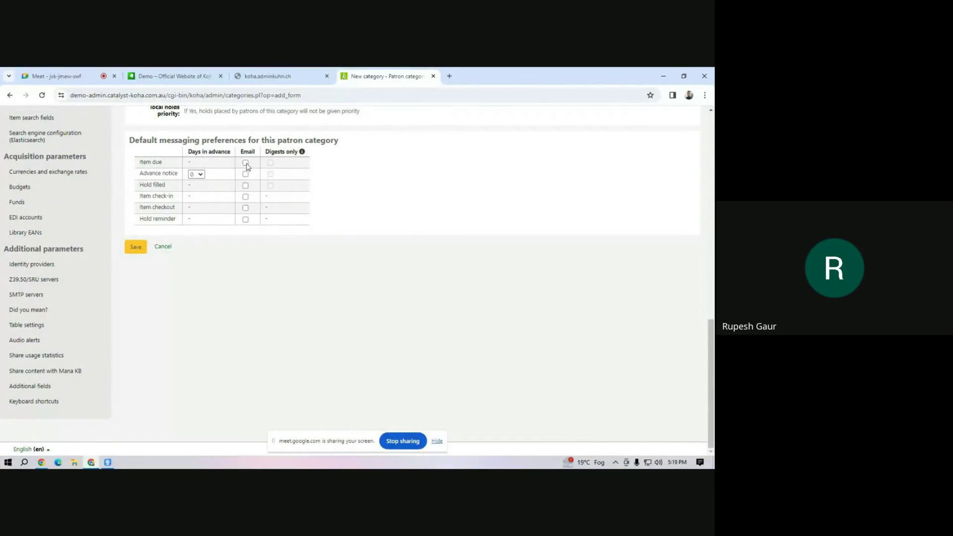
{"action": "left_click", "coordinate": [245, 197]}
{"action": "left_click", "coordinate": [245, 208]}
{"action": "left_click", "coordinate": [135, 247]}
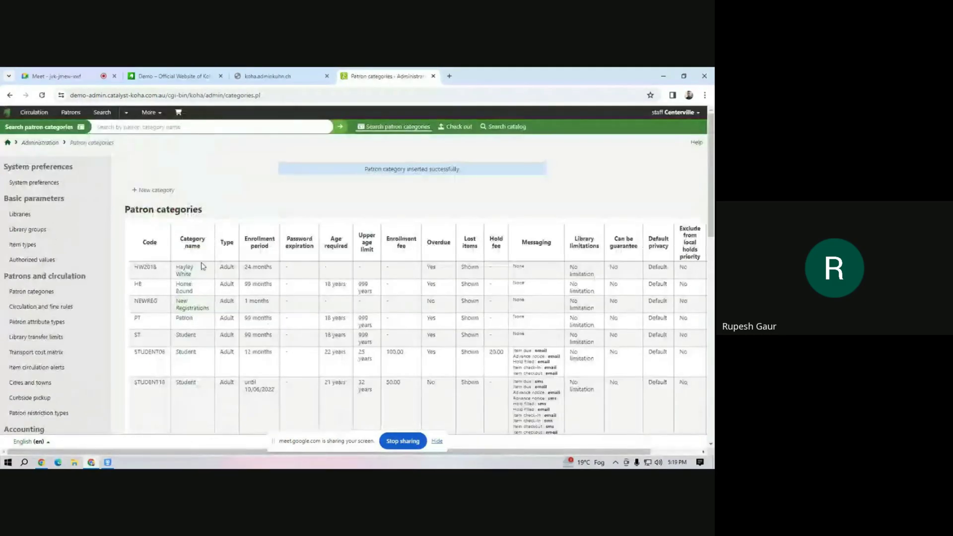
{"action": "left_click", "coordinate": [155, 192]}
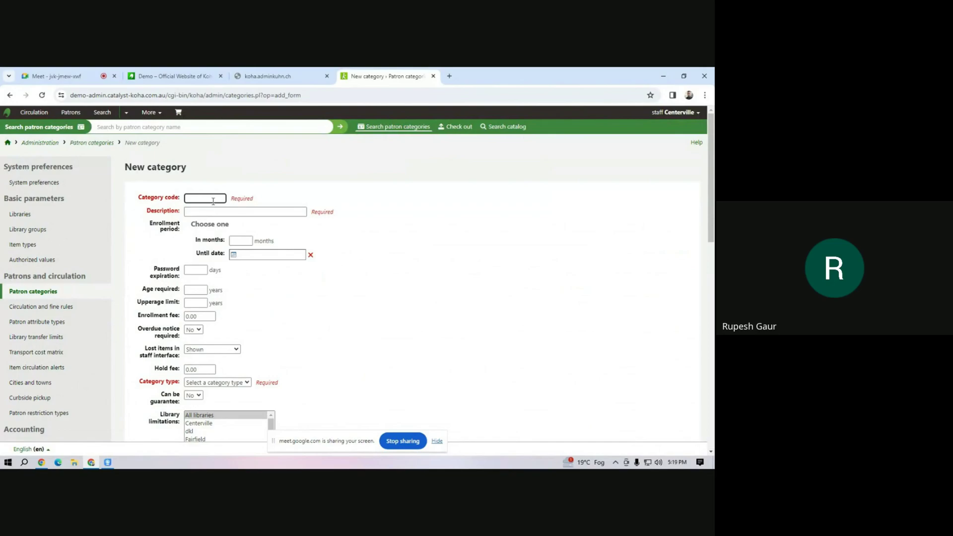
Enter category code BA1, description 'B A 1st Year', and a 36-month enrolment period.
{"action": "type", "text": "BA1"}
{"action": "left_click", "coordinate": [206, 210]}
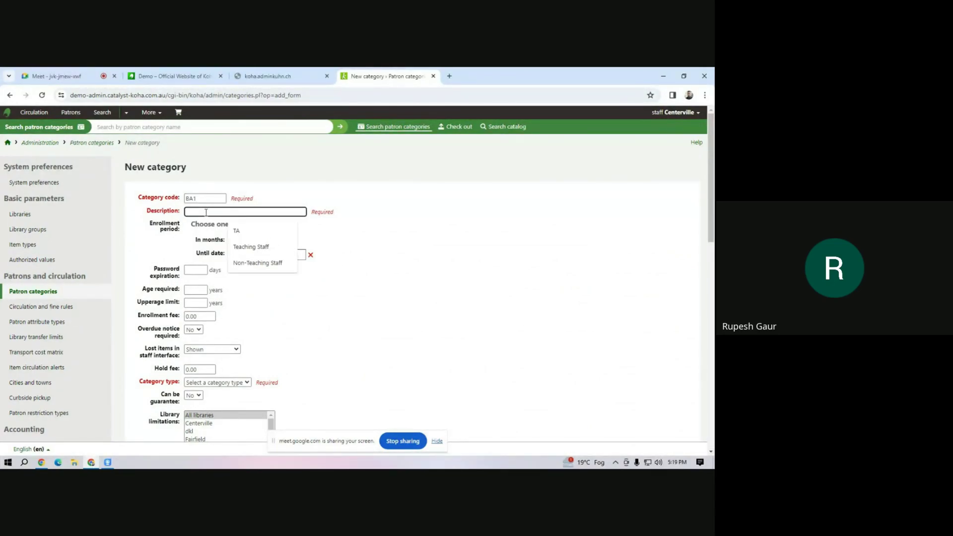
{"action": "type", "text": "B"}
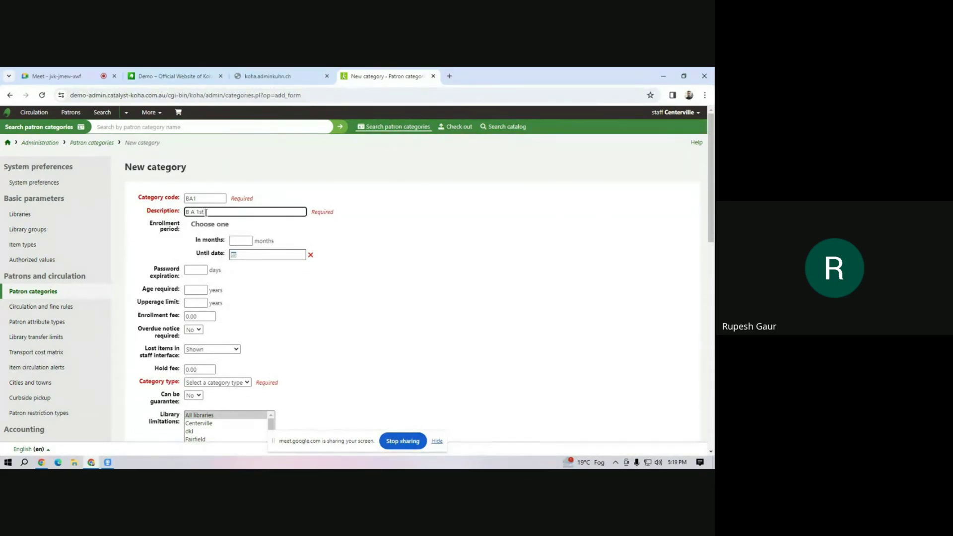
{"action": "type", "text": "A 1st Year"}
{"action": "left_click", "coordinate": [241, 242]}
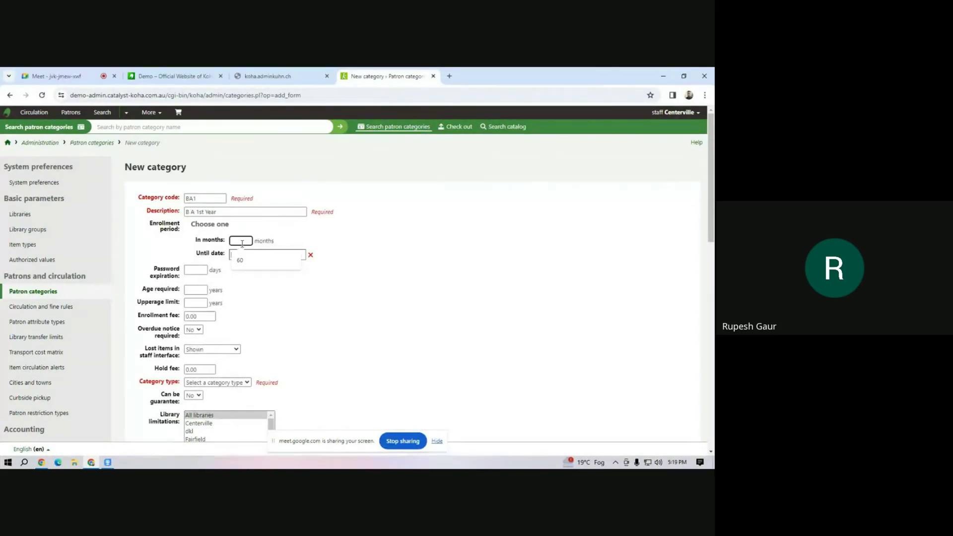
{"action": "type", "text": "36"}
{"action": "left_click", "coordinate": [248, 258]}
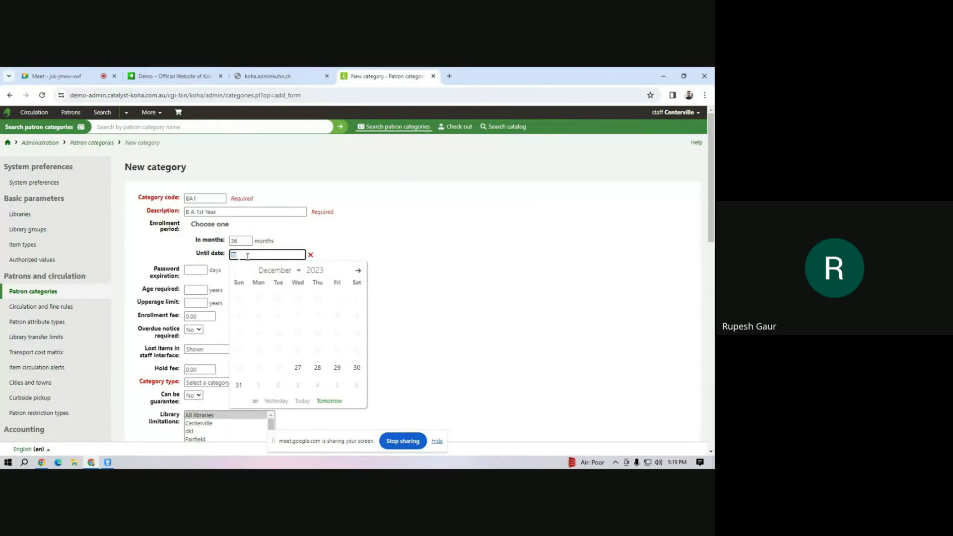
{"action": "left_click", "coordinate": [415, 258]}
Make it an Adult category for Mahipal Dutt Library, emailing due, check-in and checkout notices, and save.
{"action": "left_click", "coordinate": [207, 382]}
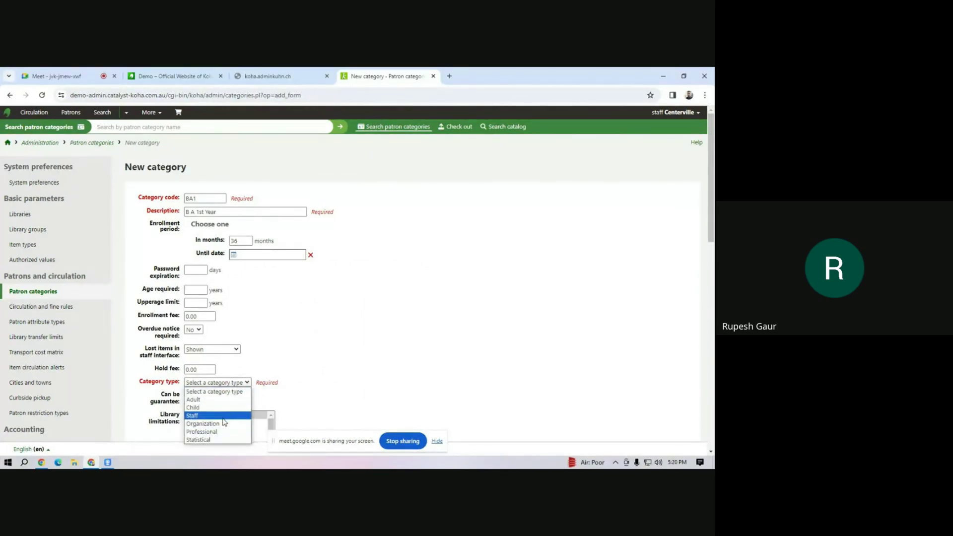
{"action": "left_click", "coordinate": [226, 399]}
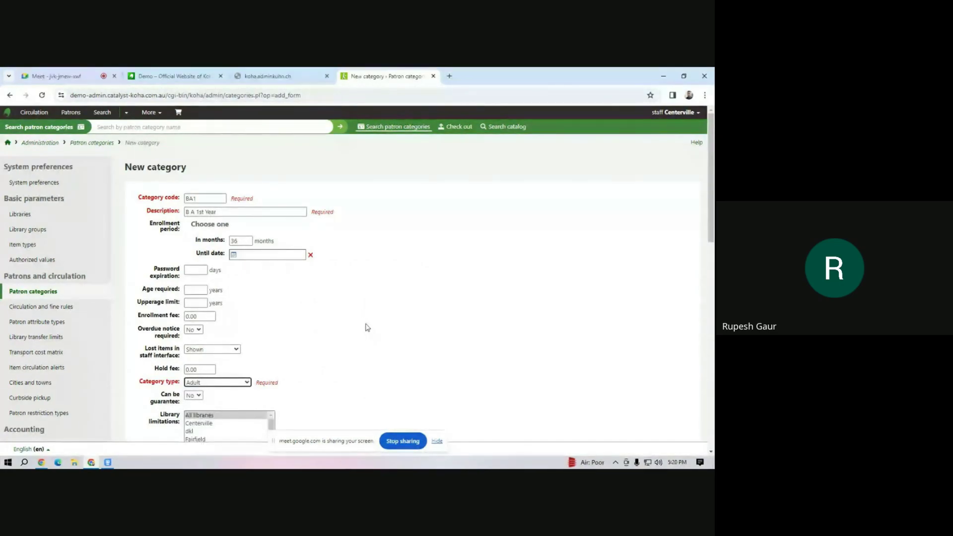
{"action": "scroll", "coordinate": [347, 322], "scroll_direction": "down", "scroll_amount": 4}
{"action": "left_click_drag", "start_coordinate": [271, 252], "coordinate": [250, 269]}
{"action": "left_click", "coordinate": [224, 258]}
{"action": "scroll", "coordinate": [389, 268], "scroll_direction": "down", "scroll_amount": 4}
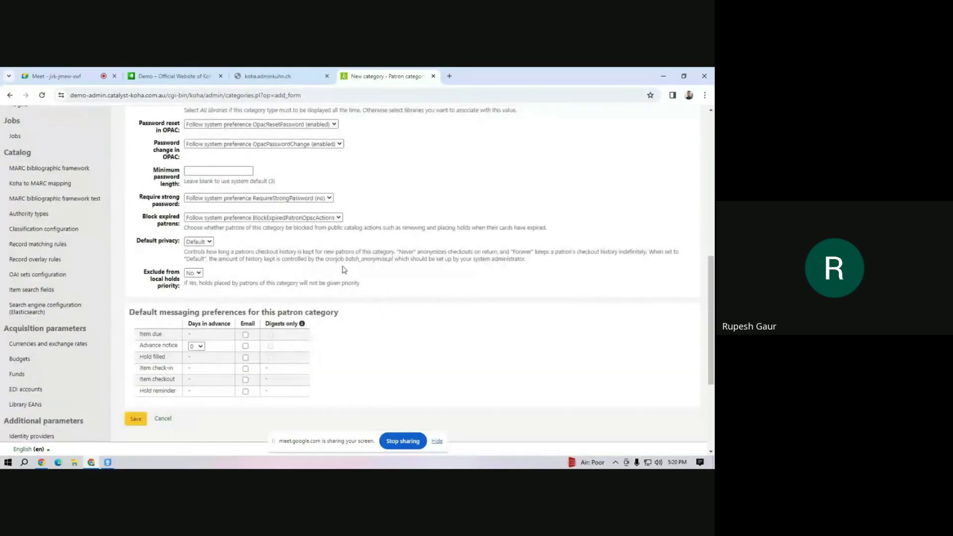
{"action": "left_click", "coordinate": [245, 334]}
{"action": "left_click", "coordinate": [245, 368]}
{"action": "left_click", "coordinate": [245, 380]}
{"action": "left_click", "coordinate": [135, 418]}
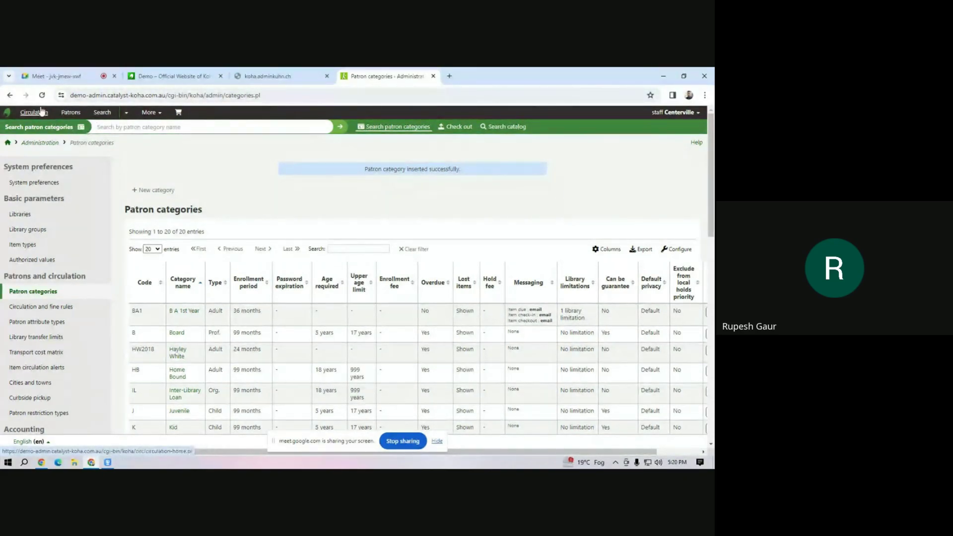
After reviewing the new BA1 row, go to the Patrons search page.
{"action": "left_click", "coordinate": [71, 112]}
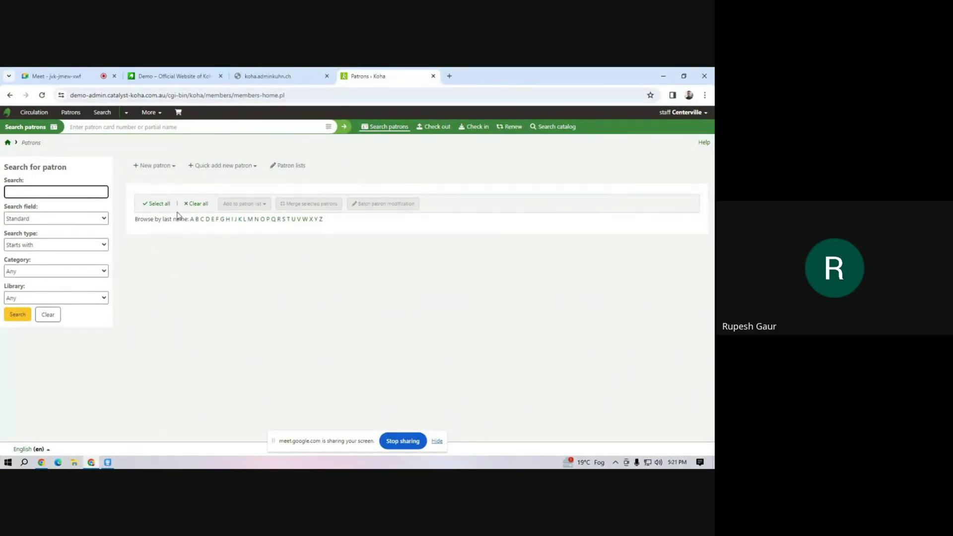
Switch the logged-in library from Centerville to Mahipal Dutt Library using Set library.
{"action": "left_click", "coordinate": [173, 169]}
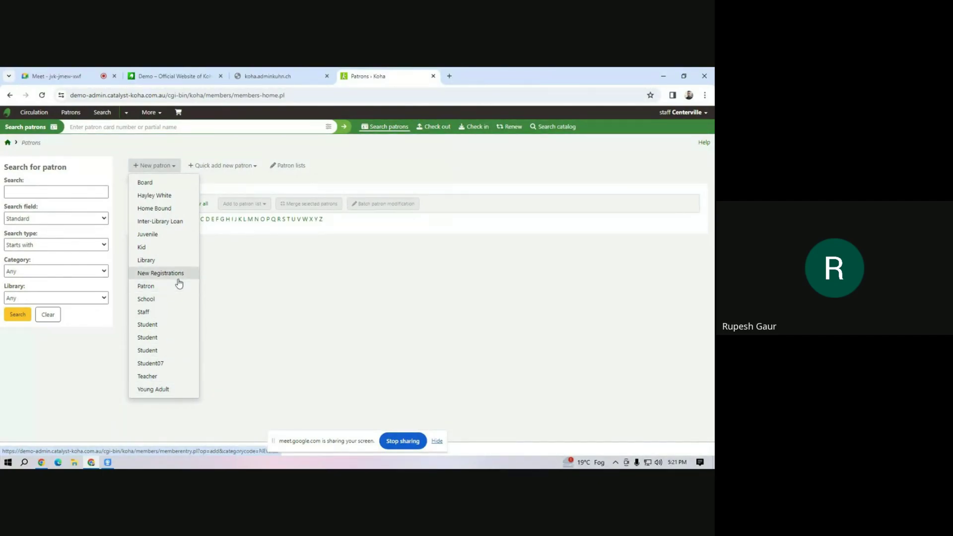
{"action": "left_click", "coordinate": [414, 305]}
{"action": "left_click", "coordinate": [694, 115]}
{"action": "left_click", "coordinate": [679, 129]}
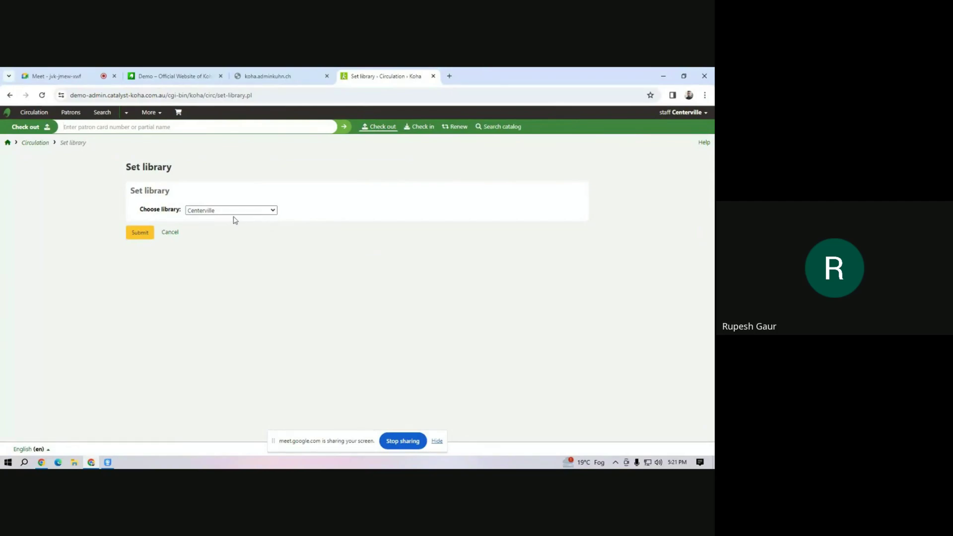
{"action": "left_click", "coordinate": [234, 212]}
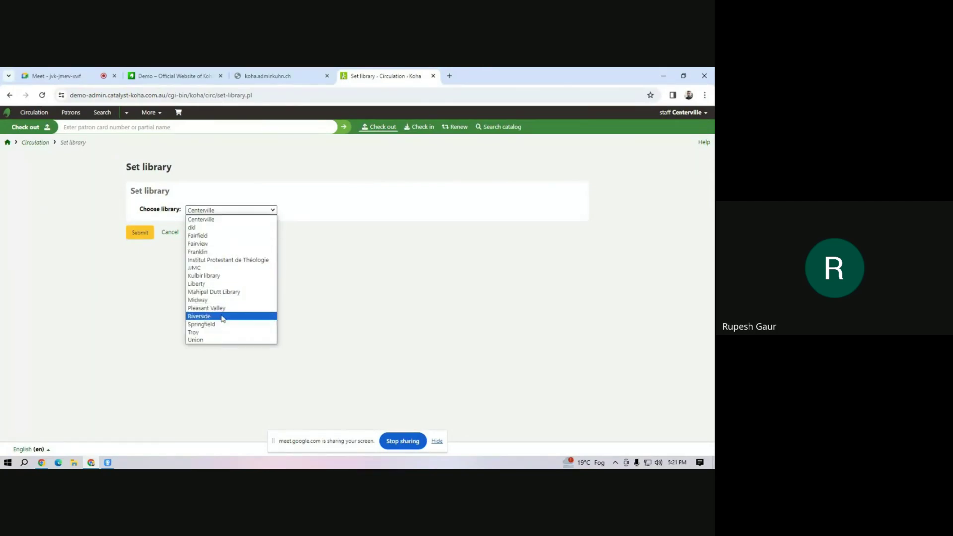
{"action": "left_click", "coordinate": [223, 292]}
{"action": "left_click", "coordinate": [138, 233]}
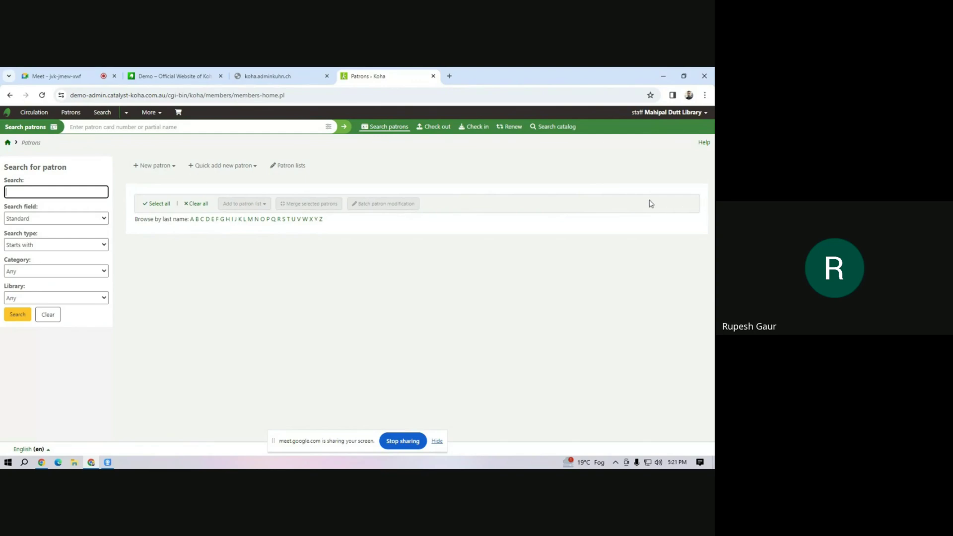
Start a new B A 1st Year patron and review the blank Add patron form.
{"action": "left_click", "coordinate": [163, 172]}
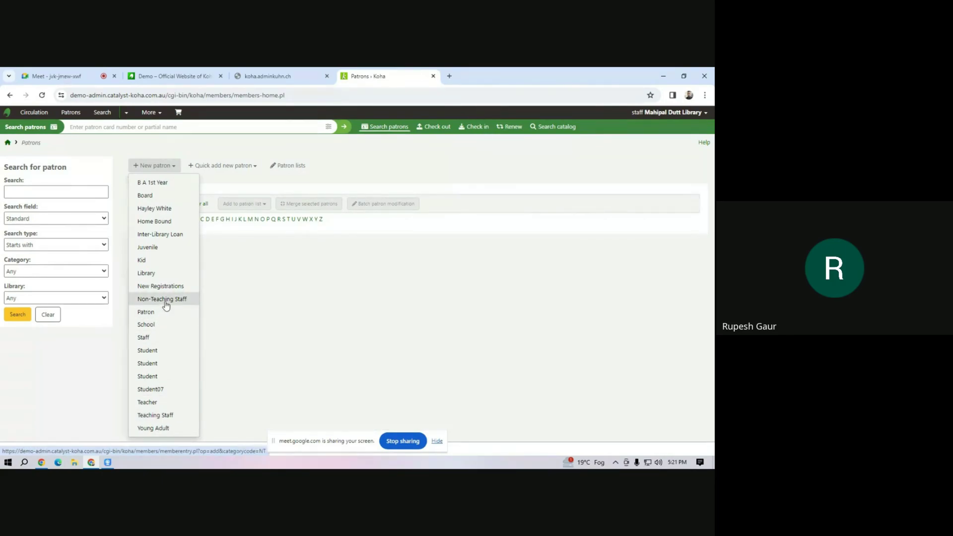
{"action": "left_click", "coordinate": [145, 184]}
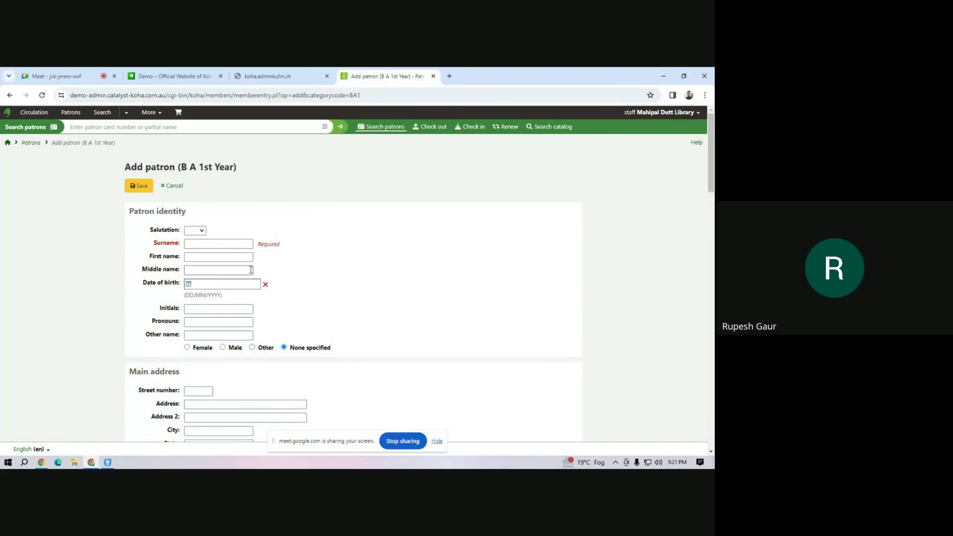
{"action": "scroll", "coordinate": [251, 270], "scroll_direction": "down", "scroll_amount": 5}
{"action": "scroll", "coordinate": [323, 322], "scroll_direction": "up", "scroll_amount": 3}
{"action": "scroll", "coordinate": [323, 322], "scroll_direction": "up", "scroll_amount": 2}
{"action": "scroll", "coordinate": [244, 284], "scroll_direction": "down", "scroll_amount": 10}
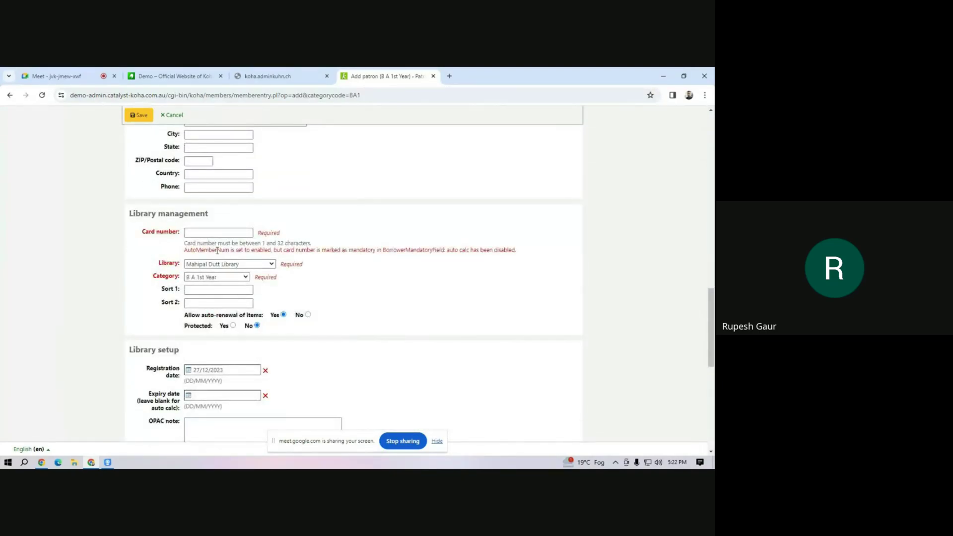
{"action": "scroll", "coordinate": [251, 323], "scroll_direction": "up", "scroll_amount": 10}
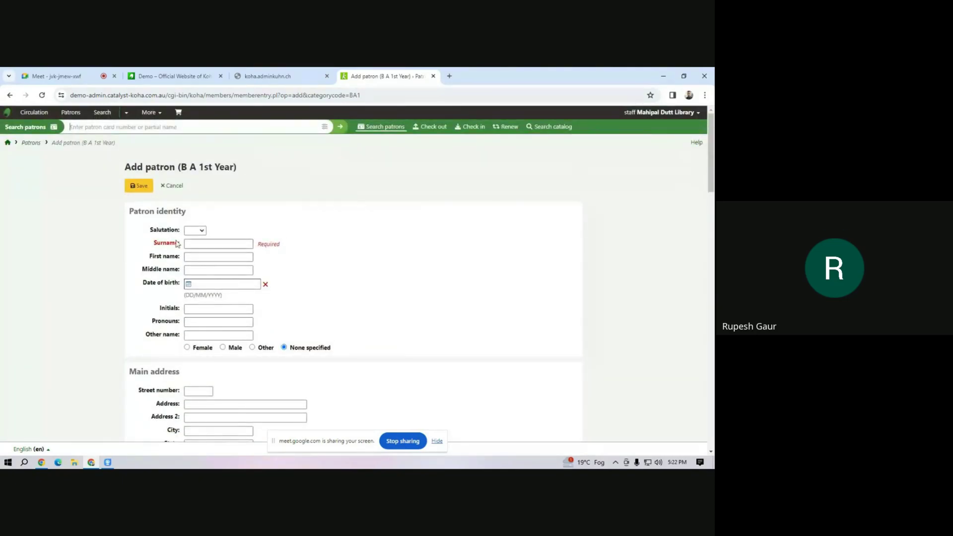
Enter the patron's surname and first name, and set the gender to Male.
{"action": "left_click", "coordinate": [220, 243]}
{"action": "left_click", "coordinate": [201, 231]}
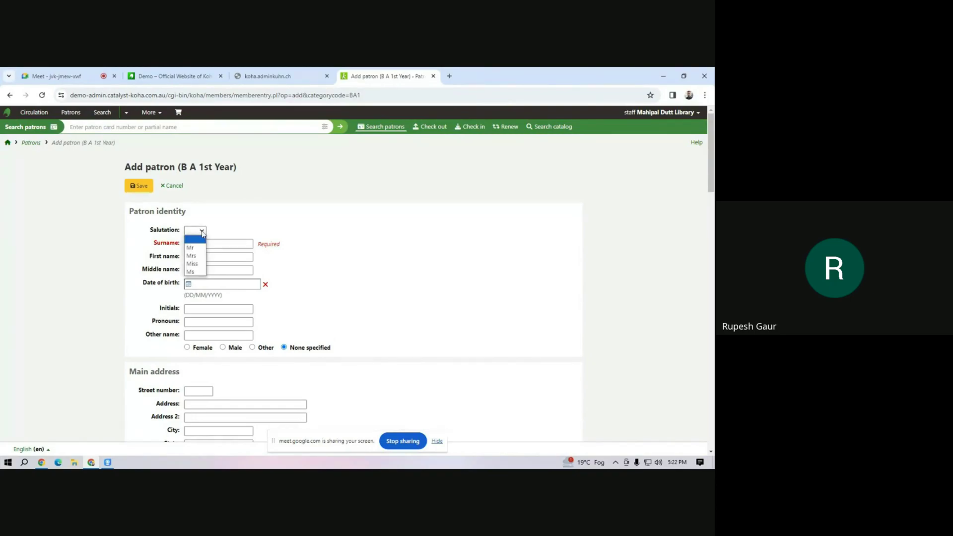
{"action": "left_click", "coordinate": [237, 246]}
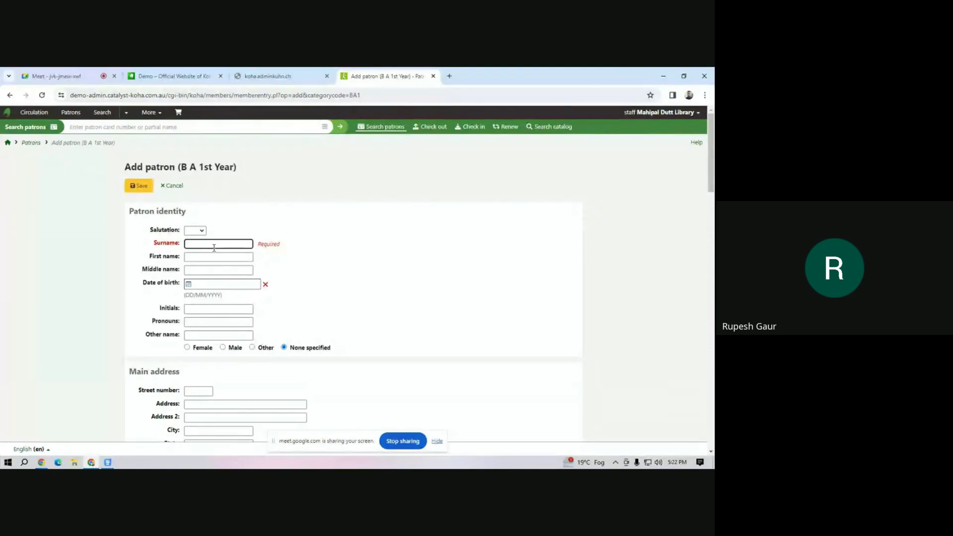
{"action": "key", "text": "Tab"}
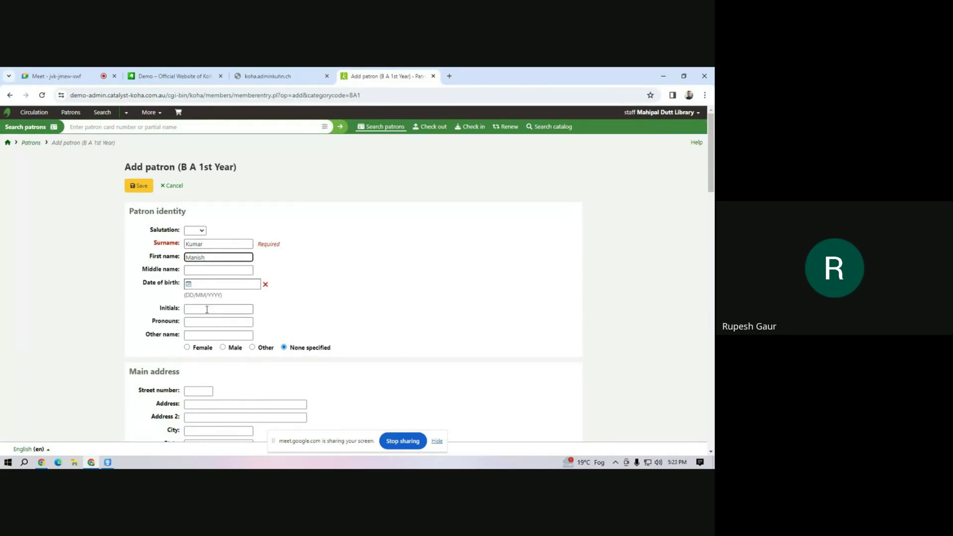
{"action": "left_click", "coordinate": [222, 347]}
Fill in the patron's main address, second address line, city and state.
{"action": "scroll", "coordinate": [366, 296], "scroll_direction": "down", "scroll_amount": 4}
{"action": "left_click", "coordinate": [216, 211]}
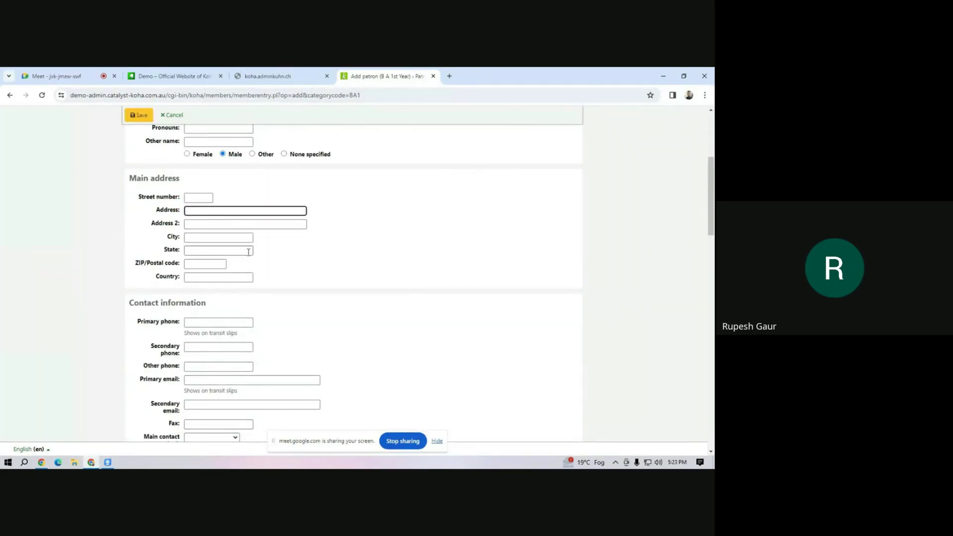
{"action": "type", "text": "# 123"}
{"action": "left_click", "coordinate": [219, 225]}
{"action": "type", "text": "Sector 11"}
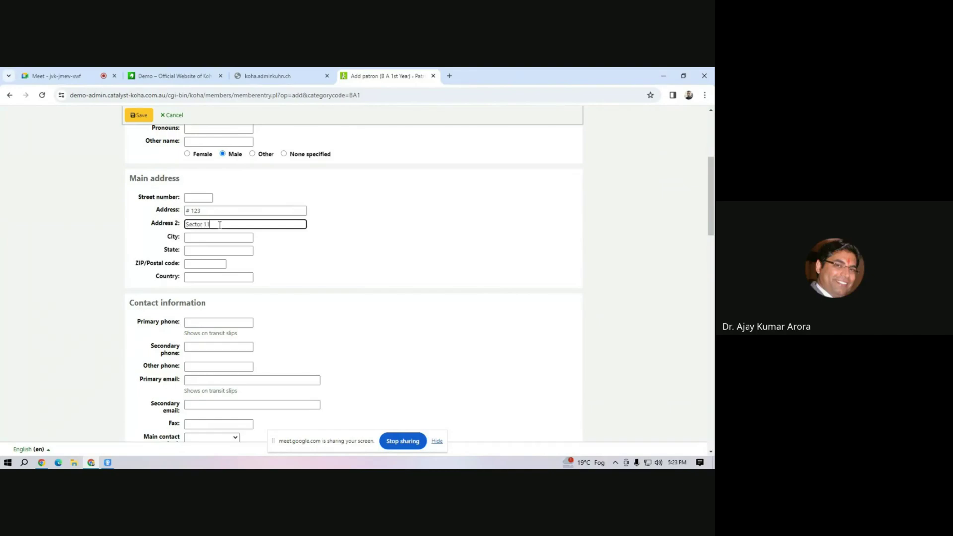
{"action": "left_click", "coordinate": [211, 237]}
{"action": "type", "text": "Chandigarh"}
{"action": "left_click", "coordinate": [201, 253]}
{"action": "type", "text": "UT"}
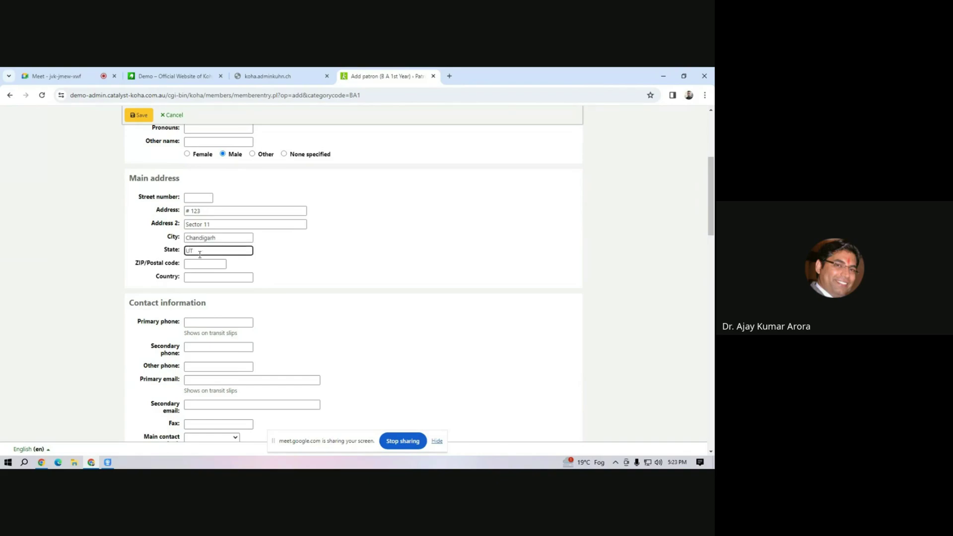
{"action": "left_click", "coordinate": [220, 322]}
Enter the patron's primary phone number.
{"action": "type", "text": "123454545"}
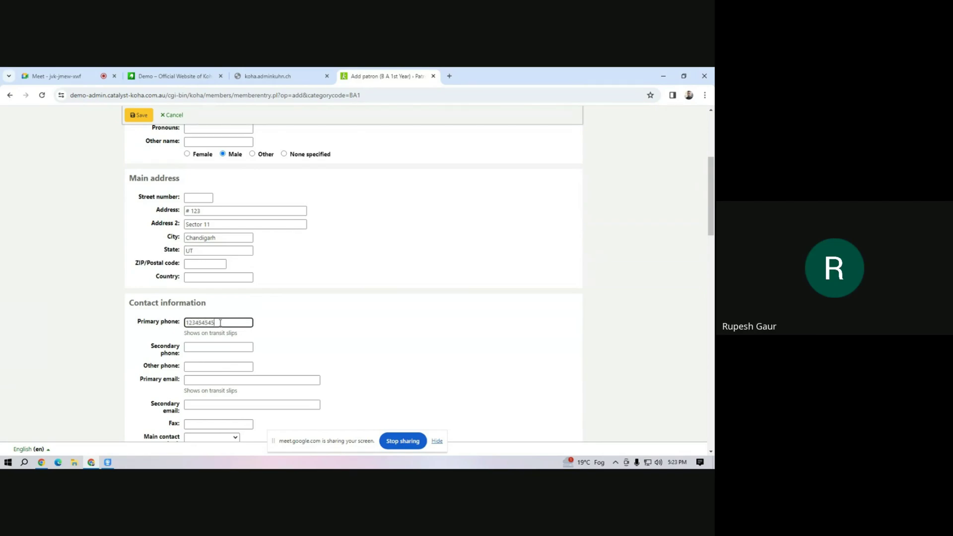
{"action": "type", "text": "5"}
{"action": "left_click", "coordinate": [208, 380]}
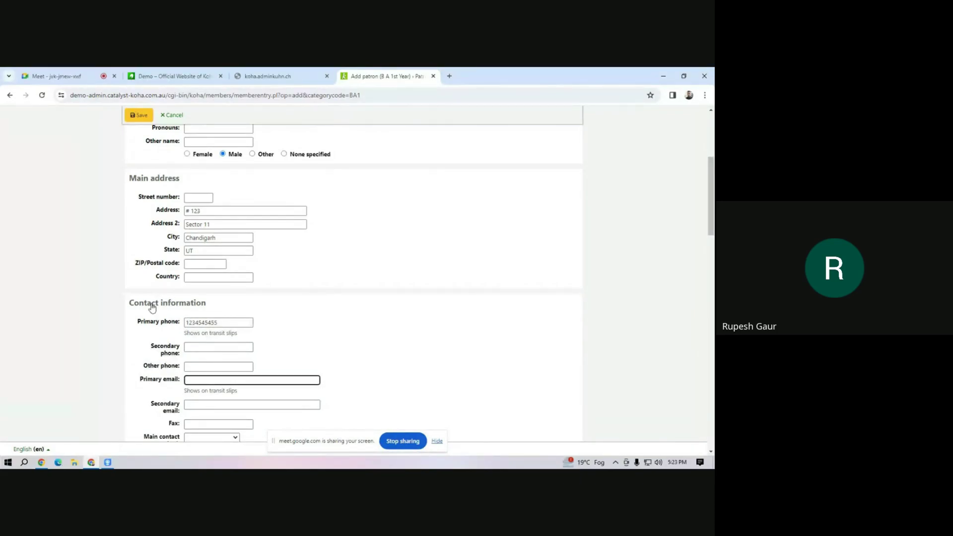
{"action": "left_click_drag", "start_coordinate": [154, 323], "coordinate": [164, 323]}
{"action": "left_click_drag", "start_coordinate": [159, 379], "coordinate": [232, 381]}
{"action": "scroll", "coordinate": [232, 381], "scroll_direction": "down", "scroll_amount": 5}
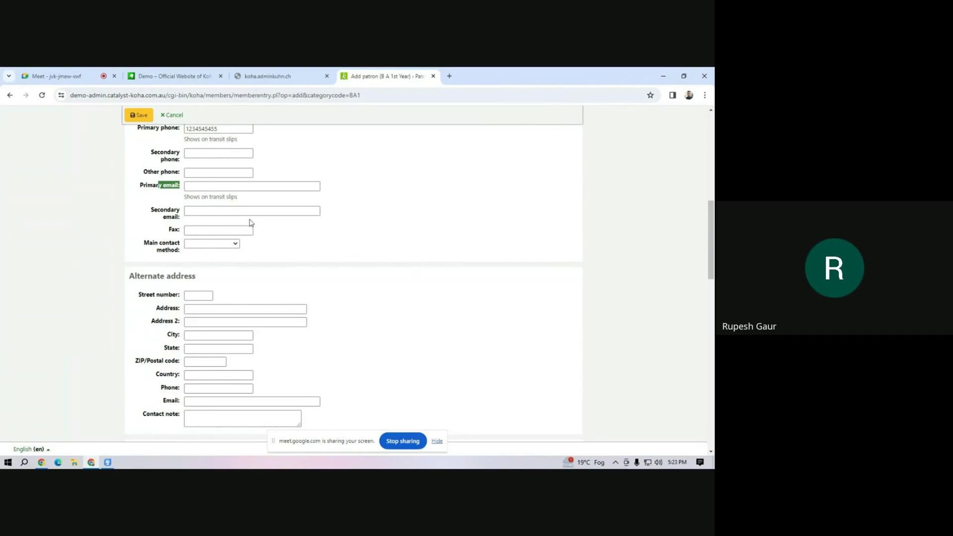
Fill in the patron's primary email address.
{"action": "left_click", "coordinate": [204, 187]}
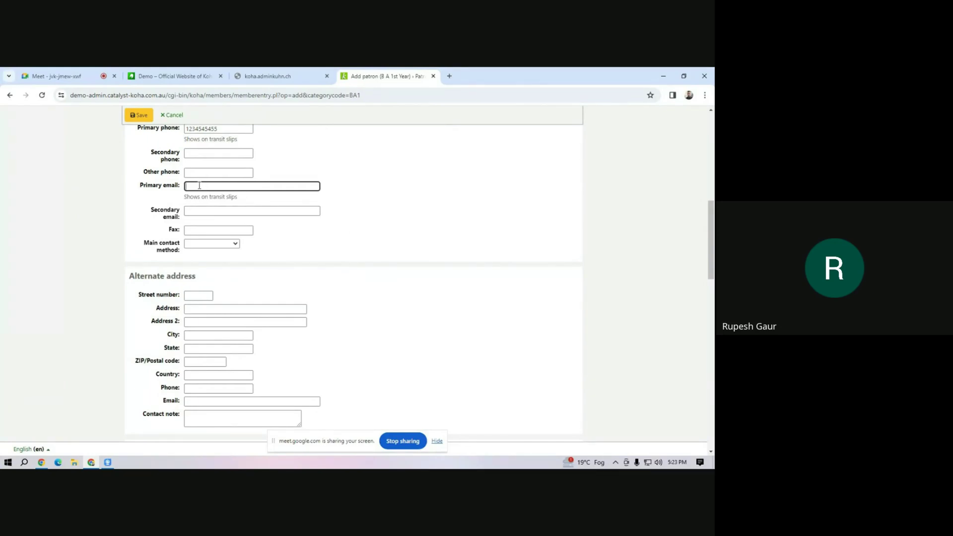
{"action": "scroll", "coordinate": [263, 224], "scroll_direction": "up", "scroll_amount": 4}
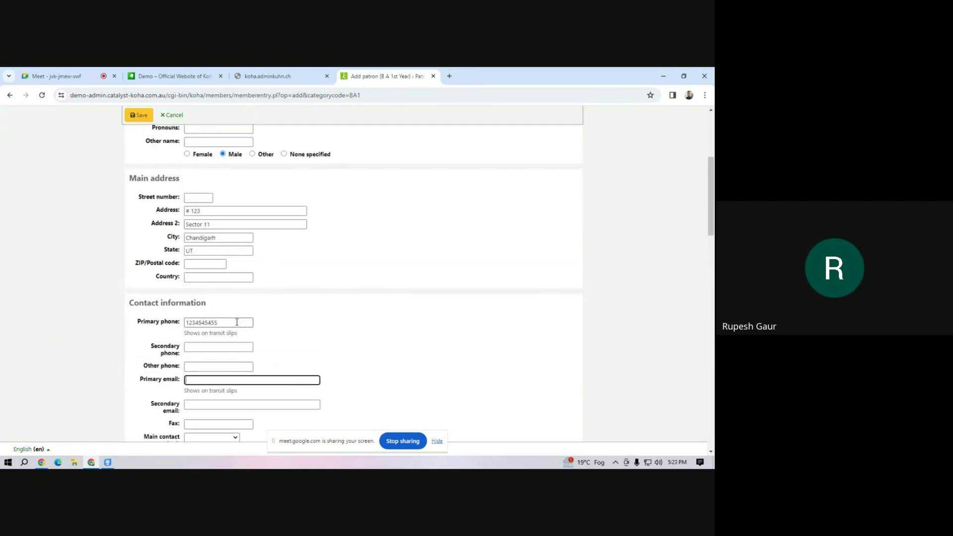
{"action": "left_click", "coordinate": [215, 350]}
{"action": "left_click_drag", "start_coordinate": [222, 322], "coordinate": [176, 315]}
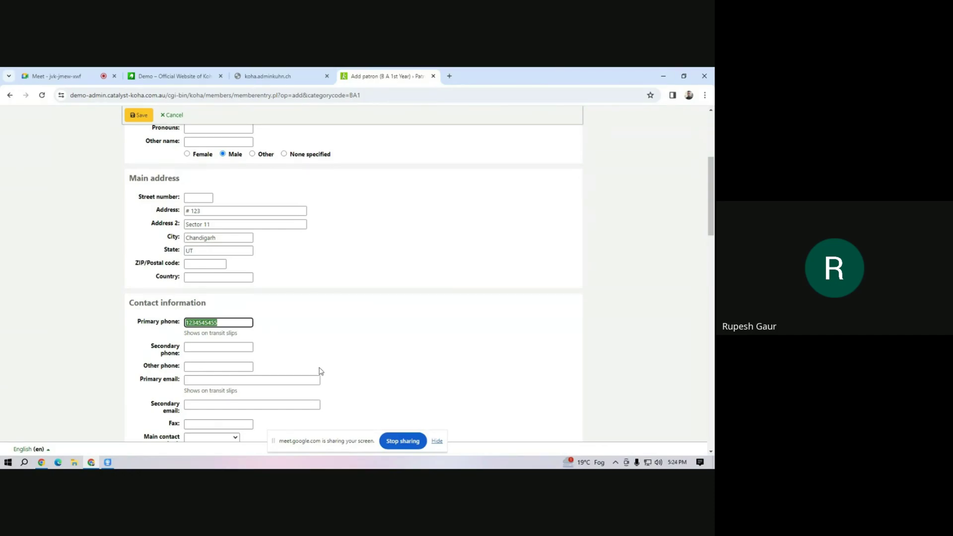
{"action": "left_click", "coordinate": [233, 380]}
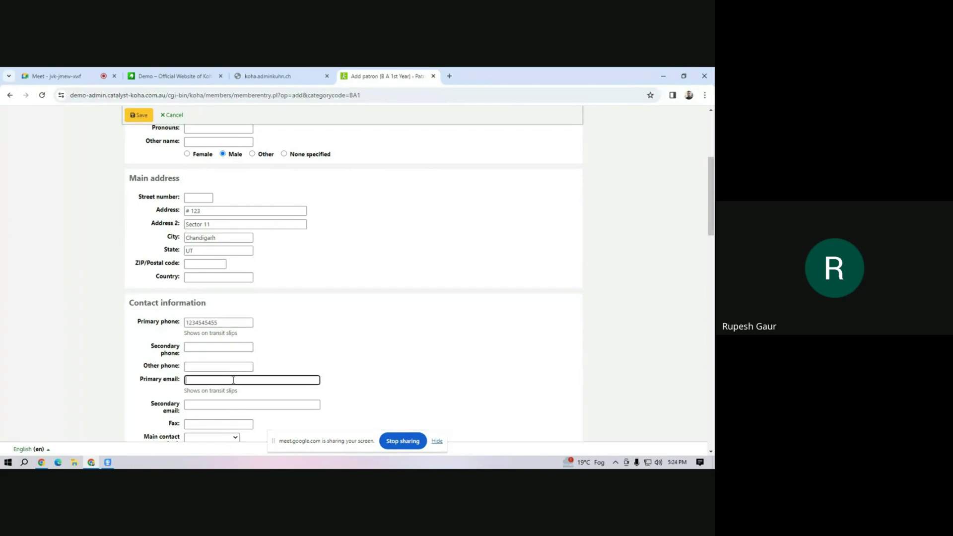
Enter the patron's library card number in the Library management section.
{"action": "scroll", "coordinate": [267, 364], "scroll_direction": "down", "scroll_amount": 8}
{"action": "scroll", "coordinate": [267, 363], "scroll_direction": "down", "scroll_amount": 10}
{"action": "scroll", "coordinate": [261, 366], "scroll_direction": "up", "scroll_amount": 5}
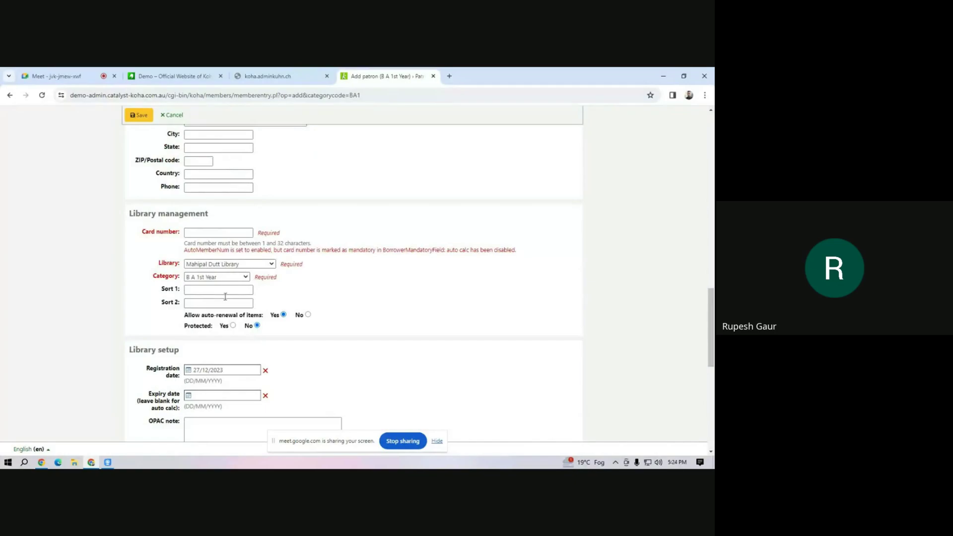
{"action": "left_click", "coordinate": [201, 232]}
{"action": "scroll", "coordinate": [353, 229], "scroll_direction": "up", "scroll_amount": 5}
{"action": "scroll", "coordinate": [353, 228], "scroll_direction": "down", "scroll_amount": 5}
{"action": "type", "text": "2301"}
{"action": "scroll", "coordinate": [231, 324], "scroll_direction": "down", "scroll_amount": 4}
{"action": "scroll", "coordinate": [215, 327], "scroll_direction": "up", "scroll_amount": 4}
Check the Sort 1 and Sort 2 fields, leaving them empty.
{"action": "left_click", "coordinate": [195, 290]}
{"action": "left_click", "coordinate": [211, 301]}
{"action": "left_click", "coordinate": [215, 288]}
{"action": "left_click", "coordinate": [214, 290]}
{"action": "left_click", "coordinate": [207, 303]}
{"action": "left_click", "coordinate": [212, 292]}
Toggle the patron's Protected setting to Yes and back to No.
{"action": "left_click", "coordinate": [232, 325]}
{"action": "left_click", "coordinate": [257, 325]}
{"action": "scroll", "coordinate": [331, 326], "scroll_direction": "up", "scroll_amount": 5}
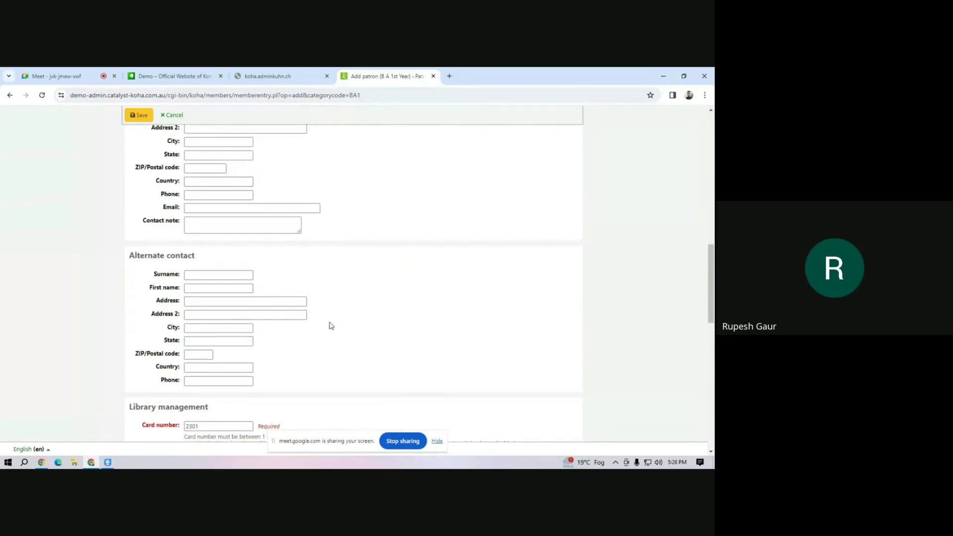
{"action": "scroll", "coordinate": [331, 325], "scroll_direction": "down", "scroll_amount": 10}
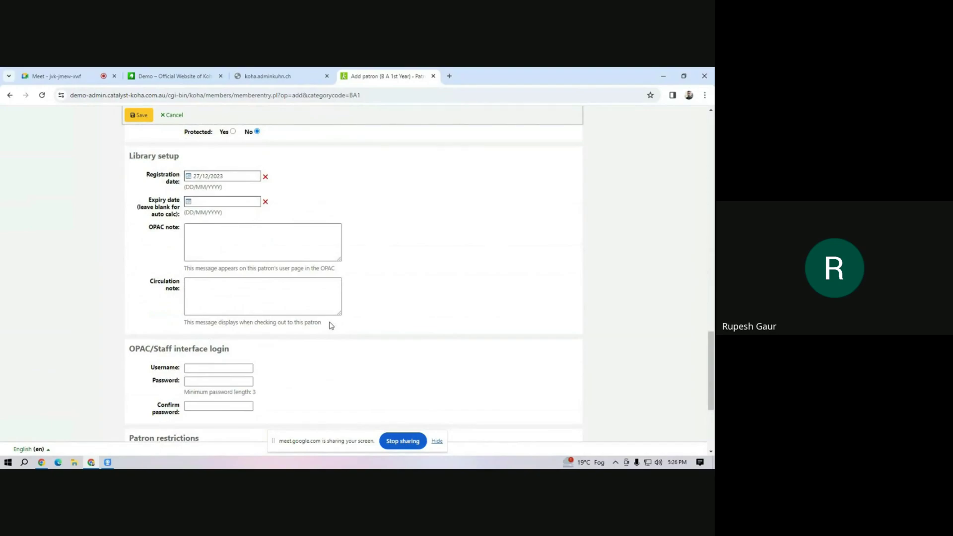
{"action": "scroll", "coordinate": [331, 326], "scroll_direction": "up", "scroll_amount": 5}
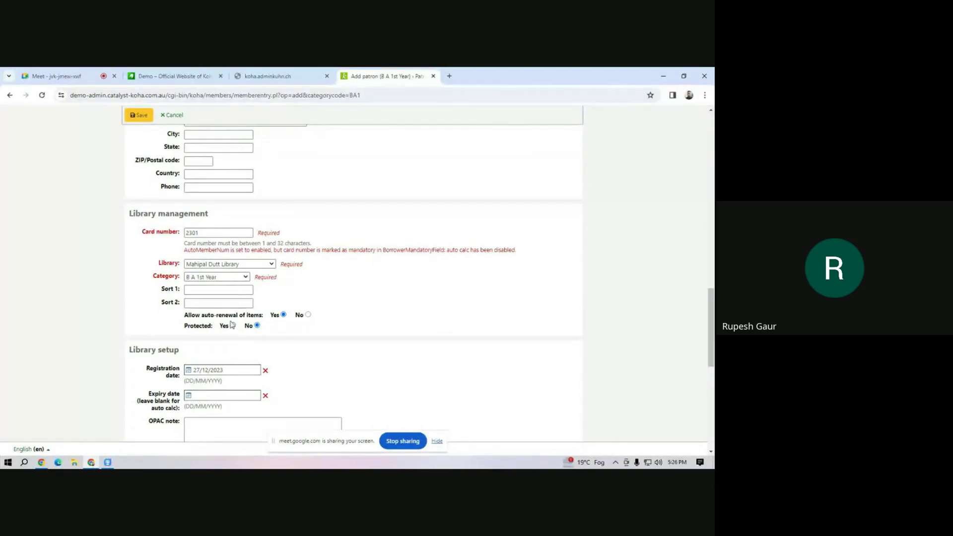
{"action": "scroll", "coordinate": [258, 318], "scroll_direction": "down", "scroll_amount": 4}
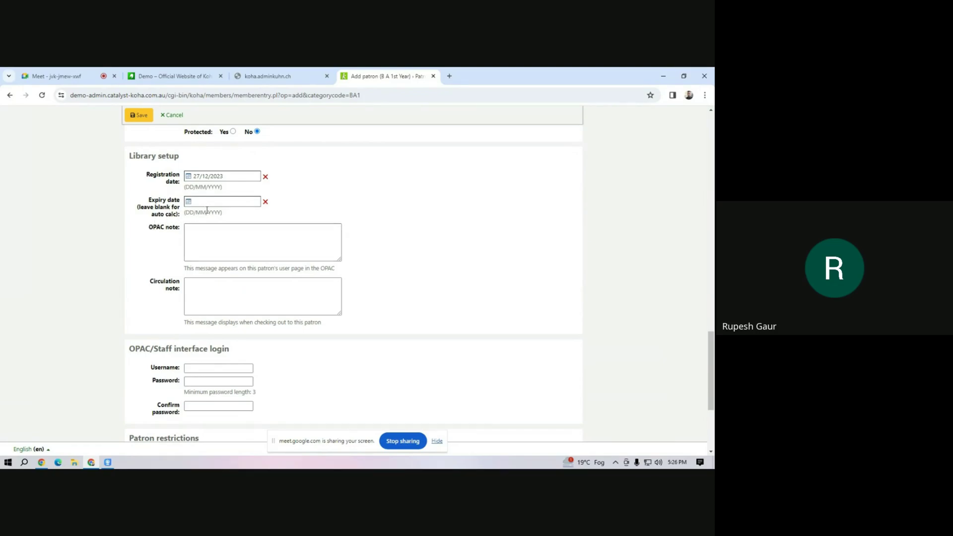
{"action": "scroll", "coordinate": [327, 194], "scroll_direction": "up", "scroll_amount": 10}
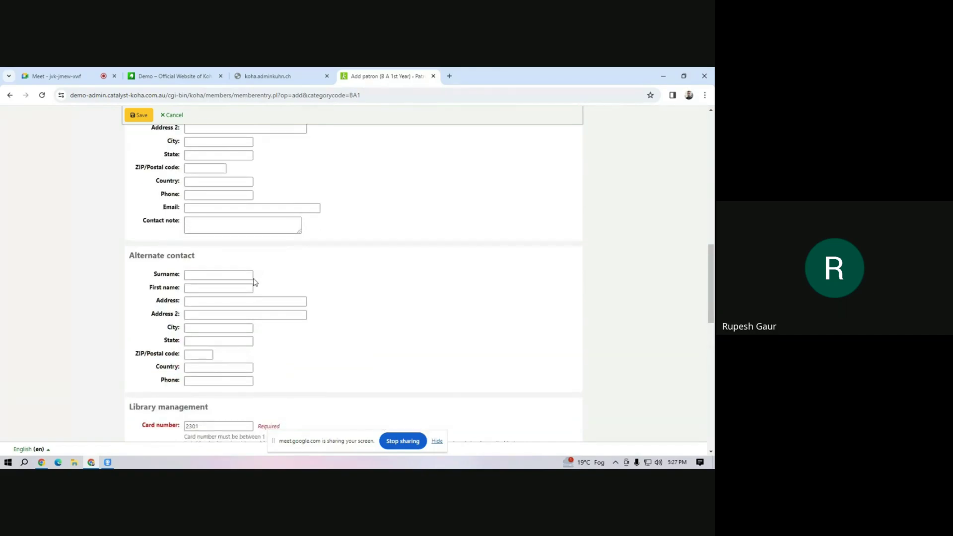
{"action": "scroll", "coordinate": [255, 281], "scroll_direction": "down", "scroll_amount": 5}
Move through the Sort 1, OPAC note and circulation note fields, leaving them blank.
{"action": "left_click", "coordinate": [241, 289]}
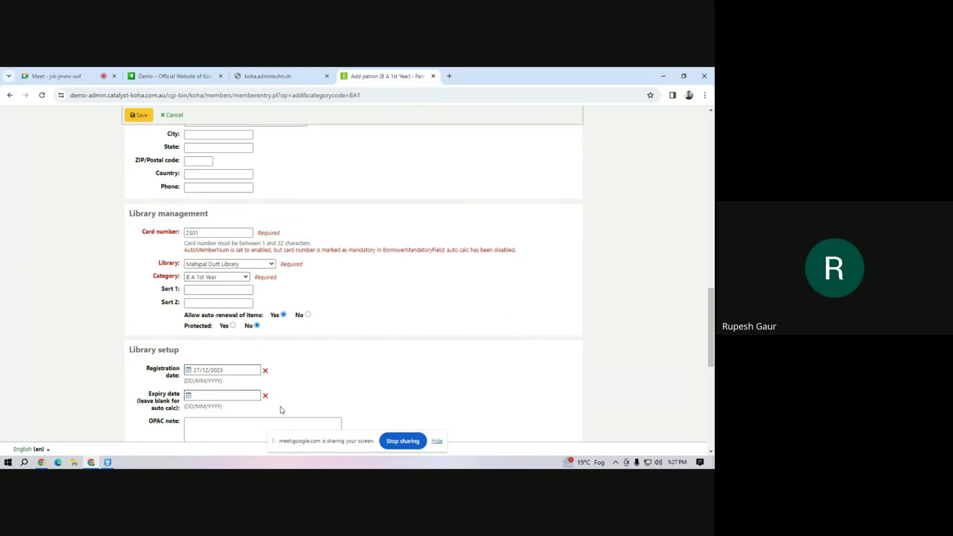
{"action": "scroll", "coordinate": [218, 354], "scroll_direction": "down", "scroll_amount": 4}
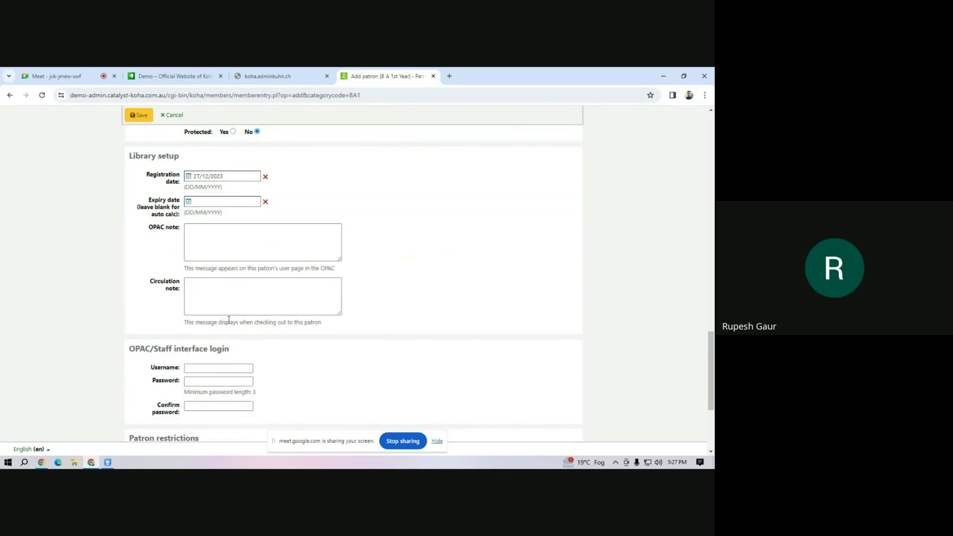
{"action": "scroll", "coordinate": [218, 353], "scroll_direction": "up", "scroll_amount": 4}
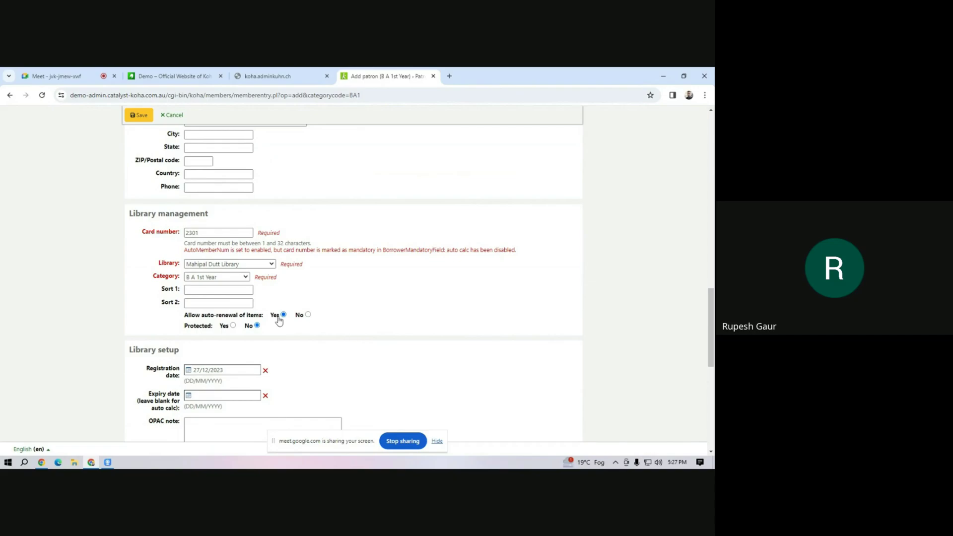
{"action": "scroll", "coordinate": [279, 320], "scroll_direction": "down", "scroll_amount": 4}
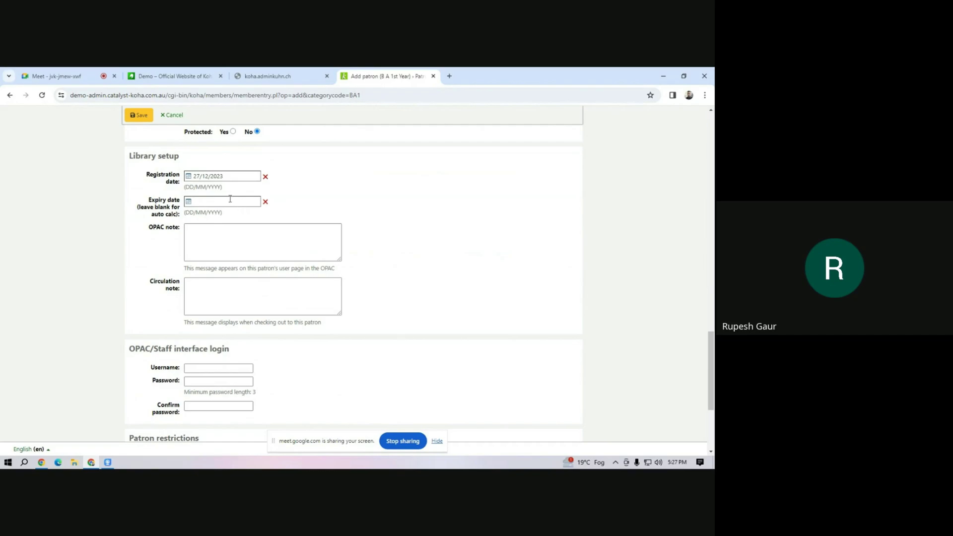
{"action": "left_click", "coordinate": [201, 241]}
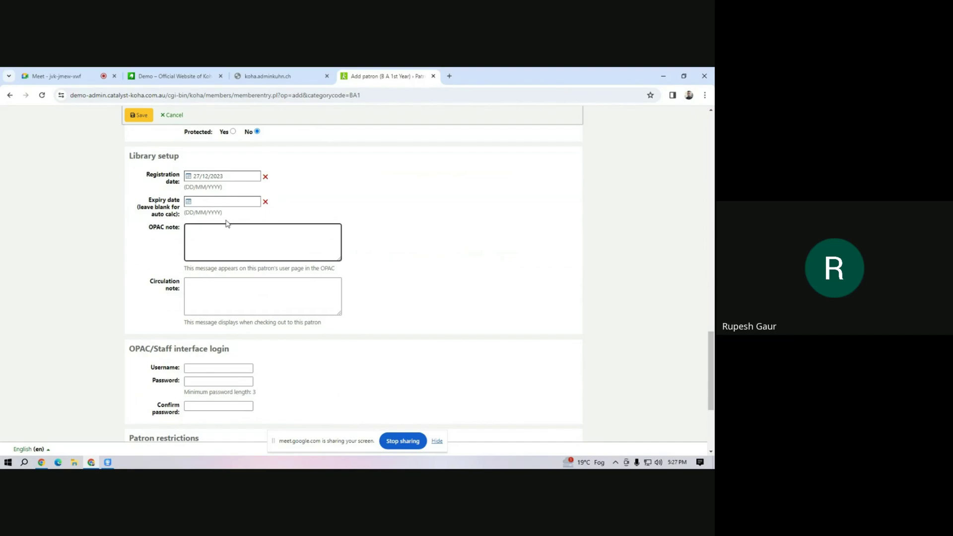
{"action": "left_click", "coordinate": [217, 293]}
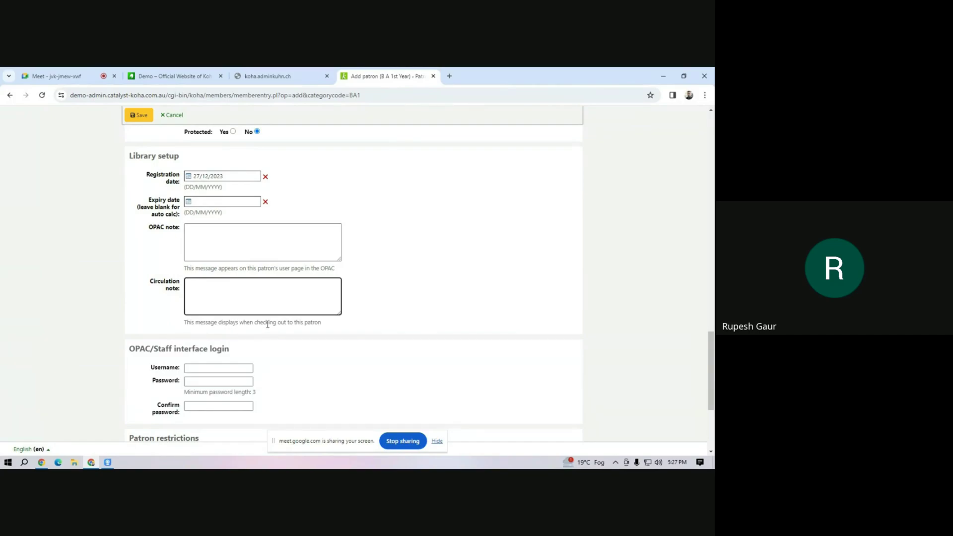
{"action": "scroll", "coordinate": [267, 324], "scroll_direction": "down", "scroll_amount": 3}
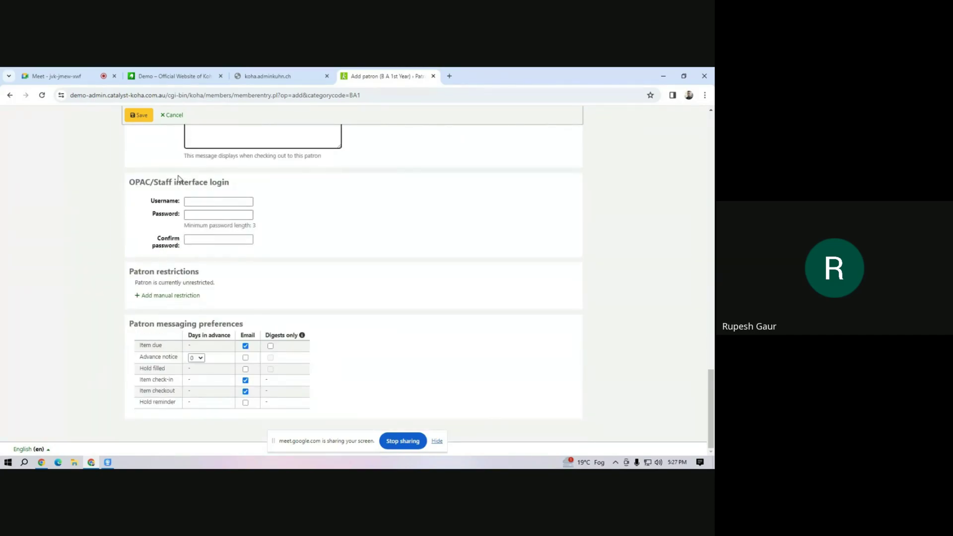
Set the patron's OPAC/staff login username, then enter and confirm a password.
{"action": "left_click", "coordinate": [234, 202]}
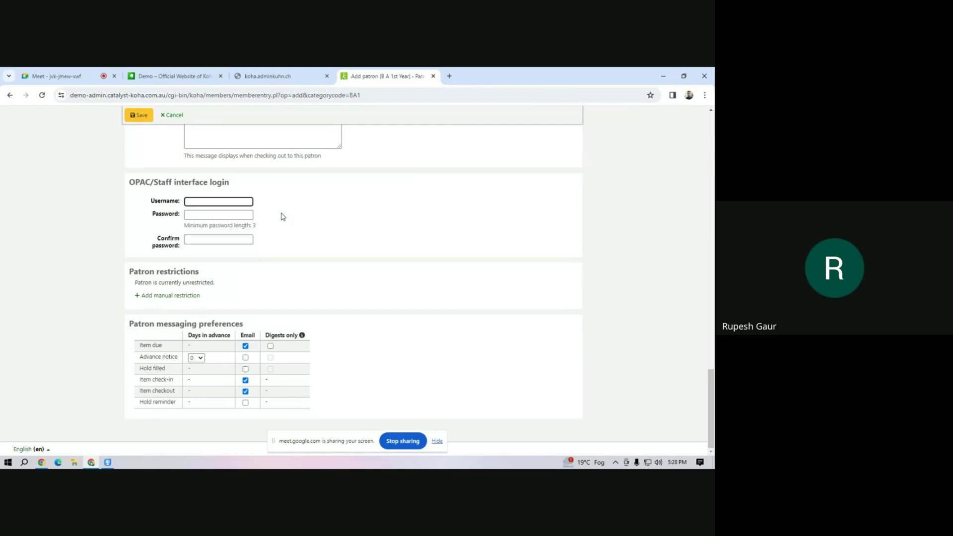
{"action": "key", "text": "Tab"}
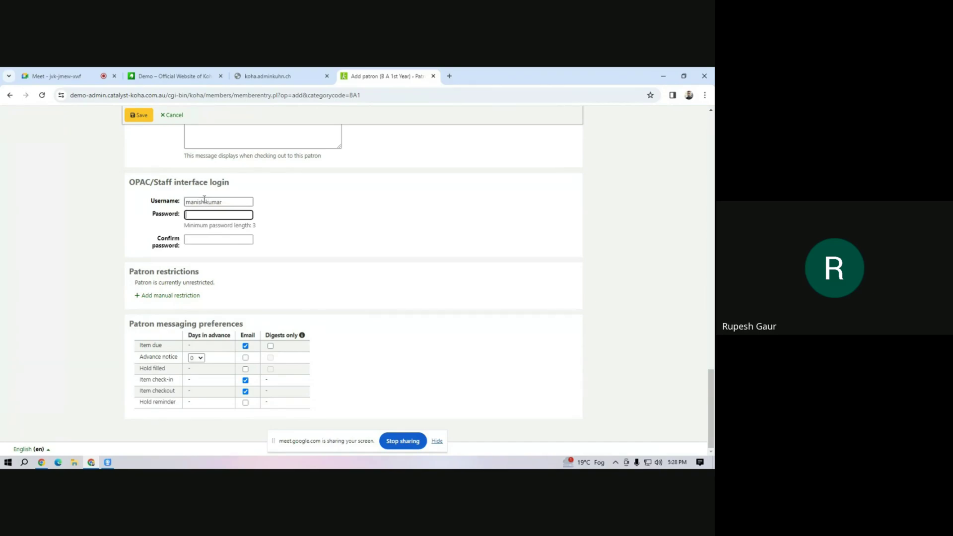
{"action": "type", "text": "12"}
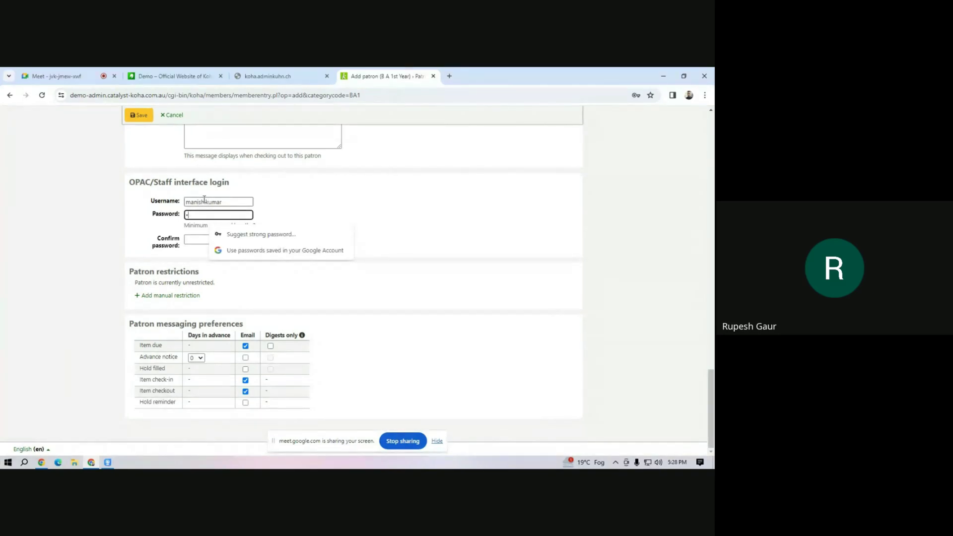
{"action": "type", "text": "345678"}
{"action": "left_click", "coordinate": [187, 239]}
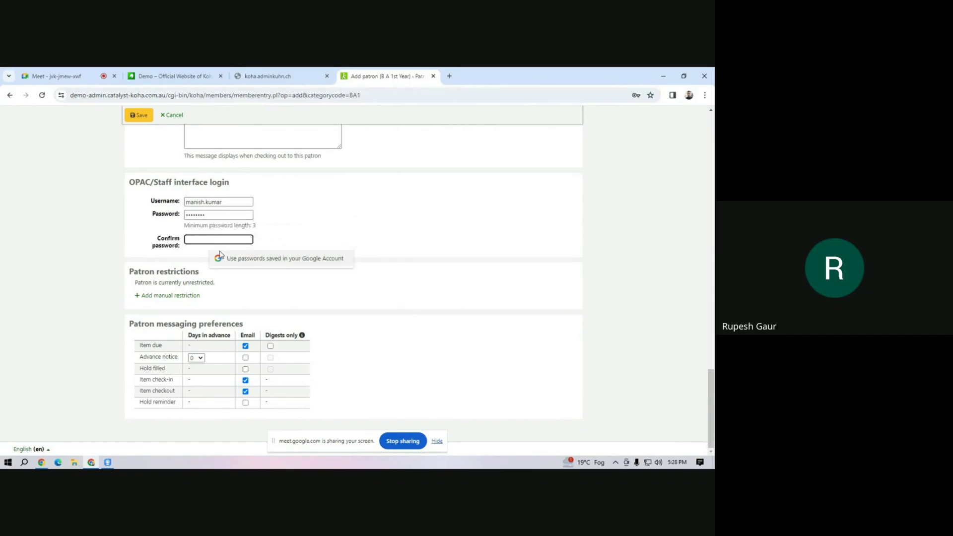
{"action": "type", "text": "12345"}
{"action": "key", "text": "BackSpace"}
{"action": "key", "text": "BackSpace"}
{"action": "key", "text": "BackSpace"}
{"action": "key", "text": "BackSpace"}
{"action": "type", "text": "1234"}
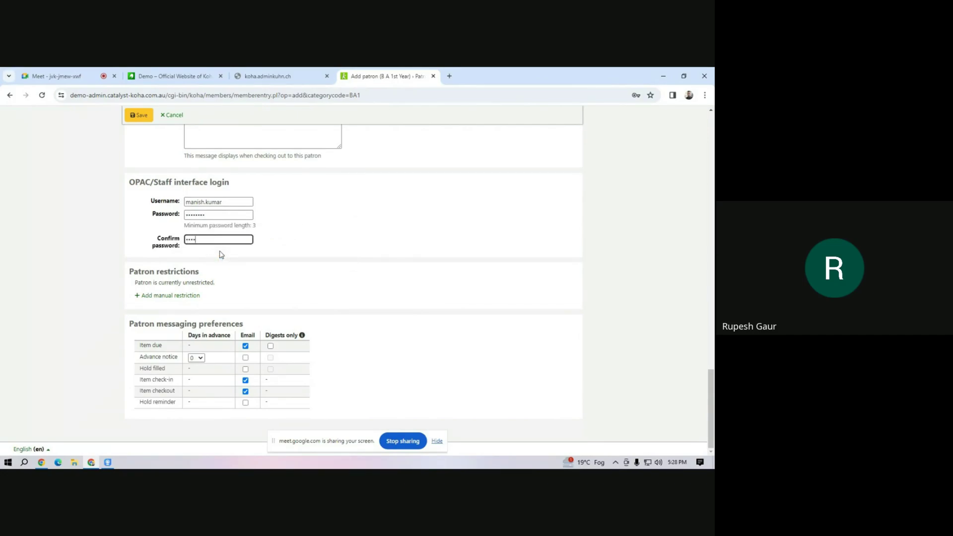
{"action": "type", "text": "678"}
Save the new patron, dismiss the browser's password prompt, and review the BA1 category.
{"action": "left_click", "coordinate": [139, 118]}
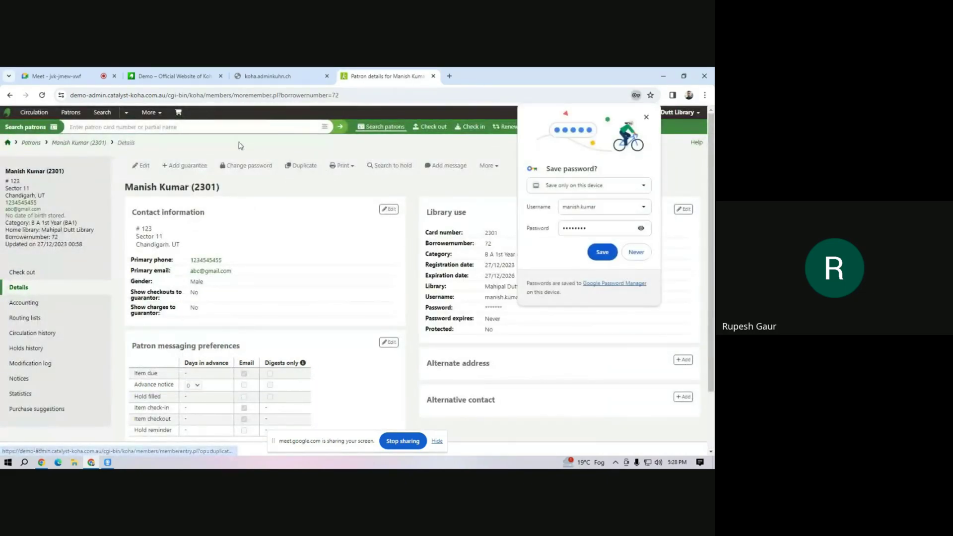
{"action": "left_click", "coordinate": [645, 116]}
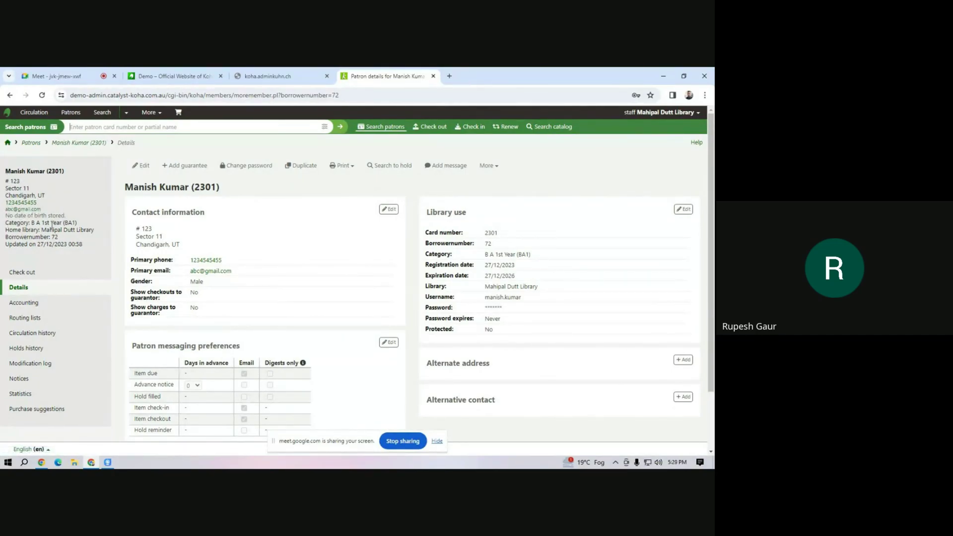
{"action": "left_click_drag", "start_coordinate": [17, 222], "coordinate": [69, 243]}
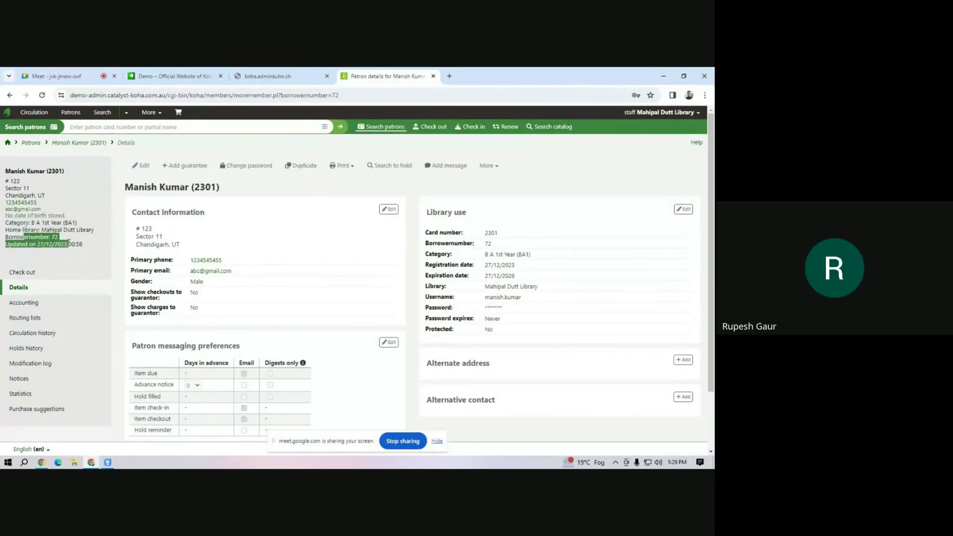
{"action": "left_click", "coordinate": [38, 255]}
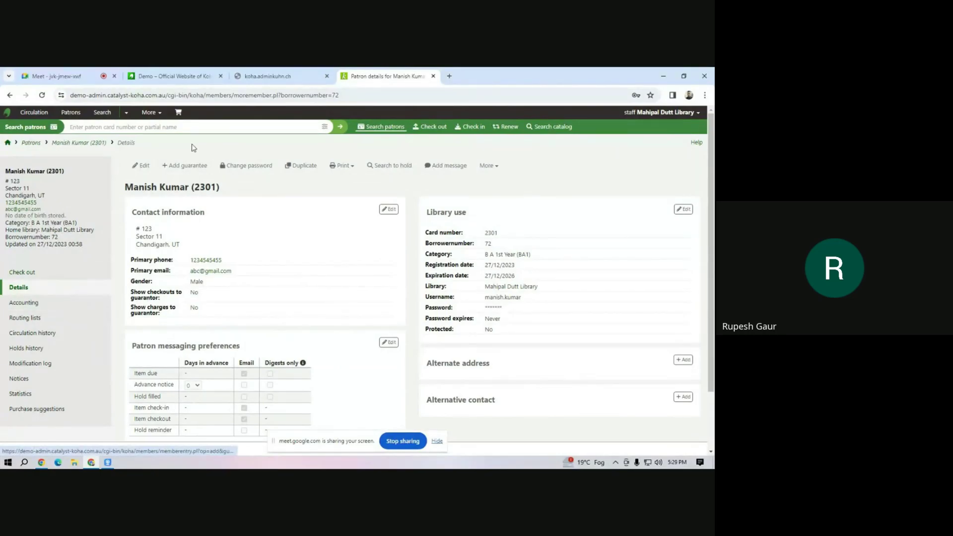
{"action": "left_click", "coordinate": [143, 166]}
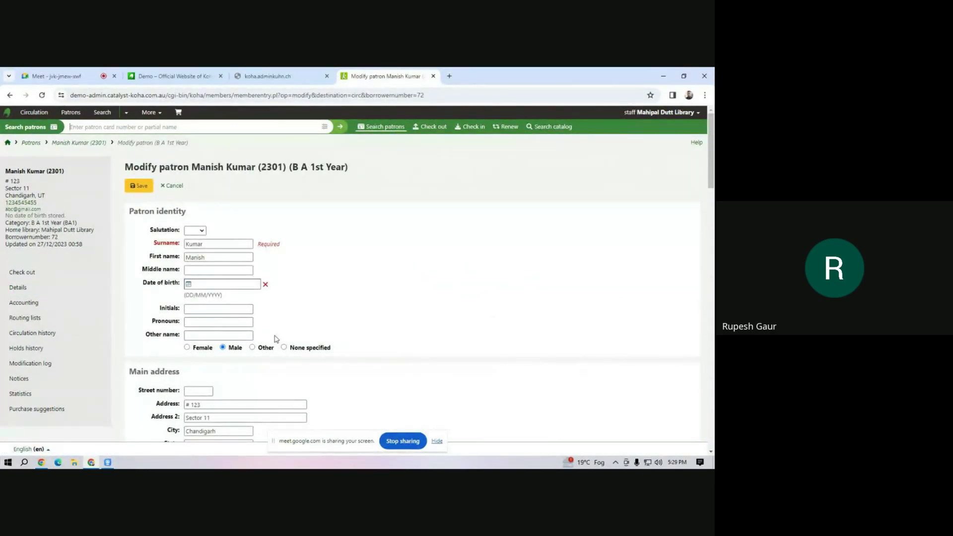
Look over the Modify patron form and cancel without making changes.
{"action": "scroll", "coordinate": [275, 337], "scroll_direction": "down", "scroll_amount": 10}
{"action": "scroll", "coordinate": [276, 337], "scroll_direction": "up", "scroll_amount": 10}
{"action": "left_click", "coordinate": [171, 185]}
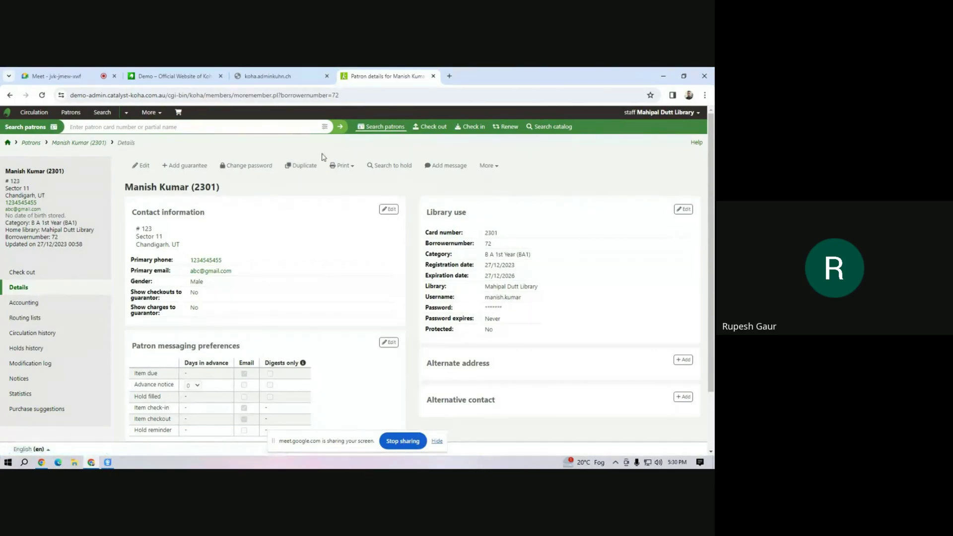
Show the Print choices: summary, slip, quick slip and checkin slip.
{"action": "left_click", "coordinate": [356, 169]}
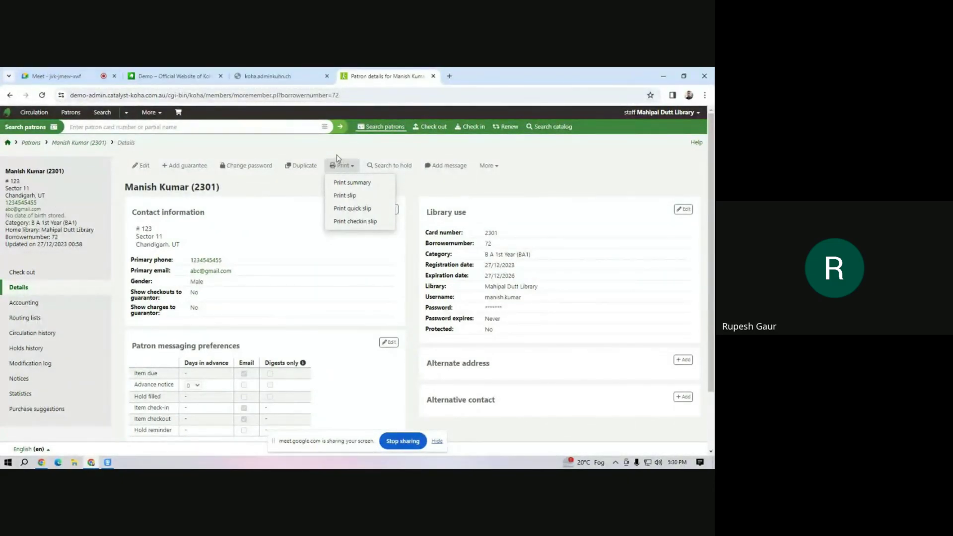
Go to the patron's Set permissions page through the More menu.
{"action": "left_click", "coordinate": [414, 176]}
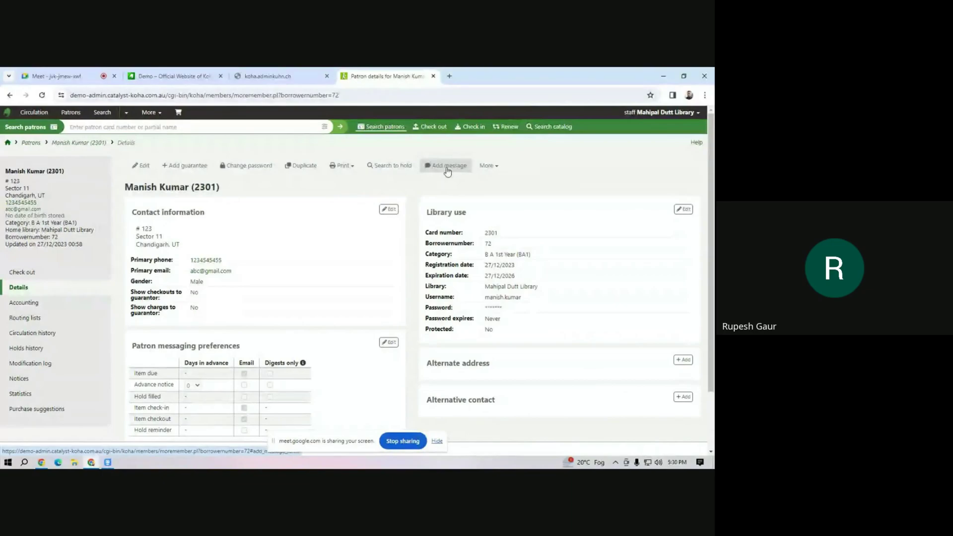
{"action": "left_click", "coordinate": [497, 169]}
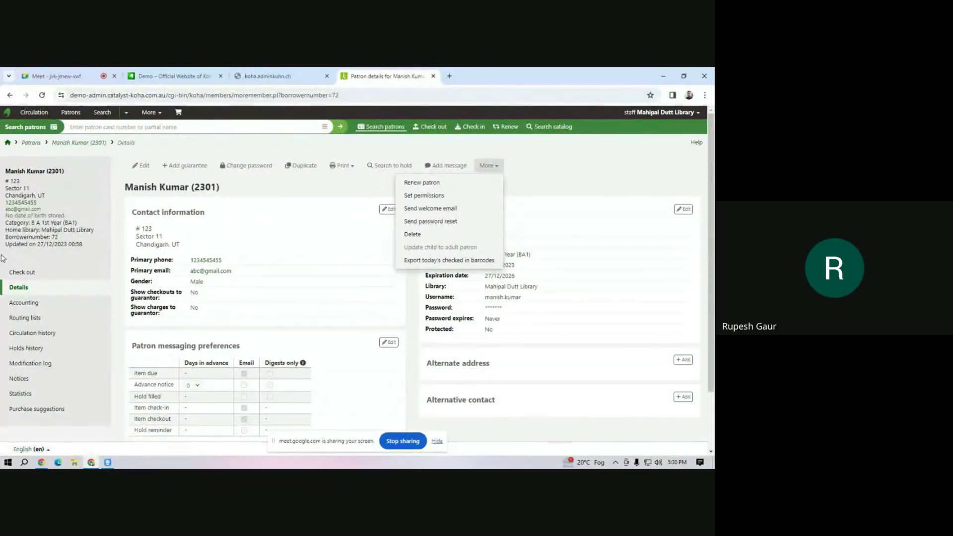
{"action": "left_click", "coordinate": [262, 204]}
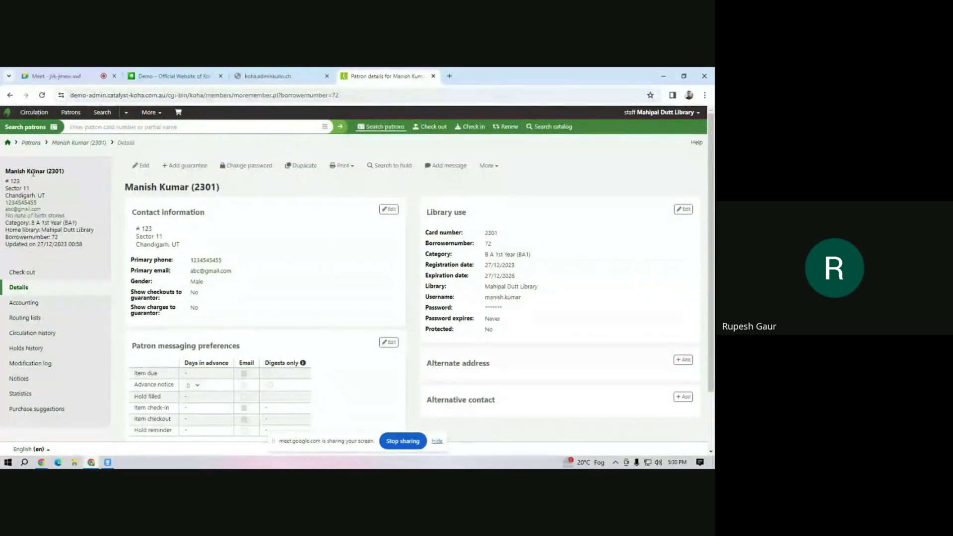
{"action": "left_click", "coordinate": [499, 165]}
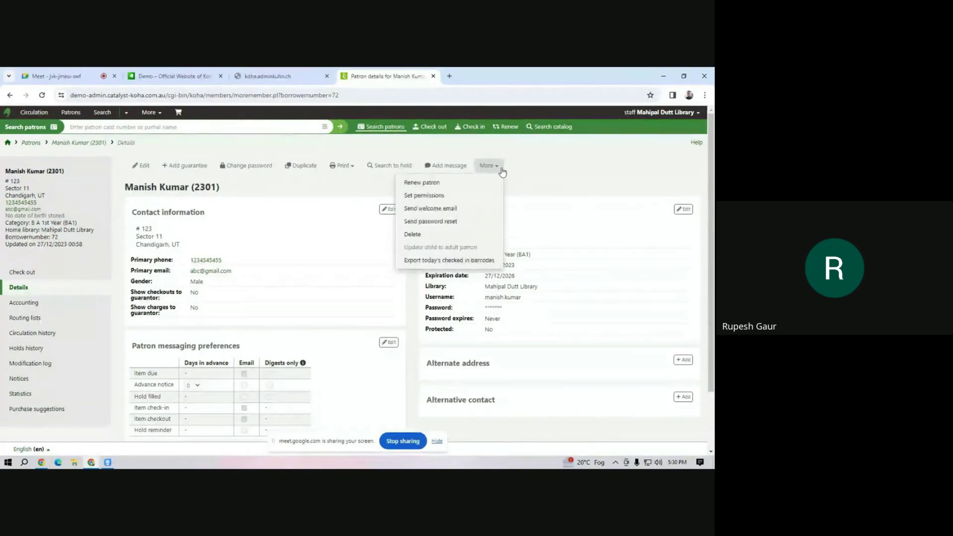
{"action": "left_click", "coordinate": [438, 198]}
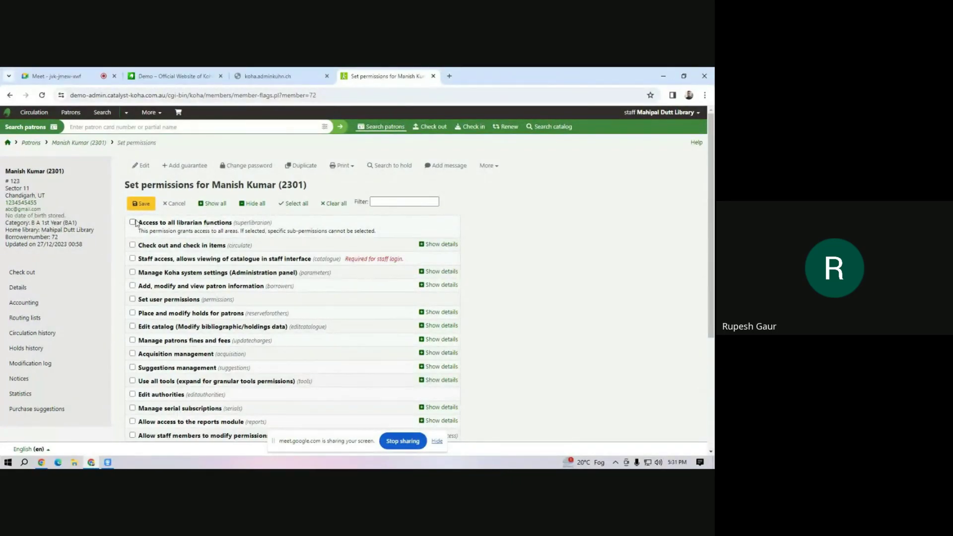
Grant Check out and check in items plus Staff access, leaving superlibrarian unticked, and save.
{"action": "left_click", "coordinate": [133, 223]}
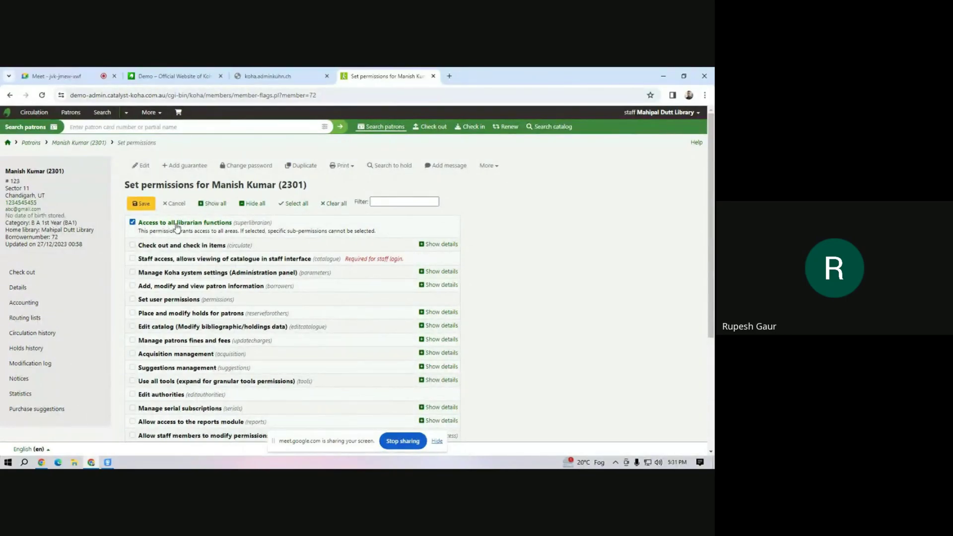
{"action": "left_click", "coordinate": [132, 221]}
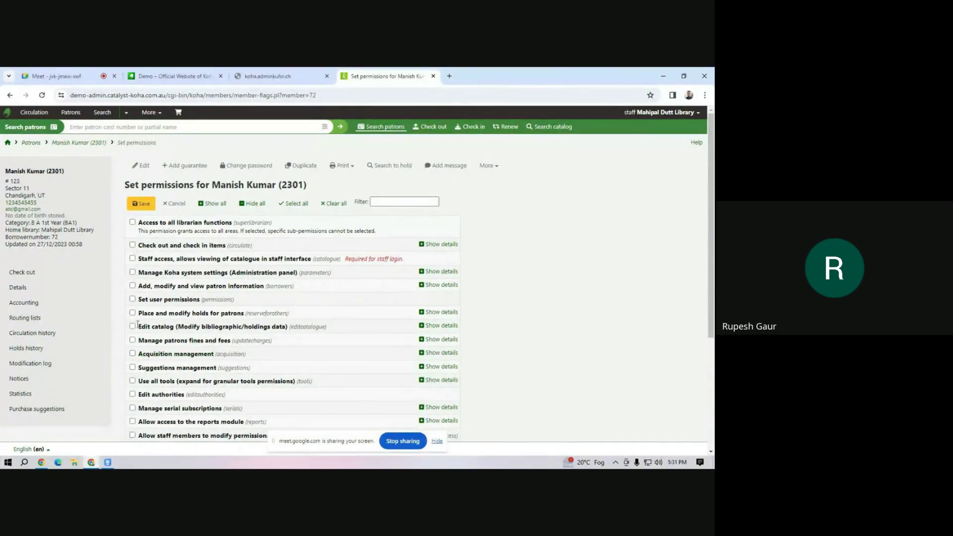
{"action": "left_click", "coordinate": [132, 244]}
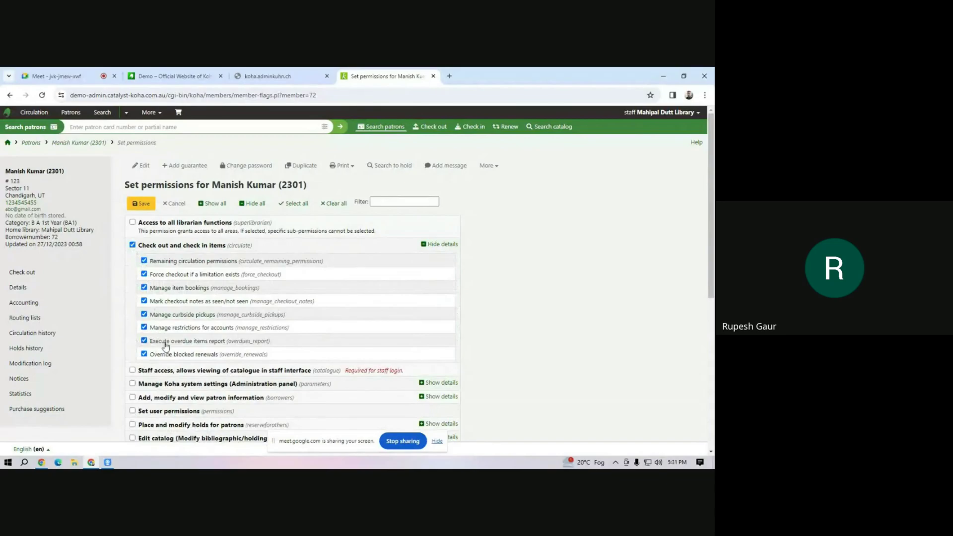
{"action": "scroll", "coordinate": [165, 361], "scroll_direction": "down", "scroll_amount": 4}
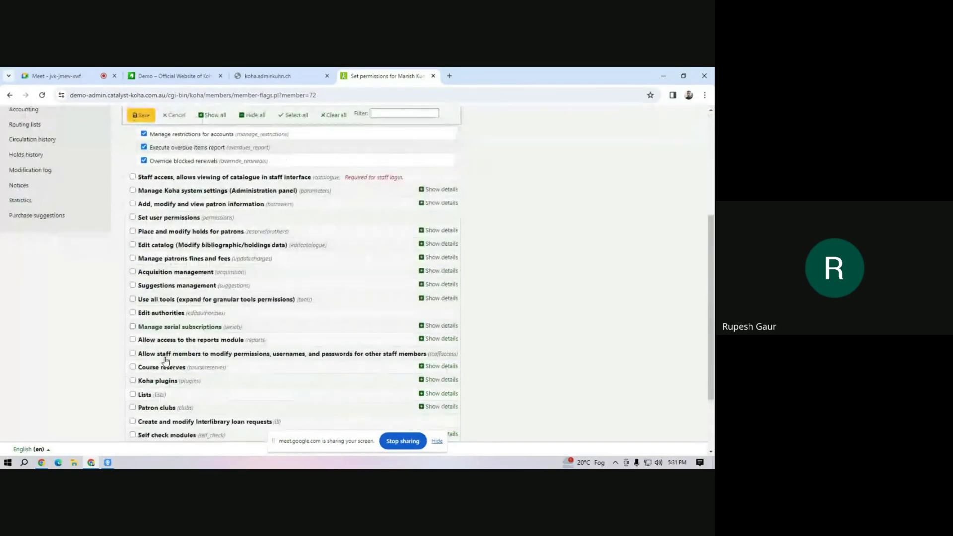
{"action": "left_click", "coordinate": [133, 177]}
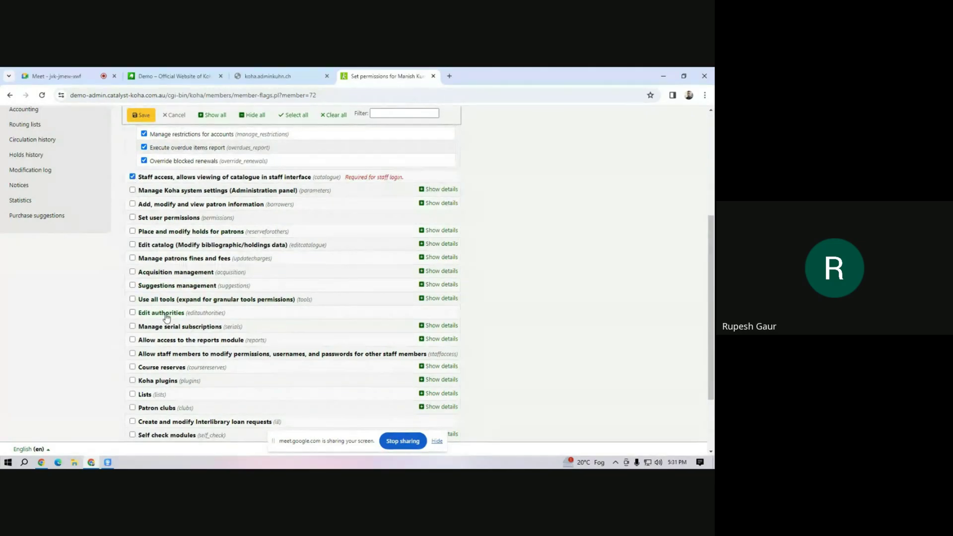
{"action": "scroll", "coordinate": [154, 354], "scroll_direction": "down", "scroll_amount": 2}
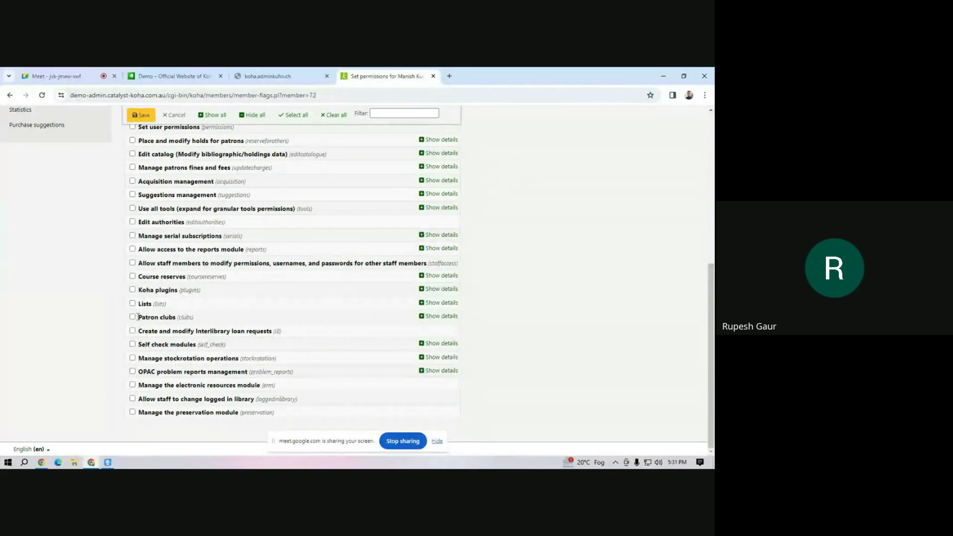
{"action": "scroll", "coordinate": [138, 322], "scroll_direction": "up", "scroll_amount": 4}
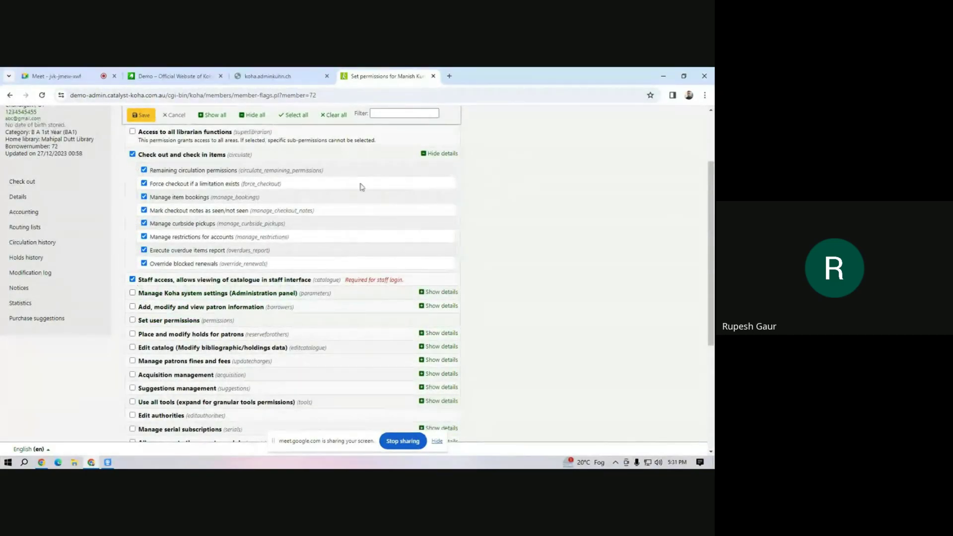
{"action": "scroll", "coordinate": [157, 213], "scroll_direction": "up", "scroll_amount": 2}
{"action": "left_click", "coordinate": [142, 203]}
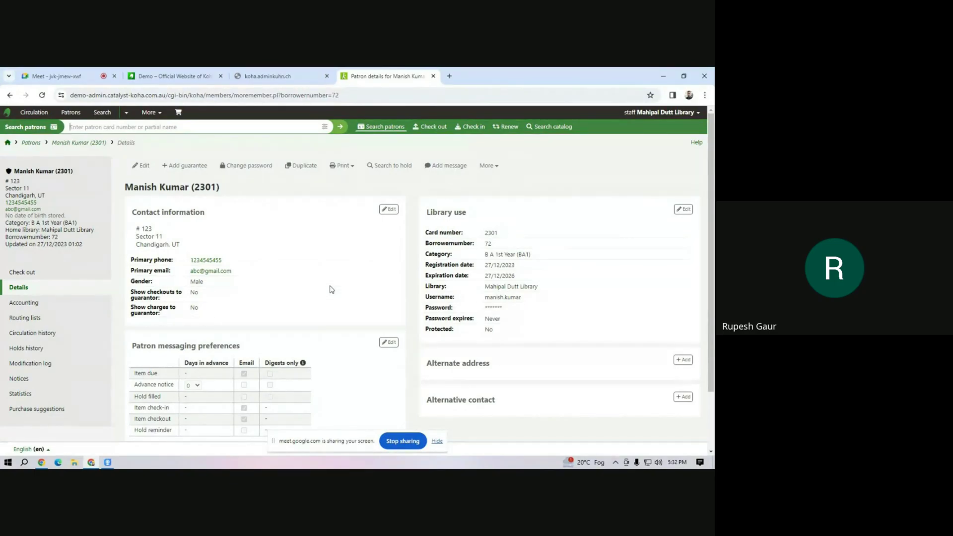
Briefly open a new browser tab, then return to the patron details tab.
{"action": "left_click", "coordinate": [449, 77]}
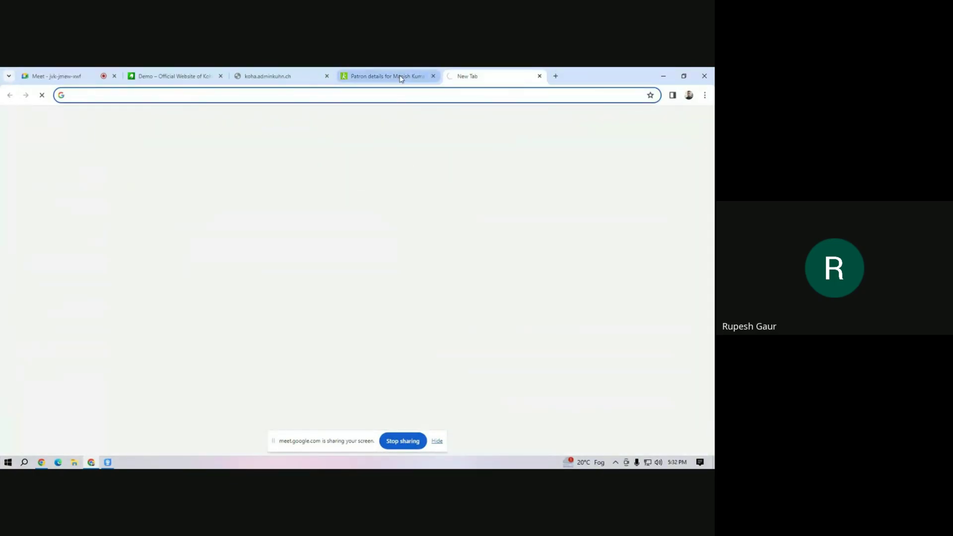
{"action": "left_click", "coordinate": [400, 77]}
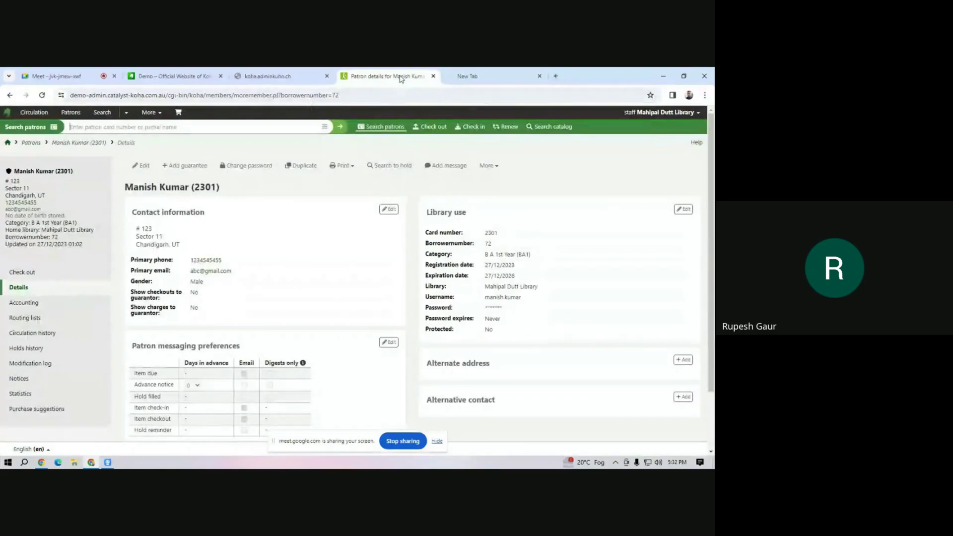
{"action": "left_click", "coordinate": [497, 80]}
{"action": "left_click", "coordinate": [384, 82]}
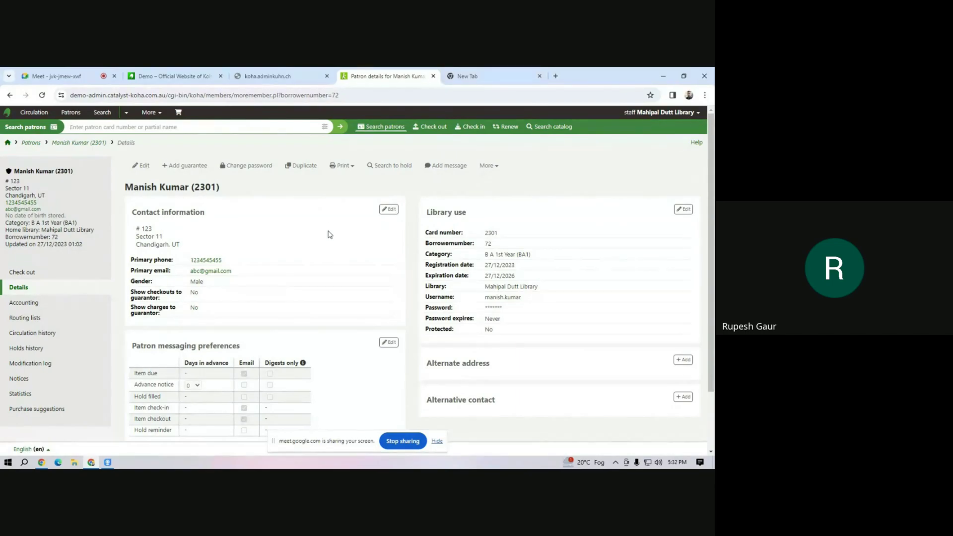
Visit the staff home page, return to the patron's details, and show the More actions menu.
{"action": "left_click", "coordinate": [7, 144]}
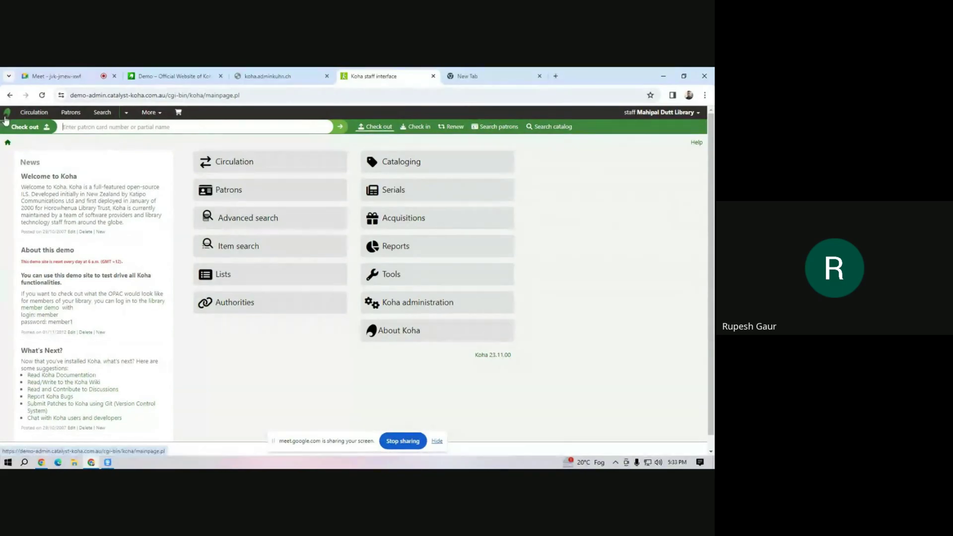
{"action": "left_click", "coordinate": [9, 95]}
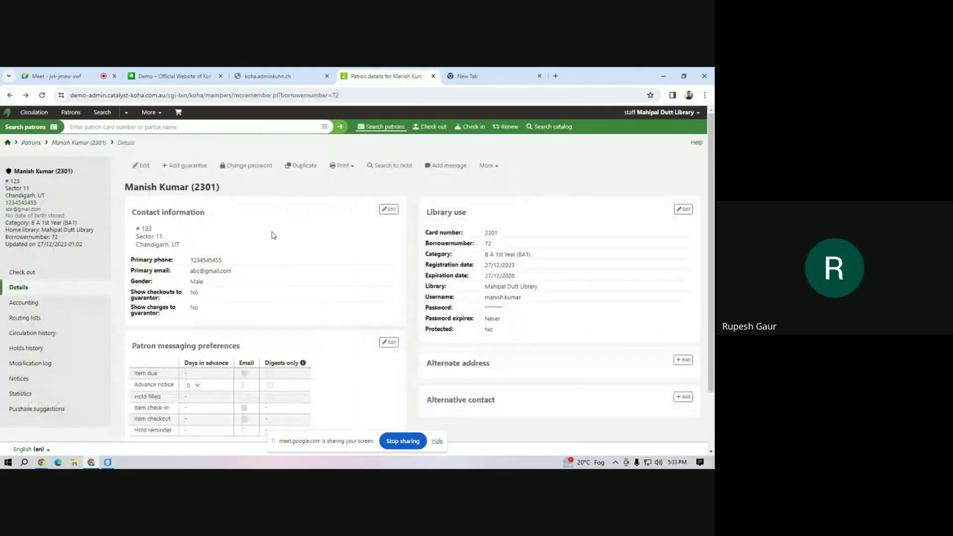
{"action": "left_click", "coordinate": [488, 166]}
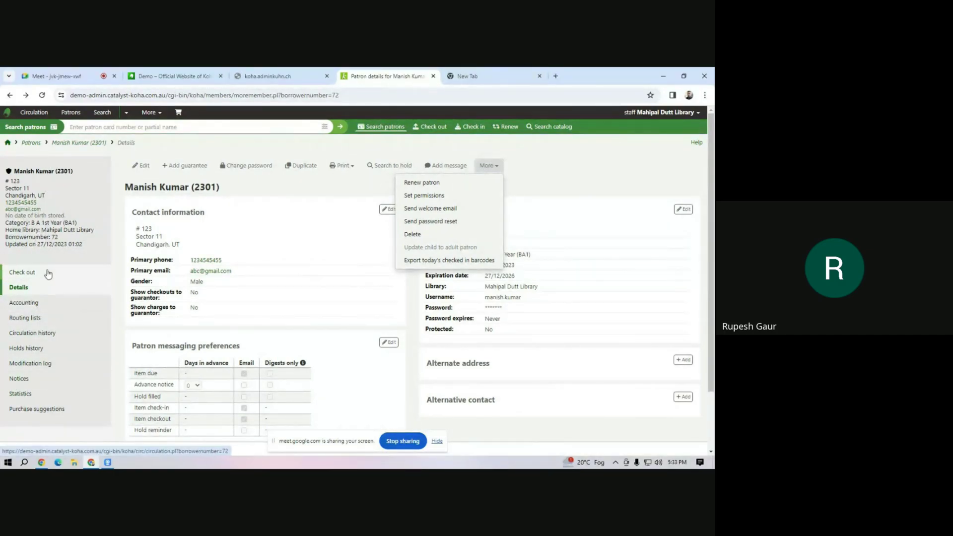
Open the new patron's Checkouts screen, which lists nothing checked out.
{"action": "left_click", "coordinate": [34, 278]}
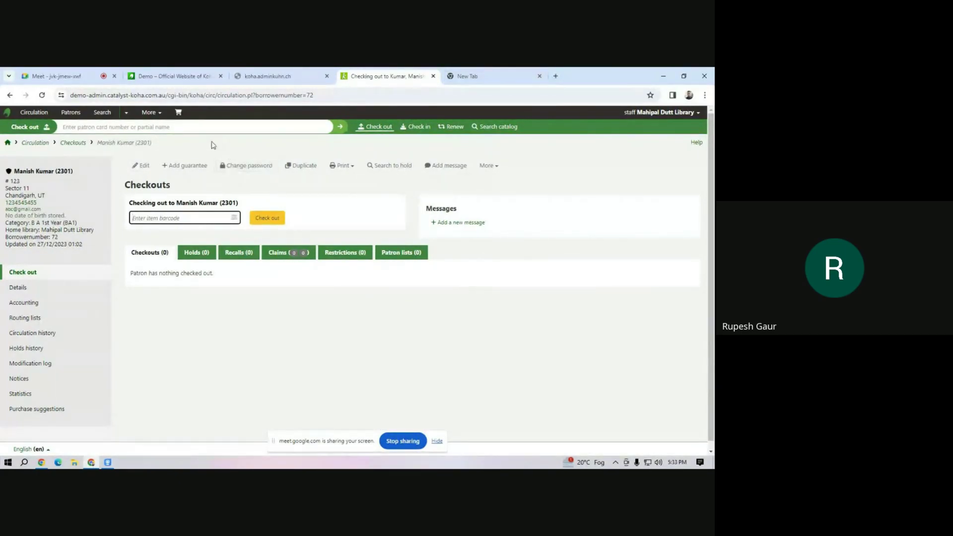
Open the staff home page in a second browser tab and switch to it.
{"action": "right_click", "coordinate": [148, 114]}
{"action": "left_click", "coordinate": [189, 123]}
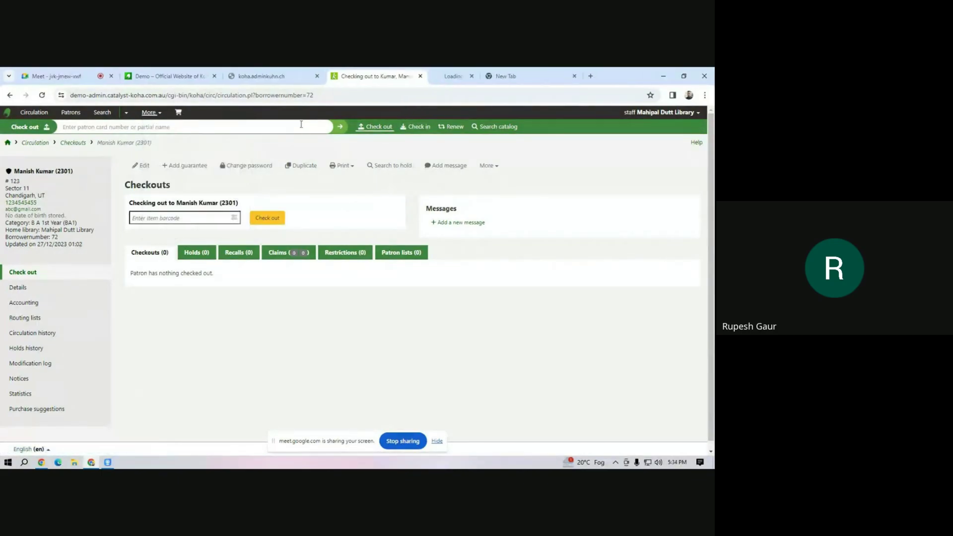
{"action": "left_click", "coordinate": [473, 77]}
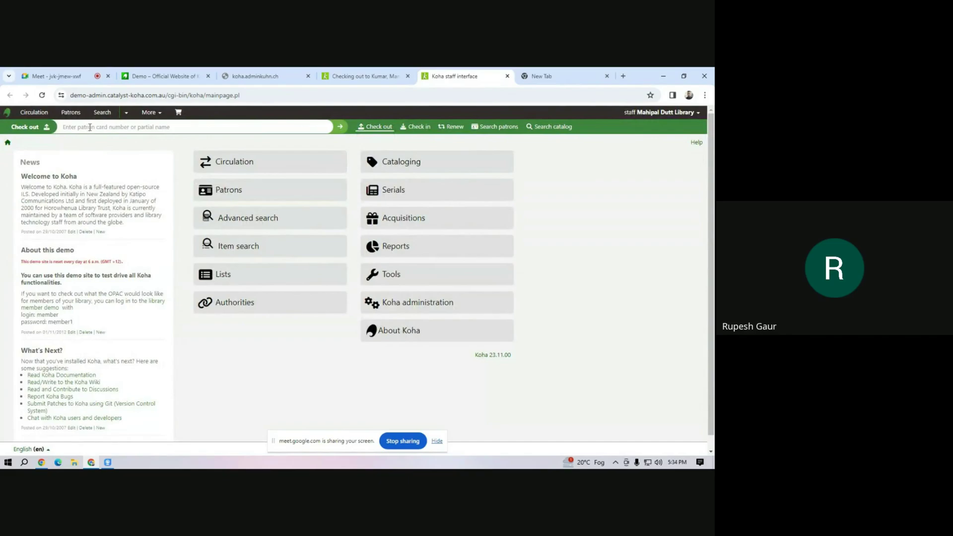
Catalog-search for 'a' to find Beedrill's PK15 holdings, then return to the checkout tab.
{"action": "left_click", "coordinate": [551, 127]}
{"action": "type", "text": "a"}
{"action": "key", "text": "Return"}
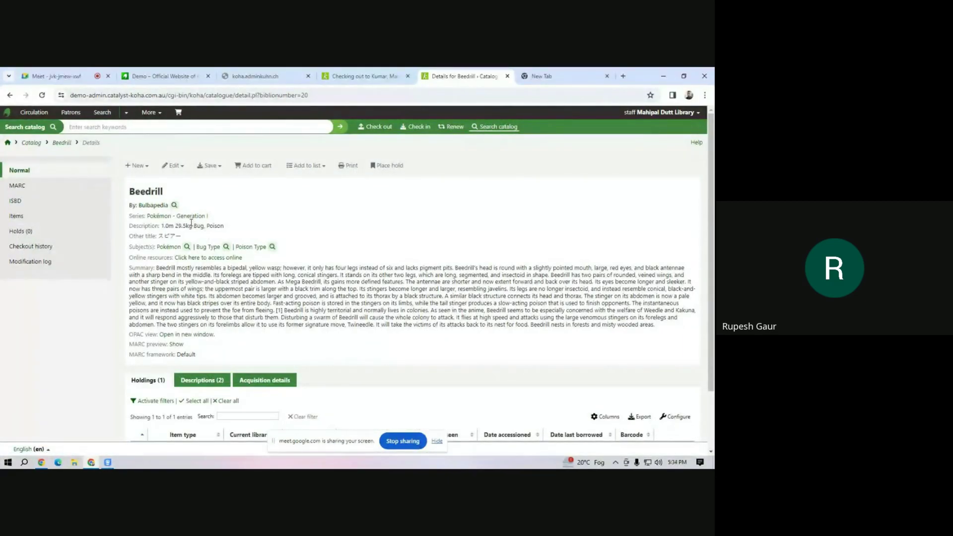
{"action": "scroll", "coordinate": [192, 224], "scroll_direction": "down", "scroll_amount": 2}
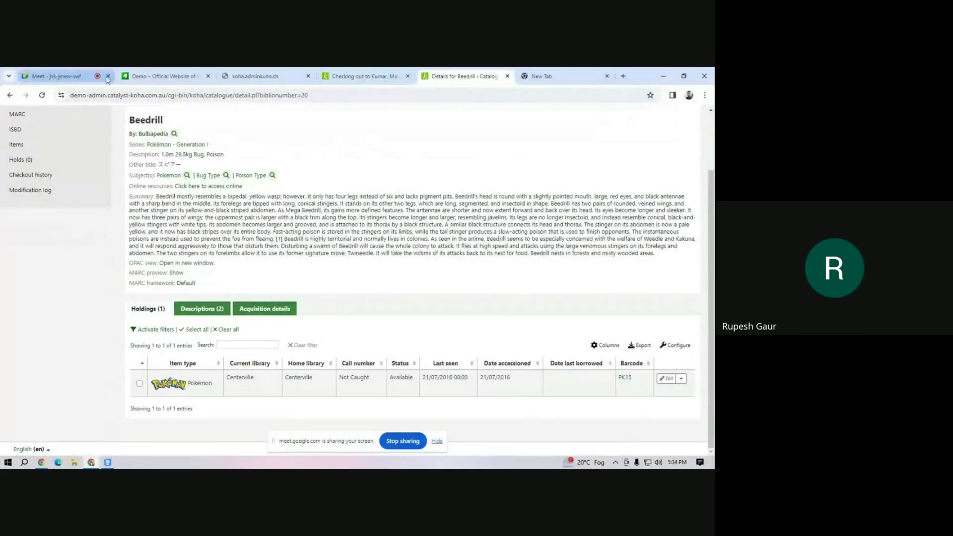
{"action": "left_click", "coordinate": [363, 76]}
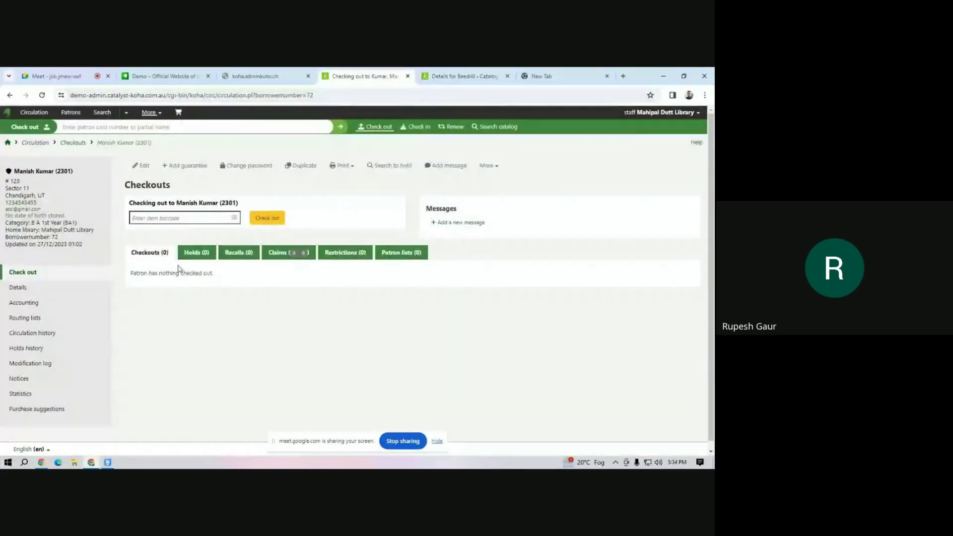
Check out barcode pk15 (Beedrill) and enable 'Always show checkouts automatically'.
{"action": "left_click", "coordinate": [147, 216]}
{"action": "type", "text": "p"}
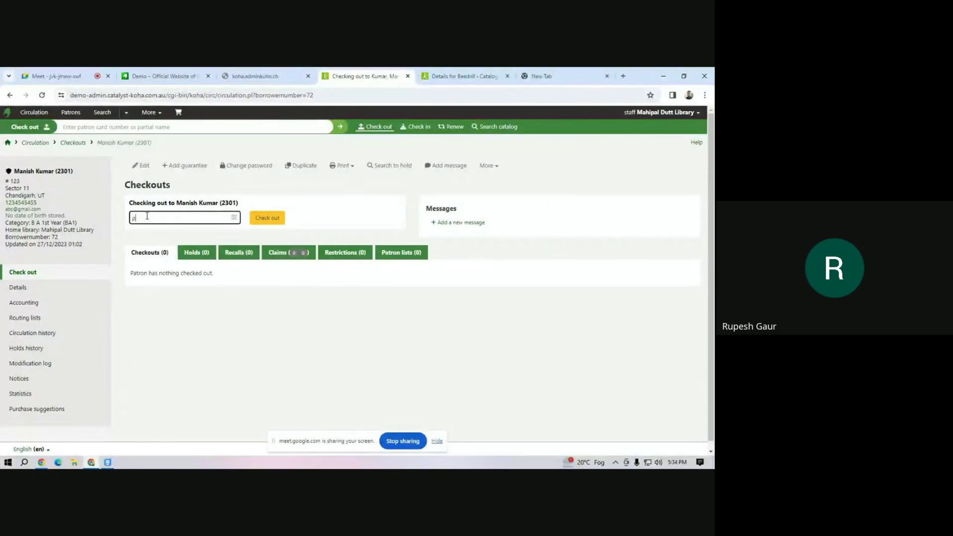
{"action": "type", "text": "k15"}
{"action": "key", "text": "Return"}
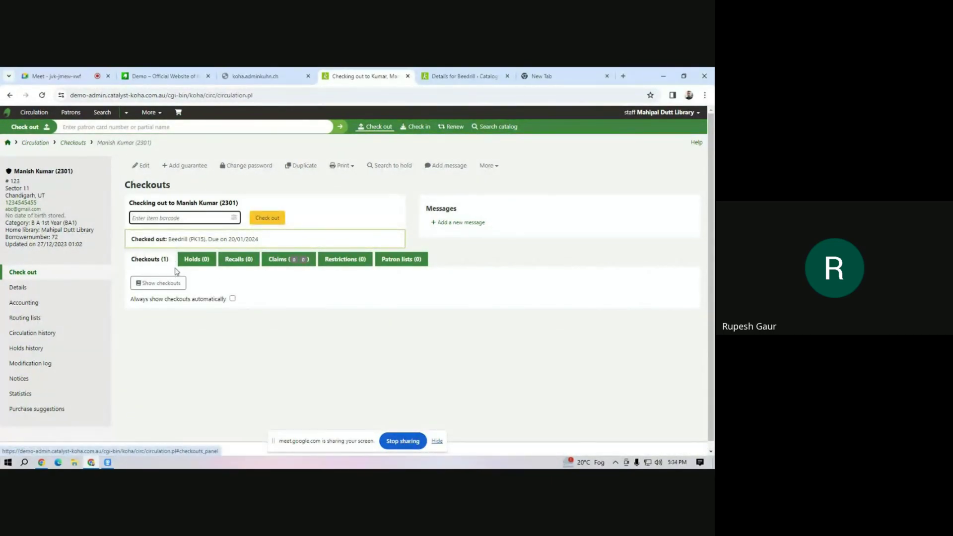
{"action": "left_click", "coordinate": [232, 299]}
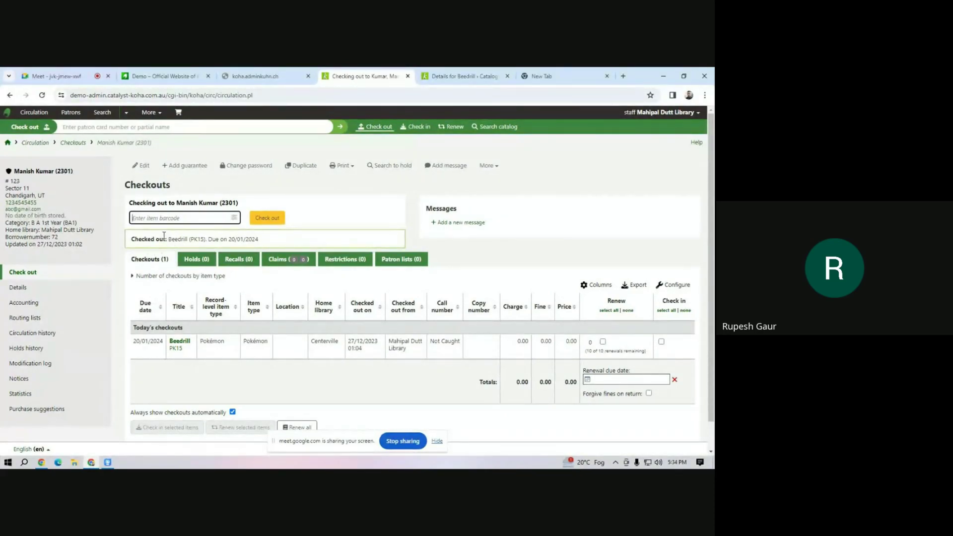
Highlight the checkout confirmation showing the due date 20/01/2024.
{"action": "left_click_drag", "start_coordinate": [176, 239], "coordinate": [263, 241]}
{"action": "left_click", "coordinate": [256, 239]}
{"action": "left_click_drag", "start_coordinate": [212, 239], "coordinate": [270, 243]}
{"action": "left_click", "coordinate": [245, 240]}
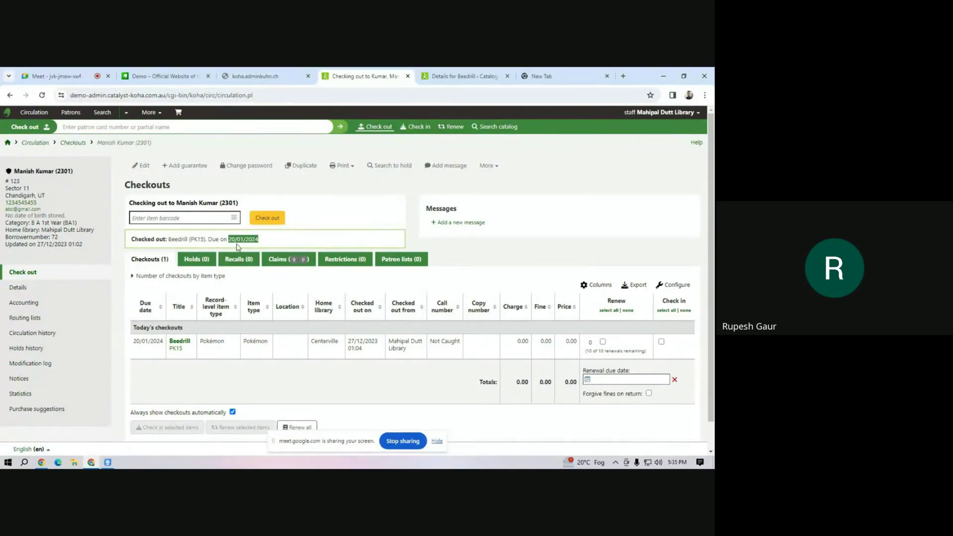
{"action": "left_click_drag", "start_coordinate": [217, 239], "coordinate": [279, 241]}
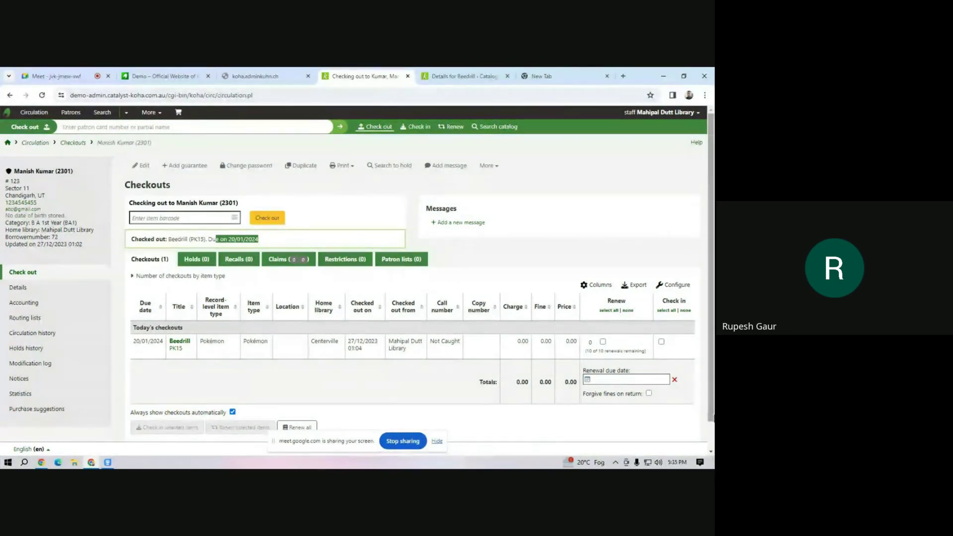
View the patron's Details and Accounting pages, then open Circulation history.
{"action": "left_click", "coordinate": [24, 295]}
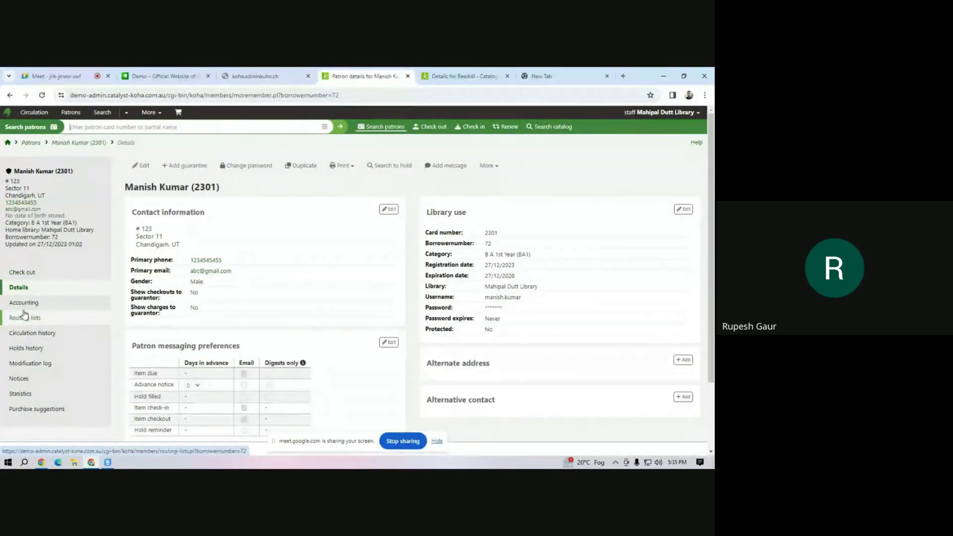
{"action": "left_click", "coordinate": [25, 306]}
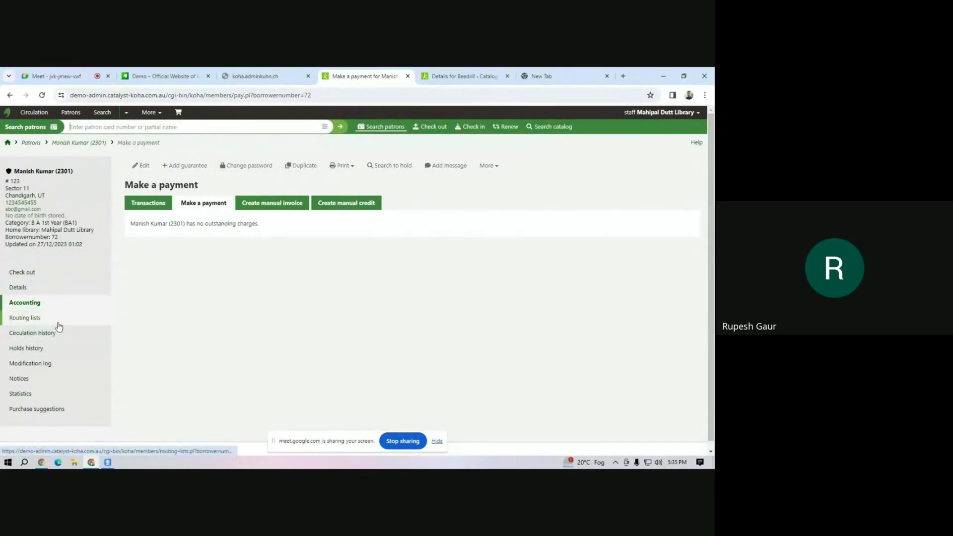
{"action": "left_click", "coordinate": [34, 332]}
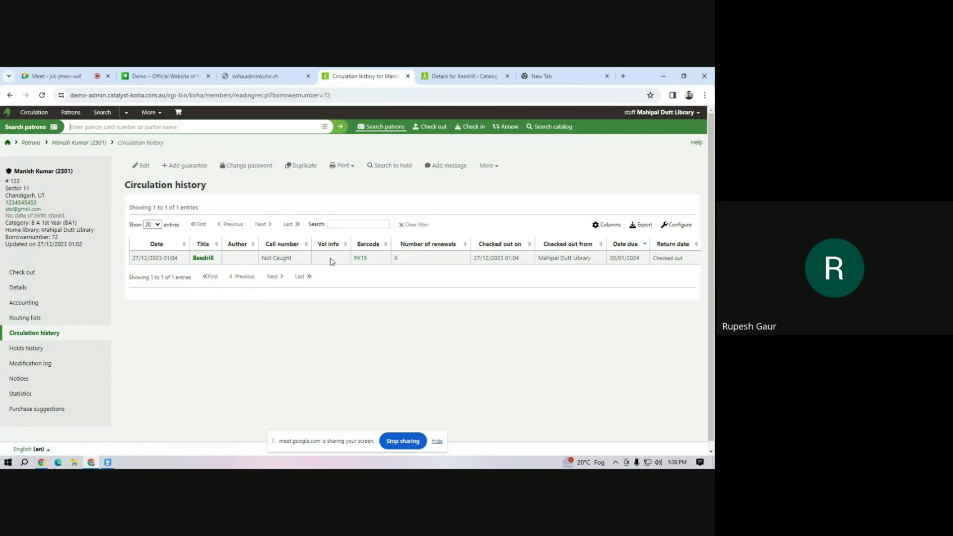
Check the circulation history's export options and the empty purchase suggestions list.
{"action": "left_click", "coordinate": [643, 225]}
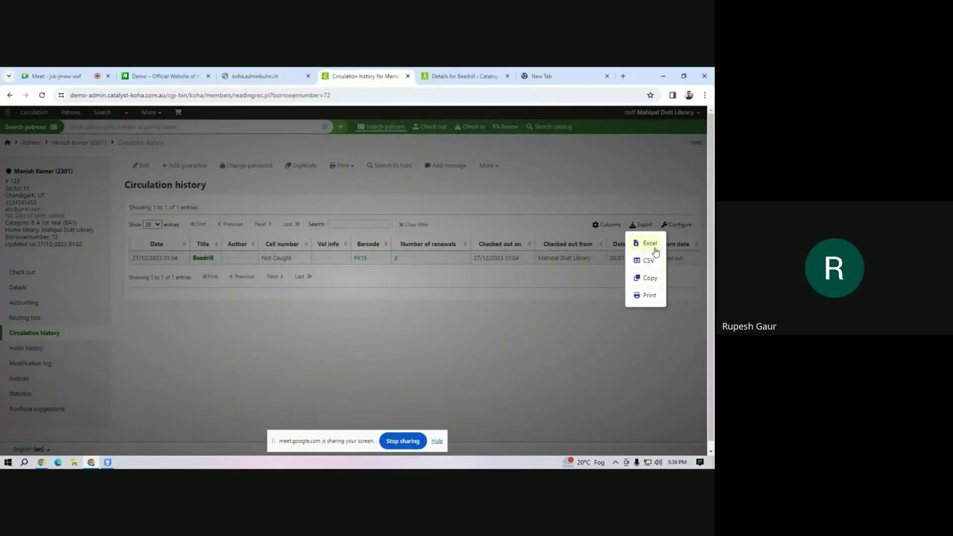
{"action": "left_click", "coordinate": [442, 321]}
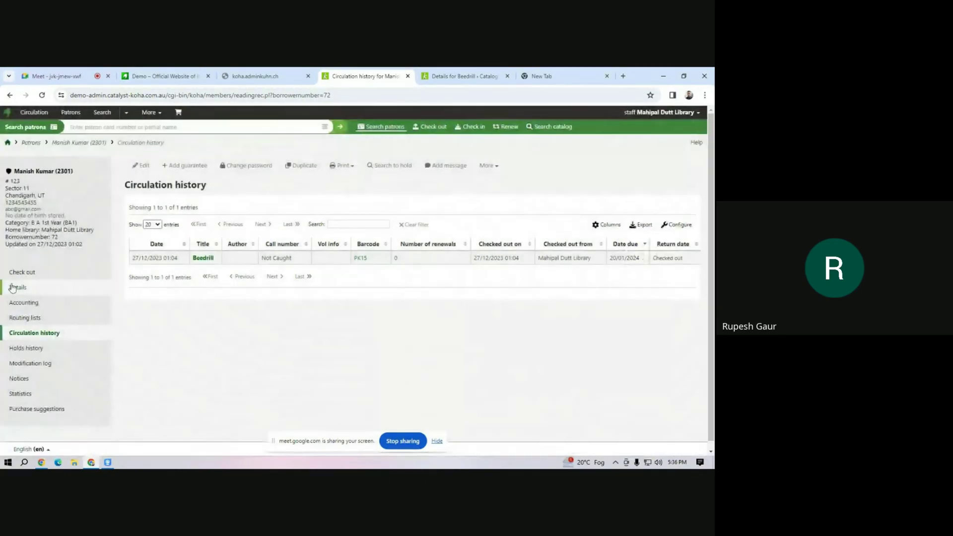
{"action": "scroll", "coordinate": [85, 327], "scroll_direction": "down", "scroll_amount": 1}
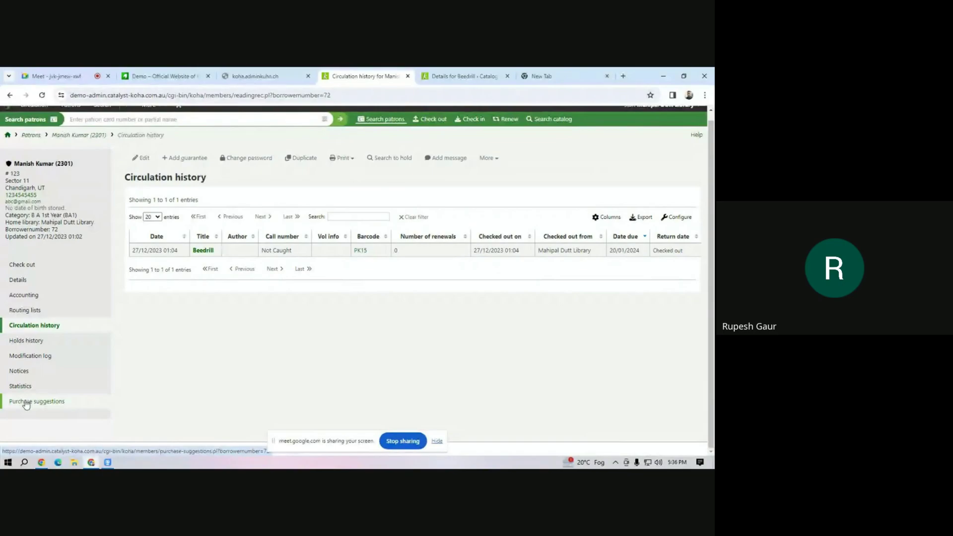
{"action": "left_click", "coordinate": [26, 403]}
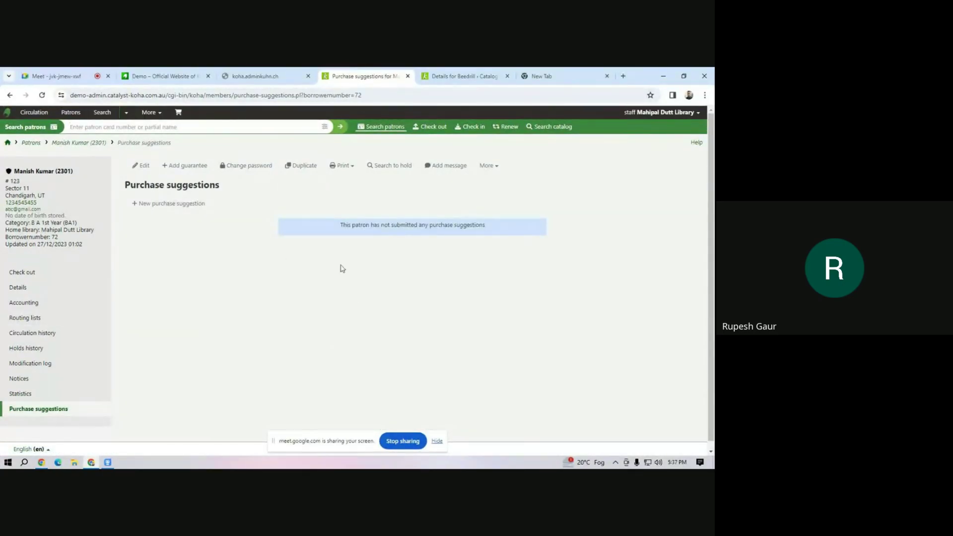
{"action": "left_click_drag", "start_coordinate": [388, 226], "coordinate": [499, 227]}
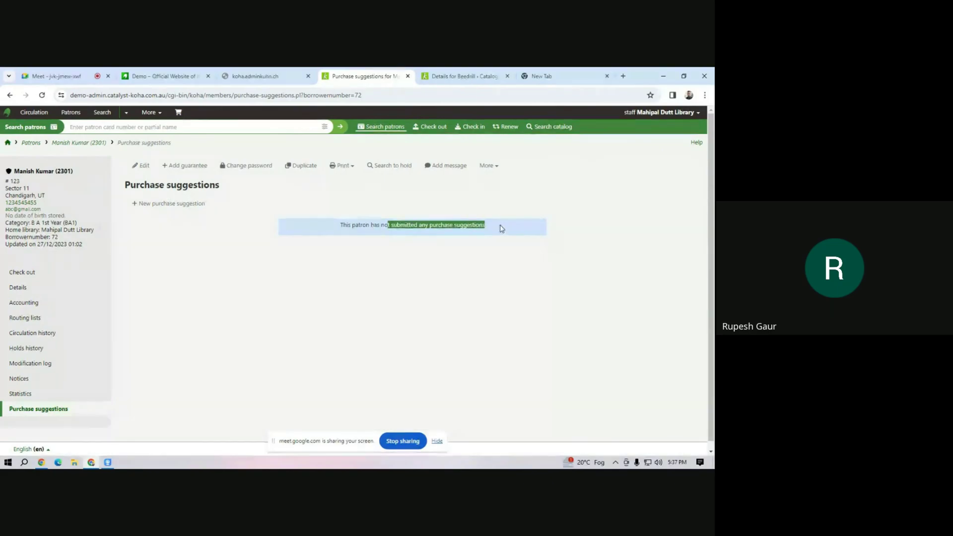
{"action": "left_click", "coordinate": [476, 296]}
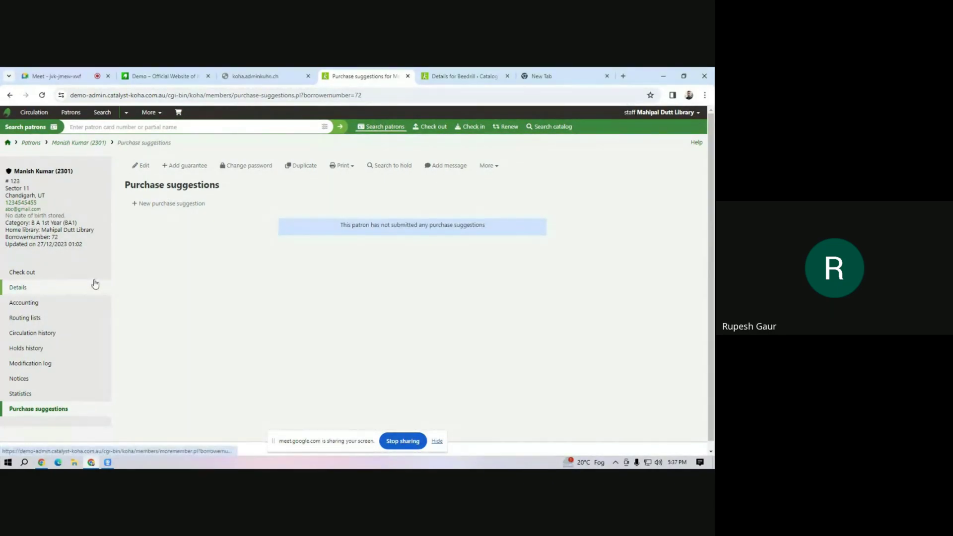
Go to the Patrons search page and reload it.
{"action": "left_click", "coordinate": [76, 119]}
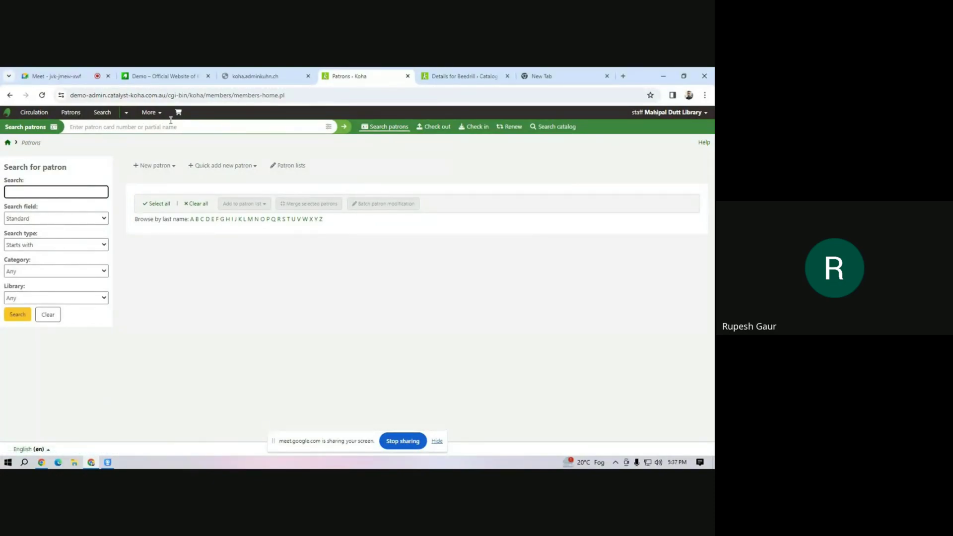
{"action": "left_click", "coordinate": [77, 113]}
{"action": "left_click", "coordinate": [184, 147]}
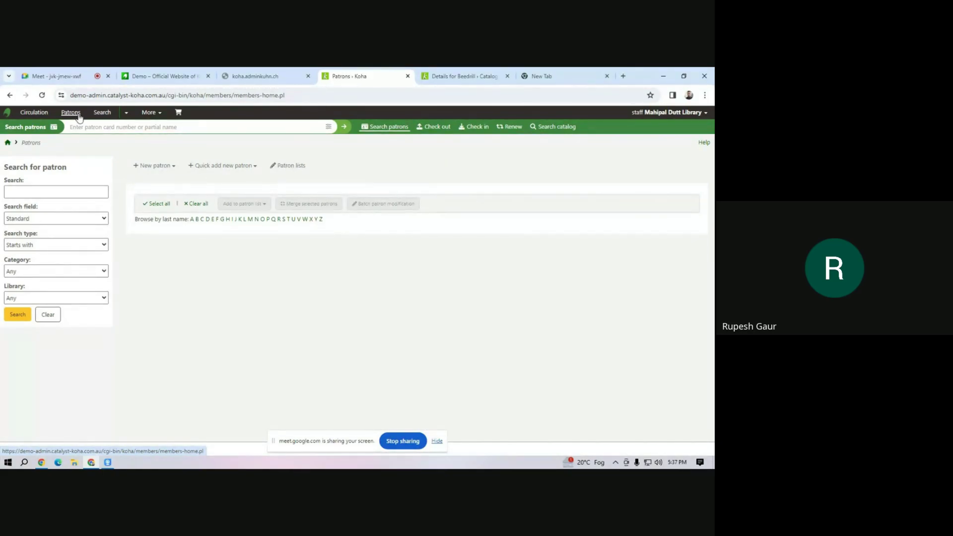
Open Circulation and fine rules under Koha administration.
{"action": "left_click", "coordinate": [150, 113]}
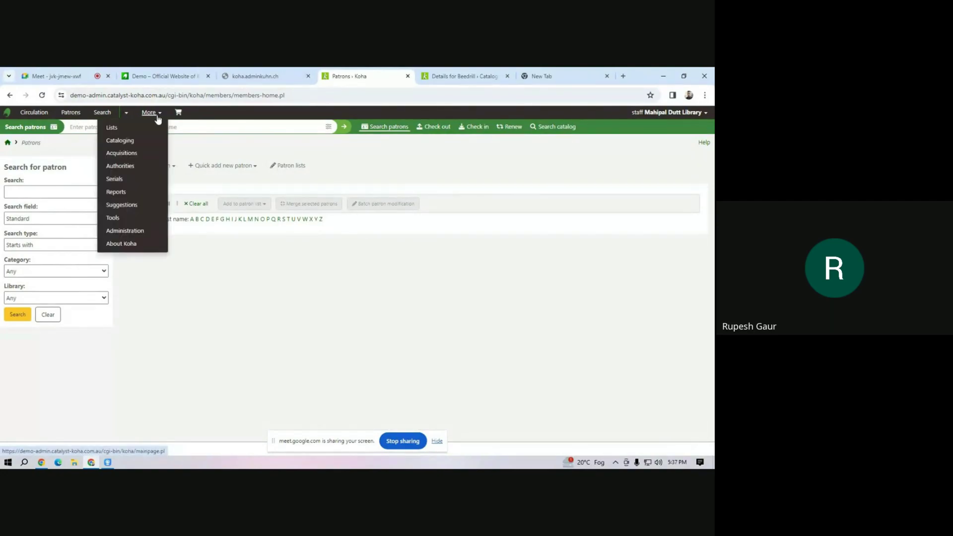
{"action": "left_click", "coordinate": [135, 231]}
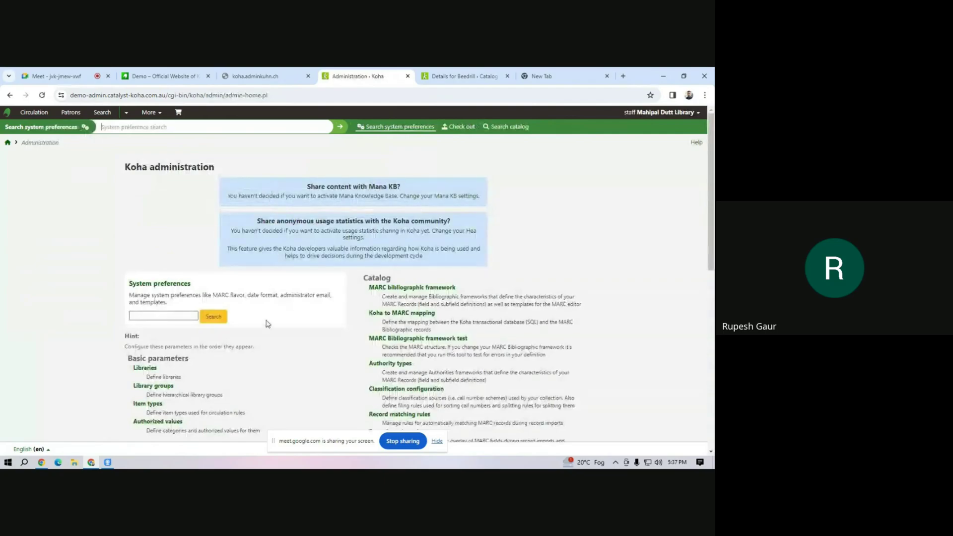
{"action": "scroll", "coordinate": [263, 331], "scroll_direction": "down", "scroll_amount": 4}
{"action": "left_click", "coordinate": [158, 283]}
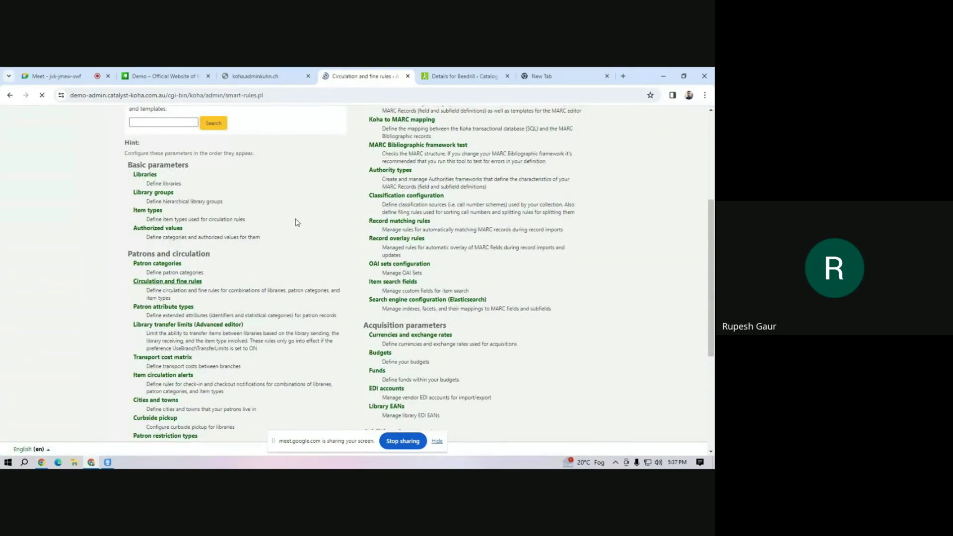
{"action": "scroll", "coordinate": [246, 320], "scroll_direction": "down", "scroll_amount": 4}
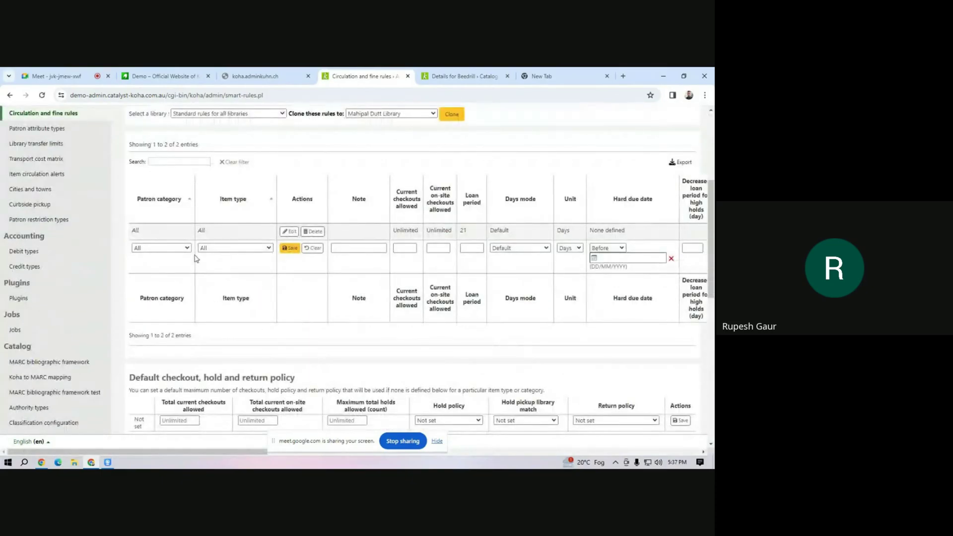
Save a rule for B A 1st Year, all item types, 14-day loan and 2.00 fine.
{"action": "left_click", "coordinate": [181, 249]}
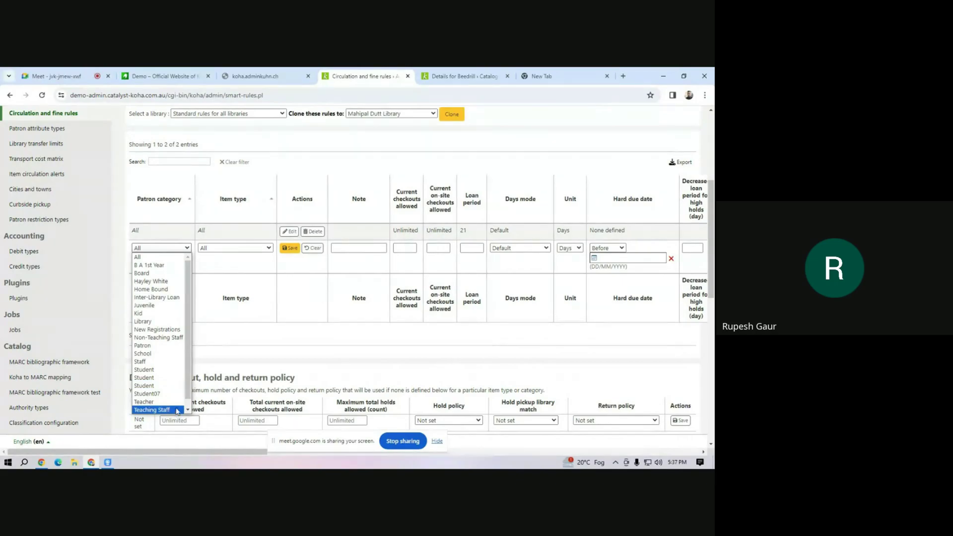
{"action": "left_click", "coordinate": [169, 266]}
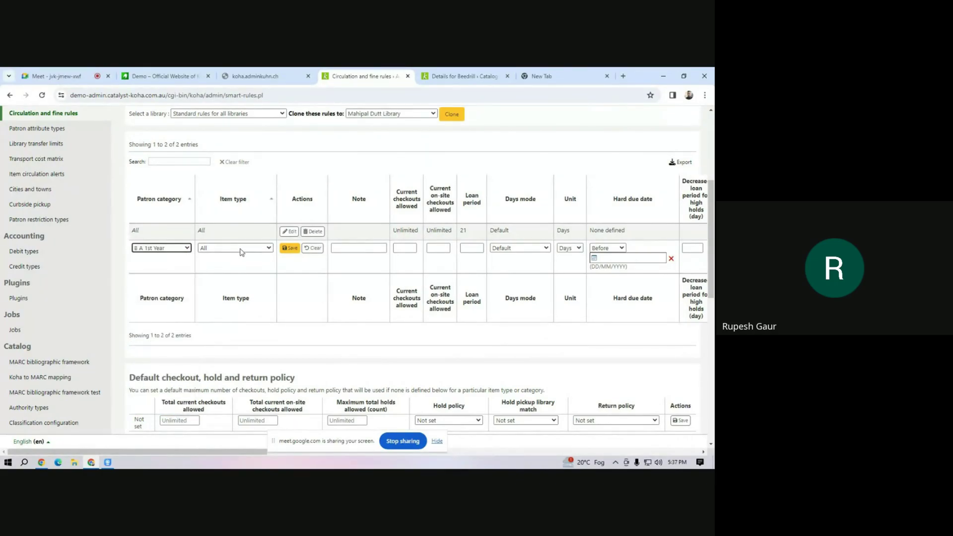
{"action": "left_click", "coordinate": [241, 249]}
{"action": "left_click", "coordinate": [241, 253]}
{"action": "left_click", "coordinate": [474, 249]}
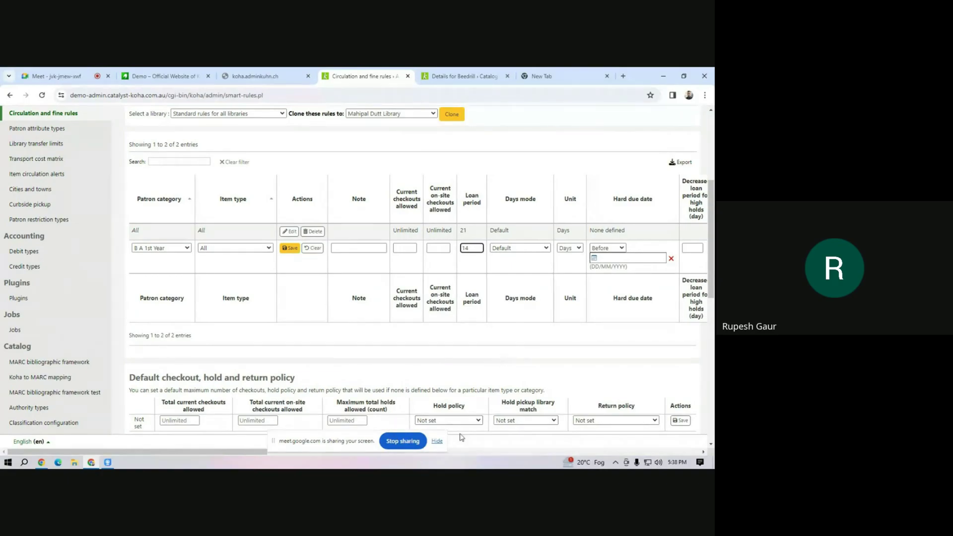
{"action": "left_click_drag", "start_coordinate": [283, 457], "coordinate": [385, 453]}
{"action": "left_click", "coordinate": [377, 247]}
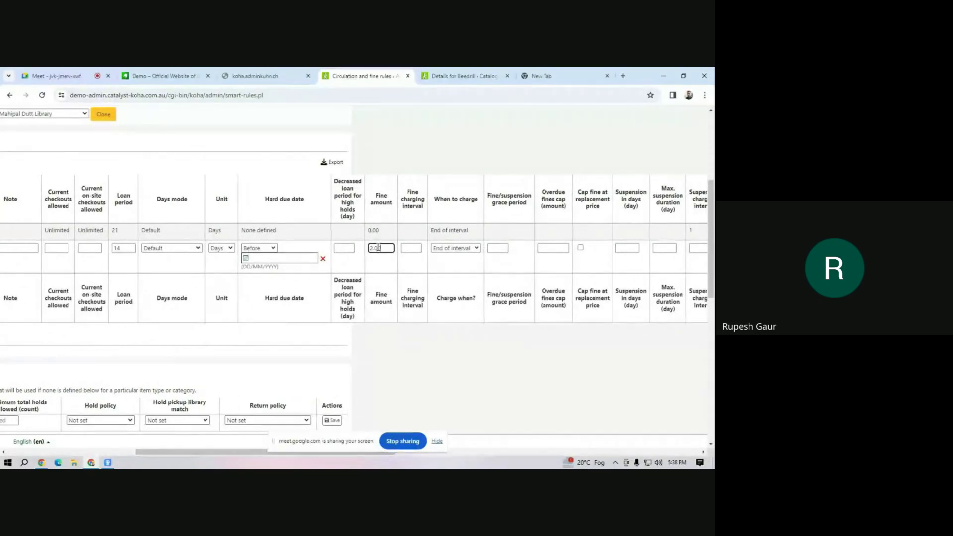
{"action": "left_click", "coordinate": [404, 251]}
{"action": "left_click_drag", "start_coordinate": [264, 452], "coordinate": [142, 447]}
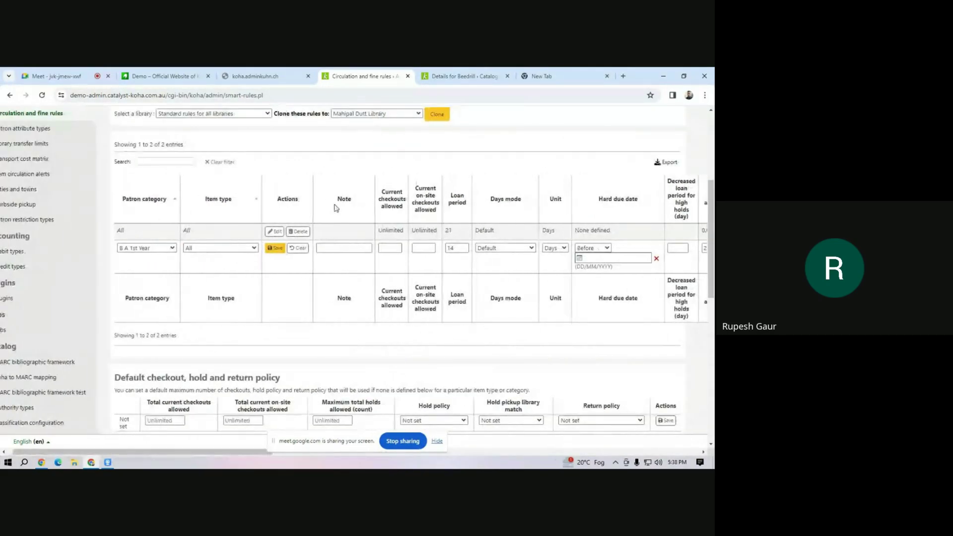
{"action": "left_click", "coordinate": [276, 248]}
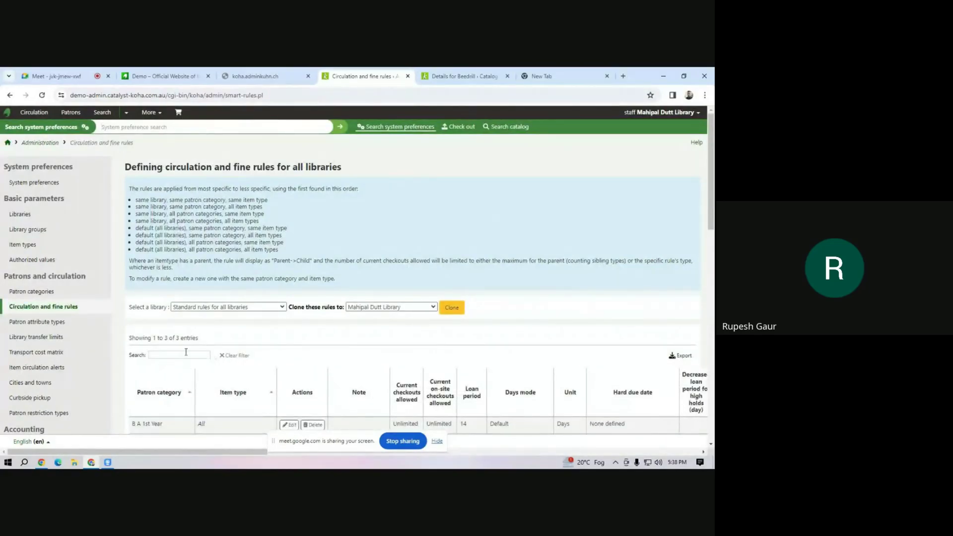
{"action": "scroll", "coordinate": [241, 409], "scroll_direction": "down", "scroll_amount": 4}
{"action": "scroll", "coordinate": [196, 364], "scroll_direction": "up", "scroll_amount": 4}
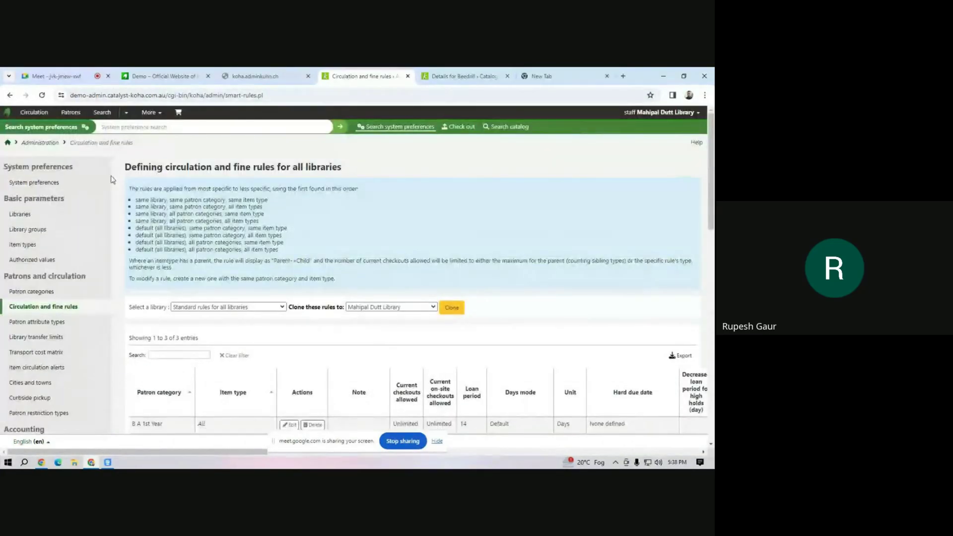
{"action": "left_click", "coordinate": [149, 112]}
Z39.50-search Library of Congress by title 'library classification' and import the geographic material record.
{"action": "left_click", "coordinate": [127, 142]}
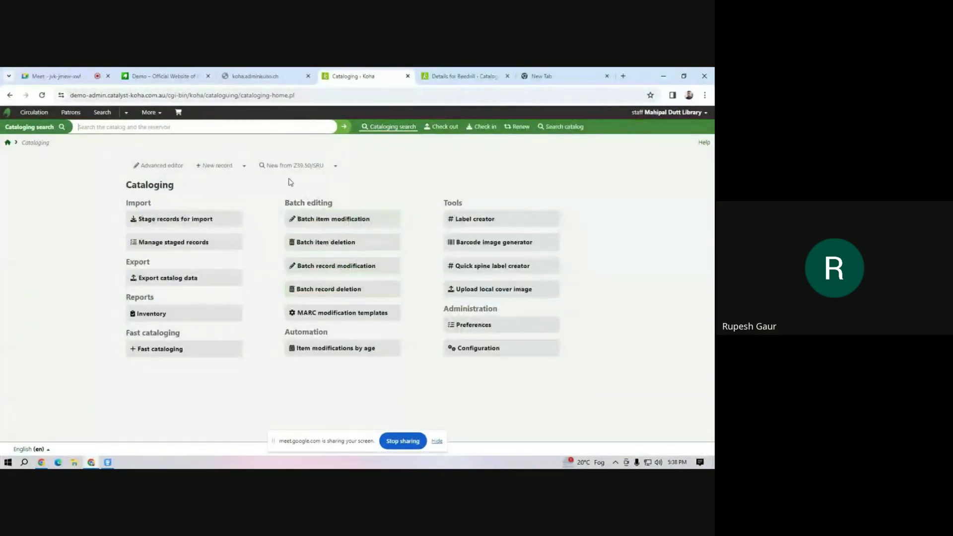
{"action": "left_click", "coordinate": [278, 169]}
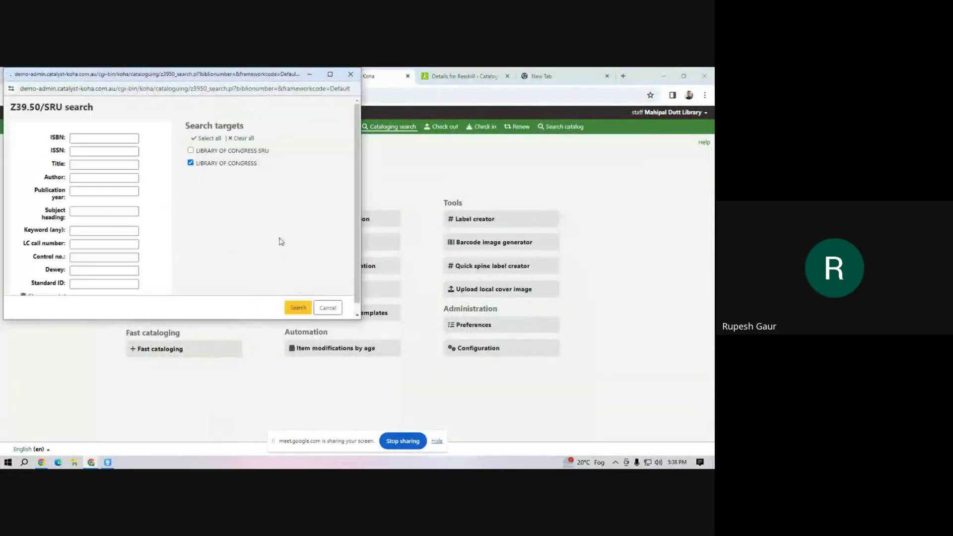
{"action": "left_click", "coordinate": [92, 165]}
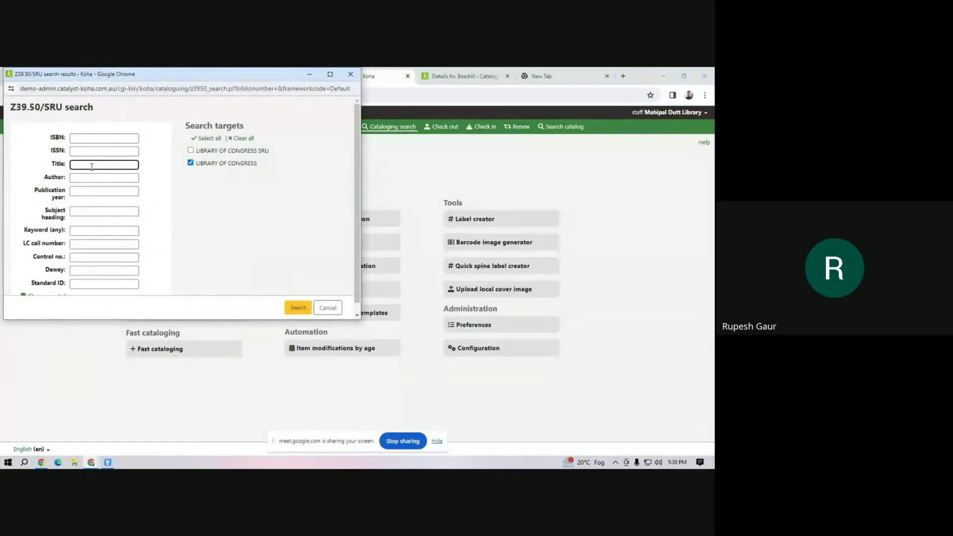
{"action": "type", "text": "library"}
{"action": "type", "text": " o"}
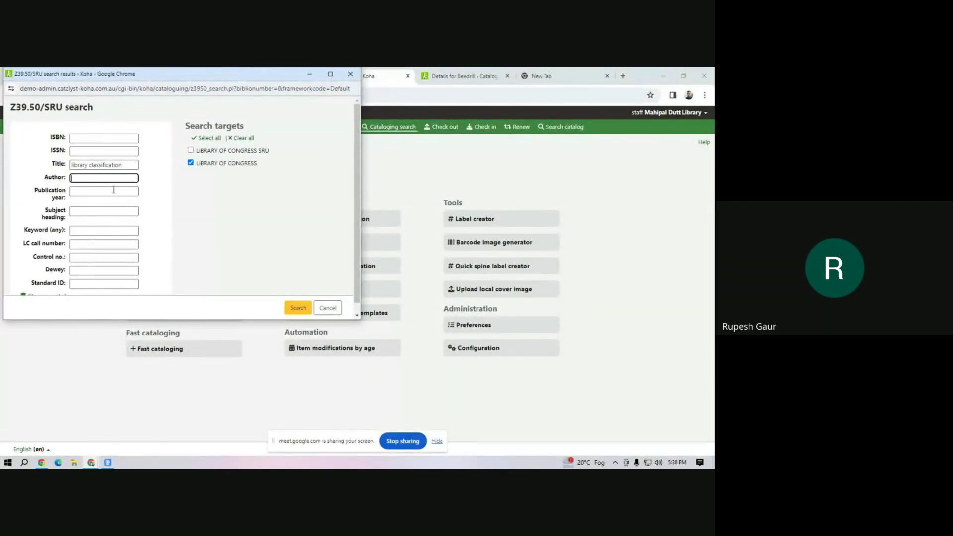
{"action": "left_click", "coordinate": [297, 308]}
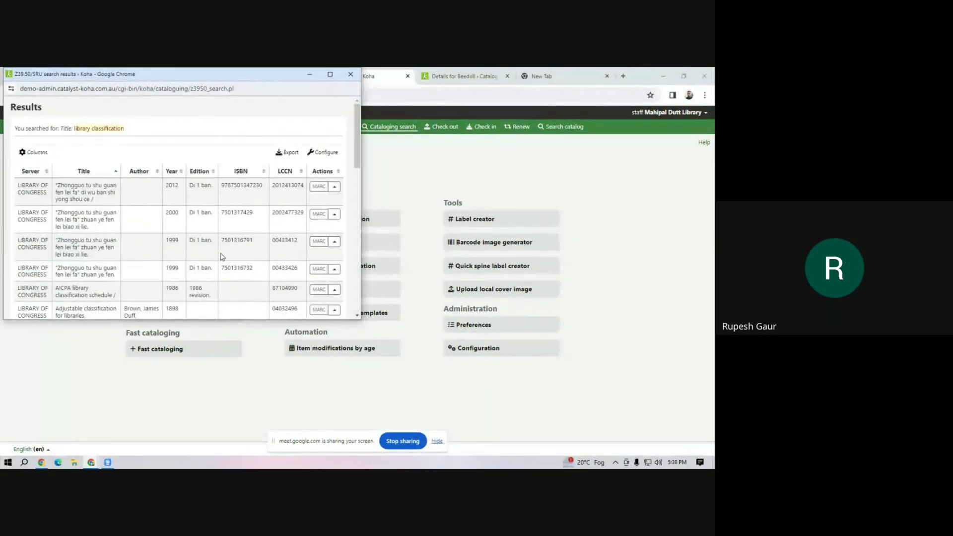
{"action": "scroll", "coordinate": [222, 256], "scroll_direction": "down", "scroll_amount": 4}
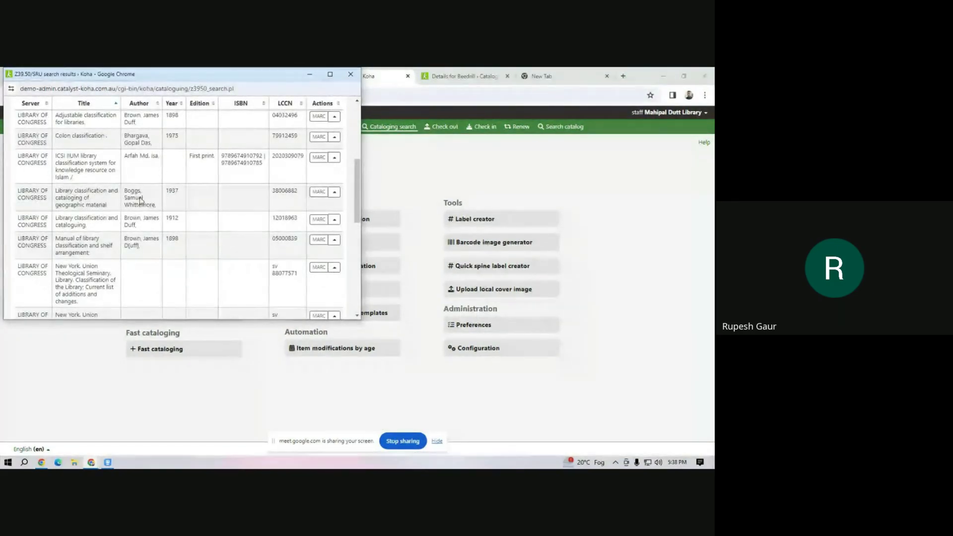
{"action": "left_click", "coordinate": [334, 192]}
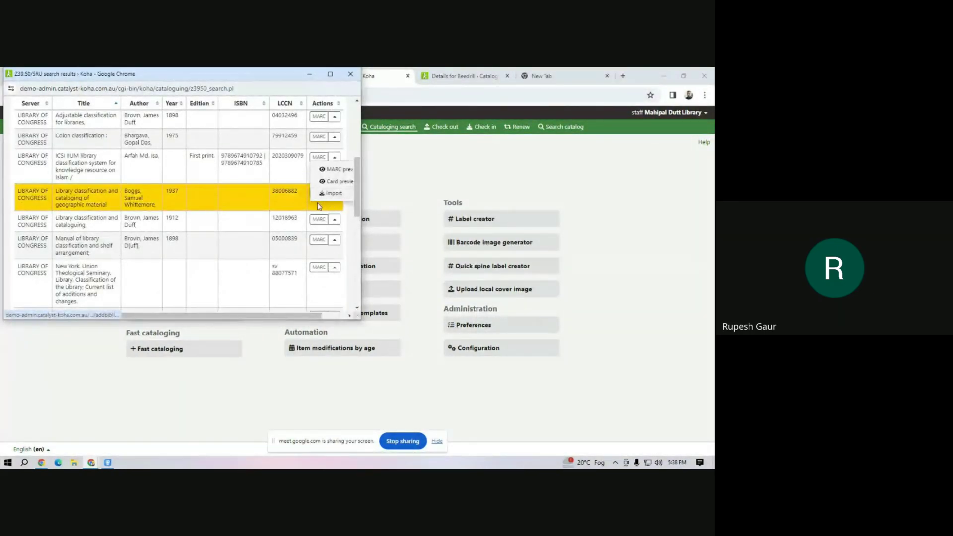
{"action": "left_click", "coordinate": [331, 193]}
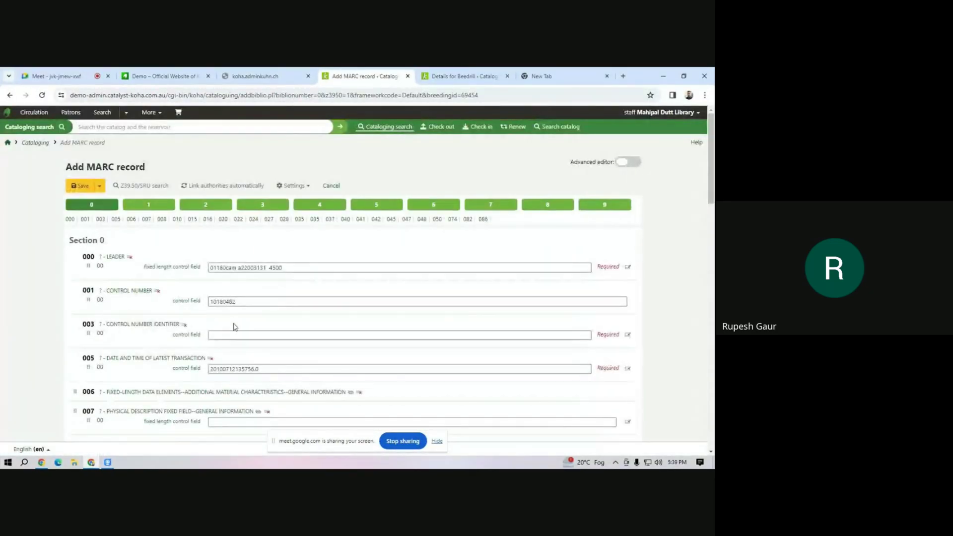
Set field 942 $c Koha item type to Text Book and save the imported record.
{"action": "left_click", "coordinate": [236, 335]}
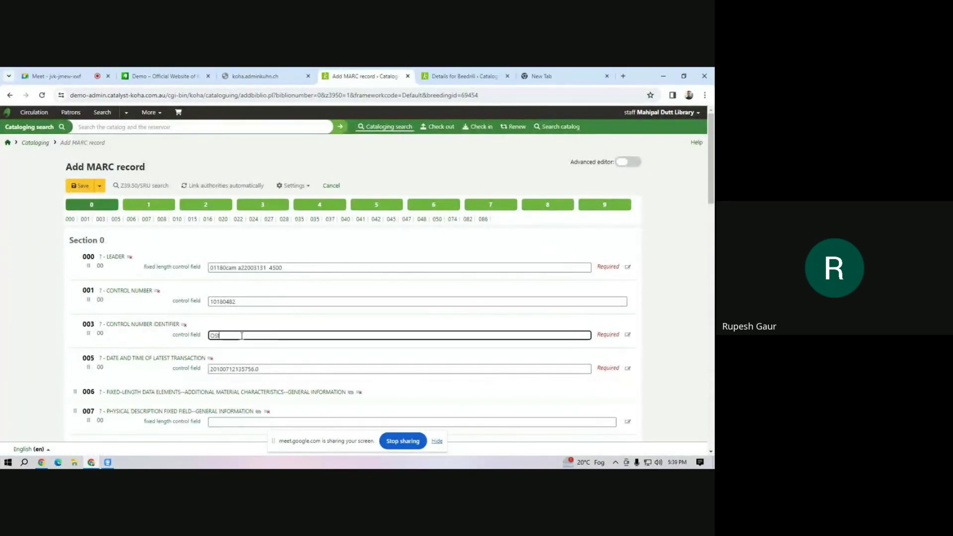
{"action": "left_click", "coordinate": [604, 205]}
{"action": "scroll", "coordinate": [276, 311], "scroll_direction": "down", "scroll_amount": 3}
{"action": "left_click", "coordinate": [276, 310]}
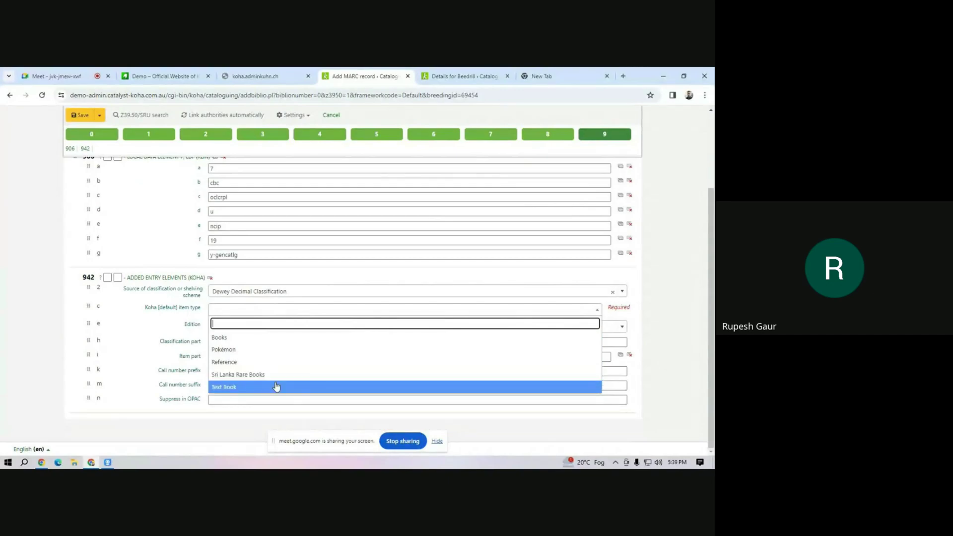
{"action": "left_click", "coordinate": [276, 387]}
{"action": "left_click", "coordinate": [75, 118]}
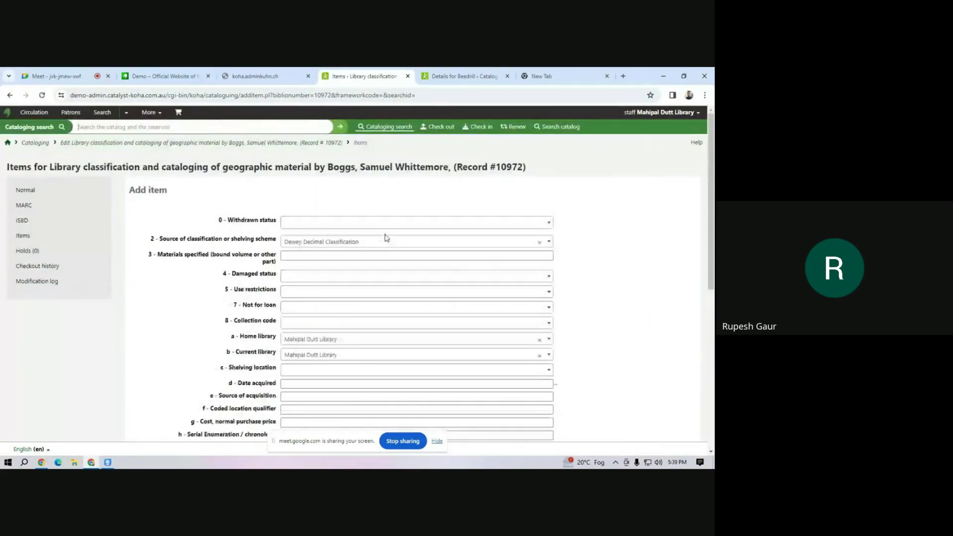
Enter barcode A100 and add 5 copies, creating items A100 through A104.
{"action": "scroll", "coordinate": [304, 336], "scroll_direction": "down", "scroll_amount": 4}
{"action": "left_click", "coordinate": [293, 305]}
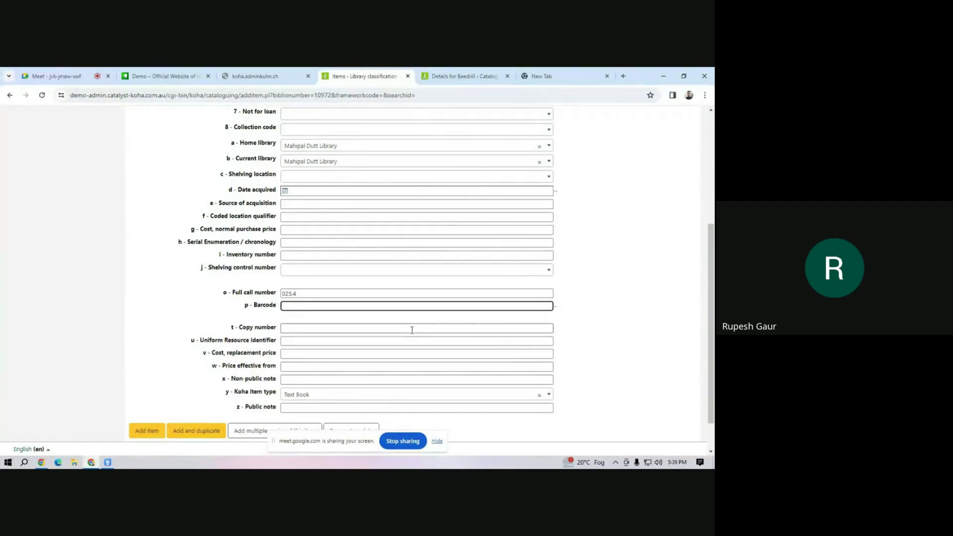
{"action": "type", "text": "A100"}
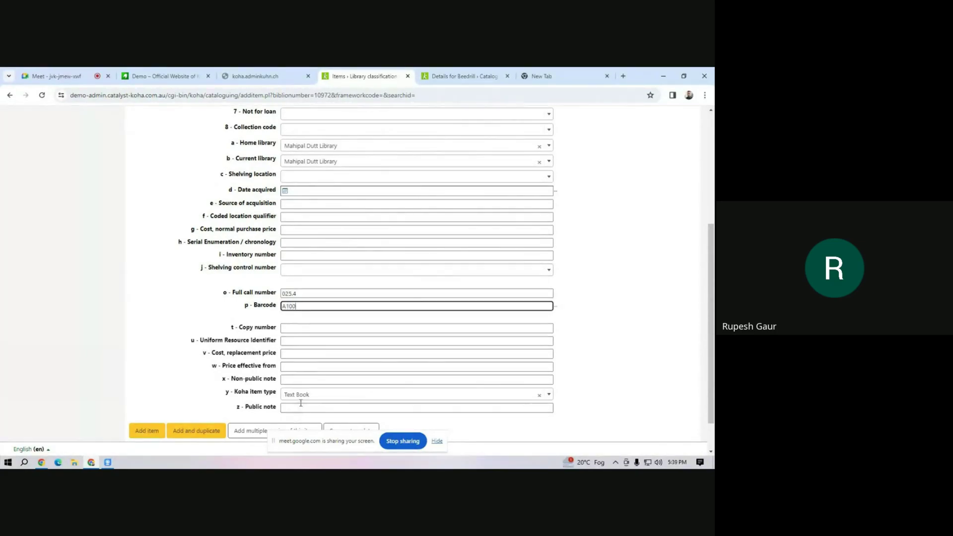
{"action": "scroll", "coordinate": [302, 404], "scroll_direction": "down", "scroll_amount": 2}
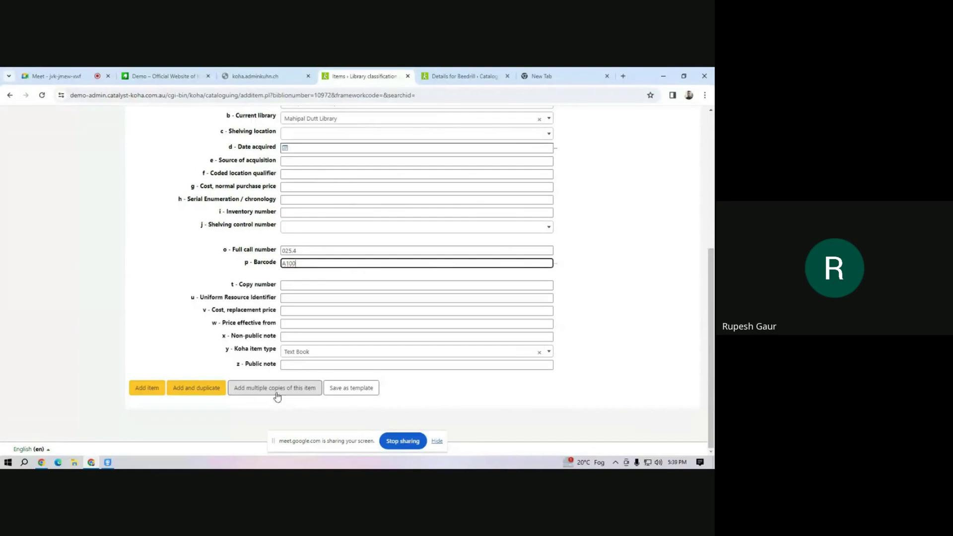
{"action": "left_click", "coordinate": [273, 392]}
{"action": "left_click", "coordinate": [240, 368]}
{"action": "type", "text": "5"}
{"action": "left_click", "coordinate": [267, 376]}
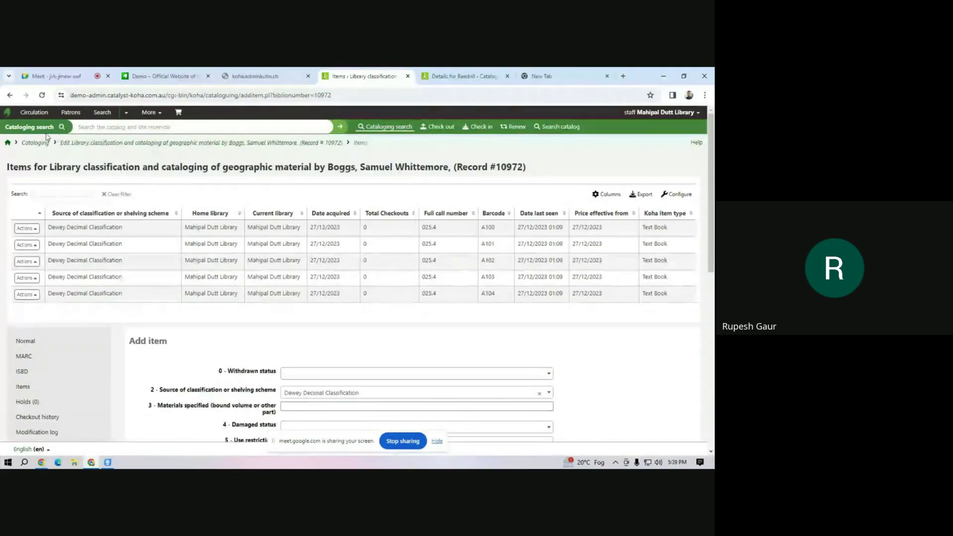
{"action": "left_click", "coordinate": [142, 124]}
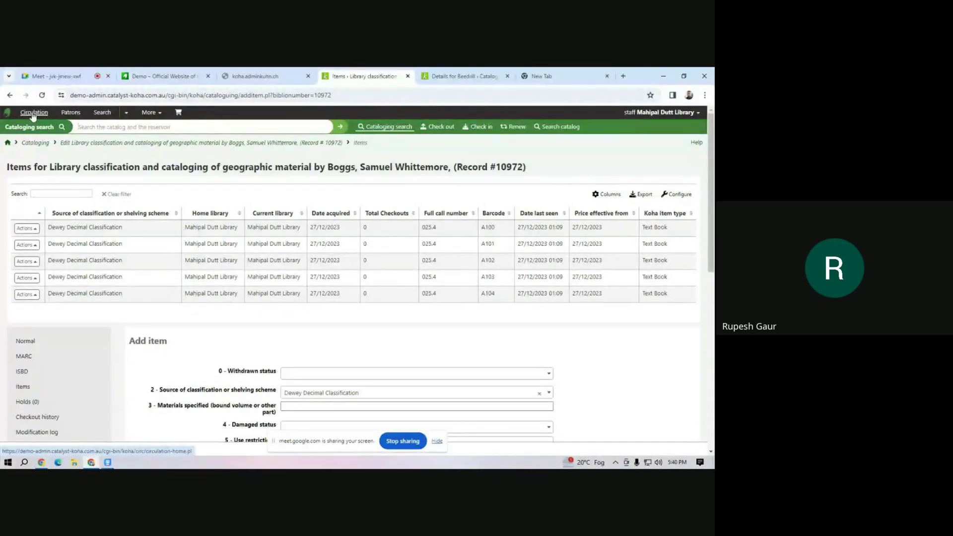
Go from the record's items back to the Koha home page and load the Circulation module.
{"action": "left_click", "coordinate": [8, 143]}
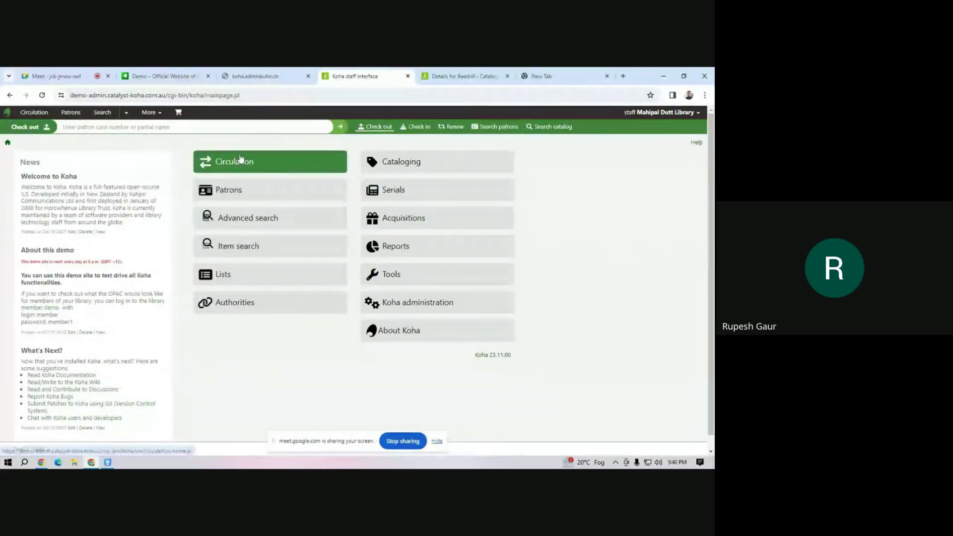
{"action": "left_click", "coordinate": [268, 162]}
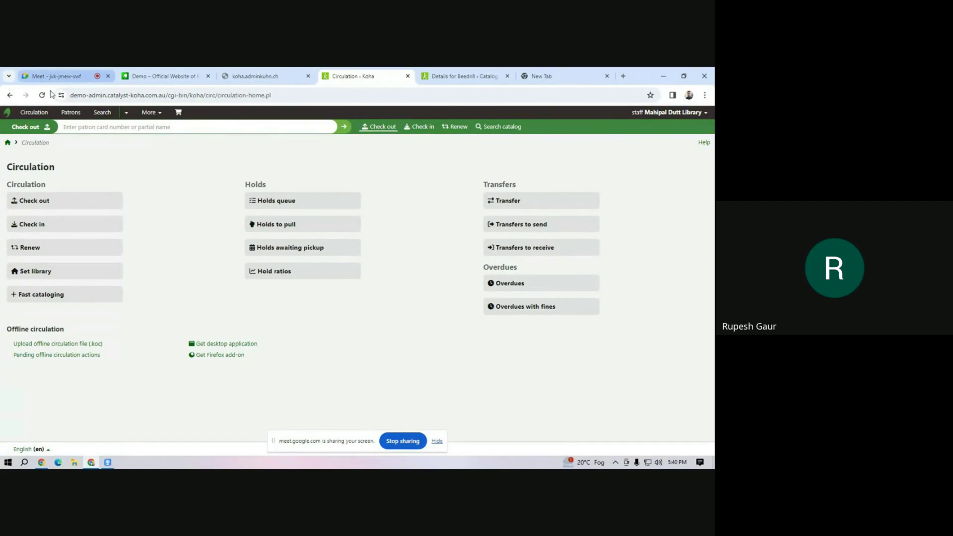
{"action": "left_click", "coordinate": [35, 112]}
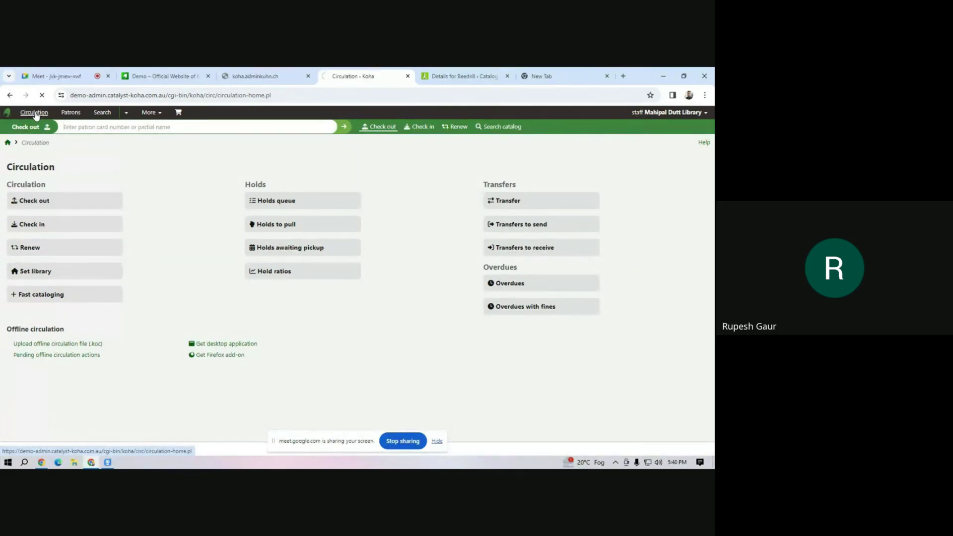
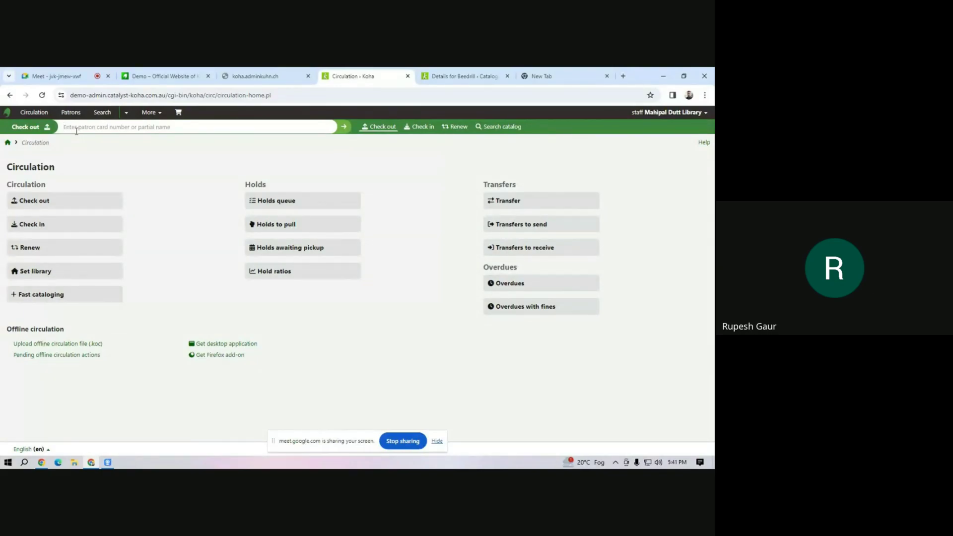
Look up the patron by name and try checking out barcode d100, then go back from the Error 500 page.
{"action": "type", "text": "manish"}
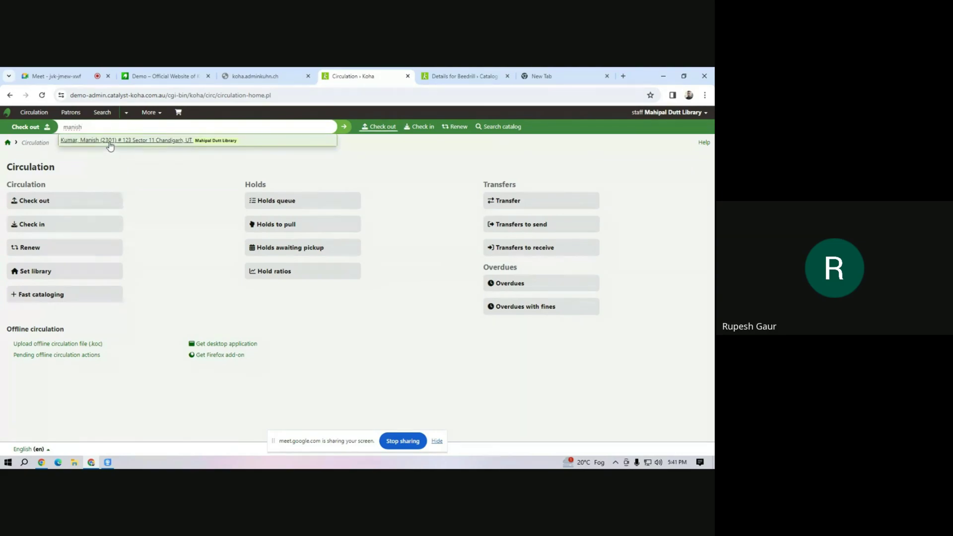
{"action": "left_click", "coordinate": [110, 141]}
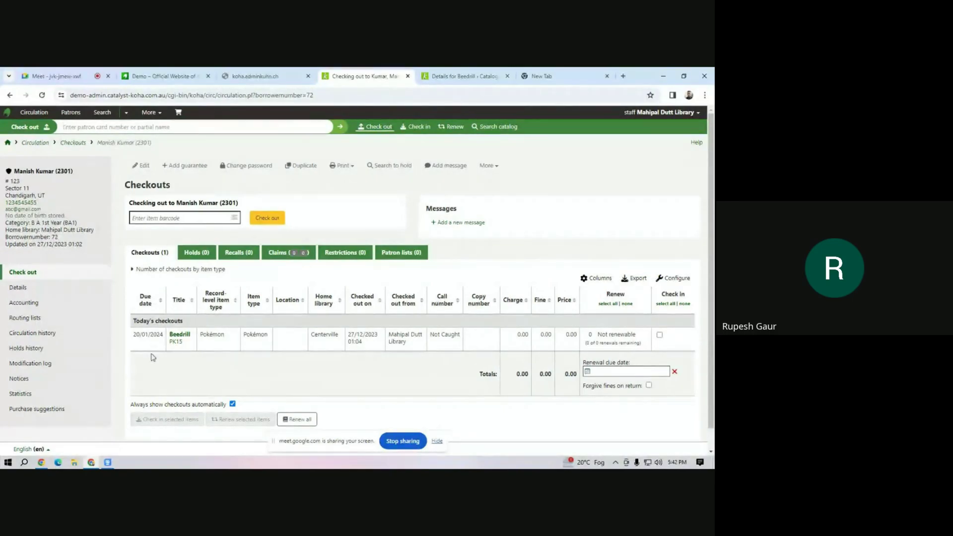
{"action": "left_click", "coordinate": [154, 218]}
{"action": "type", "text": "d"}
{"action": "type", "text": "1"}
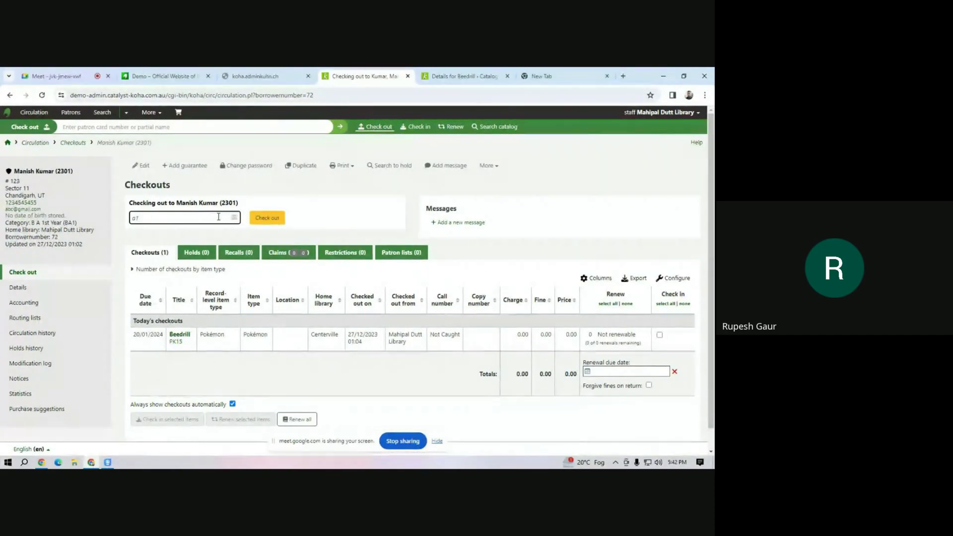
{"action": "type", "text": "00"}
{"action": "left_click", "coordinate": [251, 224]}
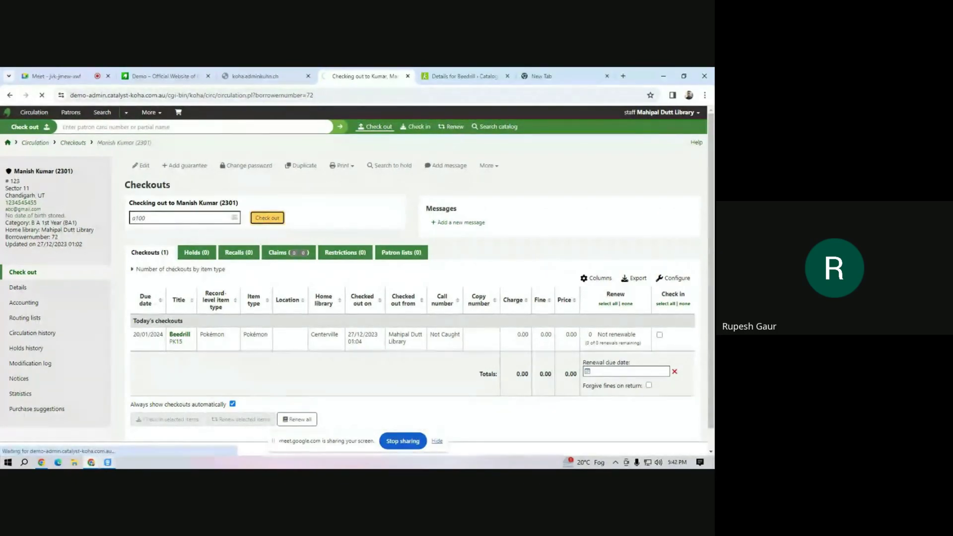
{"action": "mouse_move", "coordinate": [108, 462]}
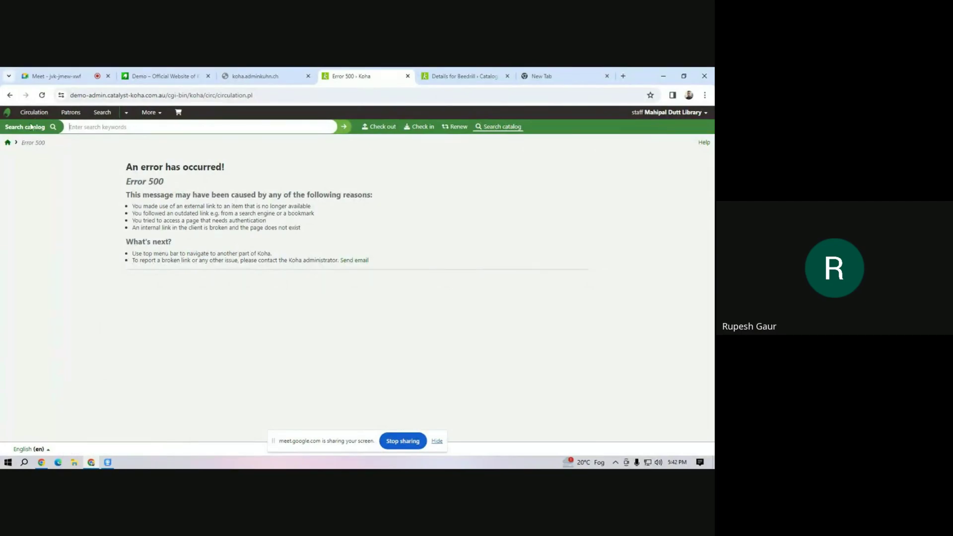
{"action": "left_click", "coordinate": [10, 95]}
Clear the barcode field, resubmit the checkout form and reload the checkout page.
{"action": "left_click", "coordinate": [155, 217]}
{"action": "left_click_drag", "start_coordinate": [155, 217], "coordinate": [91, 217]}
{"action": "key", "text": "BackSpace"}
{"action": "key", "text": "Return"}
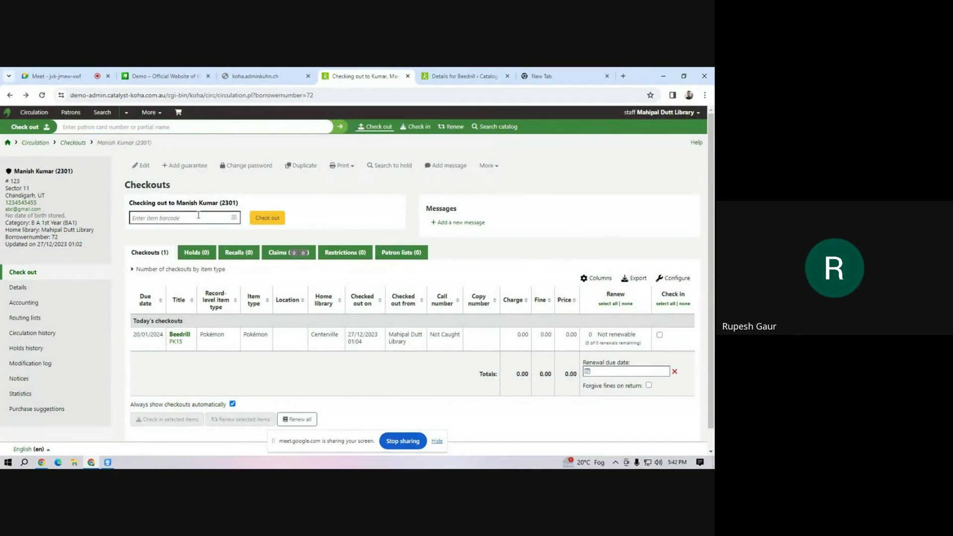
{"action": "left_click", "coordinate": [195, 219]}
{"action": "key", "text": "Return"}
{"action": "left_click", "coordinate": [437, 441]}
{"action": "scroll", "coordinate": [216, 363], "scroll_direction": "down", "scroll_amount": 1}
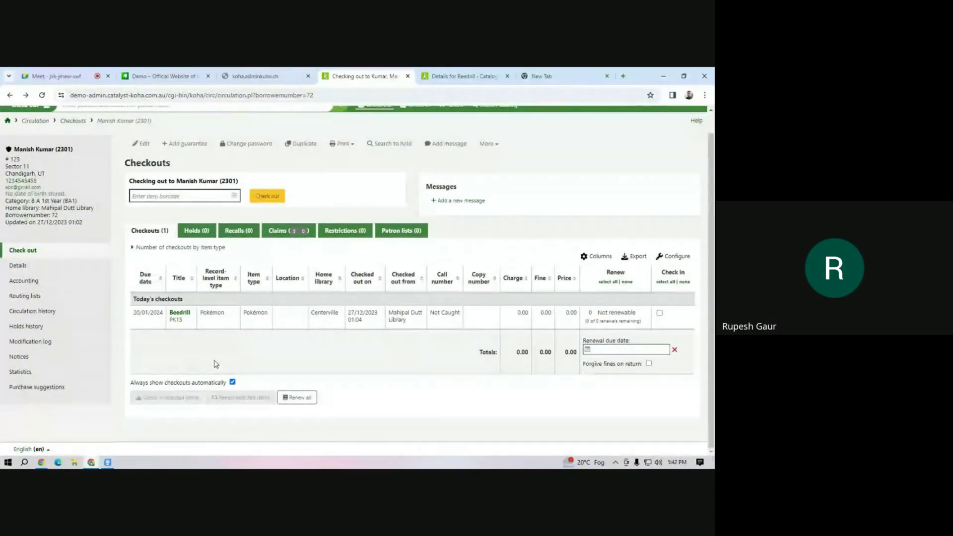
{"action": "left_click", "coordinate": [41, 95]}
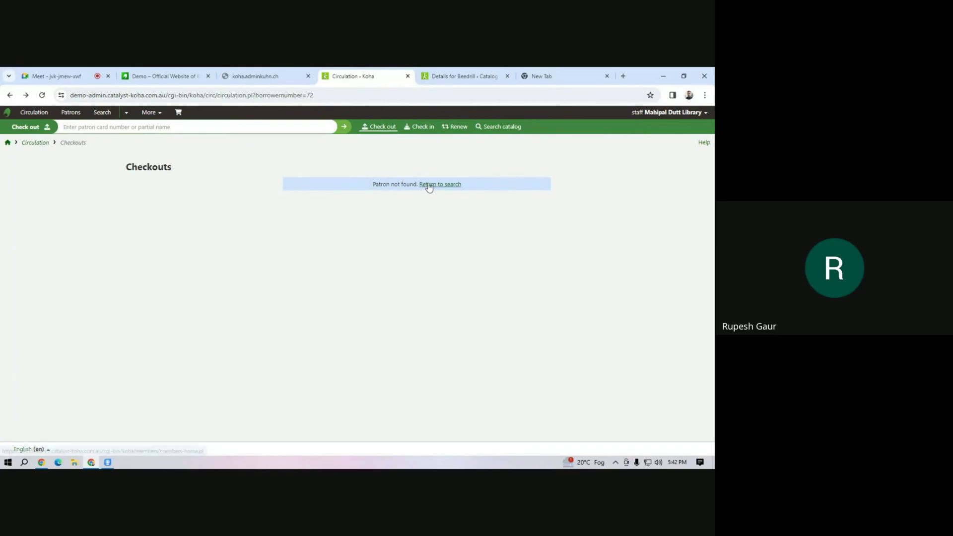
Search patrons by name from the header box, find no matches, and return home.
{"action": "left_click", "coordinate": [68, 127]}
{"action": "type", "text": "manish"}
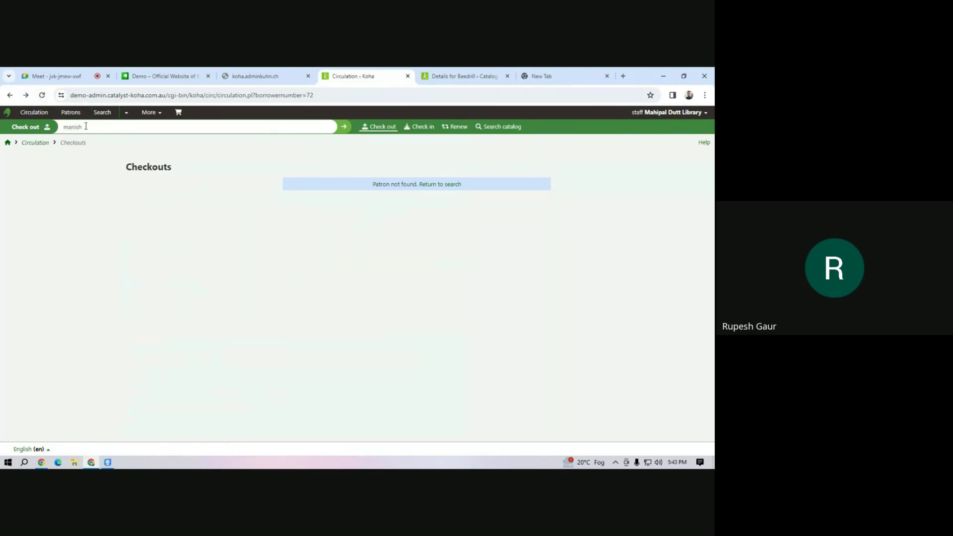
{"action": "left_click", "coordinate": [344, 127]}
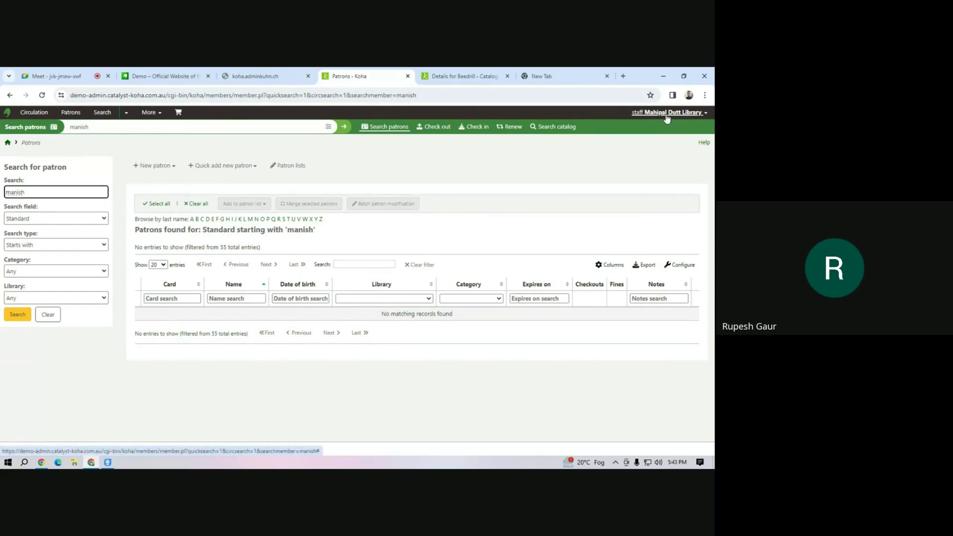
{"action": "left_click", "coordinate": [131, 130]}
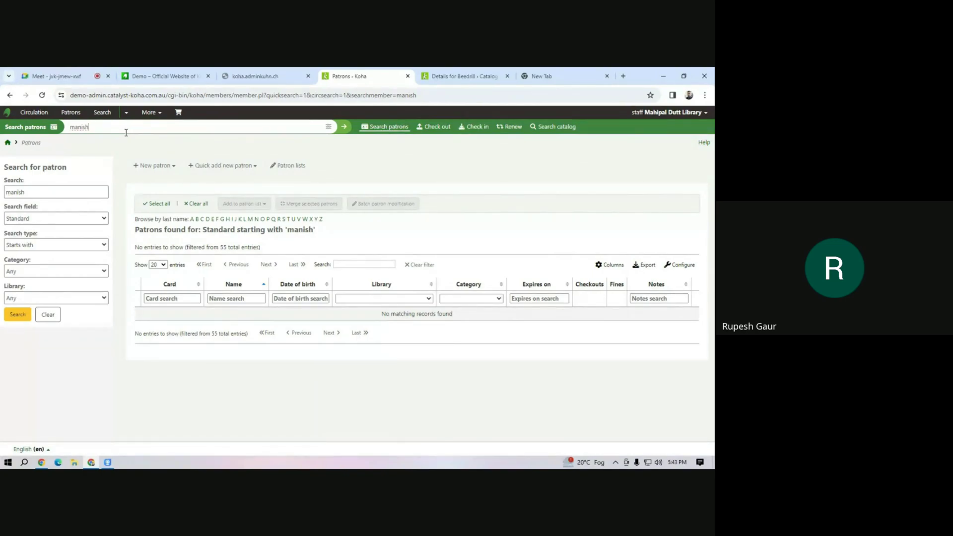
{"action": "left_click", "coordinate": [8, 143]}
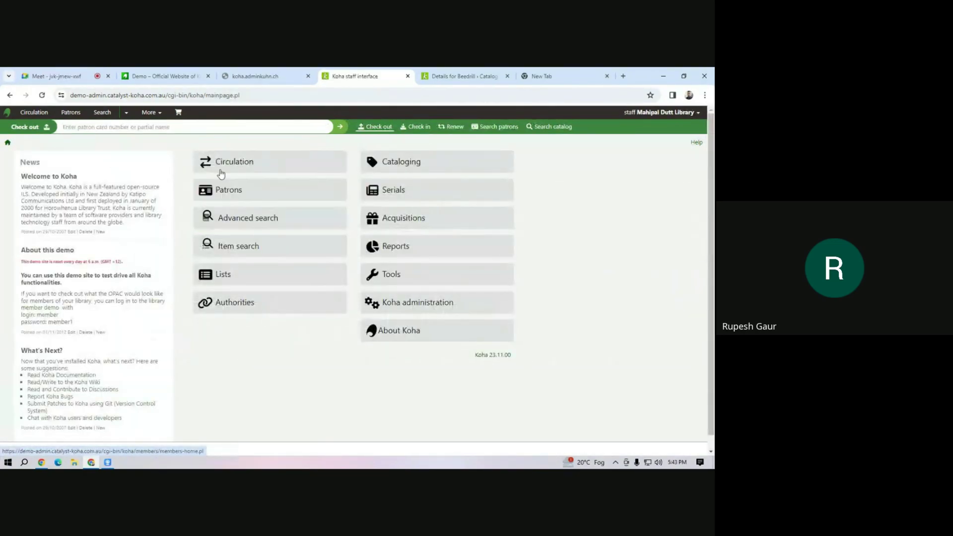
Go from Circulation through More > Administration to the Patron categories list.
{"action": "left_click", "coordinate": [222, 165]}
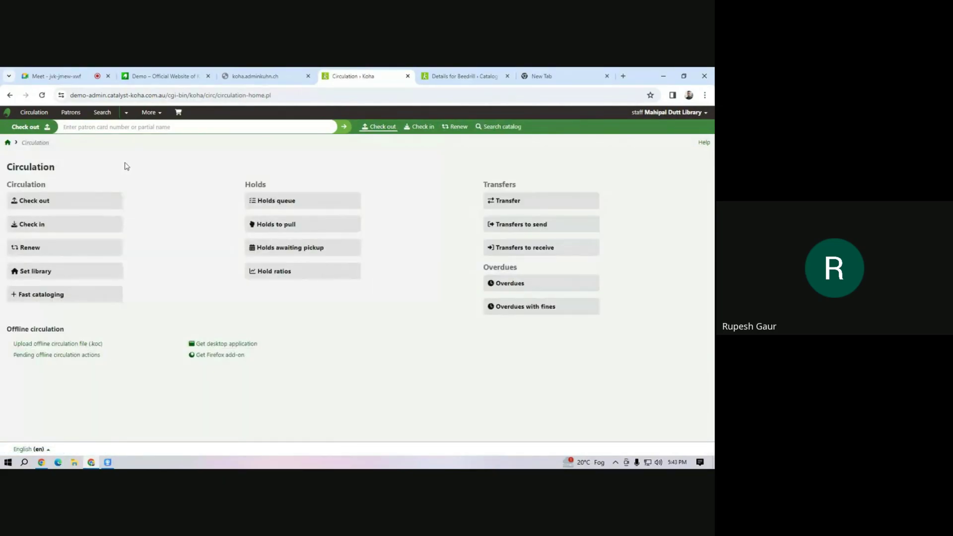
{"action": "type", "text": "manish"}
{"action": "left_click", "coordinate": [151, 116]}
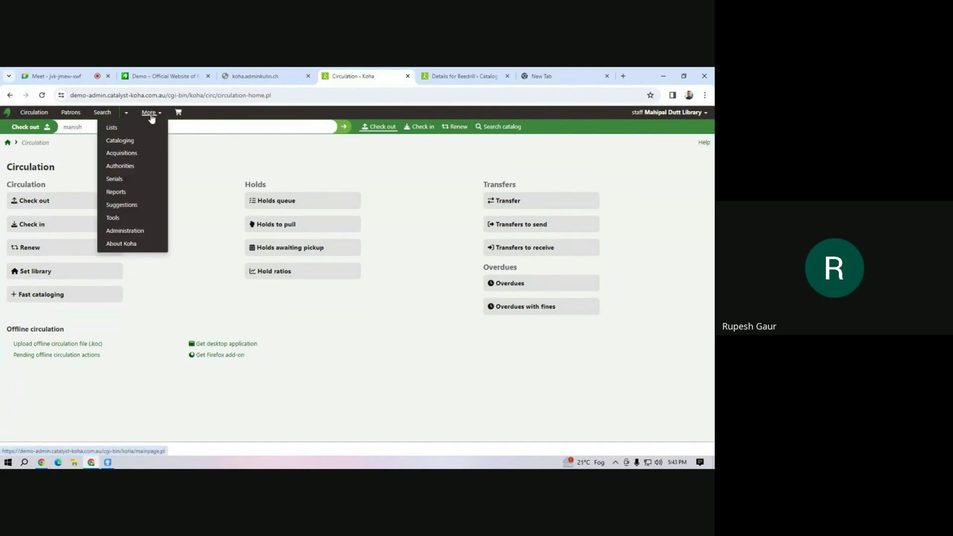
{"action": "left_click", "coordinate": [131, 232]}
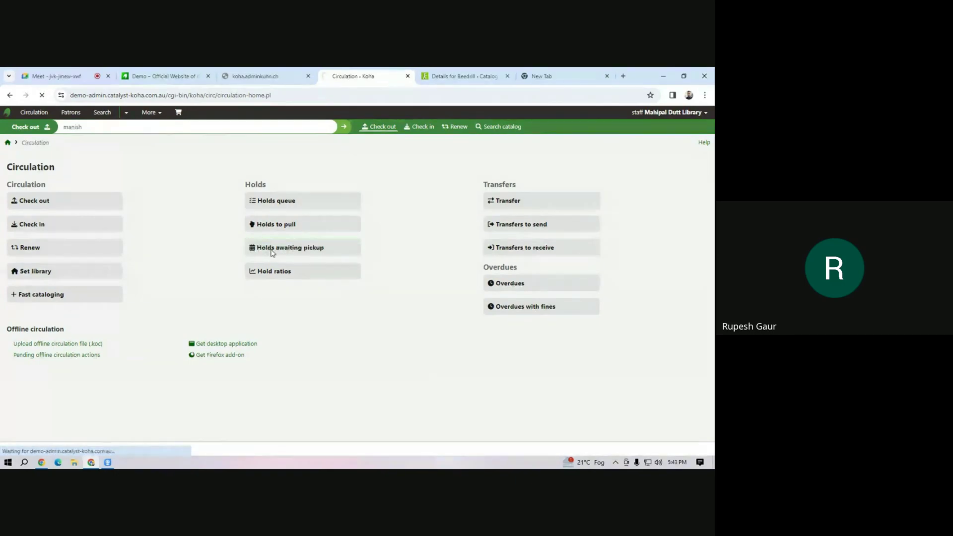
{"action": "scroll", "coordinate": [390, 392], "scroll_direction": "down", "scroll_amount": 4}
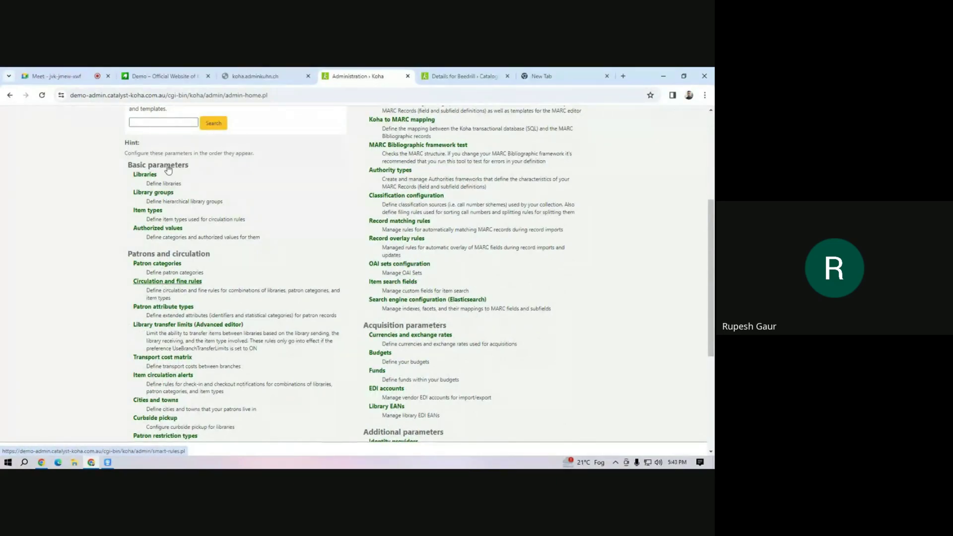
{"action": "left_click", "coordinate": [157, 263]}
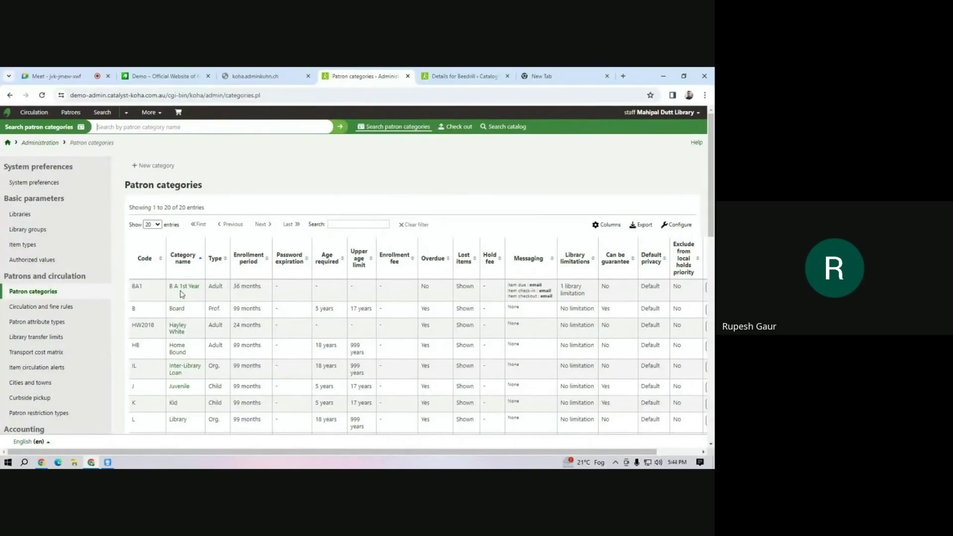
Bring up the Set library page with its library list open.
{"action": "left_click", "coordinate": [656, 113]}
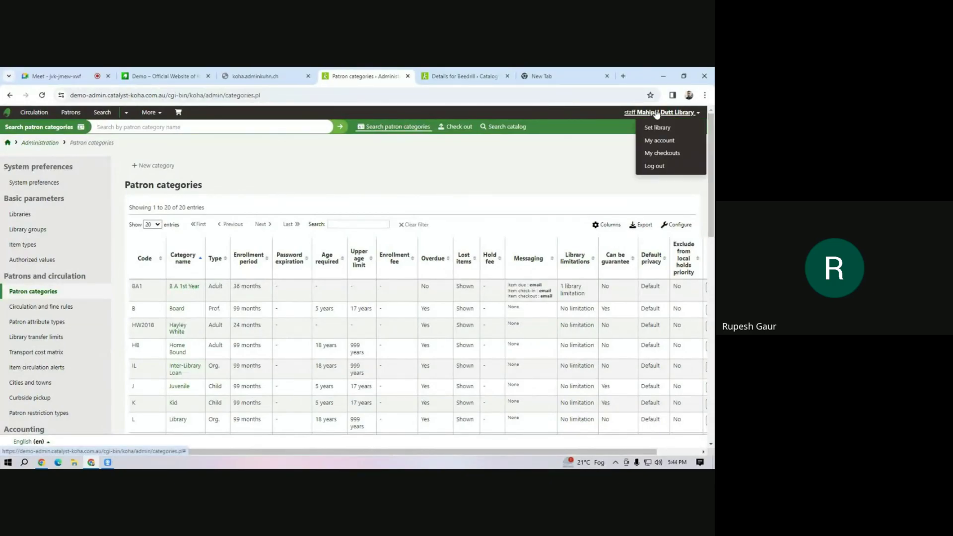
{"action": "left_click", "coordinate": [657, 127]}
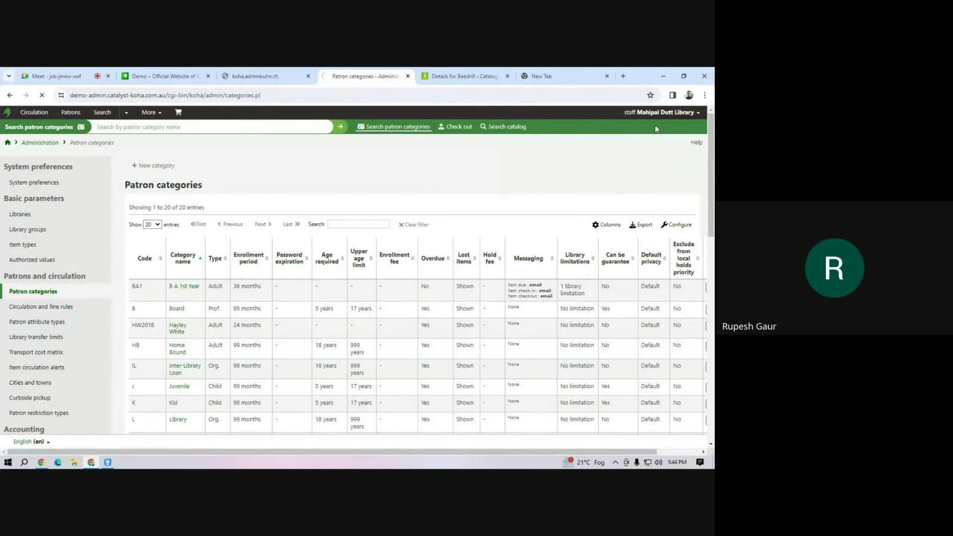
{"action": "left_click", "coordinate": [208, 211]}
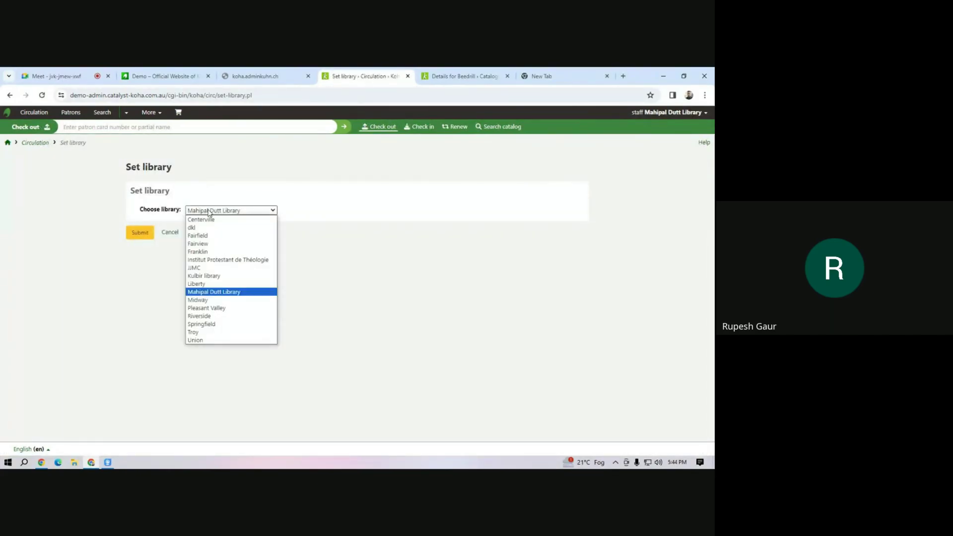
Switch the working library to Centerville.
{"action": "left_click", "coordinate": [201, 219]}
{"action": "left_click", "coordinate": [142, 233]}
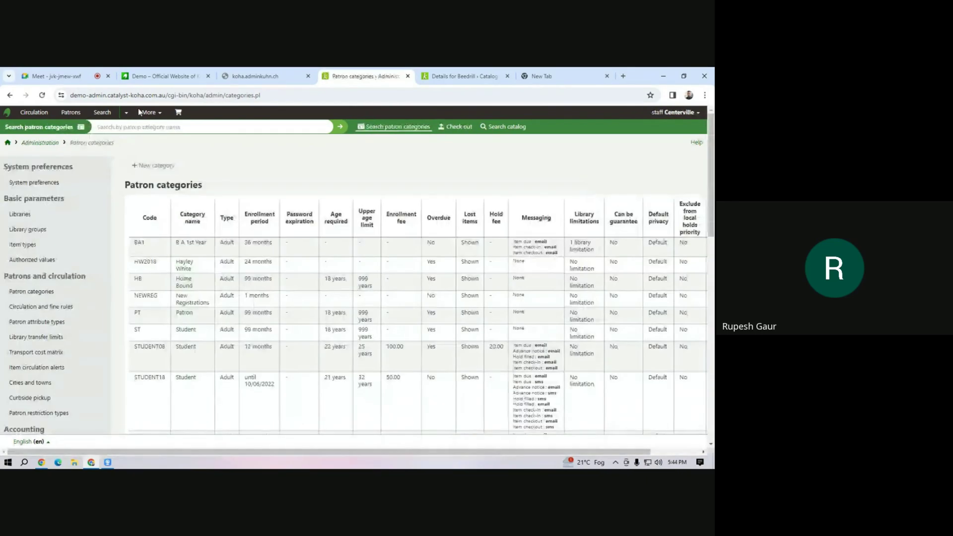
{"action": "left_click", "coordinate": [159, 118]}
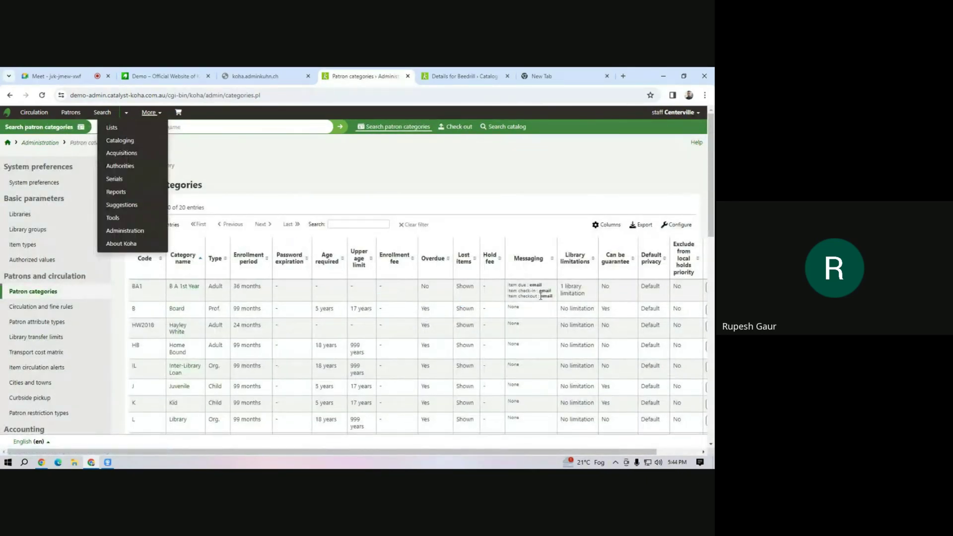
{"action": "left_click", "coordinate": [556, 295]}
Set the B A 1st Year category's library limitations to All libraries and save.
{"action": "left_click", "coordinate": [185, 286]}
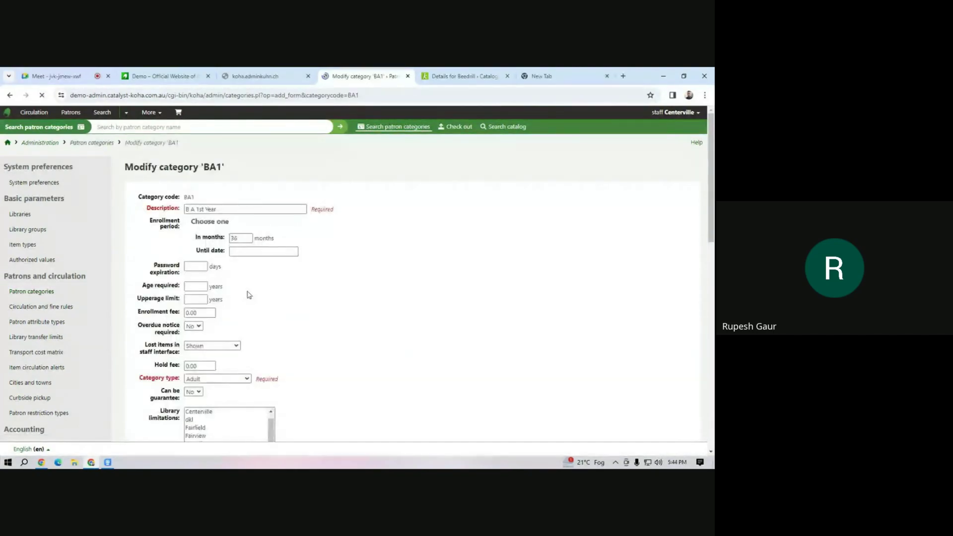
{"action": "scroll", "coordinate": [216, 261], "scroll_direction": "down", "scroll_amount": 3}
{"action": "scroll", "coordinate": [216, 268], "scroll_direction": "down", "scroll_amount": 10}
{"action": "scroll", "coordinate": [215, 272], "scroll_direction": "up", "scroll_amount": 10}
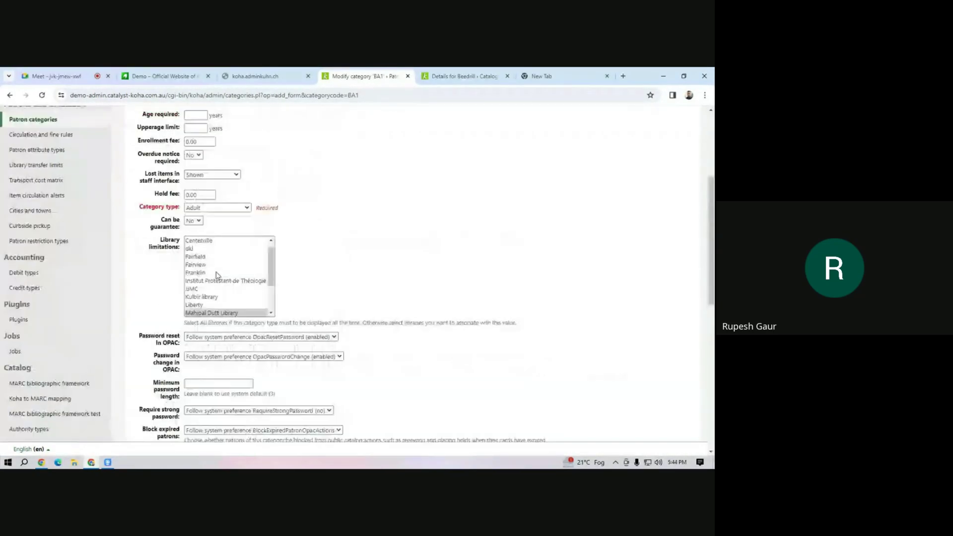
{"action": "scroll", "coordinate": [217, 250], "scroll_direction": "up", "scroll_amount": 1}
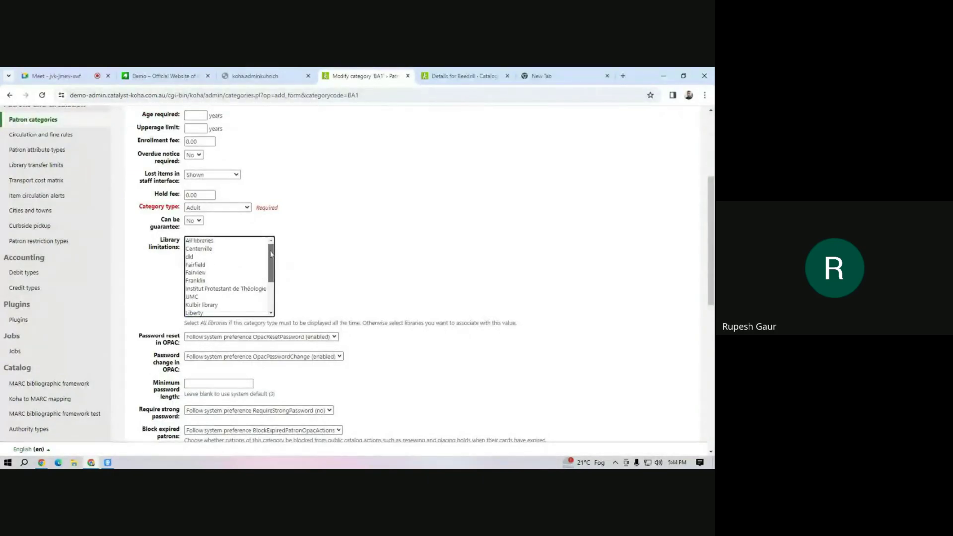
{"action": "left_click", "coordinate": [218, 242]}
{"action": "scroll", "coordinate": [199, 263], "scroll_direction": "down", "scroll_amount": 10}
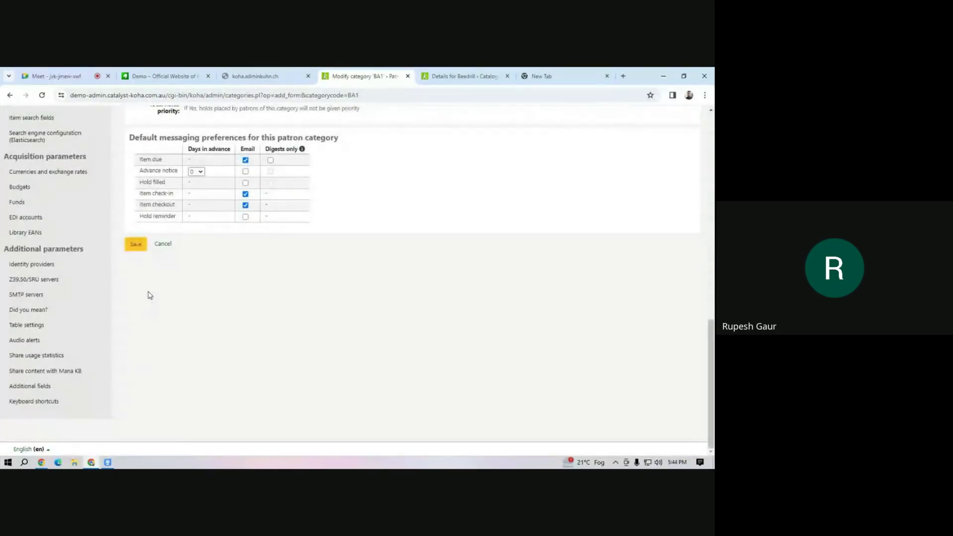
{"action": "left_click", "coordinate": [135, 244]}
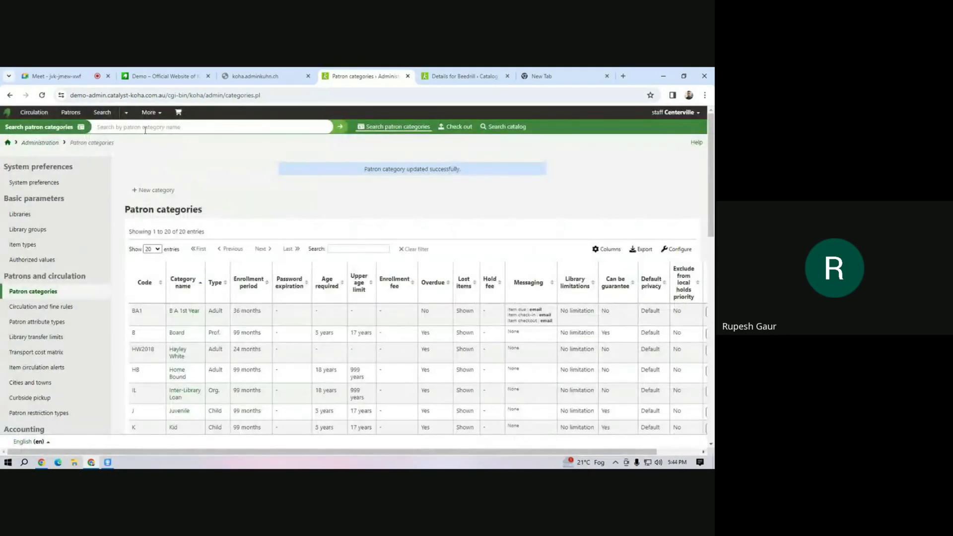
Search patron categories for the patron's name, then reload and resend the search.
{"action": "type", "text": "manish"}
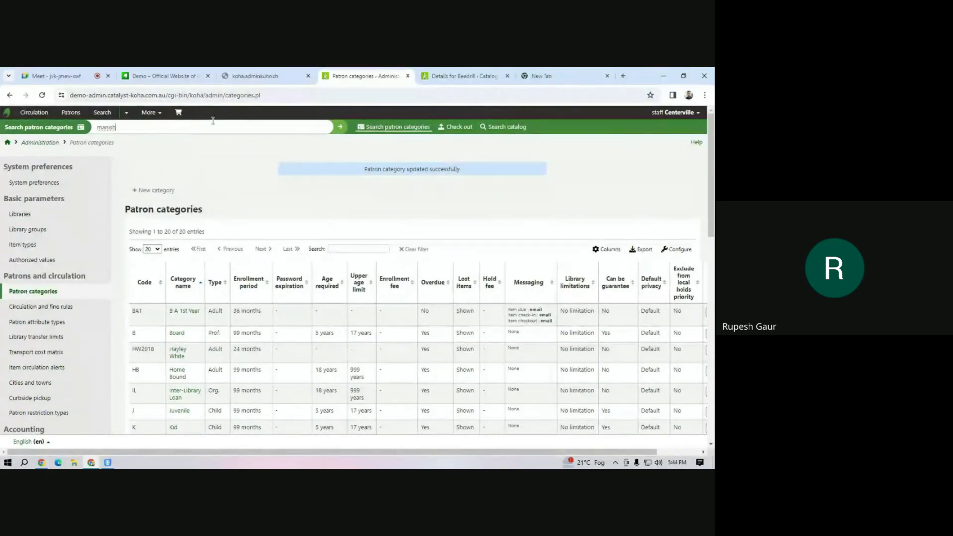
{"action": "key", "text": "Return"}
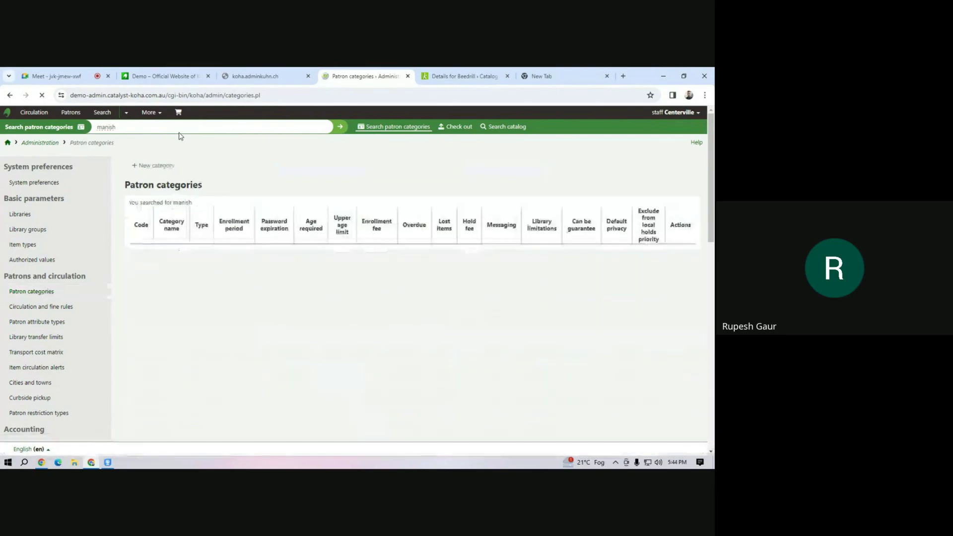
{"action": "double_click", "coordinate": [154, 127]}
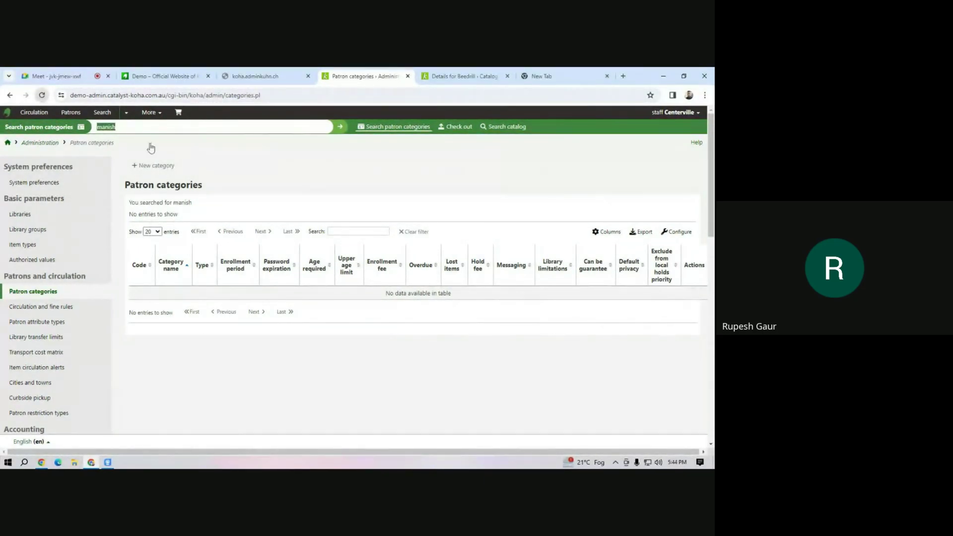
{"action": "left_click", "coordinate": [42, 95]}
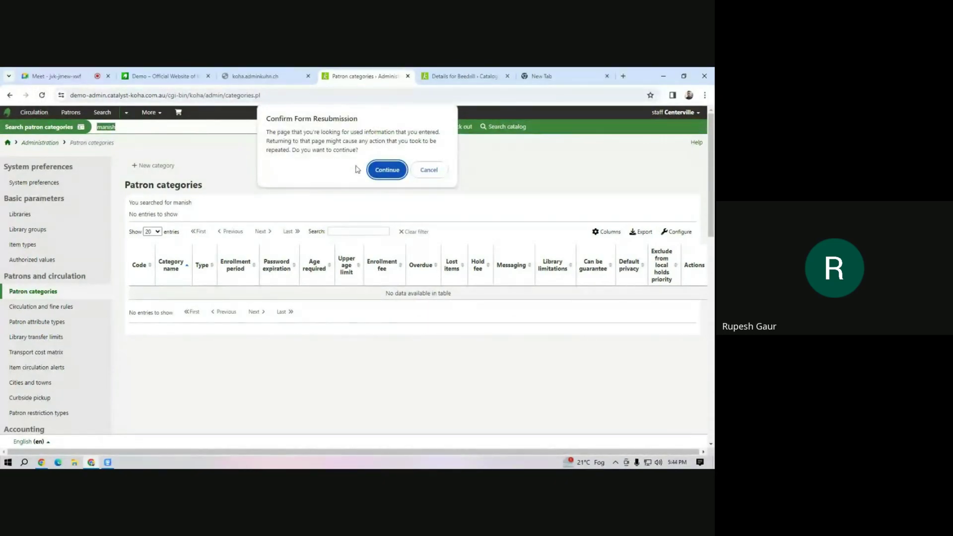
{"action": "left_click", "coordinate": [382, 170]}
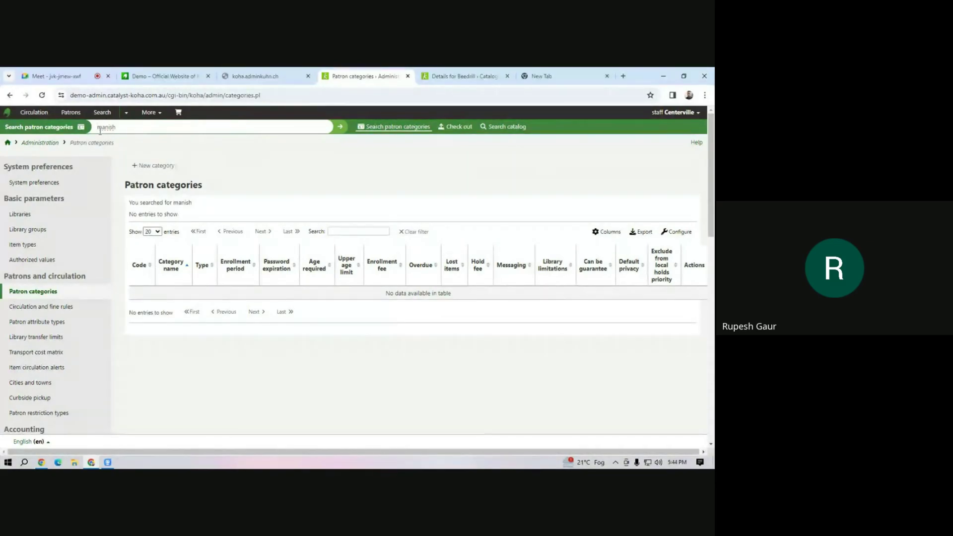
Reload the category results once more, then go to the Patrons home page.
{"action": "left_click", "coordinate": [42, 95]}
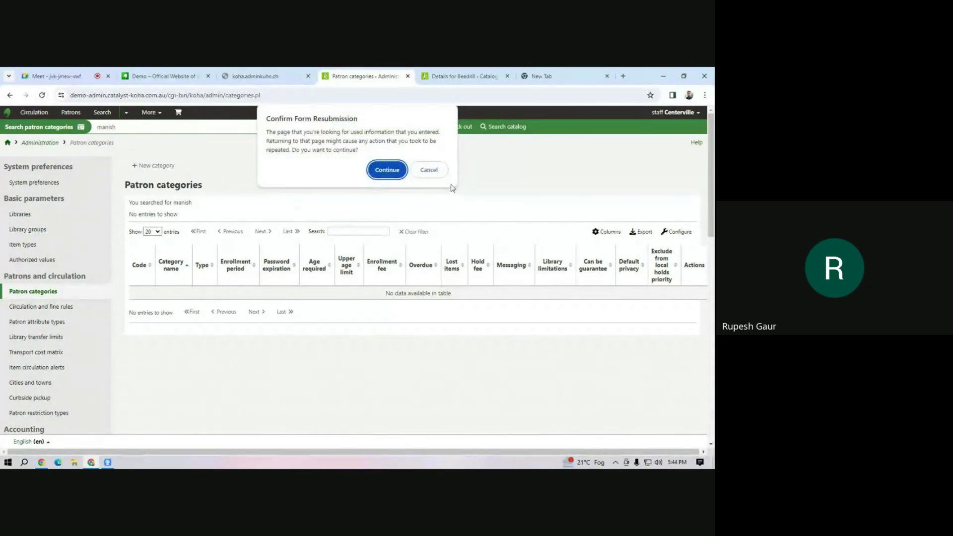
{"action": "left_click", "coordinate": [387, 170]}
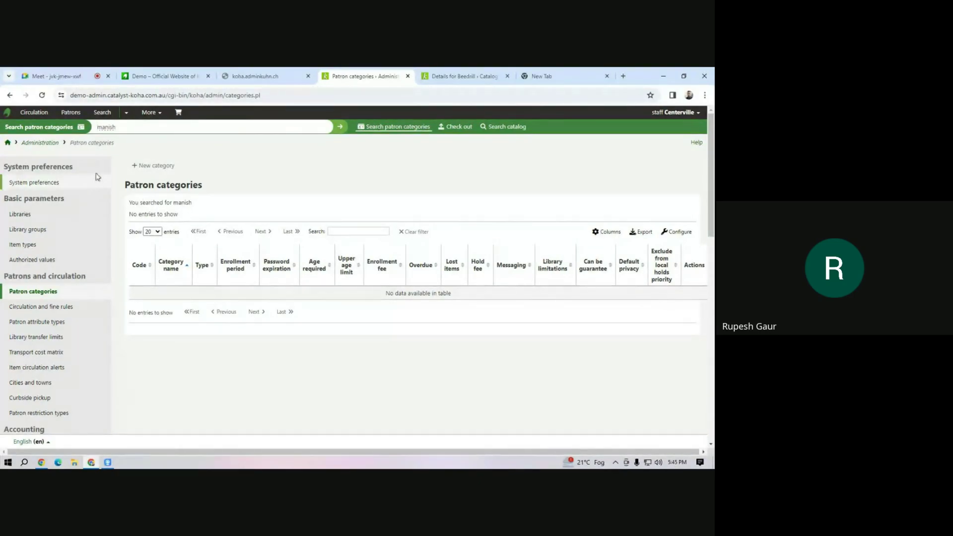
{"action": "left_click", "coordinate": [157, 118]}
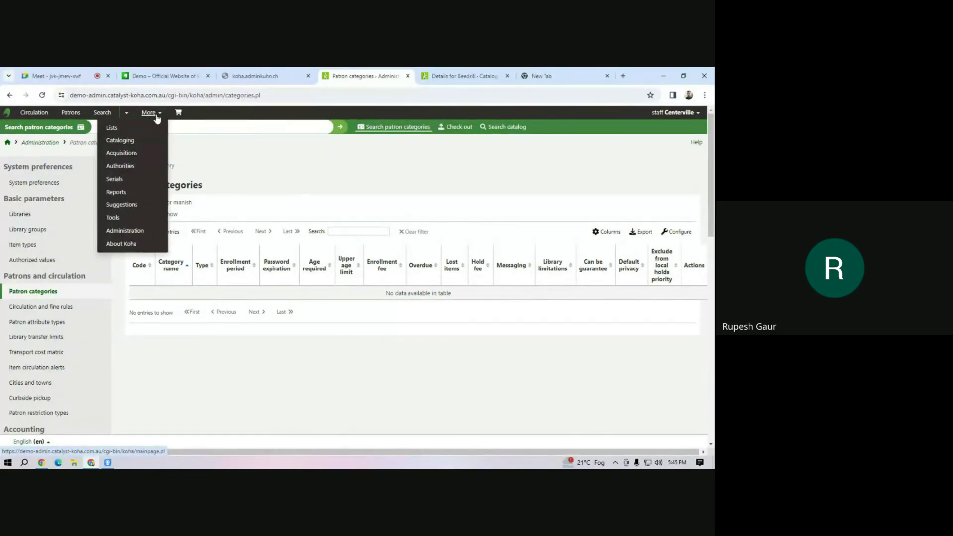
{"action": "left_click", "coordinate": [70, 113]}
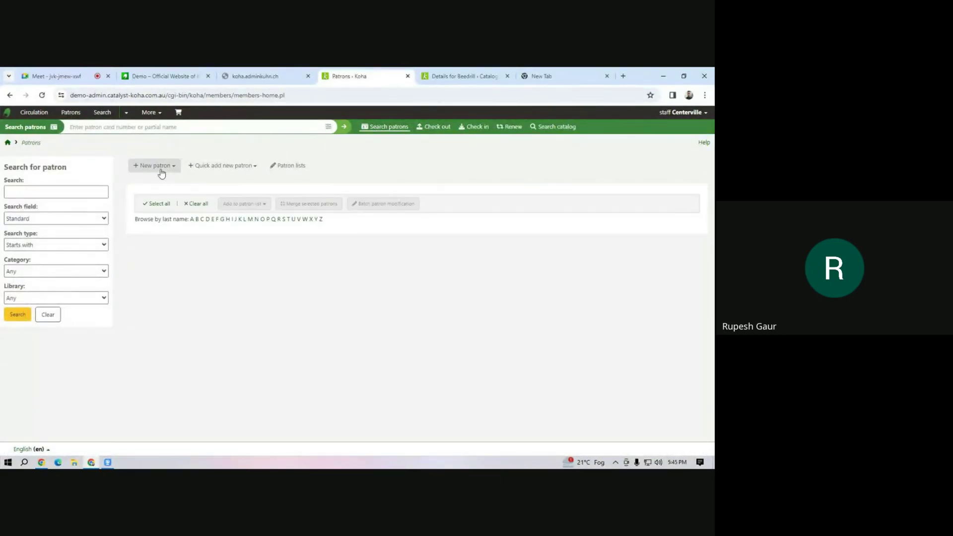
Start a new B A 1st Year patron and fill in the surname and card number.
{"action": "left_click", "coordinate": [160, 168]}
{"action": "left_click", "coordinate": [158, 182]}
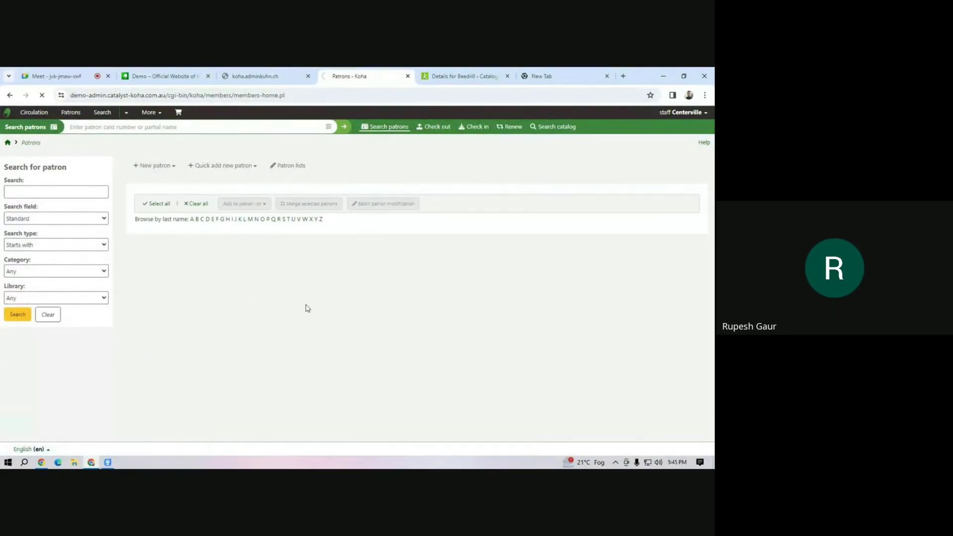
{"action": "left_click", "coordinate": [216, 244]}
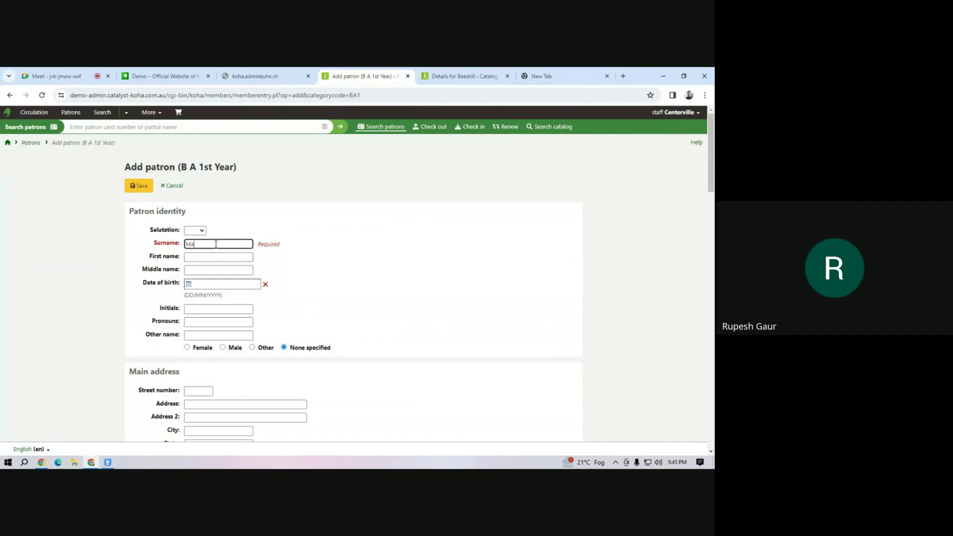
{"action": "key", "text": "Tab"}
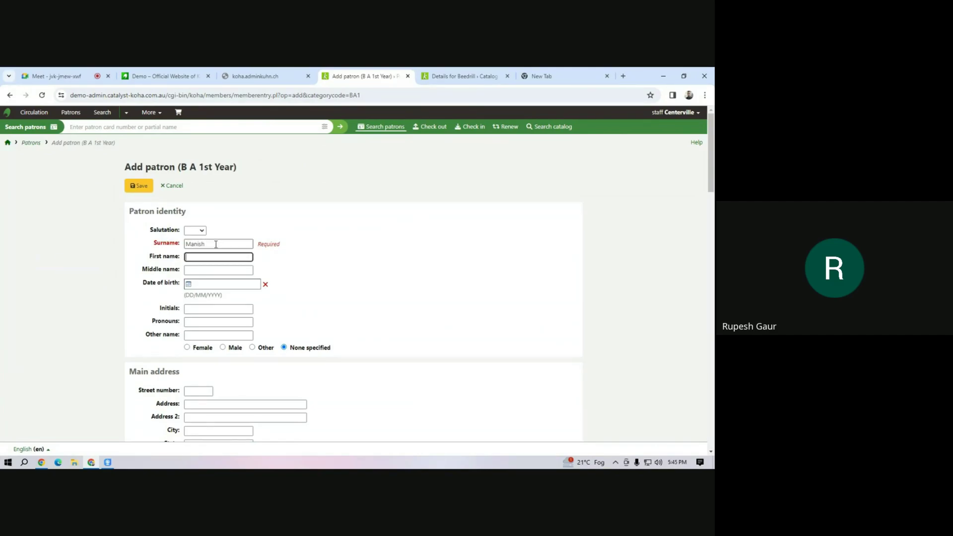
{"action": "scroll", "coordinate": [217, 282], "scroll_direction": "down", "scroll_amount": 10}
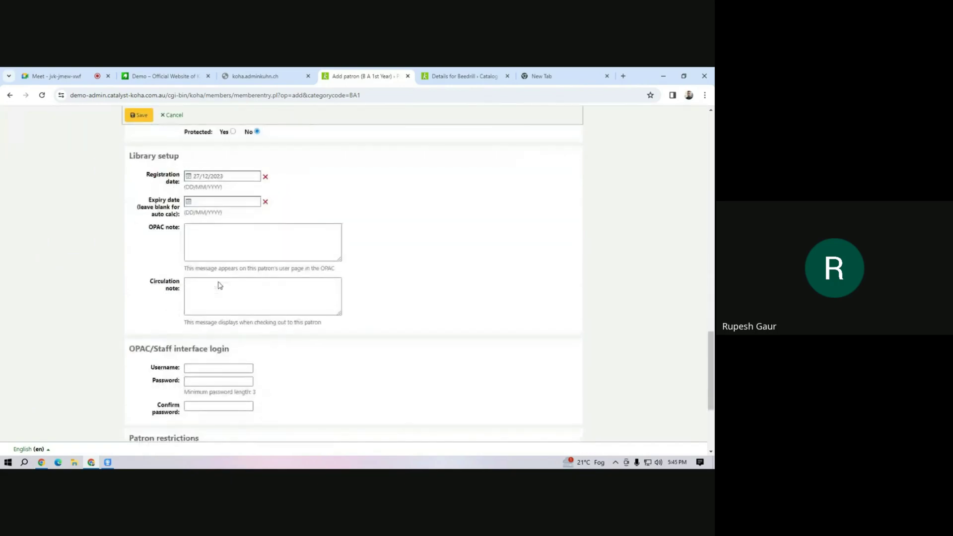
{"action": "scroll", "coordinate": [215, 279], "scroll_direction": "up", "scroll_amount": 4}
{"action": "left_click", "coordinate": [209, 234]}
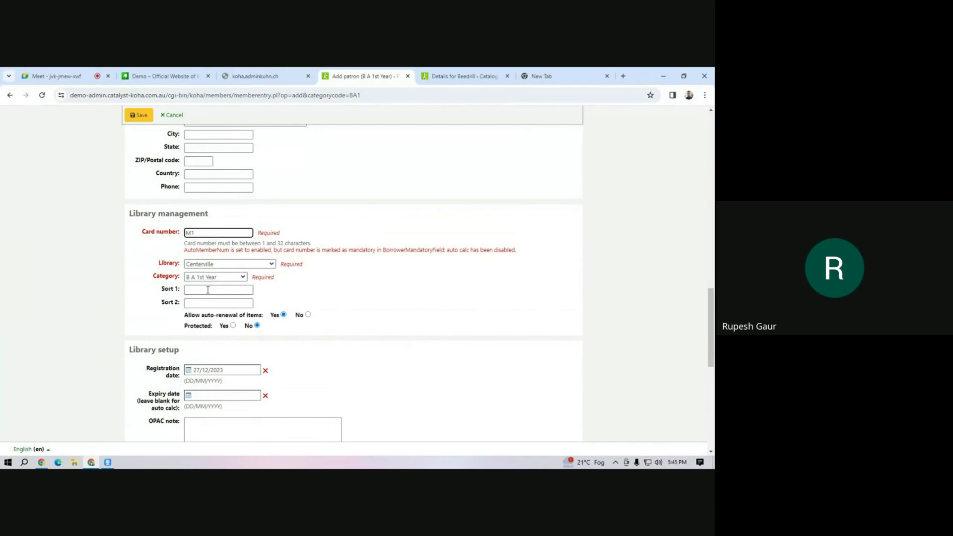
Set the patron's home library to Mahipal Dutt Library and save the record.
{"action": "left_click", "coordinate": [234, 265]}
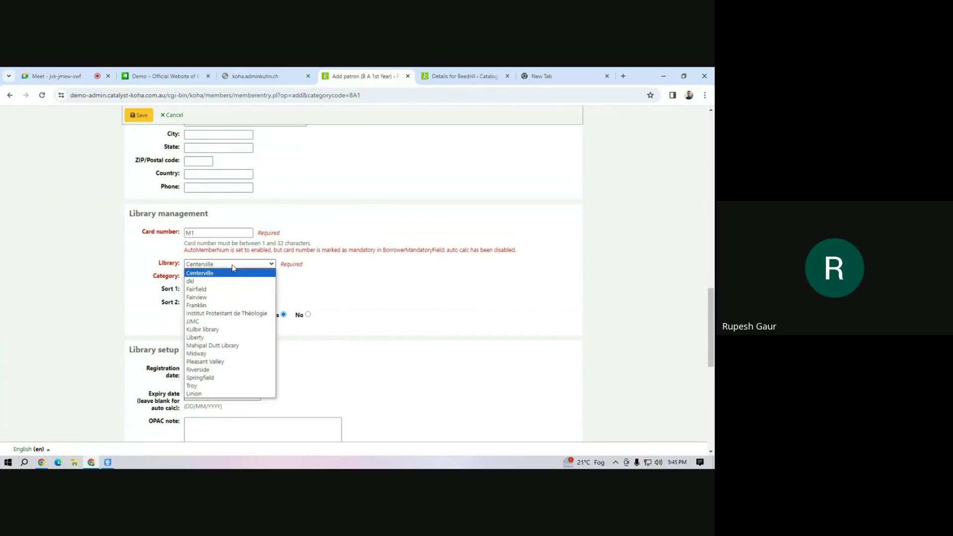
{"action": "left_click", "coordinate": [241, 346]}
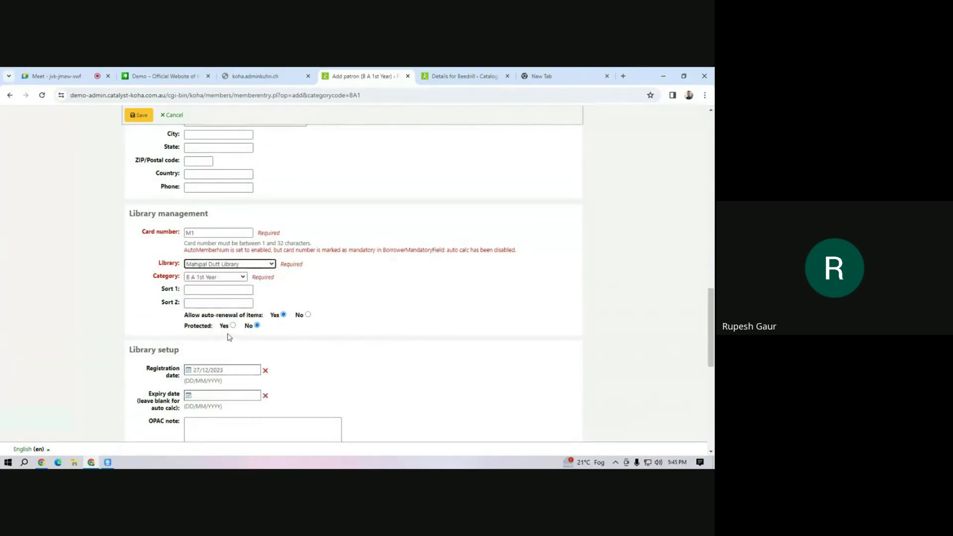
{"action": "scroll", "coordinate": [228, 337], "scroll_direction": "down", "scroll_amount": 4}
{"action": "scroll", "coordinate": [228, 337], "scroll_direction": "up", "scroll_amount": 4}
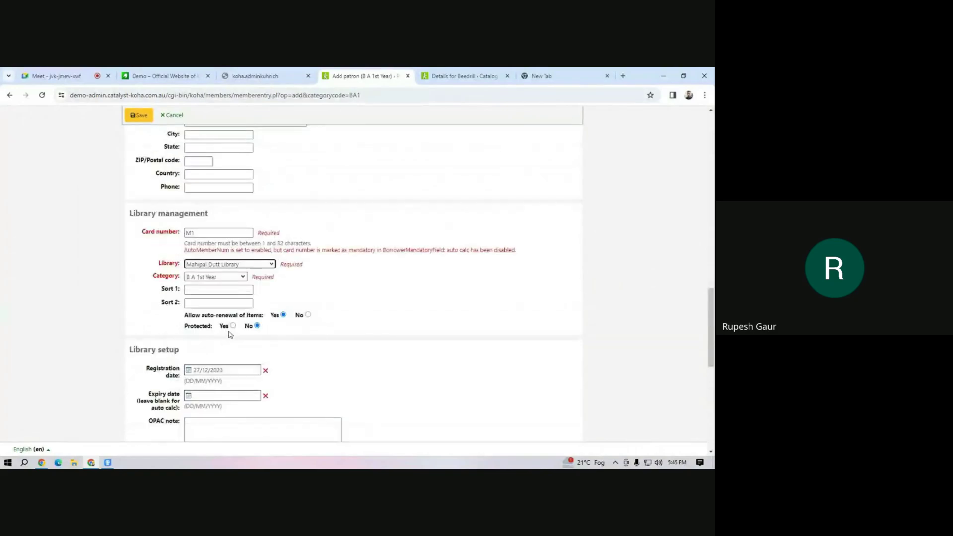
{"action": "left_click", "coordinate": [234, 265]}
{"action": "scroll", "coordinate": [237, 276], "scroll_direction": "up", "scroll_amount": 15}
{"action": "scroll", "coordinate": [239, 277], "scroll_direction": "down", "scroll_amount": 8}
{"action": "scroll", "coordinate": [238, 277], "scroll_direction": "down", "scroll_amount": 4}
{"action": "scroll", "coordinate": [238, 277], "scroll_direction": "up", "scroll_amount": 4}
{"action": "scroll", "coordinate": [239, 277], "scroll_direction": "down", "scroll_amount": 7}
{"action": "left_click", "coordinate": [240, 265]}
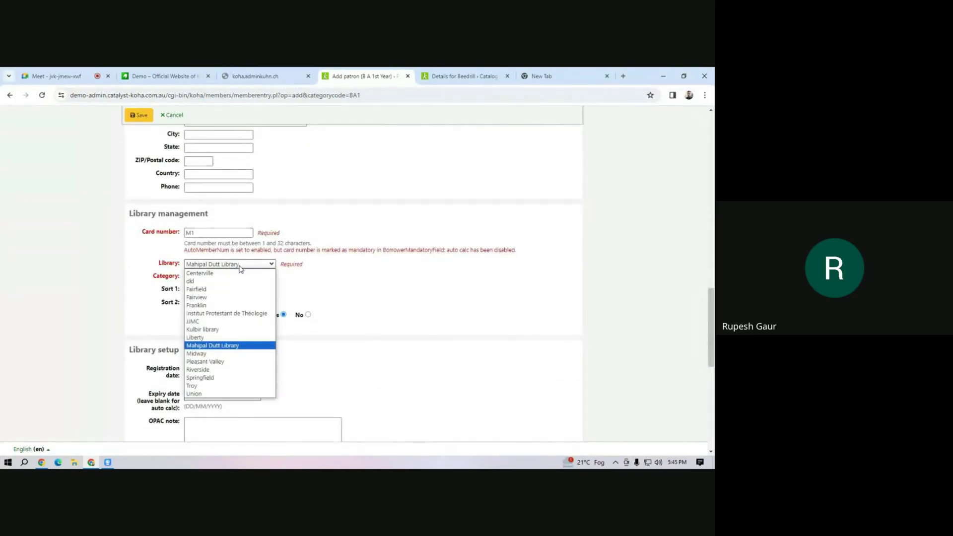
{"action": "left_click", "coordinate": [231, 345]}
{"action": "scroll", "coordinate": [231, 321], "scroll_direction": "down", "scroll_amount": 4}
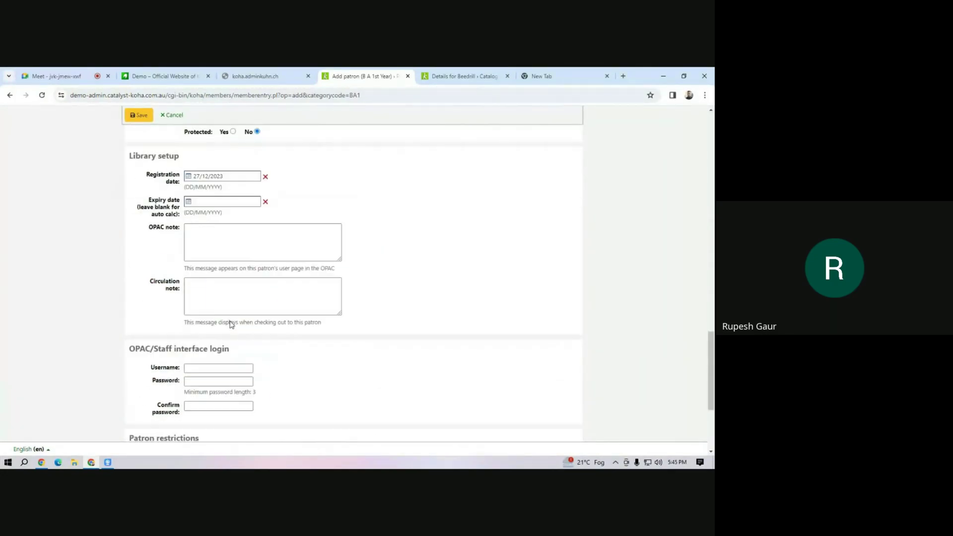
{"action": "scroll", "coordinate": [230, 321], "scroll_direction": "down", "scroll_amount": 3}
{"action": "left_click", "coordinate": [139, 115]}
{"action": "scroll", "coordinate": [429, 285], "scroll_direction": "up", "scroll_amount": 2}
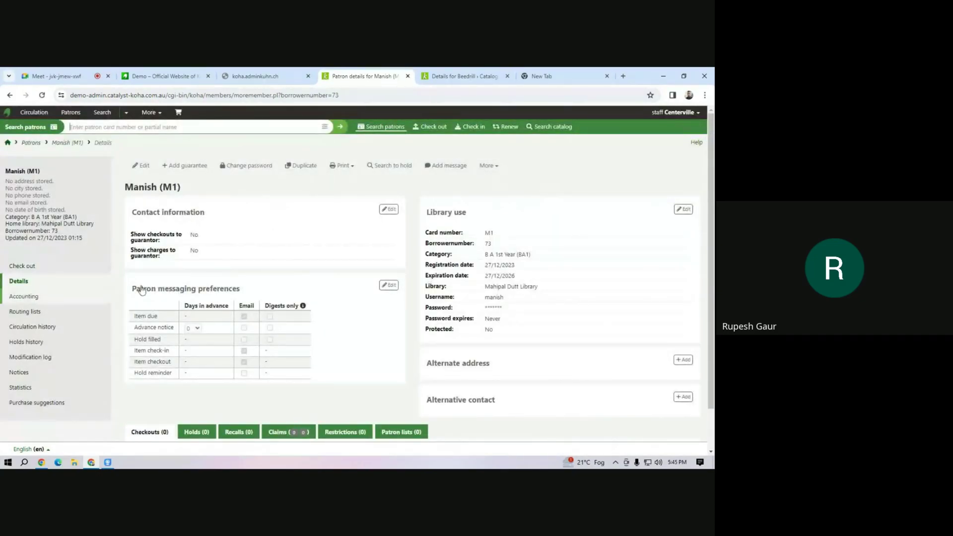
Change the working library from Centerville to Mahipal Dutt Library via Set library.
{"action": "left_click", "coordinate": [673, 113]}
{"action": "left_click", "coordinate": [664, 135]}
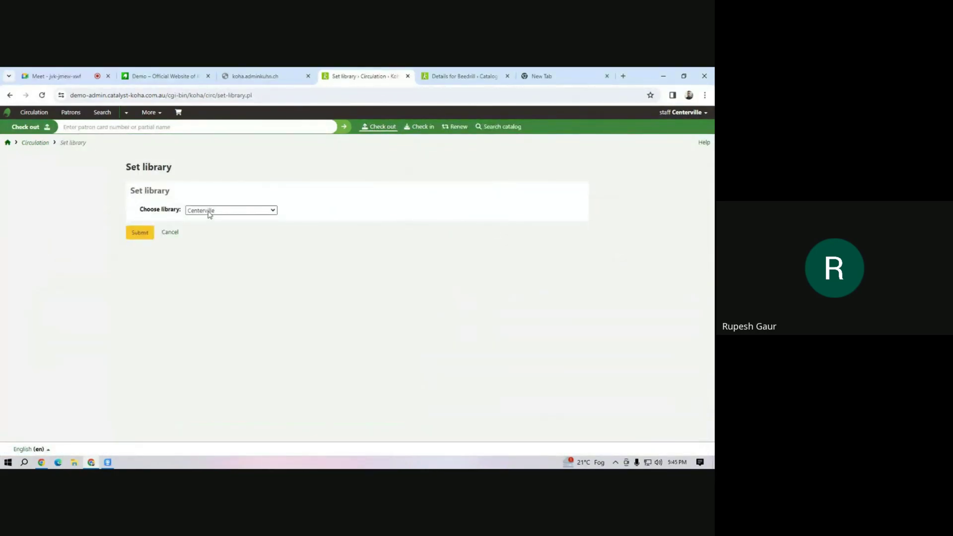
{"action": "left_click", "coordinate": [209, 213]}
{"action": "left_click", "coordinate": [225, 295]}
{"action": "left_click", "coordinate": [139, 232]}
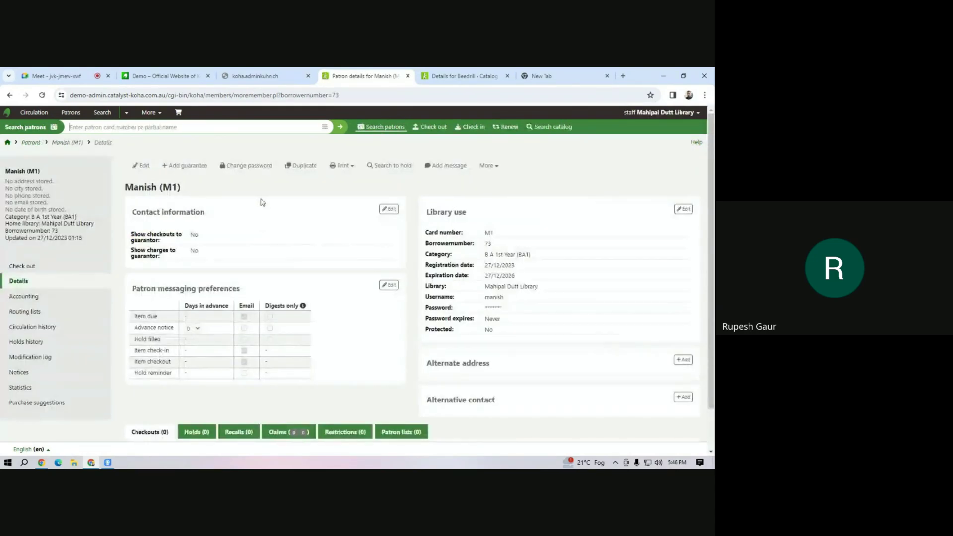
Check out item A100 to the new patron.
{"action": "left_click", "coordinate": [20, 266]}
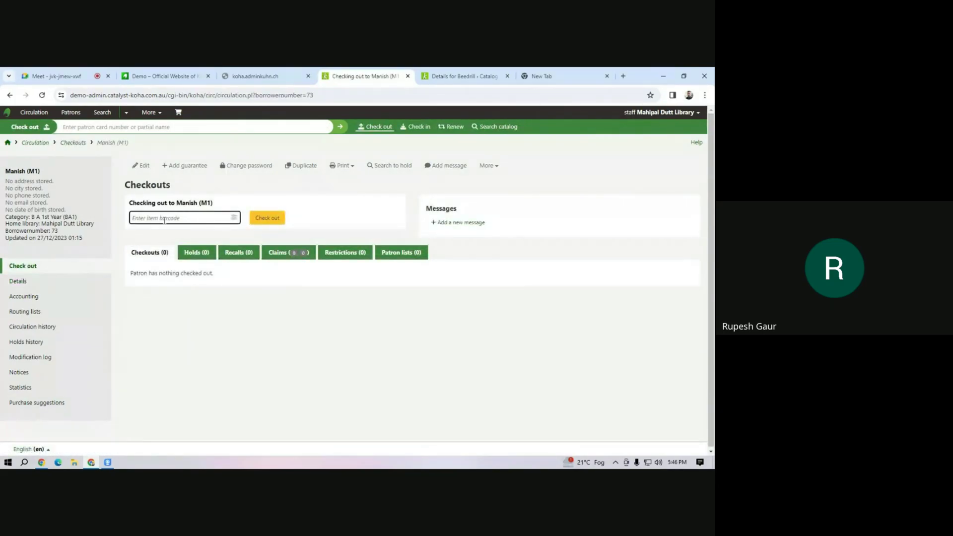
{"action": "type", "text": "1"}
{"action": "key", "text": "BackSpace"}
{"action": "type", "text": "A100"}
{"action": "left_click", "coordinate": [265, 219]}
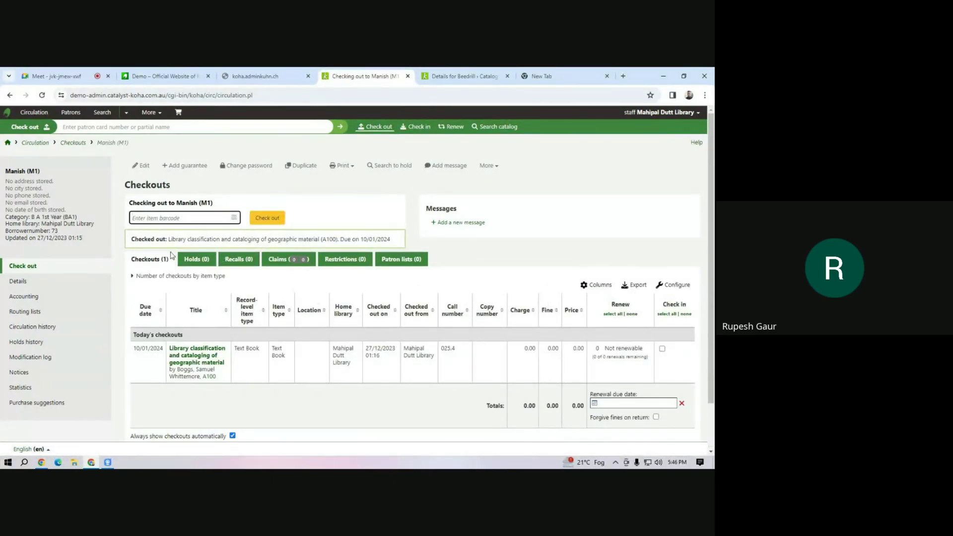
Look up the patron again and check out item A101, due 10/01/2024.
{"action": "left_click", "coordinate": [74, 127]}
{"action": "type", "text": "m1"}
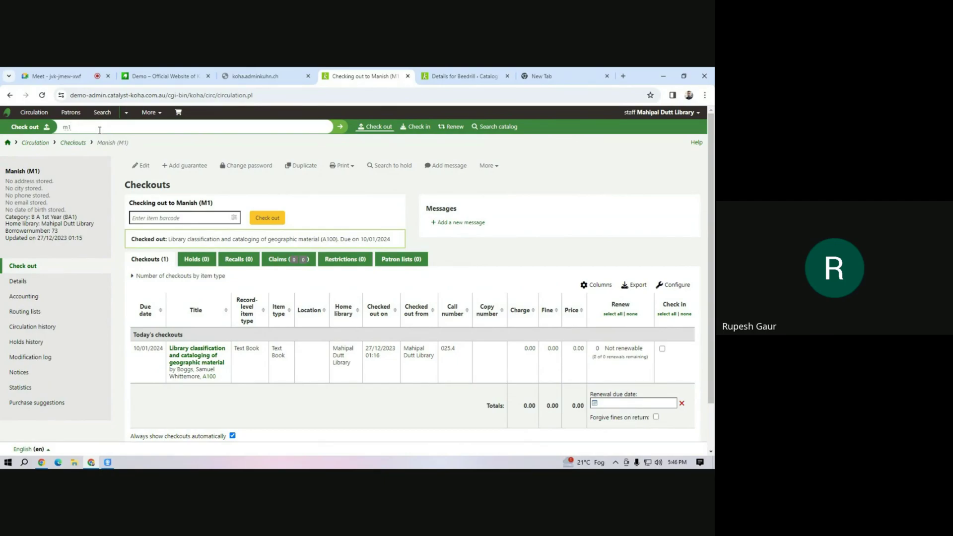
{"action": "left_click", "coordinate": [340, 128]}
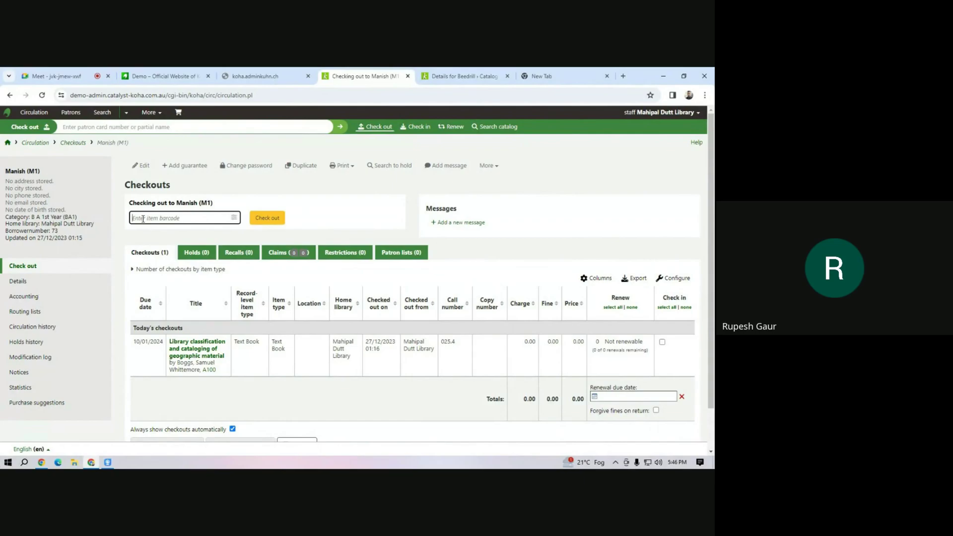
{"action": "type", "text": "A"}
{"action": "left_click", "coordinate": [263, 220]}
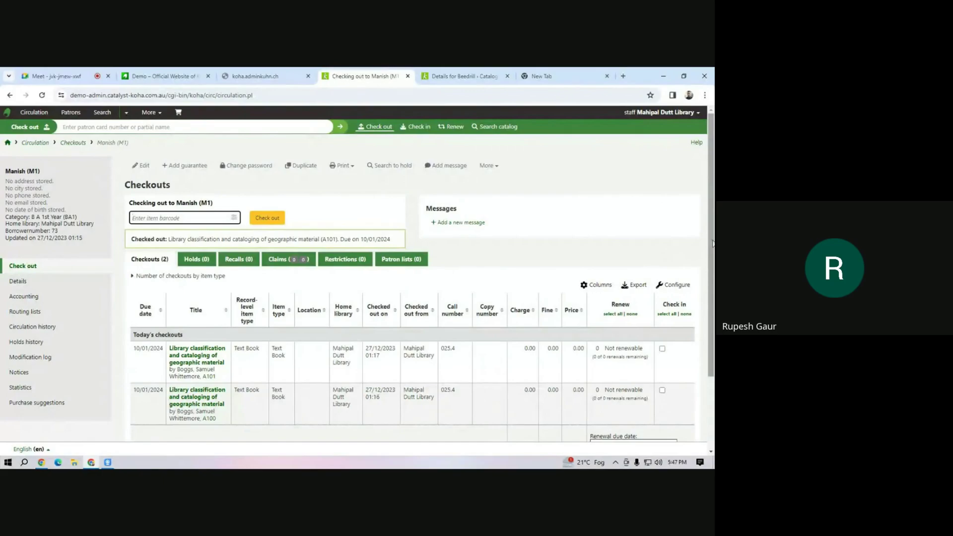
{"action": "scroll", "coordinate": [545, 268], "scroll_direction": "down", "scroll_amount": 1}
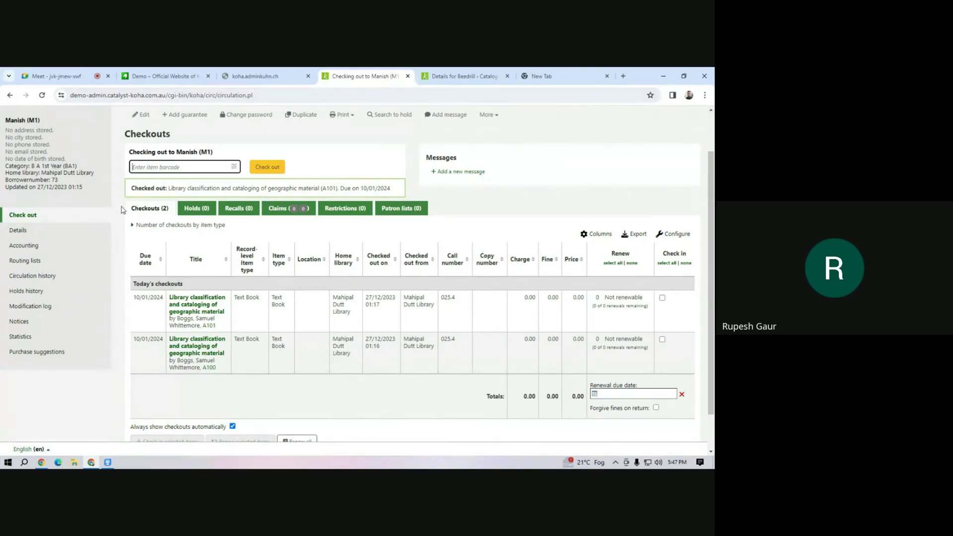
{"action": "scroll", "coordinate": [123, 210], "scroll_direction": "up", "scroll_amount": 1}
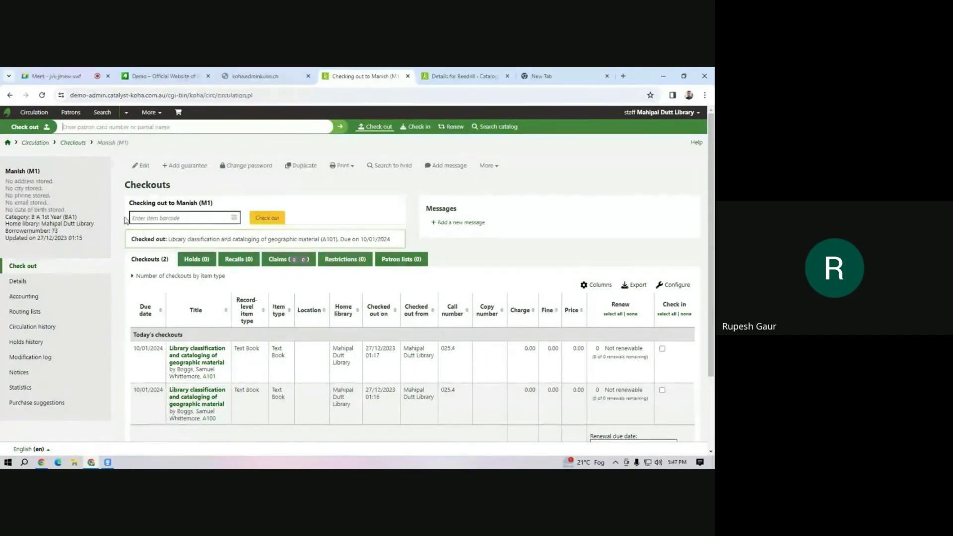
{"action": "left_click", "coordinate": [153, 218]}
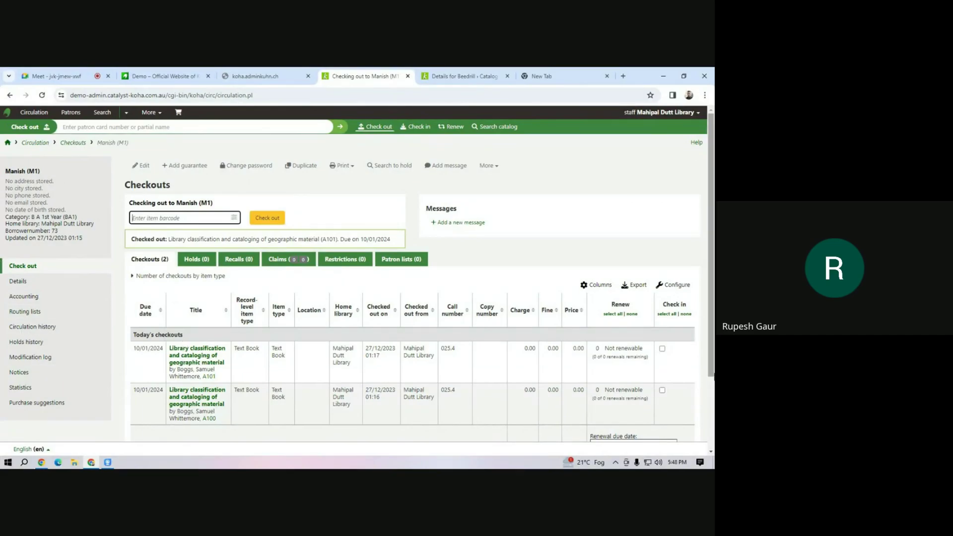
Check in the A101 copy from the patron's loans, then go to Circulation home.
{"action": "left_click", "coordinate": [662, 349]}
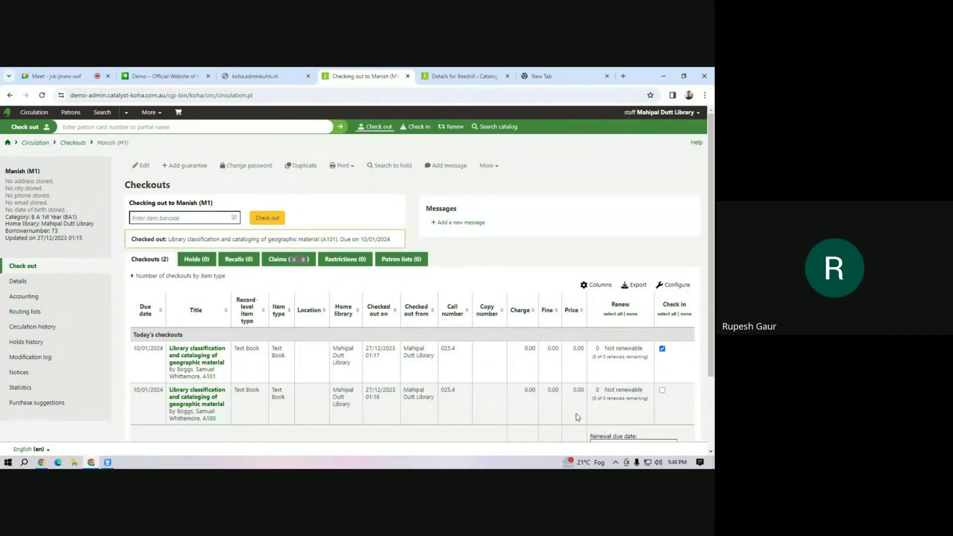
{"action": "scroll", "coordinate": [660, 338], "scroll_direction": "down", "scroll_amount": 2}
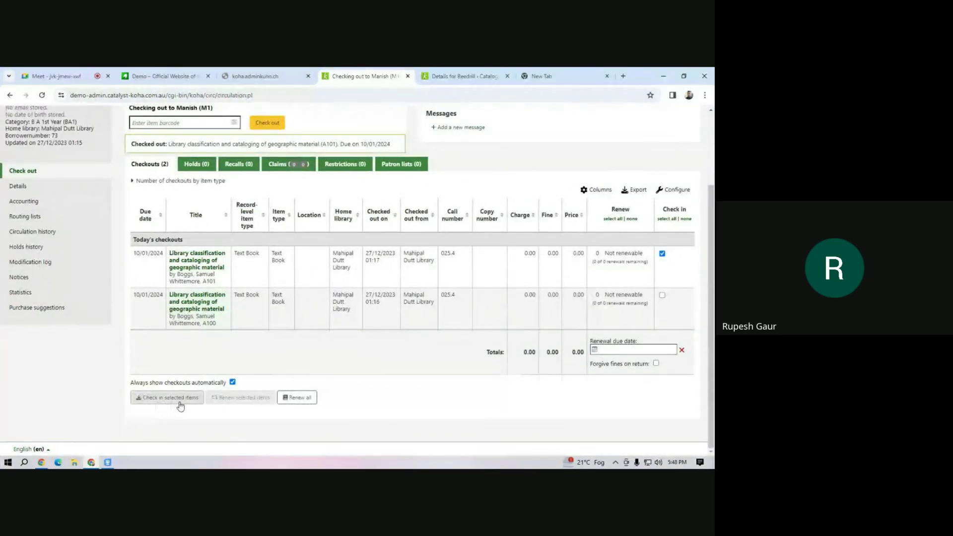
{"action": "left_click", "coordinate": [159, 401]}
{"action": "left_click", "coordinate": [165, 403]}
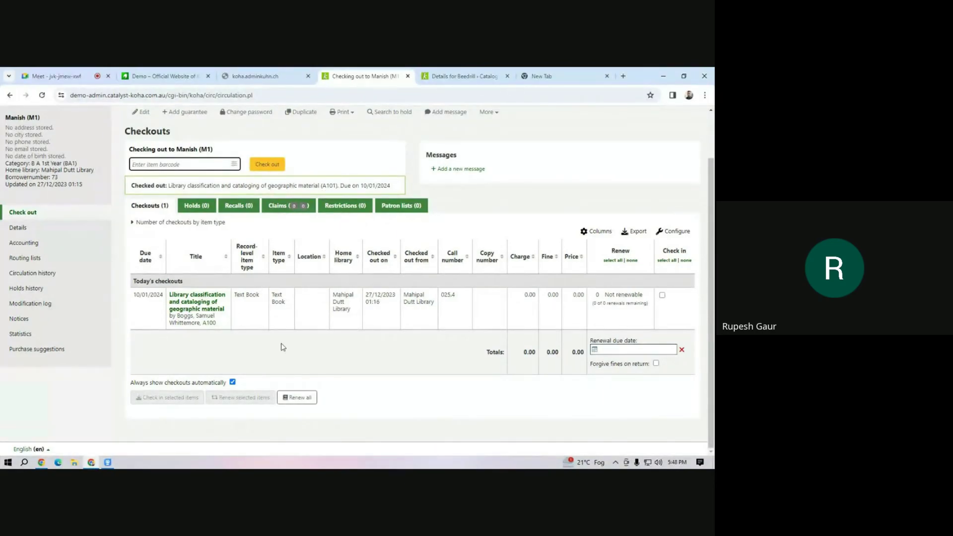
{"action": "scroll", "coordinate": [541, 304], "scroll_direction": "up", "scroll_amount": 1}
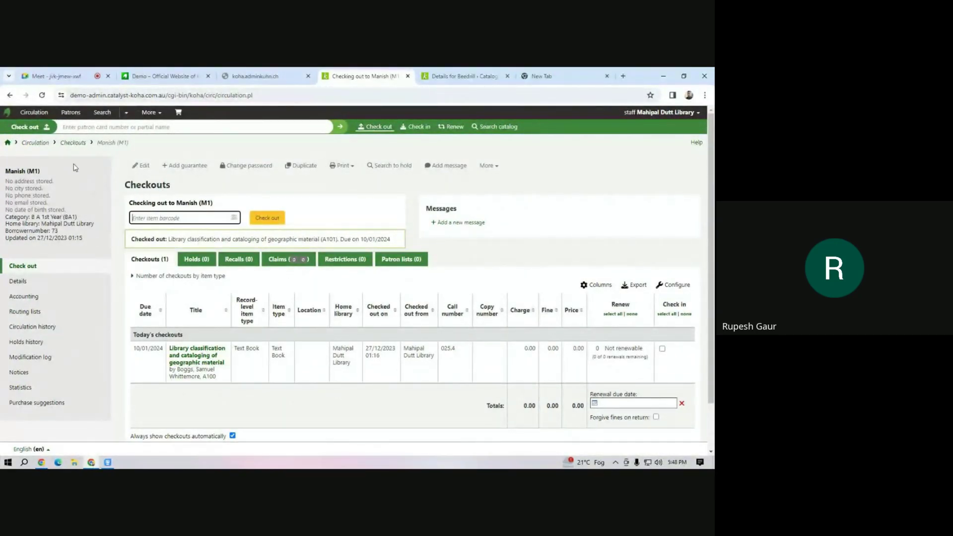
{"action": "left_click", "coordinate": [7, 142]}
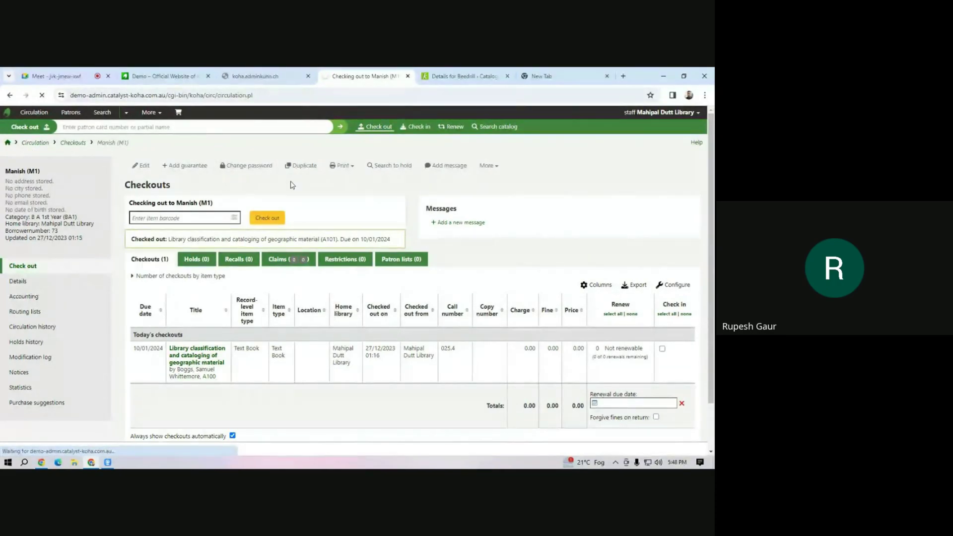
Check in item barcode A100 from Circulation, then return to the Koha home page.
{"action": "left_click", "coordinate": [34, 115]}
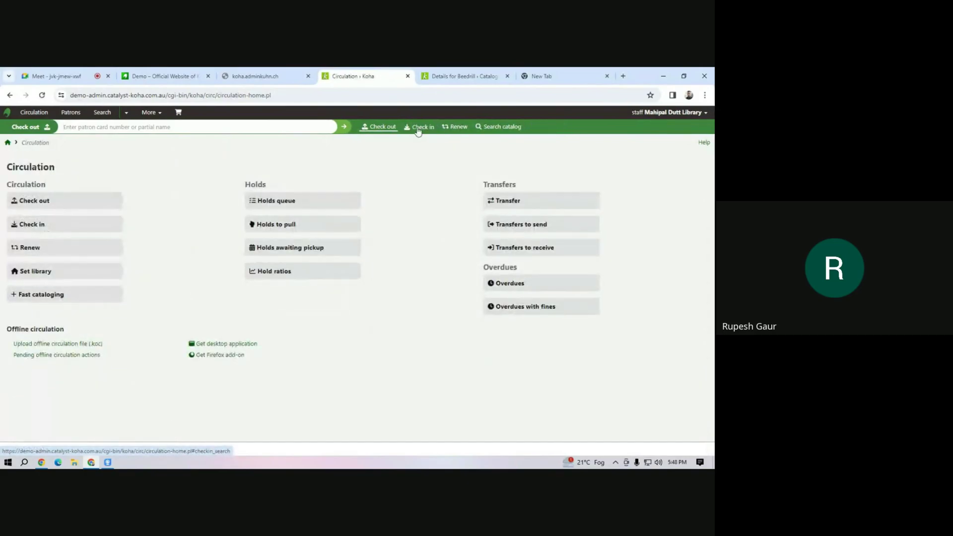
{"action": "left_click", "coordinate": [416, 130]}
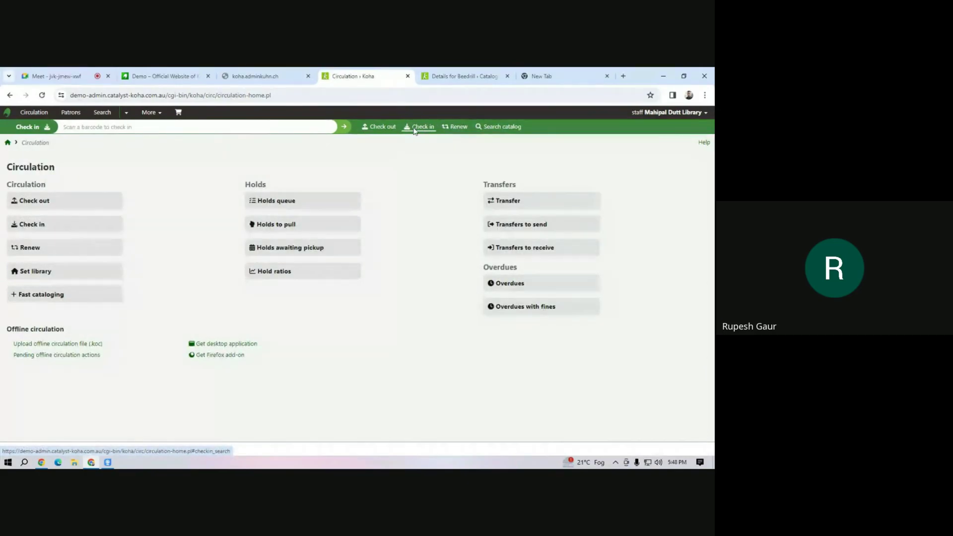
{"action": "type", "text": "A100"}
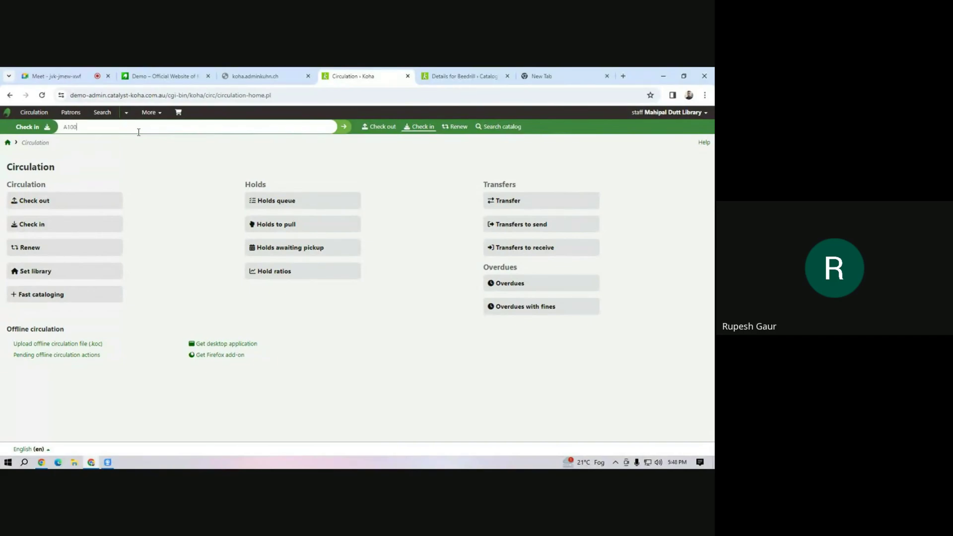
{"action": "left_click", "coordinate": [344, 127]}
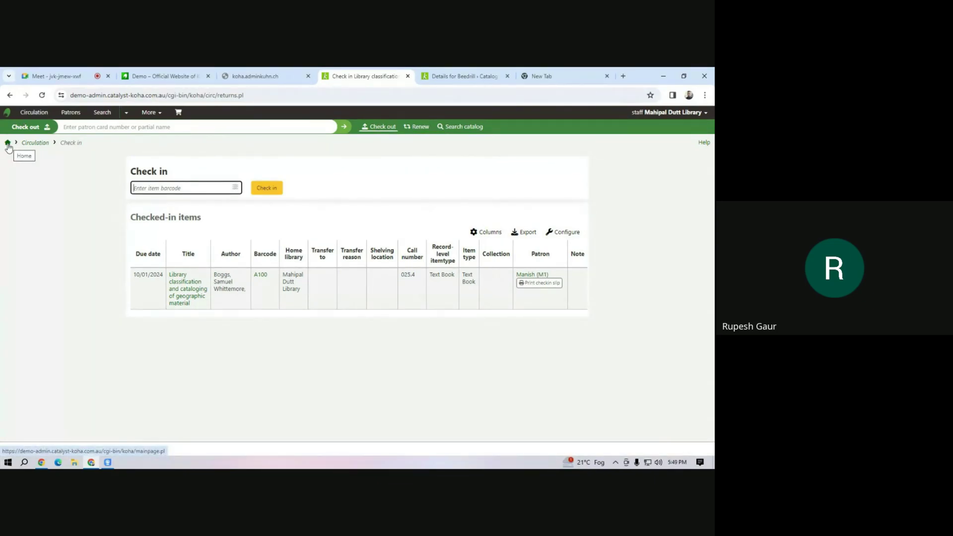
{"action": "left_click", "coordinate": [7, 143]}
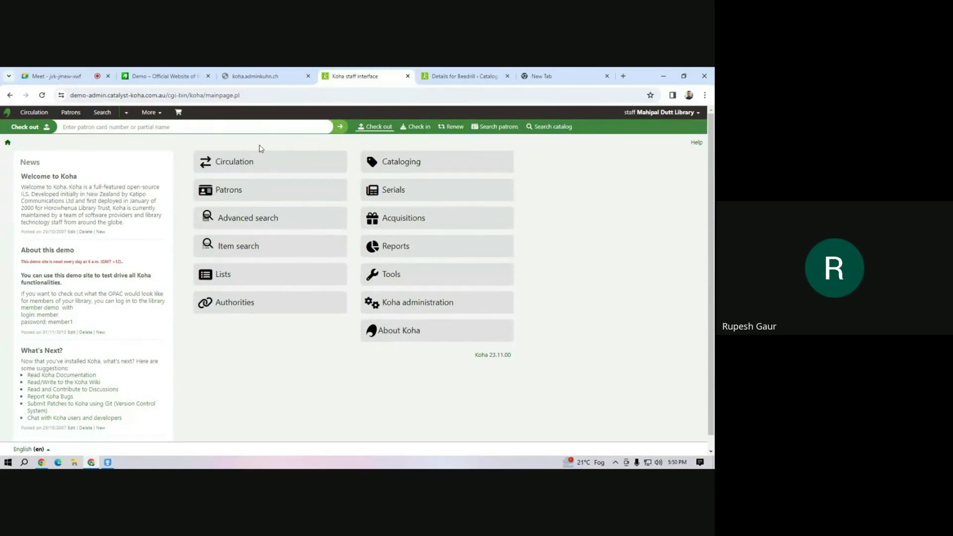
Cycle through the browser tabs back to the Koha staff interface and open Circulation.
{"action": "left_click", "coordinate": [244, 79]}
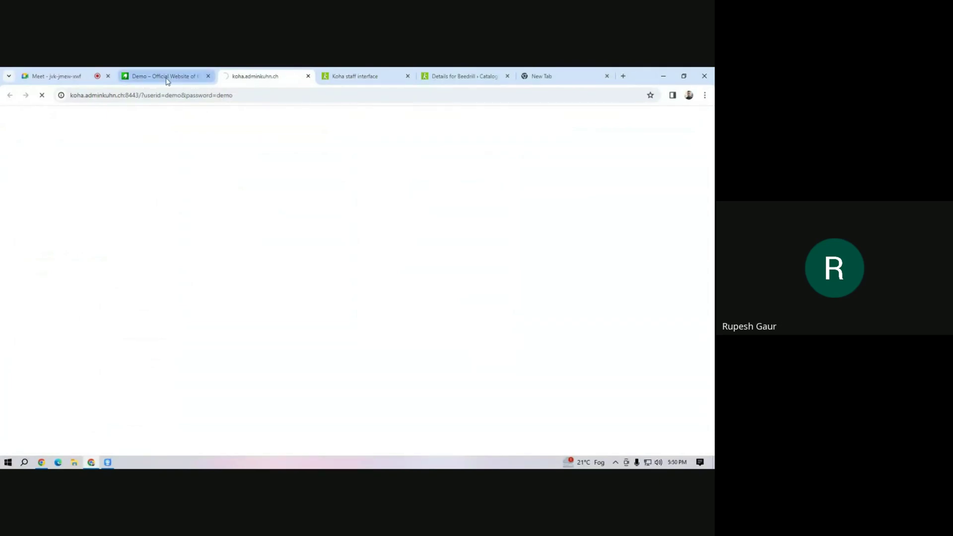
{"action": "left_click", "coordinate": [341, 78]}
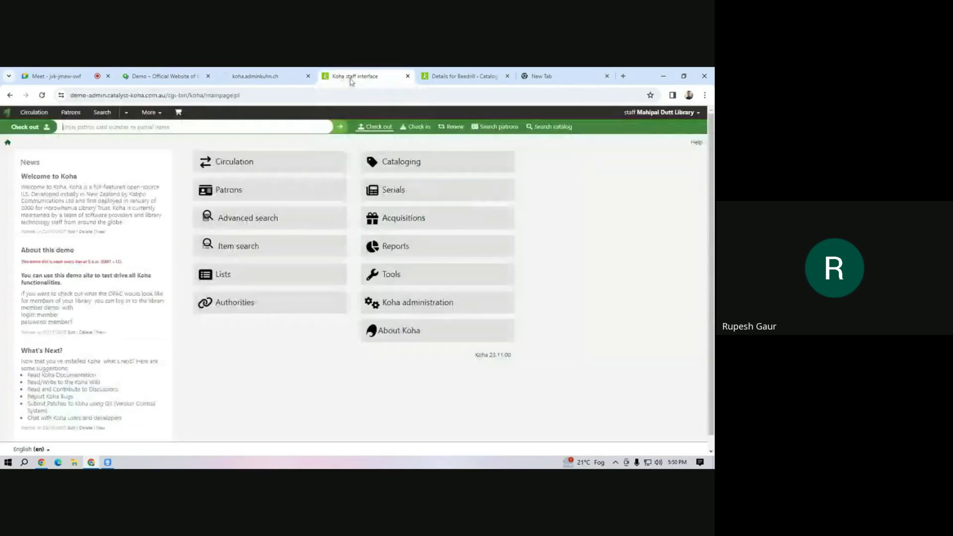
{"action": "left_click", "coordinate": [464, 79]}
{"action": "left_click", "coordinate": [355, 77]}
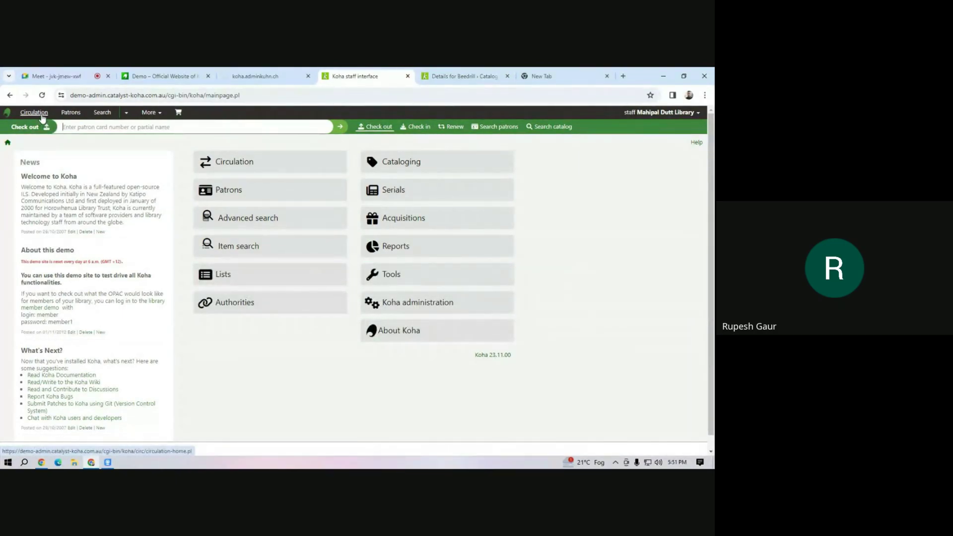
{"action": "left_click", "coordinate": [233, 170]}
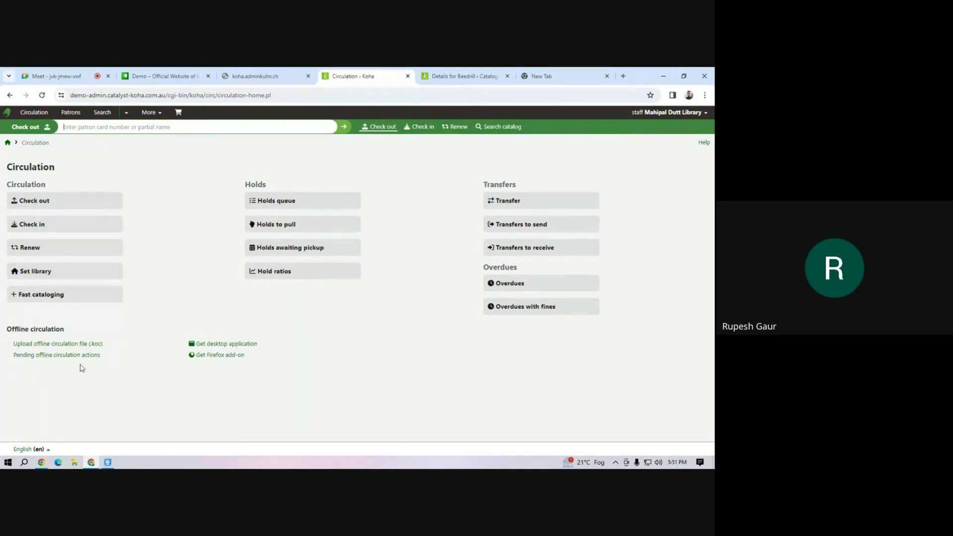
View the Upload offline circulation file (.koc) page, then go back to Circulation.
{"action": "left_click", "coordinate": [48, 345]}
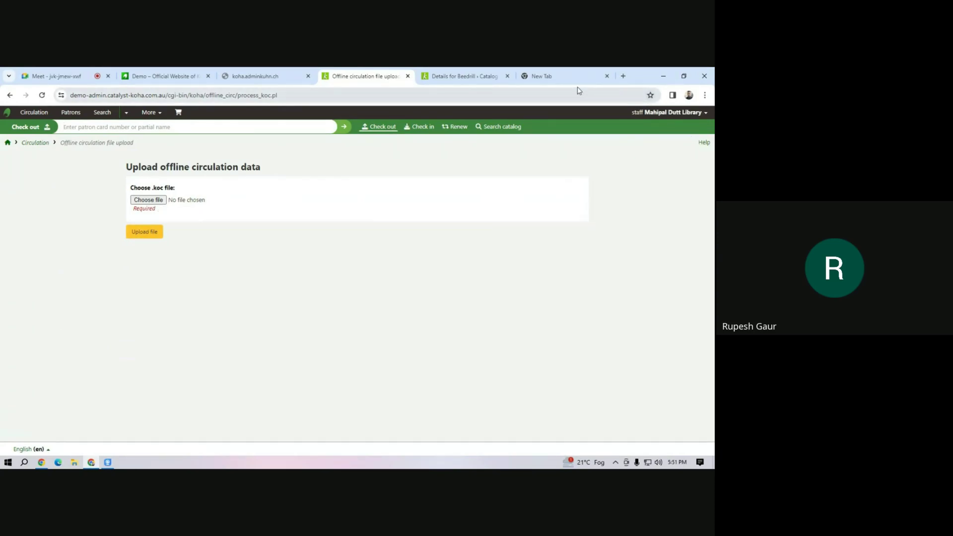
{"action": "left_click", "coordinate": [9, 95]}
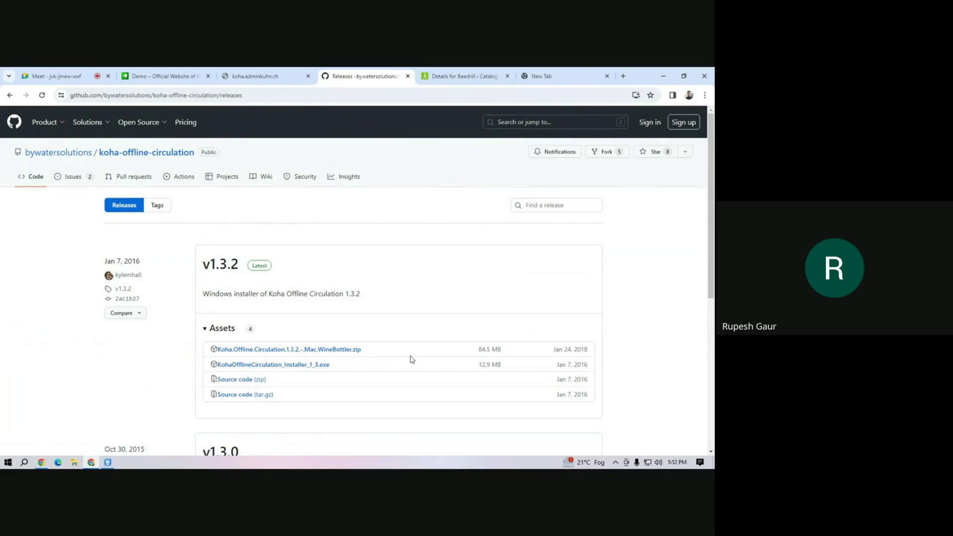
Download KohaOfflineCirculation_Installer_1_3.exe from the v1.3.2 release assets.
{"action": "scroll", "coordinate": [279, 307], "scroll_direction": "down", "scroll_amount": 3}
{"action": "scroll", "coordinate": [279, 307], "scroll_direction": "up", "scroll_amount": 3}
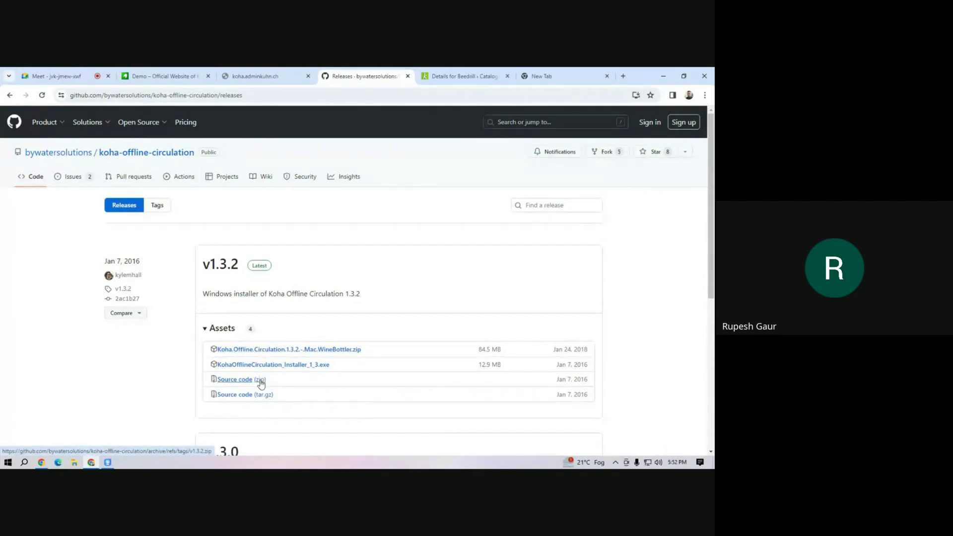
{"action": "scroll", "coordinate": [261, 385], "scroll_direction": "down", "scroll_amount": 3}
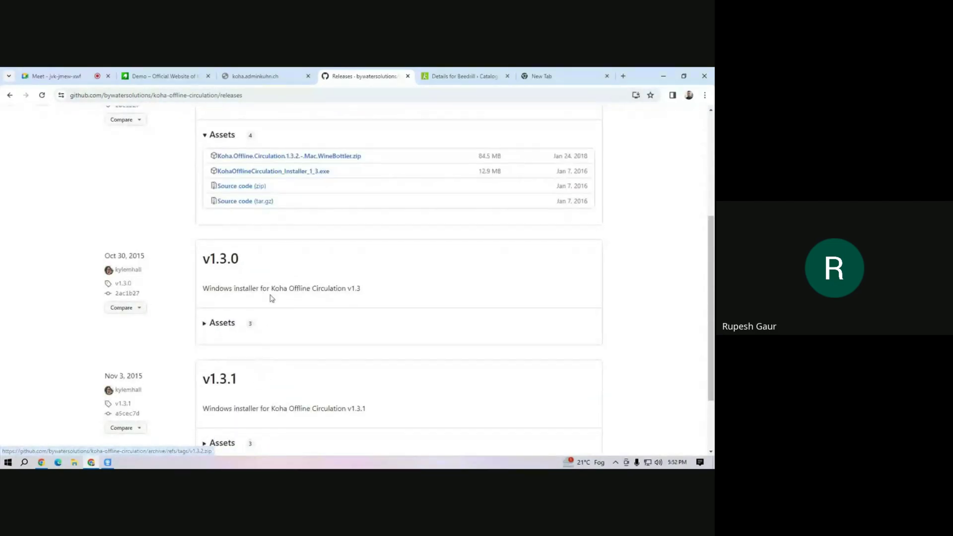
{"action": "left_click", "coordinate": [304, 178]}
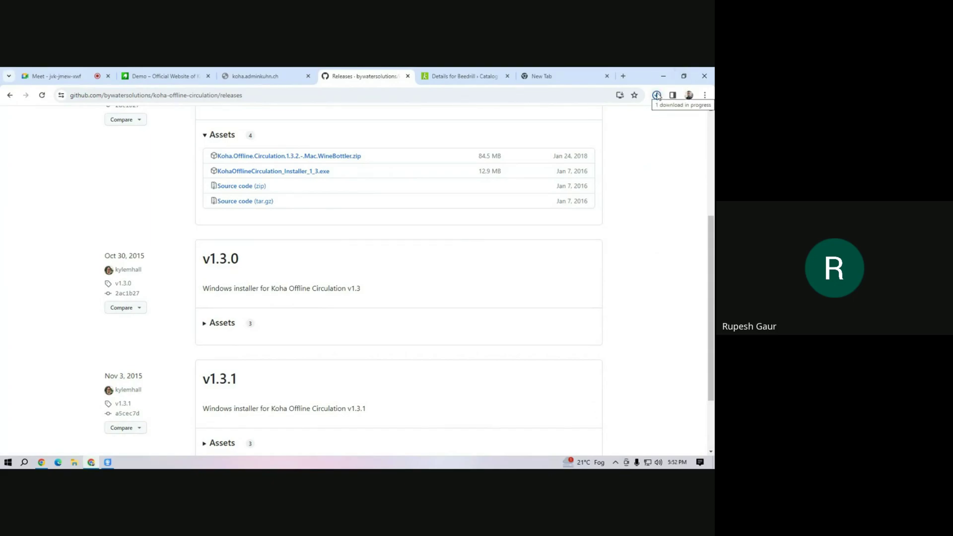
Confirm the installer download finished and switch to the koha.adminkuhn.ch tab.
{"action": "left_click", "coordinate": [657, 94]}
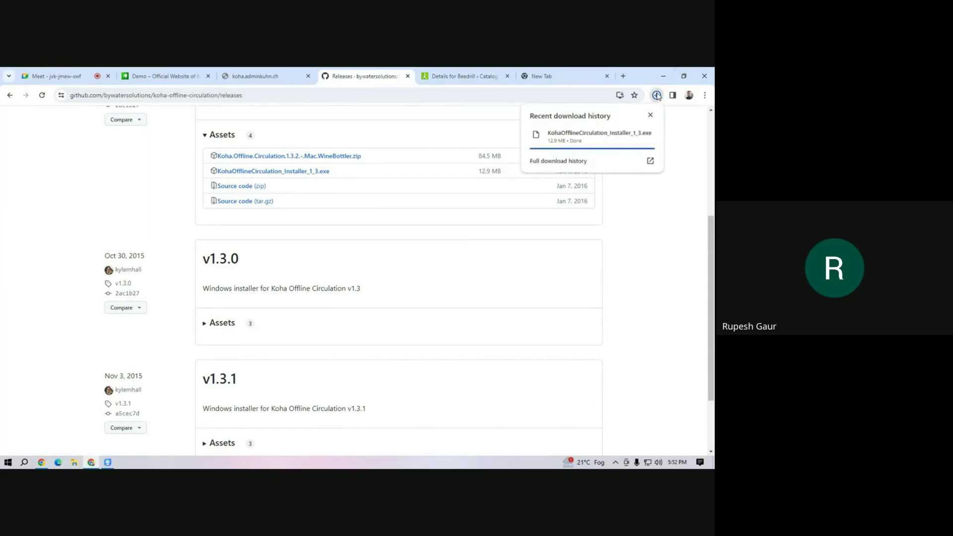
{"action": "mouse_move", "coordinate": [586, 138]}
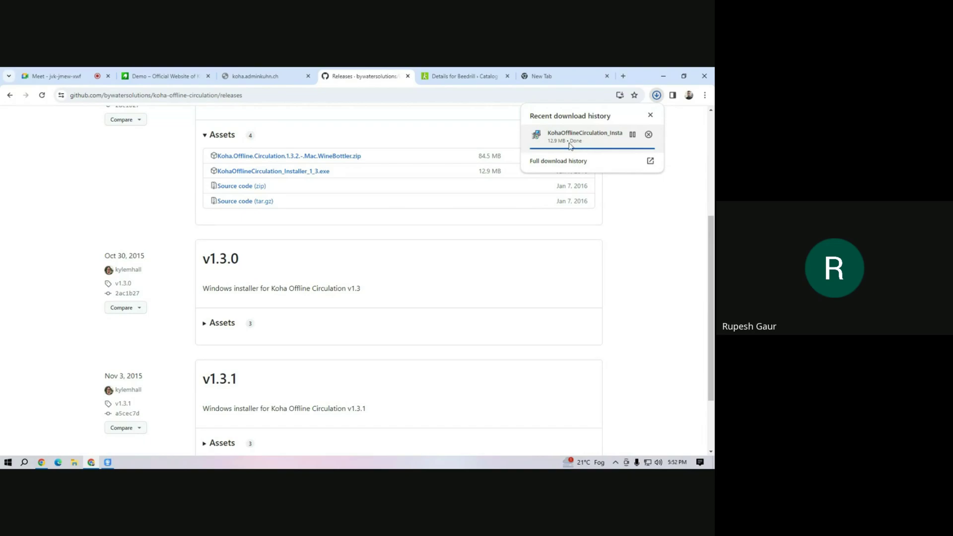
{"action": "left_click", "coordinate": [246, 81]}
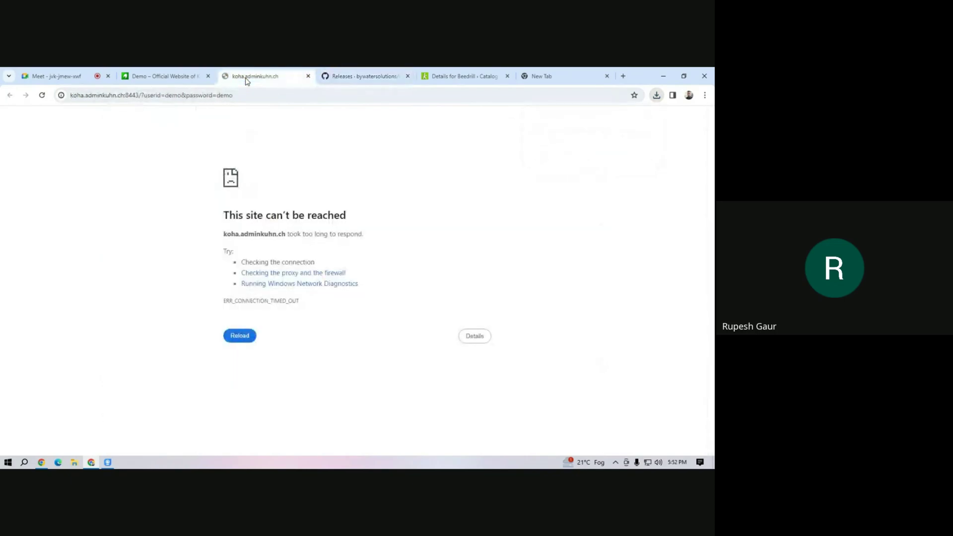
Recheck the recent downloads, find koha.adminkuhn.ch unreachable, and return to the Google Meet call.
{"action": "left_click", "coordinate": [374, 82]}
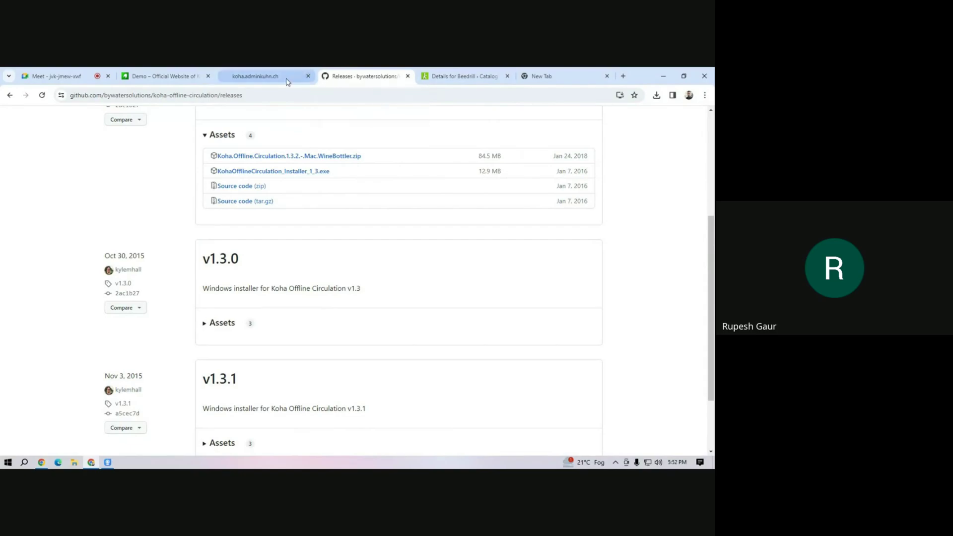
{"action": "left_click", "coordinate": [657, 95]}
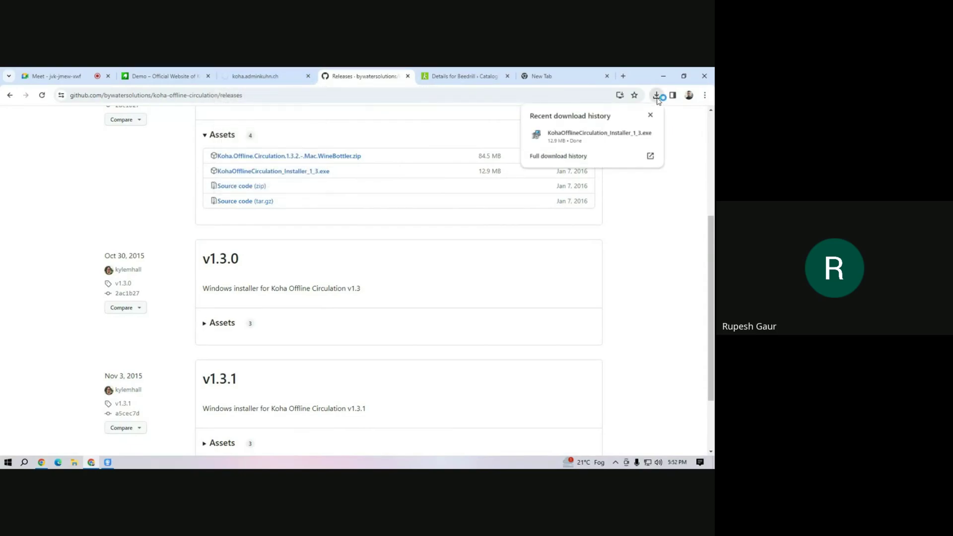
{"action": "left_click", "coordinate": [257, 77]}
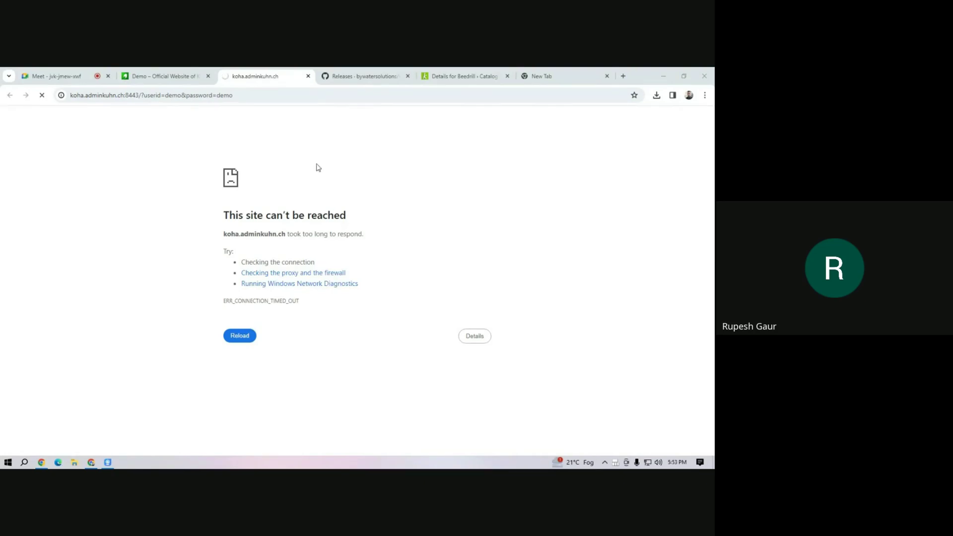
{"action": "left_click", "coordinate": [72, 75]}
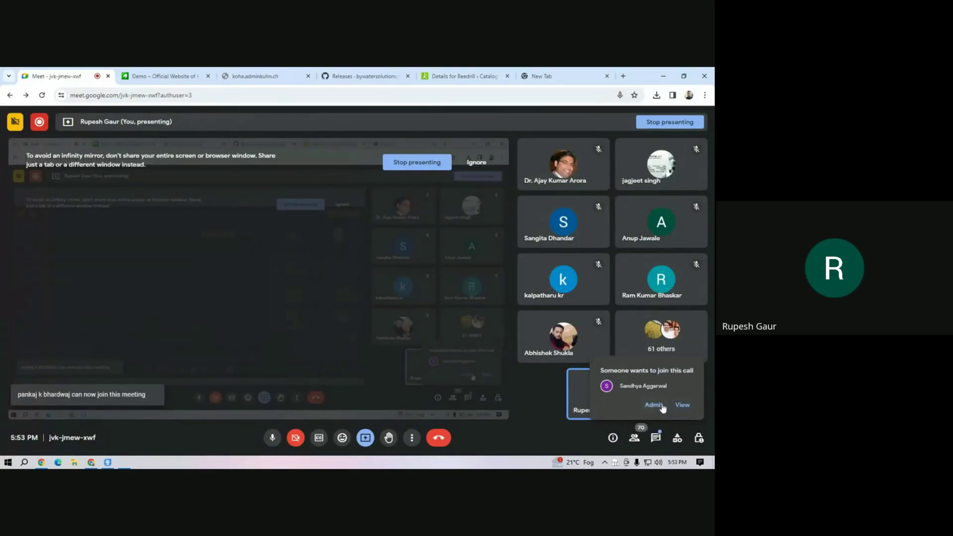
Retry loading the unreachable koha.adminkuhn.ch page after a brief look at the Meet call.
{"action": "left_click", "coordinate": [161, 77]}
{"action": "left_click", "coordinate": [76, 78]}
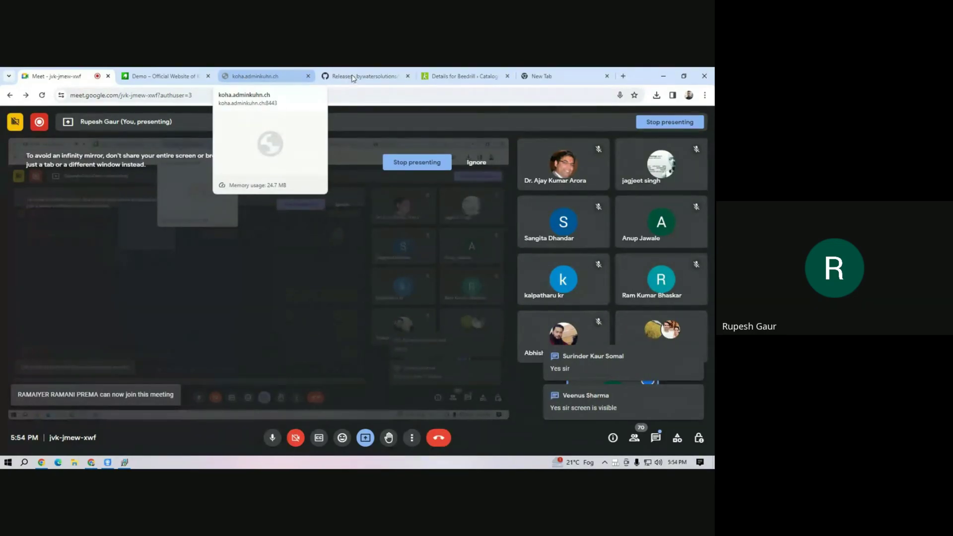
{"action": "left_click", "coordinate": [255, 77]}
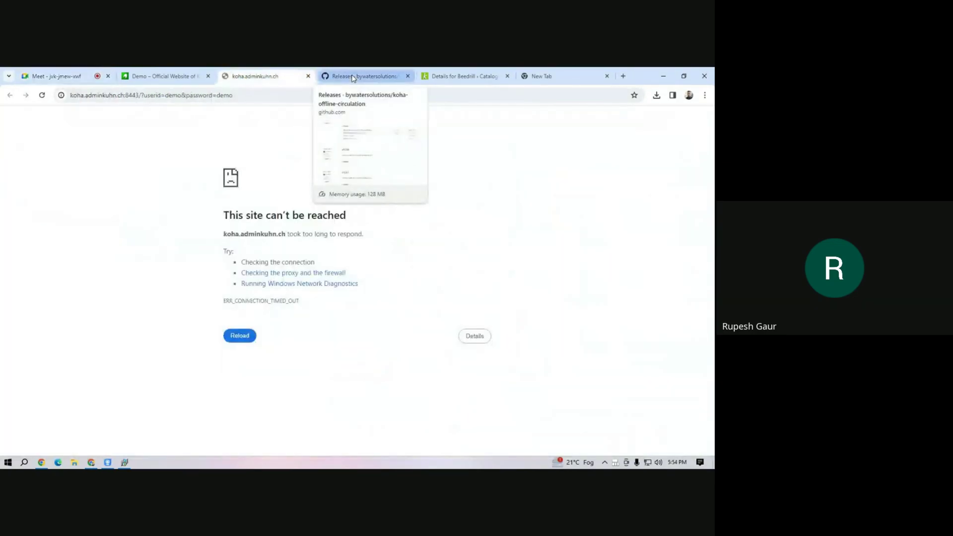
{"action": "left_click", "coordinate": [42, 96]}
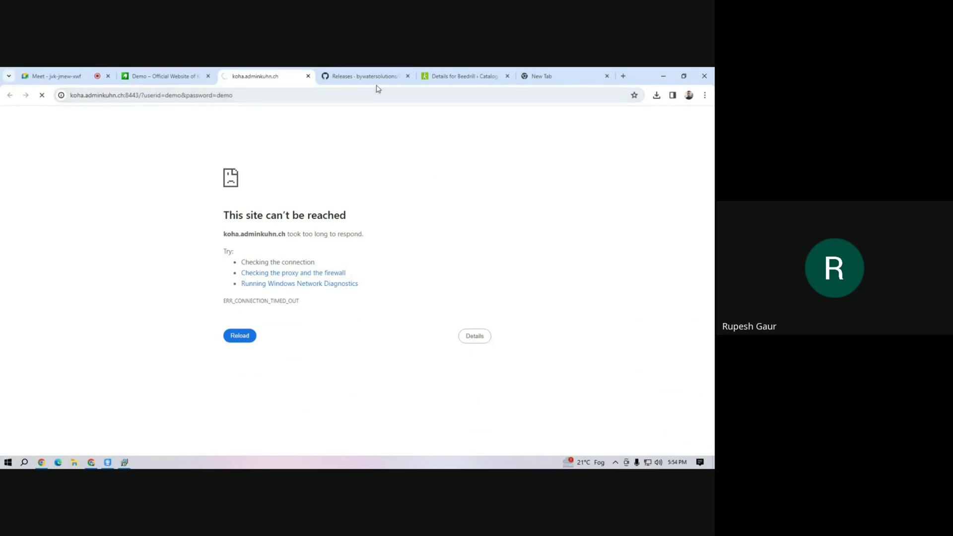
Bring up the Koha Offline Circulation releases page and check the downloaded installer.
{"action": "mouse_move", "coordinate": [379, 79]}
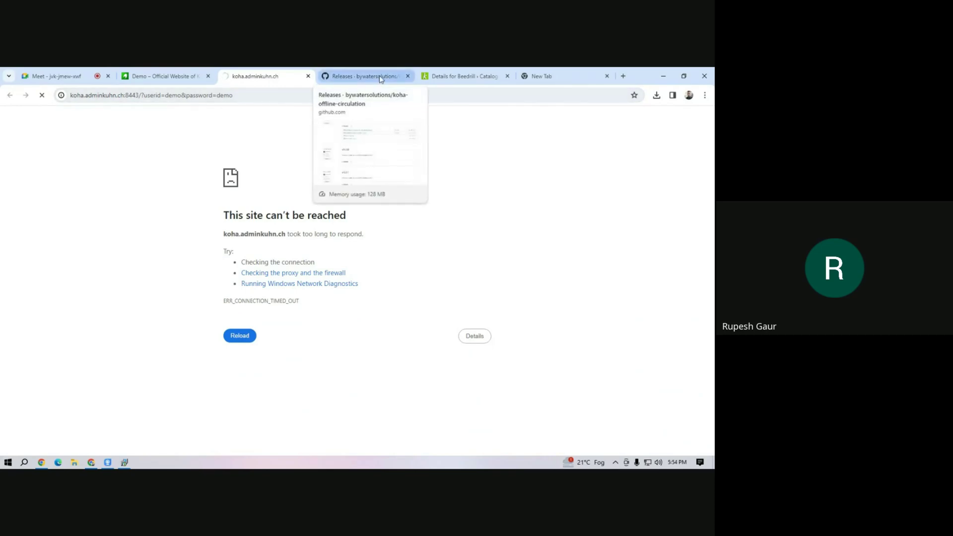
{"action": "left_click", "coordinate": [372, 78]}
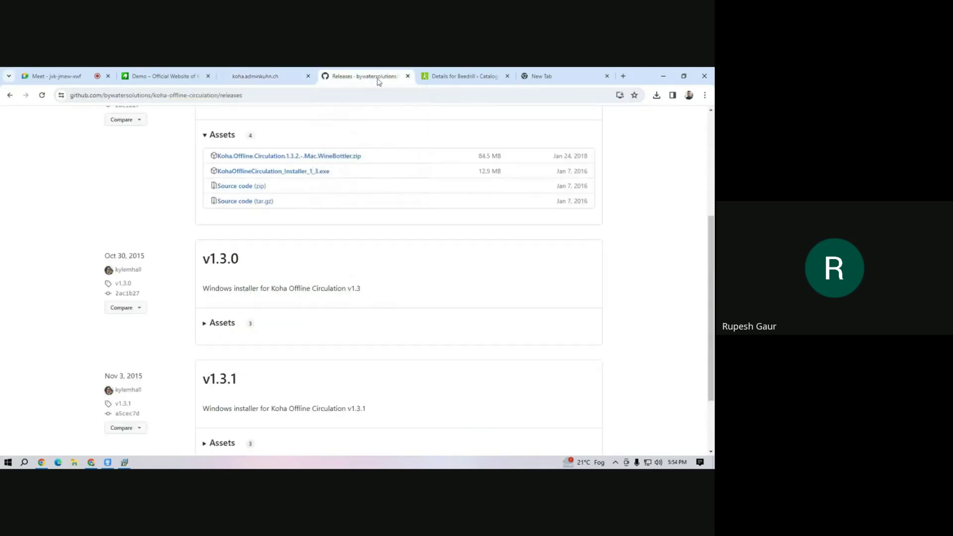
{"action": "left_click", "coordinate": [656, 95]}
Install Koha Offline Circulation 1.3 with default install and Start Menu folders, then finish.
{"action": "left_click", "coordinate": [124, 461]}
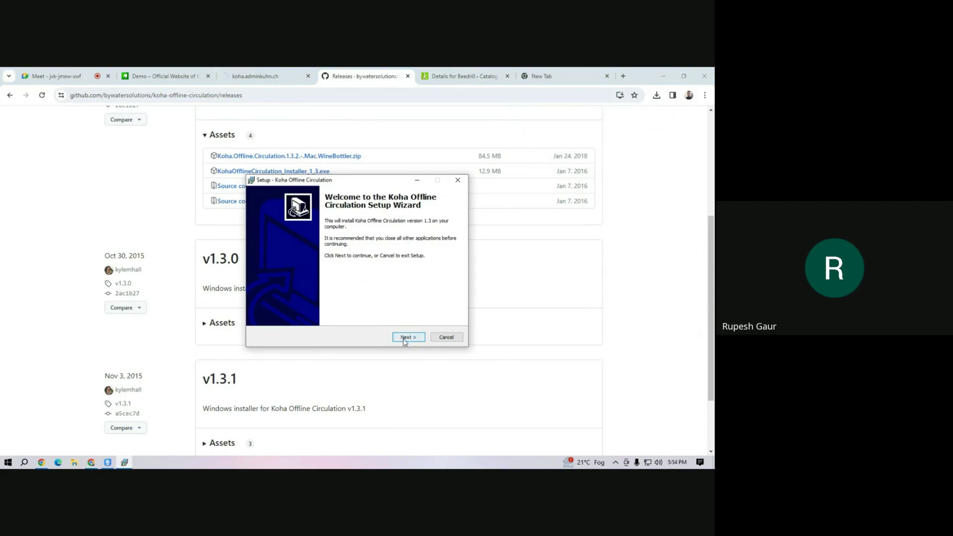
{"action": "left_click", "coordinate": [404, 338]}
{"action": "left_click", "coordinate": [405, 338]}
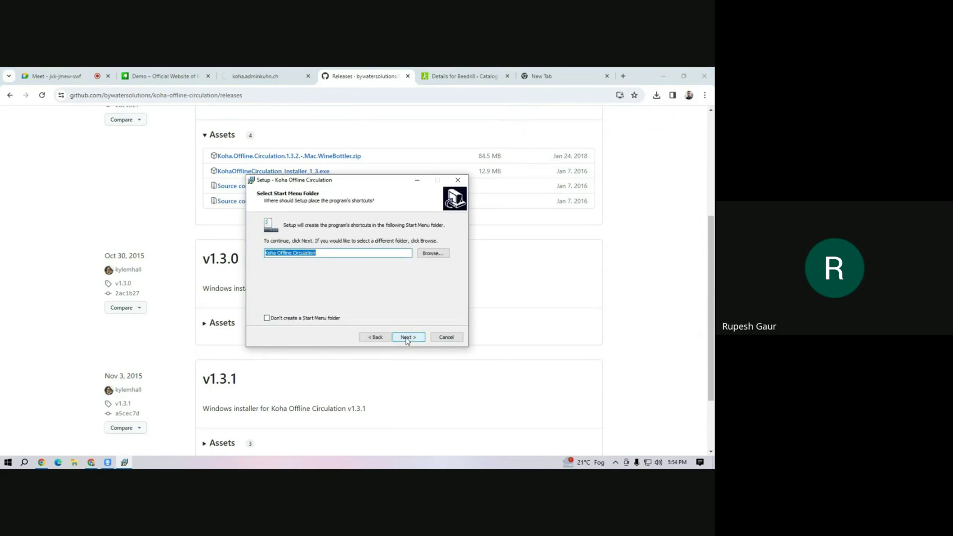
{"action": "left_click", "coordinate": [406, 338]}
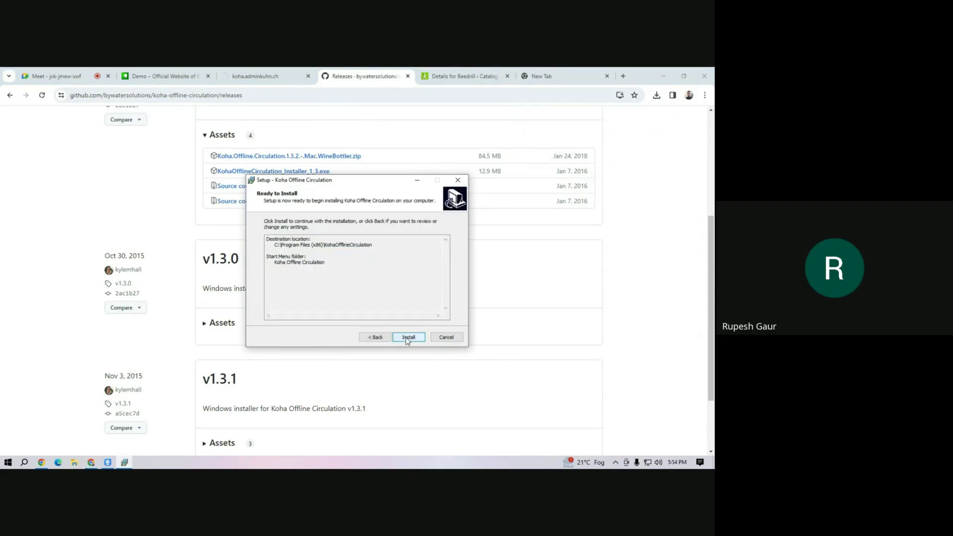
{"action": "left_click", "coordinate": [408, 337]}
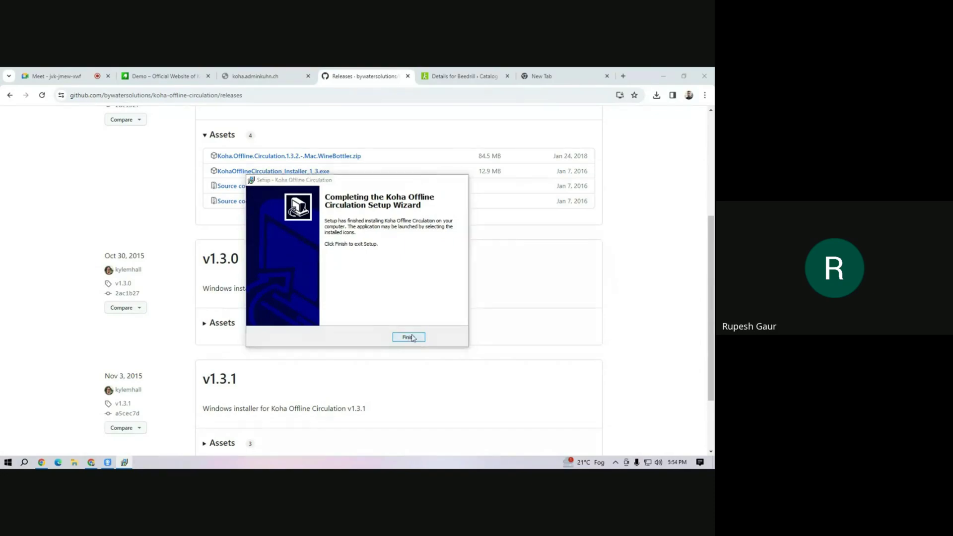
{"action": "left_click", "coordinate": [408, 337]}
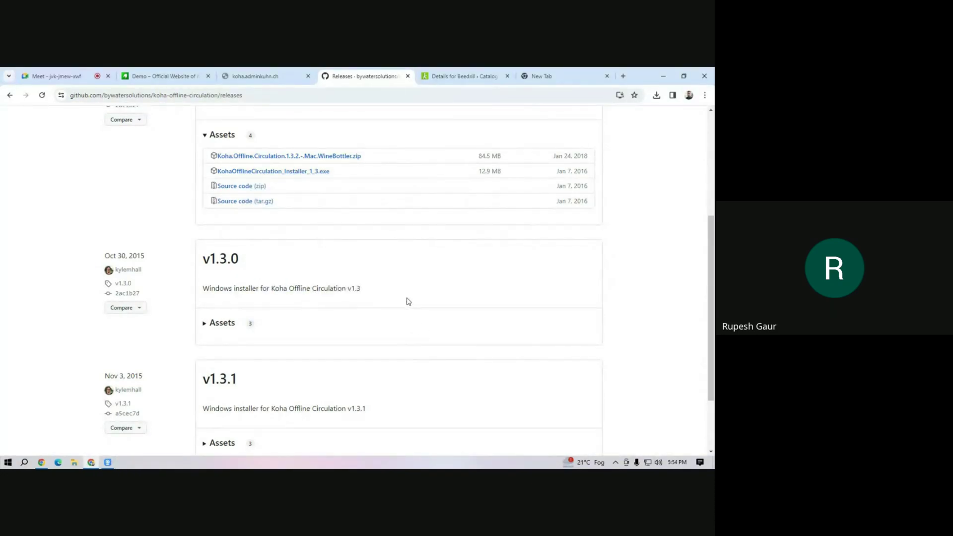
Launch Koha Offline Circulation from its desktop shortcut and restore Chrome from the taskbar.
{"action": "left_click", "coordinate": [659, 77]}
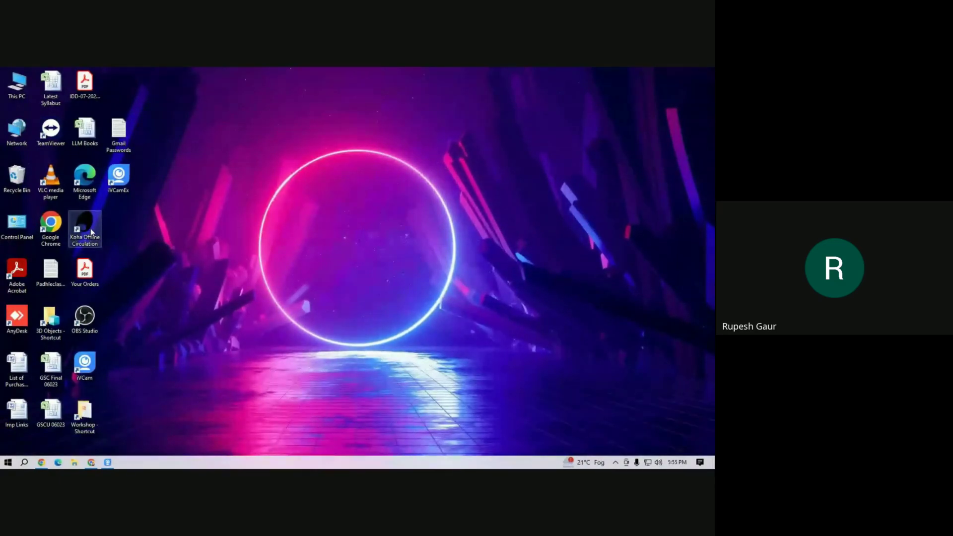
{"action": "left_click", "coordinate": [91, 228]}
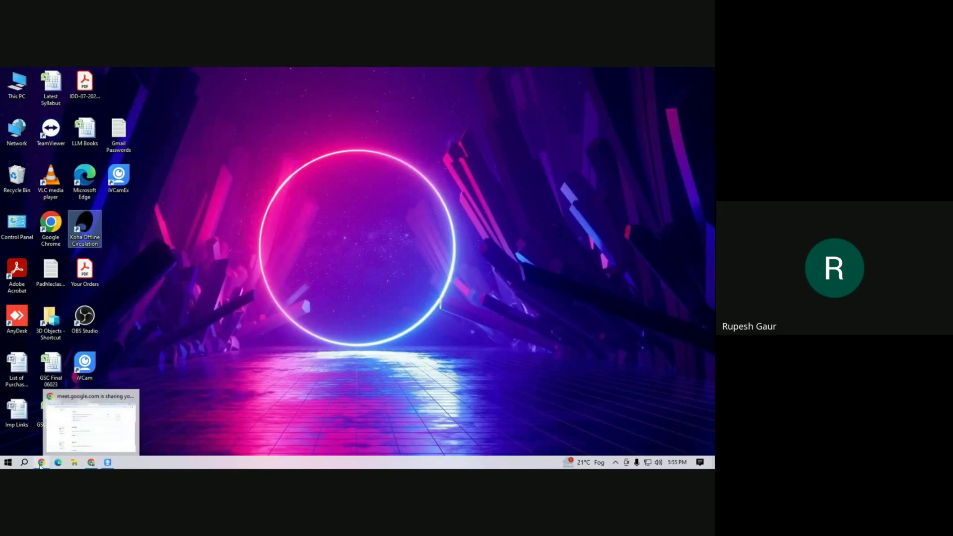
{"action": "left_click", "coordinate": [104, 437]}
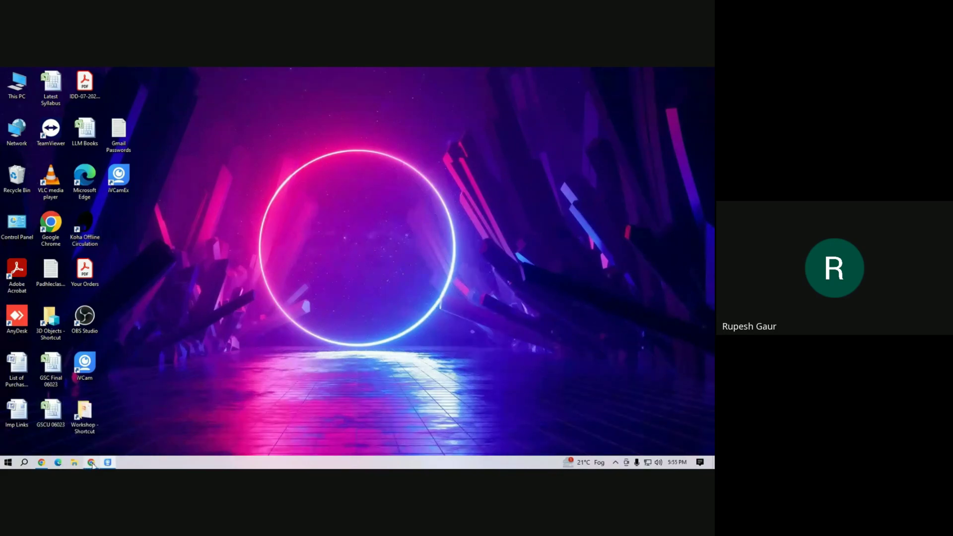
{"action": "mouse_move", "coordinate": [93, 464]}
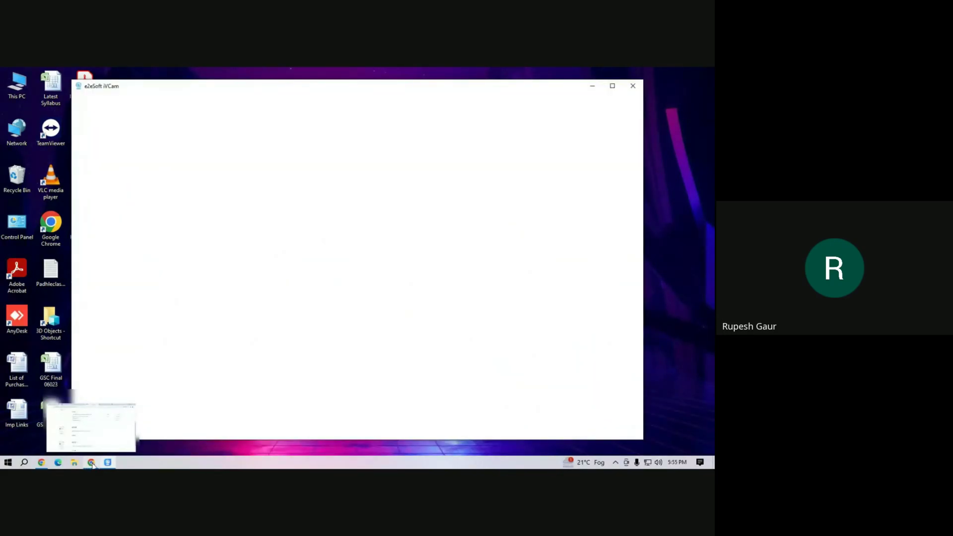
{"action": "left_click", "coordinate": [122, 424]}
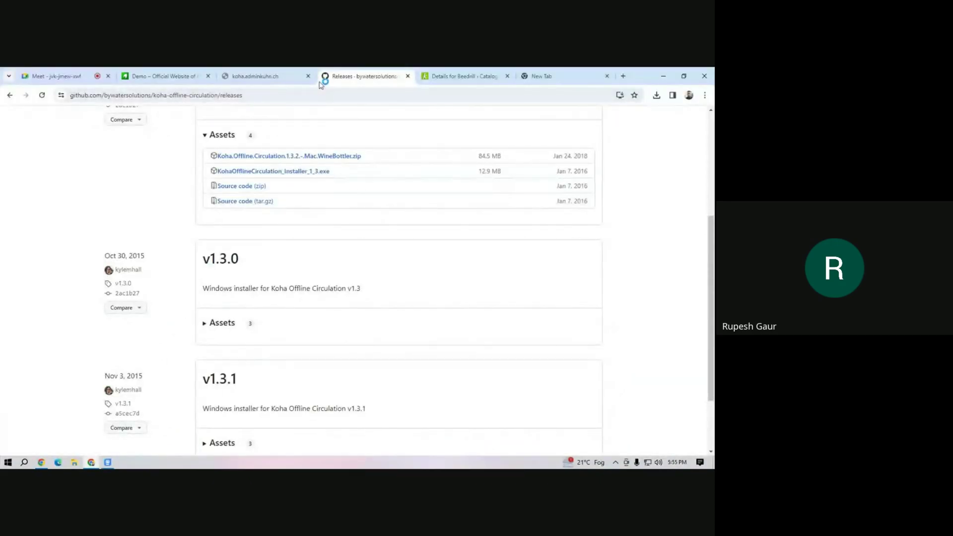
Close the GitHub releases tab and minimize Chrome to reveal Koha Offline Circulation.
{"action": "left_click", "coordinate": [68, 77]}
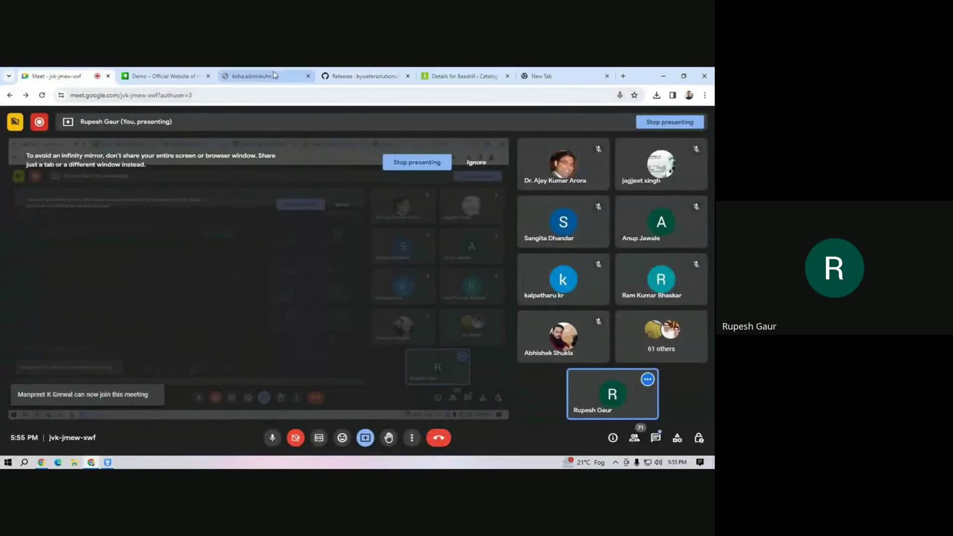
{"action": "left_click", "coordinate": [346, 79]}
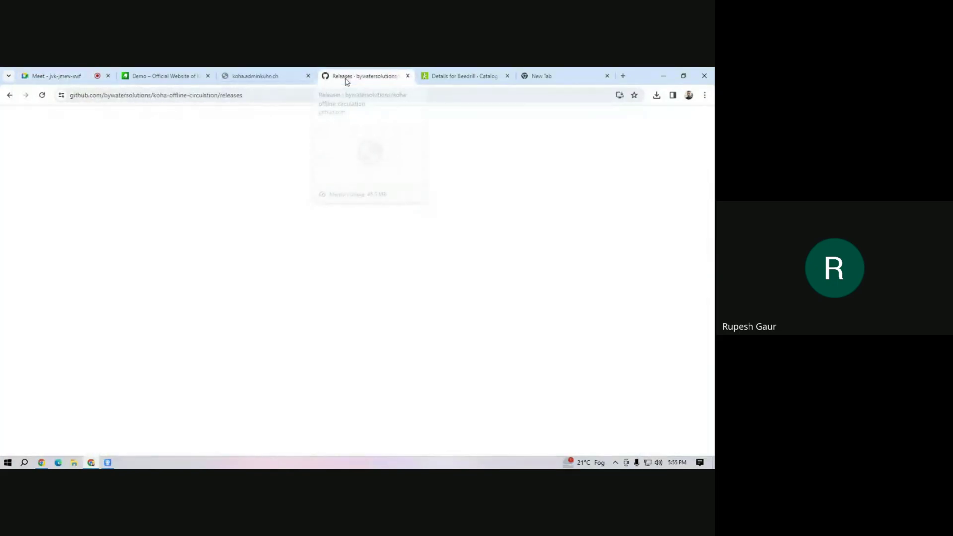
{"action": "left_click", "coordinate": [408, 76]}
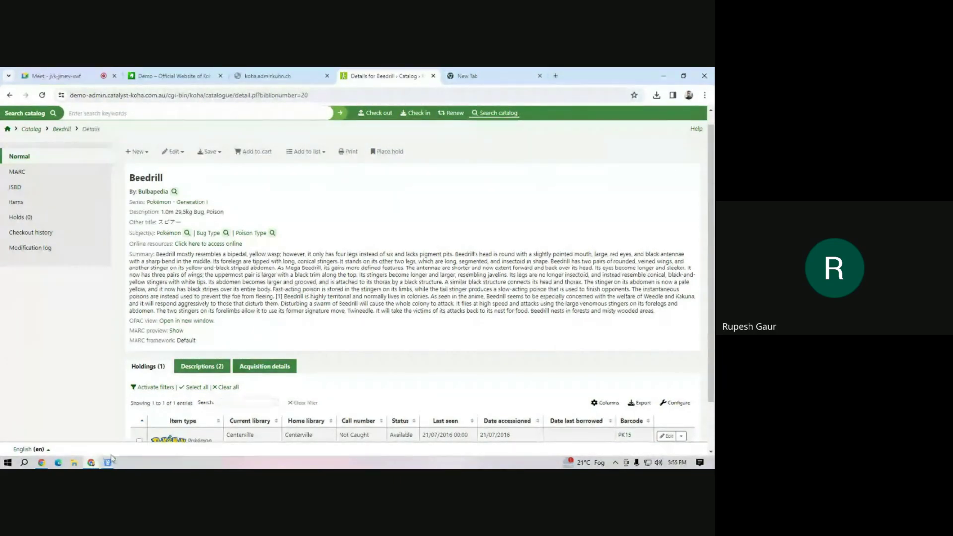
{"action": "left_click", "coordinate": [660, 73]}
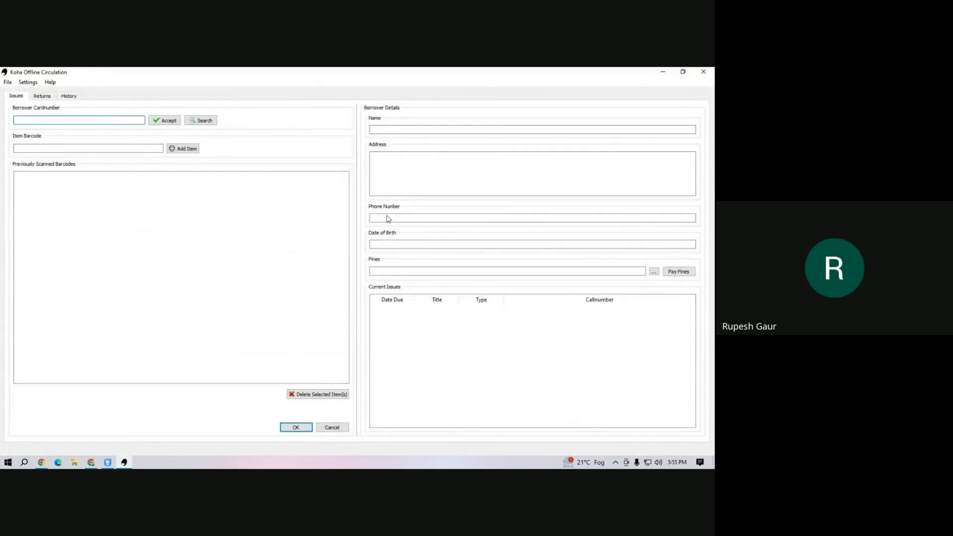
Enter the borrower's card number, add items A100 and A101, and confirm the offline checkout.
{"action": "left_click", "coordinate": [42, 123]}
{"action": "type", "text": "m1"}
{"action": "left_click", "coordinate": [156, 124]}
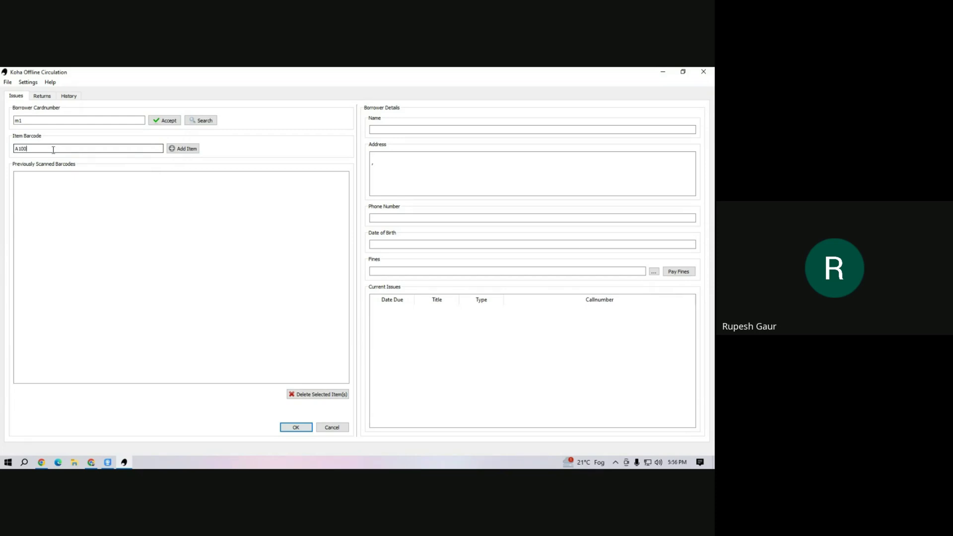
{"action": "left_click", "coordinate": [173, 148]}
{"action": "left_click", "coordinate": [181, 150]}
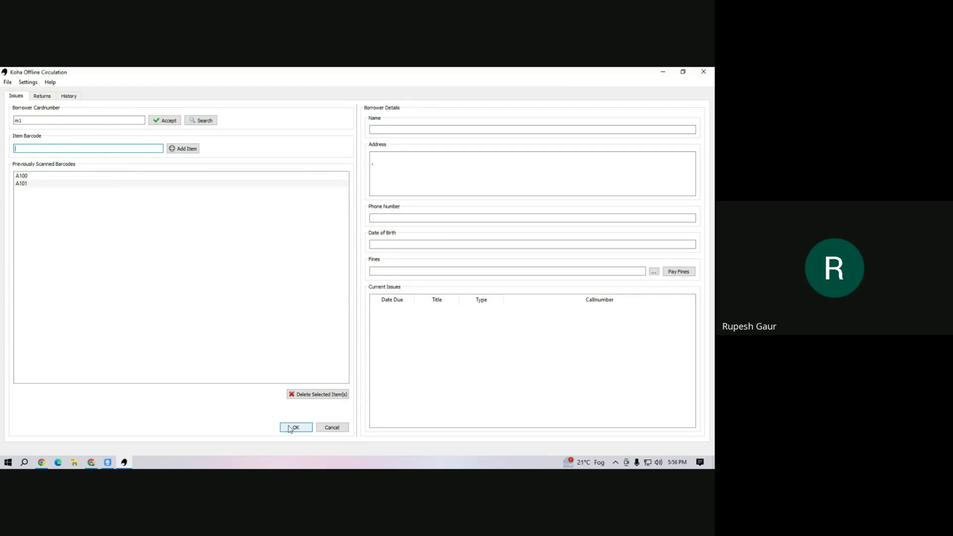
{"action": "left_click", "coordinate": [291, 428]}
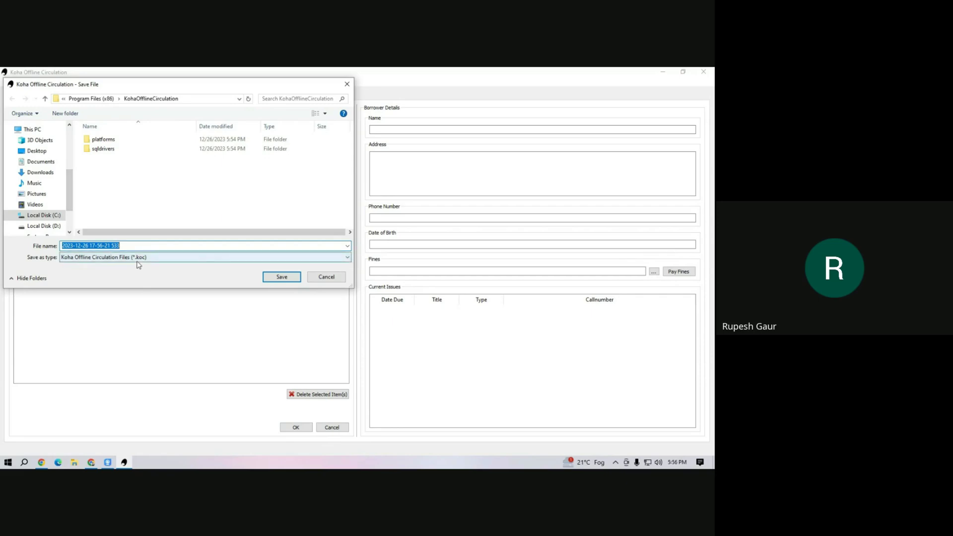
Save the offline checkouts as a .koc file on the Desktop and close Koha Offline Circulation.
{"action": "left_click", "coordinate": [37, 151]}
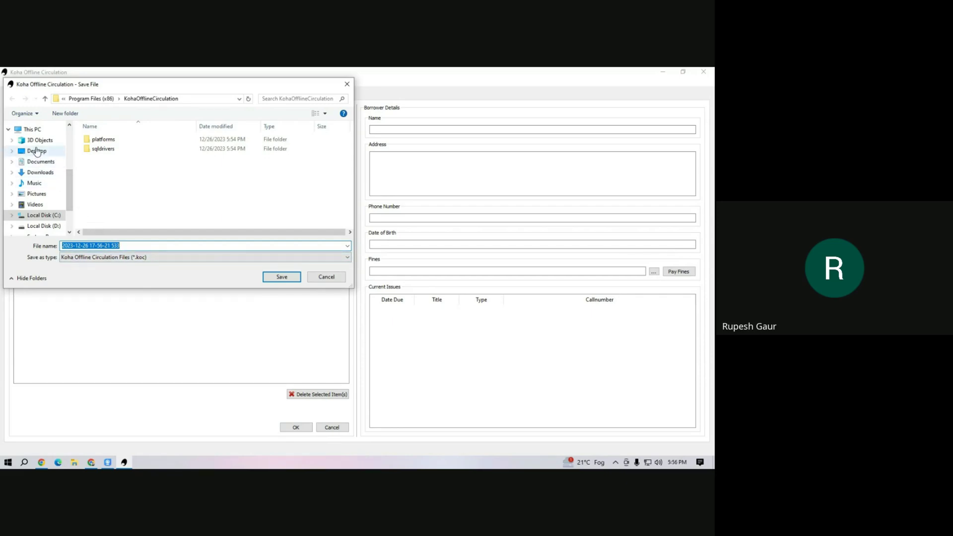
{"action": "left_click", "coordinate": [285, 281]}
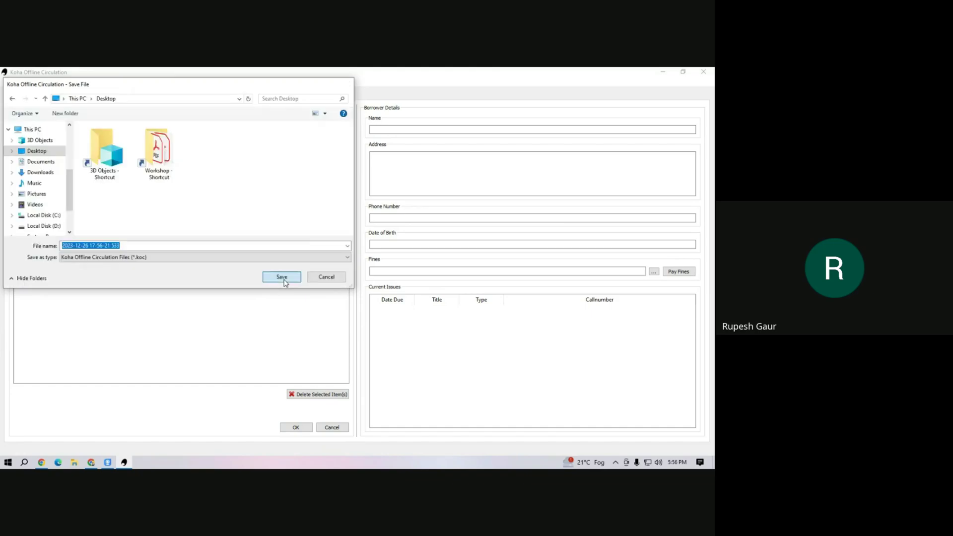
{"action": "left_click", "coordinate": [703, 72]}
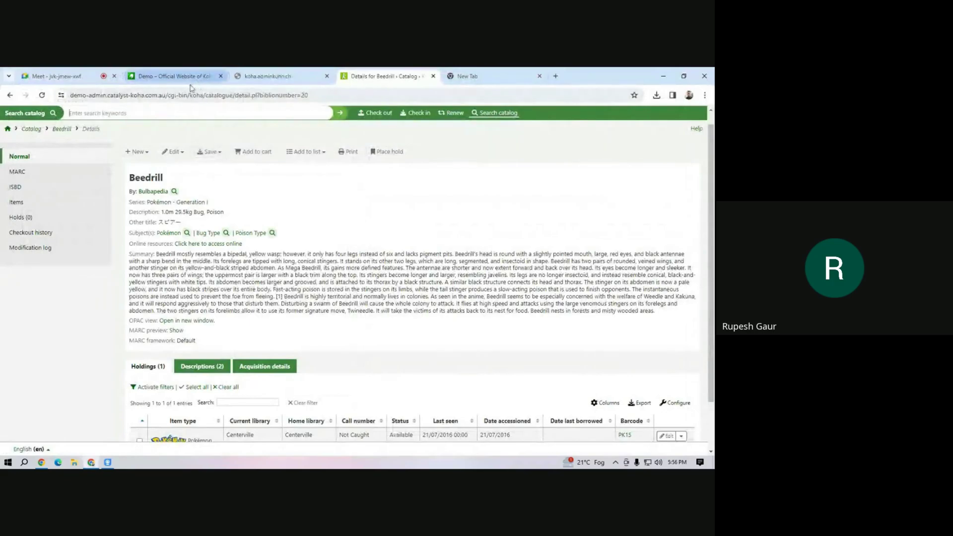
Go from the staff home to Circulation's offline .koc upload page and bring up its file picker.
{"action": "scroll", "coordinate": [169, 236], "scroll_direction": "up", "scroll_amount": 1}
{"action": "left_click", "coordinate": [149, 112]}
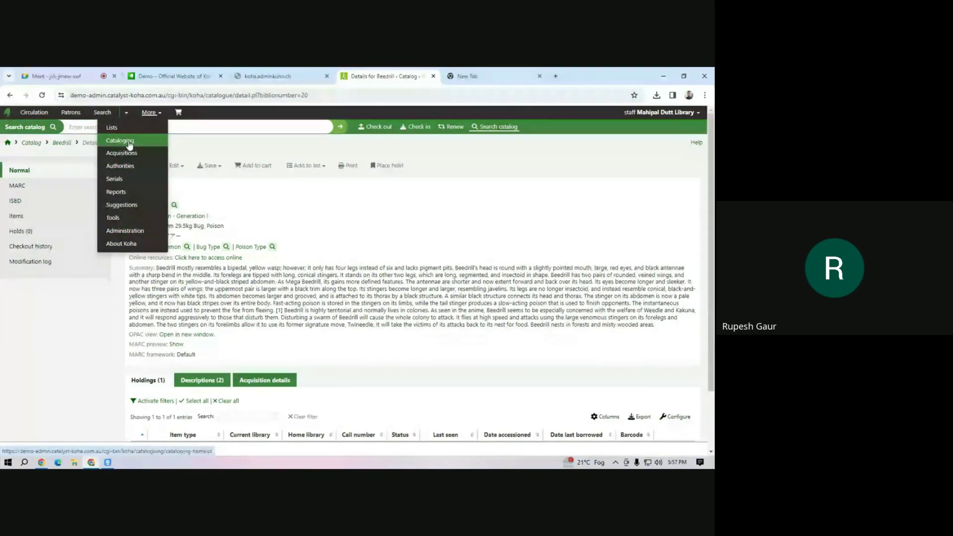
{"action": "left_click", "coordinate": [7, 143]}
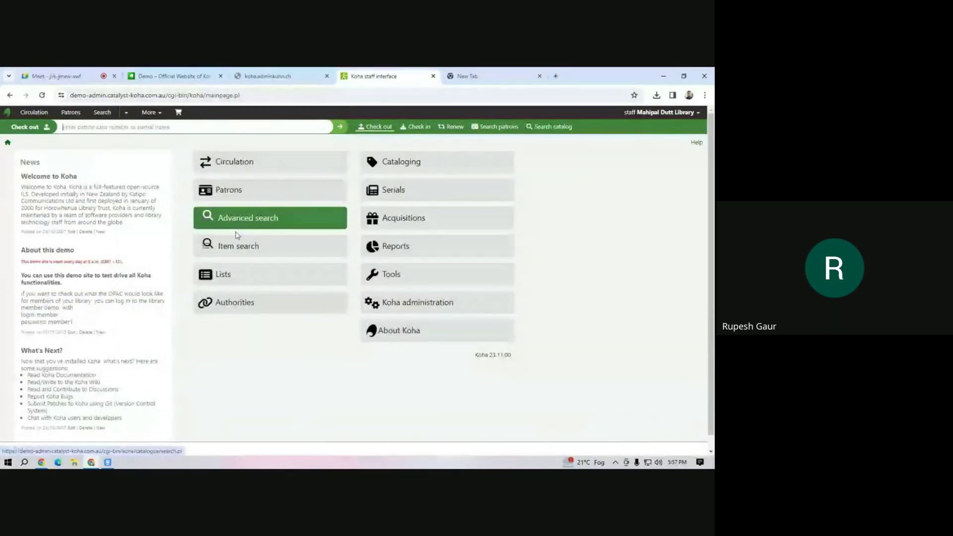
{"action": "left_click", "coordinate": [242, 167]}
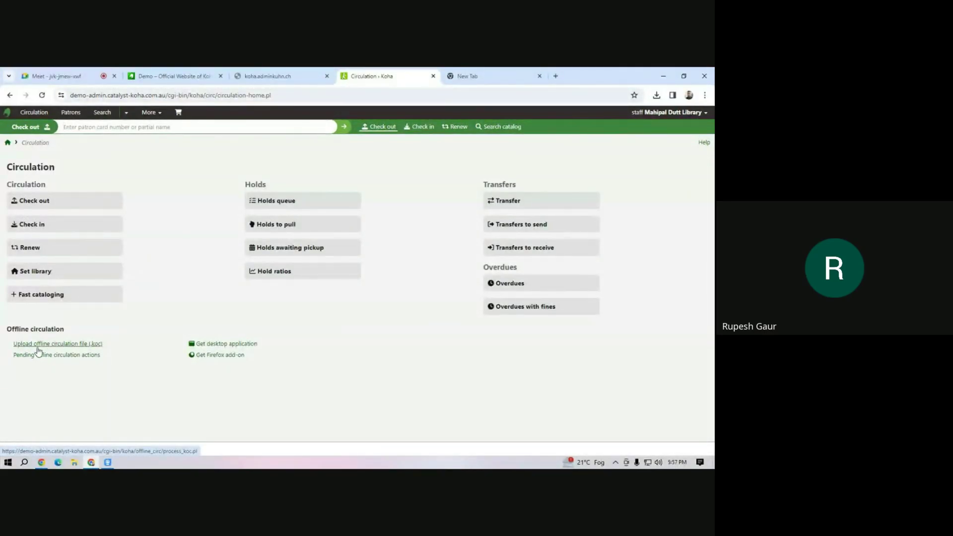
{"action": "left_click", "coordinate": [74, 344]}
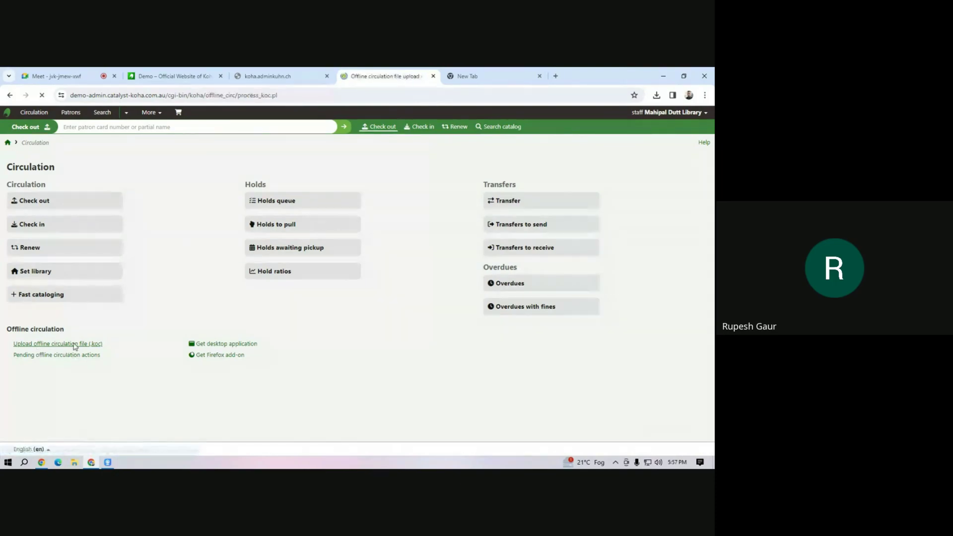
{"action": "left_click", "coordinate": [150, 202]}
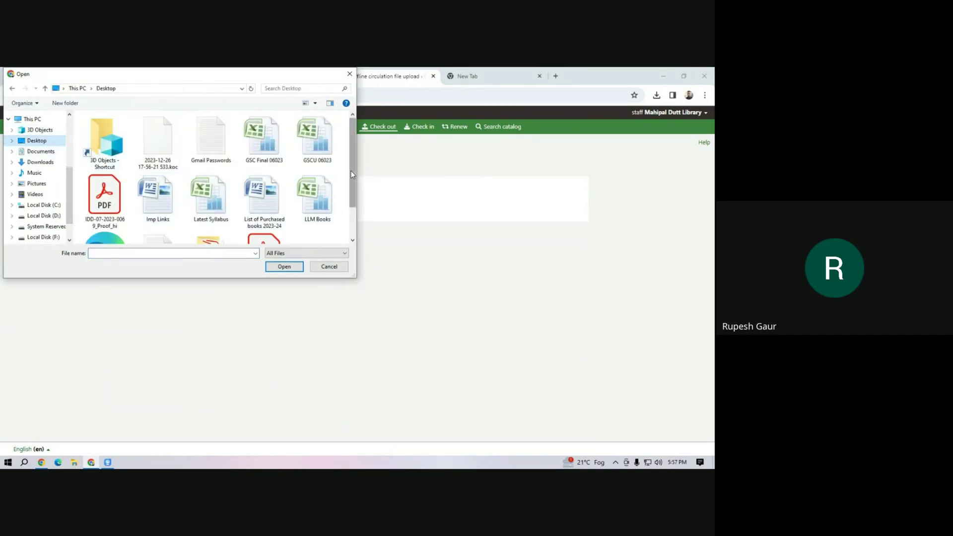
Upload the 2023-12-26 .koc file from the Desktop, queue its transactions, and view the pending actions.
{"action": "scroll", "coordinate": [350, 168], "scroll_direction": "down", "scroll_amount": 1}
{"action": "scroll", "coordinate": [350, 203], "scroll_direction": "up", "scroll_amount": 1}
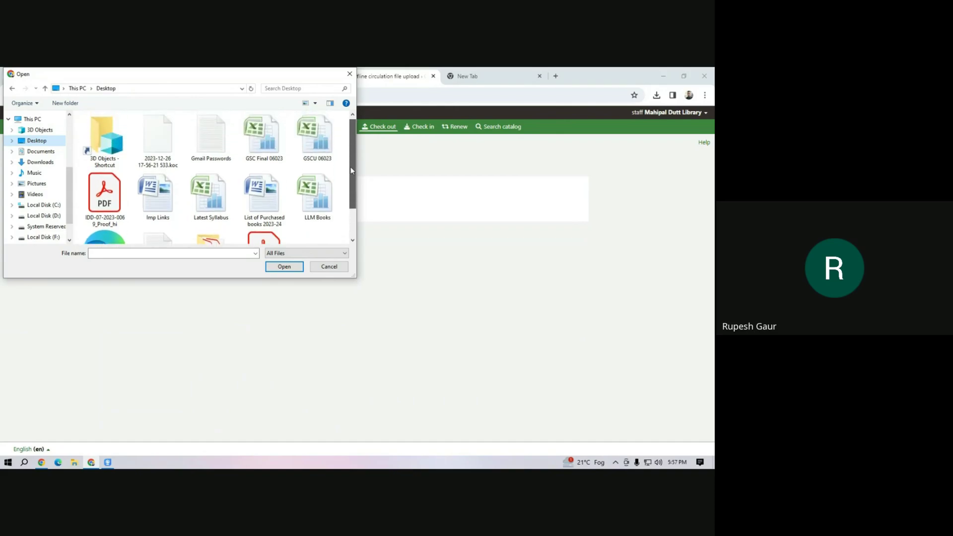
{"action": "left_click", "coordinate": [173, 141]}
{"action": "left_click", "coordinate": [277, 269]}
{"action": "left_click", "coordinate": [151, 238]}
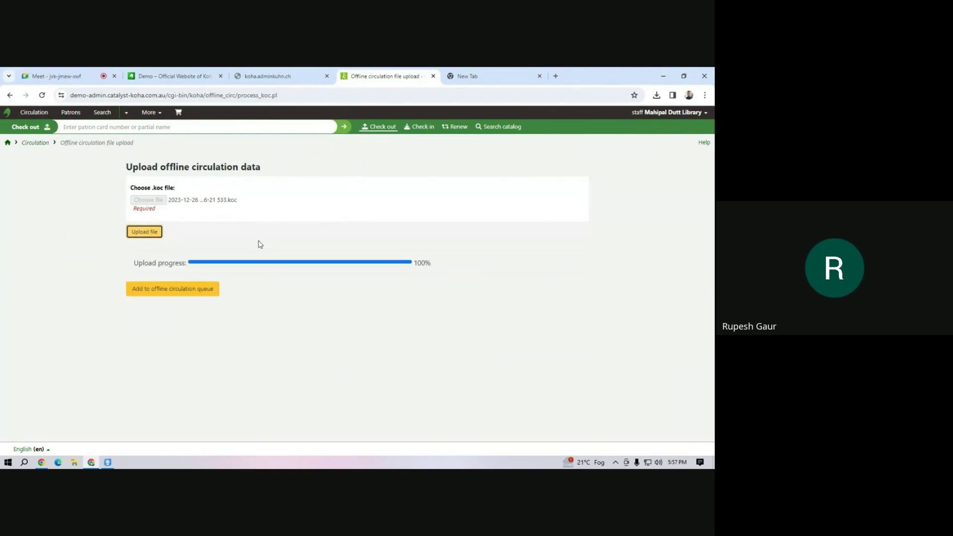
{"action": "left_click", "coordinate": [172, 293]}
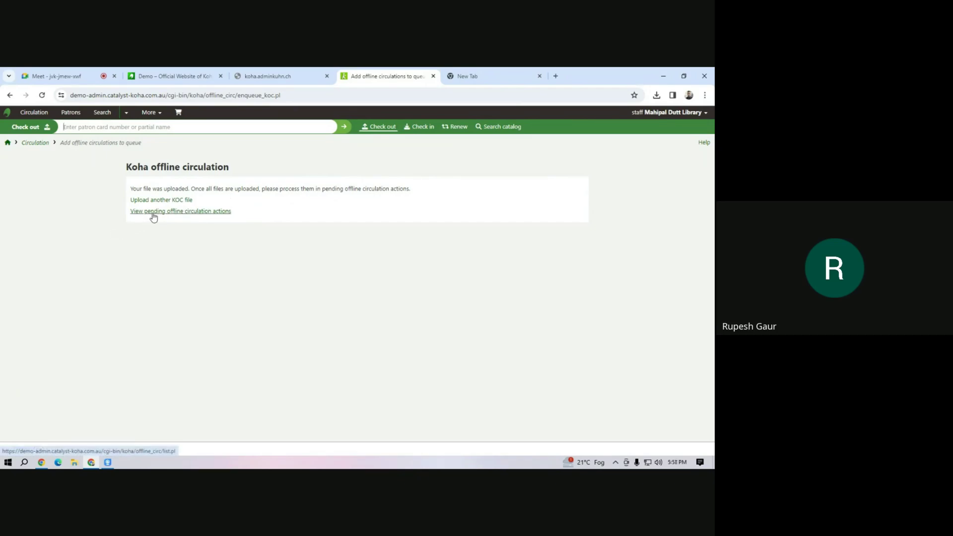
{"action": "left_click", "coordinate": [196, 216]}
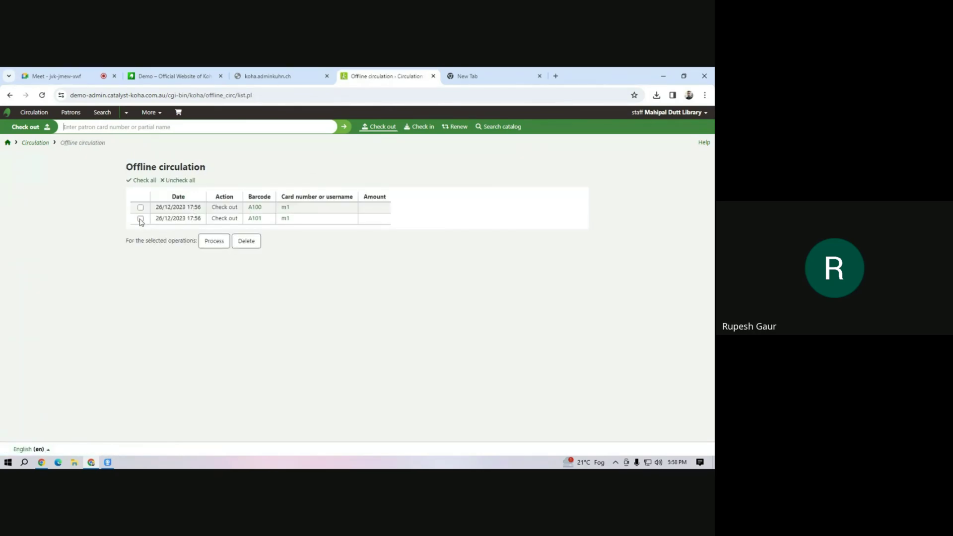
Process the pending A100 and A101 checkouts, then open the borrowing patron's checkouts page.
{"action": "left_click", "coordinate": [141, 209]}
{"action": "left_click", "coordinate": [141, 220]}
{"action": "left_click", "coordinate": [215, 247]}
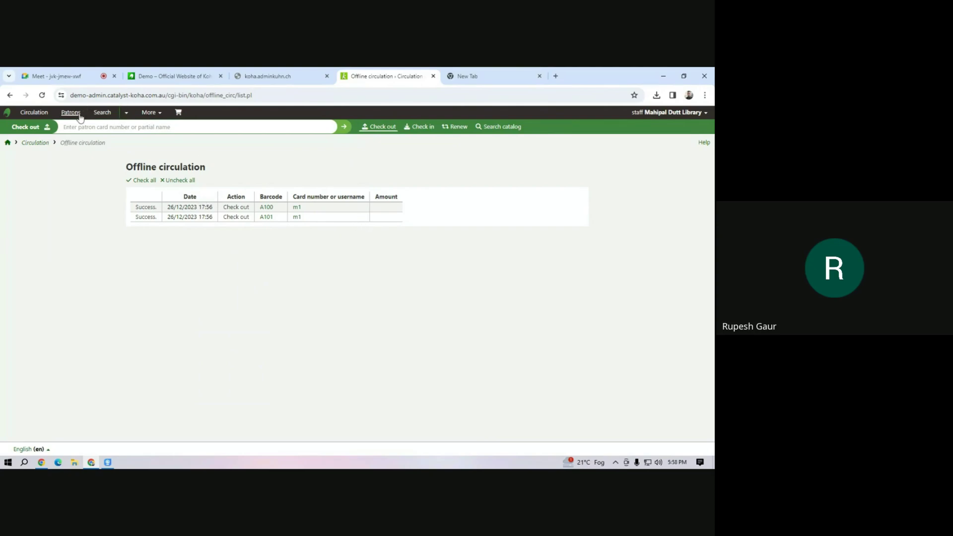
{"action": "type", "text": "m1"}
{"action": "left_click", "coordinate": [93, 144]}
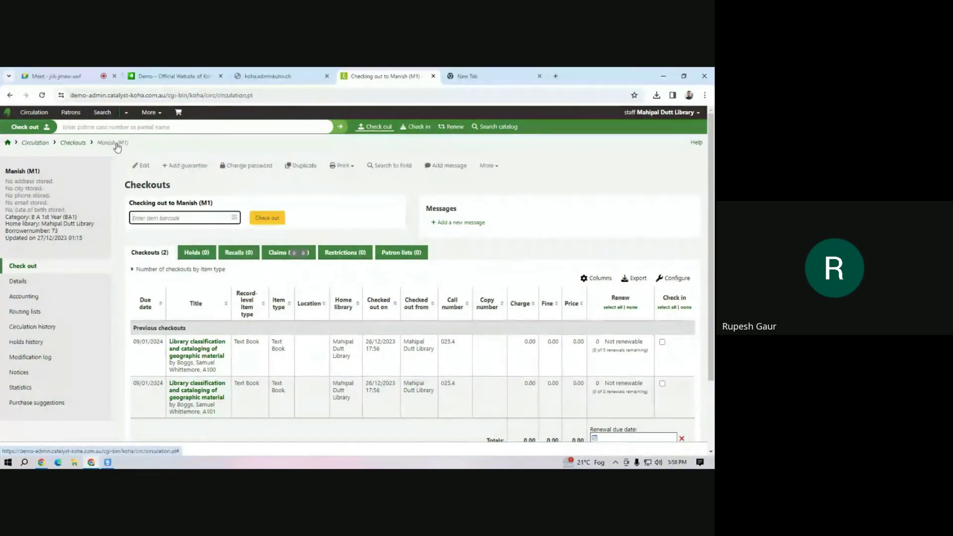
Switch from Koha to the Google Meet call tab.
{"action": "left_click", "coordinate": [72, 73]}
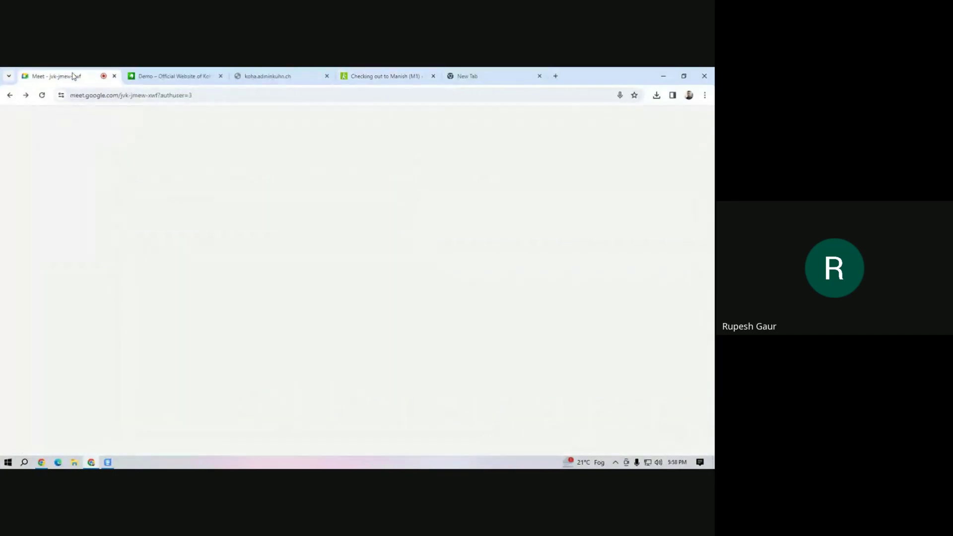
Read the participants' questions in the Meet chat, then return to the patron's checkouts in Koha.
{"action": "left_click", "coordinate": [153, 76]}
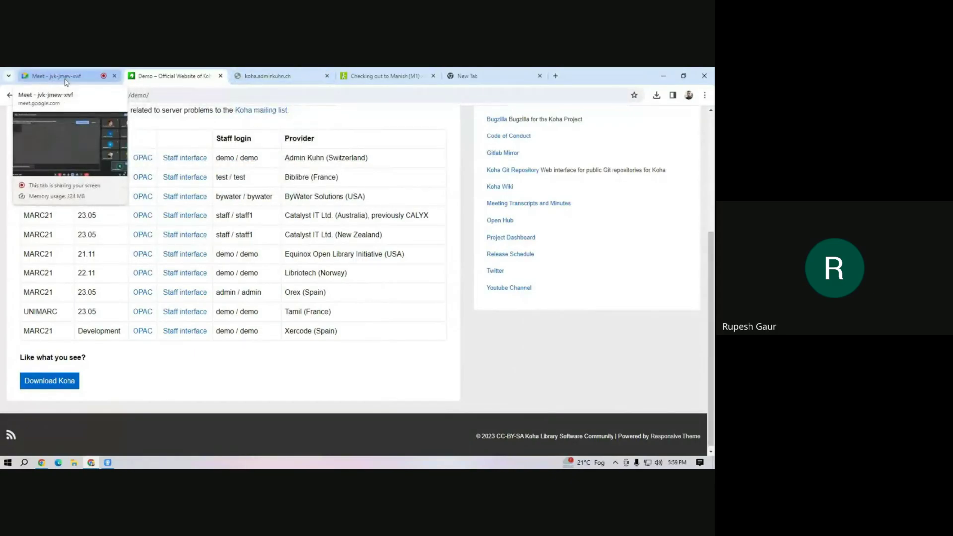
{"action": "left_click", "coordinate": [66, 78]}
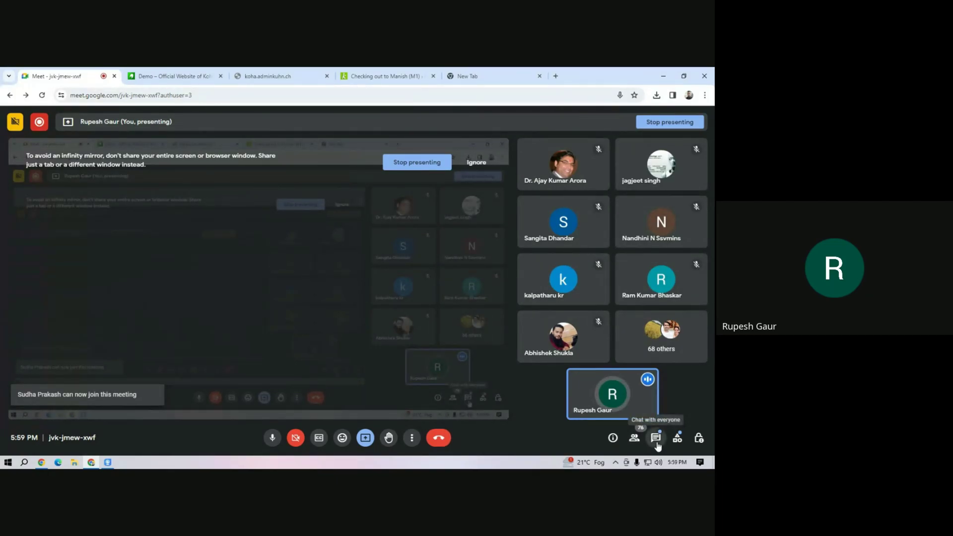
{"action": "left_click", "coordinate": [656, 438]}
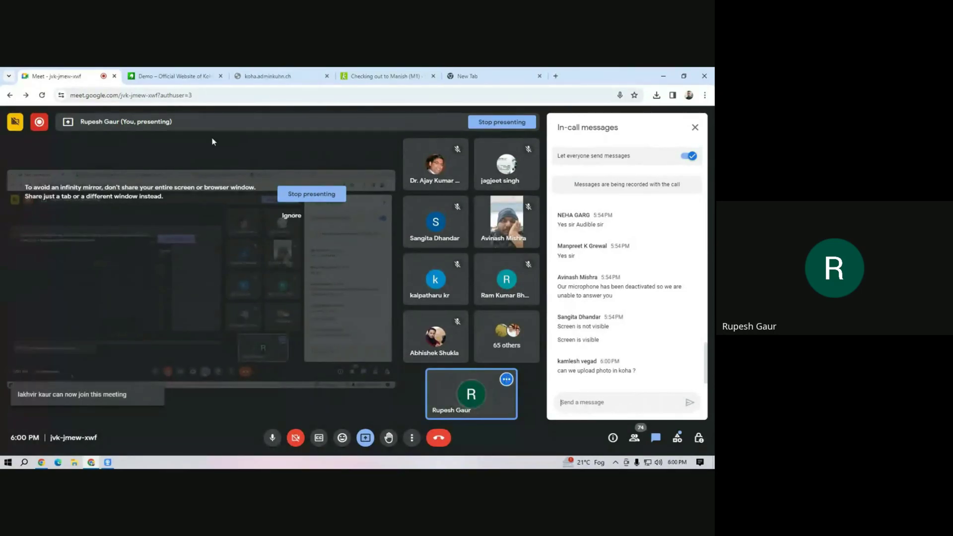
{"action": "left_click", "coordinate": [360, 76]}
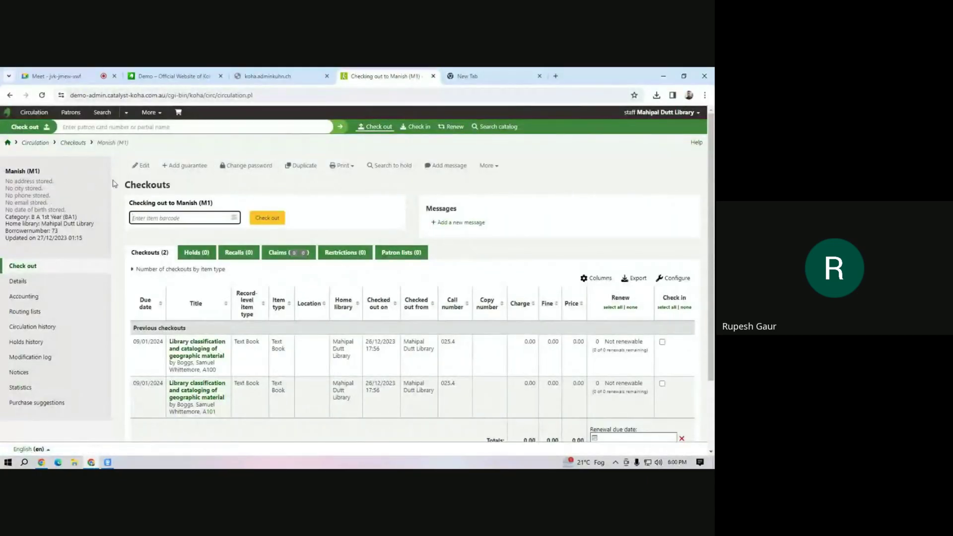
Change the patronimages system preference under Patrons to Allow and save the Patrons preferences.
{"action": "left_click", "coordinate": [157, 116]}
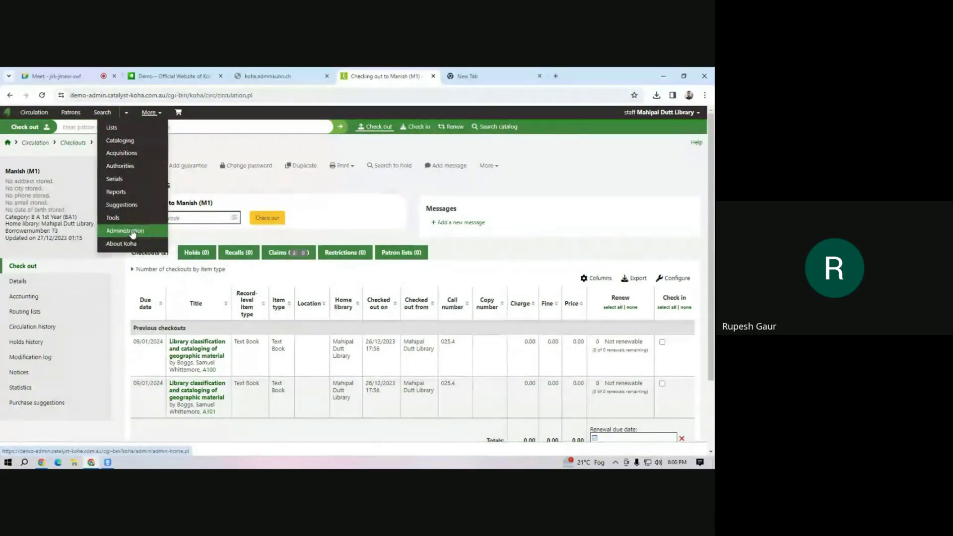
{"action": "left_click", "coordinate": [125, 244]}
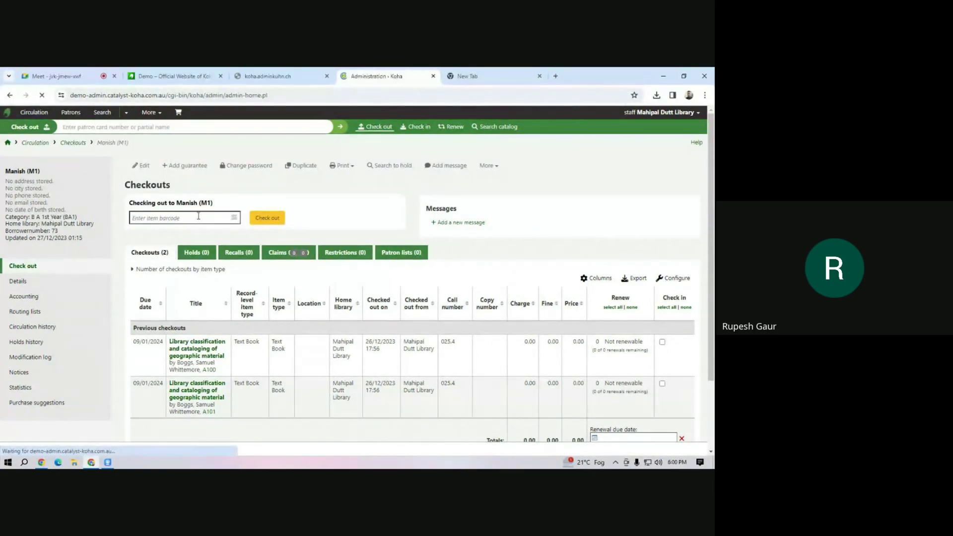
{"action": "scroll", "coordinate": [151, 411], "scroll_direction": "down", "scroll_amount": 1}
{"action": "scroll", "coordinate": [151, 411], "scroll_direction": "down", "scroll_amount": 3}
{"action": "scroll", "coordinate": [152, 377], "scroll_direction": "up", "scroll_amount": 5}
{"action": "left_click", "coordinate": [152, 288]}
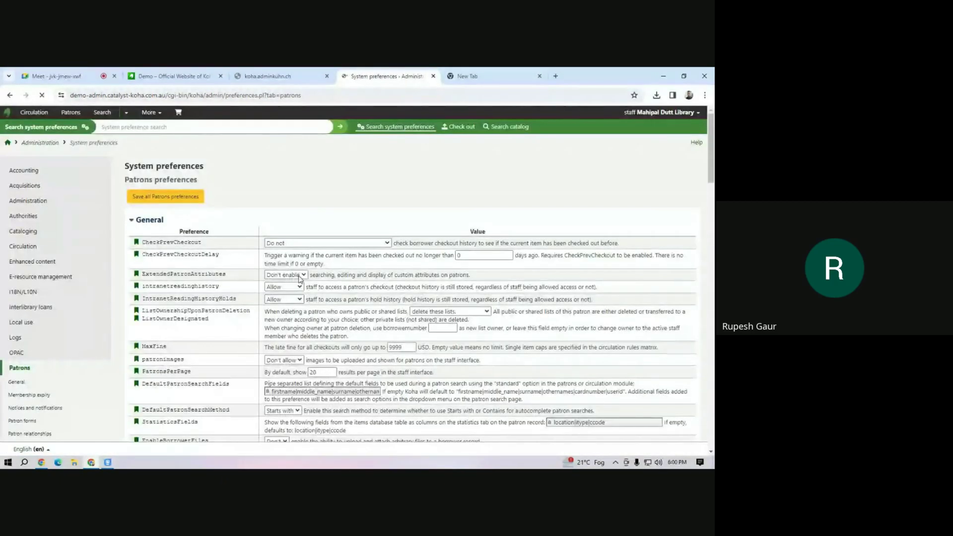
{"action": "scroll", "coordinate": [300, 279], "scroll_direction": "down", "scroll_amount": 5}
{"action": "scroll", "coordinate": [300, 280], "scroll_direction": "up", "scroll_amount": 3}
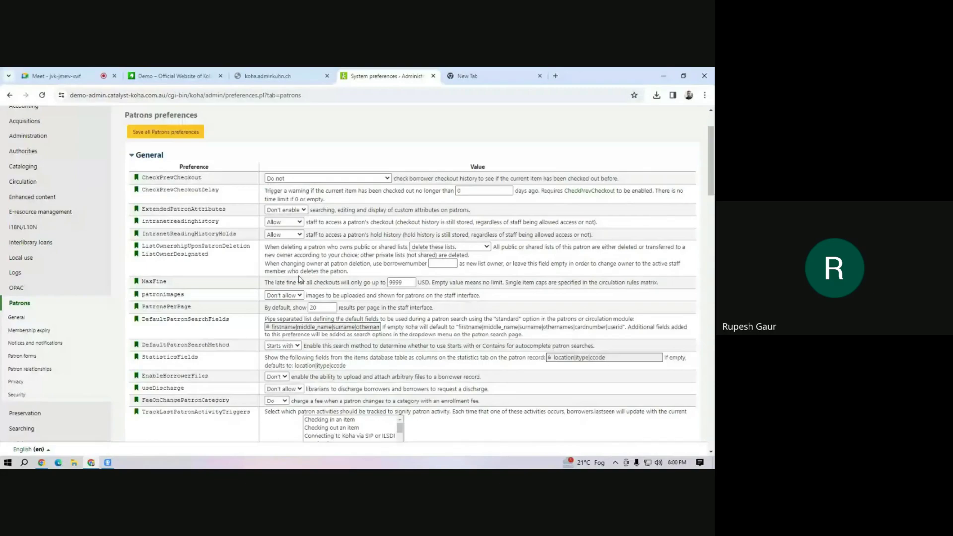
{"action": "scroll", "coordinate": [232, 349], "scroll_direction": "down", "scroll_amount": 3}
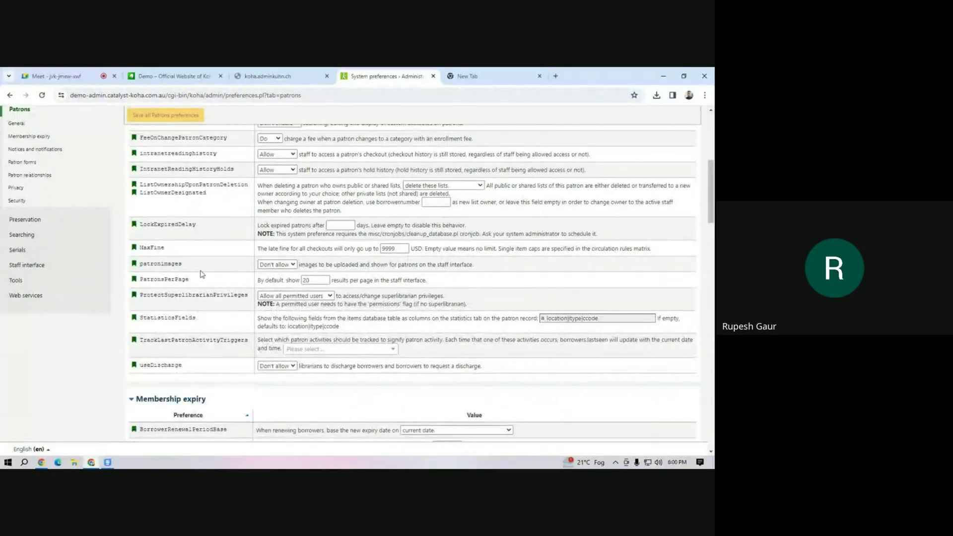
{"action": "left_click", "coordinate": [290, 266]}
{"action": "left_click", "coordinate": [274, 281]}
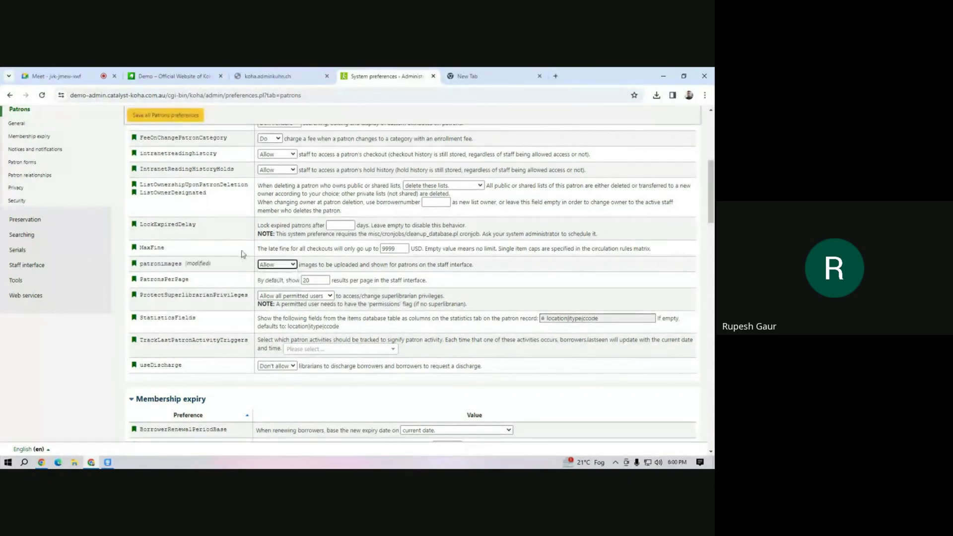
{"action": "left_click", "coordinate": [166, 115]}
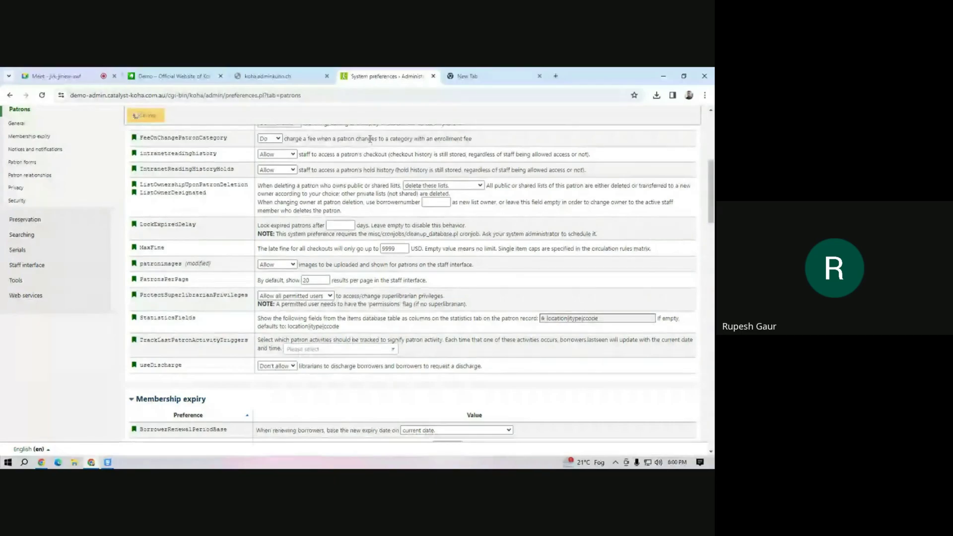
{"action": "scroll", "coordinate": [280, 119], "scroll_direction": "up", "scroll_amount": 5}
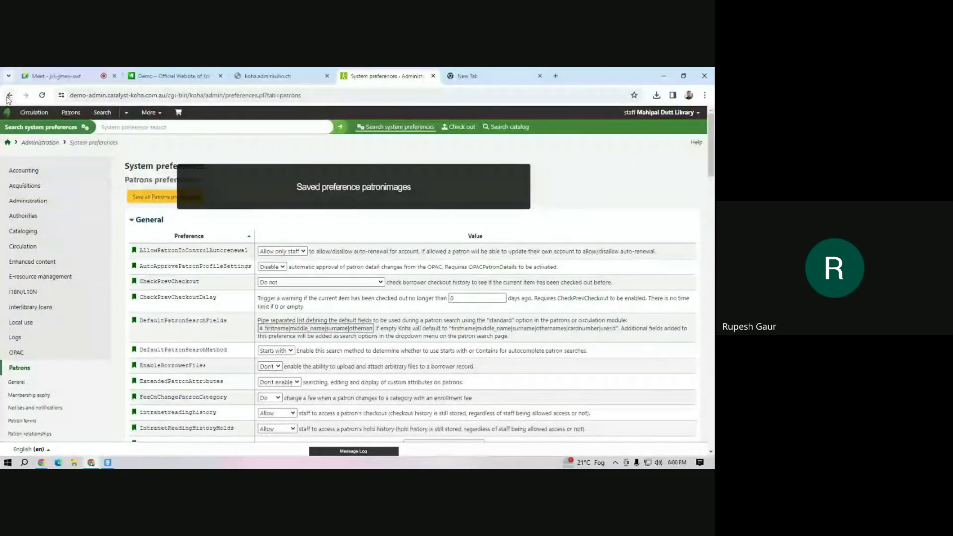
Look up the patron through the header's Check out search.
{"action": "left_click", "coordinate": [471, 130]}
{"action": "type", "text": "m1"}
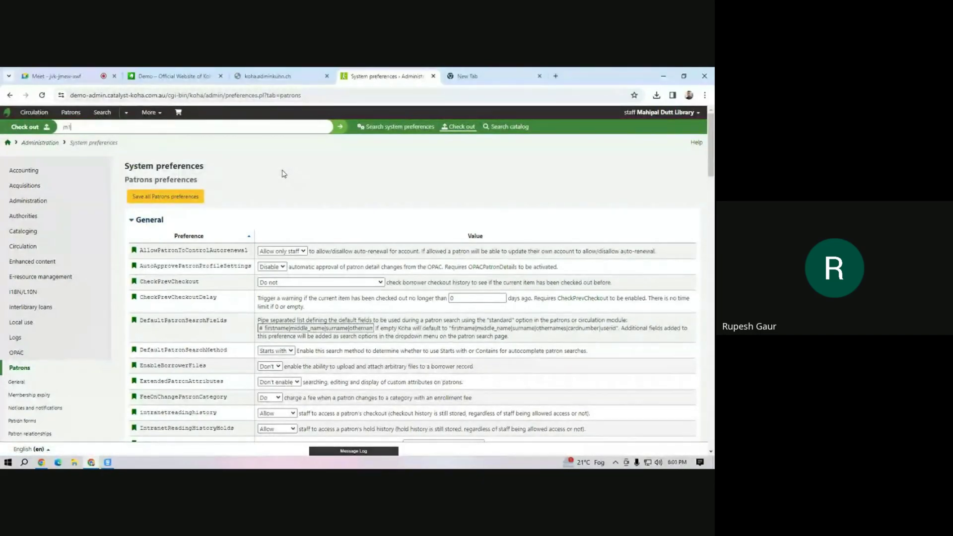
{"action": "key", "text": "Return"}
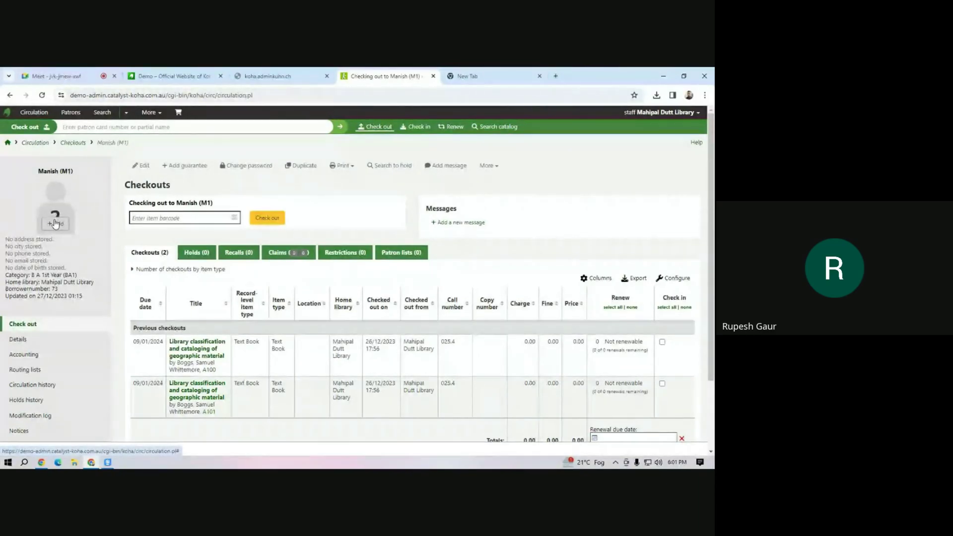
Try adding a patron photo, block the camera, cancel the file choice, and close the photo dialog.
{"action": "left_click", "coordinate": [56, 223]}
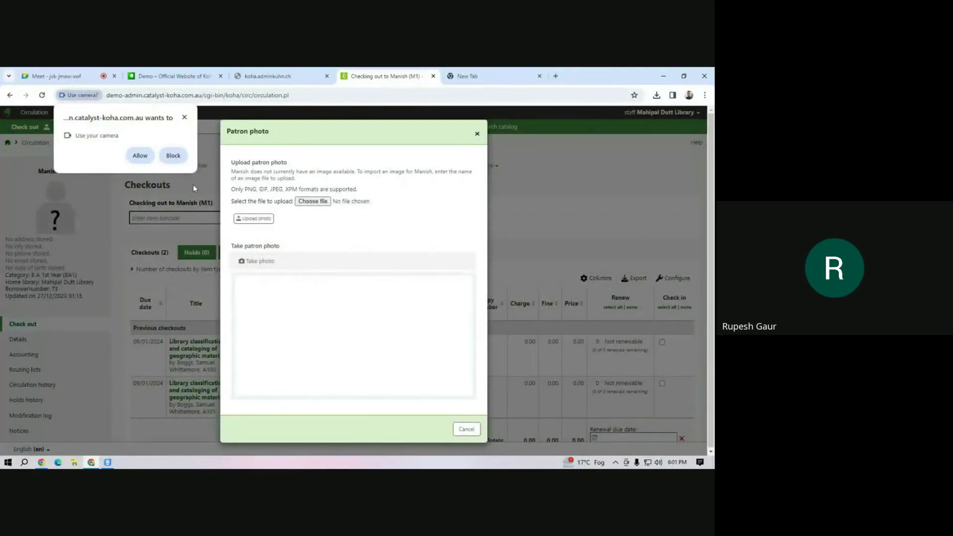
{"action": "left_click", "coordinate": [174, 156]}
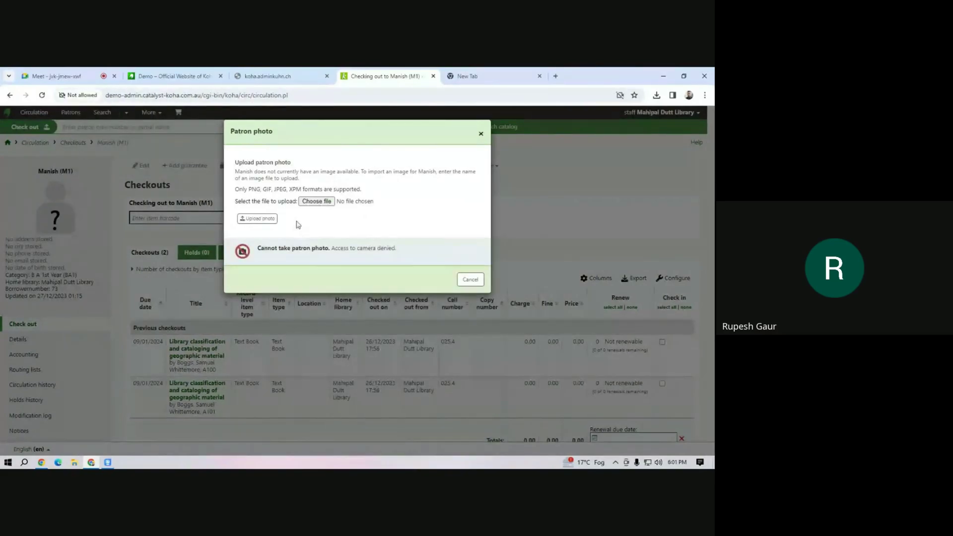
{"action": "left_click", "coordinate": [321, 204]}
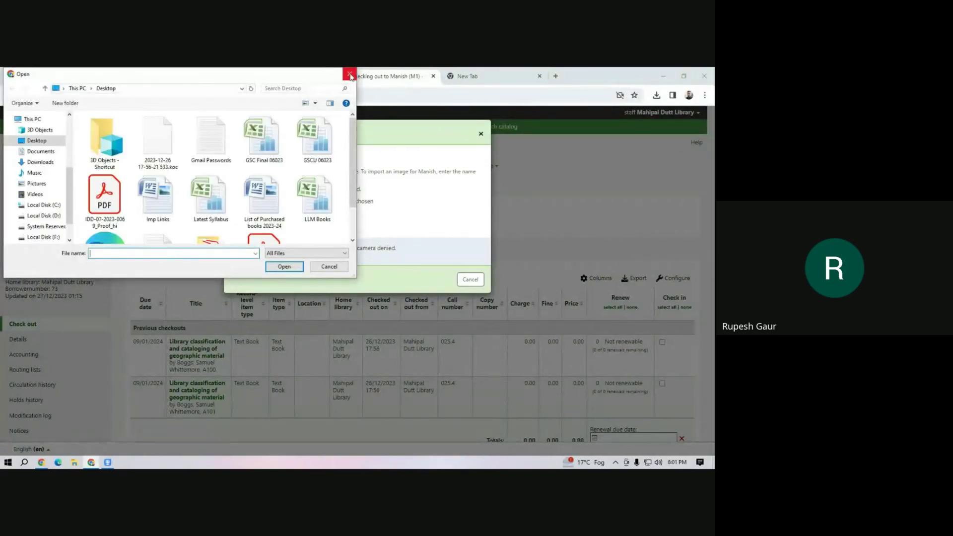
{"action": "left_click", "coordinate": [350, 77]}
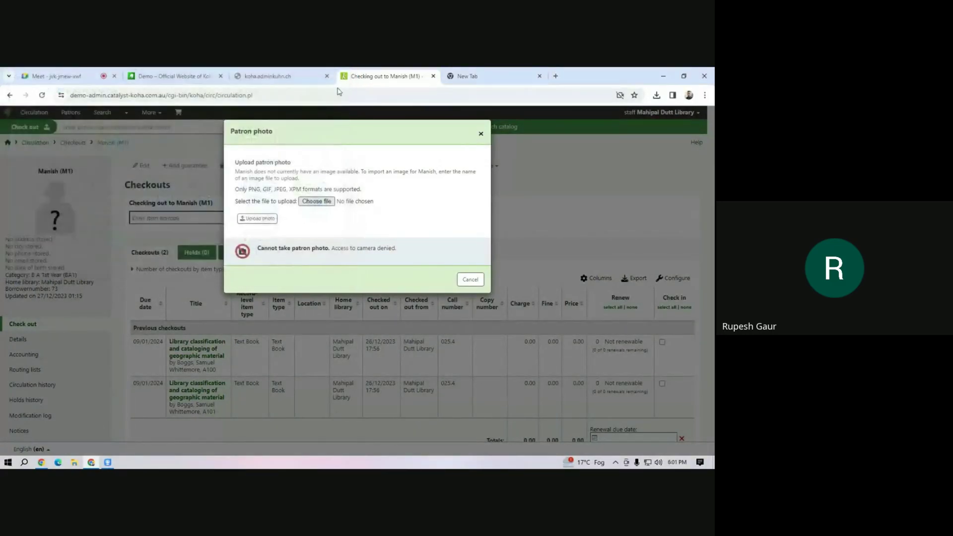
{"action": "left_click", "coordinate": [481, 134]}
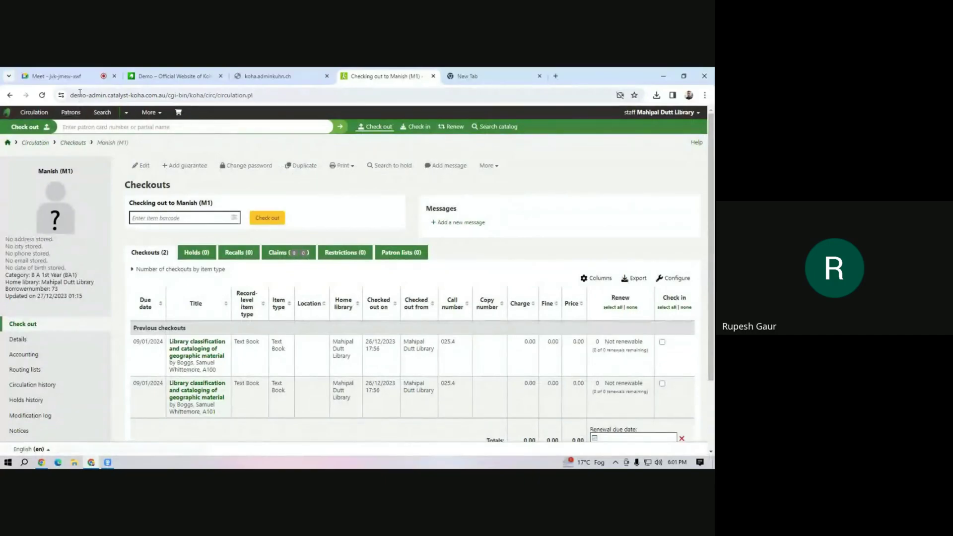
{"action": "left_click", "coordinate": [74, 76]}
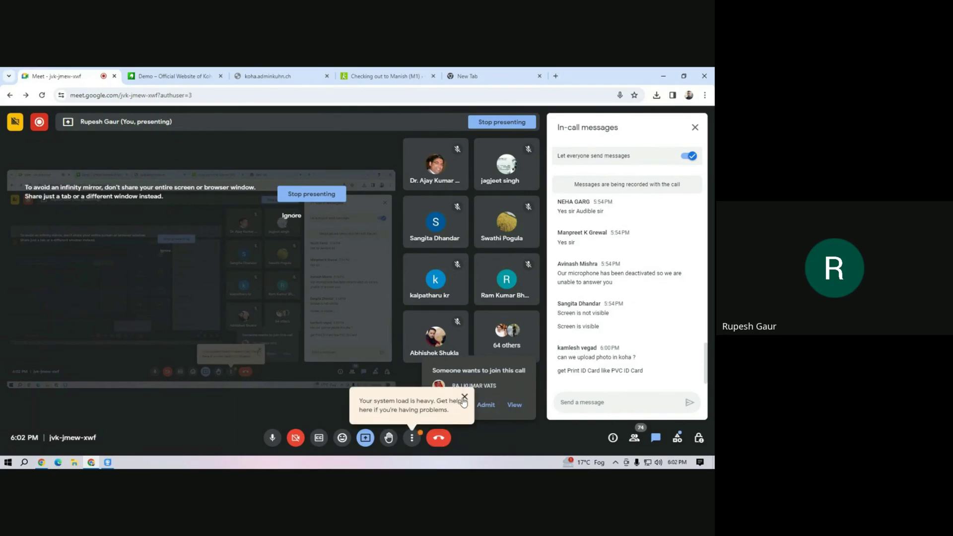
Dismiss the system-load notice, admit the waiting person, review raised hands, and reopen the chat.
{"action": "left_click", "coordinate": [464, 397]}
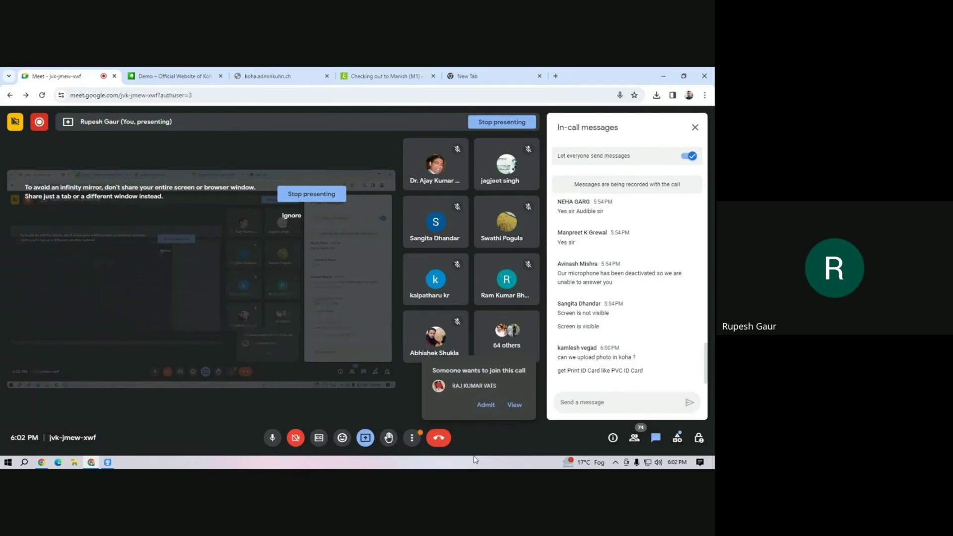
{"action": "left_click", "coordinate": [484, 406]}
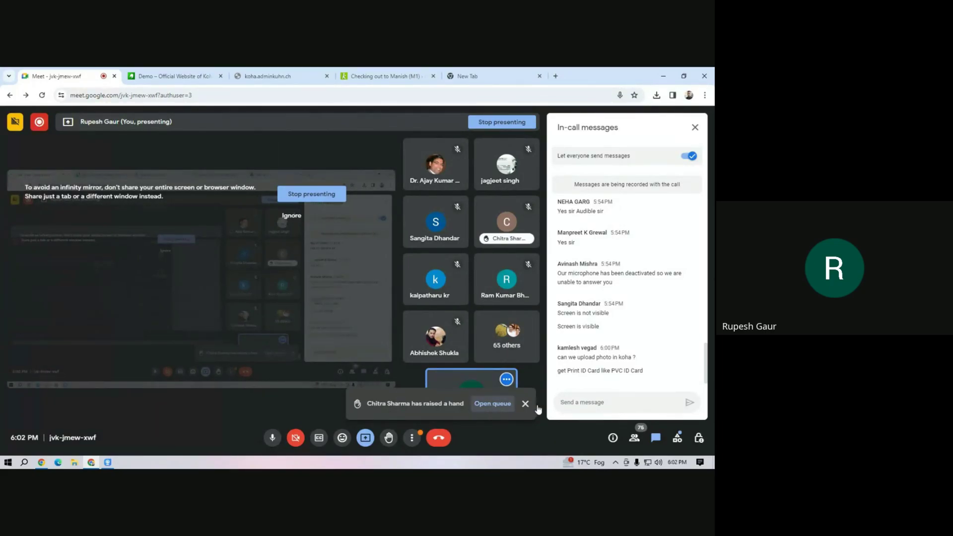
{"action": "left_click", "coordinate": [492, 404]}
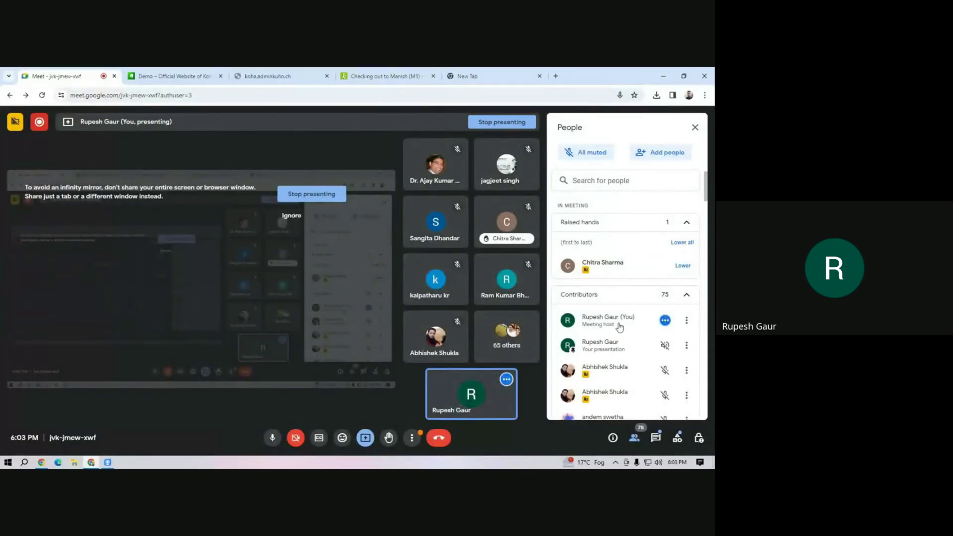
{"action": "scroll", "coordinate": [595, 355], "scroll_direction": "down", "scroll_amount": 15}
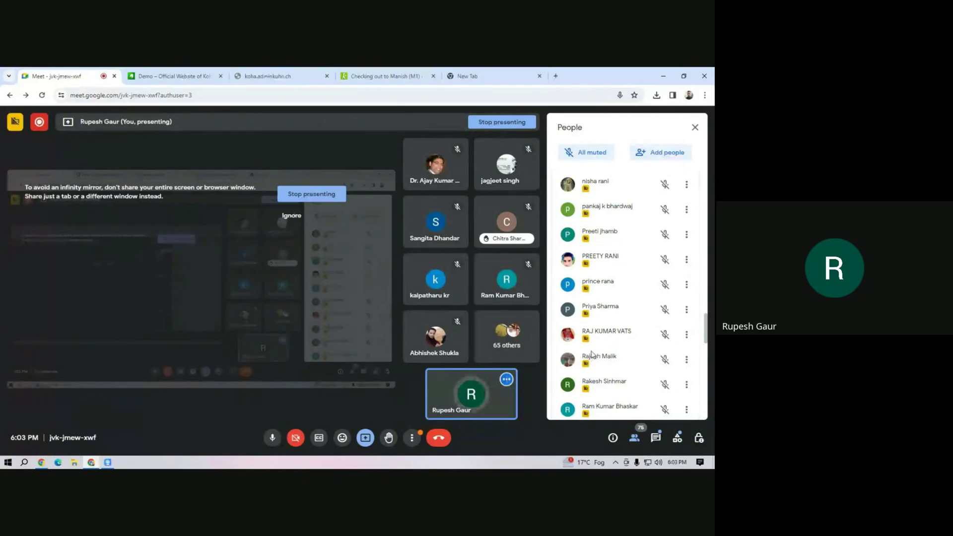
{"action": "scroll", "coordinate": [626, 326], "scroll_direction": "up", "scroll_amount": 15}
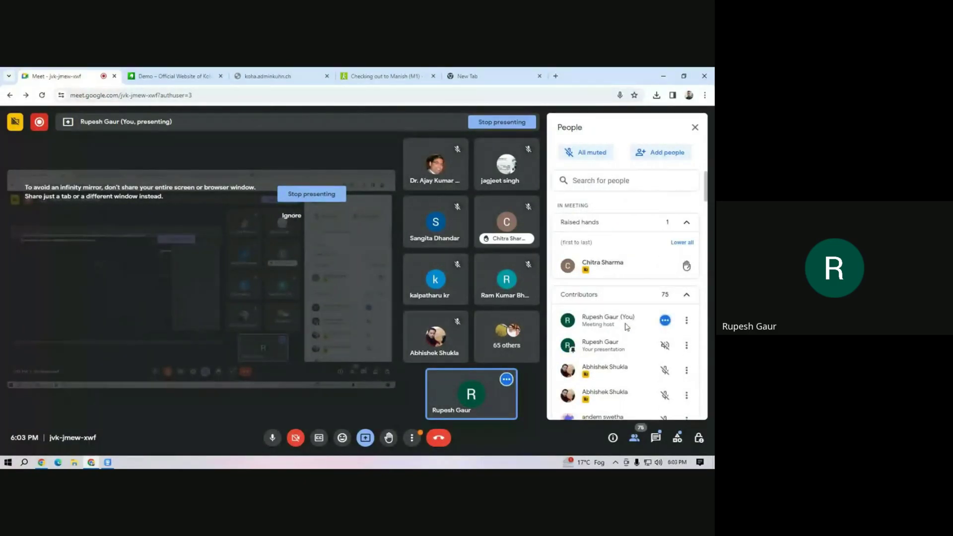
{"action": "scroll", "coordinate": [627, 326], "scroll_direction": "down", "scroll_amount": 15}
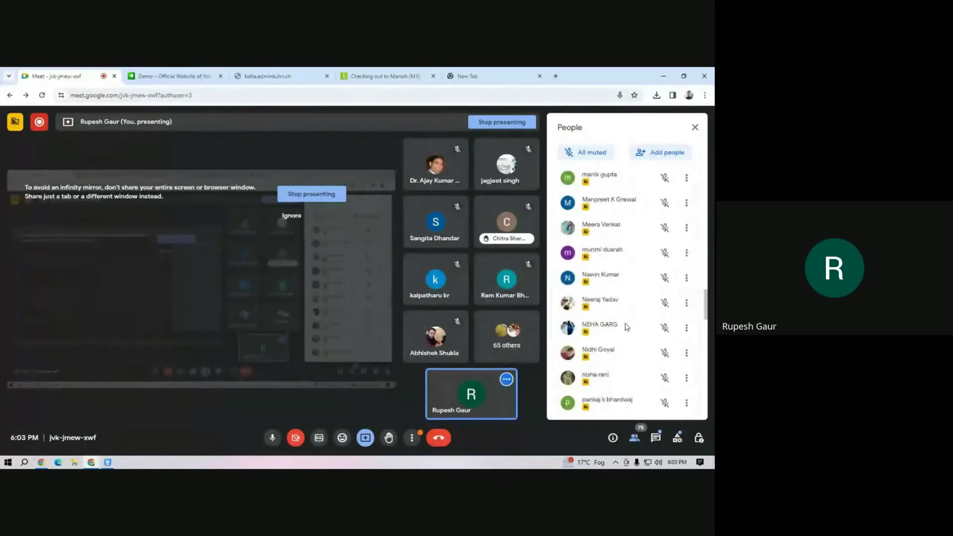
{"action": "left_click", "coordinate": [656, 439]}
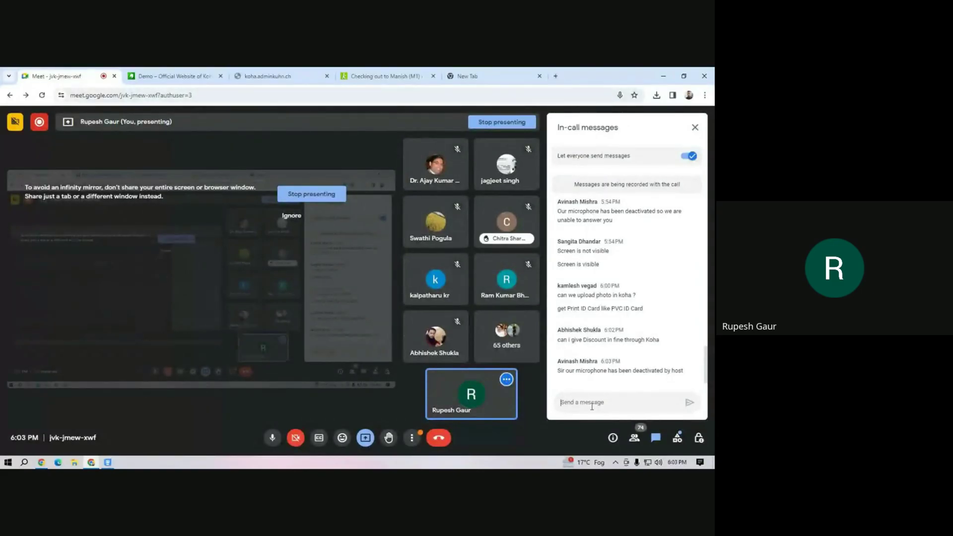
In the Koha tab, open Administration's Circulation and fine rules page.
{"action": "left_click", "coordinate": [388, 75]}
{"action": "left_click", "coordinate": [158, 114]}
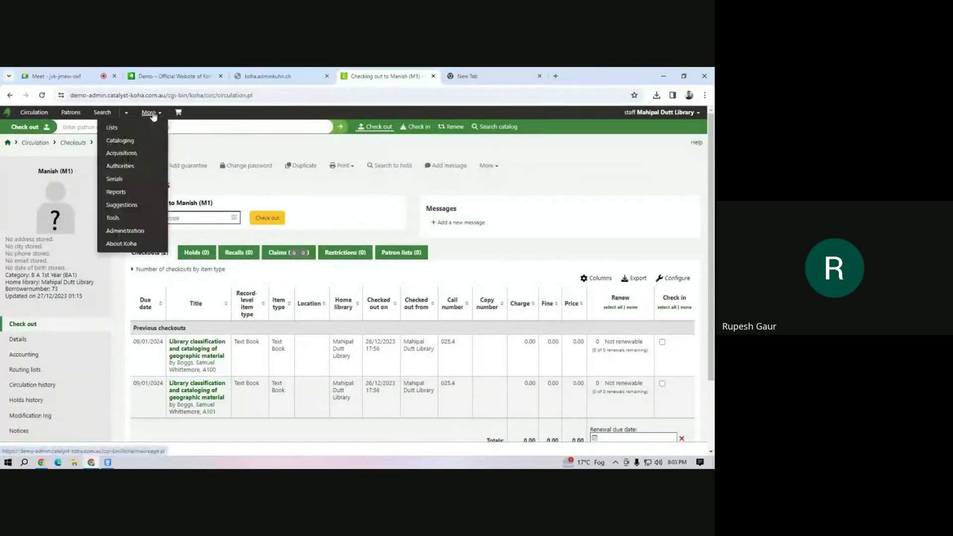
{"action": "left_click", "coordinate": [128, 235]}
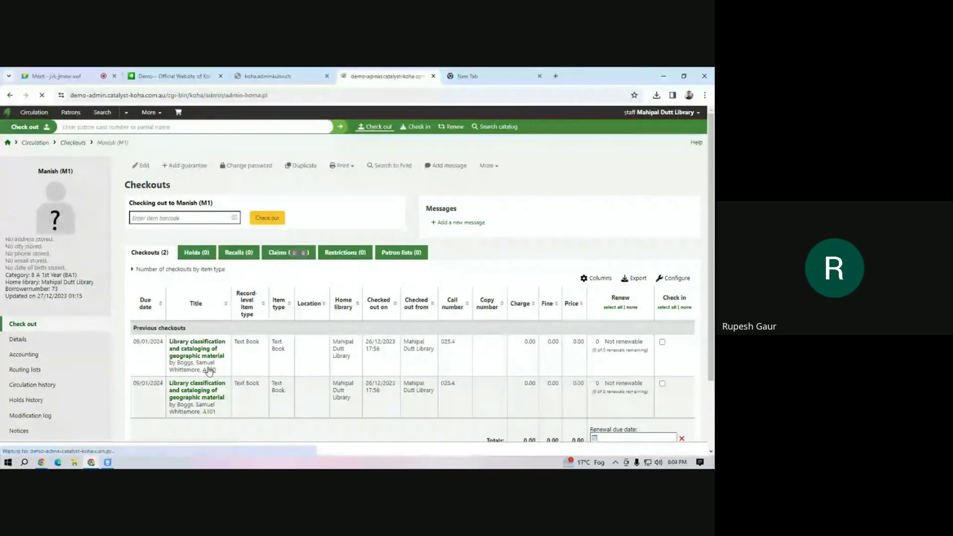
{"action": "scroll", "coordinate": [268, 362], "scroll_direction": "down", "scroll_amount": 4}
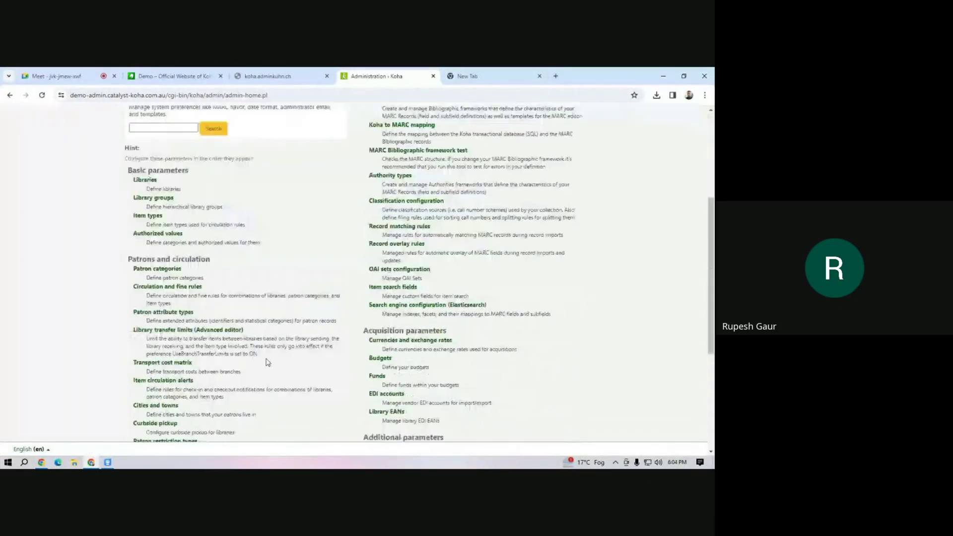
{"action": "left_click", "coordinate": [169, 282]}
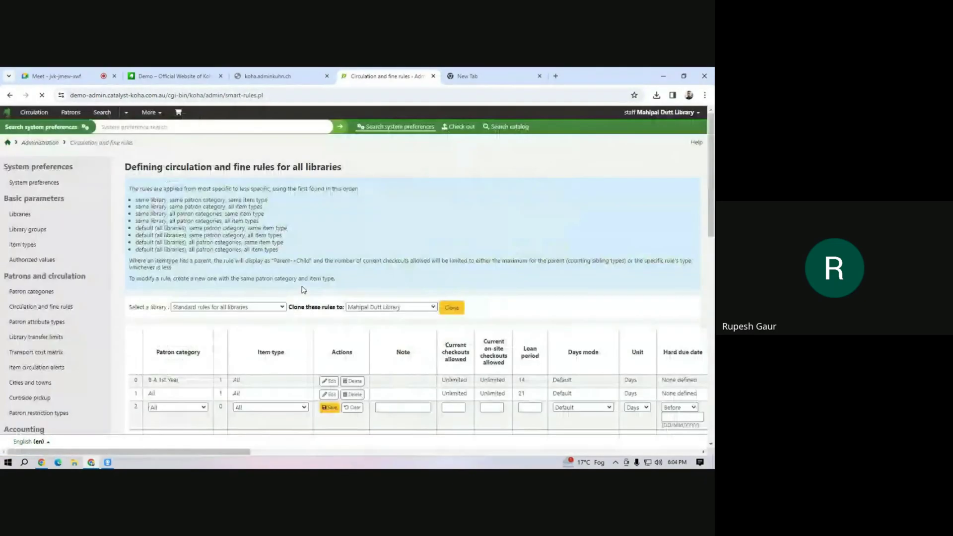
{"action": "scroll", "coordinate": [308, 332], "scroll_direction": "down", "scroll_amount": 3}
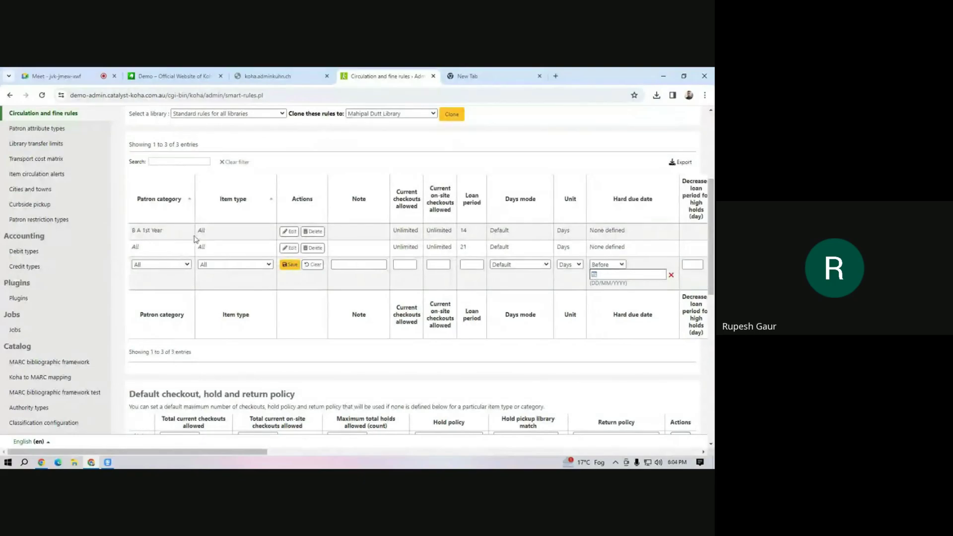
Edit the B A 1st Year circulation rule and enter a fine/suspension grace period of 10.
{"action": "left_click", "coordinate": [292, 232]}
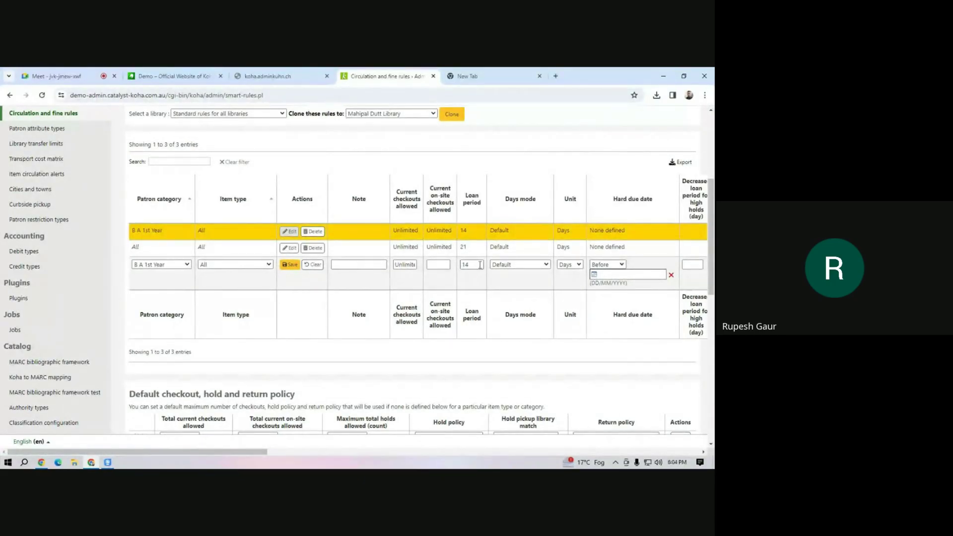
{"action": "left_click_drag", "start_coordinate": [242, 451], "coordinate": [373, 455]}
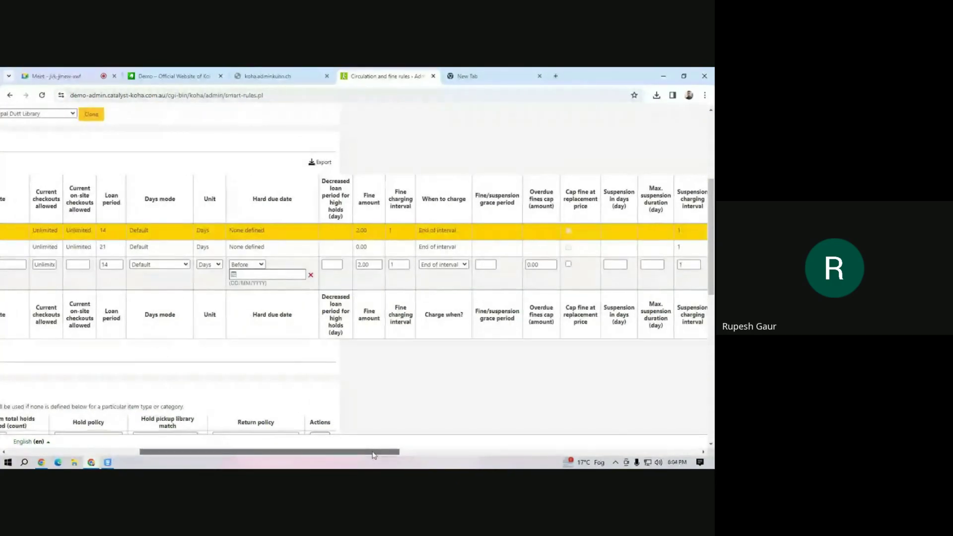
{"action": "left_click", "coordinate": [399, 265]}
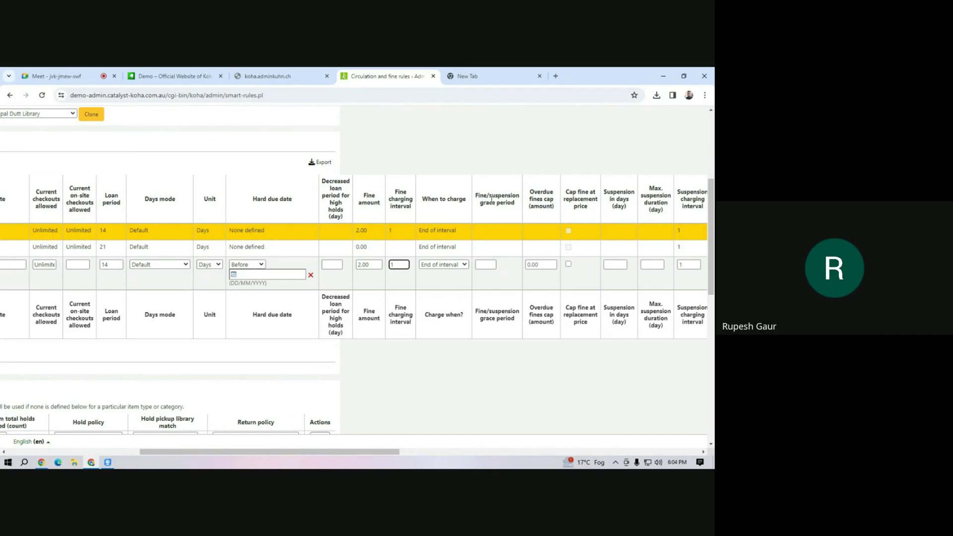
{"action": "left_click", "coordinate": [486, 265]}
{"action": "type", "text": "10"}
{"action": "left_click_drag", "start_coordinate": [350, 451], "coordinate": [166, 452]}
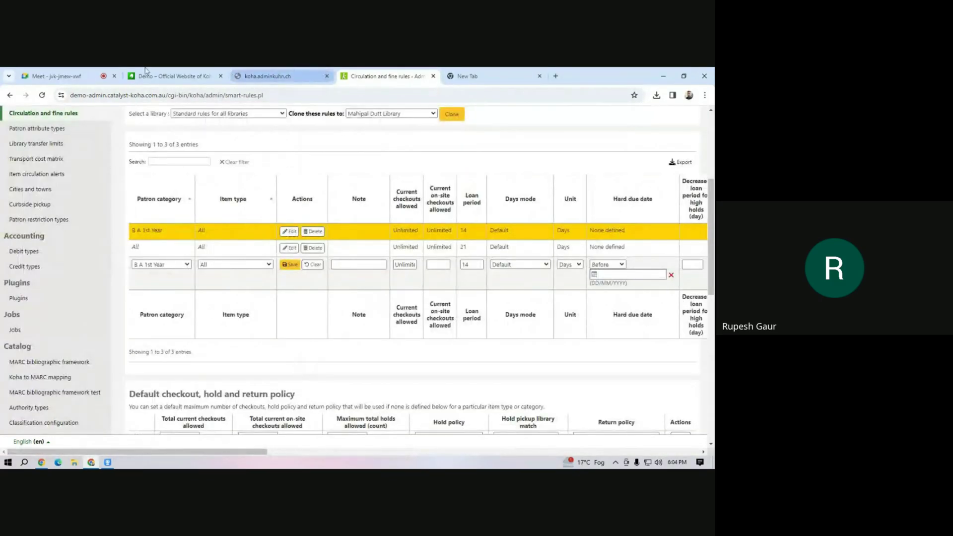
Bring the Koha rules page back to the top, then return to the Google Meet chat.
{"action": "left_click", "coordinate": [69, 78]}
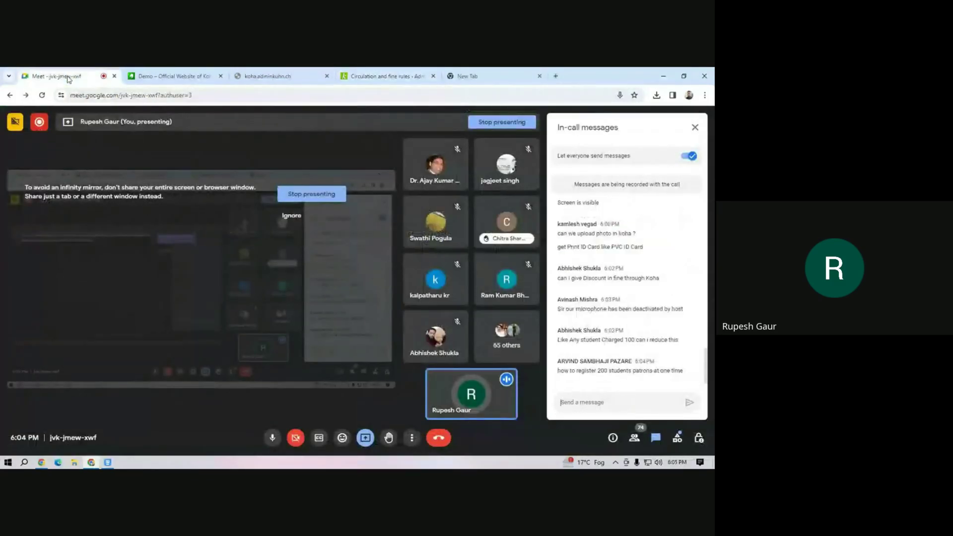
{"action": "left_click", "coordinate": [383, 78]}
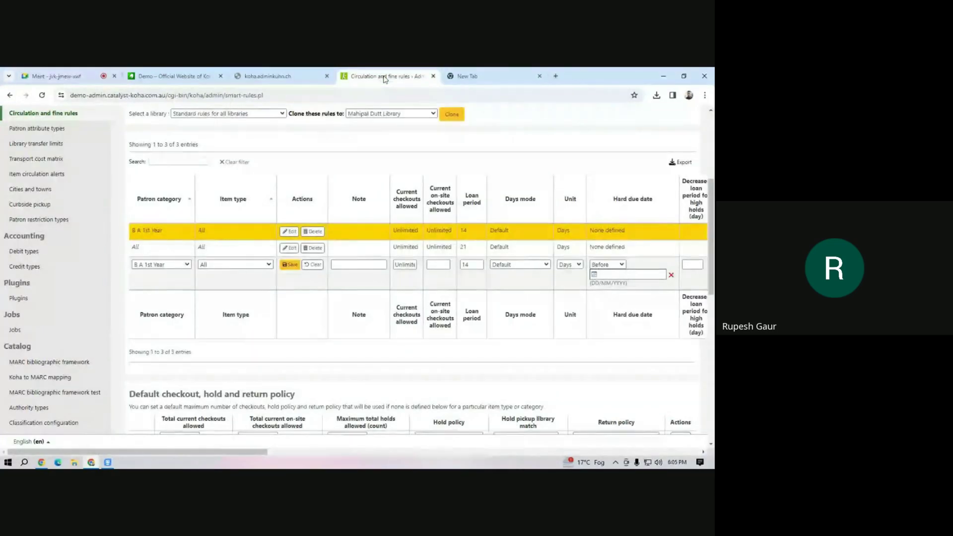
{"action": "scroll", "coordinate": [326, 371], "scroll_direction": "up", "scroll_amount": 4}
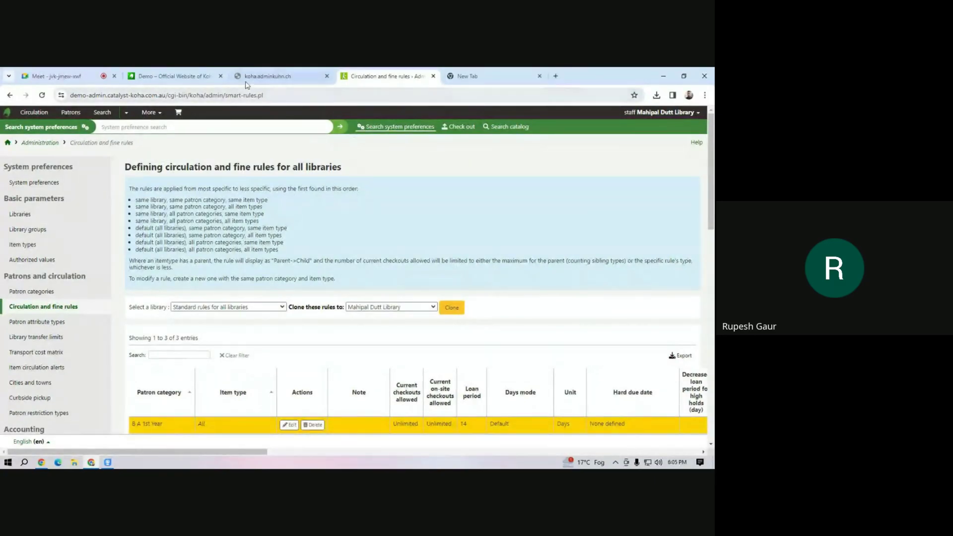
{"action": "mouse_move", "coordinate": [181, 78]}
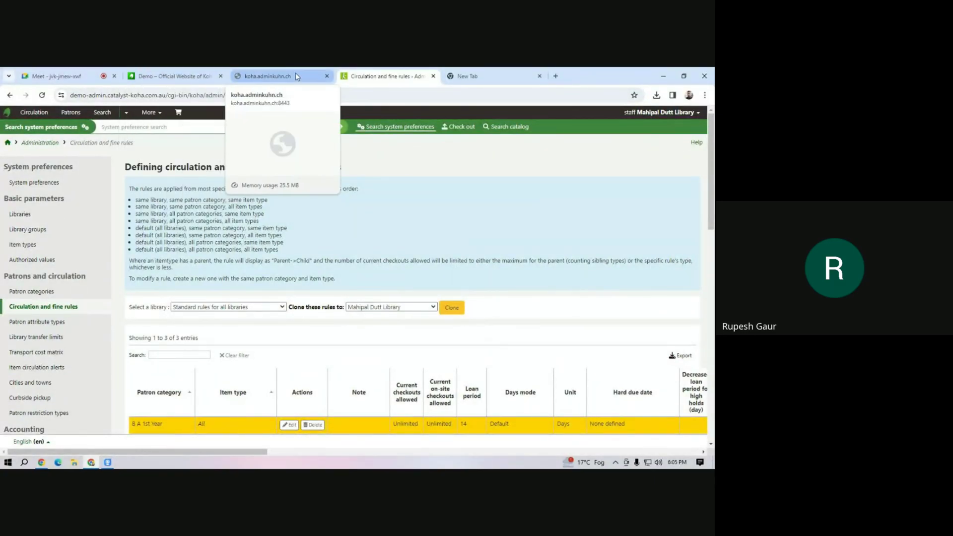
{"action": "left_click", "coordinate": [50, 76]}
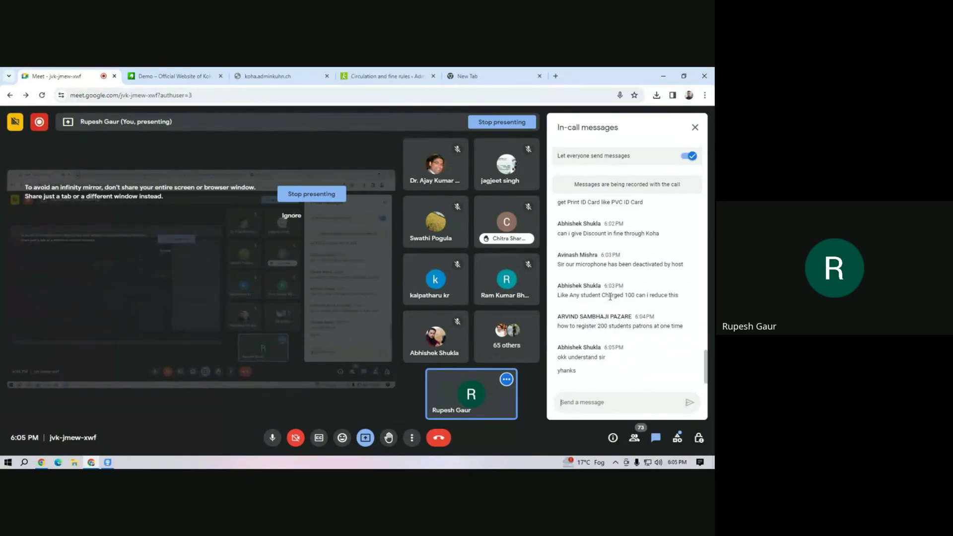
Highlight the chat question about reducing a 100 charge, then go back to the circulation rules.
{"action": "left_click_drag", "start_coordinate": [610, 296], "coordinate": [679, 296]}
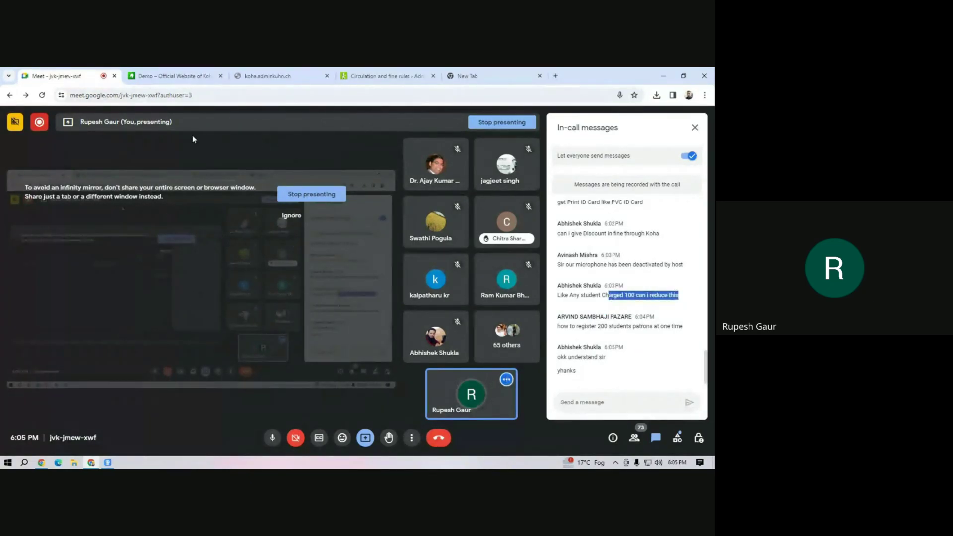
{"action": "left_click", "coordinate": [392, 76]}
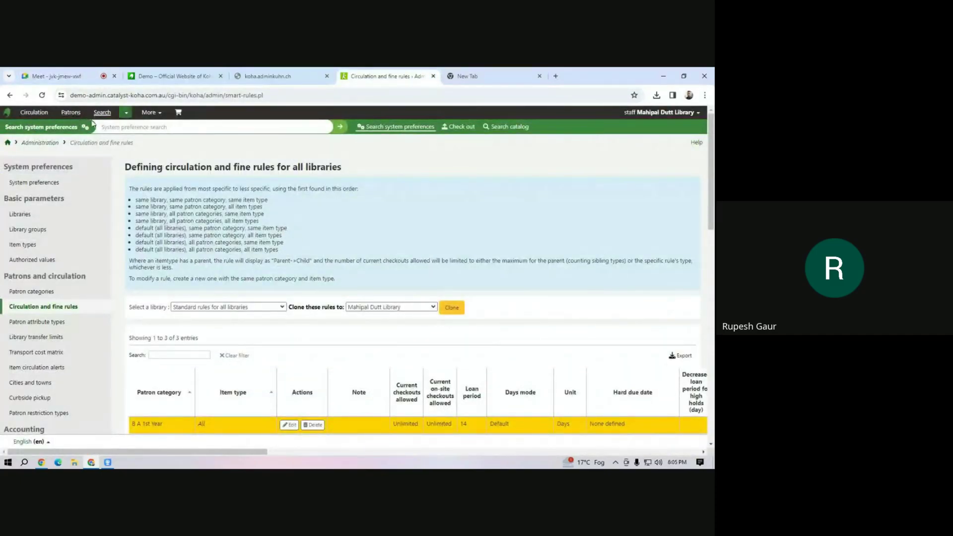
Look up the sample patron through Check out and open their Accounting page.
{"action": "left_click", "coordinate": [451, 127]}
{"action": "type", "text": "m1"}
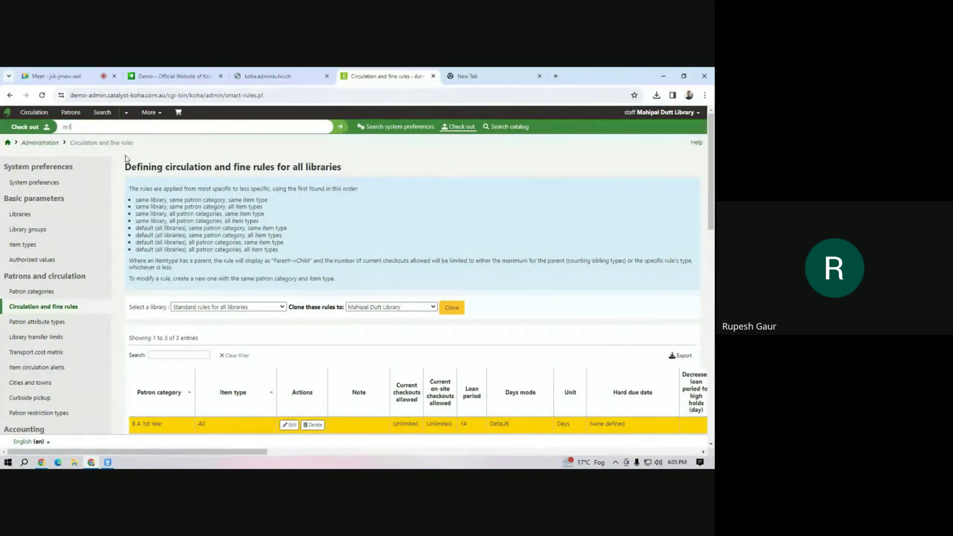
{"action": "key", "text": "Return"}
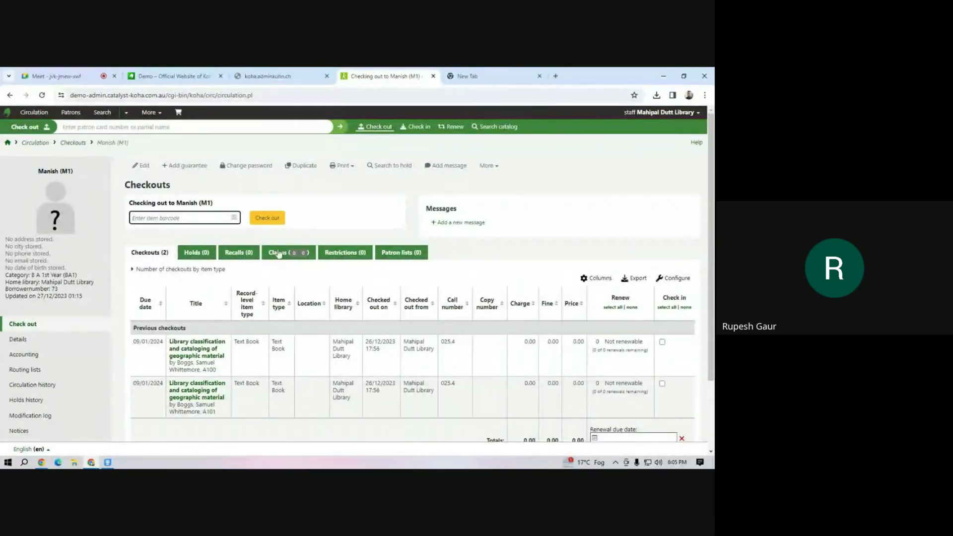
{"action": "left_click", "coordinate": [17, 382]}
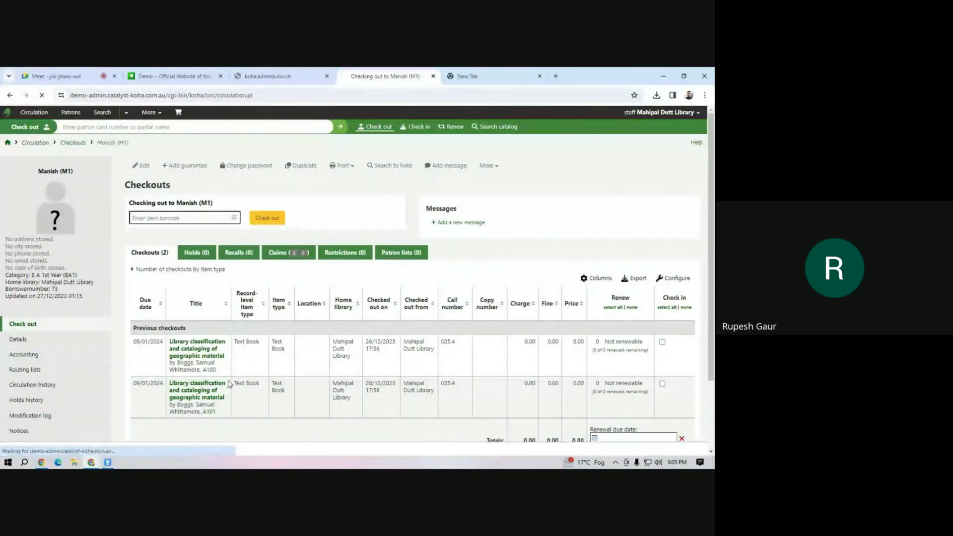
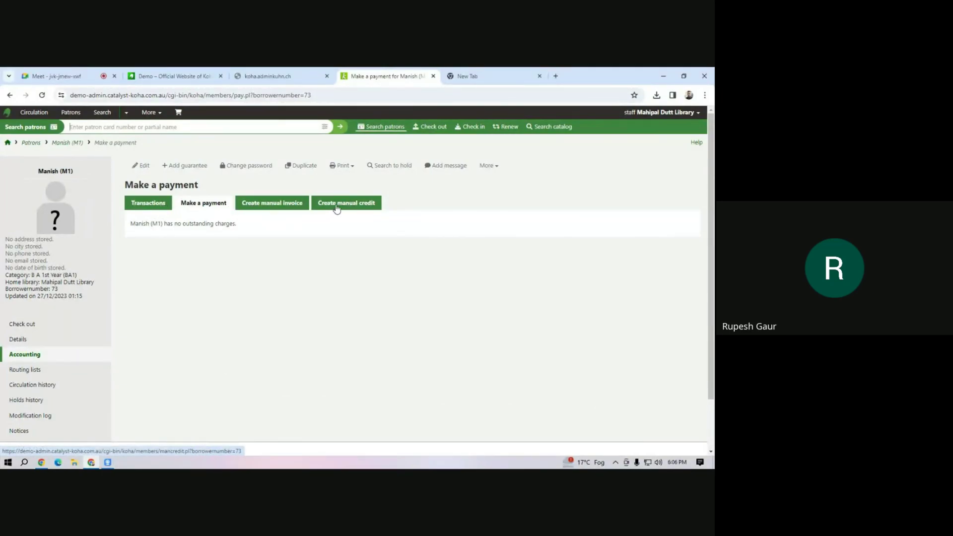
Switch from Koha's Make a payment tab to the Google Meet call and its chat.
{"action": "left_click", "coordinate": [63, 74]}
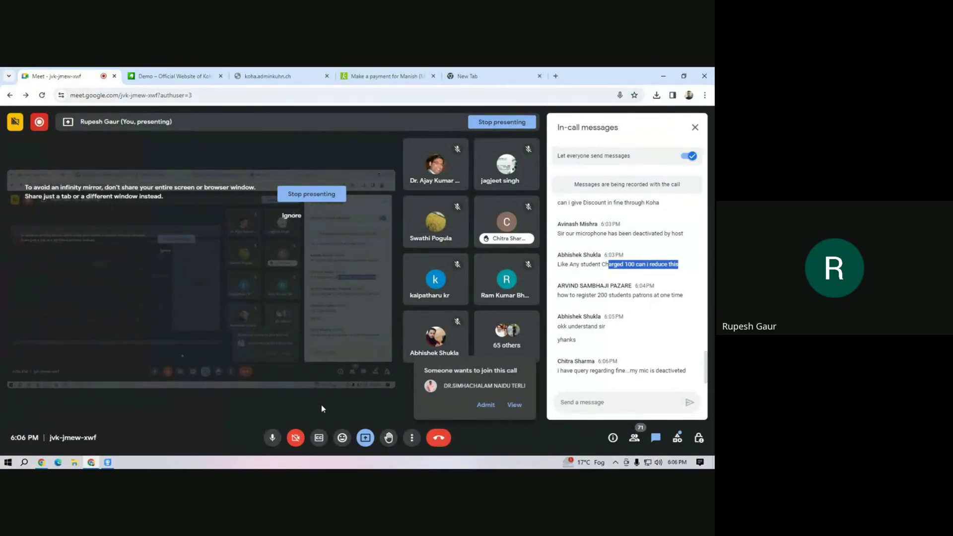
Admit the waiting participant into the Meet call and clear the highlighted chat text.
{"action": "left_click", "coordinate": [486, 404]}
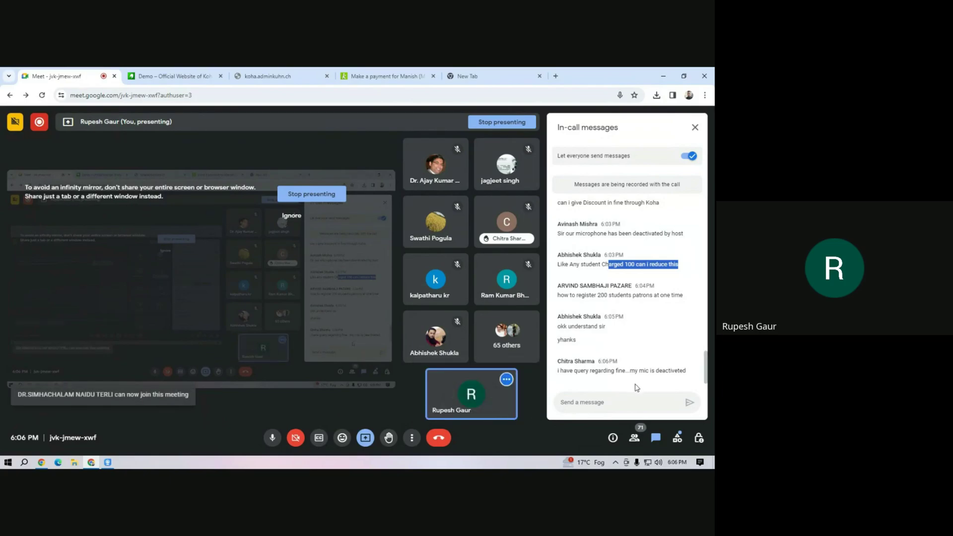
{"action": "left_click", "coordinate": [566, 407]}
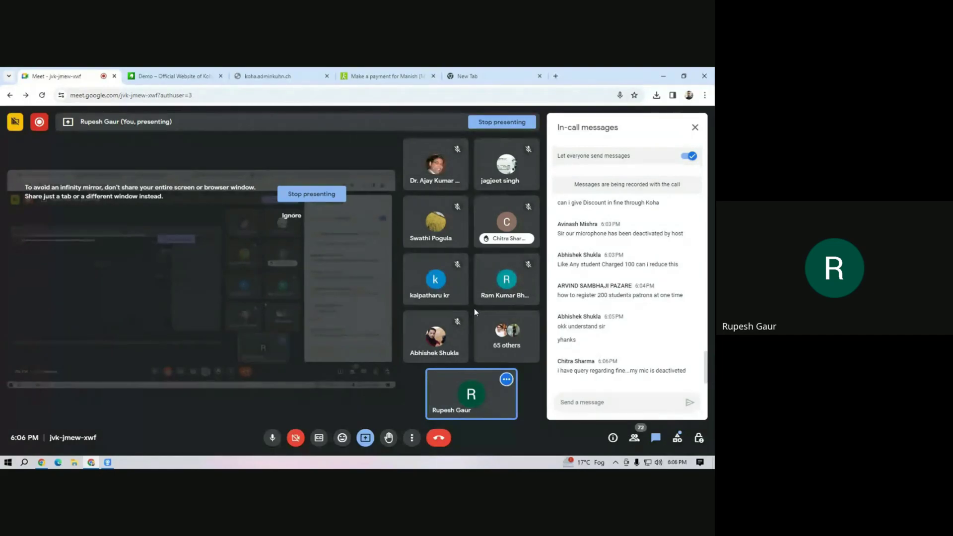
{"action": "mouse_move", "coordinate": [505, 223]}
Return to Koha and reach Import patrons through More > Tools.
{"action": "left_click", "coordinate": [356, 78]}
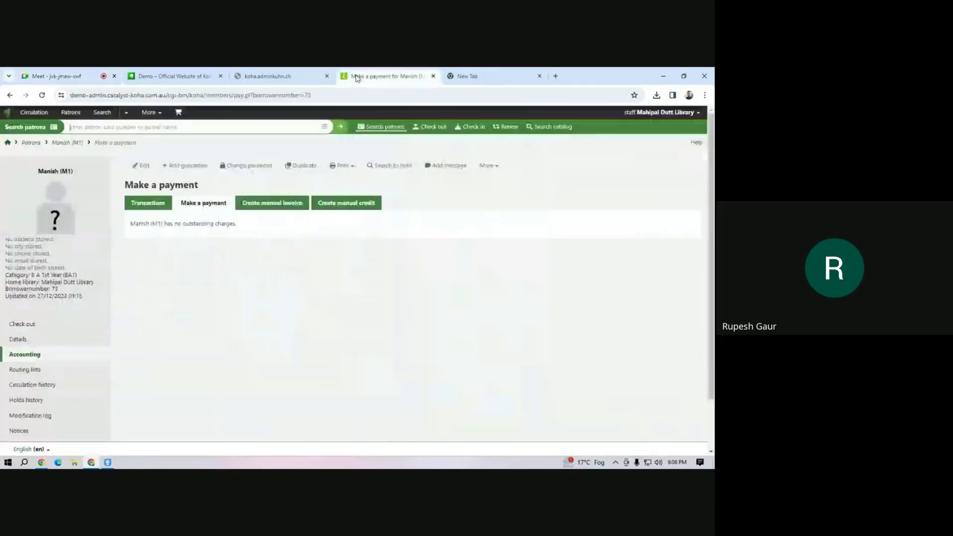
{"action": "left_click", "coordinate": [156, 115]}
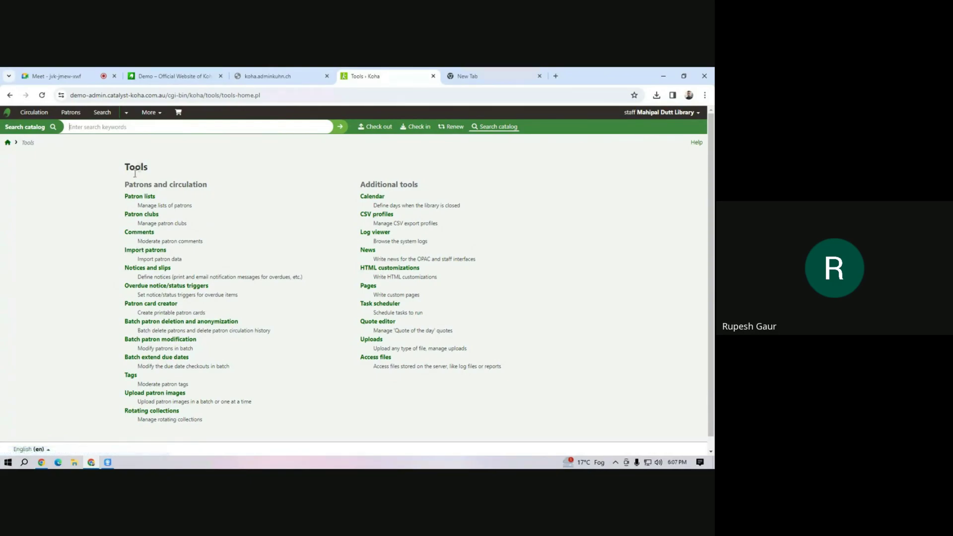
{"action": "left_click_drag", "start_coordinate": [153, 187], "coordinate": [222, 186]}
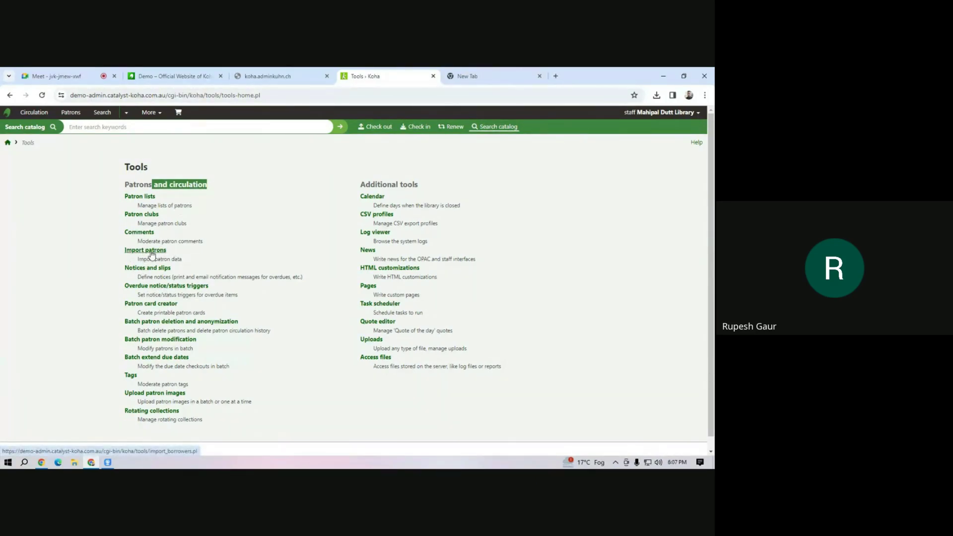
{"action": "left_click", "coordinate": [152, 253]}
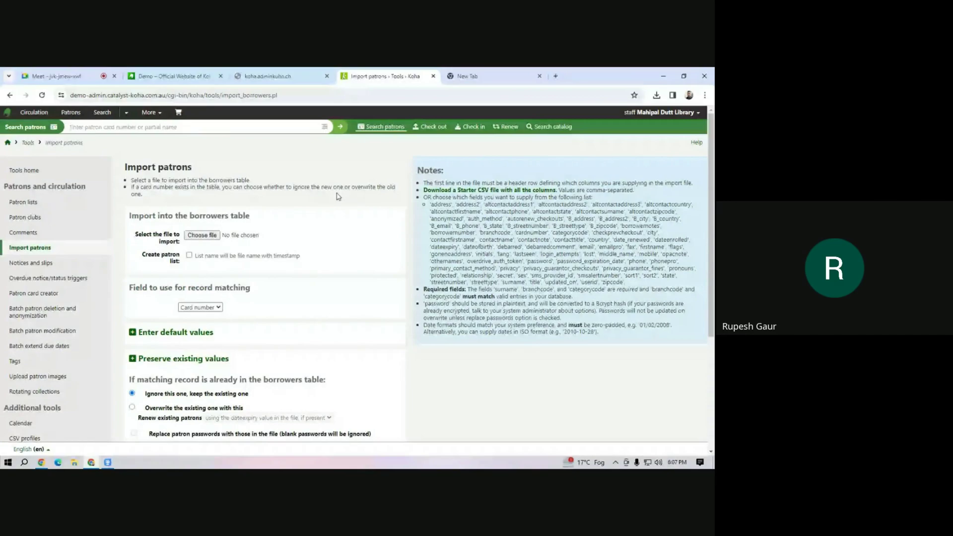
Review the import notes, download the all-columns starter CSV, and open patron_import.csv.
{"action": "left_click_drag", "start_coordinate": [431, 184], "coordinate": [590, 180]}
{"action": "left_click", "coordinate": [591, 219]}
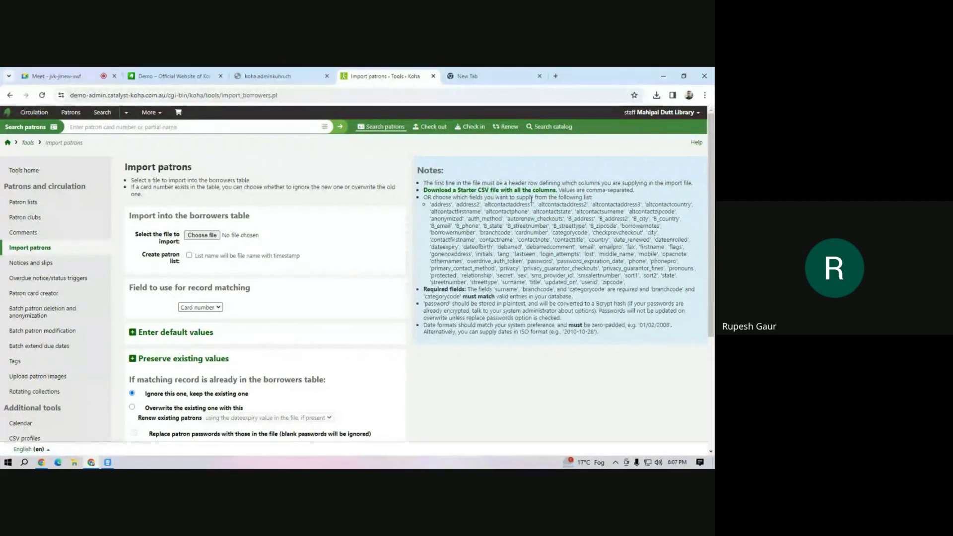
{"action": "left_click_drag", "start_coordinate": [442, 204], "coordinate": [633, 286]}
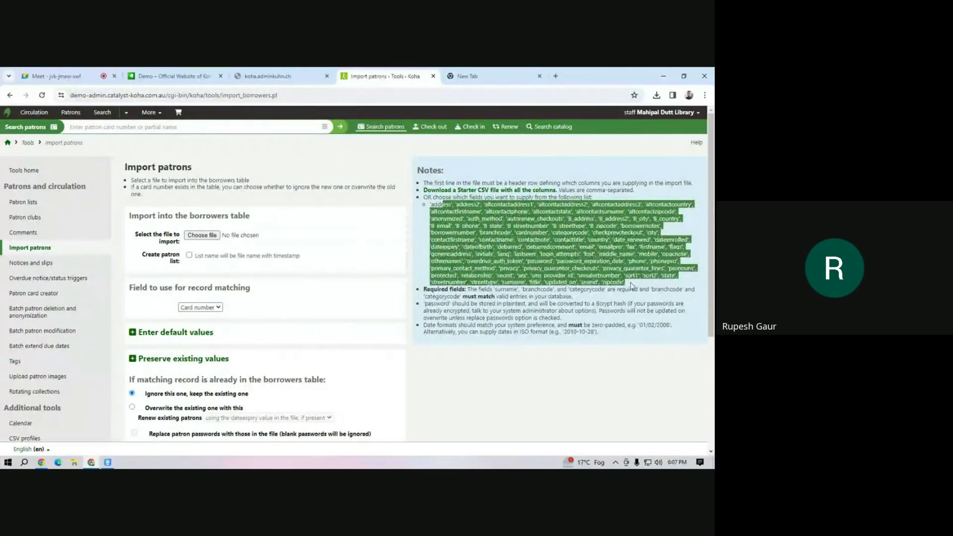
{"action": "left_click", "coordinate": [527, 255]}
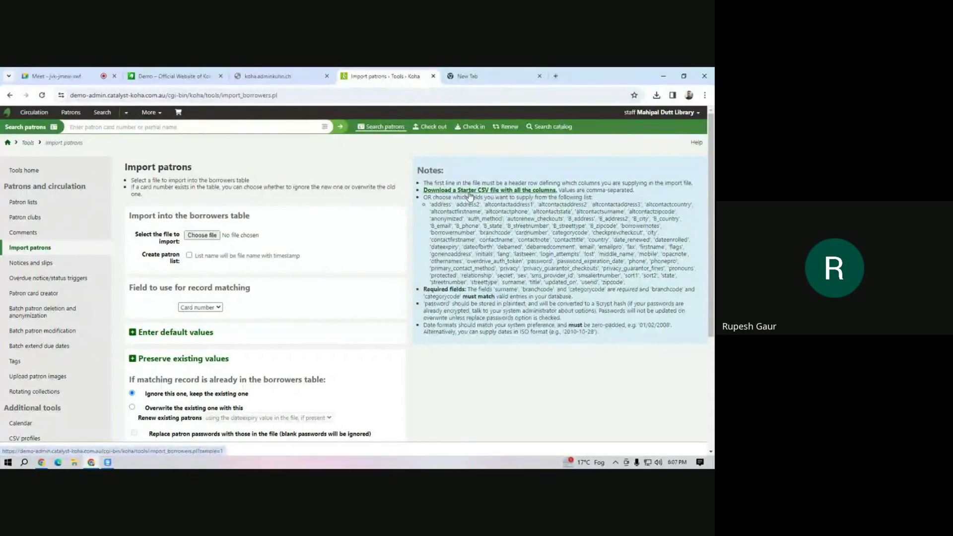
{"action": "left_click", "coordinate": [469, 191]}
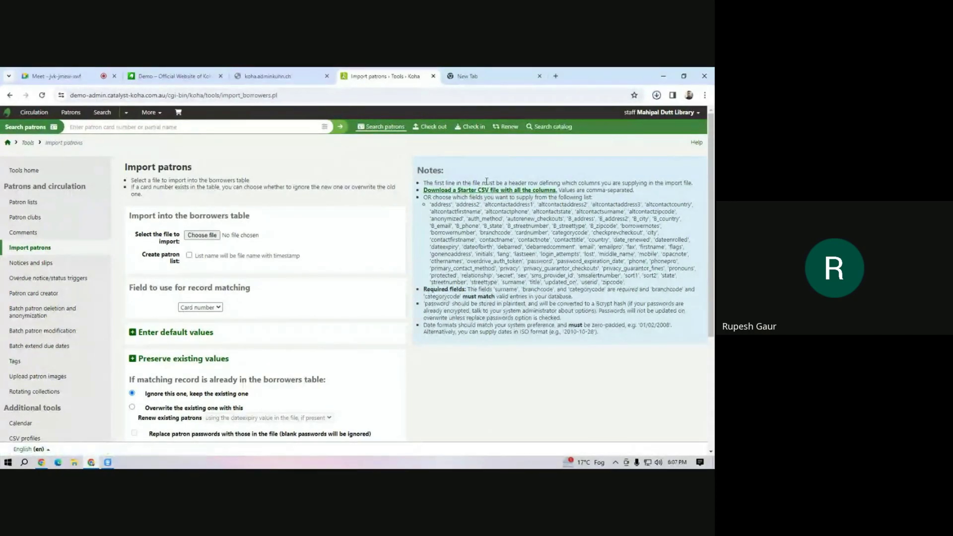
{"action": "left_click", "coordinate": [655, 96]}
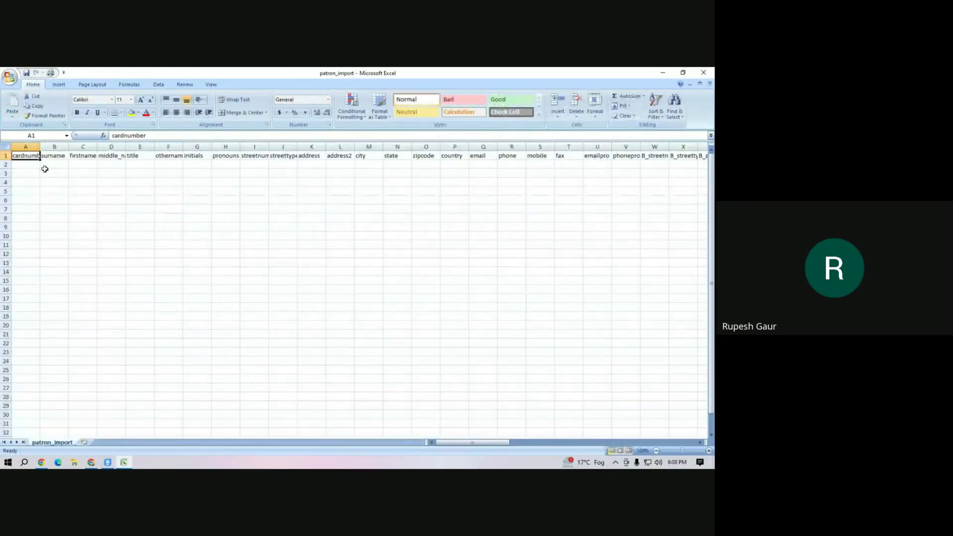
Enter card numbers M2 through M10 down cells A2:A10.
{"action": "left_click", "coordinate": [36, 171]}
{"action": "left_click", "coordinate": [60, 171]}
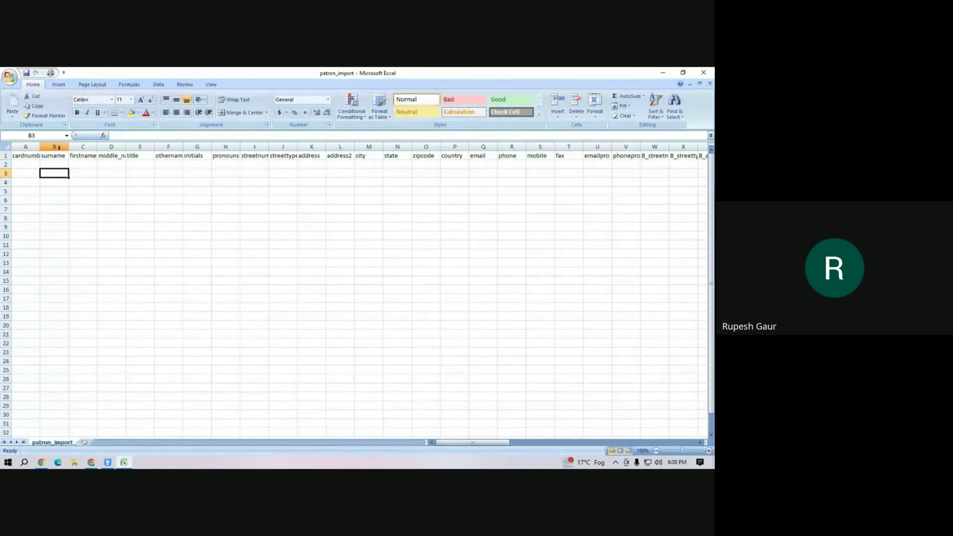
{"action": "left_click", "coordinate": [92, 145]}
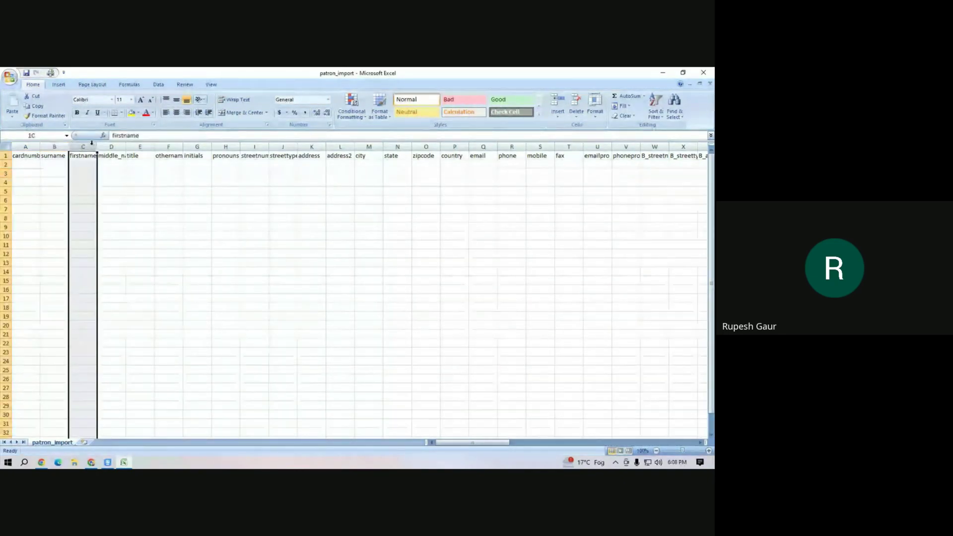
{"action": "left_click", "coordinate": [161, 190]}
{"action": "left_click", "coordinate": [29, 167]}
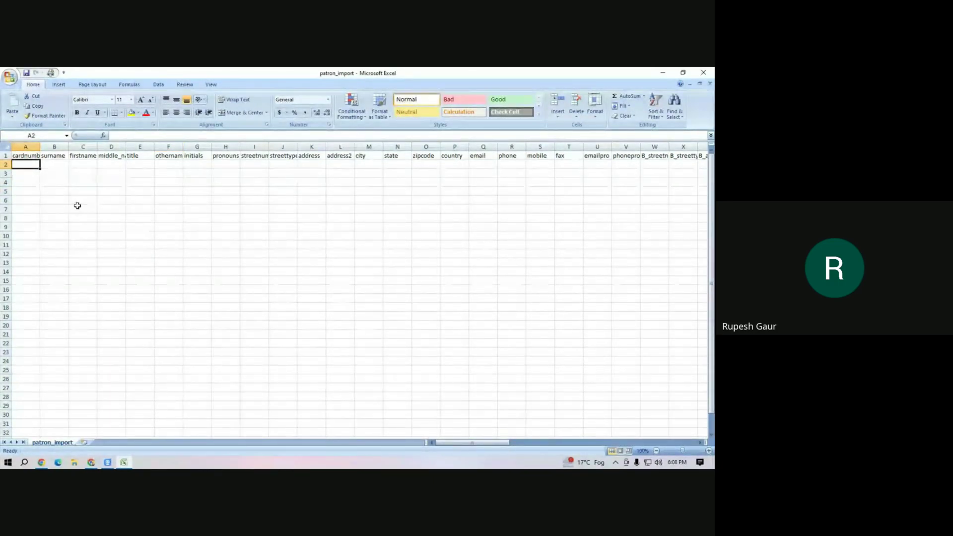
{"action": "type", "text": "M"}
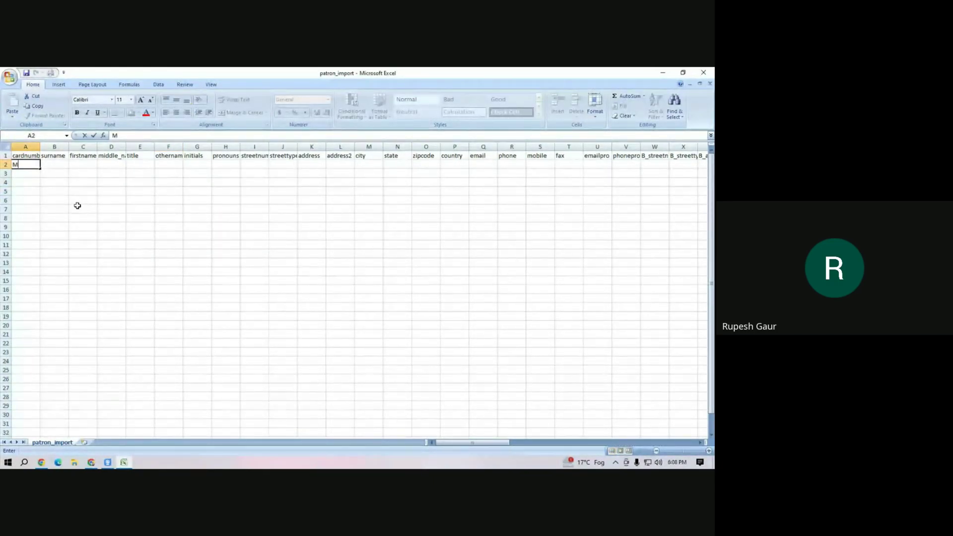
{"action": "type", "text": "2"}
{"action": "left_click", "coordinate": [57, 207]}
{"action": "left_click", "coordinate": [26, 166]}
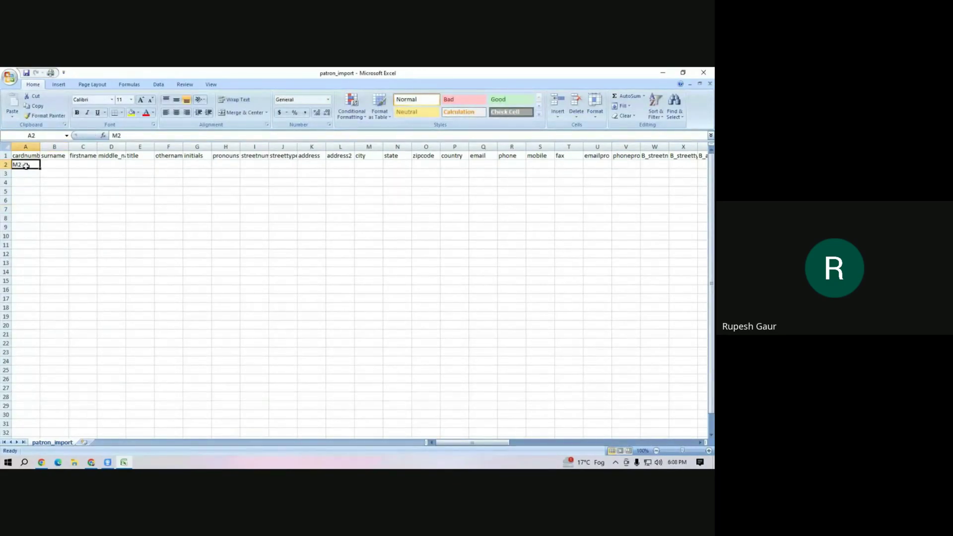
{"action": "left_click_drag", "start_coordinate": [40, 169], "coordinate": [42, 237]}
Enter surname A in B2, fill it down to row 10, and change B3 to B.
{"action": "left_click", "coordinate": [53, 166]}
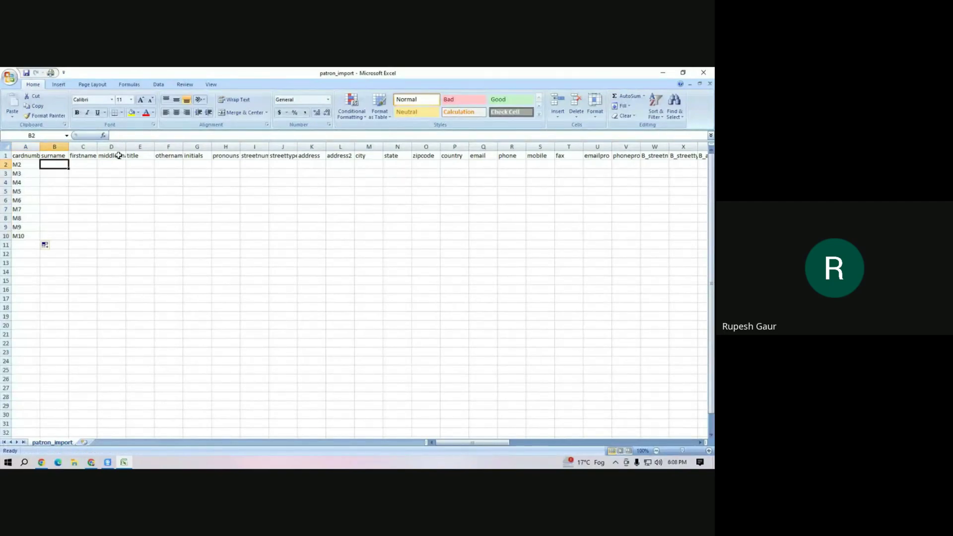
{"action": "type", "text": "Ma"}
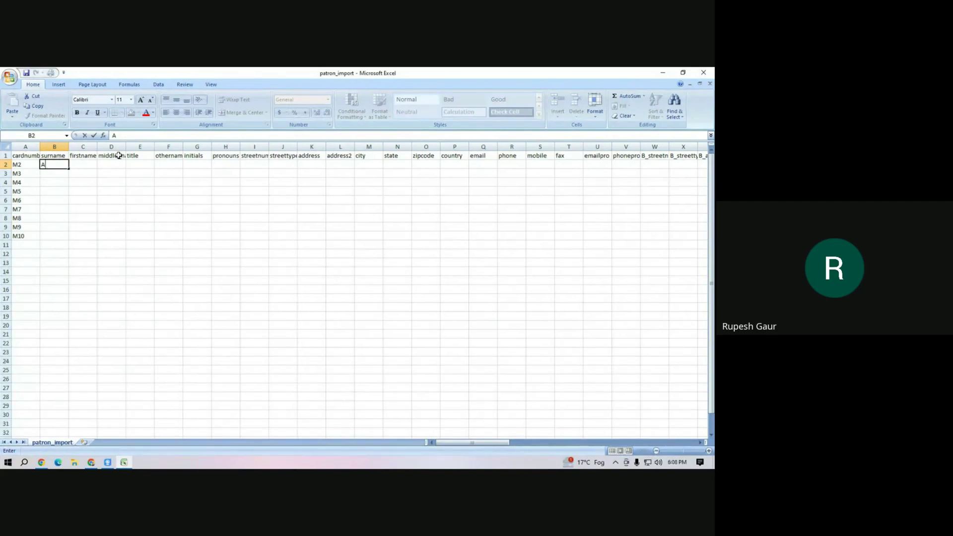
{"action": "left_click", "coordinate": [46, 198]}
{"action": "left_click", "coordinate": [64, 165]}
{"action": "left_click_drag", "start_coordinate": [69, 169], "coordinate": [70, 238]}
{"action": "left_click", "coordinate": [50, 174]}
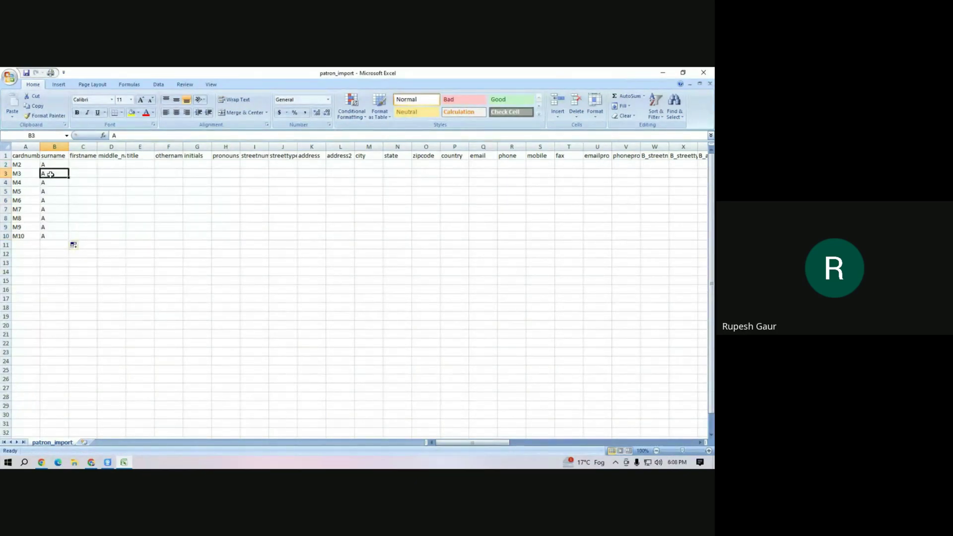
{"action": "type", "text": "B"}
{"action": "left_click", "coordinate": [59, 199]}
{"action": "left_click_drag", "start_coordinate": [57, 163], "coordinate": [63, 237]}
Overwrite surnames in B4:B10 with c, d, e, f, g, h and i.
{"action": "left_click", "coordinate": [64, 182]}
{"action": "type", "text": "c"}
{"action": "left_click", "coordinate": [55, 200]}
{"action": "left_click", "coordinate": [54, 191]}
{"action": "type", "text": "d"}
{"action": "left_click", "coordinate": [55, 199]}
{"action": "type", "text": "e"}
{"action": "left_click", "coordinate": [54, 216]}
{"action": "left_click", "coordinate": [53, 210]}
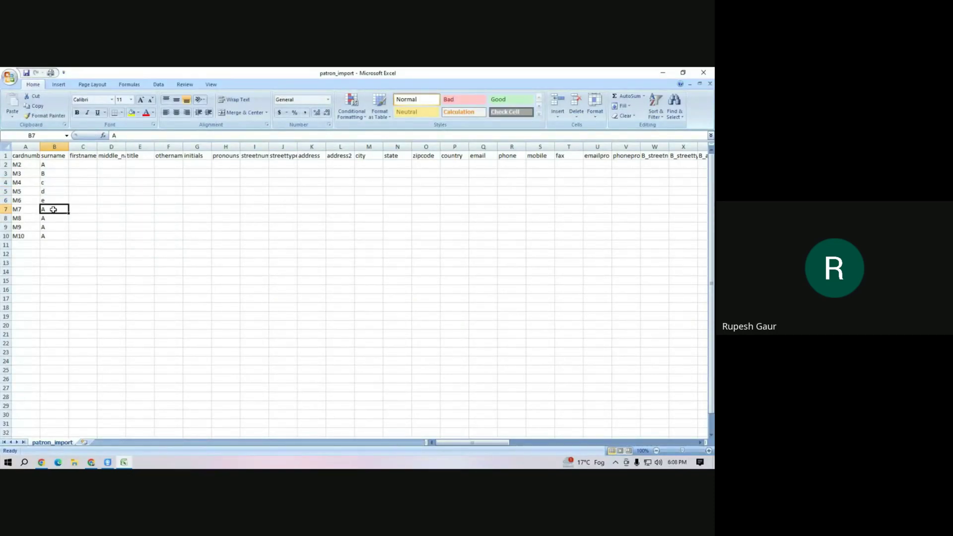
{"action": "type", "text": "f"}
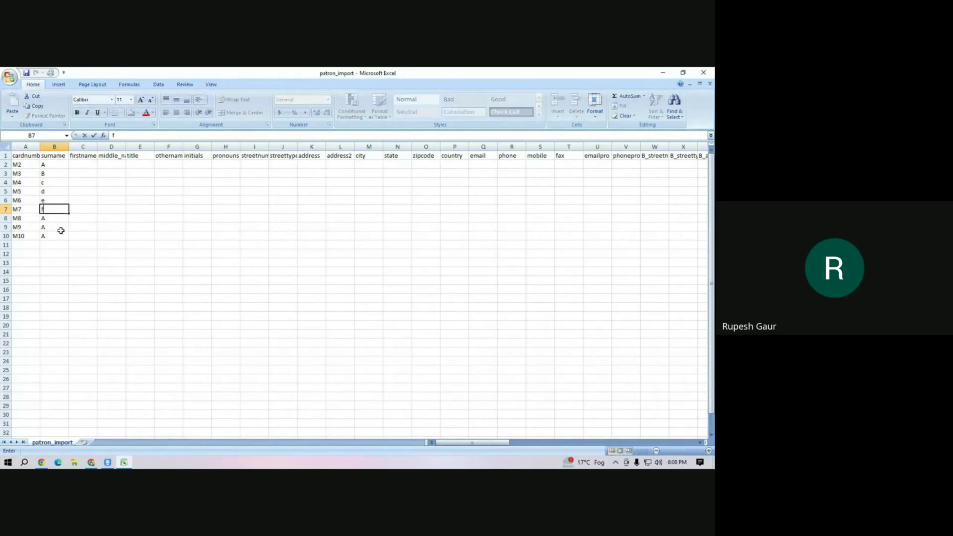
{"action": "left_click", "coordinate": [56, 219]}
{"action": "type", "text": "g"}
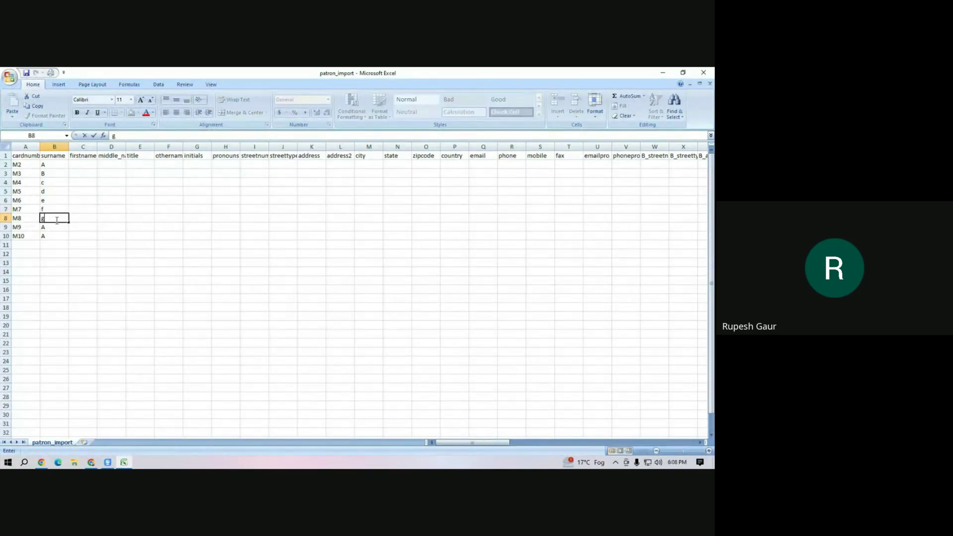
{"action": "left_click", "coordinate": [53, 228]}
{"action": "type", "text": "h"}
{"action": "left_click", "coordinate": [52, 236]}
{"action": "type", "text": "i"}
{"action": "left_click", "coordinate": [50, 244]}
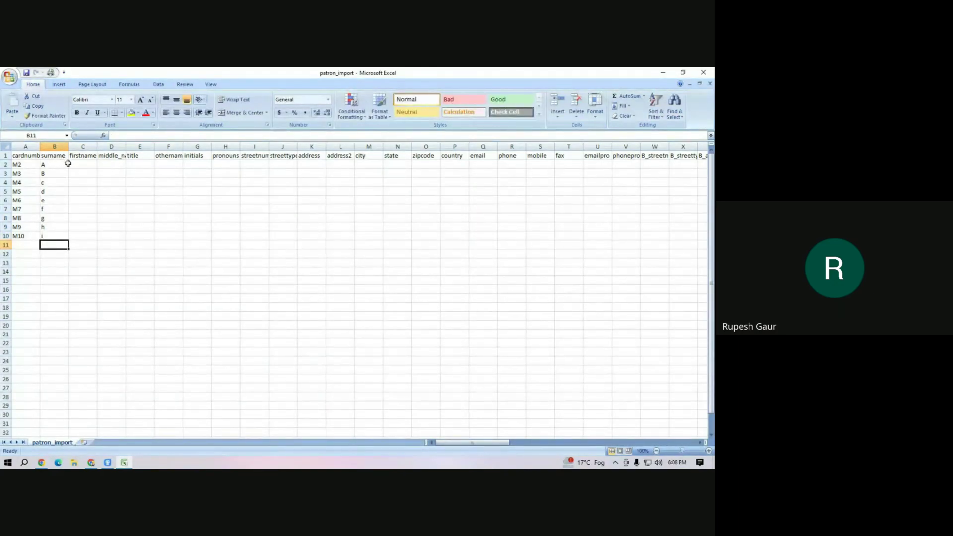
Select the unneeded columns starting at column C.
{"action": "left_click", "coordinate": [84, 165]}
{"action": "left_click_drag", "start_coordinate": [83, 147], "coordinate": [146, 160]}
{"action": "left_click", "coordinate": [138, 181]}
{"action": "left_click_drag", "start_coordinate": [81, 147], "coordinate": [282, 157]}
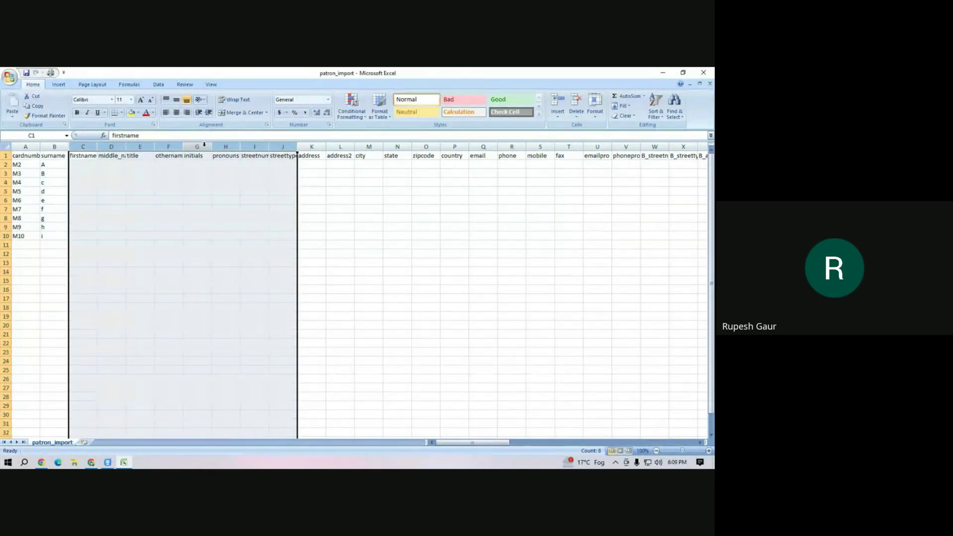
Delete the selected columns and fill Chandigarh down the address column to row 10.
{"action": "right_click", "coordinate": [205, 146]}
{"action": "left_click", "coordinate": [221, 201]}
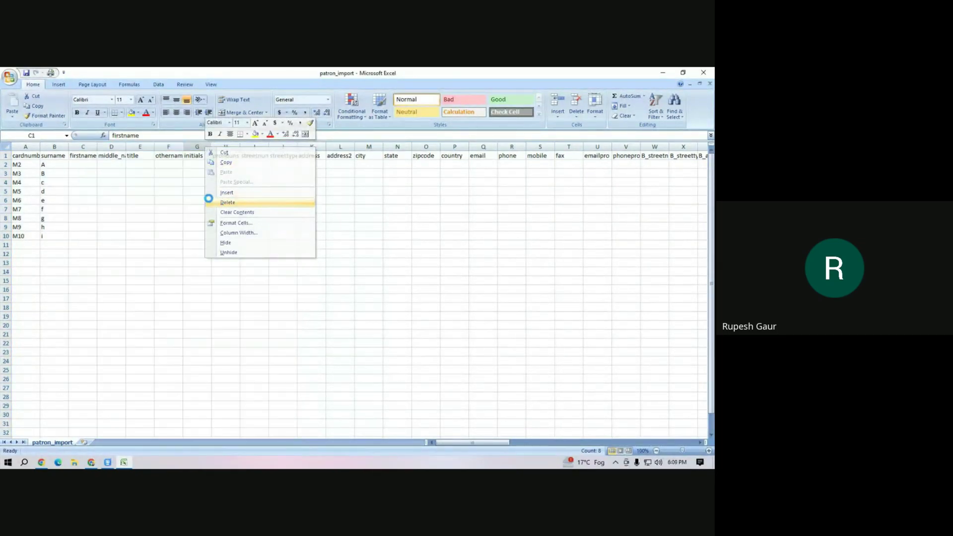
{"action": "left_click", "coordinate": [79, 164]}
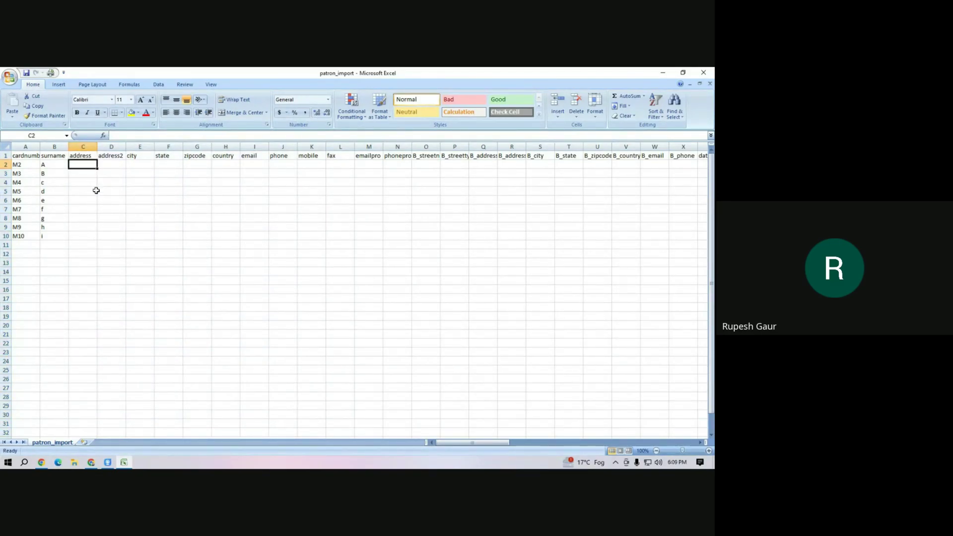
{"action": "type", "text": "Chandigahr"}
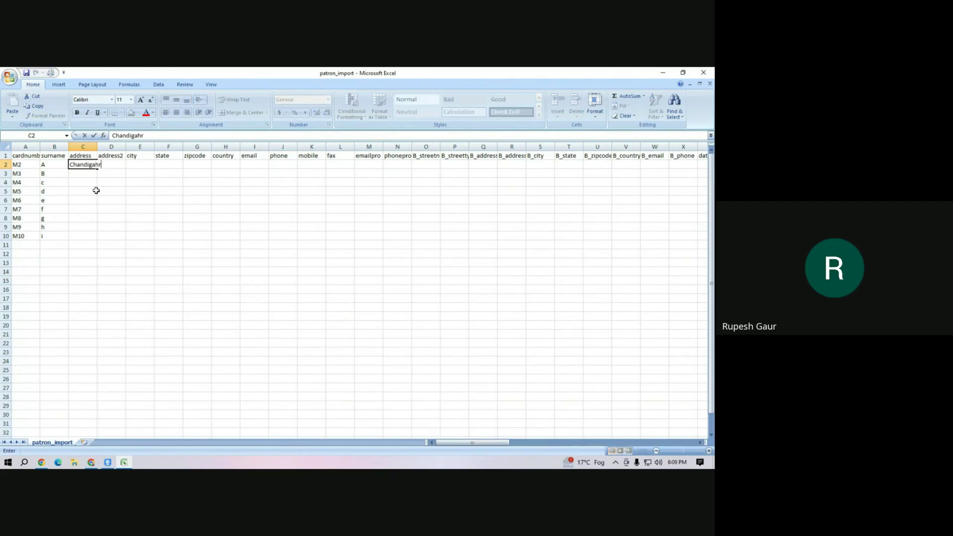
{"action": "key", "text": "BackSpace"}
{"action": "key", "text": "BackSpace"}
{"action": "key", "text": "BackSpace"}
{"action": "type", "text": "arh"}
{"action": "left_click", "coordinate": [94, 199]}
{"action": "left_click", "coordinate": [95, 167]}
{"action": "left_click_drag", "start_coordinate": [97, 168], "coordinate": [97, 240]}
{"action": "left_click", "coordinate": [136, 209]}
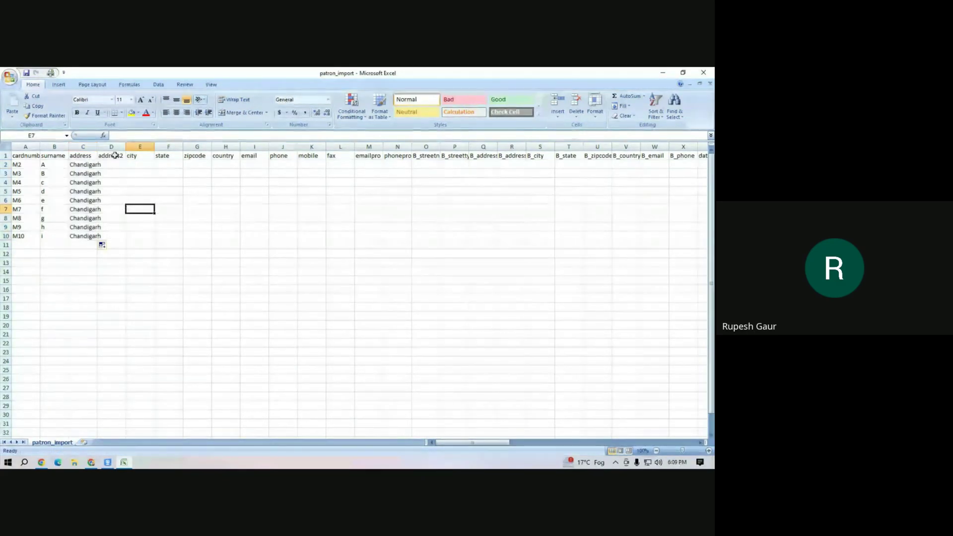
Delete the unneeded address2-to-country columns D through H.
{"action": "left_click", "coordinate": [115, 145]}
{"action": "left_click_drag", "start_coordinate": [115, 145], "coordinate": [225, 146]}
{"action": "right_click", "coordinate": [147, 147]}
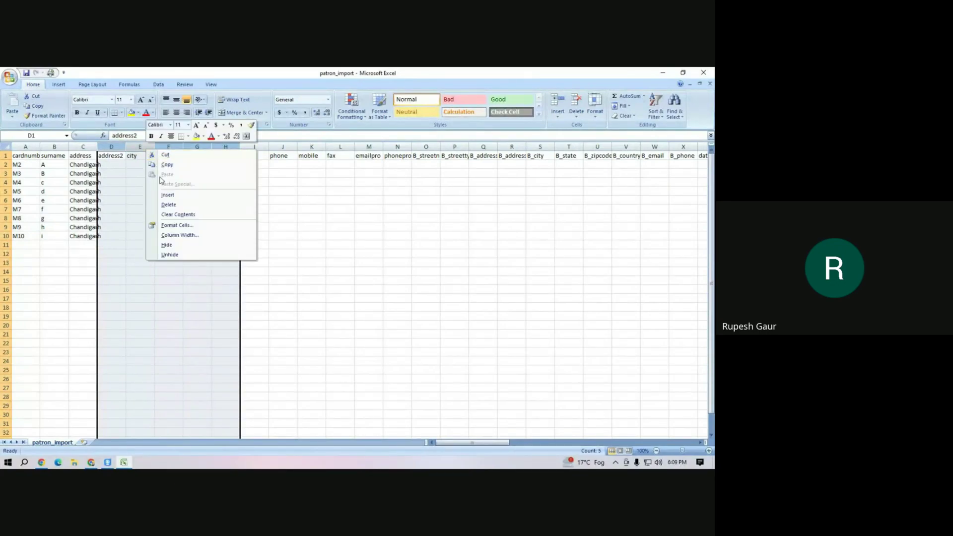
{"action": "left_click", "coordinate": [168, 205]}
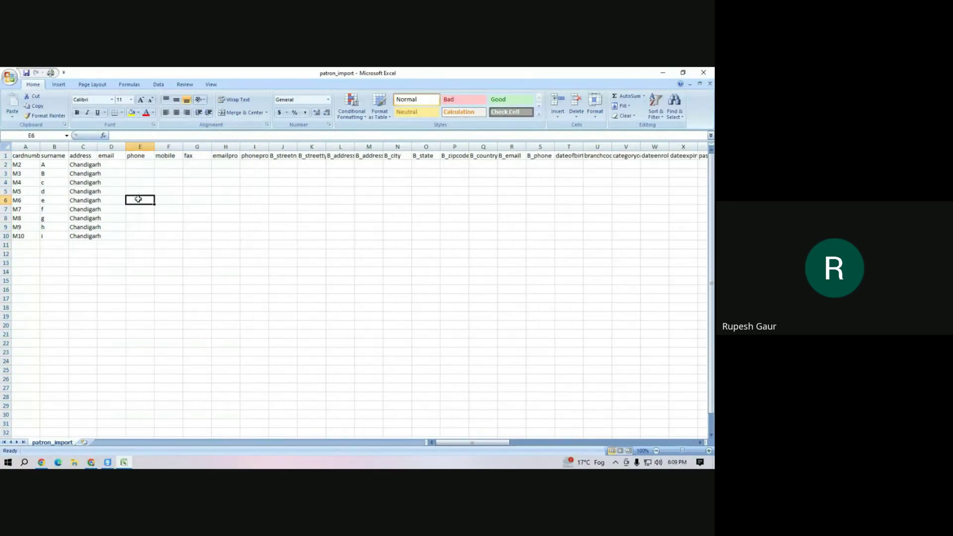
Add a sample e-mail address for patron M2 in D2, then return to Koha in Chrome.
{"action": "left_click", "coordinate": [107, 164]}
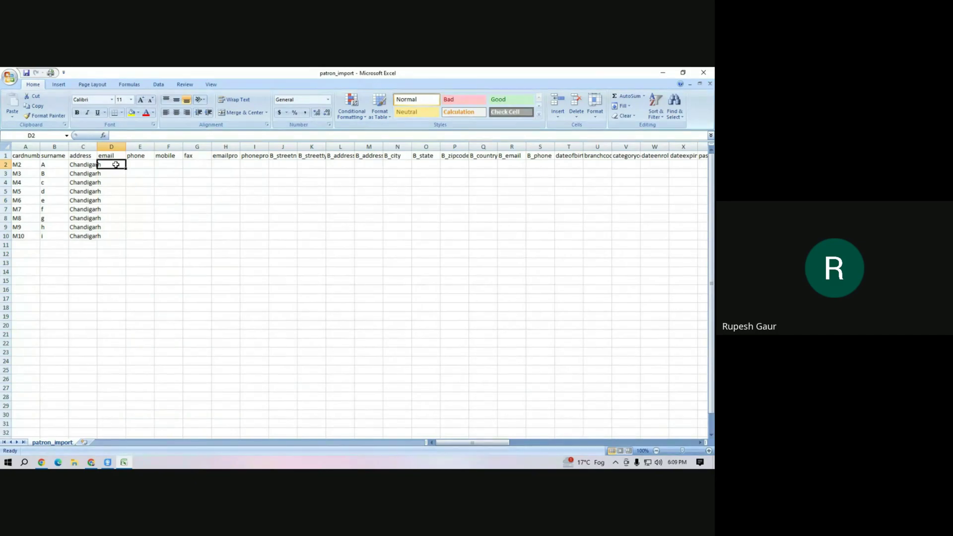
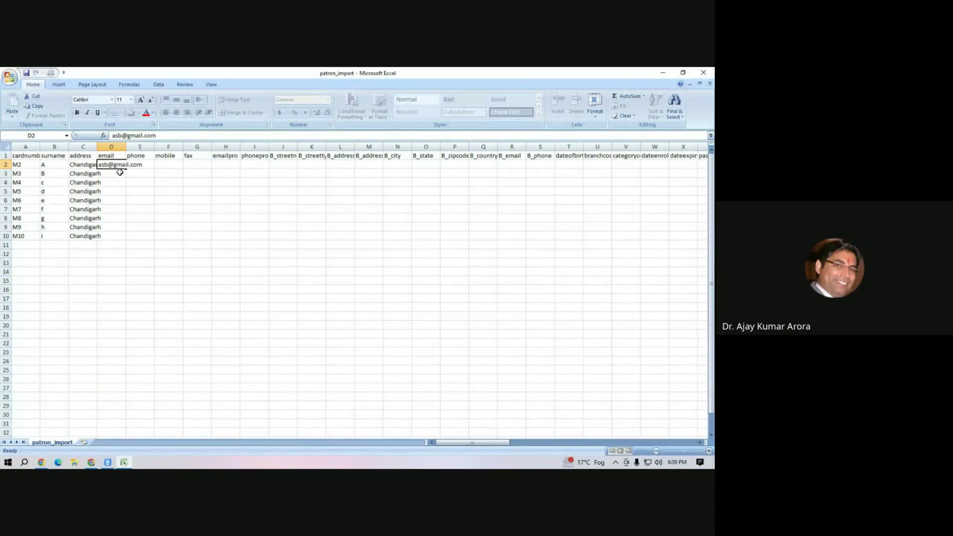
{"action": "key", "text": "Return"}
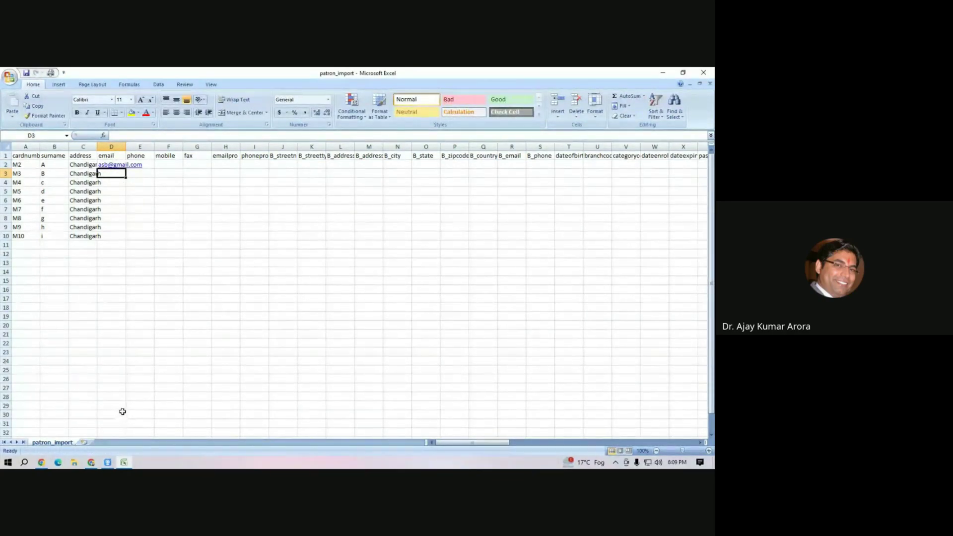
{"action": "left_click", "coordinate": [91, 462]}
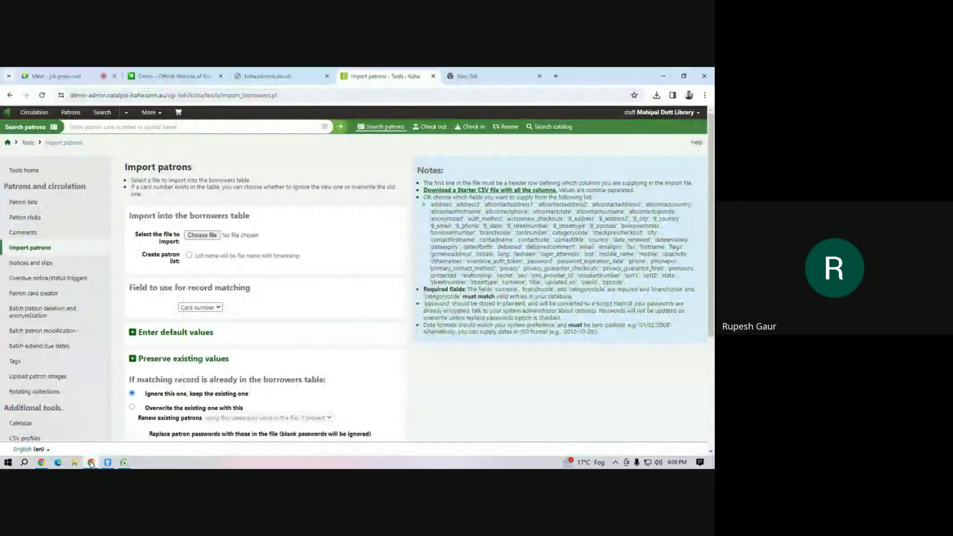
Switch from Koha's Import patrons tab to the Google Meet chat with Ctrl+1.
{"action": "key", "text": "ctrl+1"}
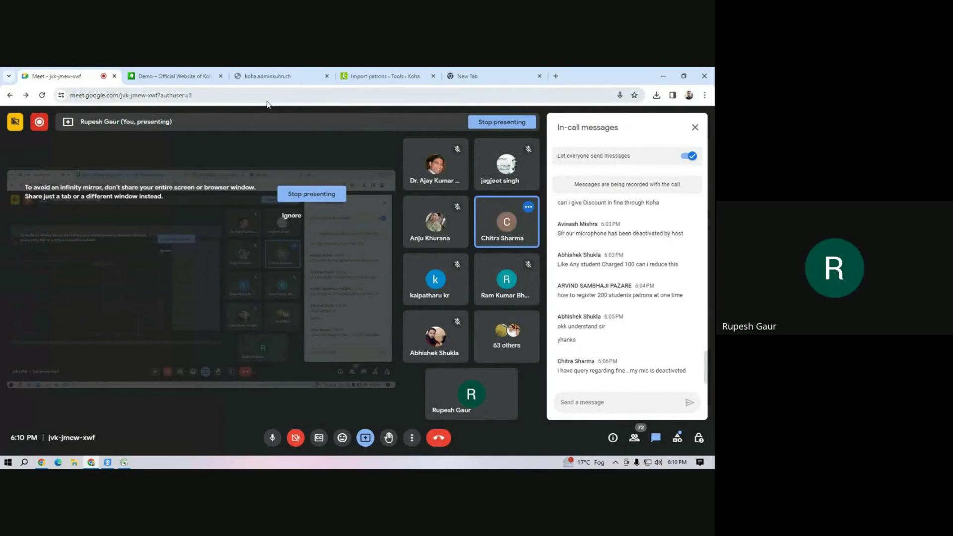
Return to Koha and open the holiday Calendar from the Tools home page.
{"action": "left_click", "coordinate": [388, 79]}
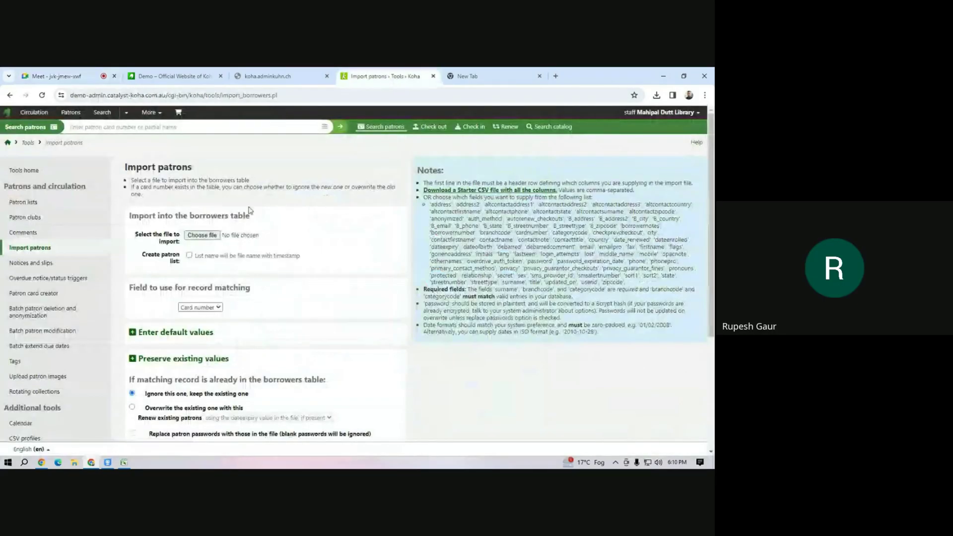
{"action": "left_click", "coordinate": [150, 113]}
{"action": "left_click", "coordinate": [141, 220]}
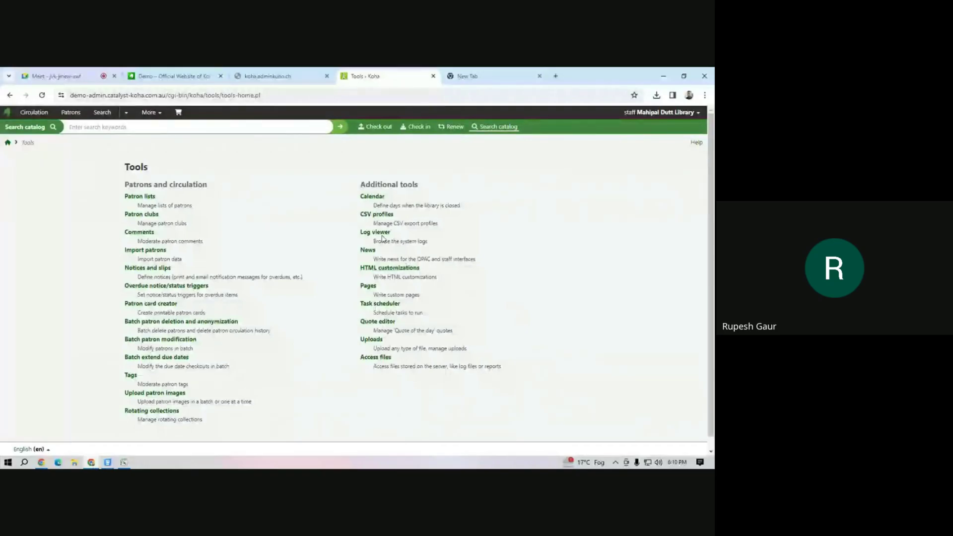
{"action": "left_click", "coordinate": [377, 198]}
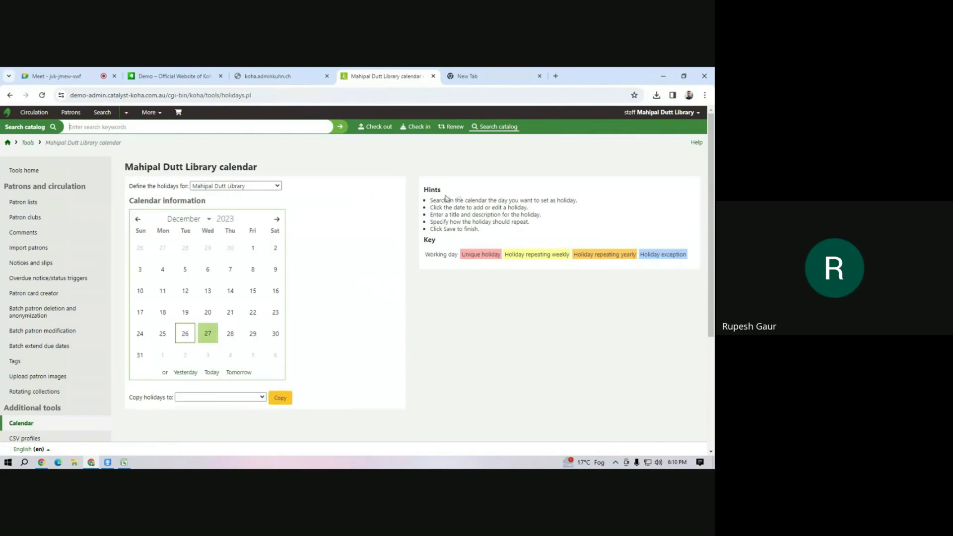
Save a one-day holiday 'Shahidi Divas' on 28 December 2023, reusing the title as description.
{"action": "left_click", "coordinate": [229, 336]}
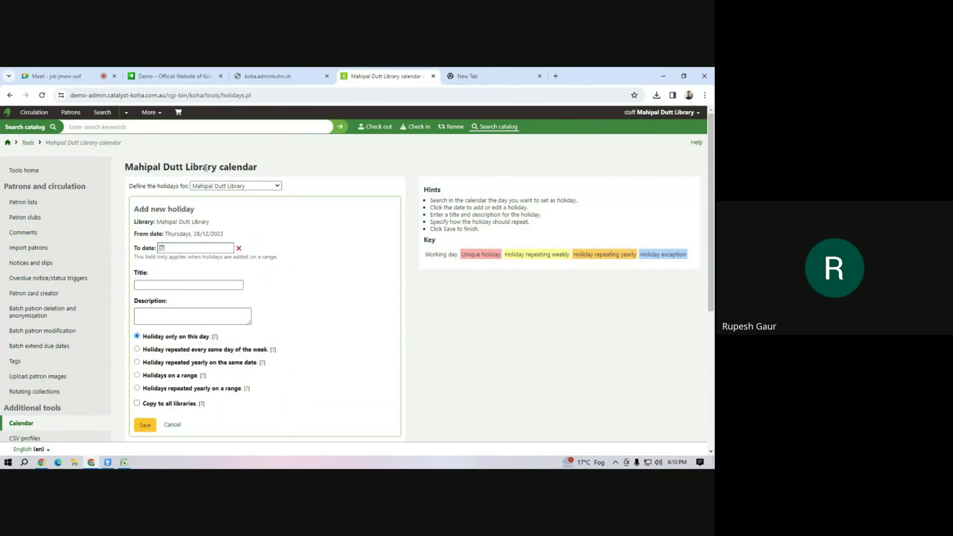
{"action": "left_click", "coordinate": [174, 285]}
{"action": "type", "text": "D"}
{"action": "key", "text": "BackSpace"}
{"action": "type", "text": "Shahidi S"}
{"action": "type", "text": "ivas"}
{"action": "left_click", "coordinate": [160, 314]}
{"action": "left_click_drag", "start_coordinate": [185, 285], "coordinate": [127, 286]}
{"action": "key", "text": "ctrl+c"}
{"action": "left_click", "coordinate": [164, 316]}
{"action": "key", "text": "ctrl+v"}
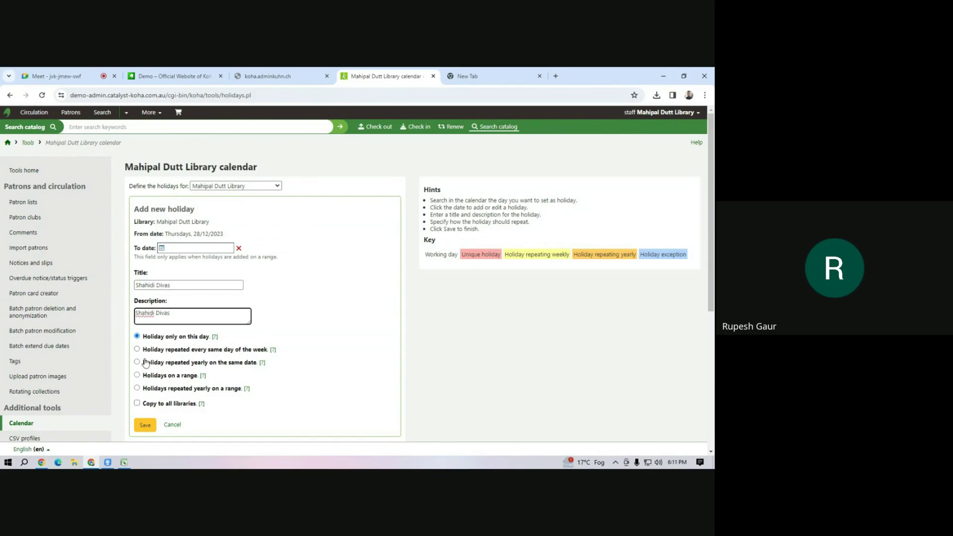
{"action": "left_click", "coordinate": [145, 426]}
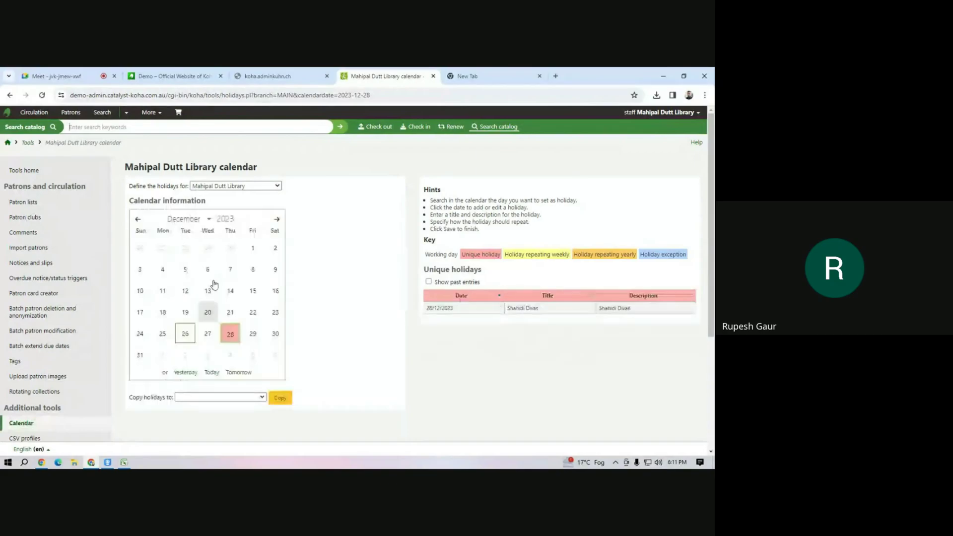
Save a one-day holiday on 29 December 2023 with title and description D.
{"action": "left_click", "coordinate": [252, 335]}
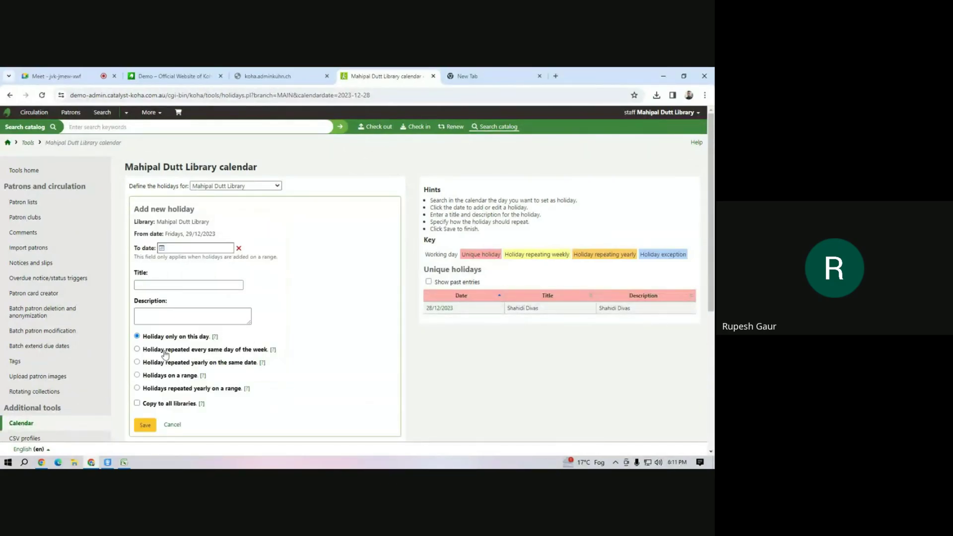
{"action": "left_click", "coordinate": [152, 283]}
{"action": "left_click", "coordinate": [172, 286]}
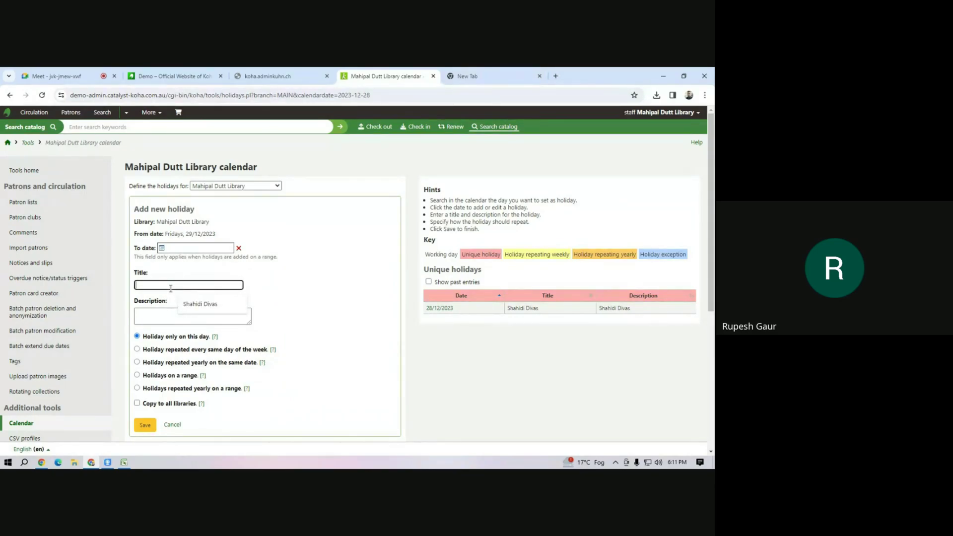
{"action": "type", "text": "D"}
{"action": "left_click", "coordinate": [148, 315]}
{"action": "type", "text": "D"}
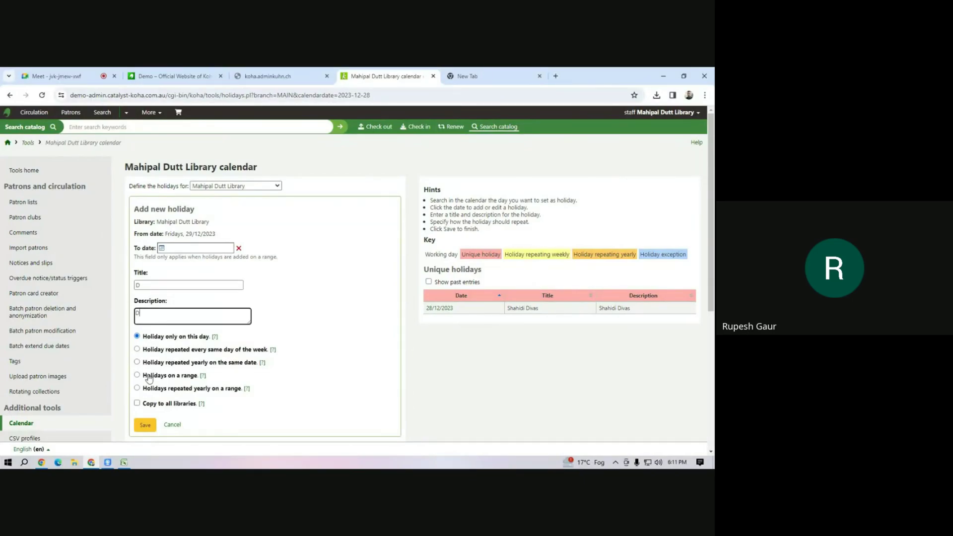
{"action": "left_click", "coordinate": [145, 426]}
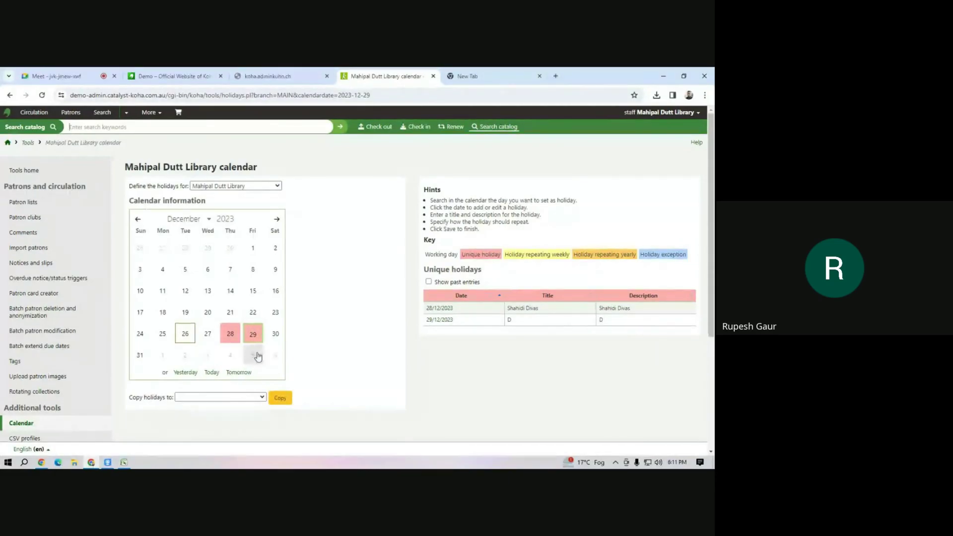
Start a holiday range from 30 December to 31/12/2023 on the calendar.
{"action": "left_click", "coordinate": [274, 335]}
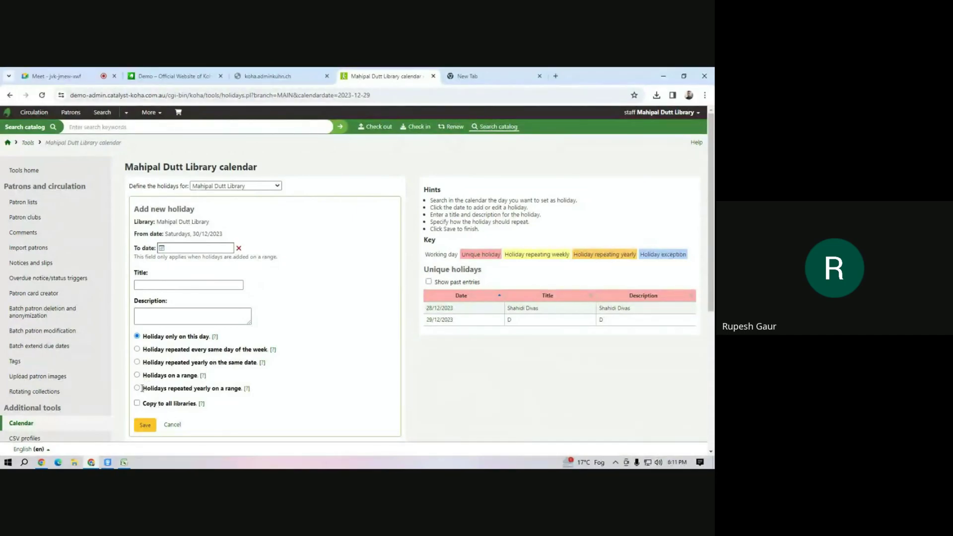
{"action": "left_click", "coordinate": [137, 376]}
{"action": "left_click", "coordinate": [179, 247]}
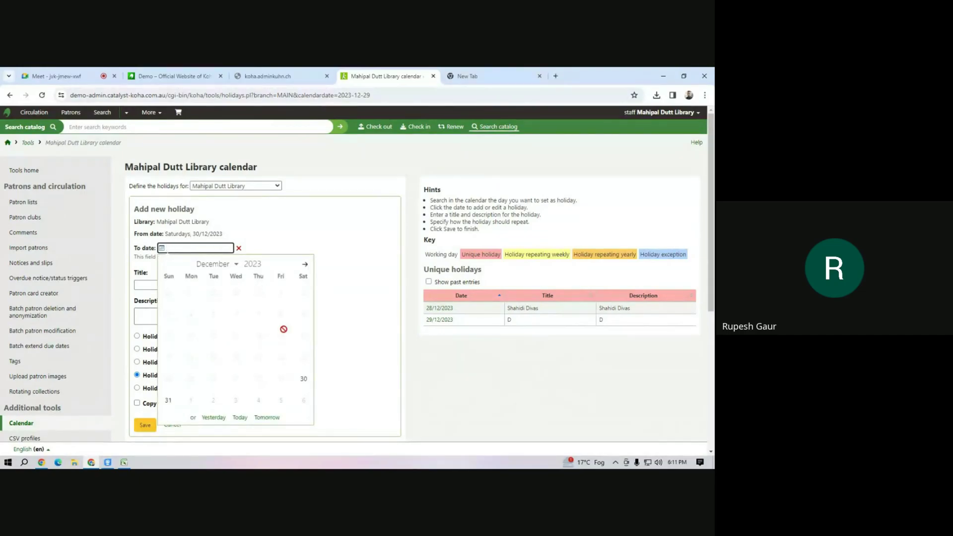
{"action": "left_click", "coordinate": [169, 400]}
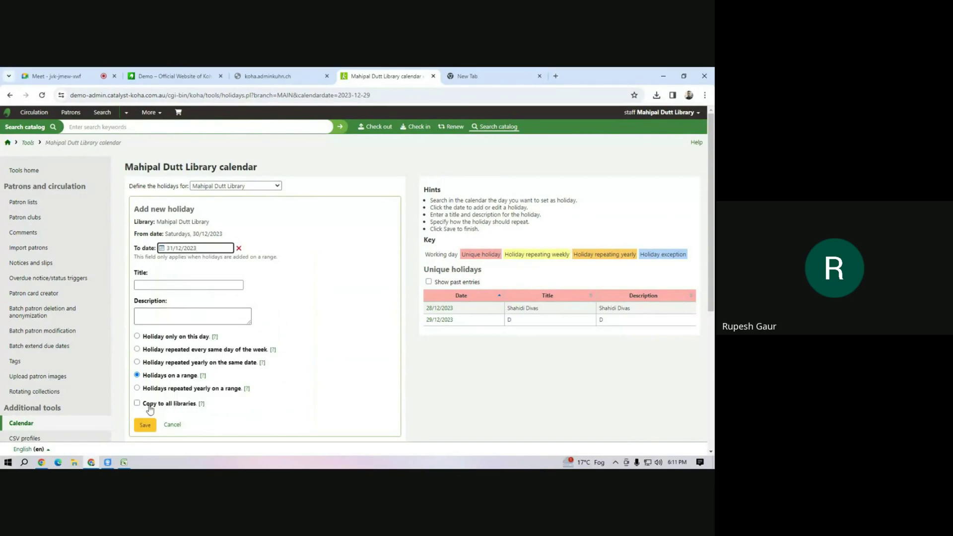
Give the holiday the title and description 'Winter' and save it.
{"action": "left_click", "coordinate": [169, 284]}
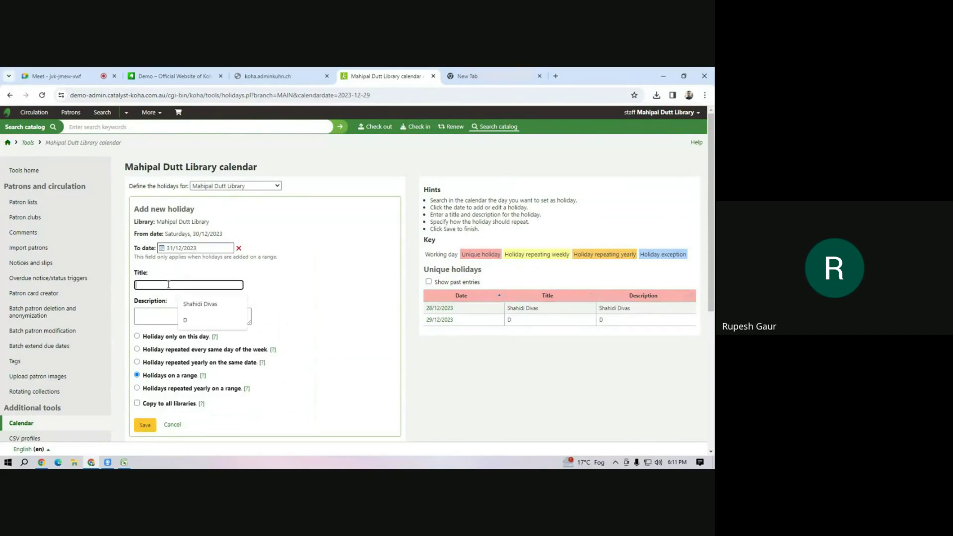
{"action": "type", "text": "Winder"}
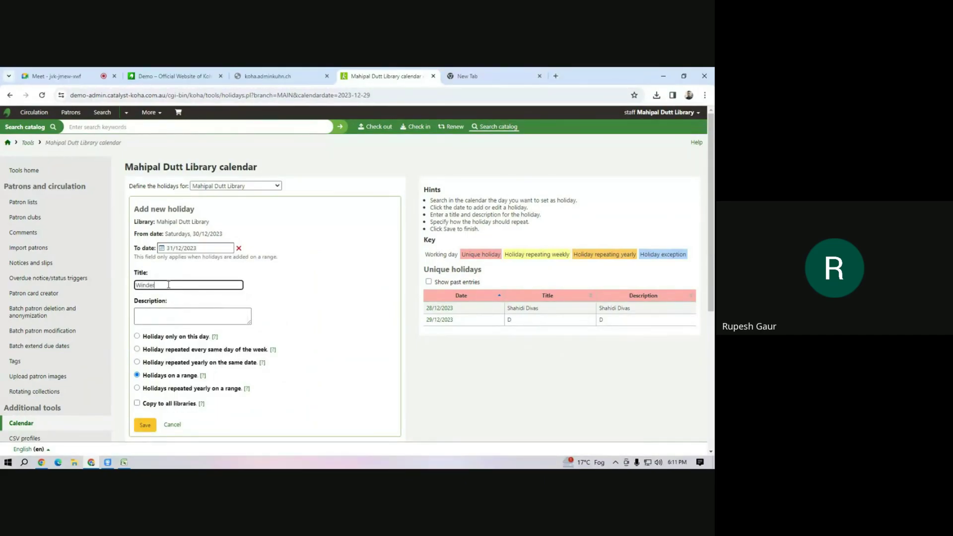
{"action": "key", "text": "BackSpace"}
{"action": "key", "text": "BackSpace"}
{"action": "key", "text": "BackSpace"}
{"action": "type", "text": "ter"}
{"action": "left_click", "coordinate": [181, 315]}
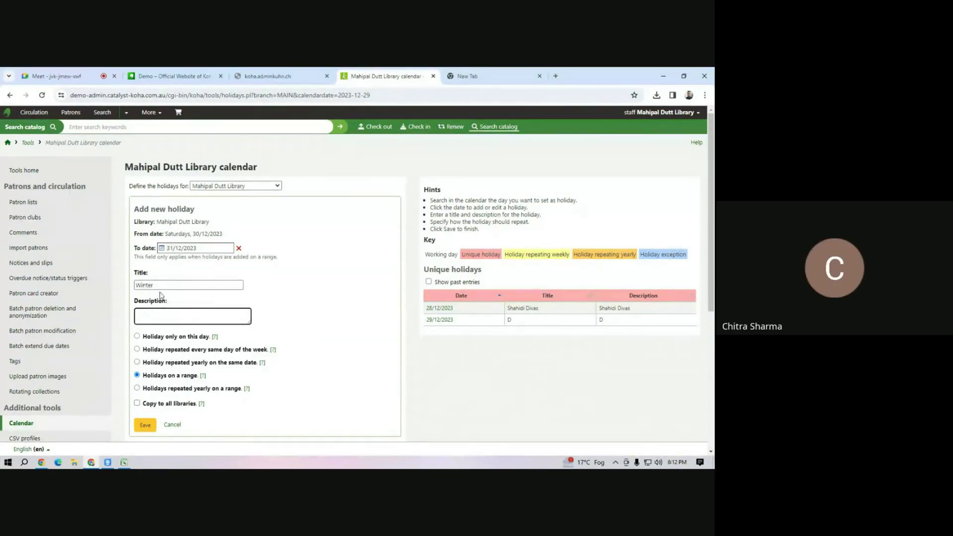
{"action": "left_click_drag", "start_coordinate": [154, 286], "coordinate": [128, 286]}
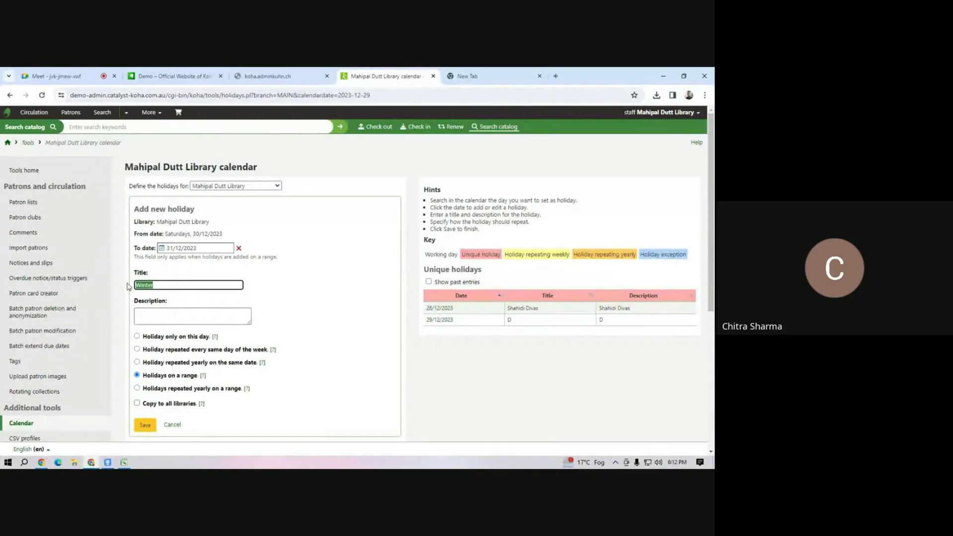
{"action": "key", "text": "ctrl+c"}
{"action": "left_click", "coordinate": [160, 320]}
{"action": "key", "text": "ctrl+v"}
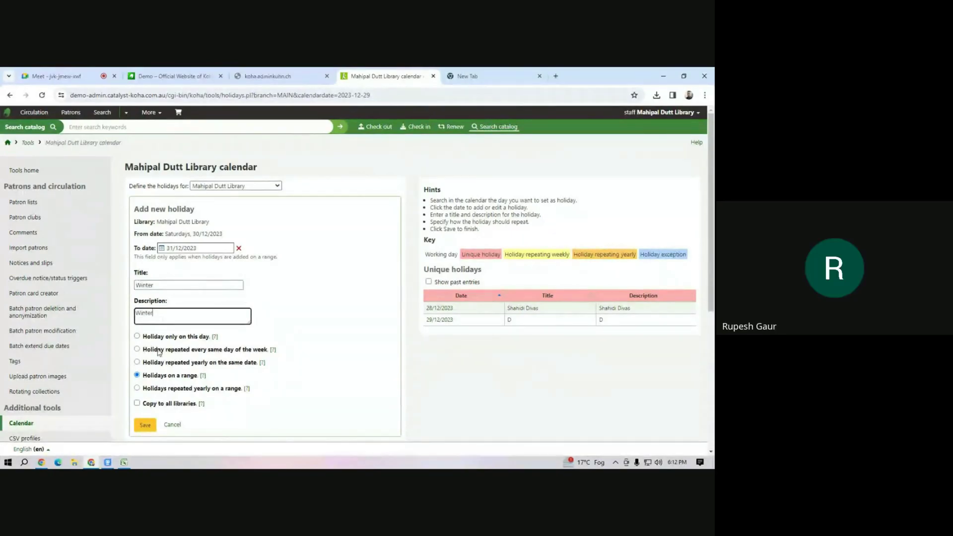
{"action": "left_click", "coordinate": [145, 426]}
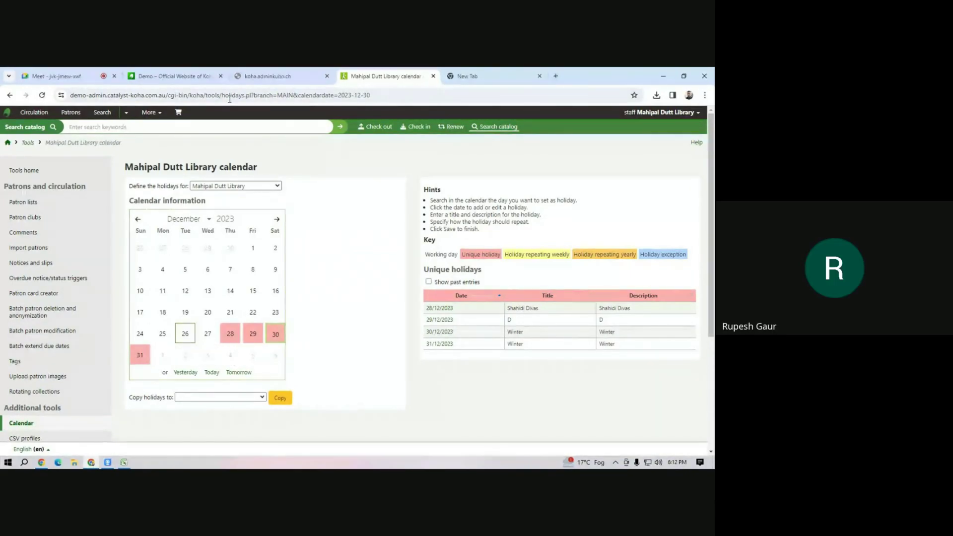
Check the other Koha site tabs, finding one unreachable, and return to the calendar.
{"action": "left_click", "coordinate": [182, 73]}
{"action": "left_click", "coordinate": [255, 72]}
{"action": "left_click", "coordinate": [382, 75]}
{"action": "left_click", "coordinate": [291, 77]}
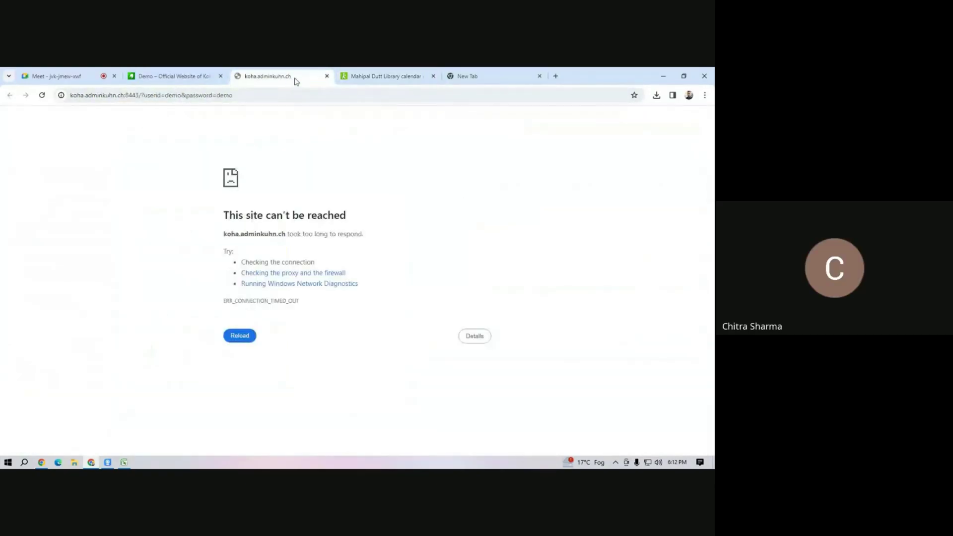
{"action": "left_click", "coordinate": [360, 76]}
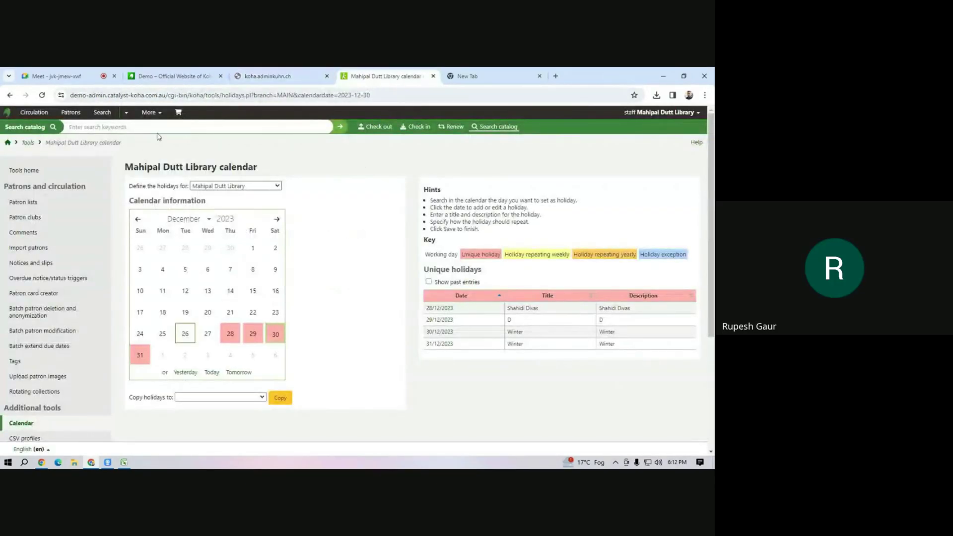
Enter 0001 in the catalog search box, replacing the initially typed A100.
{"action": "left_click", "coordinate": [174, 127]}
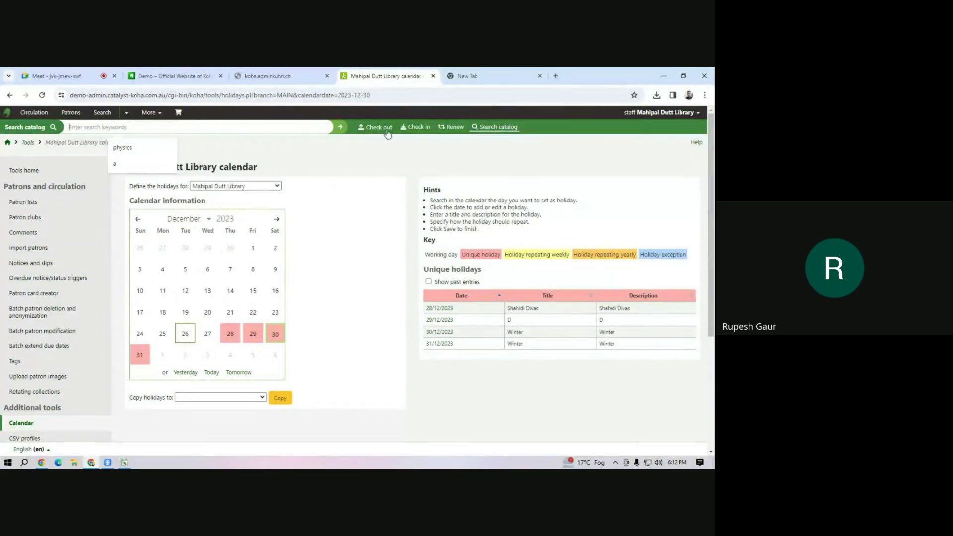
{"action": "left_click", "coordinate": [126, 128]}
{"action": "type", "text": "A1"}
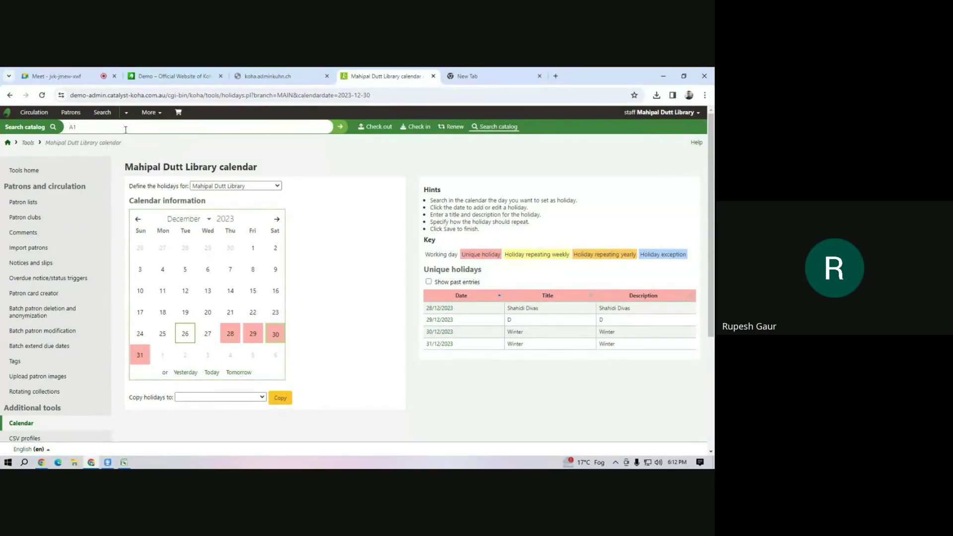
{"action": "type", "text": "00"}
{"action": "key", "text": "BackSpace"}
{"action": "key", "text": "BackSpace"}
{"action": "key", "text": "BackSpace"}
{"action": "type", "text": "1"}
{"action": "type", "text": "0001"}
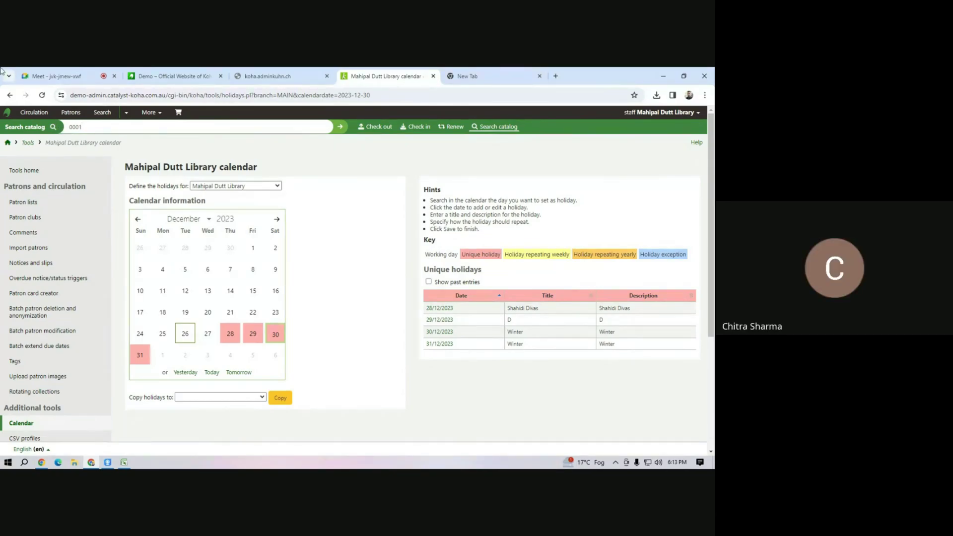
Recheck the unreachable Koha site, then switch to the Google Meet call.
{"action": "left_click", "coordinate": [286, 79]}
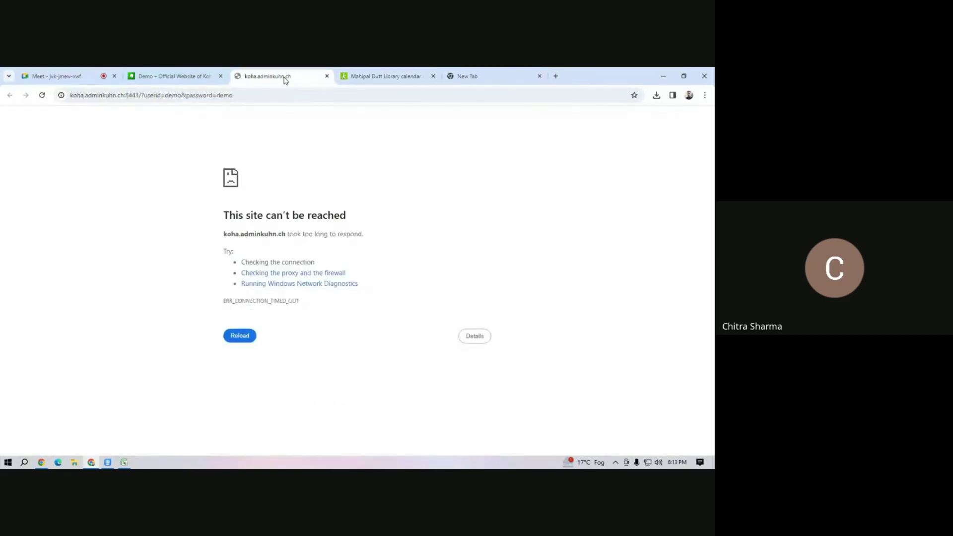
{"action": "left_click", "coordinate": [365, 77]}
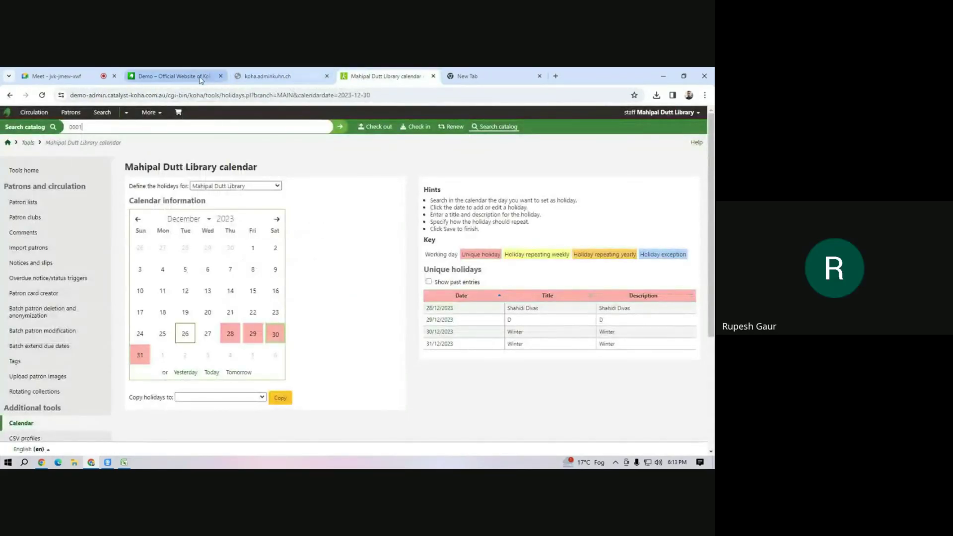
{"action": "left_click", "coordinate": [80, 77]}
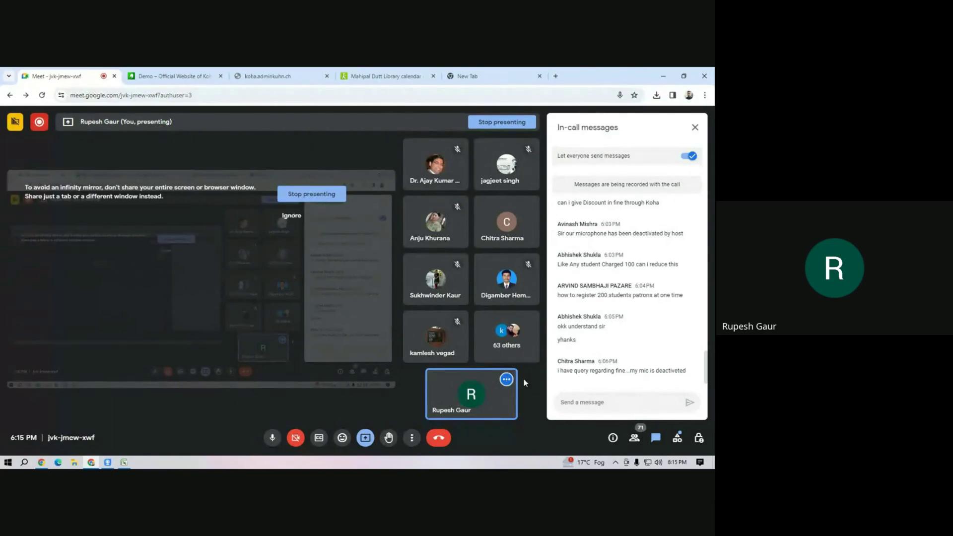
Go from the calendar via Koha home and Acquisitions to the Budgets administration page.
{"action": "left_click", "coordinate": [397, 77]}
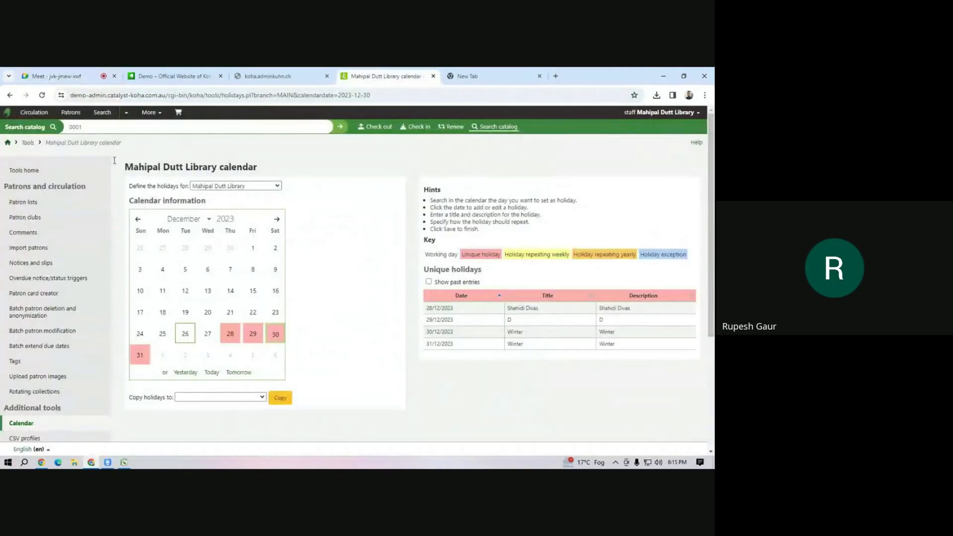
{"action": "left_click", "coordinate": [8, 143]}
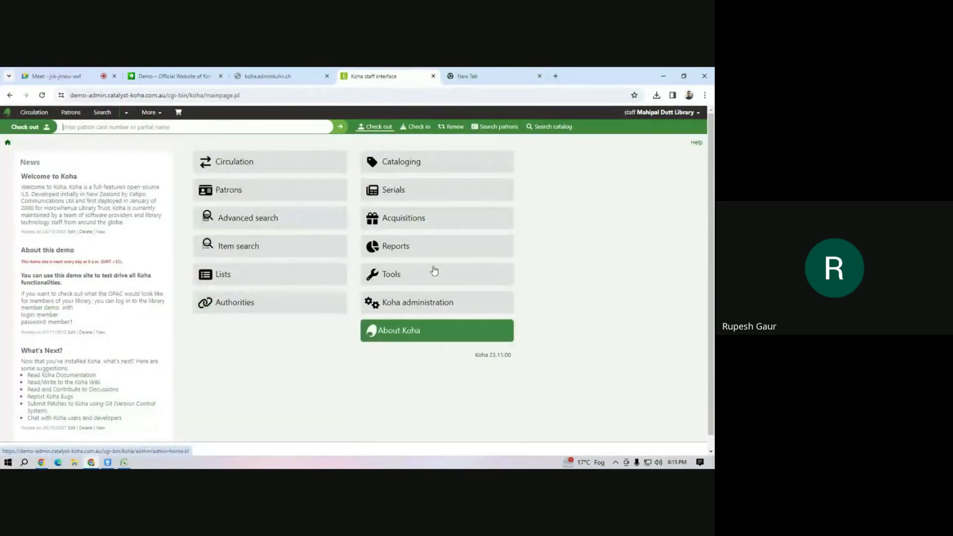
{"action": "left_click", "coordinate": [410, 219]}
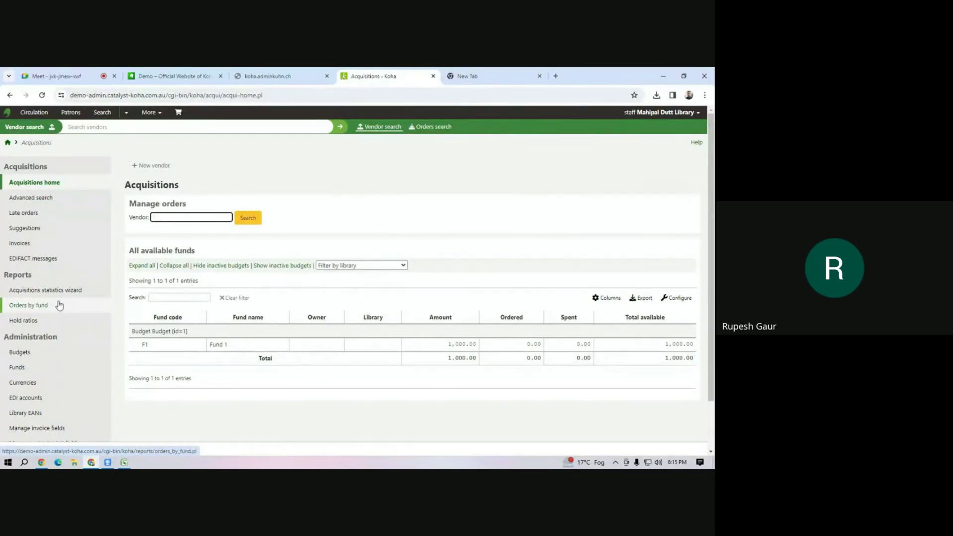
{"action": "left_click", "coordinate": [21, 357]}
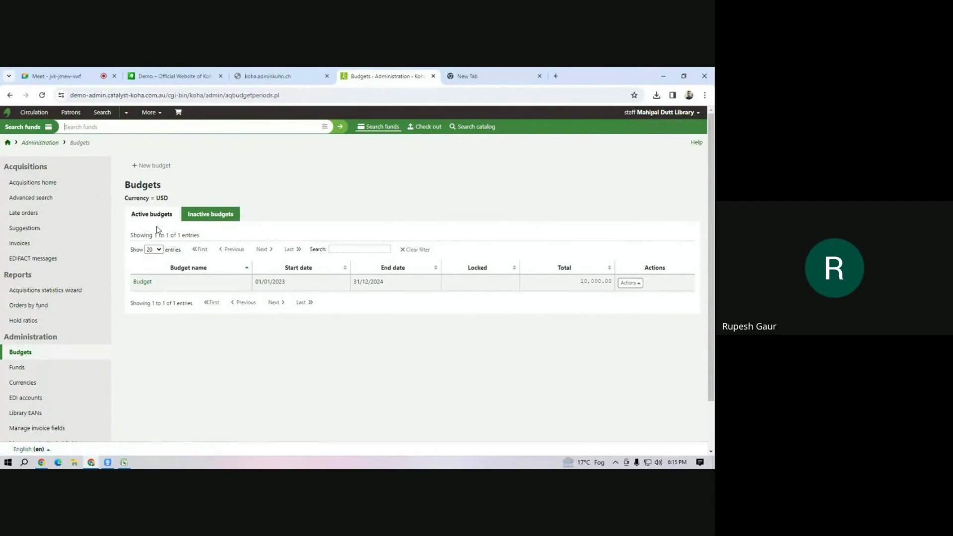
Start a new budget, select its 0.00 total amount and mark it active.
{"action": "left_click", "coordinate": [157, 164]}
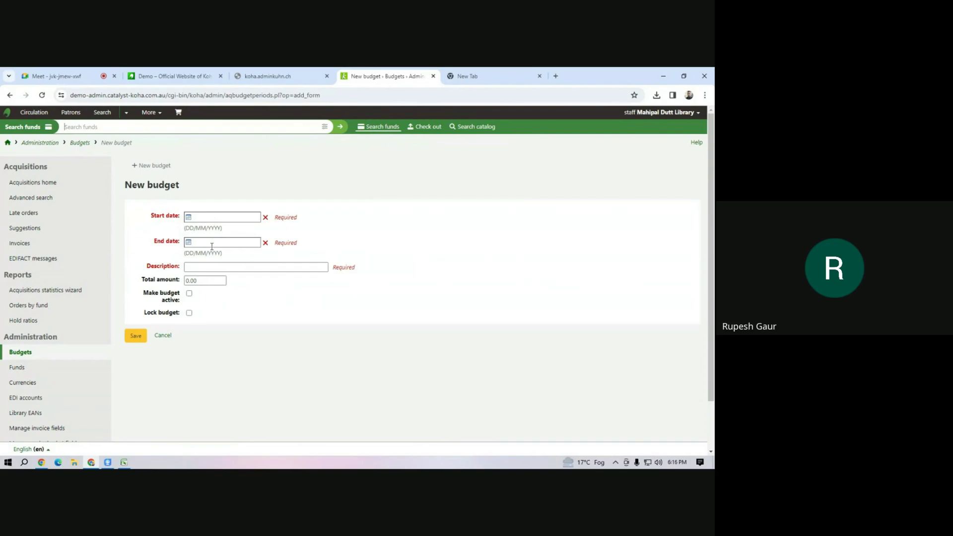
{"action": "left_click", "coordinate": [203, 280]}
{"action": "left_click_drag", "start_coordinate": [203, 280], "coordinate": [173, 282]}
{"action": "left_click", "coordinate": [189, 294]}
Review the currencies and exchange rates list, then return to the New budget form.
{"action": "left_click", "coordinate": [22, 384]}
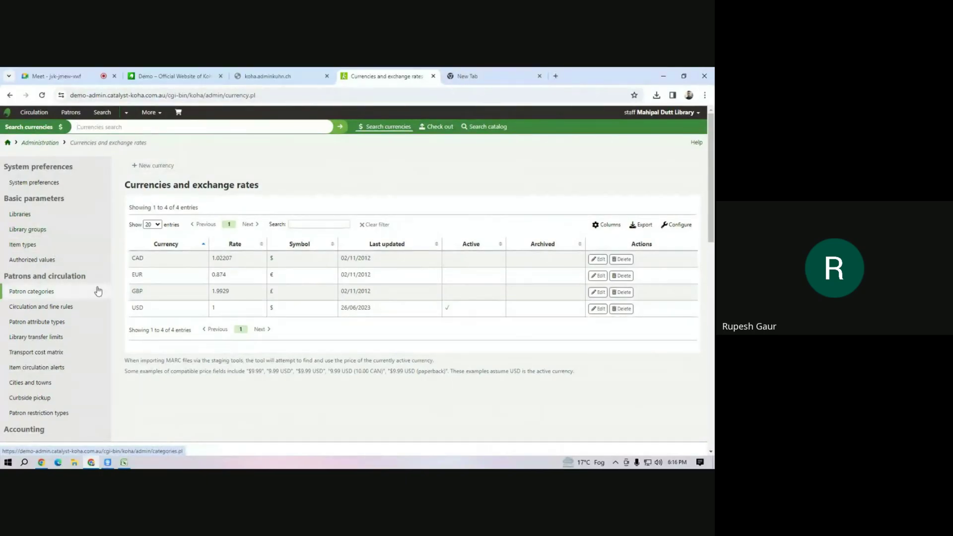
{"action": "left_click", "coordinate": [10, 95]}
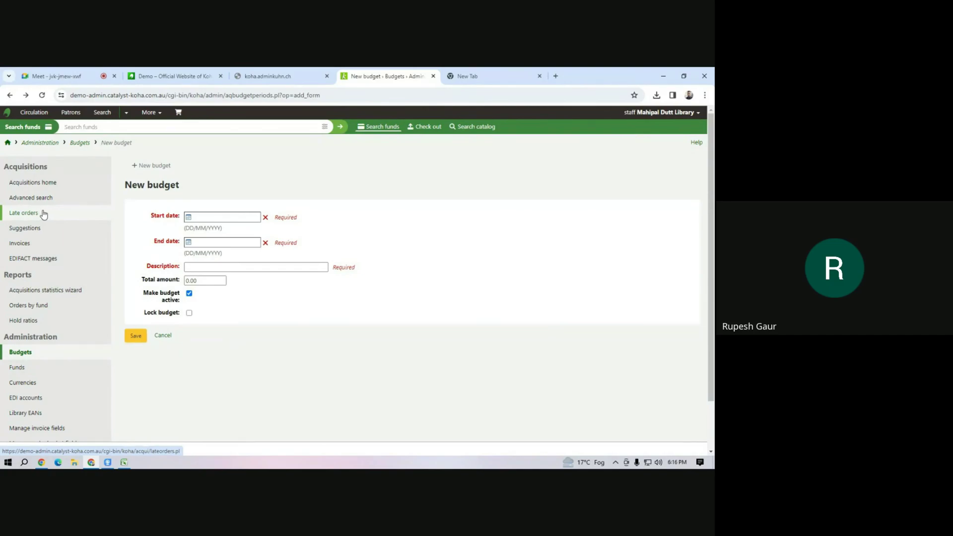
{"action": "left_click", "coordinate": [189, 76]}
{"action": "left_click", "coordinate": [52, 78]}
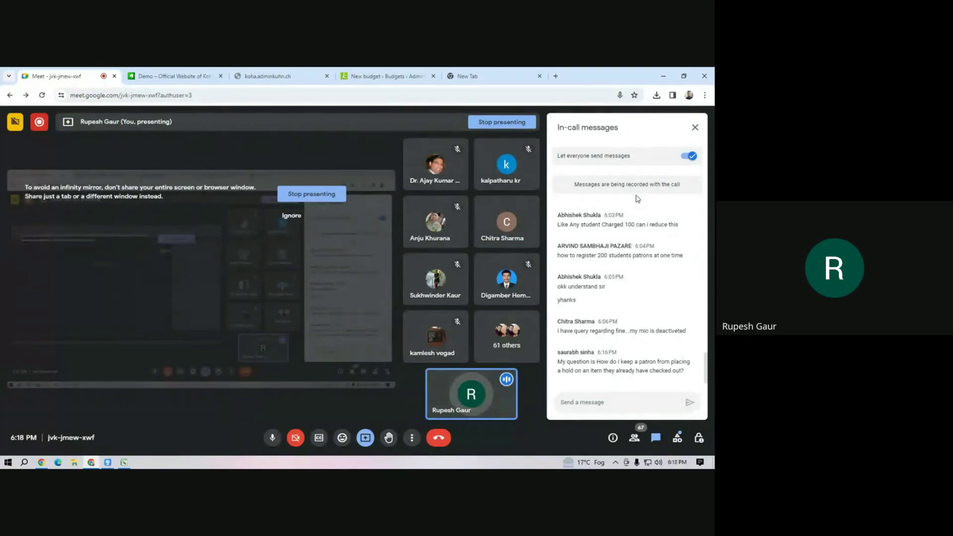
{"action": "left_click", "coordinate": [367, 78]}
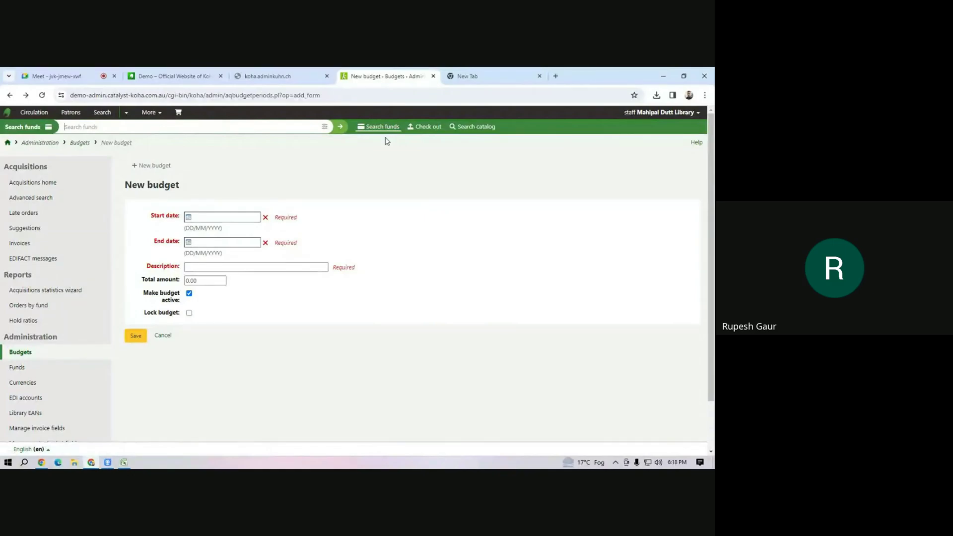
Look up the patron's checkouts and edit copy A100 of the geographic-material cataloguing book.
{"action": "left_click", "coordinate": [425, 127]}
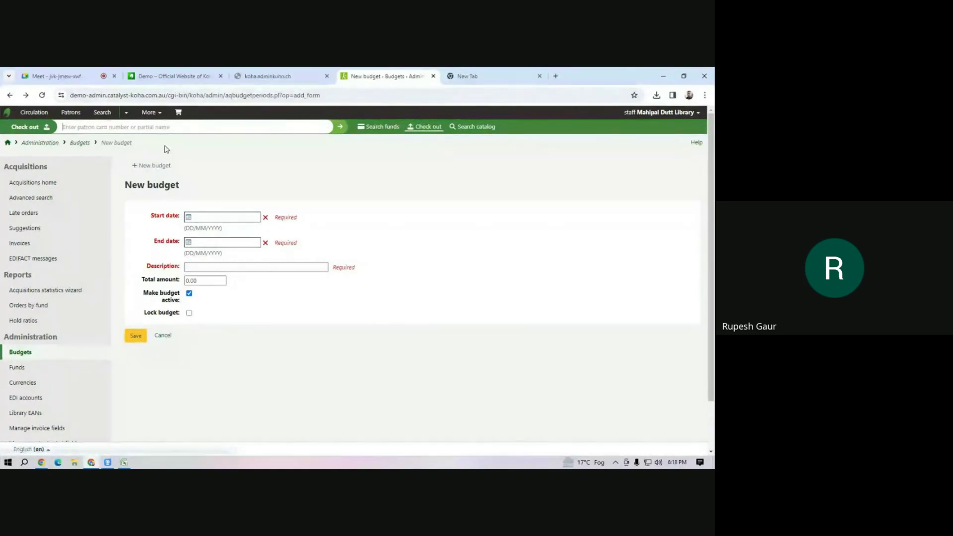
{"action": "type", "text": "m1"}
{"action": "key", "text": "Return"}
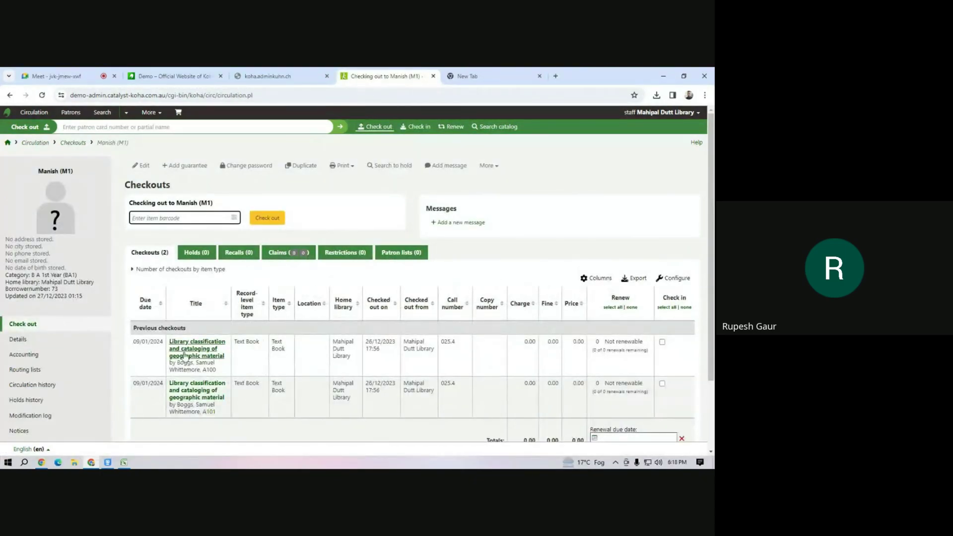
{"action": "left_click", "coordinate": [89, 366]}
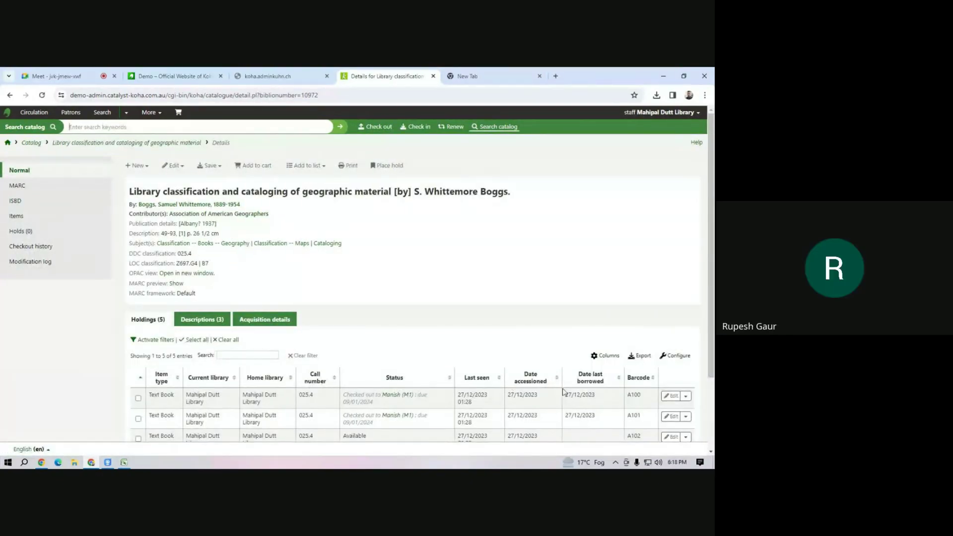
{"action": "left_click", "coordinate": [672, 399]}
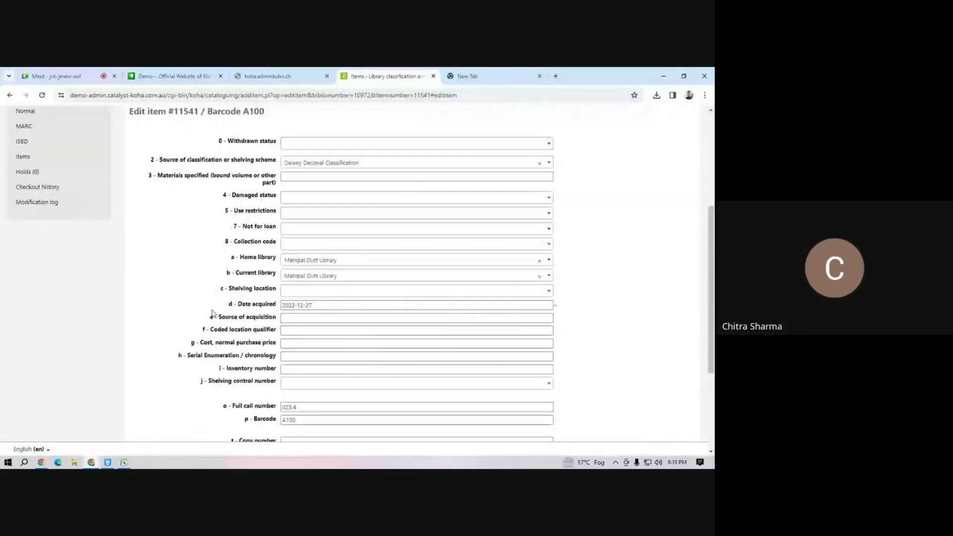
Look over the item edit form, clicking into the Uniform Resource Identifier field.
{"action": "scroll", "coordinate": [311, 366], "scroll_direction": "down", "scroll_amount": 3}
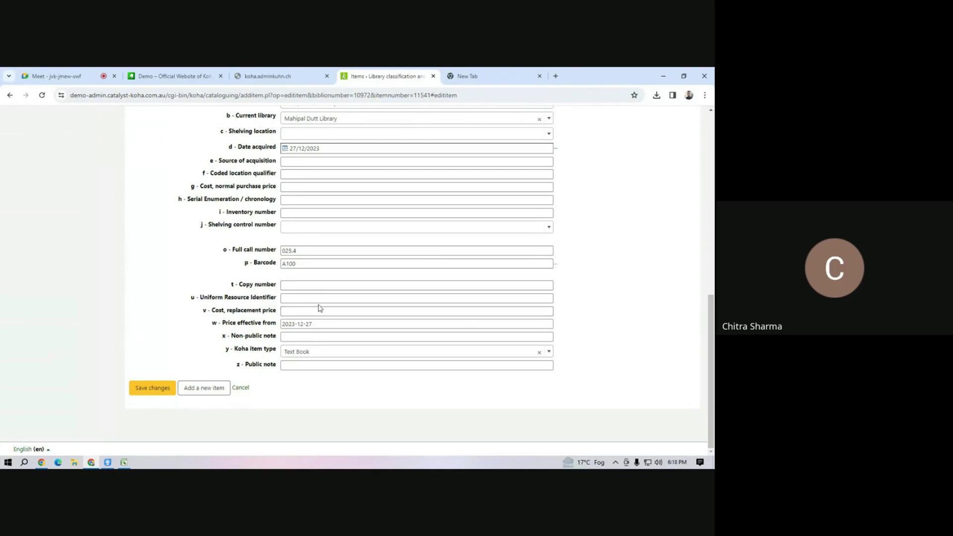
{"action": "left_click", "coordinate": [300, 299]}
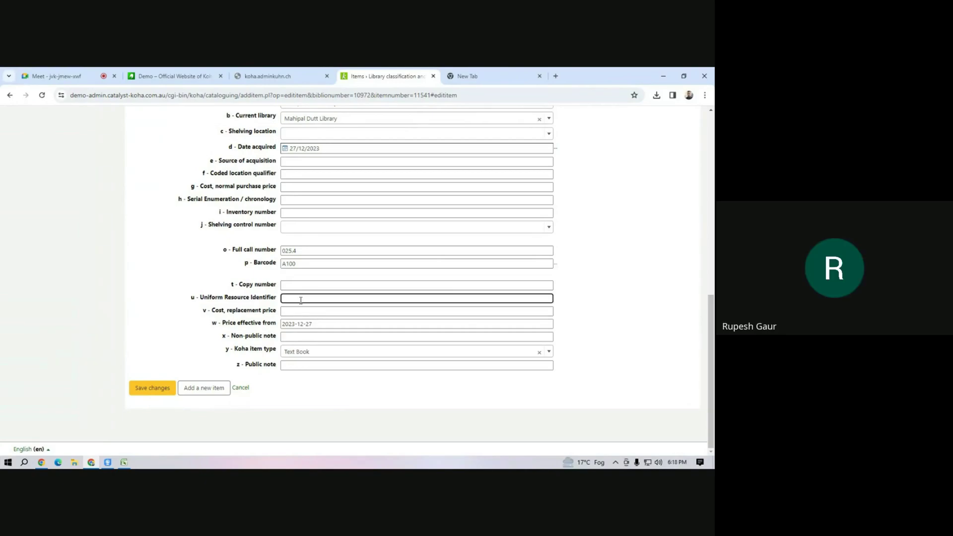
{"action": "scroll", "coordinate": [301, 300], "scroll_direction": "up", "scroll_amount": 15}
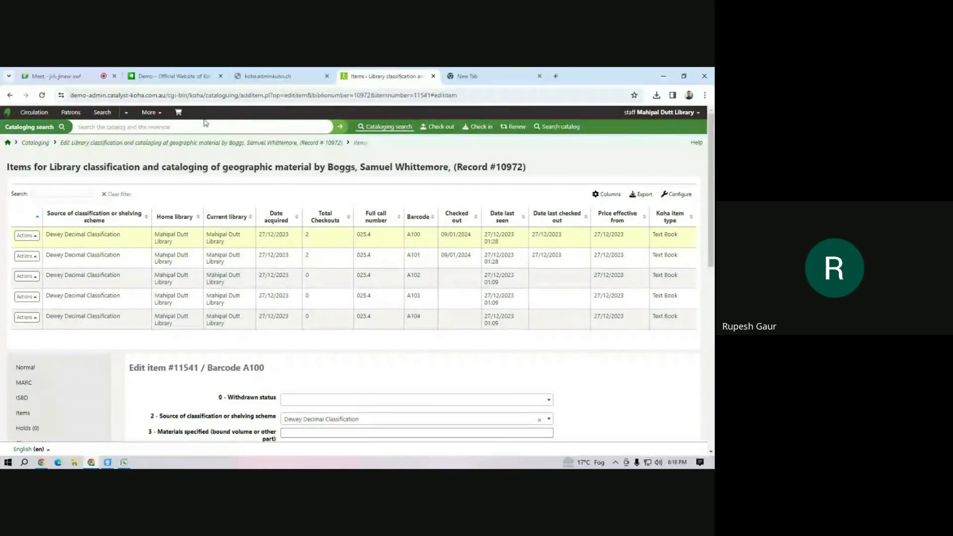
Return to the Koha staff home page, then go back to the Google Meet call.
{"action": "left_click", "coordinate": [150, 113]}
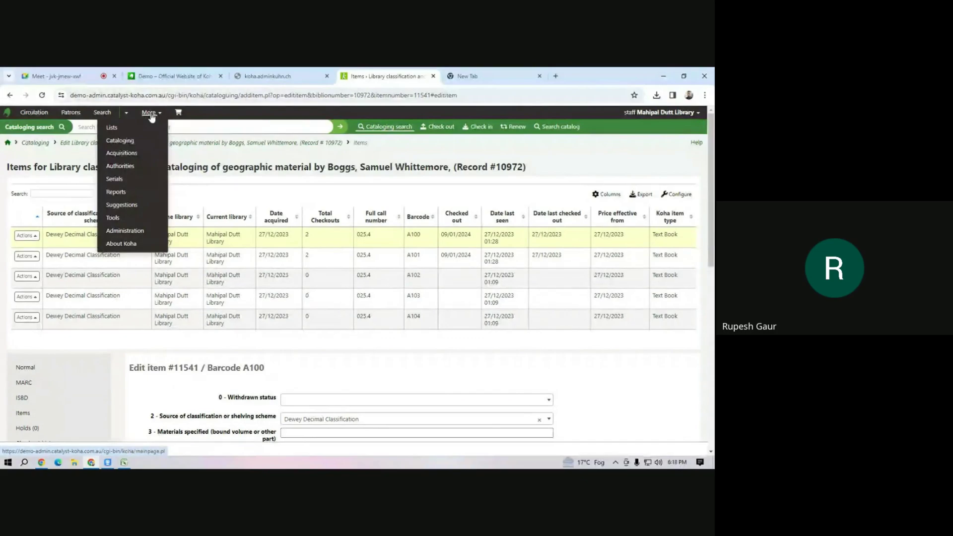
{"action": "left_click", "coordinate": [6, 144]}
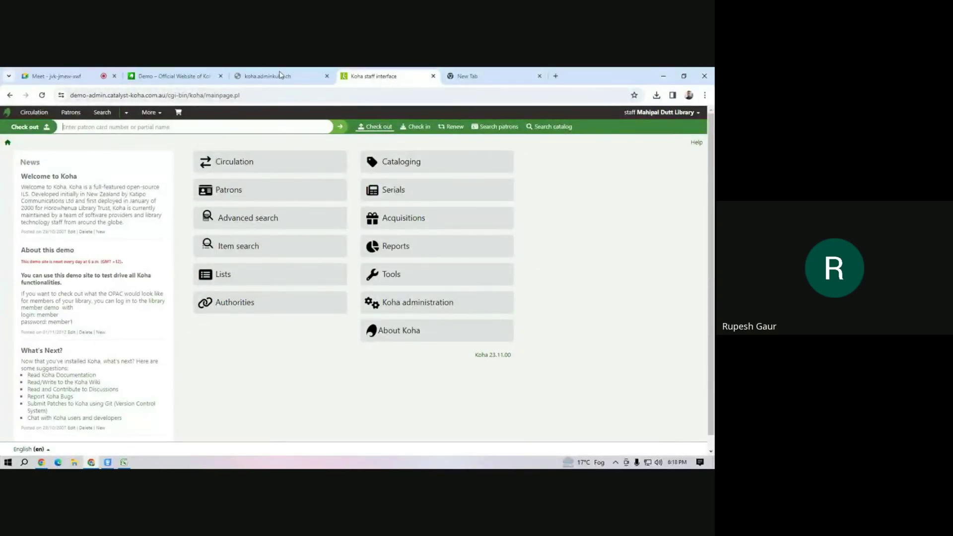
{"action": "left_click", "coordinate": [62, 76]}
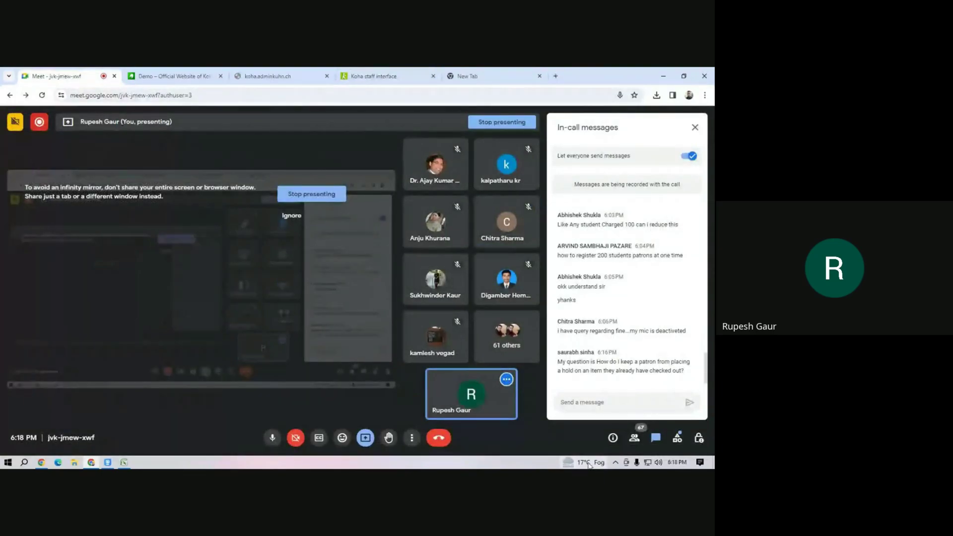
Dismiss the weather flyout and bring Excel's patron_import sheet to the front.
{"action": "mouse_move", "coordinate": [588, 464]}
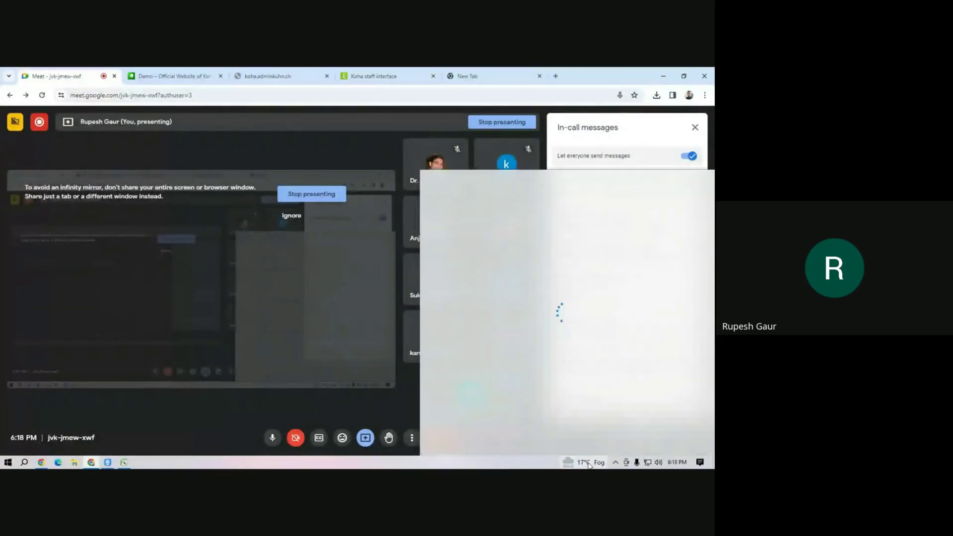
{"action": "left_click", "coordinate": [366, 461]}
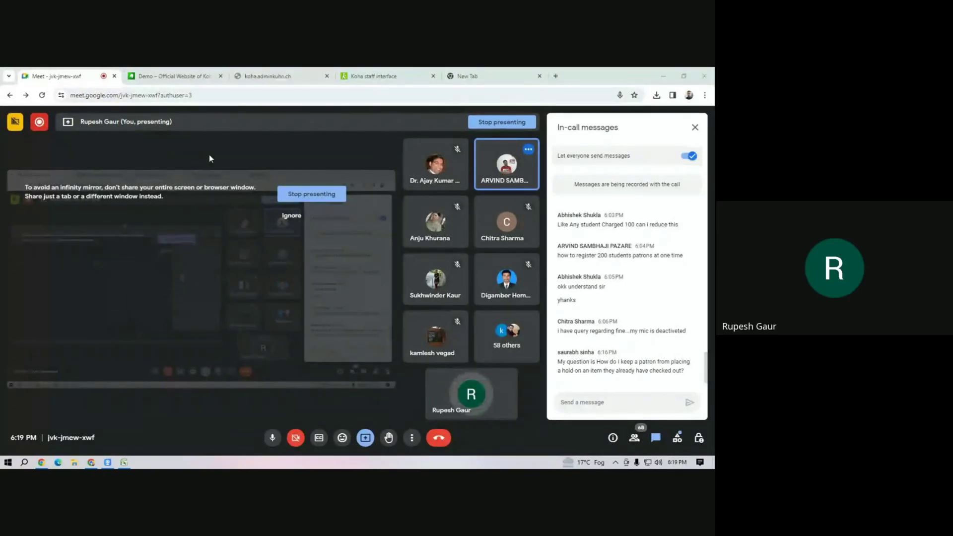
{"action": "left_click", "coordinate": [124, 462]}
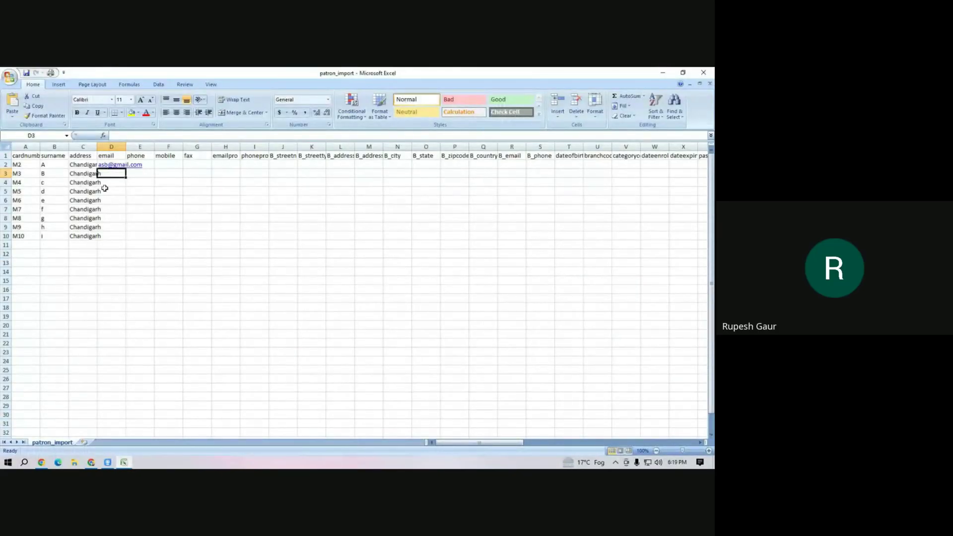
Copy the sample e-mail address from D2 into D3 through D10.
{"action": "left_click", "coordinate": [122, 191]}
{"action": "left_click", "coordinate": [110, 168]}
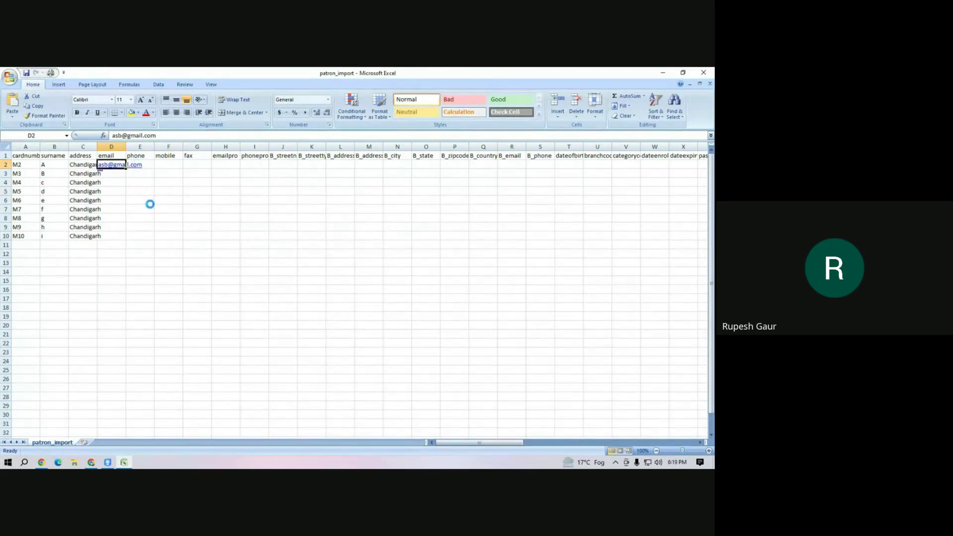
{"action": "key", "text": "ctrl+c"}
{"action": "left_click_drag", "start_coordinate": [112, 174], "coordinate": [114, 235]}
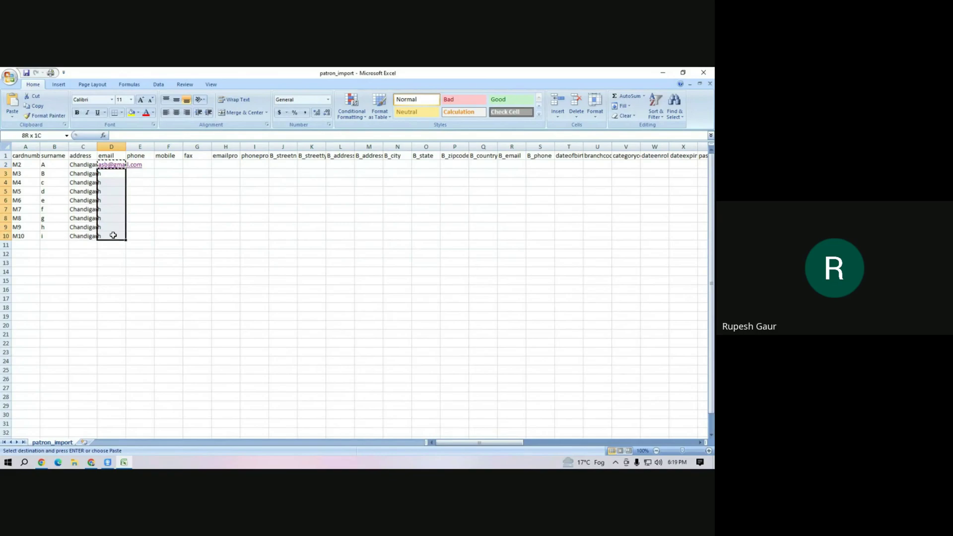
{"action": "key", "text": "ctrl+v"}
Enter a sample phone number in E2 and fill it down to E10.
{"action": "left_click", "coordinate": [151, 162]}
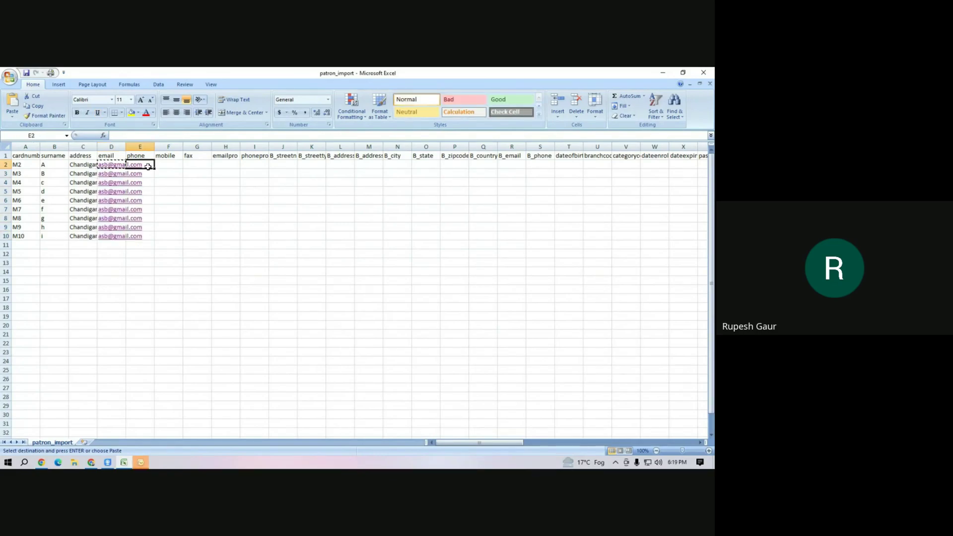
{"action": "type", "text": "12312321"}
{"action": "key", "text": "Tab"}
{"action": "left_click", "coordinate": [152, 166]}
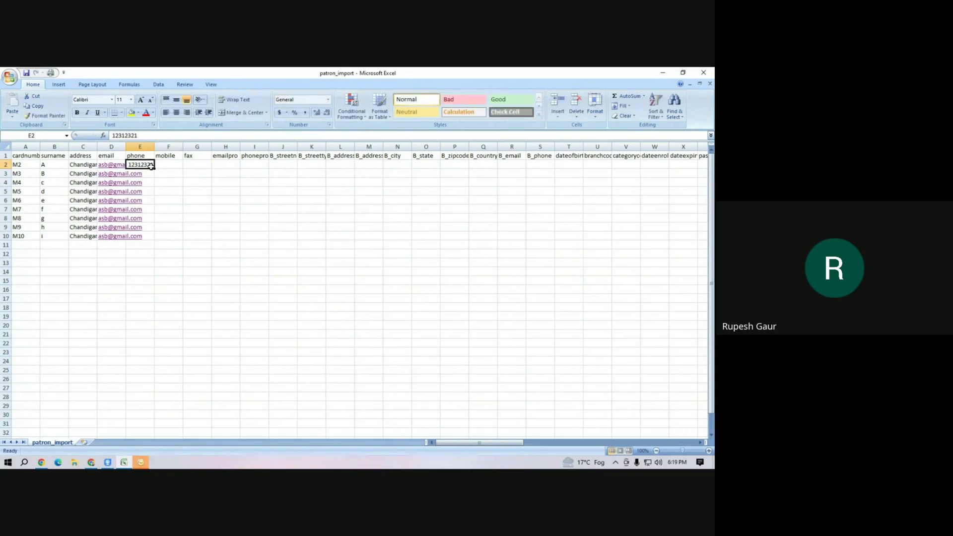
{"action": "left_click_drag", "start_coordinate": [151, 167], "coordinate": [149, 240]}
{"action": "left_click", "coordinate": [197, 200]}
{"action": "left_click_drag", "start_coordinate": [166, 146], "coordinate": [568, 149]}
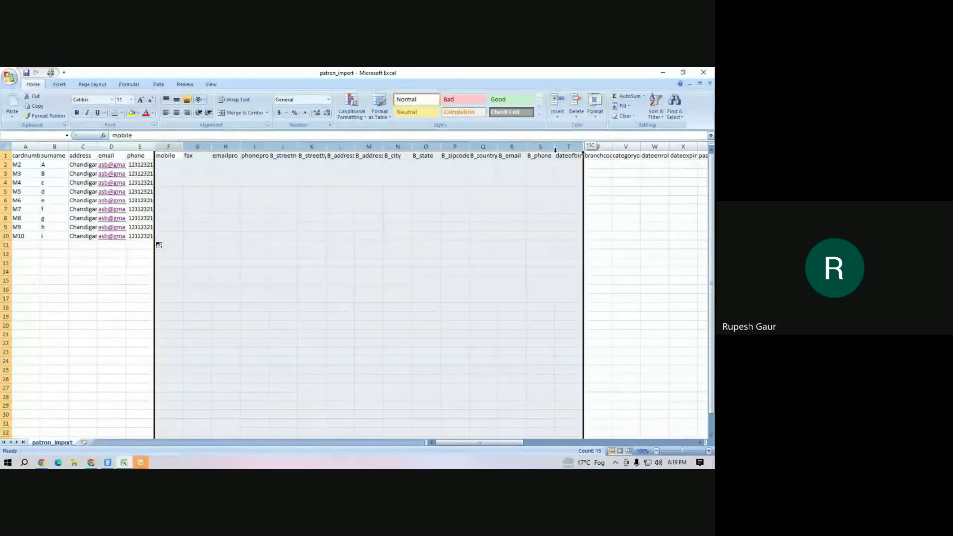
Delete the selected unneeded columns from mobile onward.
{"action": "right_click", "coordinate": [521, 148]}
{"action": "left_click", "coordinate": [535, 207]}
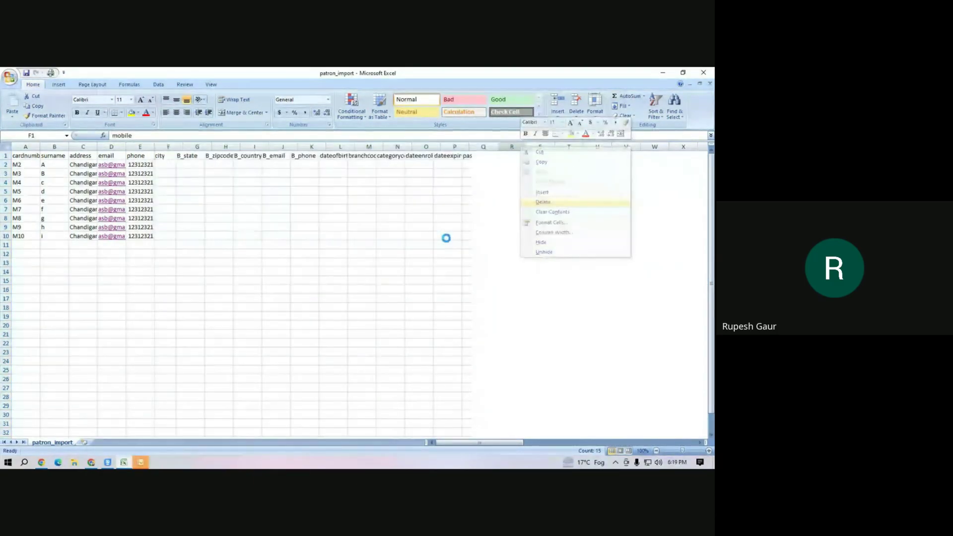
{"action": "left_click", "coordinate": [179, 193]}
Widen columns F and G so branchcode and categorycode display fully.
{"action": "left_click", "coordinate": [177, 167]}
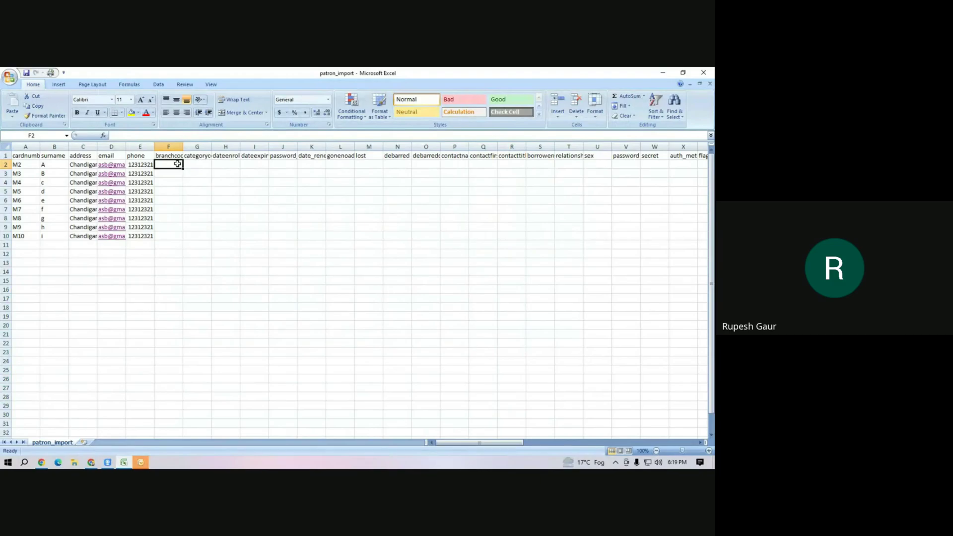
{"action": "left_click_drag", "start_coordinate": [182, 148], "coordinate": [204, 149]}
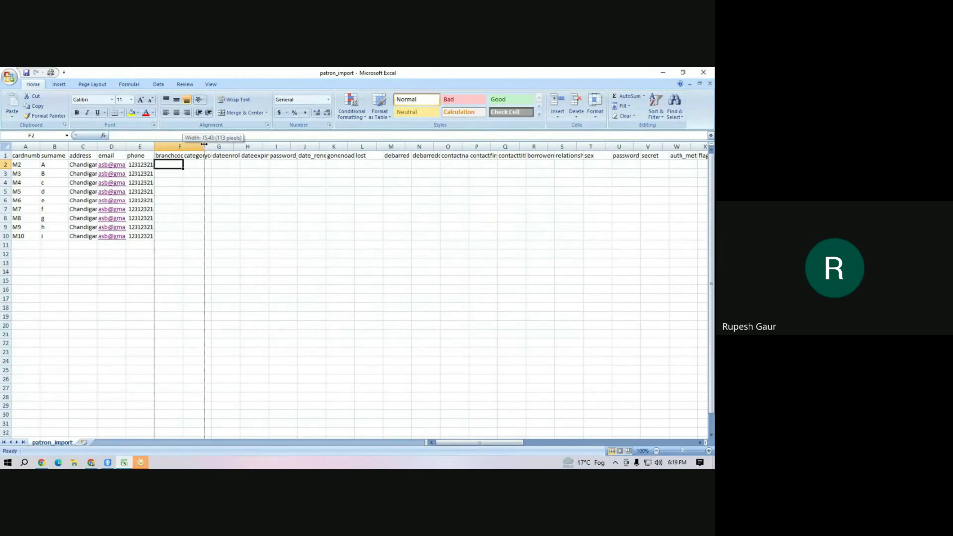
{"action": "left_click", "coordinate": [172, 155]}
{"action": "left_click", "coordinate": [175, 165]}
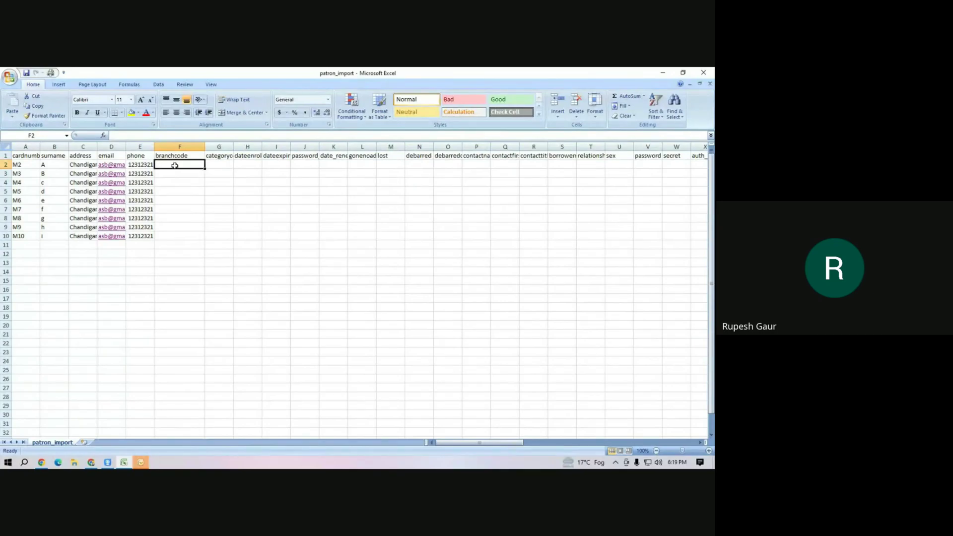
{"action": "left_click", "coordinate": [211, 157]}
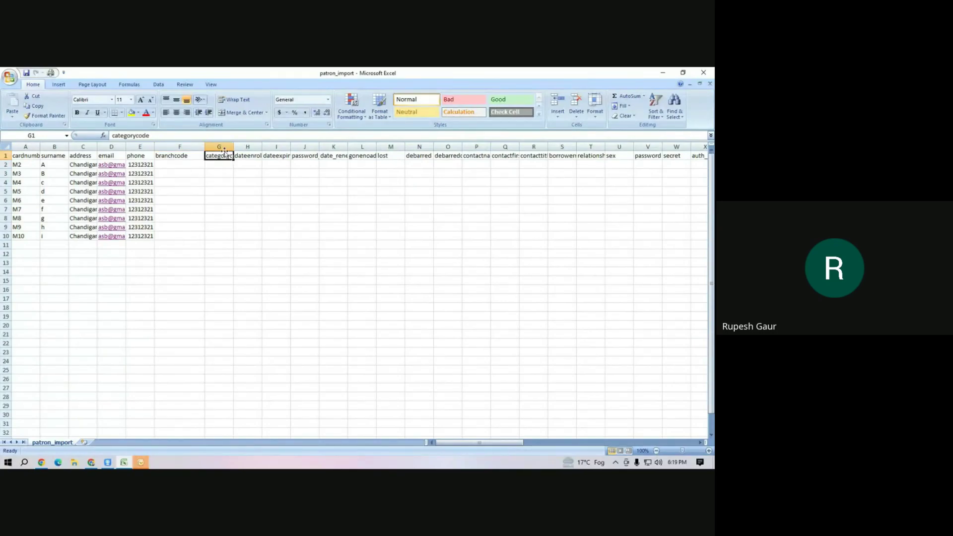
{"action": "left_click_drag", "start_coordinate": [233, 147], "coordinate": [279, 147]}
{"action": "left_click", "coordinate": [264, 192]}
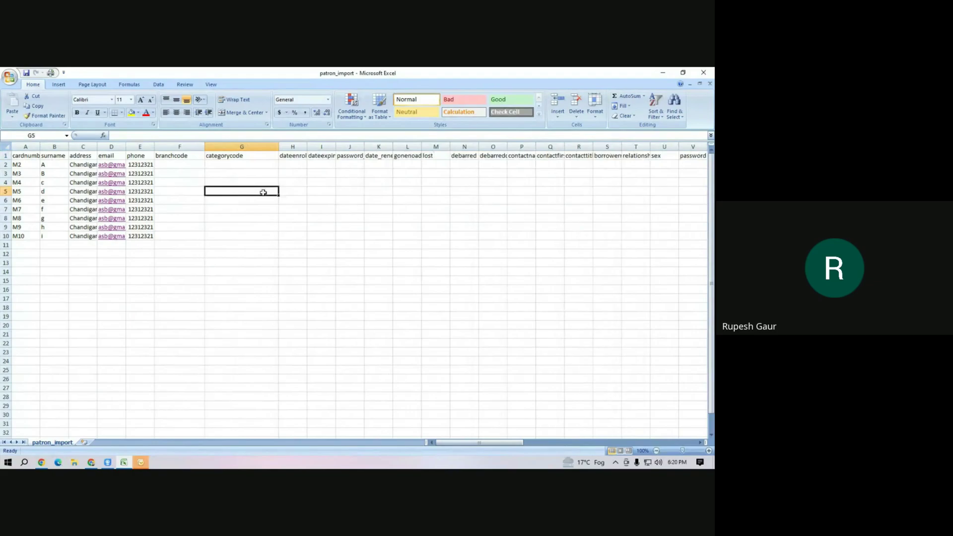
{"action": "left_click", "coordinate": [179, 164]}
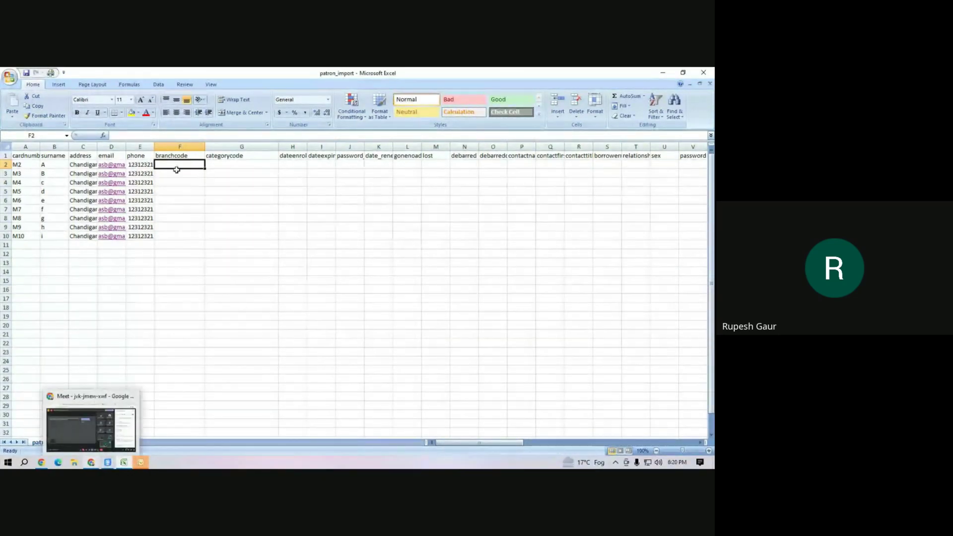
Enter branch code MAIN in F2 and category code BA1 in G2.
{"action": "type", "text": "MAIN"}
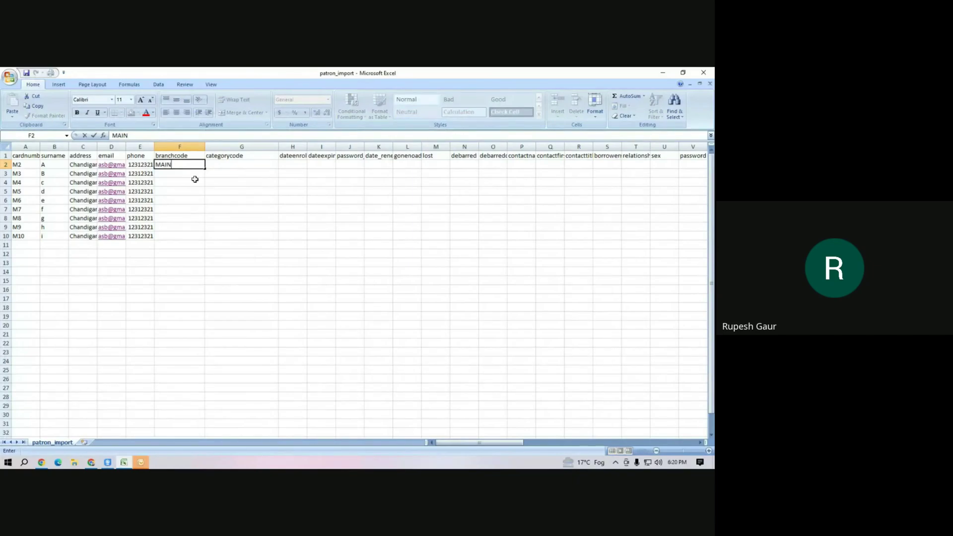
{"action": "key", "text": "Tab"}
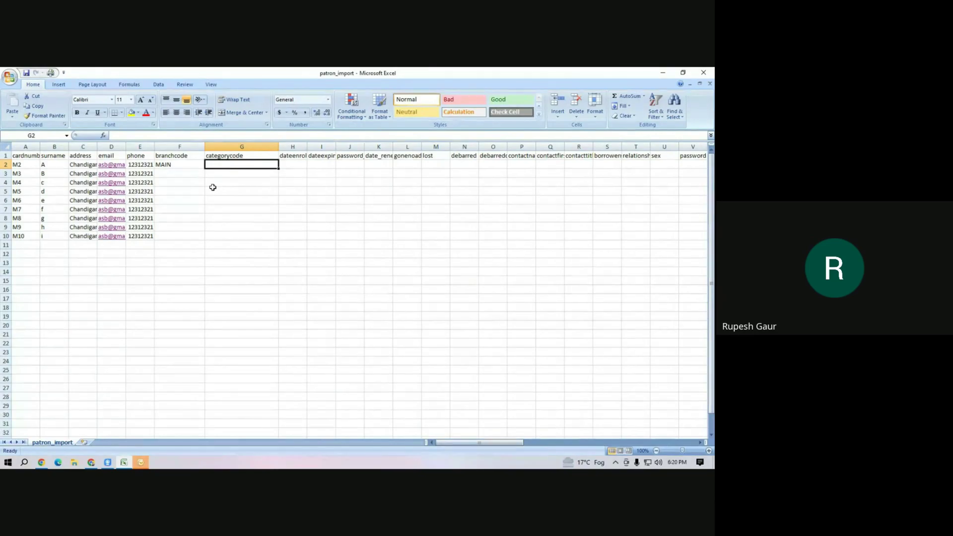
{"action": "type", "text": "BA1"}
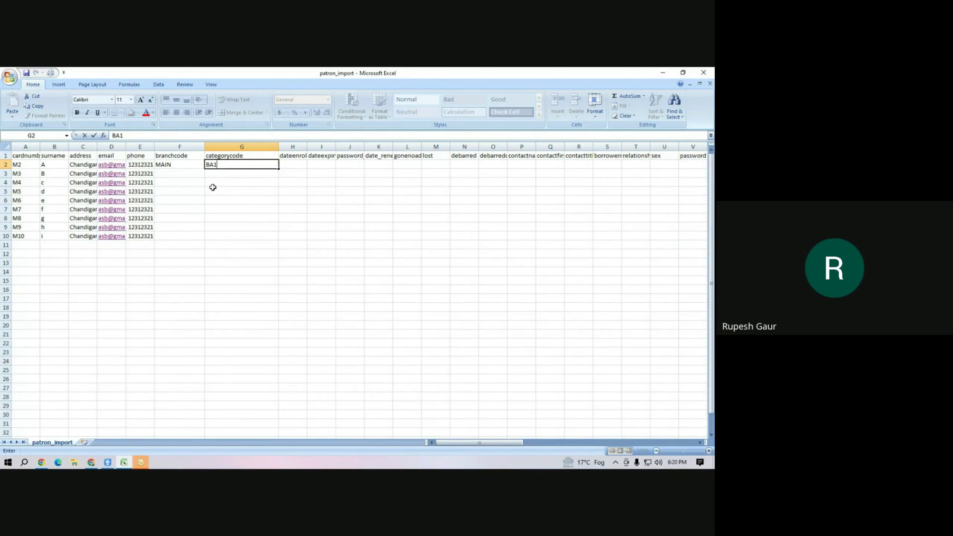
{"action": "left_click", "coordinate": [212, 187]}
Copy MAIN down to F10 and BA1 into G3 through G10.
{"action": "left_click", "coordinate": [187, 163]}
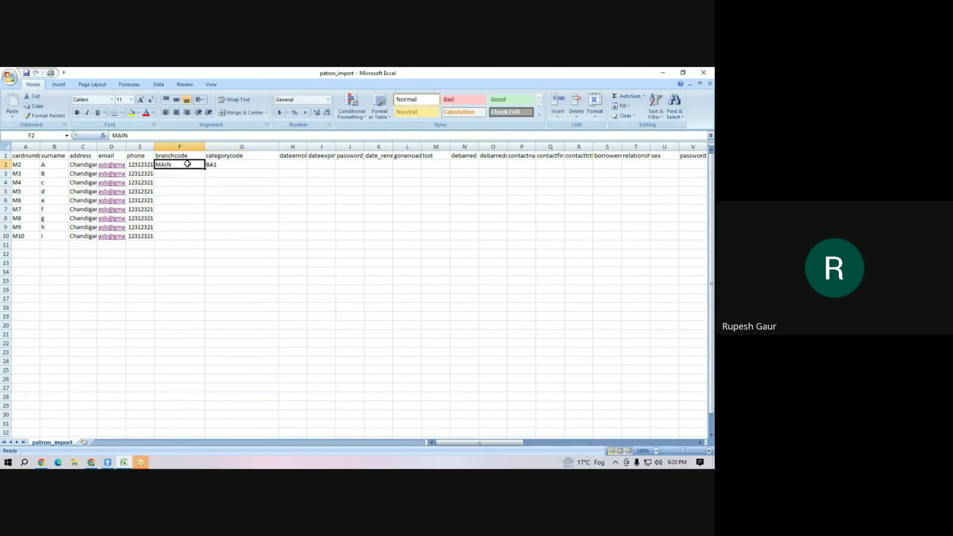
{"action": "left_click_drag", "start_coordinate": [204, 168], "coordinate": [205, 241]}
{"action": "left_click", "coordinate": [224, 164]}
{"action": "key", "text": "ctrl+c"}
{"action": "left_click_drag", "start_coordinate": [217, 176], "coordinate": [223, 235]}
{"action": "key", "text": "ctrl+v"}
{"action": "left_click", "coordinate": [329, 174]}
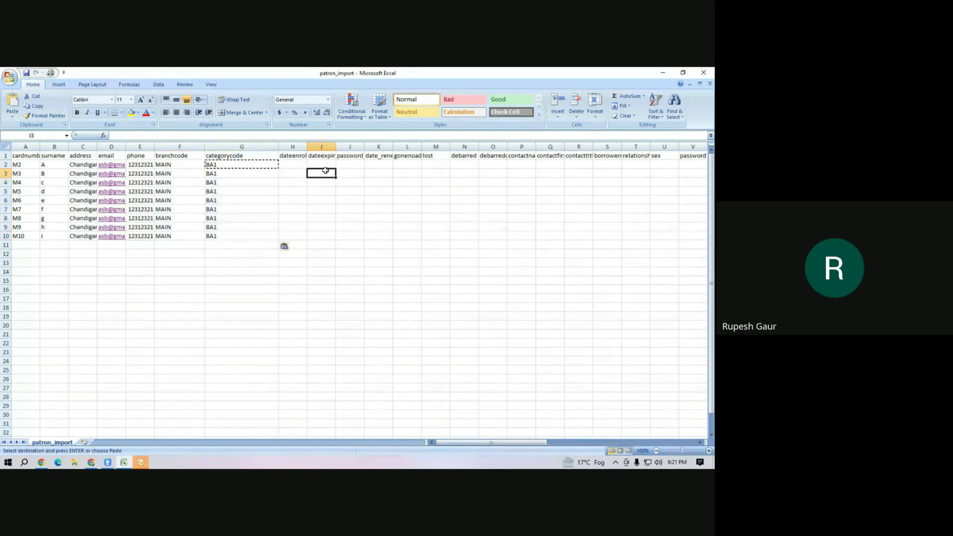
Delete the dateenrolled and dateexpiry columns.
{"action": "left_click", "coordinate": [293, 161]}
{"action": "left_click_drag", "start_coordinate": [307, 147], "coordinate": [323, 146]}
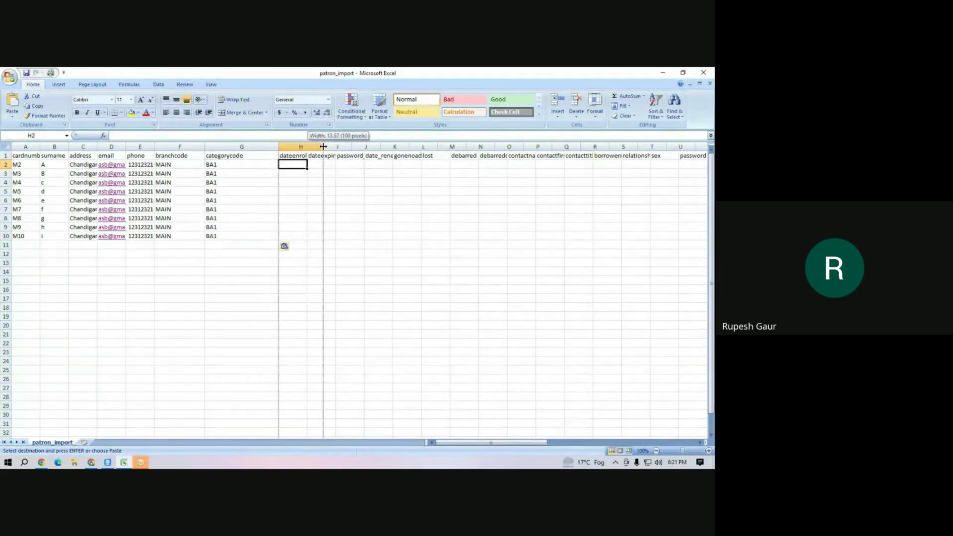
{"action": "left_click", "coordinate": [309, 146]}
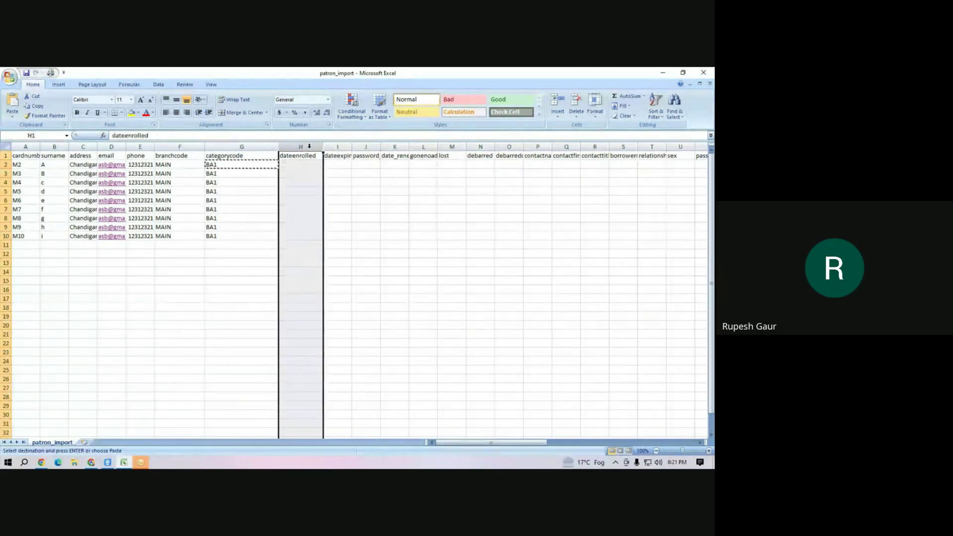
{"action": "right_click", "coordinate": [309, 147]}
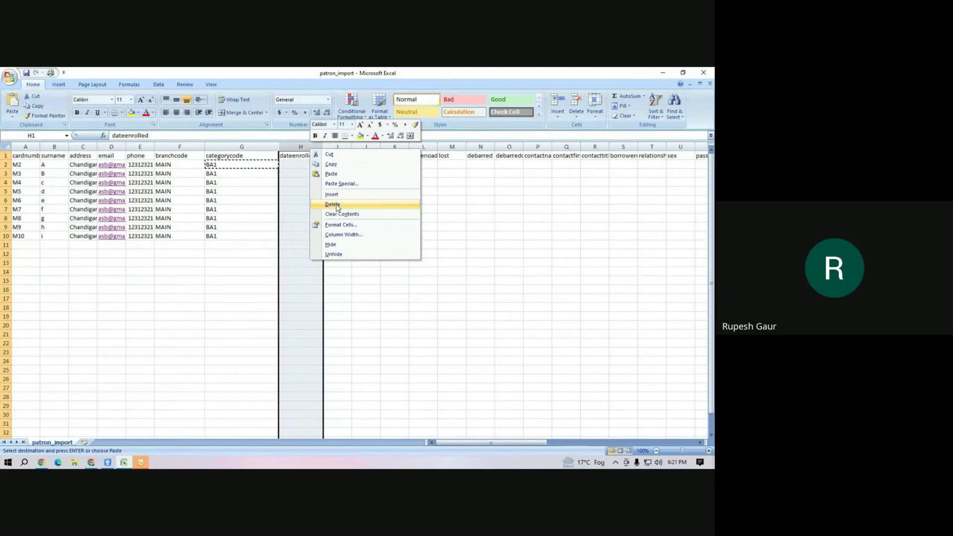
{"action": "left_click", "coordinate": [337, 206]}
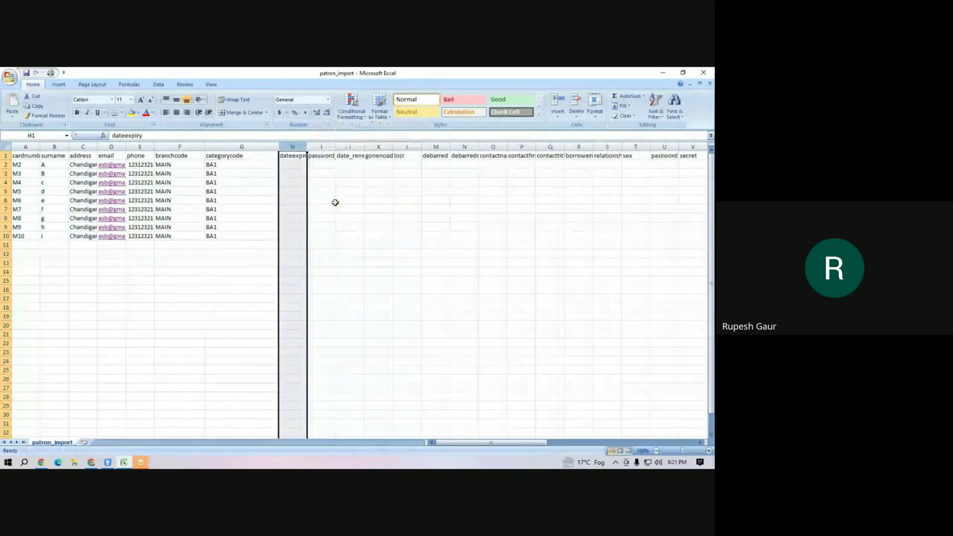
{"action": "right_click", "coordinate": [294, 147]}
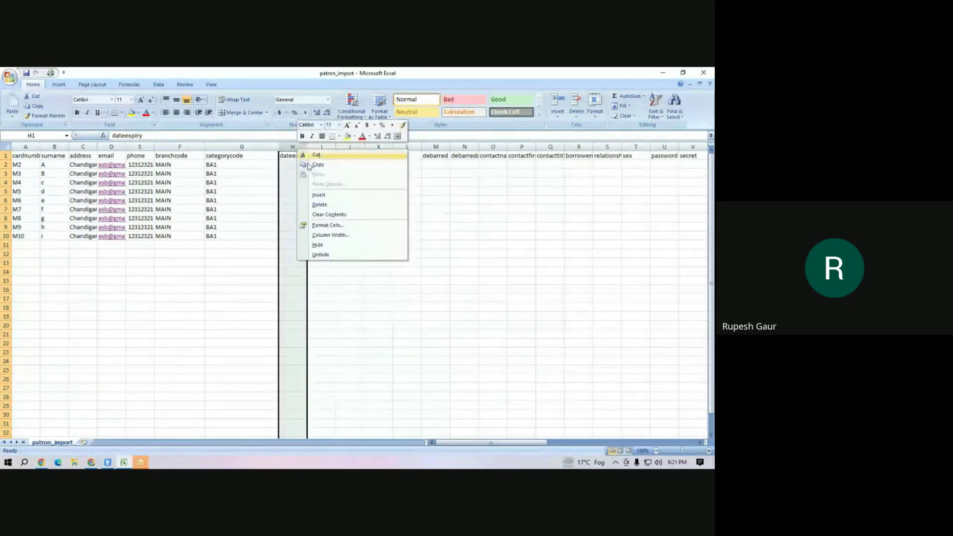
{"action": "left_click", "coordinate": [321, 205]}
{"action": "left_click", "coordinate": [322, 174]}
Delete columns H to R, from password expiration through relationship.
{"action": "left_click", "coordinate": [288, 165]}
{"action": "left_click_drag", "start_coordinate": [307, 147], "coordinate": [611, 151]}
{"action": "left_click", "coordinate": [334, 182]}
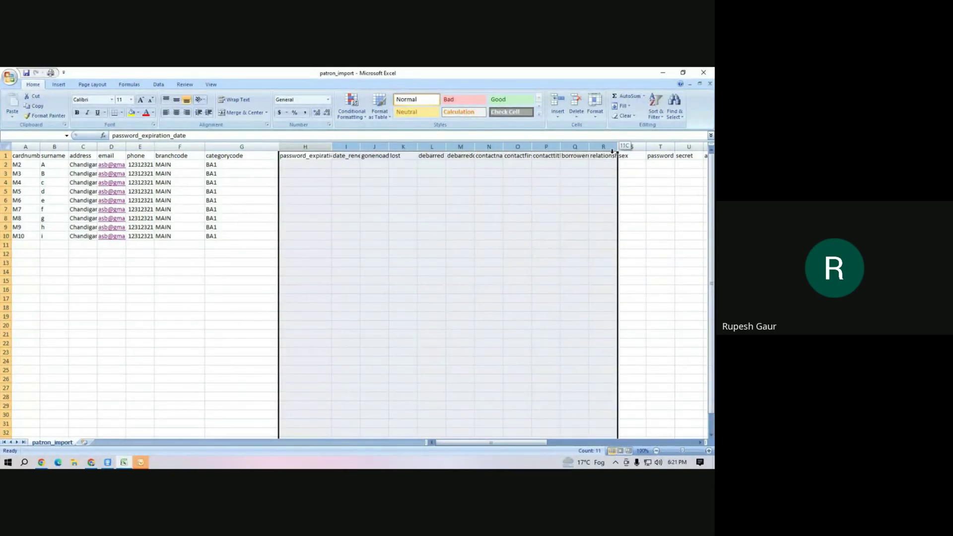
{"action": "right_click", "coordinate": [314, 148]}
{"action": "left_click", "coordinate": [341, 205]}
{"action": "left_click", "coordinate": [287, 164]}
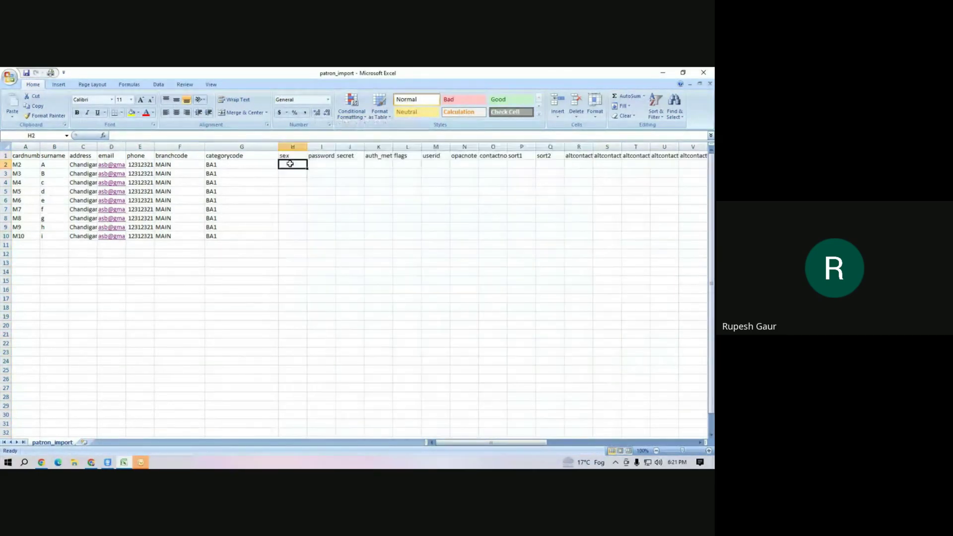
Delete the sex column and the secret through flags columns.
{"action": "left_click", "coordinate": [313, 163]}
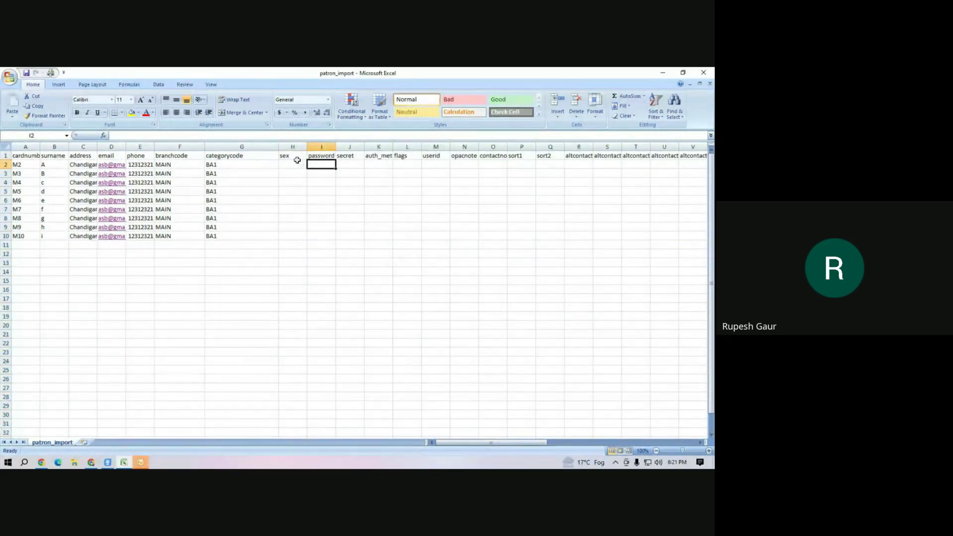
{"action": "right_click", "coordinate": [293, 147]}
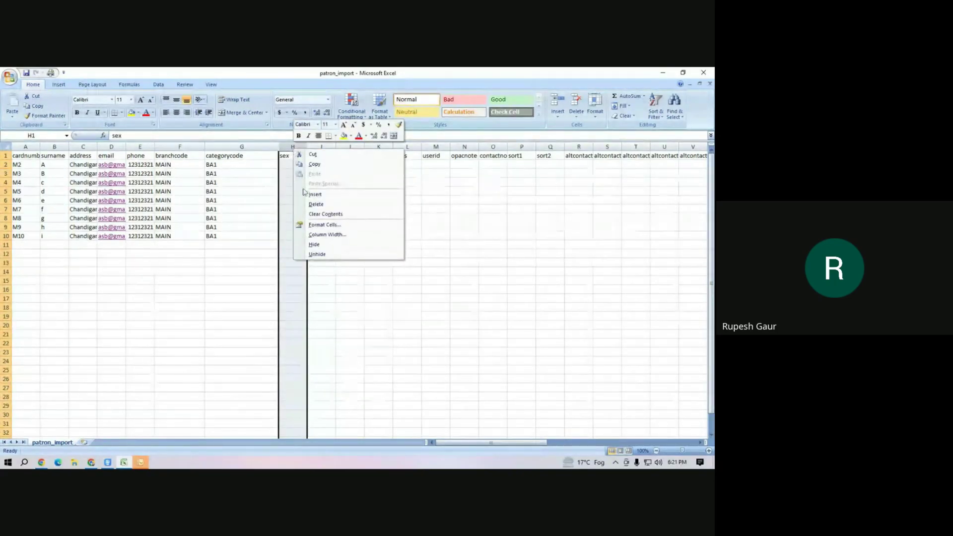
{"action": "left_click", "coordinate": [315, 204]}
{"action": "left_click", "coordinate": [292, 166]}
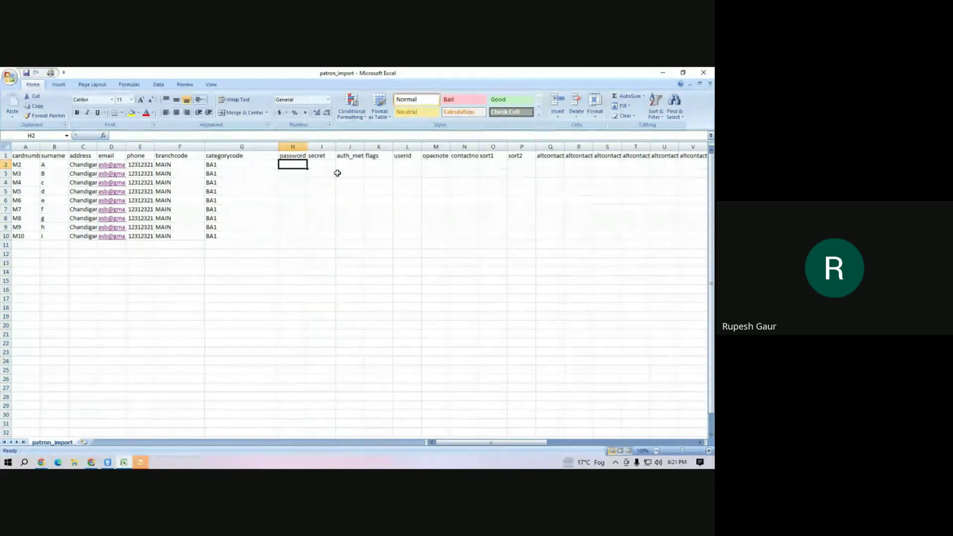
{"action": "left_click_drag", "start_coordinate": [318, 156], "coordinate": [381, 147]}
{"action": "right_click", "coordinate": [326, 149]}
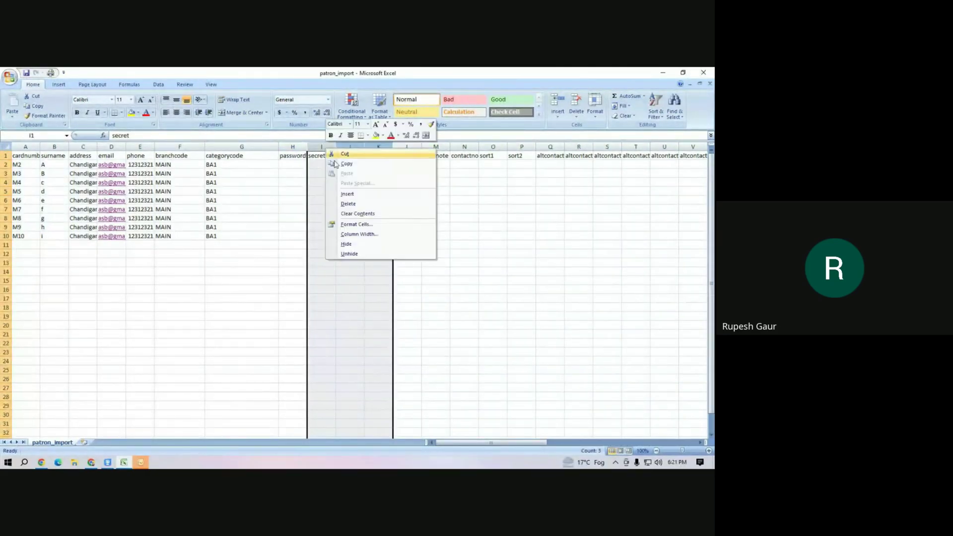
{"action": "left_click", "coordinate": [351, 204]}
{"action": "left_click", "coordinate": [287, 166]}
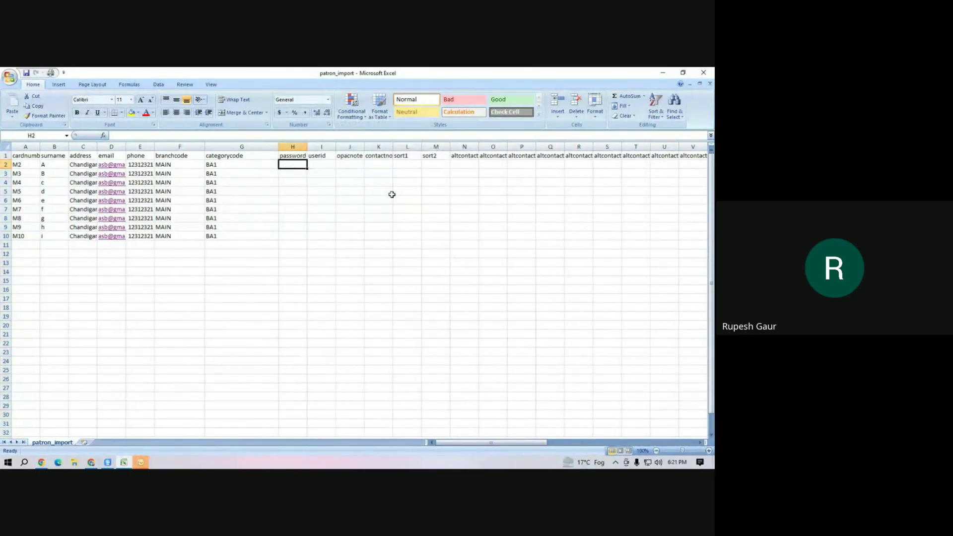
{"action": "type", "text": "Test"}
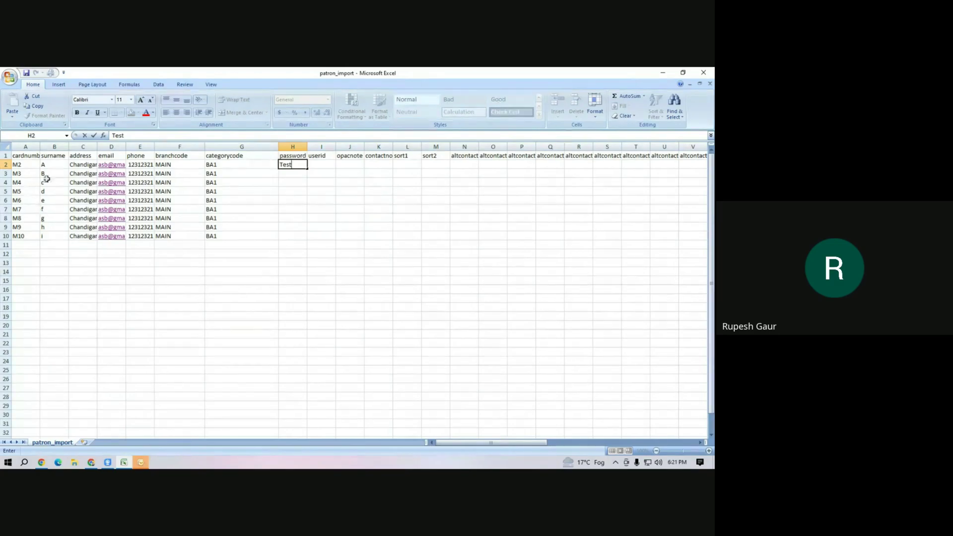
{"action": "left_click", "coordinate": [288, 188]}
{"action": "left_click", "coordinate": [295, 165]}
{"action": "left_click_drag", "start_coordinate": [308, 168], "coordinate": [299, 240]}
{"action": "left_click_drag", "start_coordinate": [29, 165], "coordinate": [25, 236]}
{"action": "key", "text": "ctrl+c"}
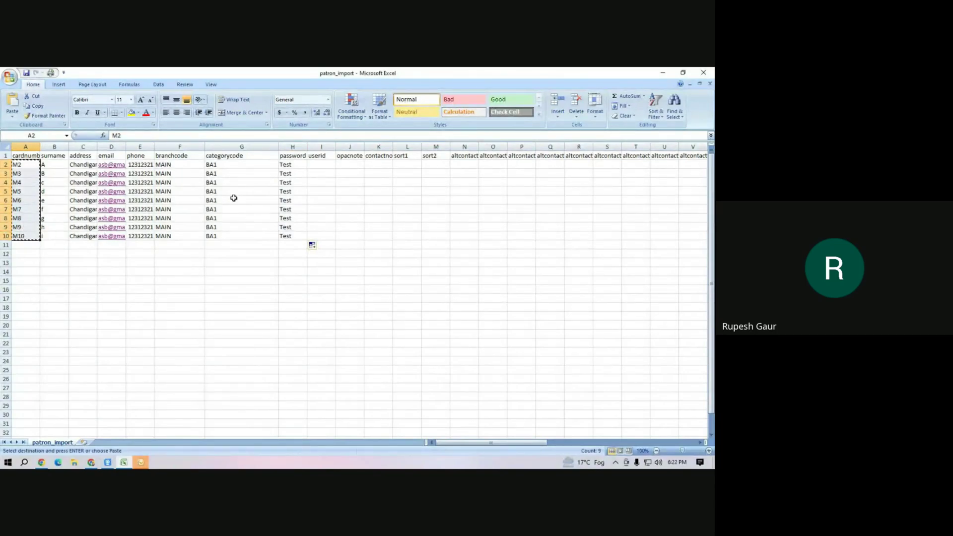
{"action": "left_click", "coordinate": [323, 164]}
{"action": "key", "text": "ctrl+v"}
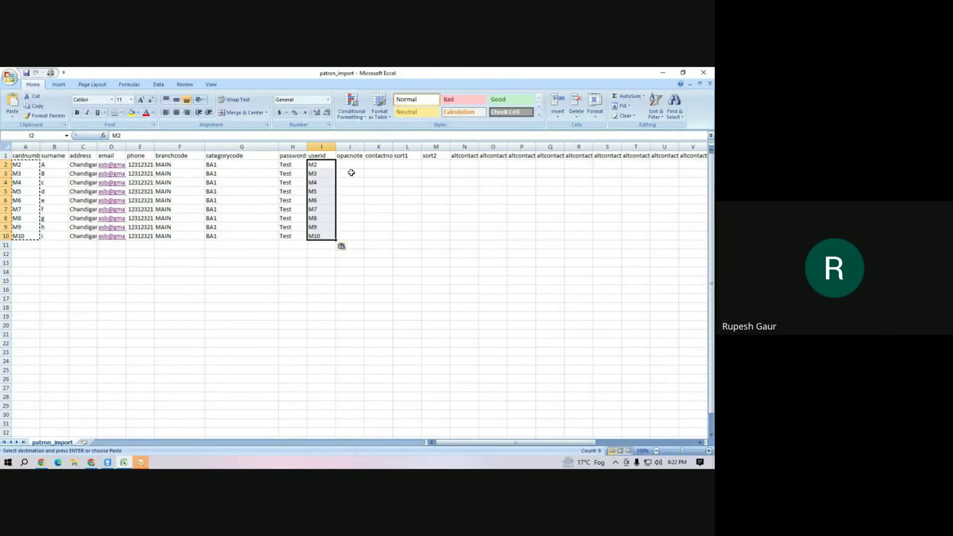
Delete the unused columns J through AN.
{"action": "left_click", "coordinate": [347, 172]}
{"action": "left_click_drag", "start_coordinate": [350, 146], "coordinate": [684, 146]}
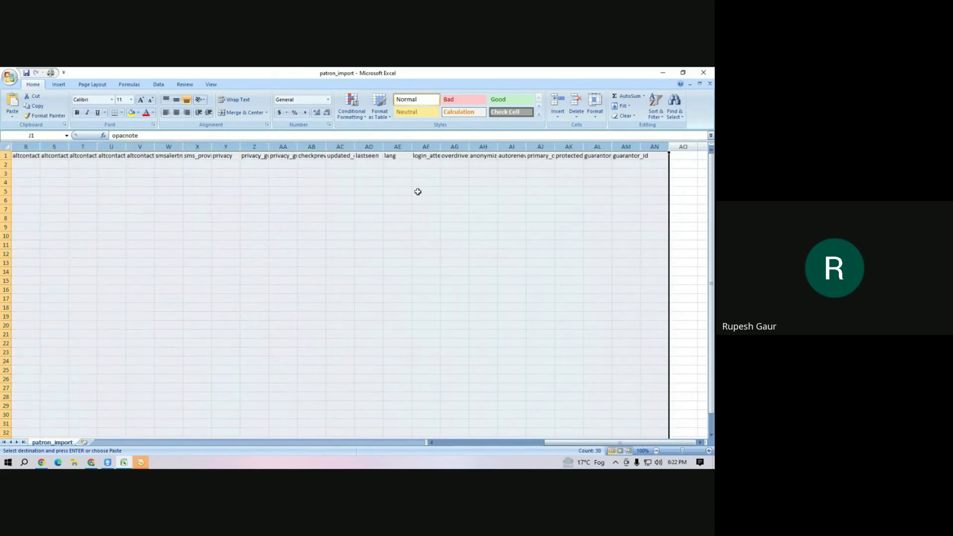
{"action": "right_click", "coordinate": [416, 189]}
{"action": "left_click", "coordinate": [433, 246]}
{"action": "left_click", "coordinate": [187, 282]}
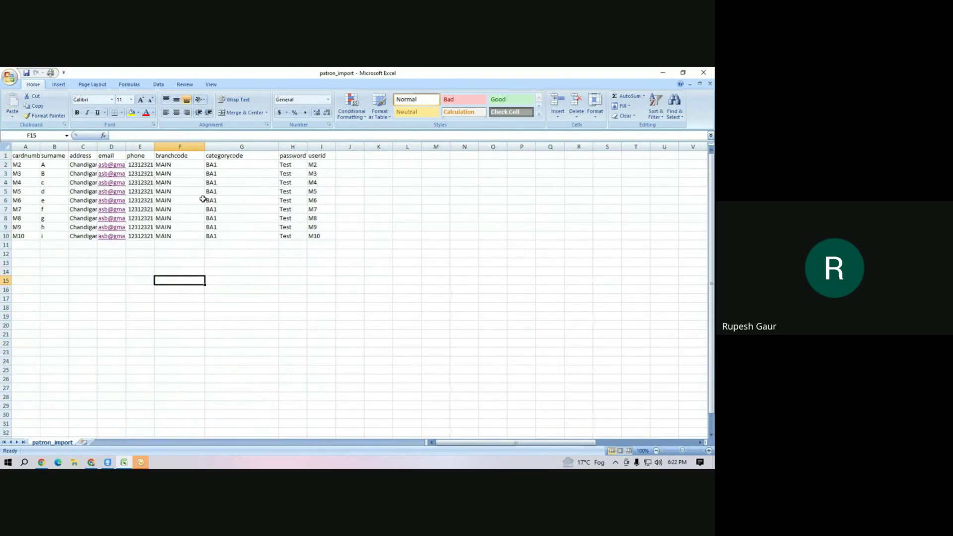
{"action": "left_click", "coordinate": [25, 245]}
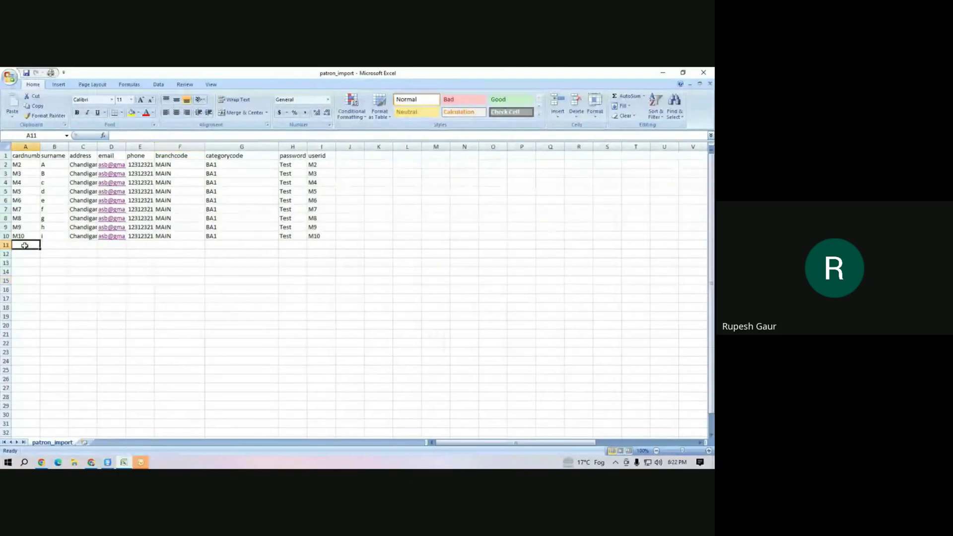
{"action": "left_click", "coordinate": [413, 279]}
Close Excel saving the changes, and return to the Koha staff interface.
{"action": "left_click", "coordinate": [703, 72]}
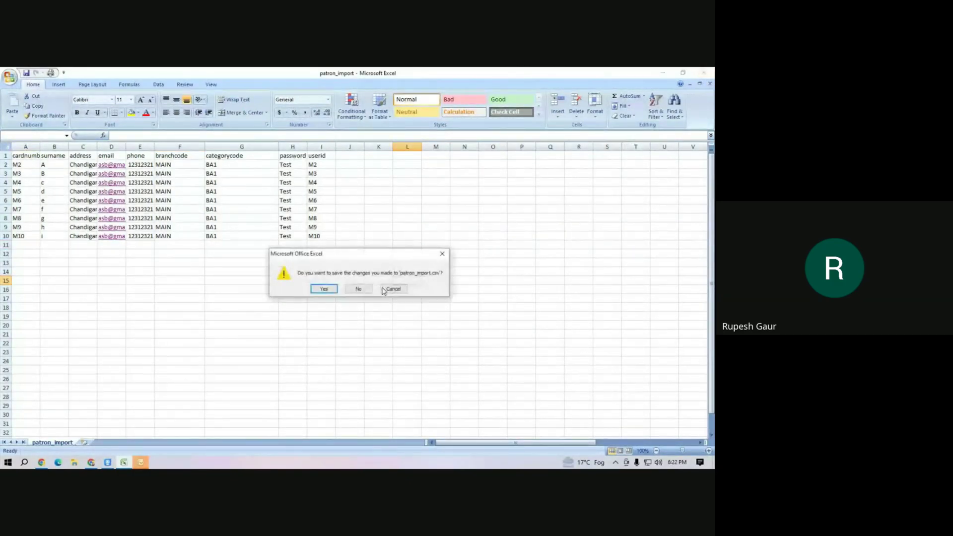
{"action": "left_click", "coordinate": [326, 293]}
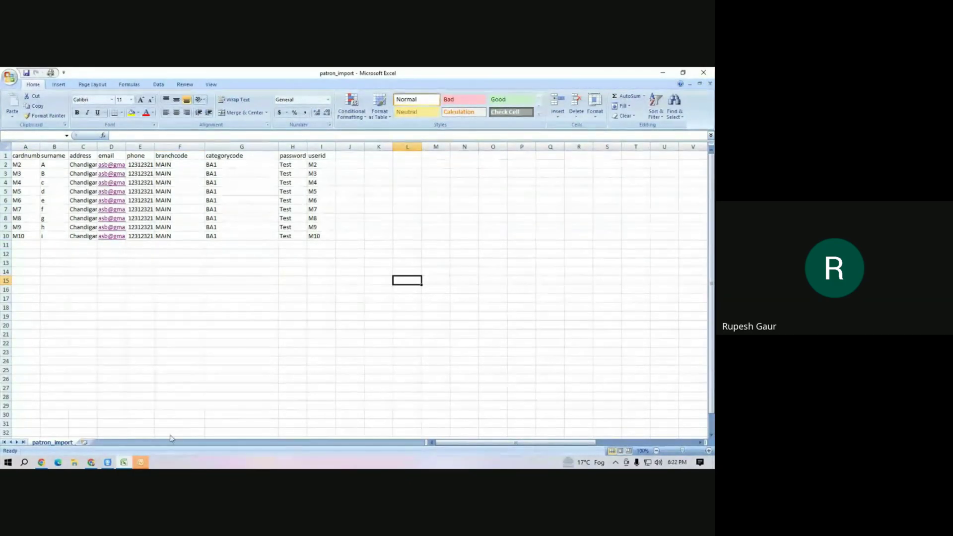
{"action": "left_click", "coordinate": [91, 462]}
{"action": "left_click", "coordinate": [378, 79]}
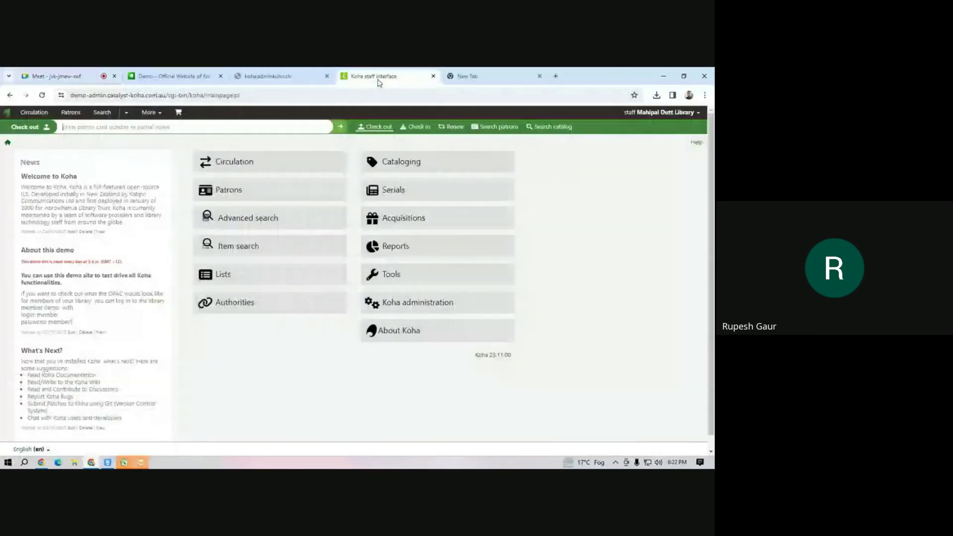
Upload patron_import.csv in Tools > Import patrons and run the import, which imports 0 records.
{"action": "left_click", "coordinate": [375, 282]}
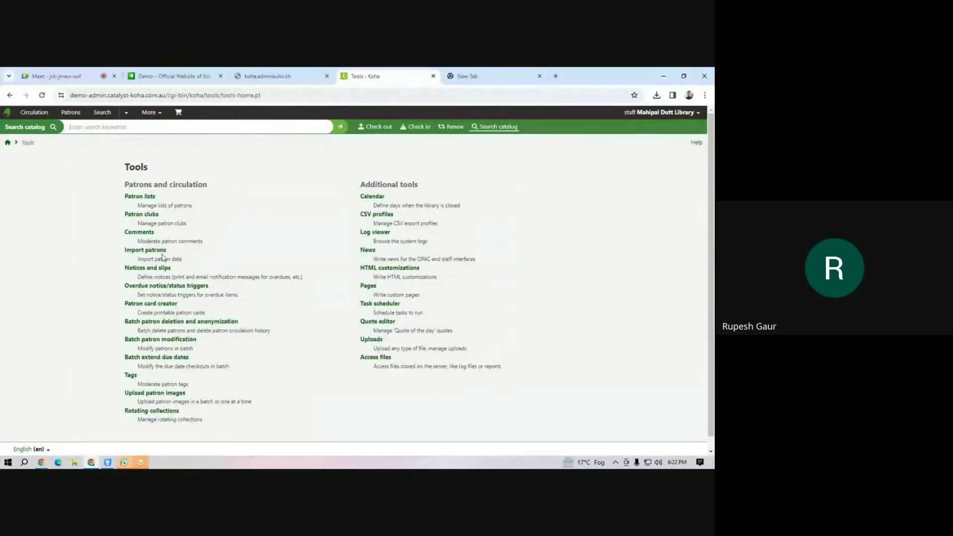
{"action": "left_click", "coordinate": [146, 253]}
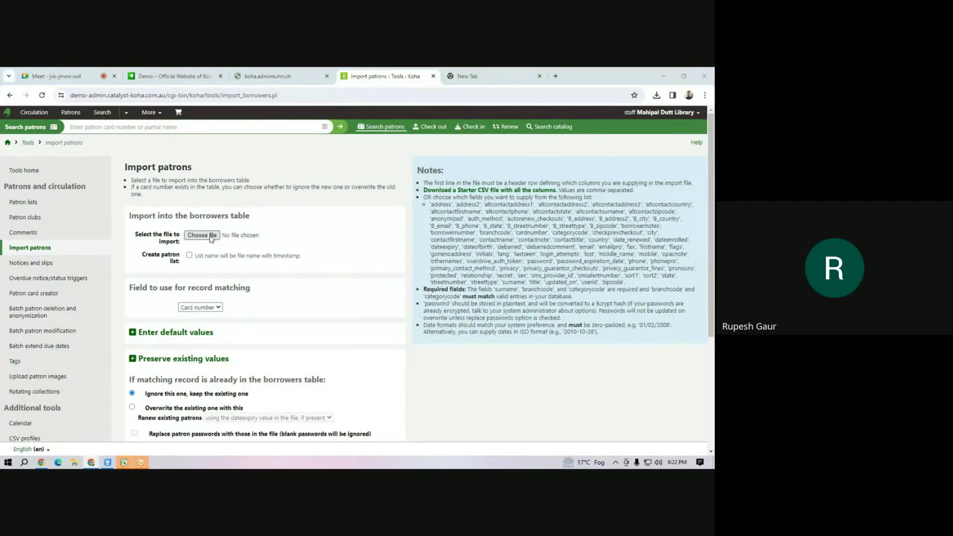
{"action": "left_click", "coordinate": [212, 236]}
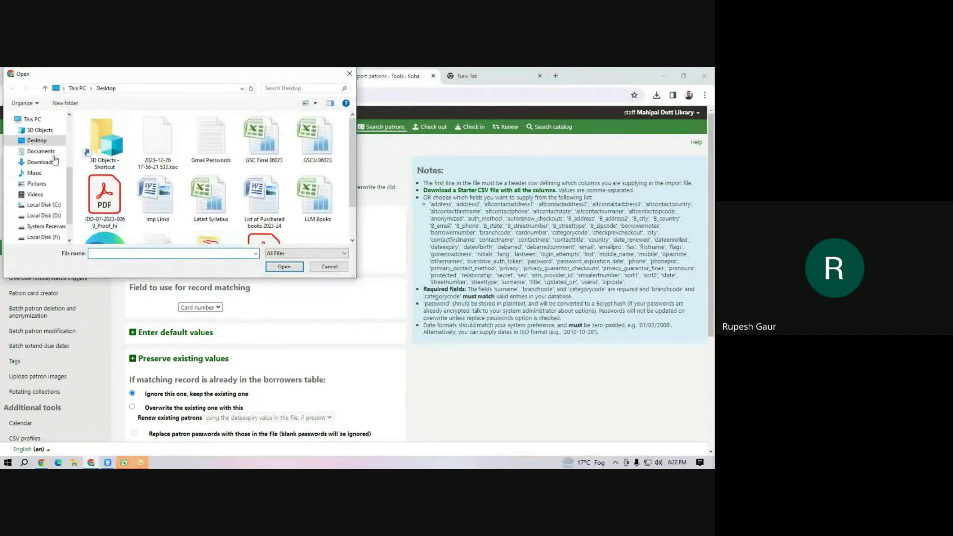
{"action": "left_click_drag", "start_coordinate": [68, 185], "coordinate": [64, 134]}
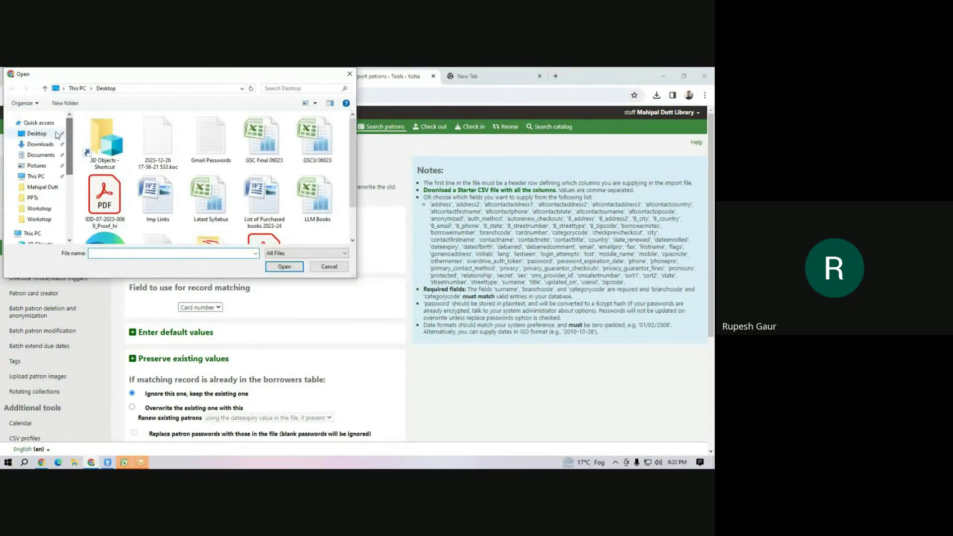
{"action": "left_click", "coordinate": [38, 122]}
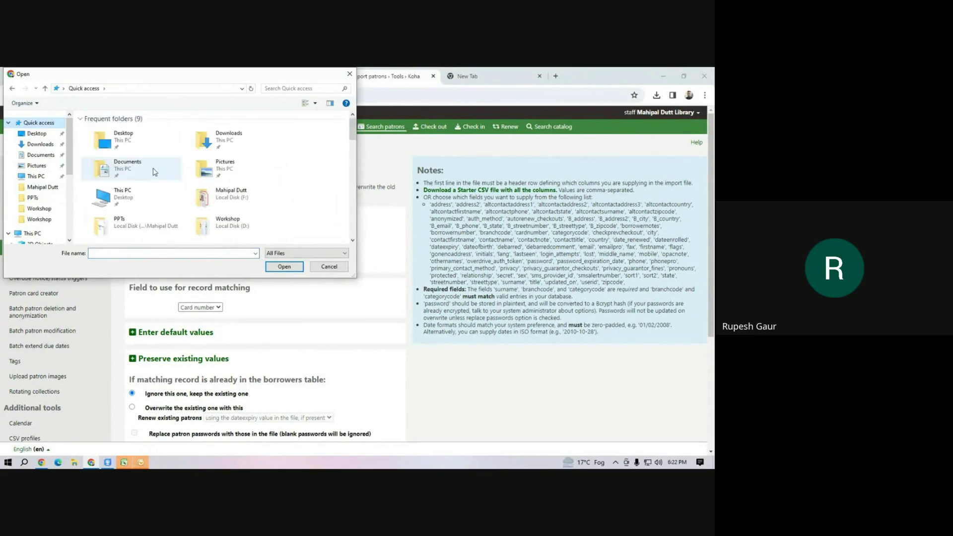
{"action": "scroll", "coordinate": [154, 172], "scroll_direction": "down", "scroll_amount": 3}
{"action": "left_click", "coordinate": [121, 193]}
{"action": "left_click", "coordinate": [282, 269]}
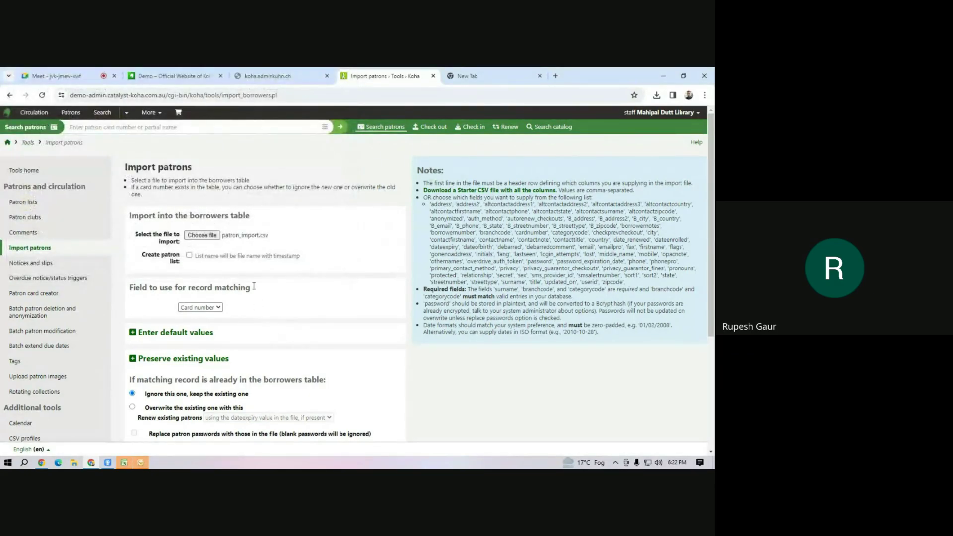
{"action": "scroll", "coordinate": [230, 279], "scroll_direction": "down", "scroll_amount": 4}
{"action": "left_click", "coordinate": [139, 344]}
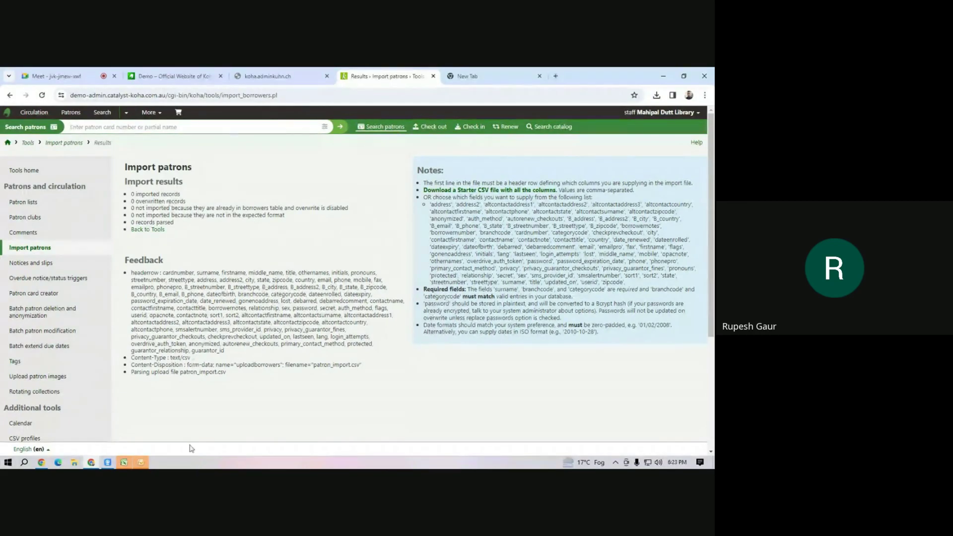
Save over patron_import.csv as CSV (Comma delimited), confirming replace and keeping CSV format.
{"action": "left_click", "coordinate": [123, 462]}
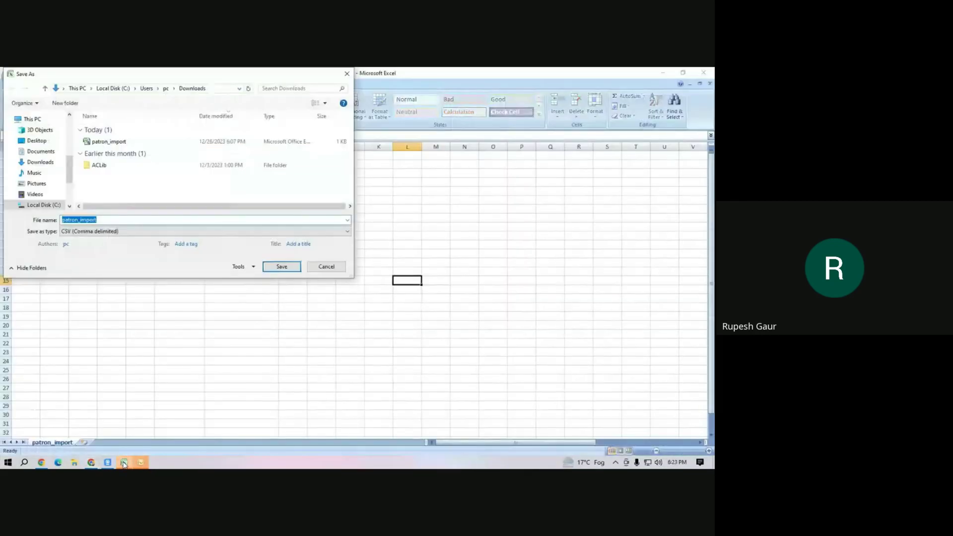
{"action": "left_click", "coordinate": [134, 144]}
{"action": "left_click", "coordinate": [281, 266]}
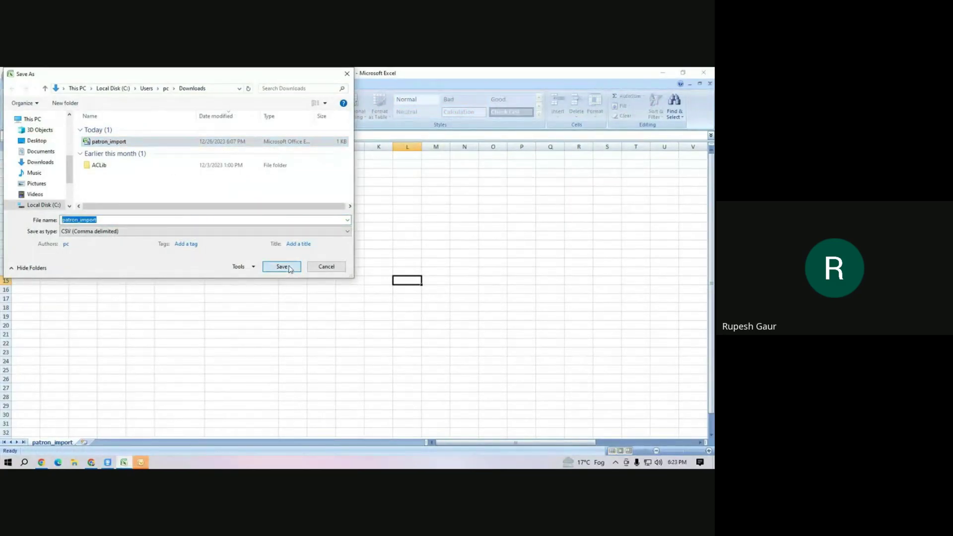
{"action": "left_click", "coordinate": [381, 269]}
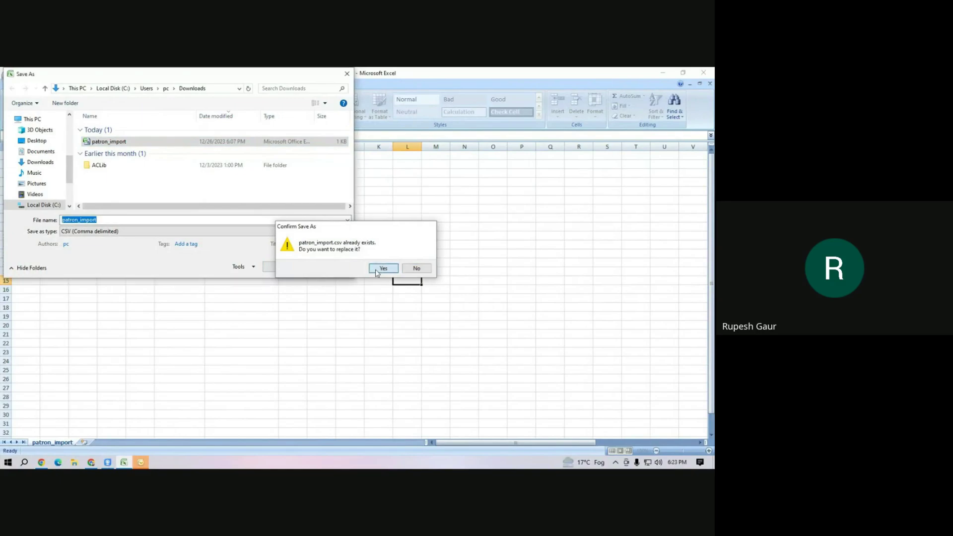
{"action": "left_click", "coordinate": [322, 296]}
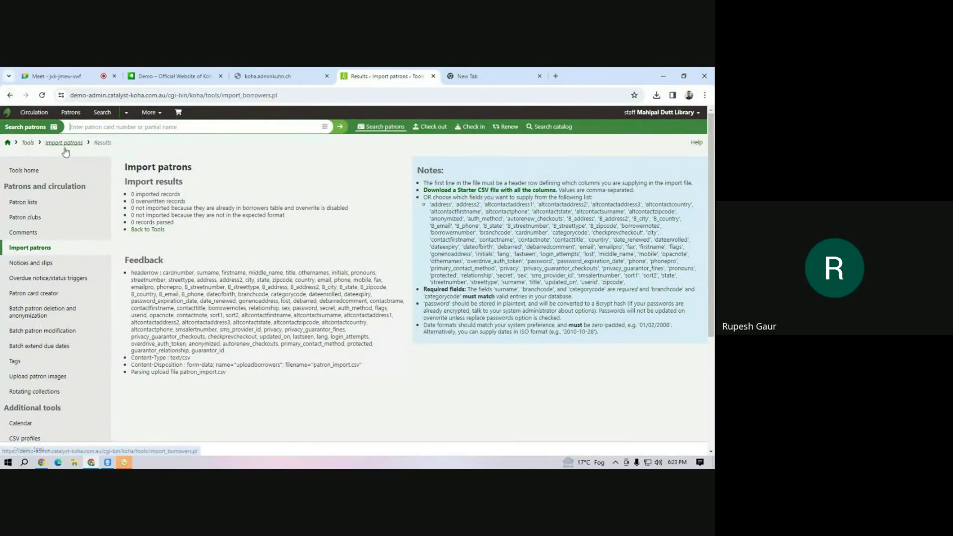
Back on Import patrons, pick patron_import.csv and open it once to check its contents.
{"action": "left_click", "coordinate": [29, 224]}
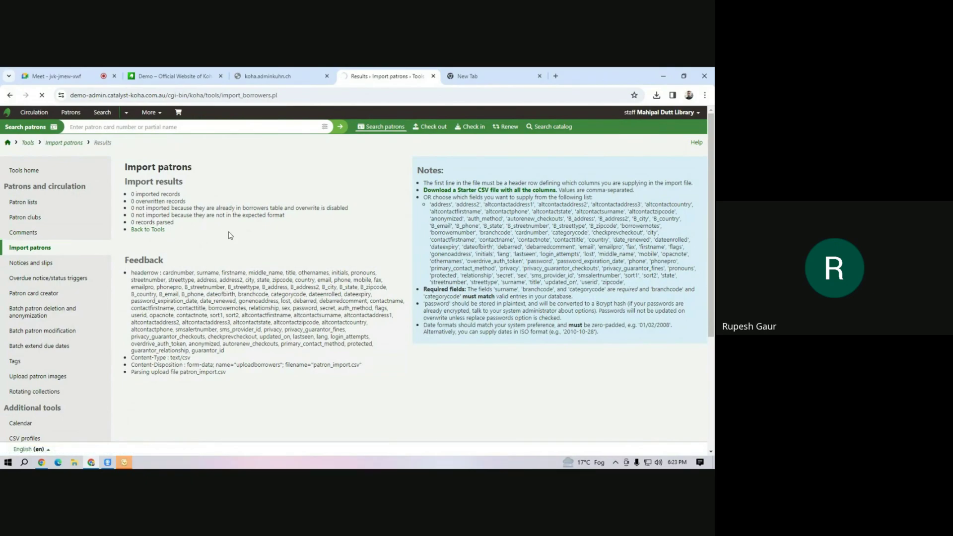
{"action": "left_click", "coordinate": [200, 236]}
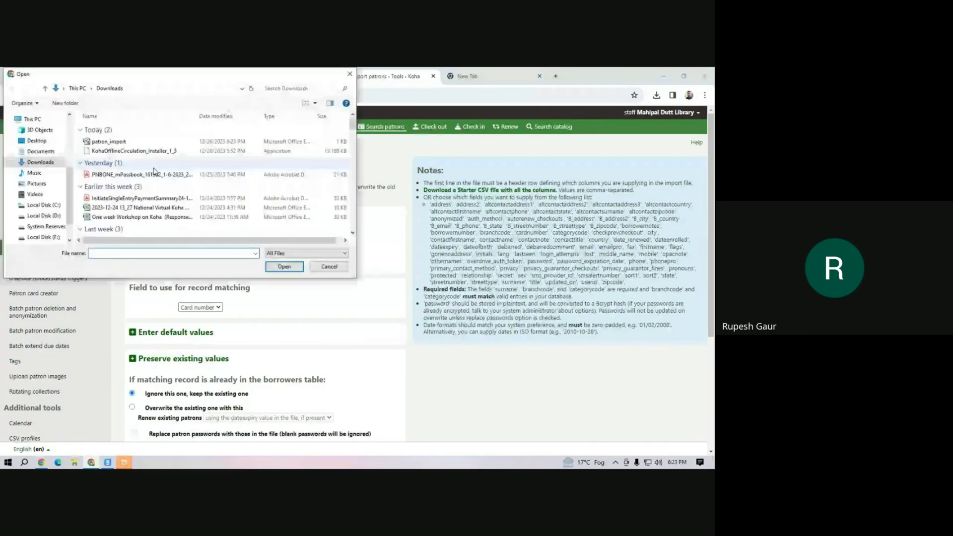
{"action": "left_click", "coordinate": [110, 142]}
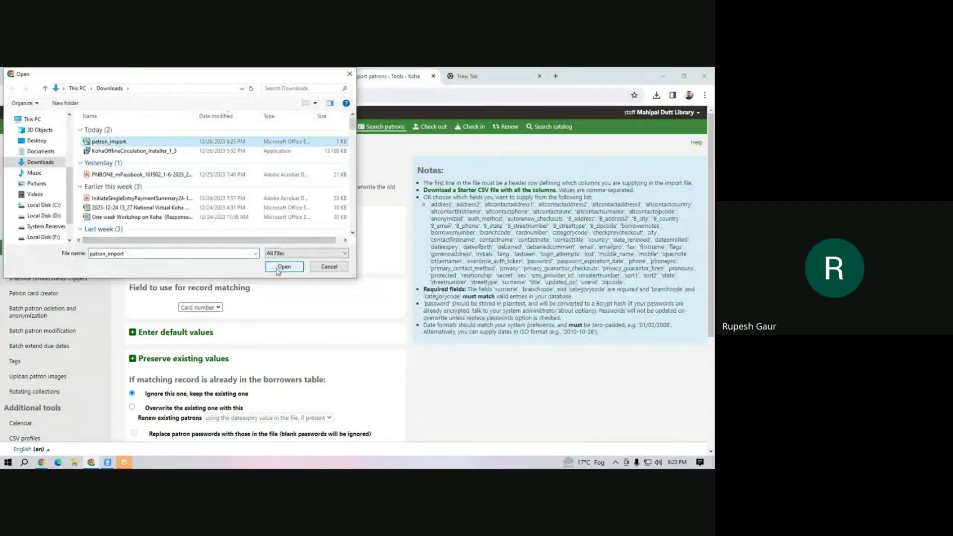
{"action": "right_click", "coordinate": [107, 141]}
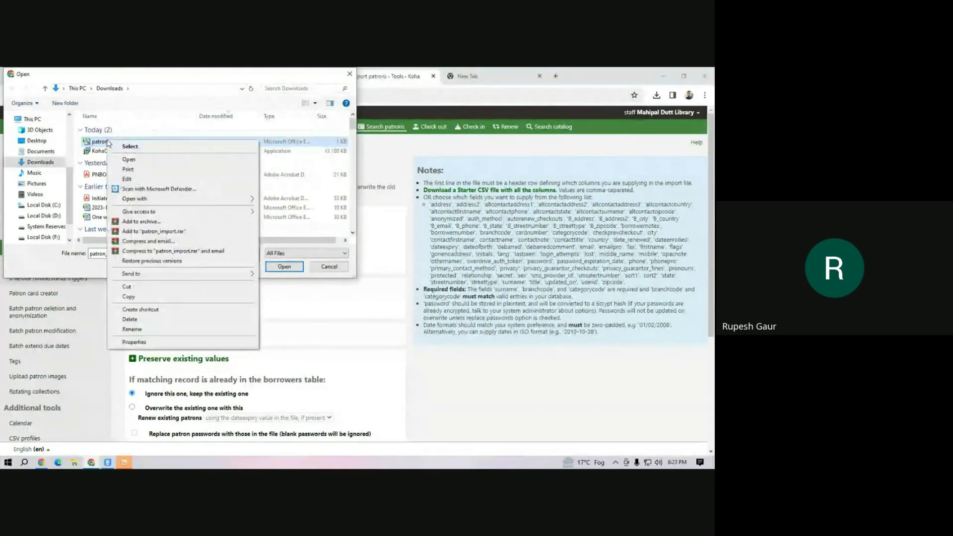
{"action": "left_click", "coordinate": [129, 161]}
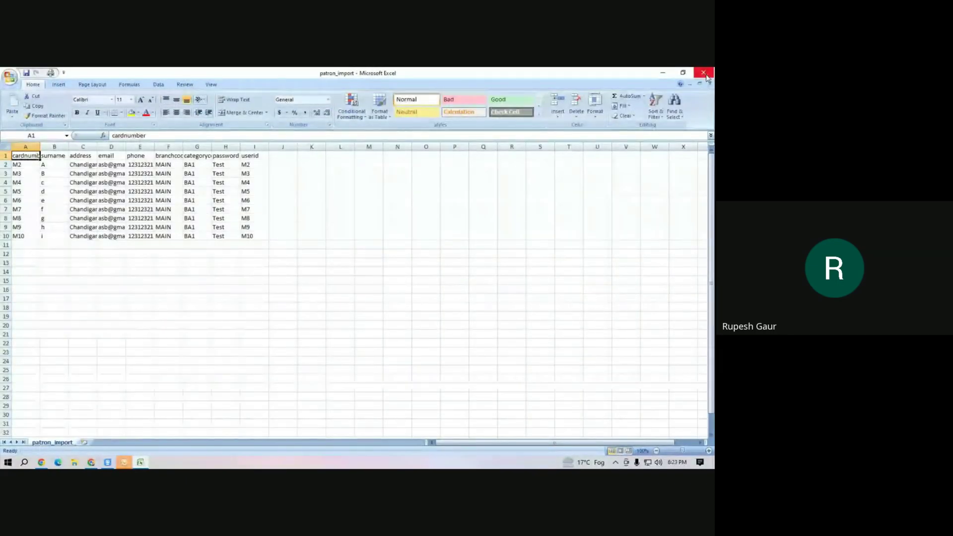
{"action": "left_click", "coordinate": [705, 73]}
Import patron_import.csv, yielding 9 imported records.
{"action": "left_click", "coordinate": [286, 267]}
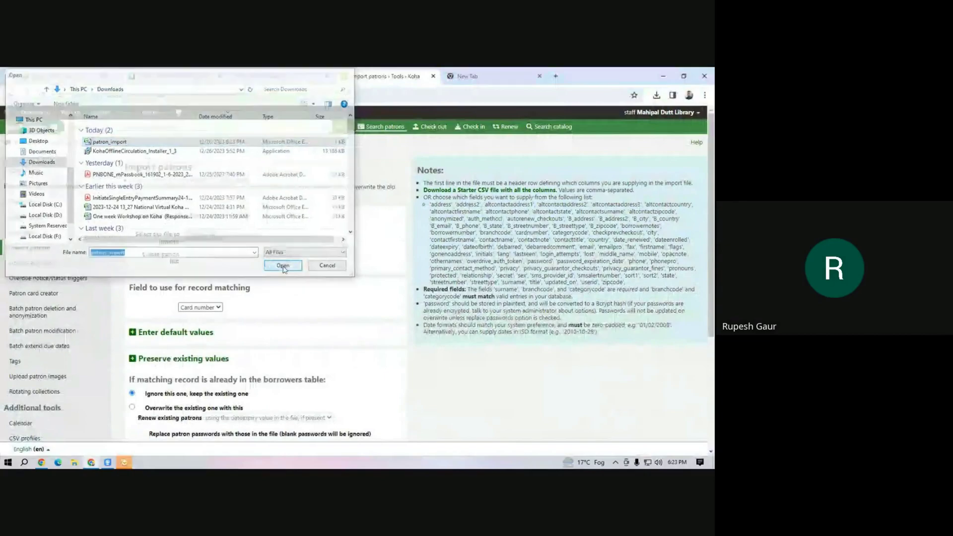
{"action": "scroll", "coordinate": [238, 355], "scroll_direction": "down", "scroll_amount": 5}
{"action": "left_click", "coordinate": [139, 344]}
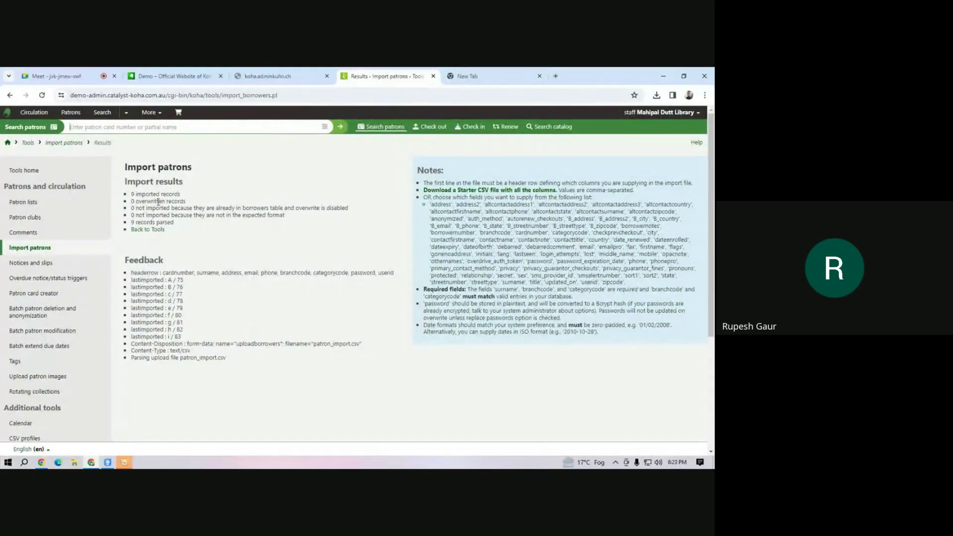
{"action": "left_click_drag", "start_coordinate": [138, 194], "coordinate": [176, 194]}
Review the list of imported patrons on the results page.
{"action": "left_click_drag", "start_coordinate": [147, 284], "coordinate": [189, 340]}
{"action": "left_click", "coordinate": [220, 372]}
{"action": "scroll", "coordinate": [216, 372], "scroll_direction": "down", "scroll_amount": 3}
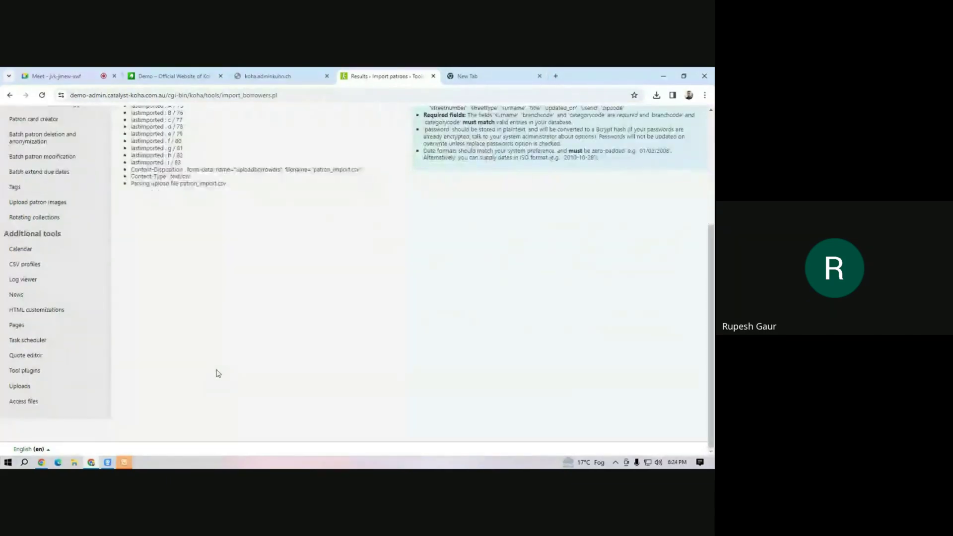
{"action": "scroll", "coordinate": [219, 371], "scroll_direction": "up", "scroll_amount": 3}
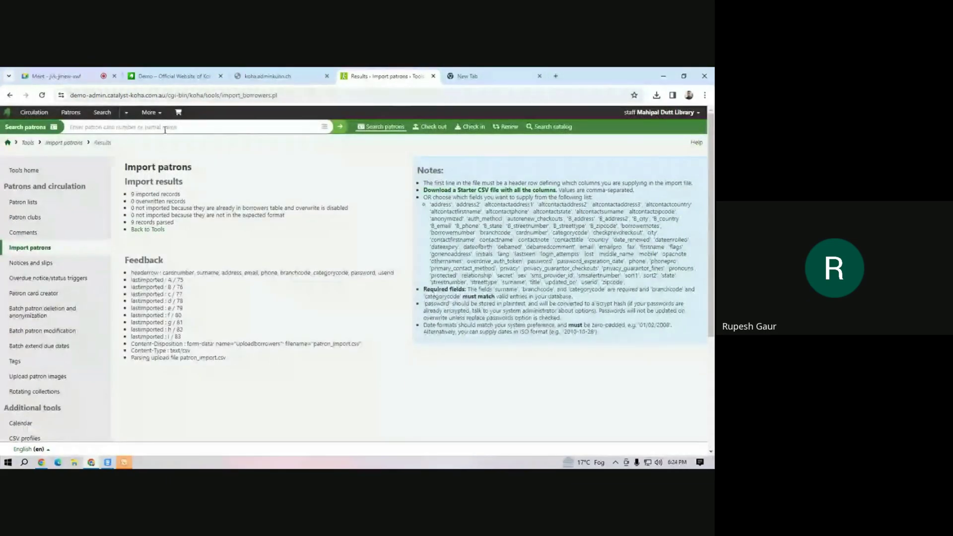
Look up card number M2 via Check out and note its Mahipal Dutt Library home library.
{"action": "left_click", "coordinate": [430, 126]}
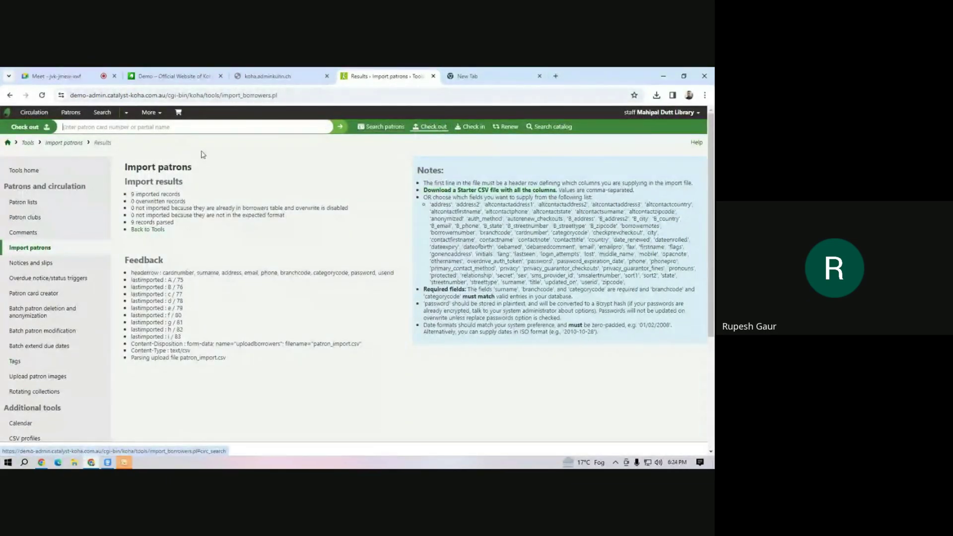
{"action": "type", "text": "m2"}
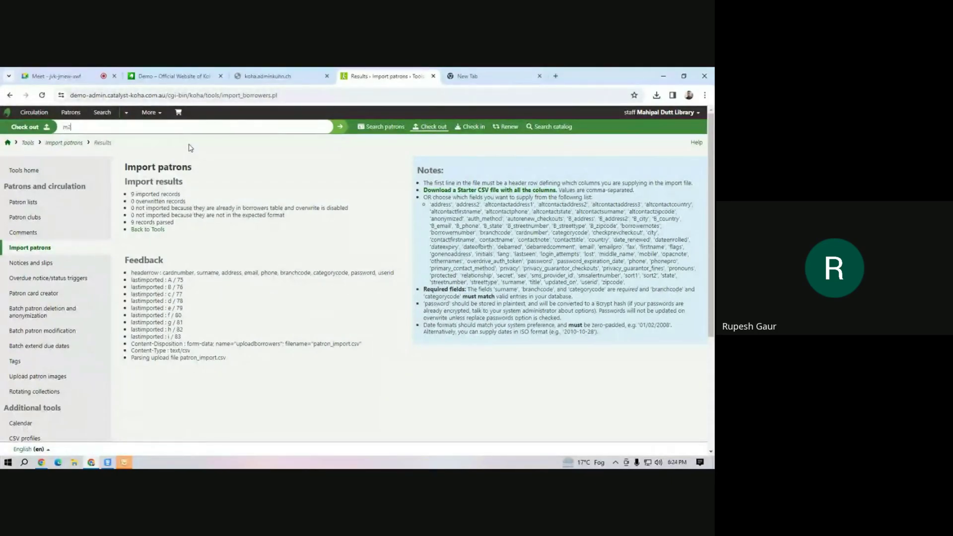
{"action": "key", "text": "Return"}
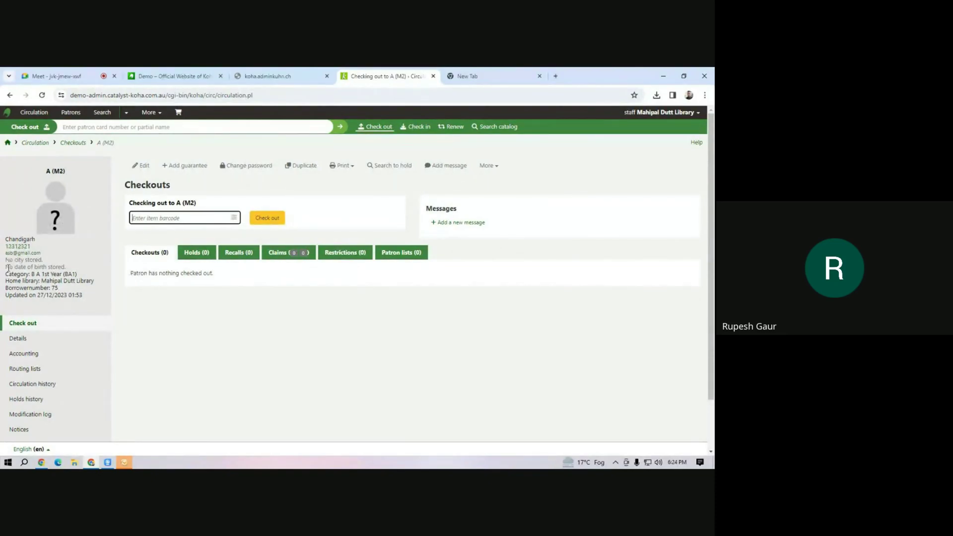
{"action": "left_click_drag", "start_coordinate": [5, 280], "coordinate": [40, 284]}
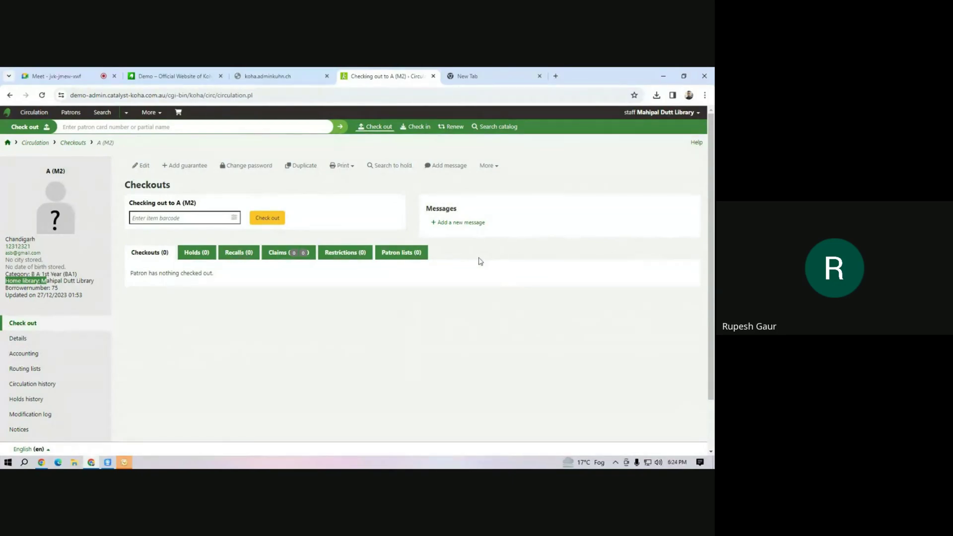
{"action": "left_click", "coordinate": [60, 76]}
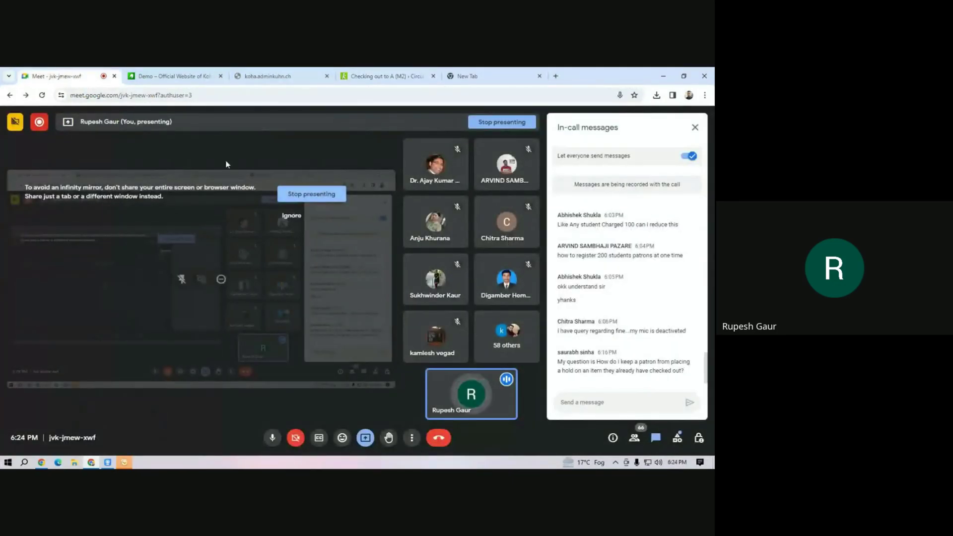
Show the Koha community demo servers page and exit the accidental Outlook 2007 startup wizard.
{"action": "left_click", "coordinate": [161, 77]}
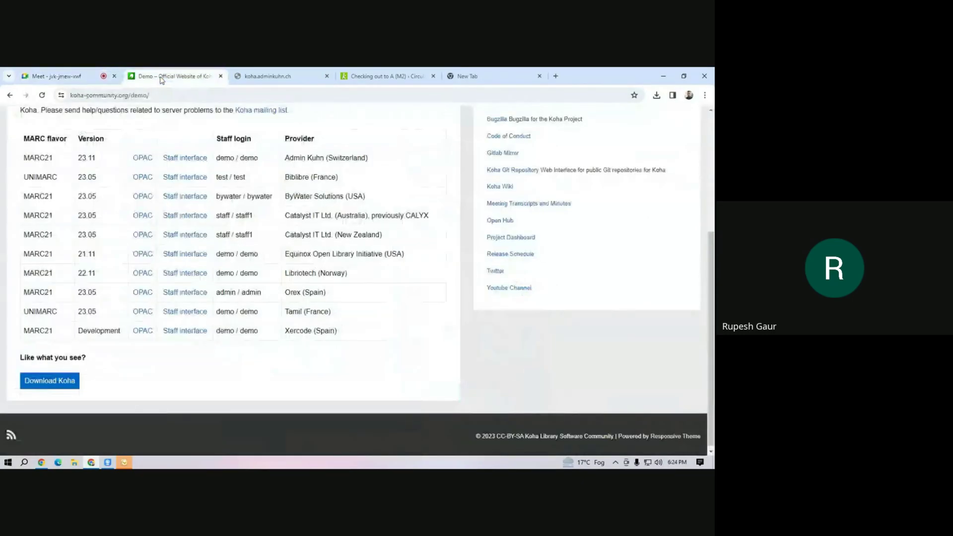
{"action": "left_click", "coordinate": [124, 461]}
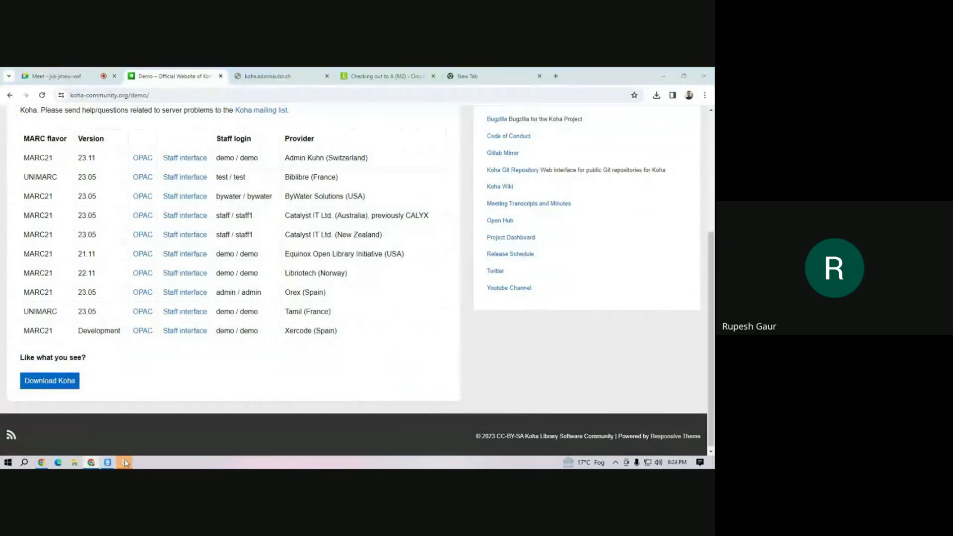
{"action": "left_click", "coordinate": [477, 357]}
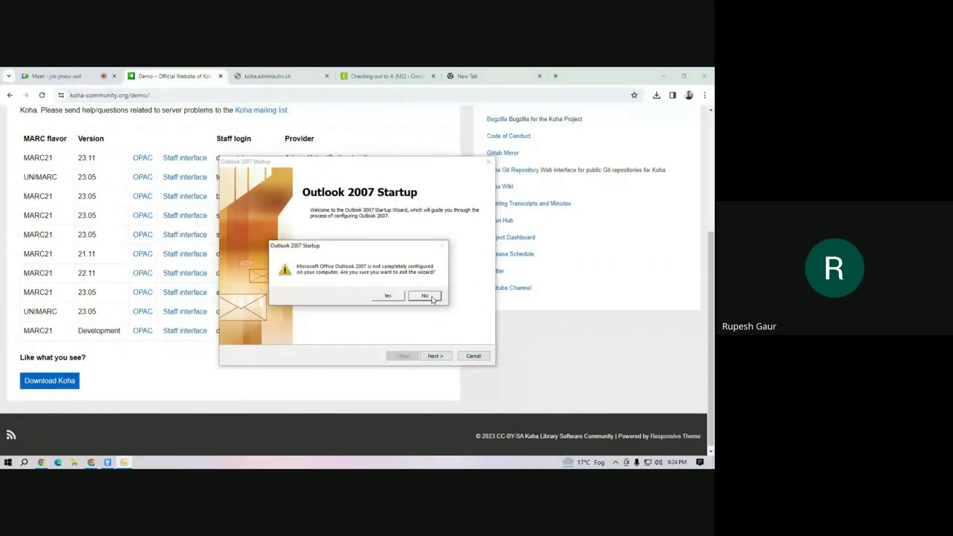
{"action": "left_click", "coordinate": [426, 296]}
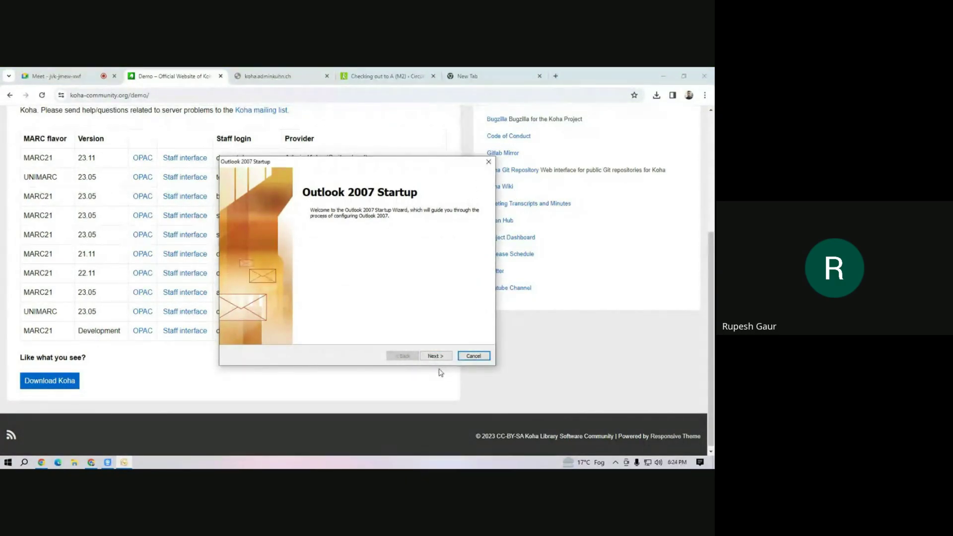
{"action": "left_click", "coordinate": [473, 356]}
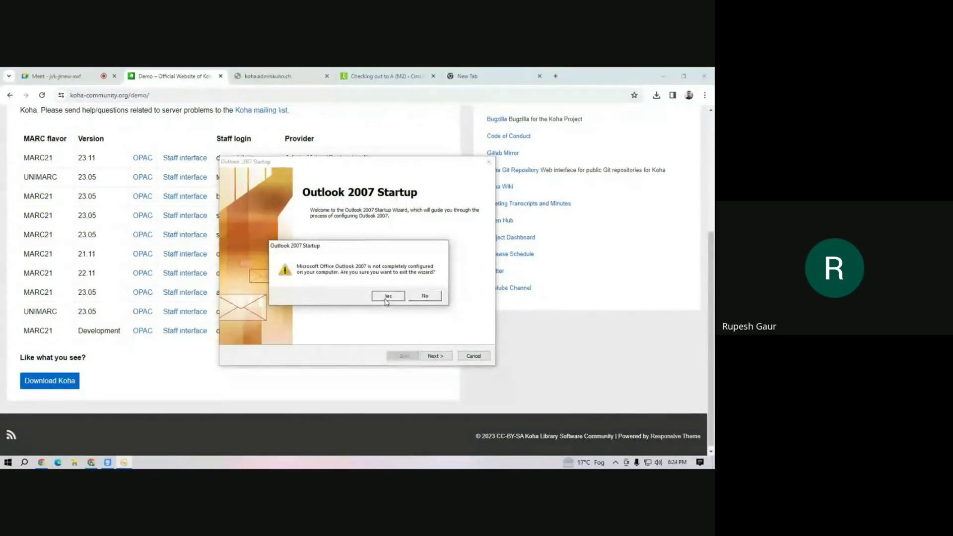
{"action": "left_click", "coordinate": [387, 298]}
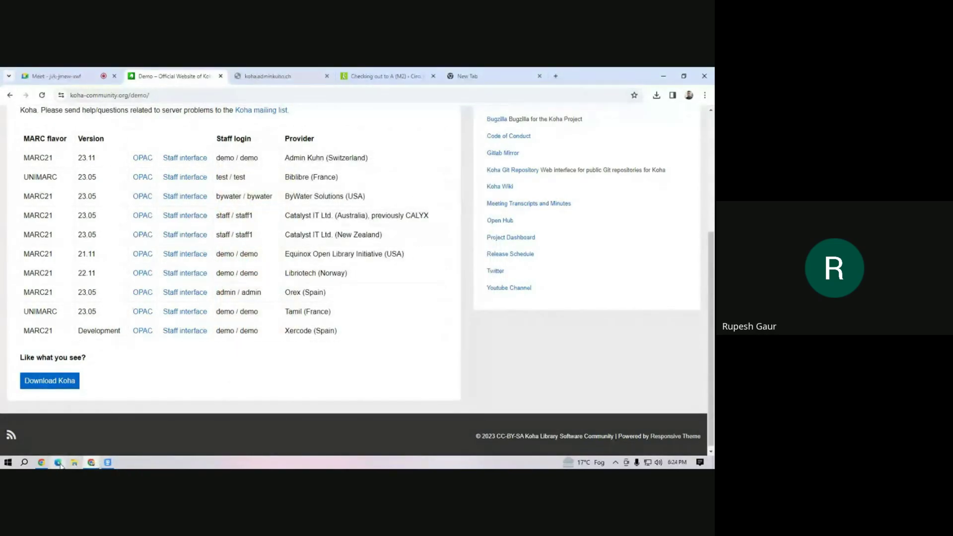
{"action": "left_click", "coordinate": [75, 463]}
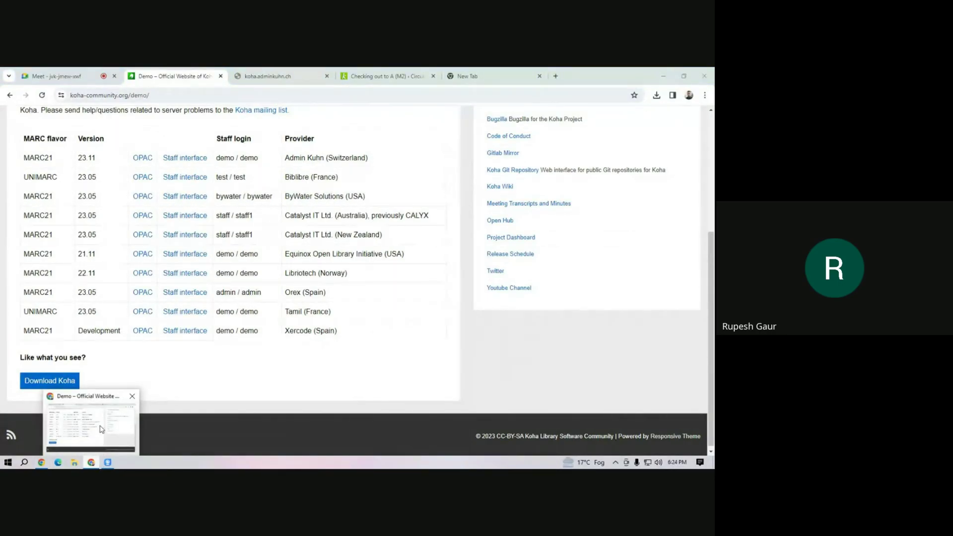
{"action": "left_click", "coordinate": [103, 204]}
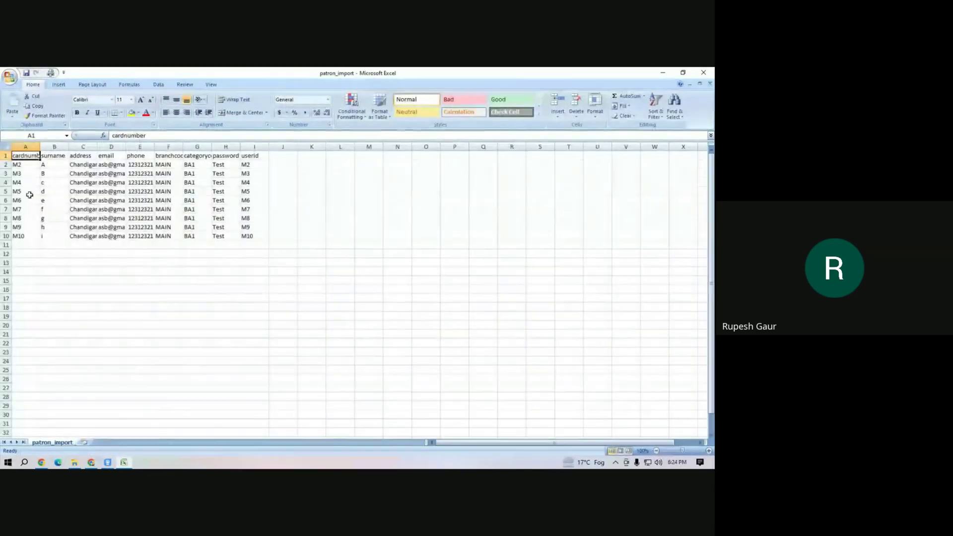
{"action": "left_click", "coordinate": [46, 232]}
{"action": "left_click_drag", "start_coordinate": [23, 157], "coordinate": [248, 162]}
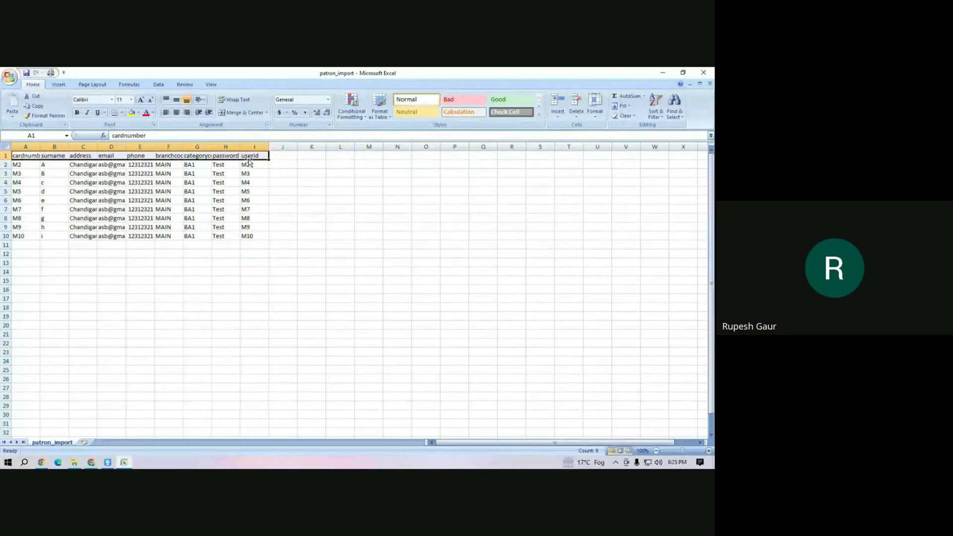
{"action": "left_click", "coordinate": [27, 167]}
{"action": "left_click_drag", "start_coordinate": [26, 167], "coordinate": [28, 191]}
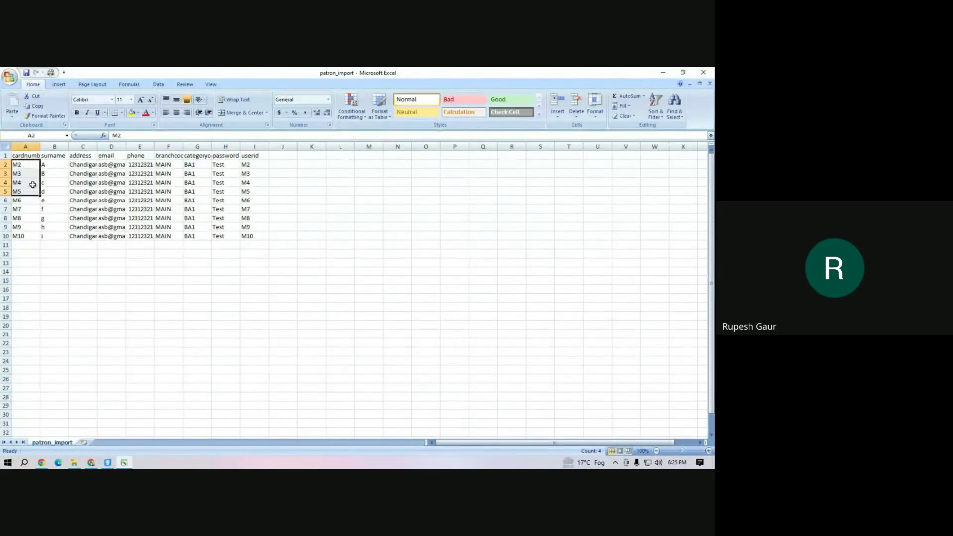
{"action": "left_click", "coordinate": [54, 165]}
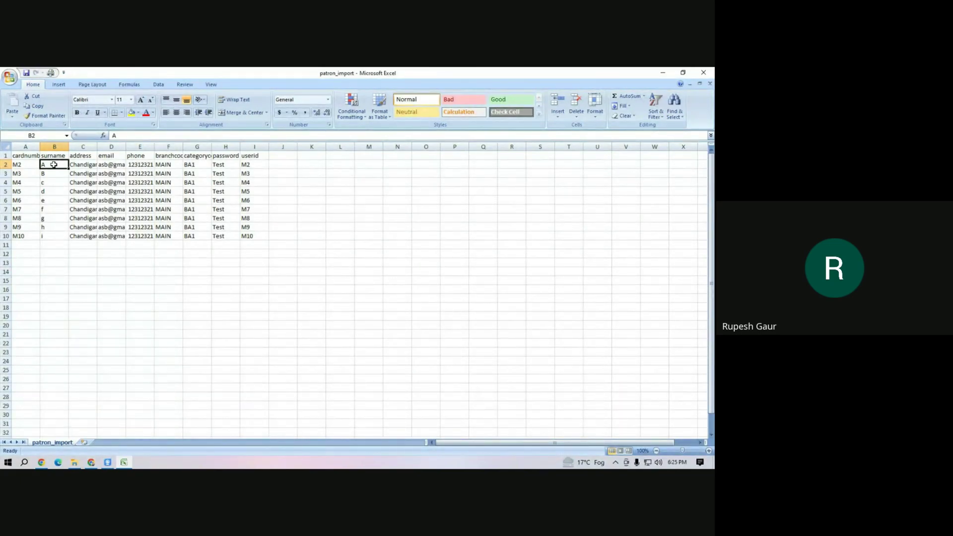
{"action": "left_click", "coordinate": [394, 272]}
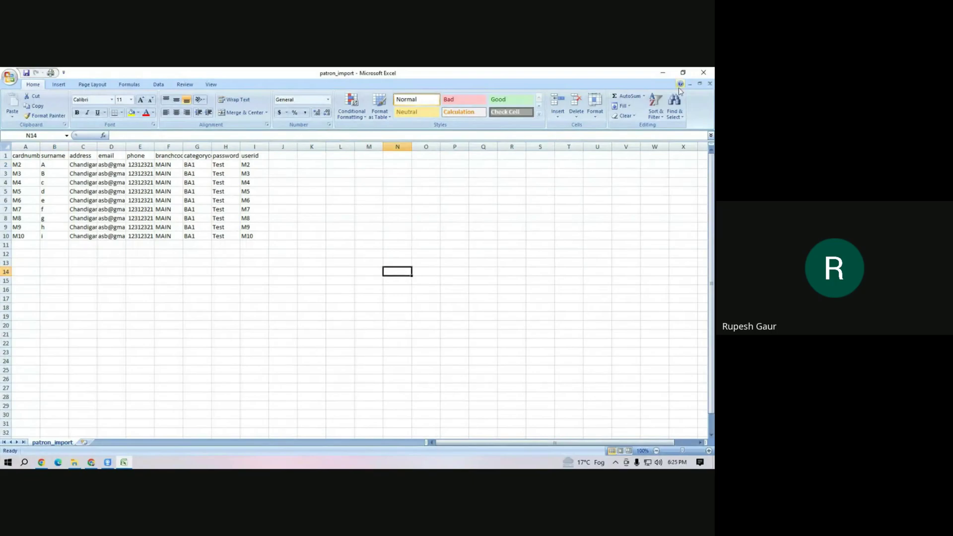
{"action": "left_click", "coordinate": [712, 73]}
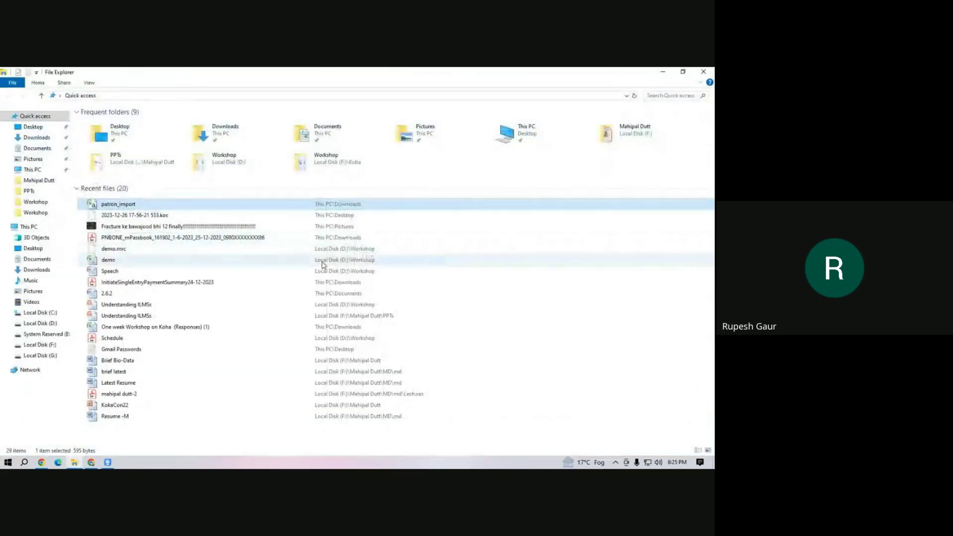
{"action": "left_click", "coordinate": [711, 72]}
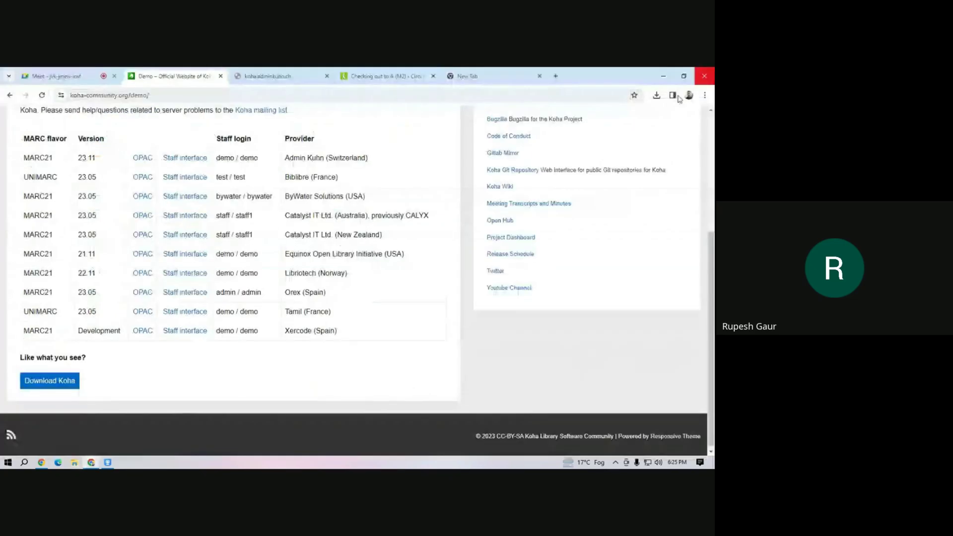
Read the in-call messages in Google Meet, then return to the 'Checking out to A (M2)' page.
{"action": "left_click", "coordinate": [55, 76]}
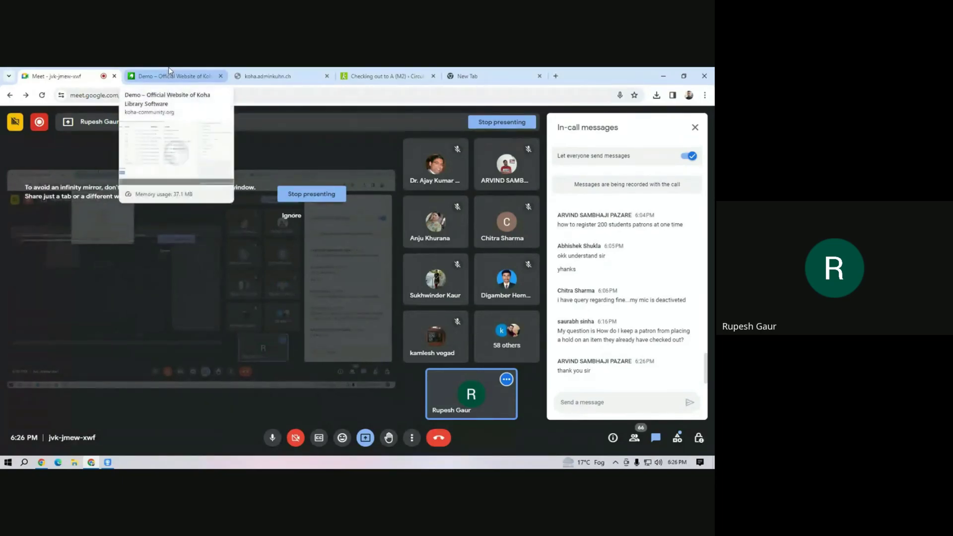
{"action": "left_click", "coordinate": [392, 76]}
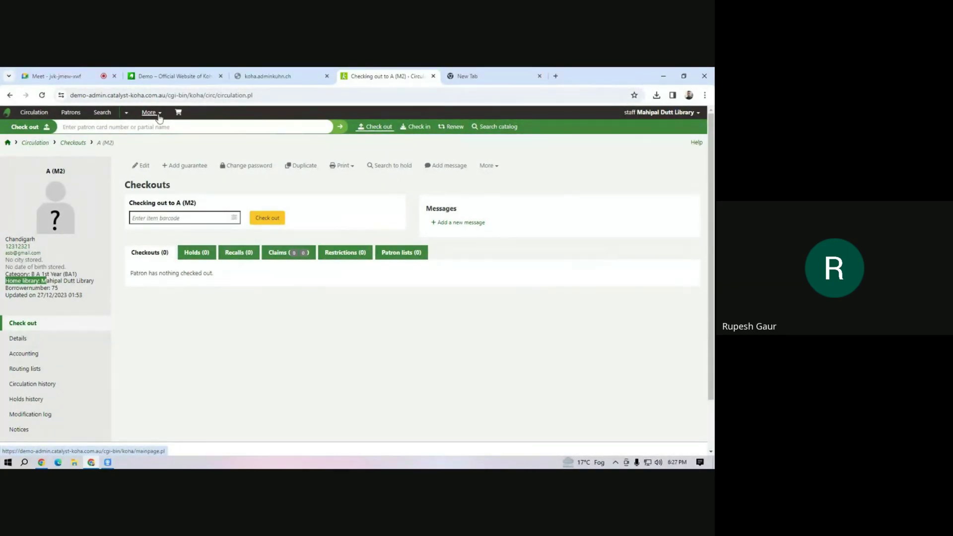
Review the New patron category list on the Patrons page, then go to Set library.
{"action": "left_click", "coordinate": [70, 112]}
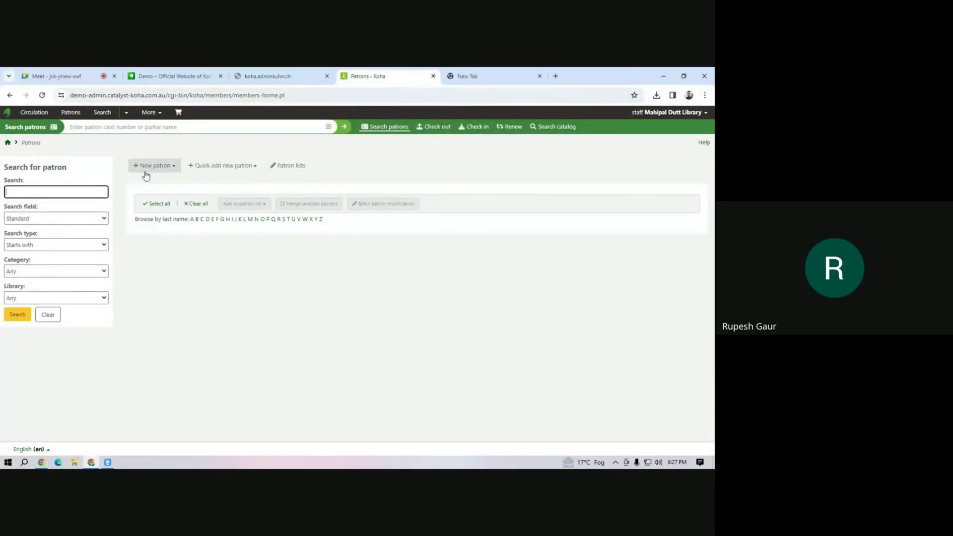
{"action": "left_click", "coordinate": [179, 166]}
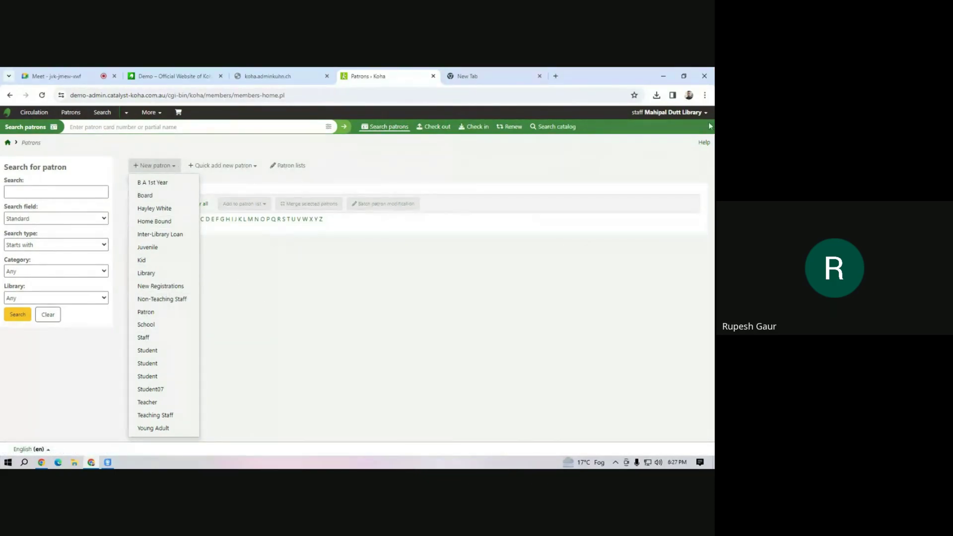
{"action": "left_click", "coordinate": [693, 115]}
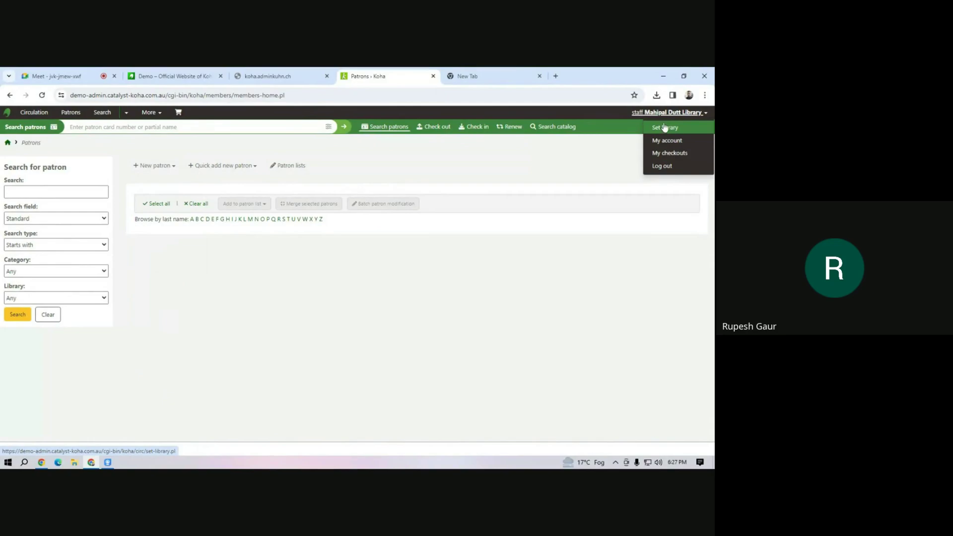
{"action": "left_click", "coordinate": [157, 167]}
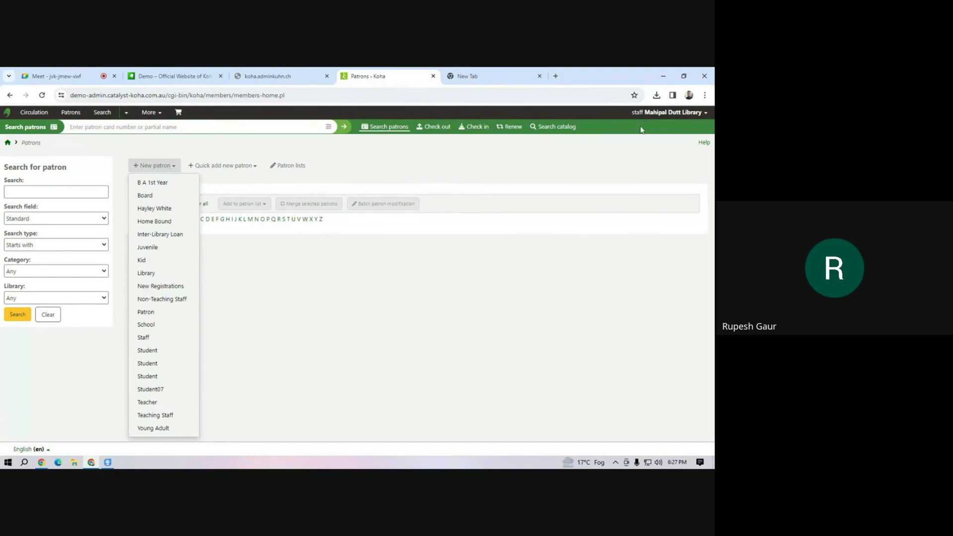
{"action": "left_click", "coordinate": [651, 112]}
{"action": "left_click", "coordinate": [662, 129]}
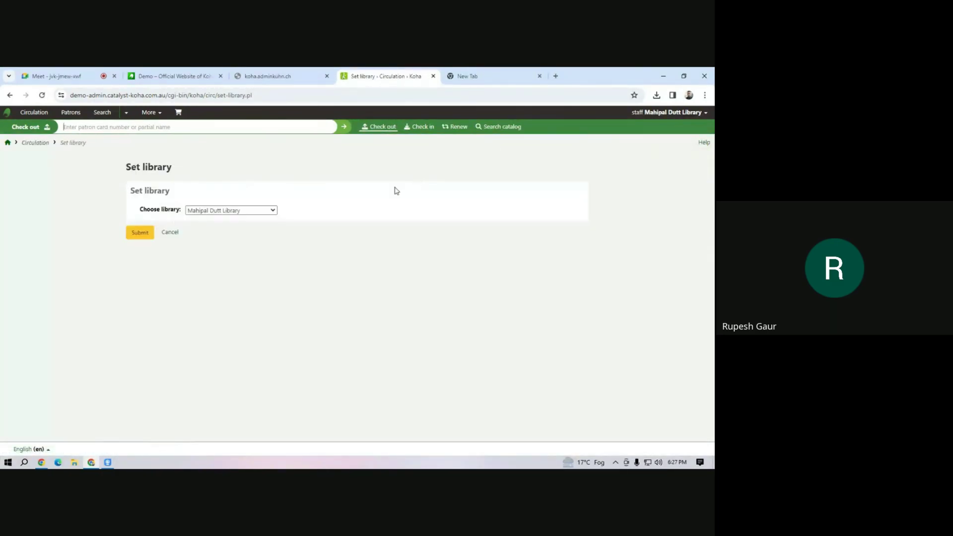
Set Centerville as the logged-in library and check its new-patron categories.
{"action": "left_click", "coordinate": [246, 210]}
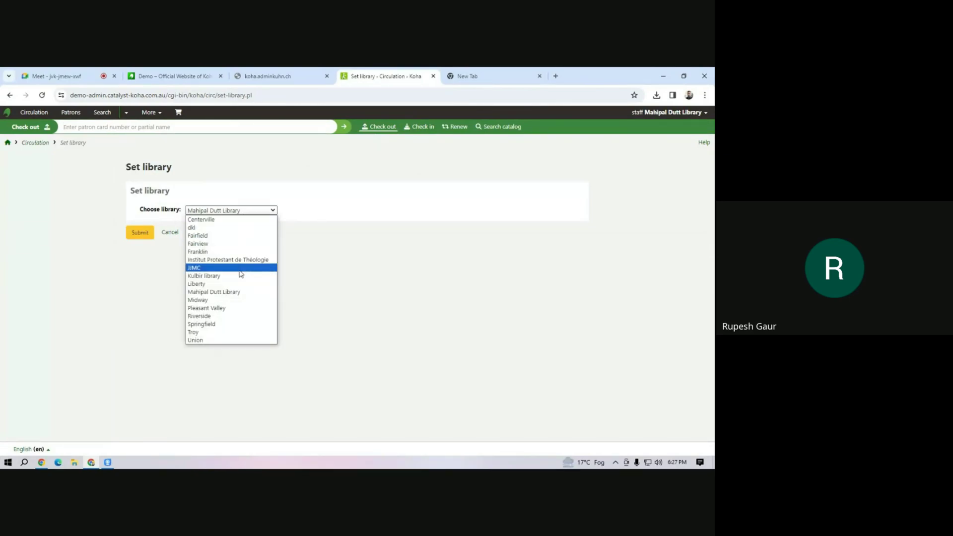
{"action": "left_click", "coordinate": [249, 220]}
{"action": "left_click", "coordinate": [140, 233]}
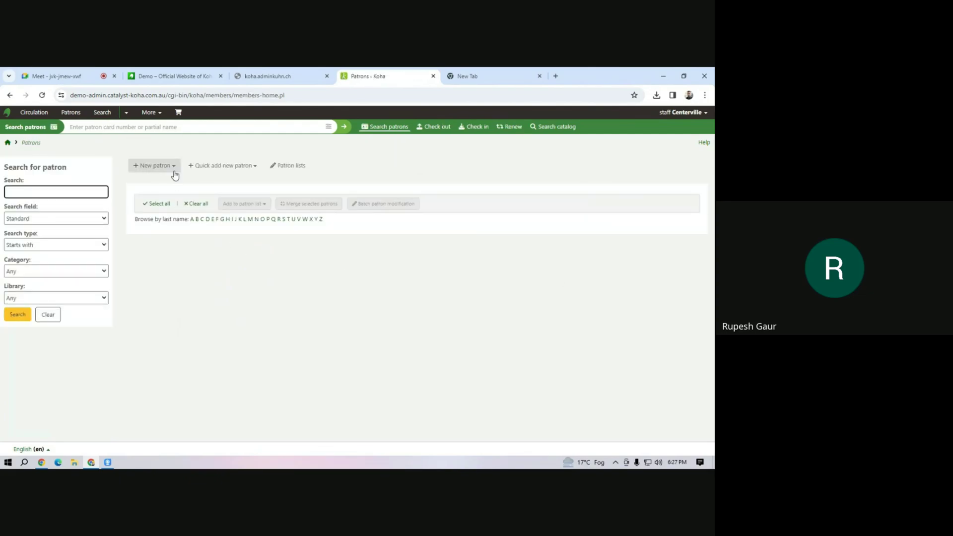
{"action": "left_click", "coordinate": [169, 167]}
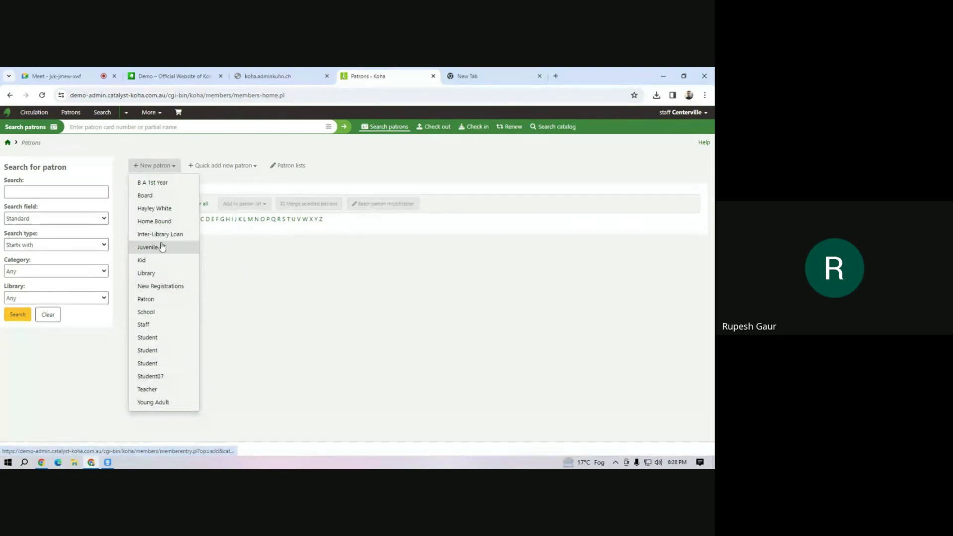
Switch the working library to Mahipal Dutt Library through Set library.
{"action": "left_click", "coordinate": [698, 114]}
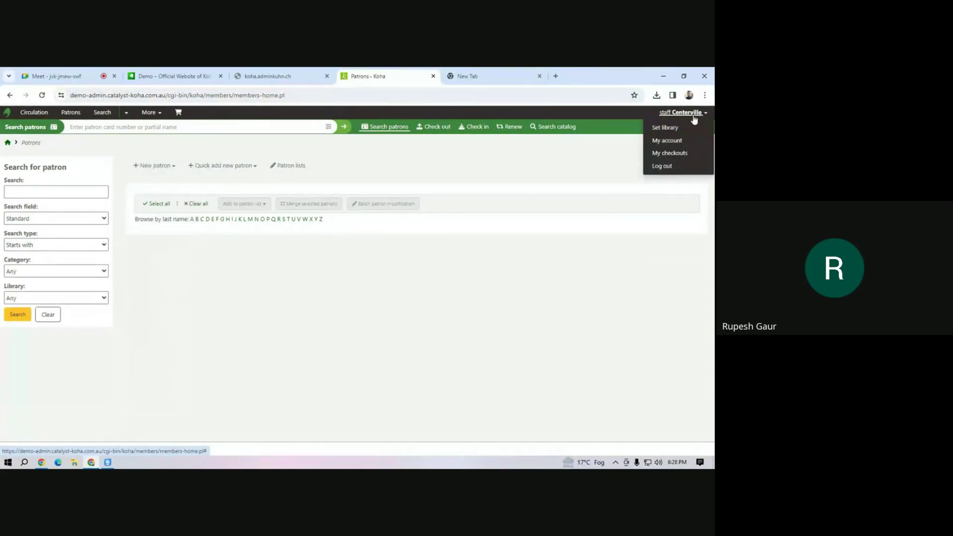
{"action": "left_click", "coordinate": [678, 127]}
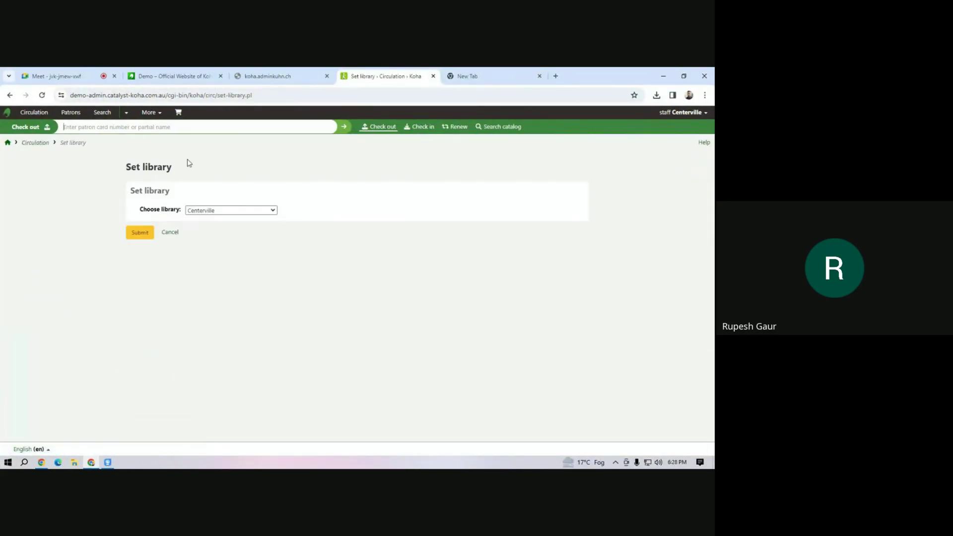
{"action": "left_click", "coordinate": [213, 210]}
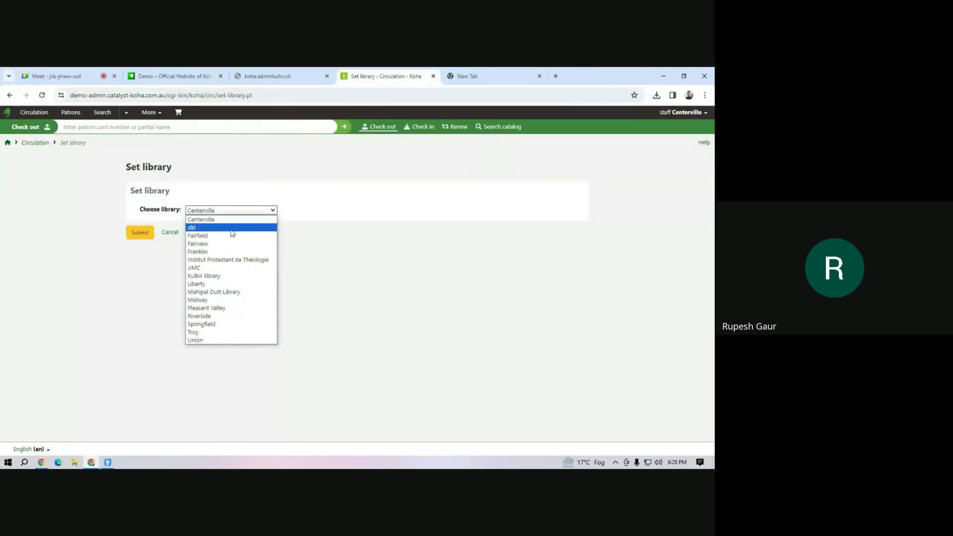
{"action": "left_click", "coordinate": [235, 293]}
{"action": "left_click", "coordinate": [143, 239]}
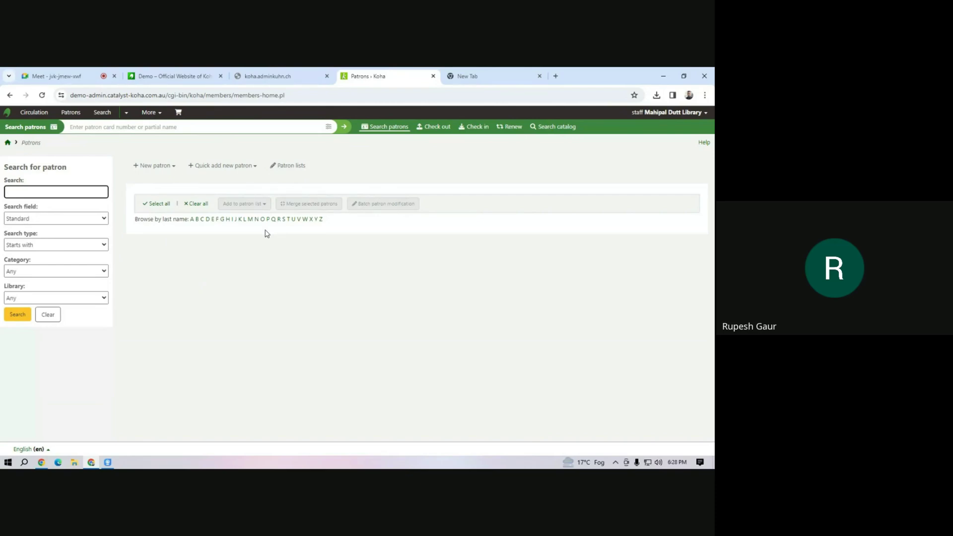
From Administration > Patron categories, open the B A 1st Year (BA1) category for editing.
{"action": "left_click", "coordinate": [150, 113]}
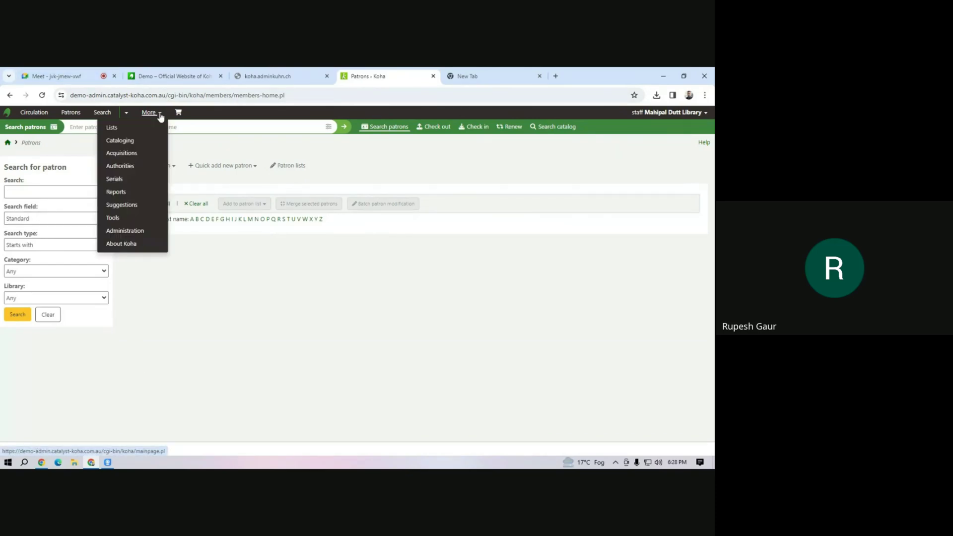
{"action": "left_click", "coordinate": [150, 235]}
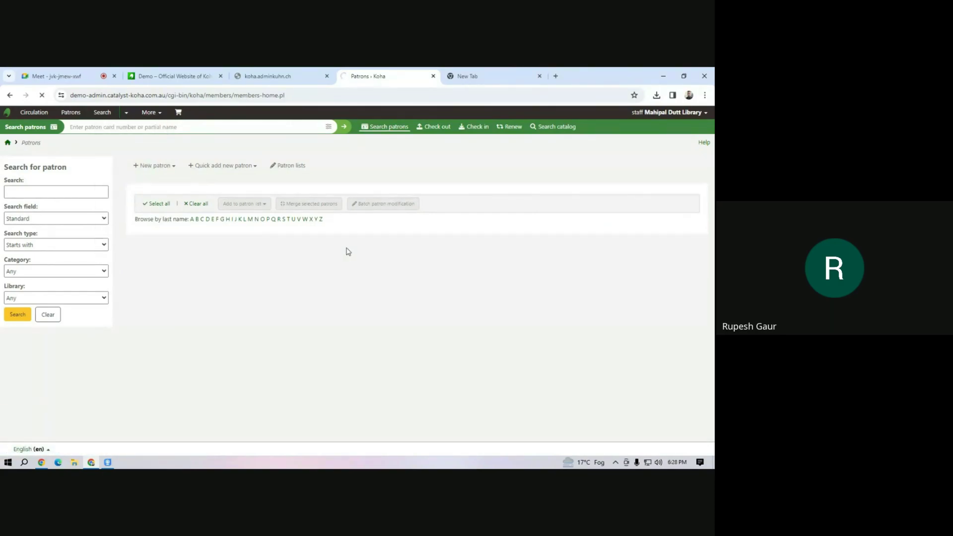
{"action": "scroll", "coordinate": [206, 354], "scroll_direction": "down", "scroll_amount": 4}
{"action": "left_click", "coordinate": [158, 263]}
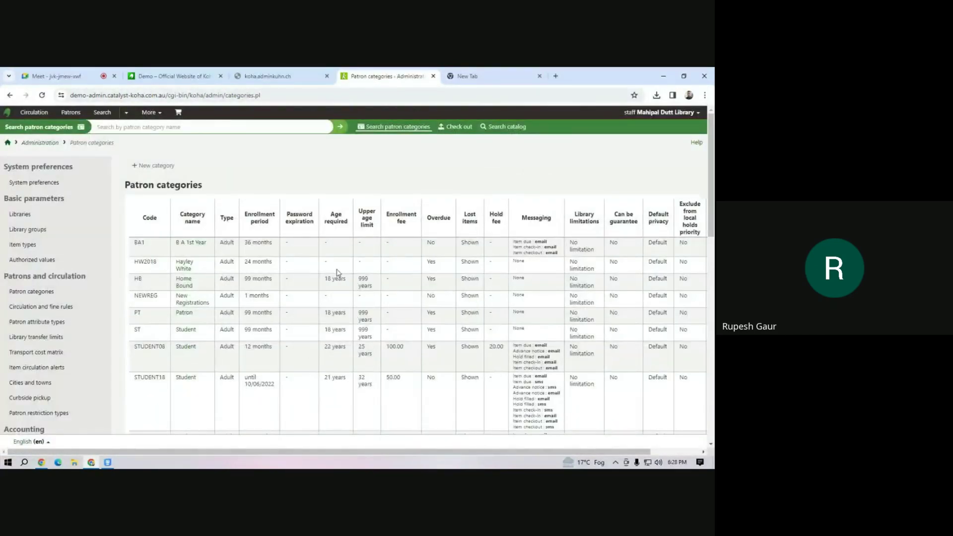
{"action": "scroll", "coordinate": [195, 159], "scroll_direction": "down", "scroll_amount": 5}
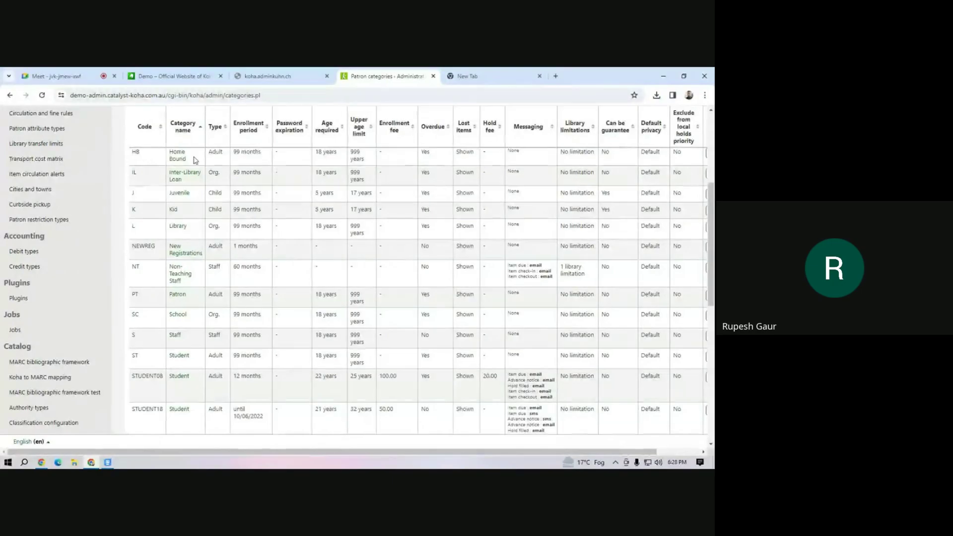
{"action": "scroll", "coordinate": [195, 160], "scroll_direction": "up", "scroll_amount": 5}
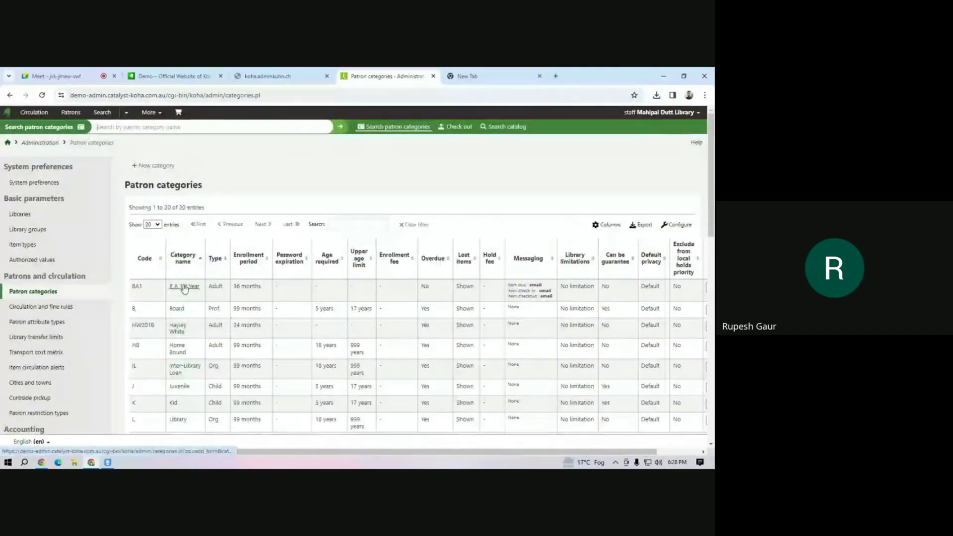
{"action": "left_click", "coordinate": [187, 288]}
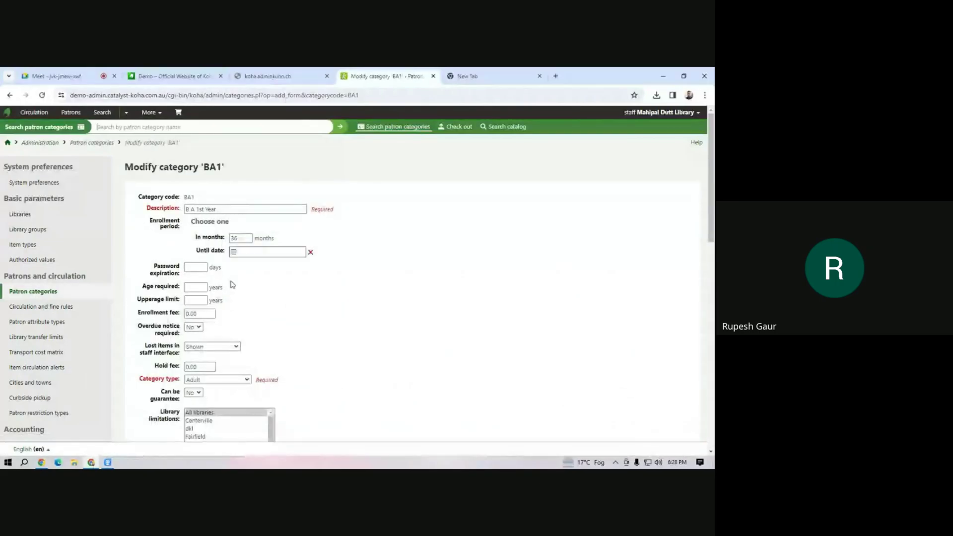
Select only Mahipal Dutt Library under BA1's library limitations and save the category.
{"action": "scroll", "coordinate": [232, 284], "scroll_direction": "down", "scroll_amount": 4}
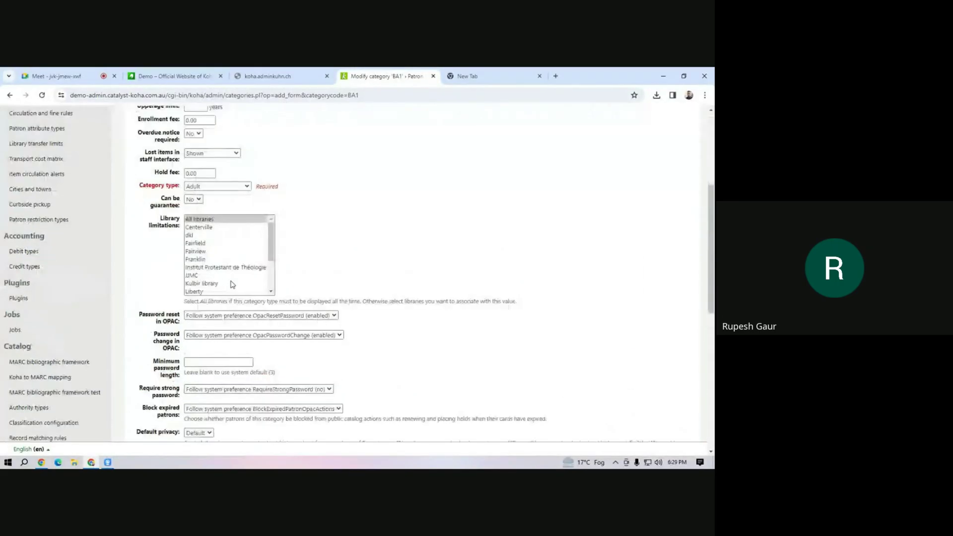
{"action": "left_click", "coordinate": [201, 219]}
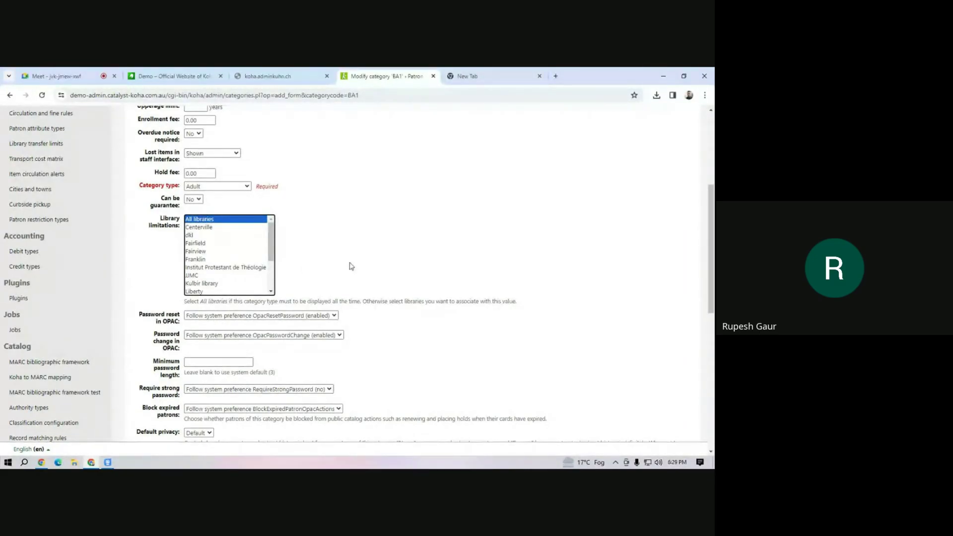
{"action": "left_click_drag", "start_coordinate": [274, 251], "coordinate": [274, 251]}
{"action": "left_click_drag", "start_coordinate": [276, 251], "coordinate": [277, 302]}
{"action": "scroll", "coordinate": [281, 341], "scroll_direction": "down", "scroll_amount": 4}
{"action": "scroll", "coordinate": [282, 341], "scroll_direction": "up", "scroll_amount": 4}
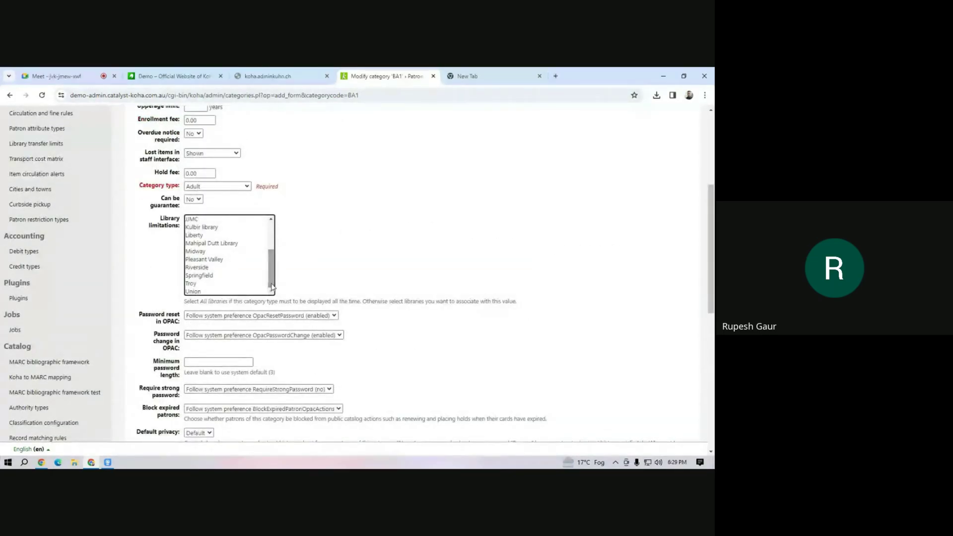
{"action": "left_click", "coordinate": [215, 244]}
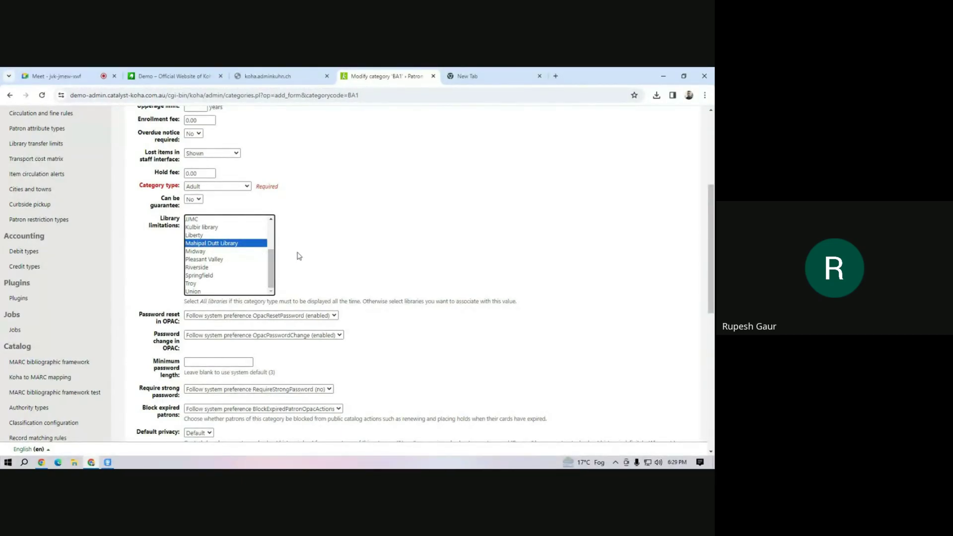
{"action": "scroll", "coordinate": [299, 256], "scroll_direction": "down", "scroll_amount": 4}
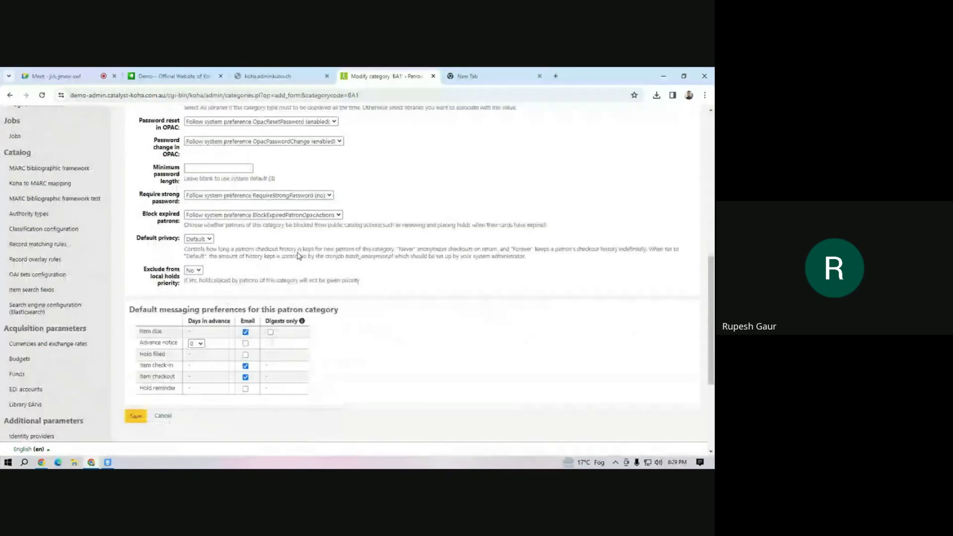
{"action": "left_click", "coordinate": [137, 417]}
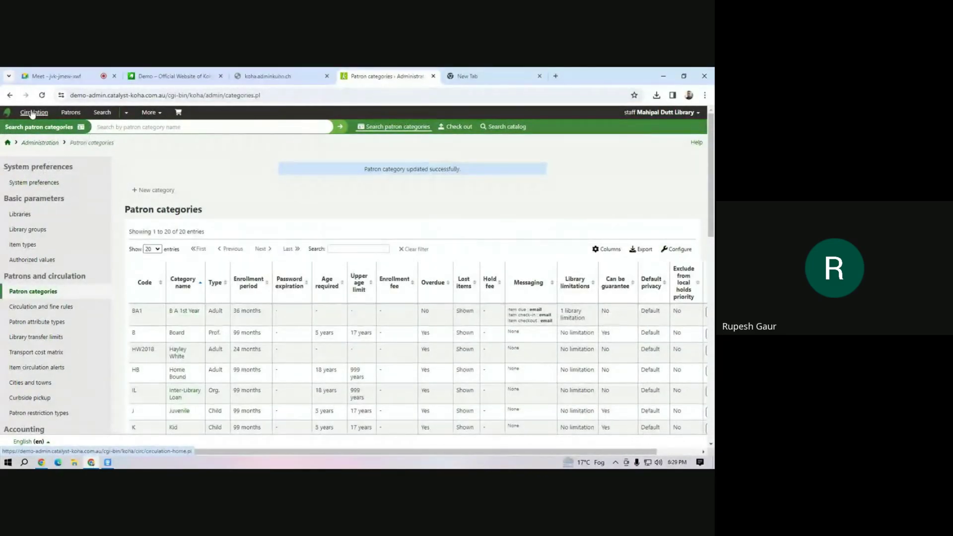
Bring up Koha's Circulation home page, returning to it after reading the Meet messages.
{"action": "left_click", "coordinate": [50, 308]}
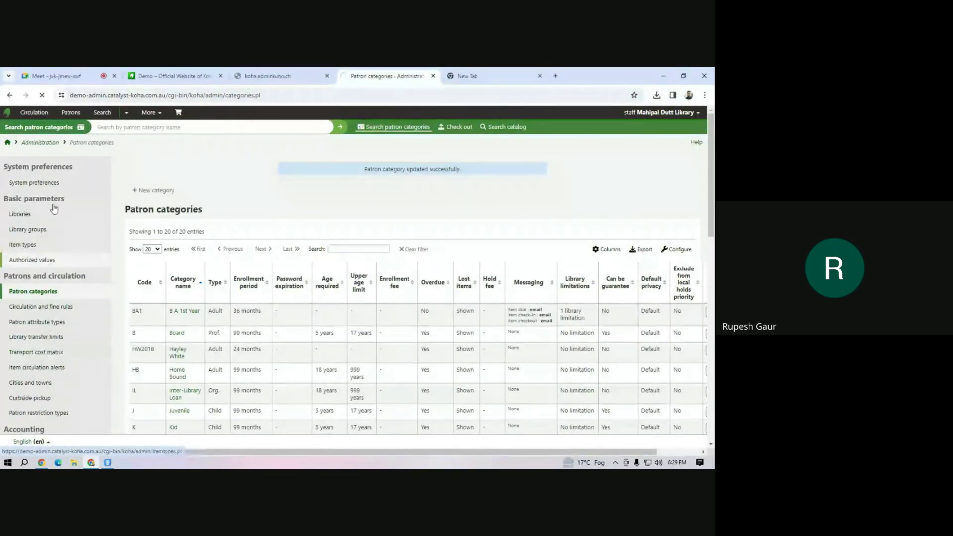
{"action": "left_click", "coordinate": [55, 113]}
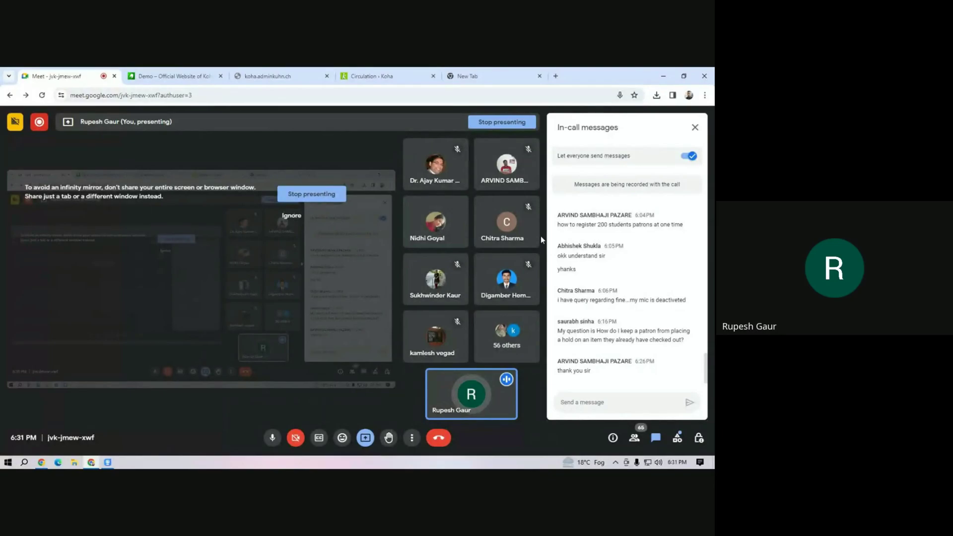
{"action": "left_click", "coordinate": [381, 75]}
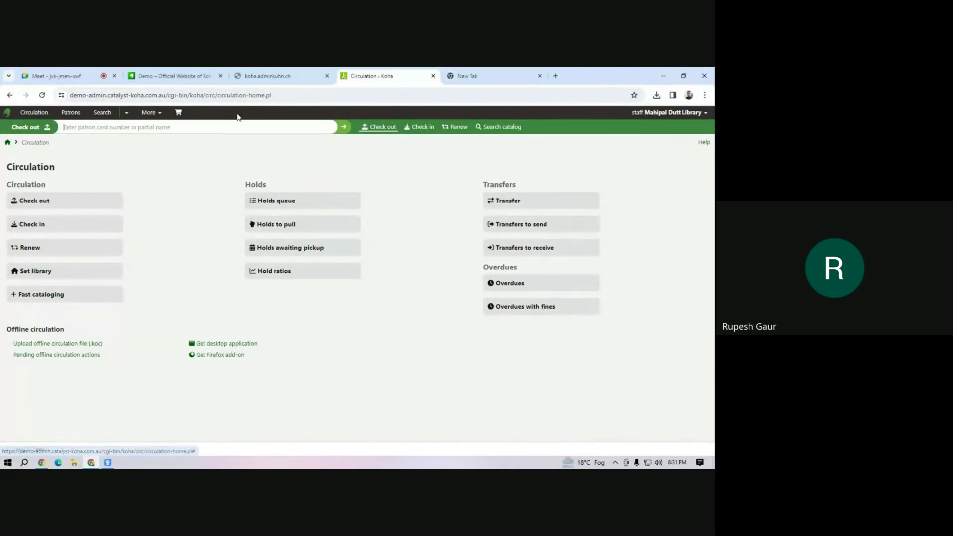
Go to More > Tools > Import patrons to reach the borrowers file upload form.
{"action": "left_click", "coordinate": [158, 114]}
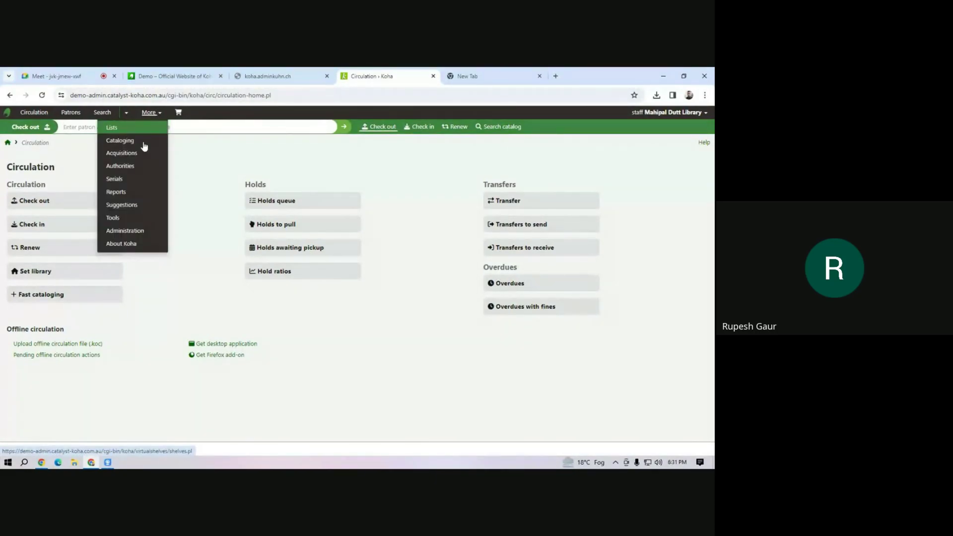
{"action": "left_click", "coordinate": [126, 221]}
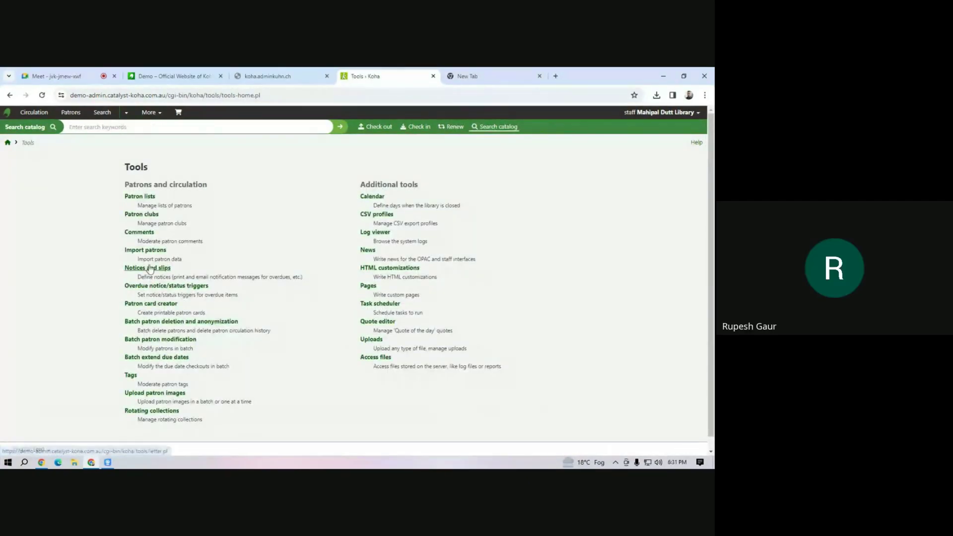
{"action": "left_click", "coordinate": [135, 251]}
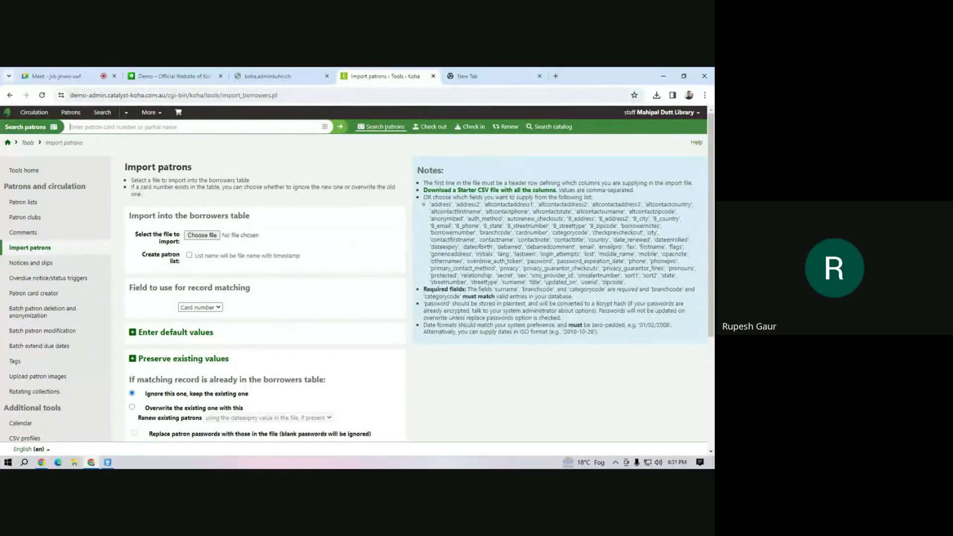
{"action": "mouse_move", "coordinate": [108, 462]}
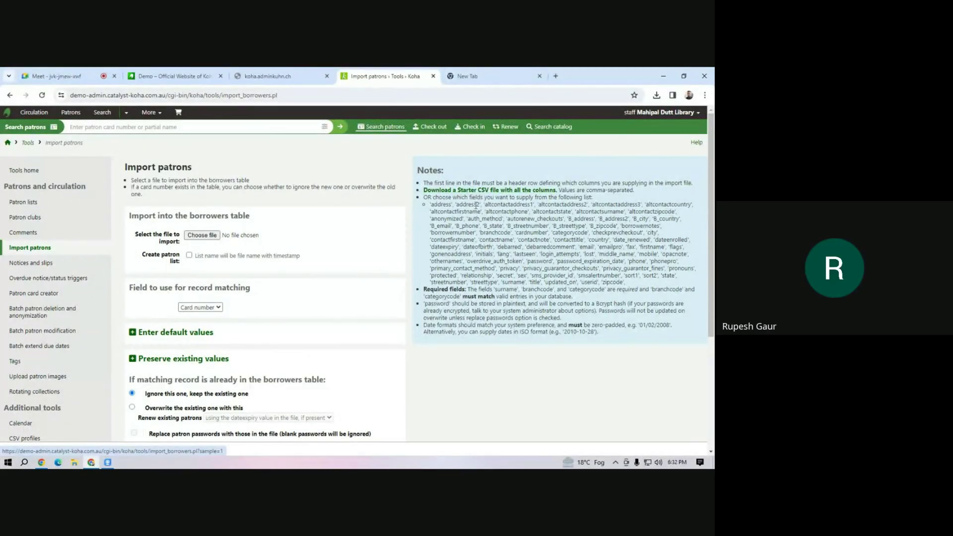
{"action": "left_click", "coordinate": [92, 464]}
{"action": "left_click", "coordinate": [92, 464]}
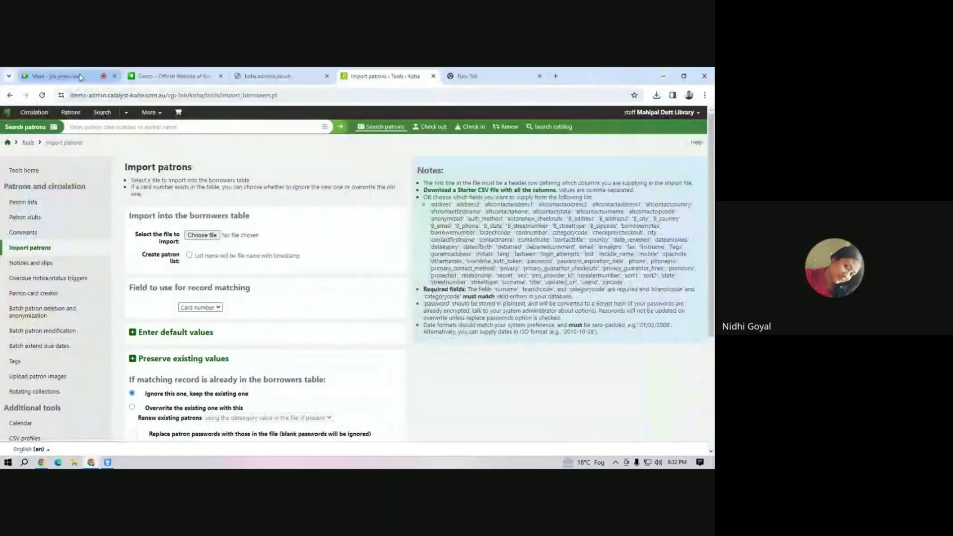
Return to the Google Meet call and stop presenting the screen.
{"action": "left_click", "coordinate": [54, 76]}
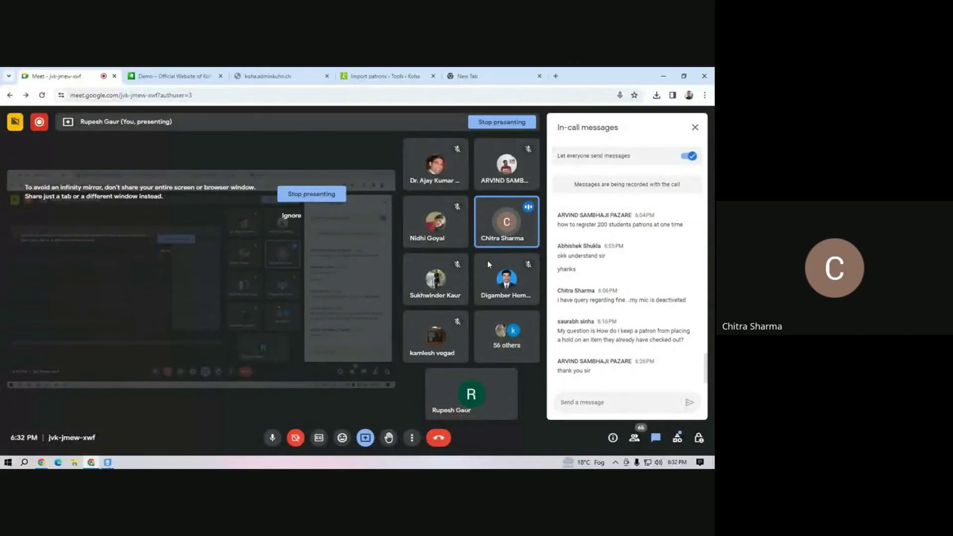
{"action": "left_click", "coordinate": [320, 193]}
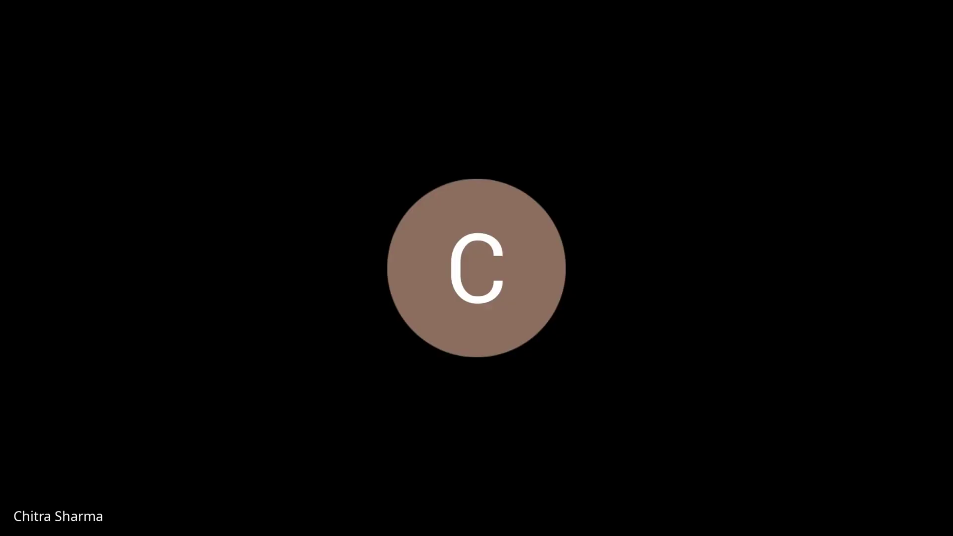
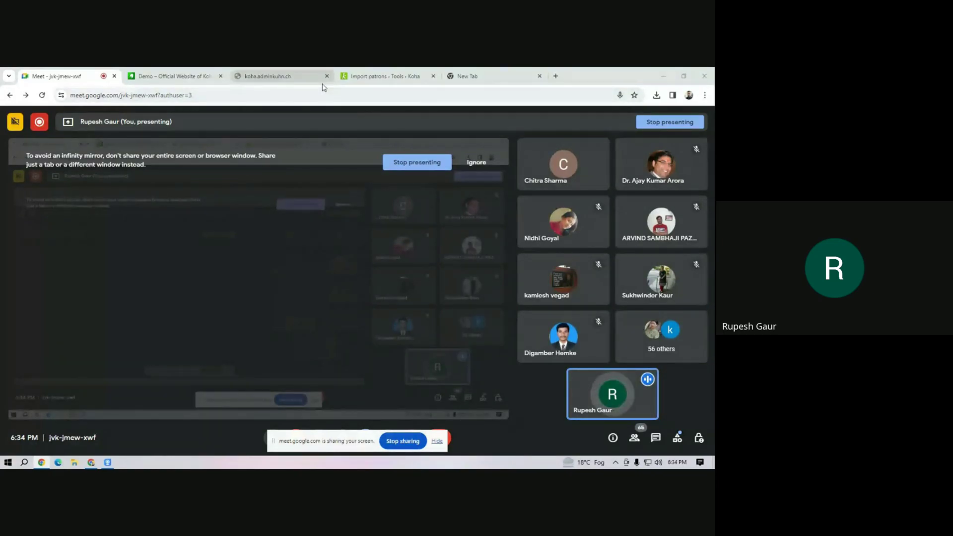
Put Koha's Import patrons page, with no file chosen yet, on the shared Meet screen.
{"action": "mouse_move", "coordinate": [381, 81]}
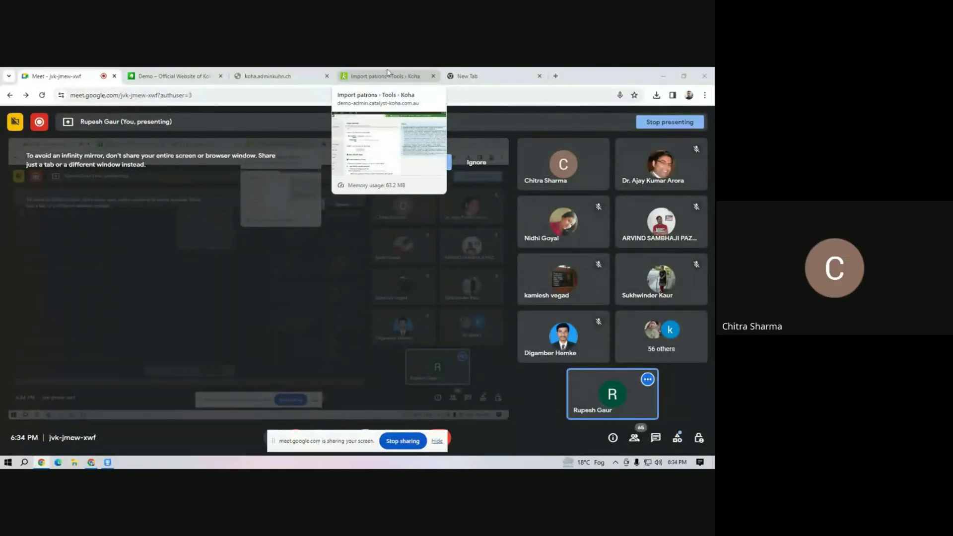
{"action": "left_click", "coordinate": [388, 78]}
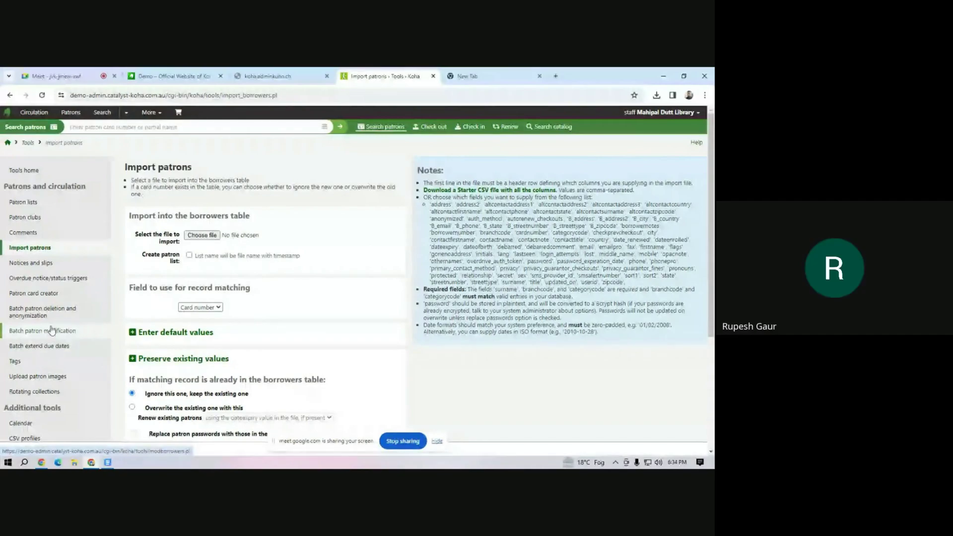
Search for the demo patron by name and open their Accounting page.
{"action": "left_click", "coordinate": [131, 125]}
{"action": "type", "text": "mi"}
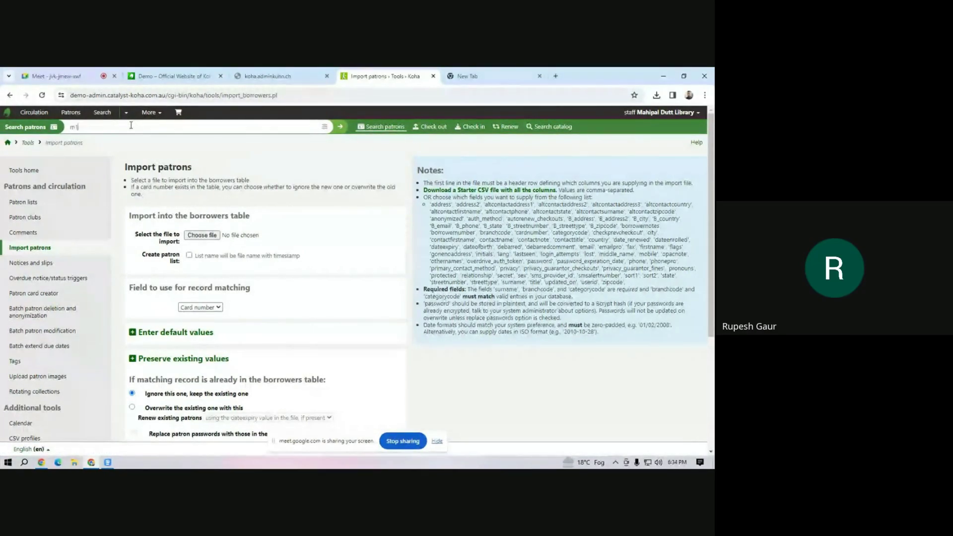
{"action": "key", "text": "Return"}
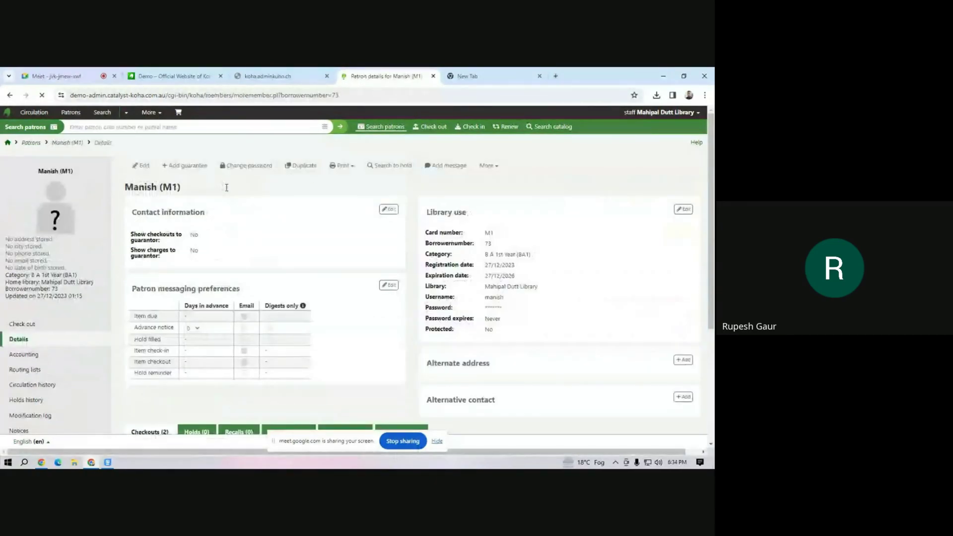
{"action": "scroll", "coordinate": [68, 342], "scroll_direction": "down", "scroll_amount": 2}
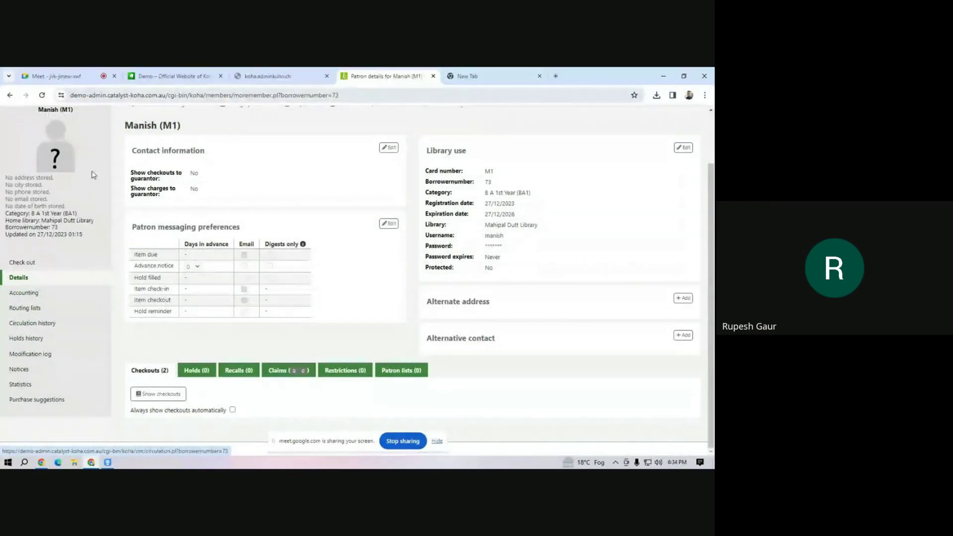
{"action": "scroll", "coordinate": [94, 175], "scroll_direction": "up", "scroll_amount": 2}
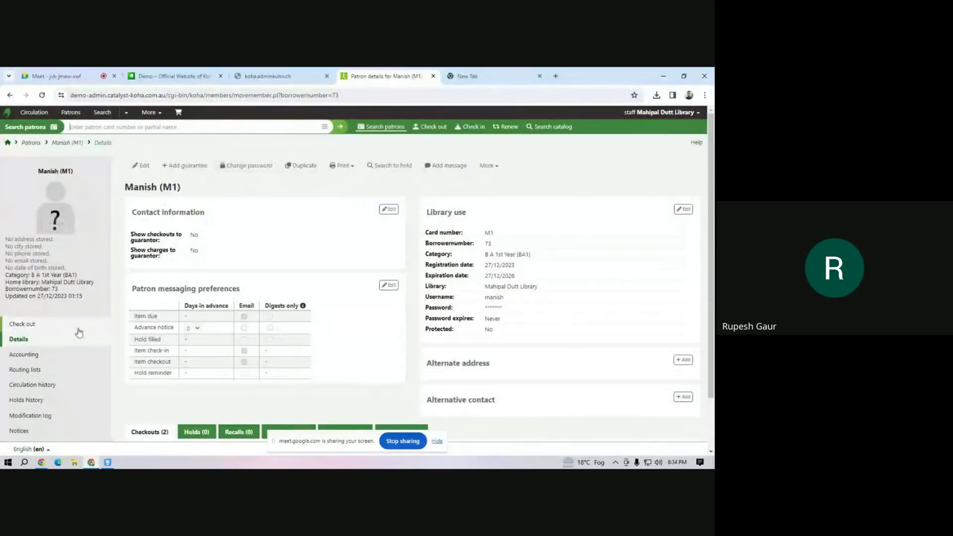
{"action": "left_click", "coordinate": [28, 360]}
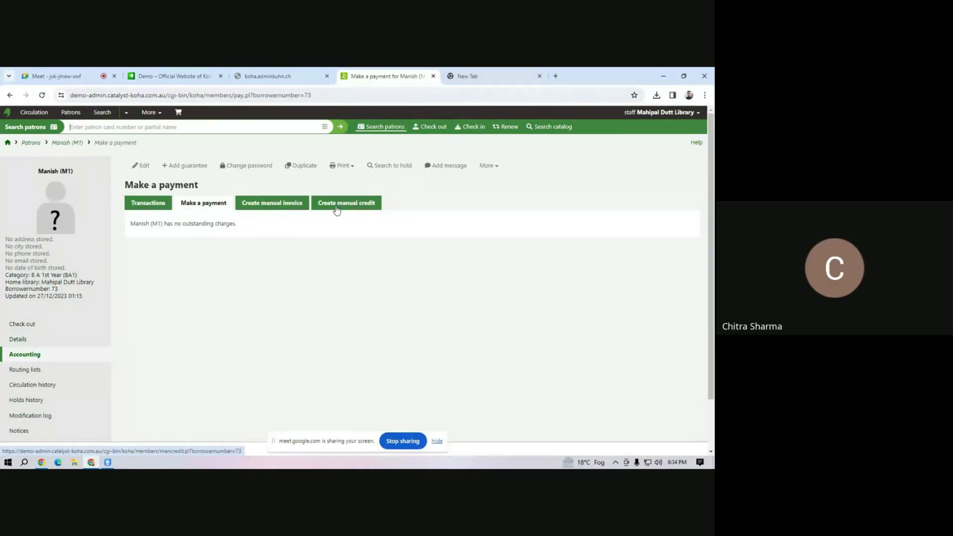
Start a manual credit for the patron with credit type Credit and transaction type Cash.
{"action": "left_click", "coordinate": [337, 209]}
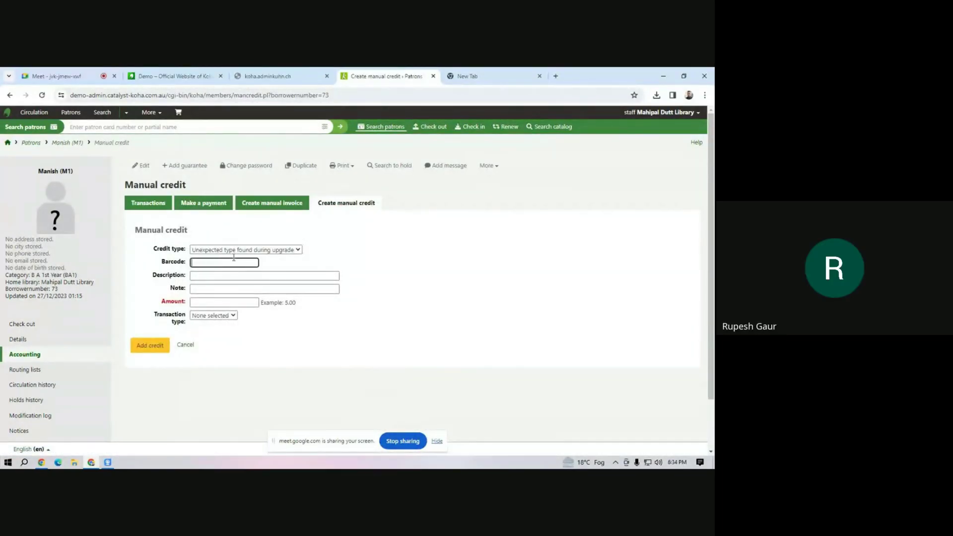
{"action": "left_click", "coordinate": [288, 250]}
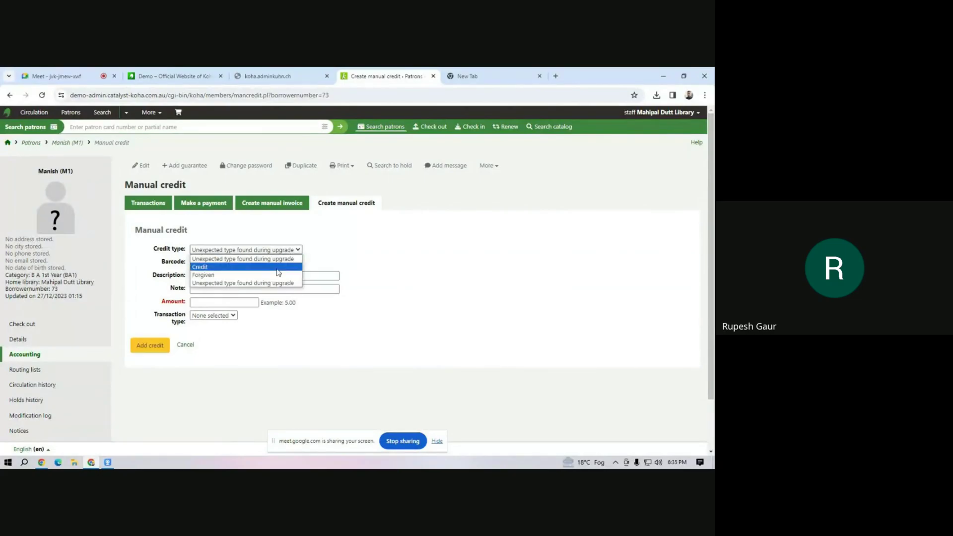
{"action": "left_click", "coordinate": [277, 268]}
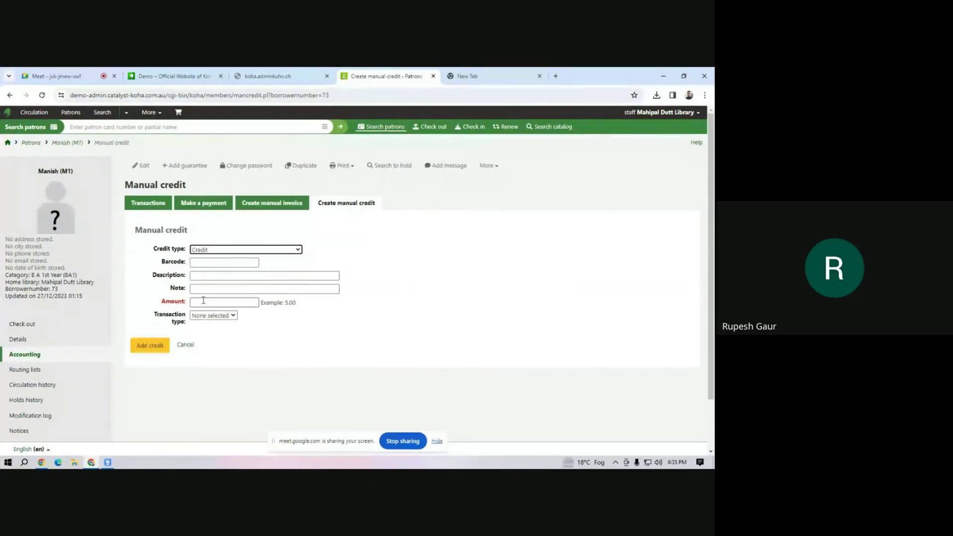
{"action": "left_click", "coordinate": [234, 290]}
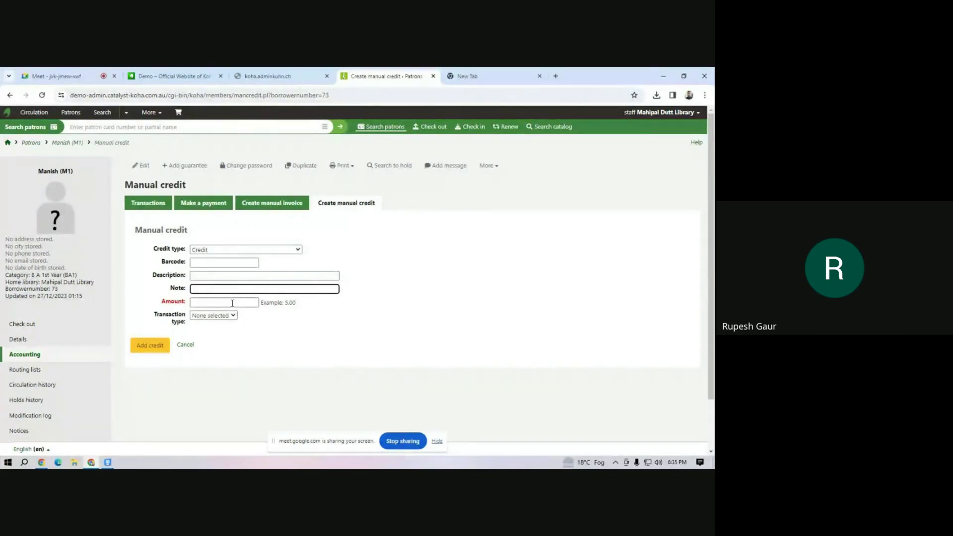
{"action": "left_click", "coordinate": [222, 276]}
{"action": "left_click", "coordinate": [223, 302]}
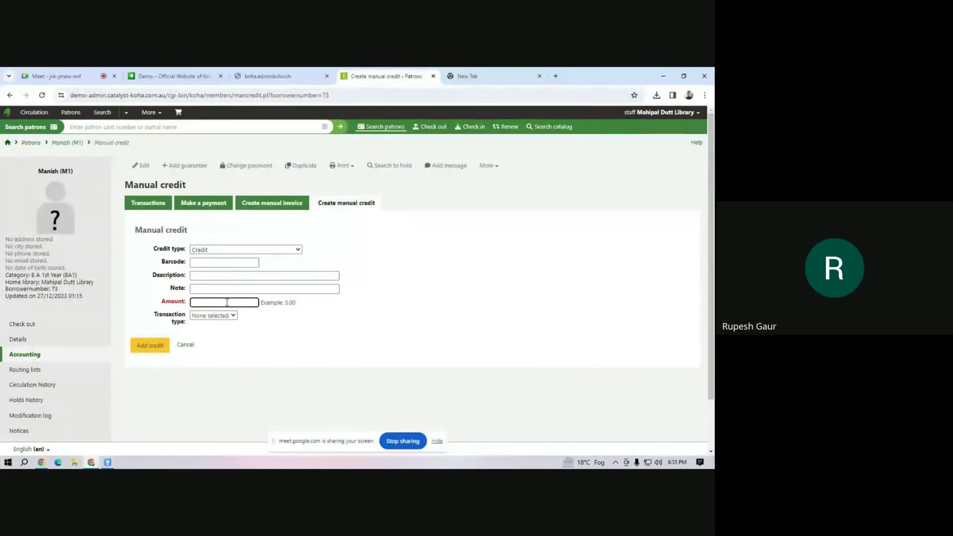
{"action": "left_click", "coordinate": [229, 316]}
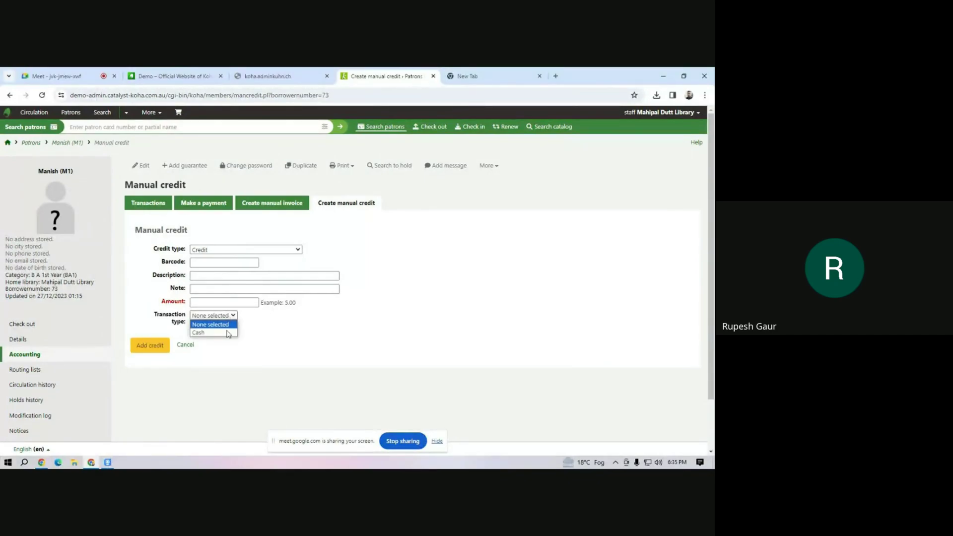
{"action": "left_click", "coordinate": [228, 333]}
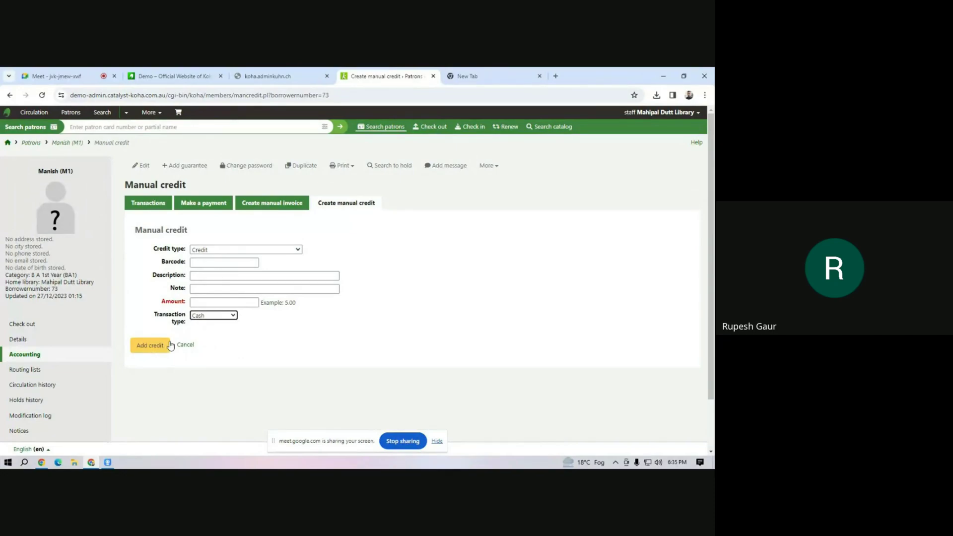
{"action": "left_click", "coordinate": [218, 204]}
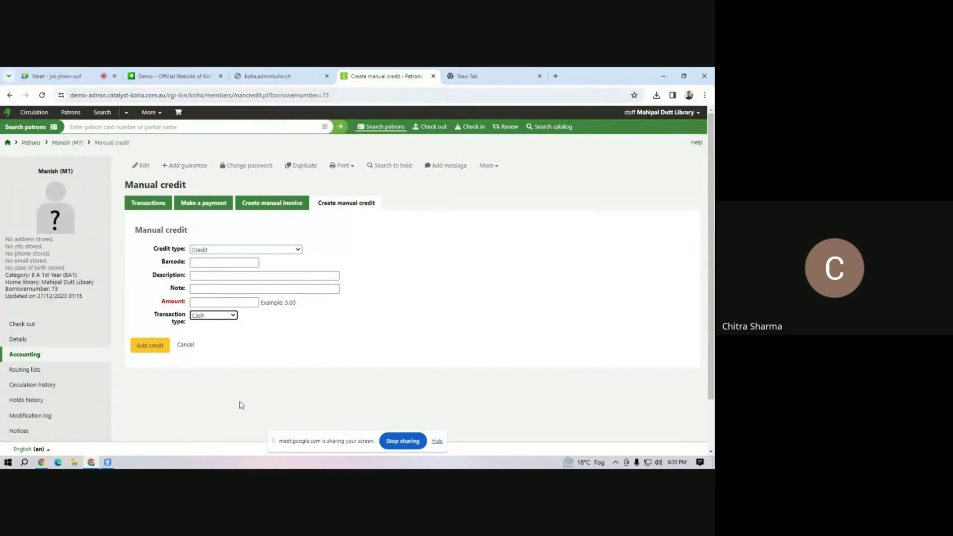
Check and close the patron's printing options, then go to the Tools home page.
{"action": "left_click", "coordinate": [352, 167]}
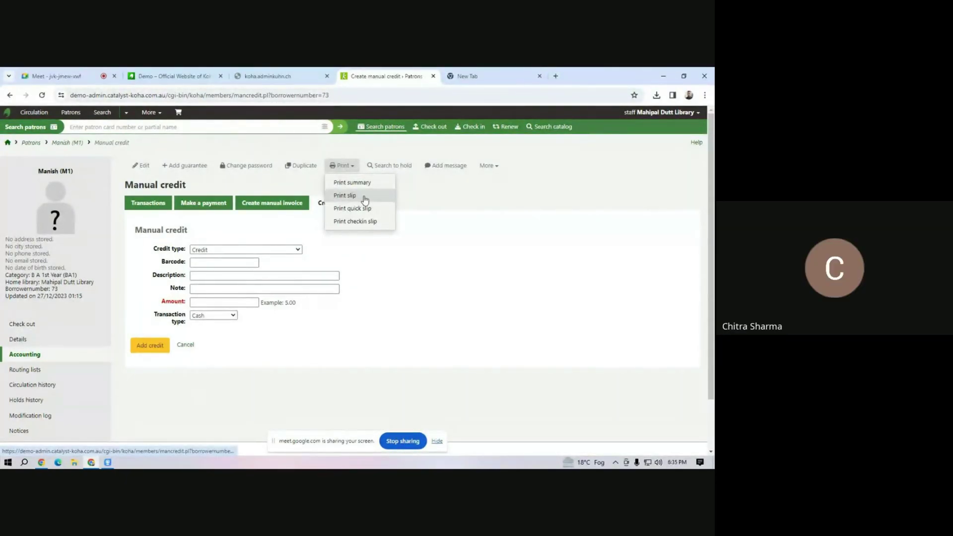
{"action": "left_click", "coordinate": [332, 356]}
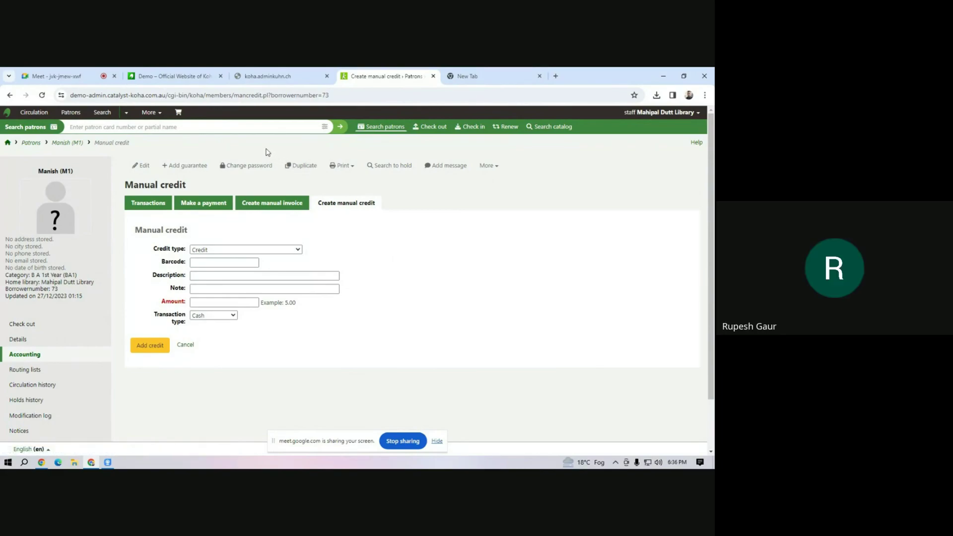
{"action": "left_click", "coordinate": [150, 117]}
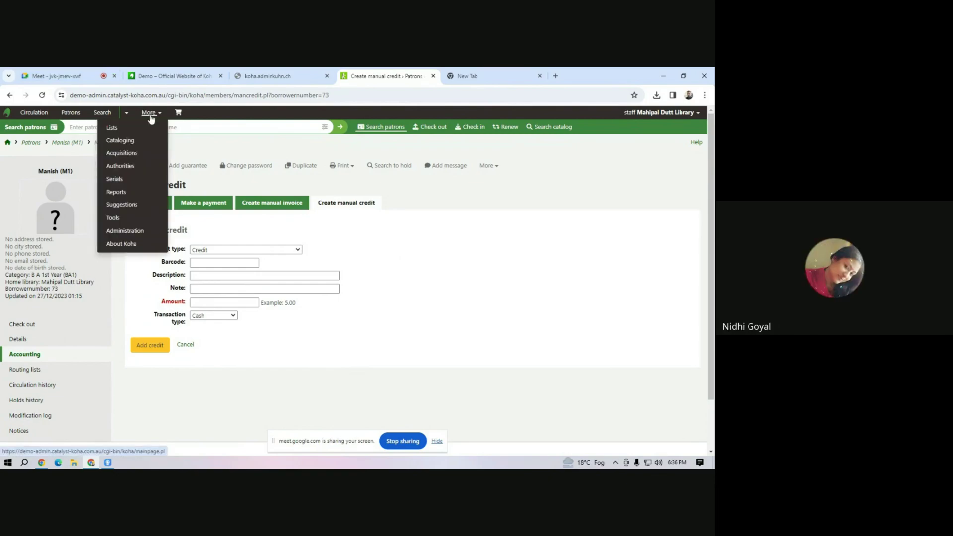
{"action": "left_click", "coordinate": [121, 218]}
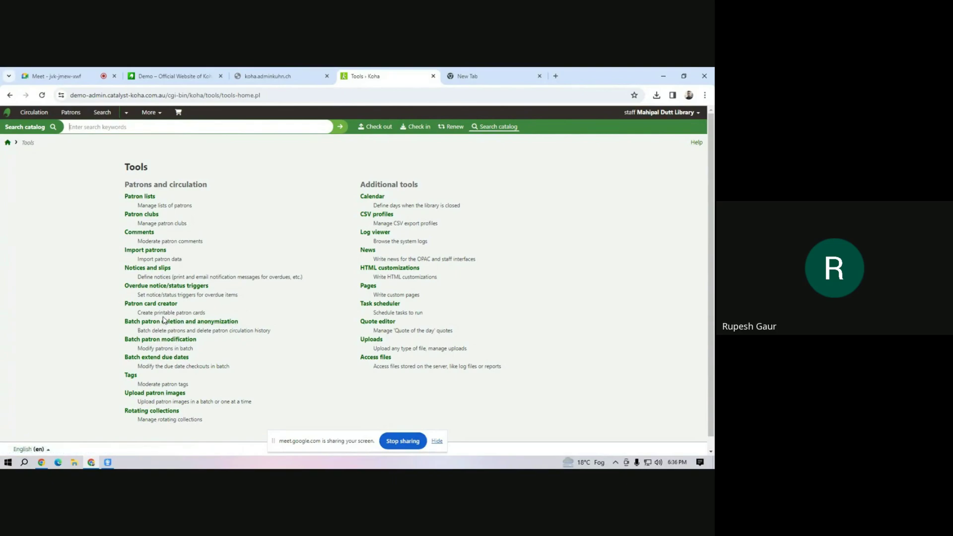
Go to the Cataloging home page and open the Label creator.
{"action": "left_click", "coordinate": [151, 112]}
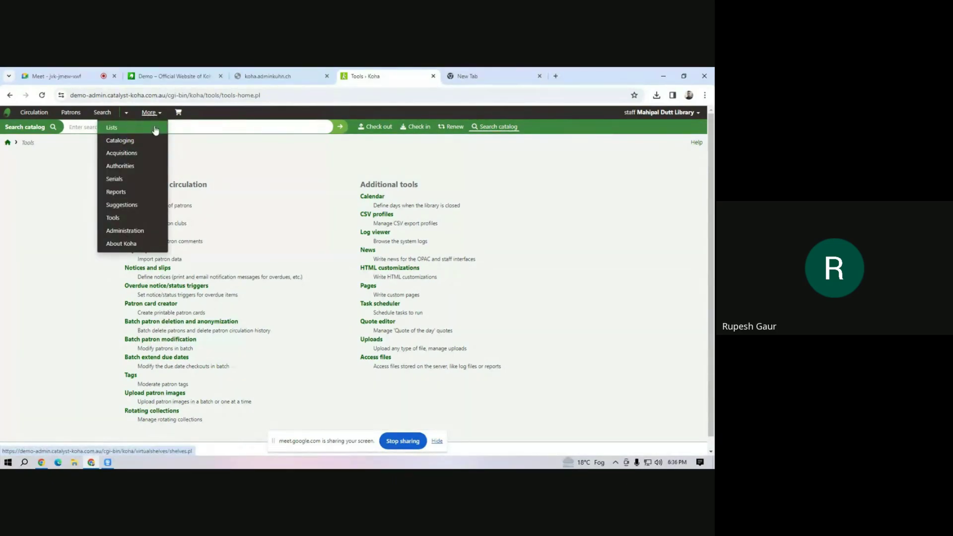
{"action": "left_click", "coordinate": [120, 140]}
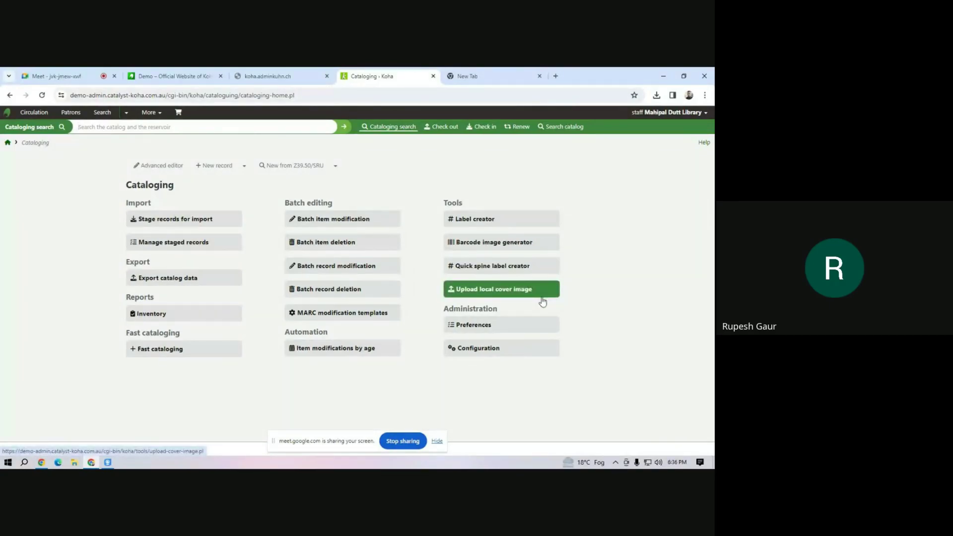
{"action": "left_click", "coordinate": [473, 221]}
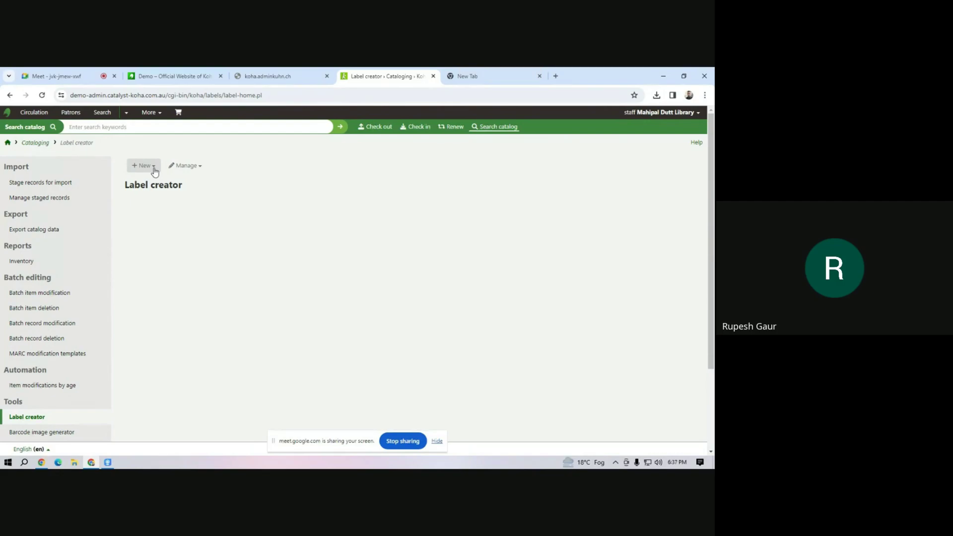
Start a new label template from the Label creator's New menu.
{"action": "left_click", "coordinate": [155, 171]}
{"action": "left_click", "coordinate": [308, 227]}
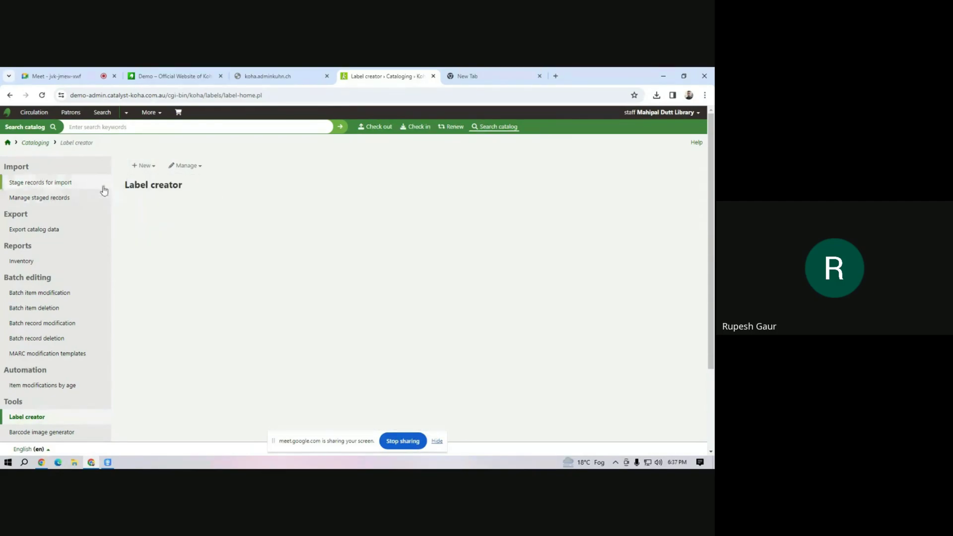
{"action": "left_click", "coordinate": [155, 167]}
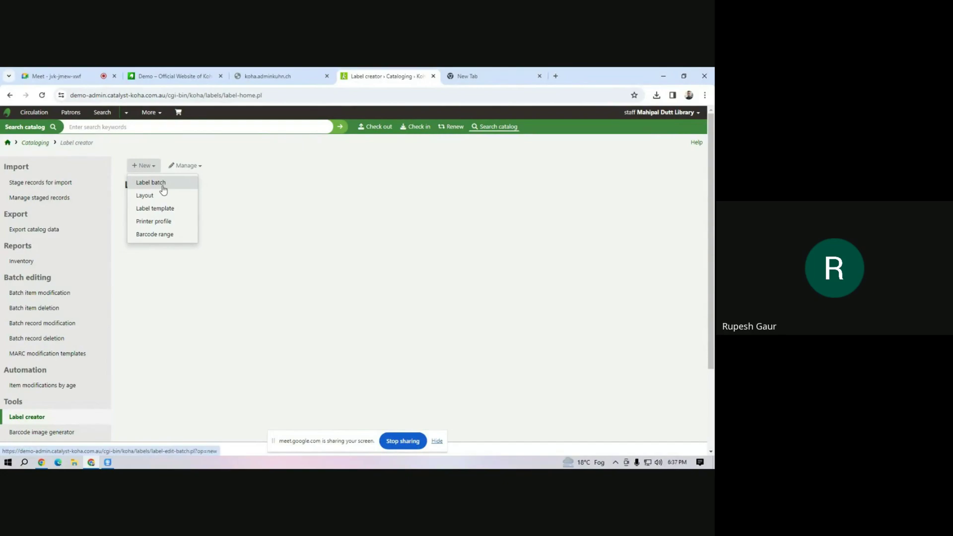
{"action": "left_click", "coordinate": [169, 214]}
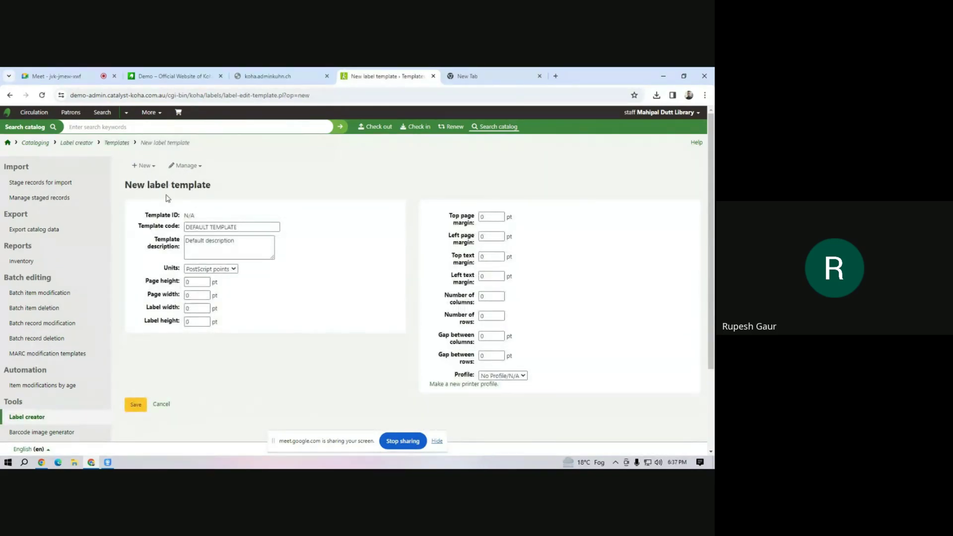
Describe the template as '4 X10' and switch its units to US Inches.
{"action": "left_click", "coordinate": [240, 240]}
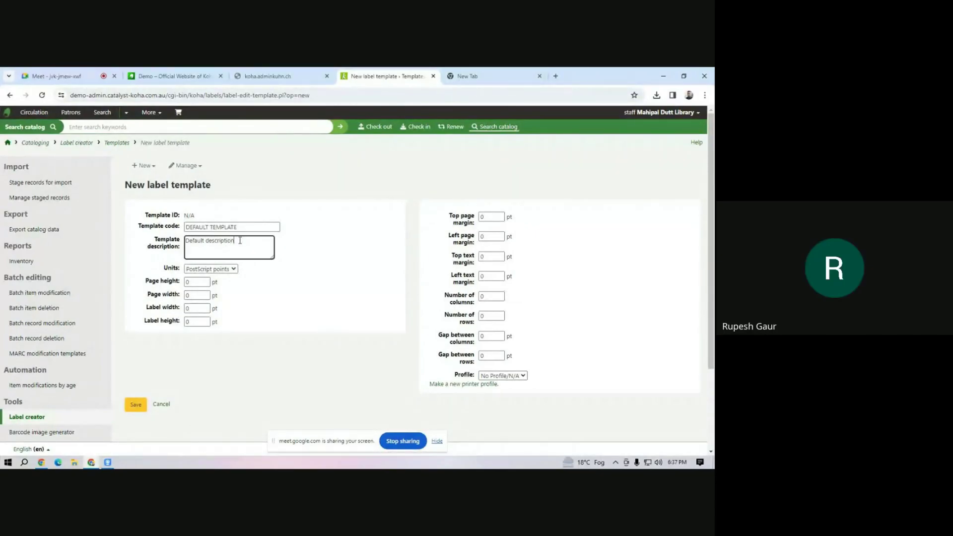
{"action": "left_click_drag", "start_coordinate": [239, 241], "coordinate": [177, 243]}
{"action": "type", "text": "4"}
{"action": "type", "text": "X10"}
{"action": "left_click", "coordinate": [223, 271]}
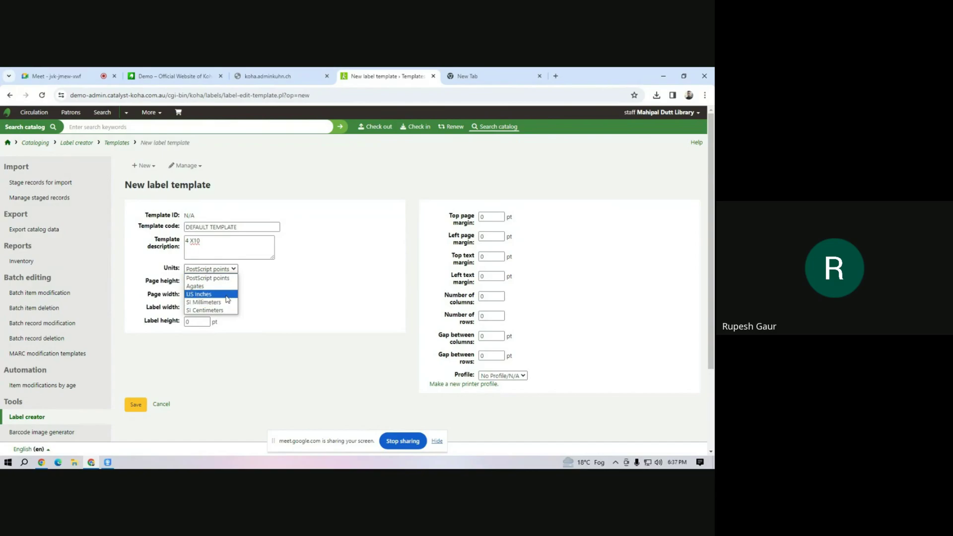
{"action": "left_click", "coordinate": [227, 295]}
Set page height 11, page width 8.5, label width 2.15 and label height 1.15.
{"action": "double_click", "coordinate": [203, 282]}
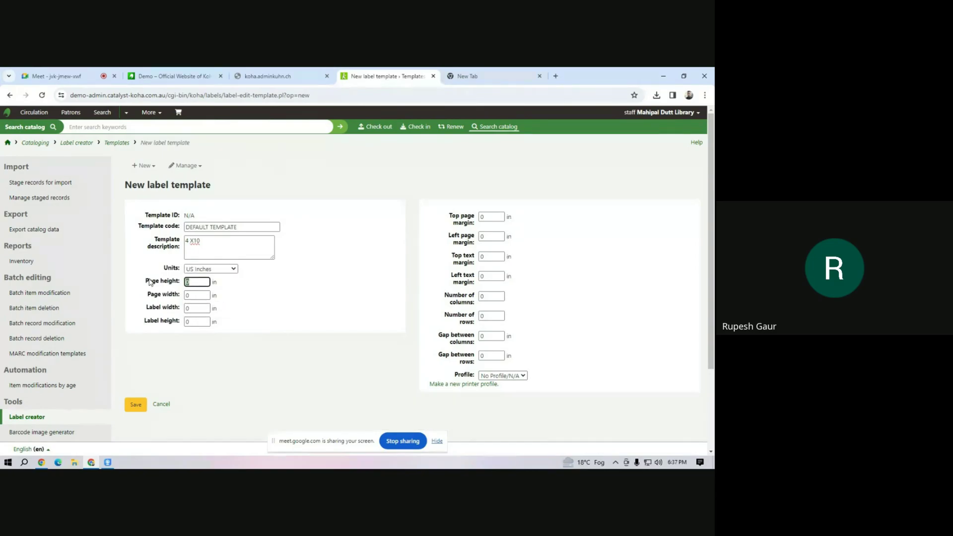
{"action": "type", "text": "11.7"}
{"action": "left_click", "coordinate": [159, 295]}
{"action": "type", "text": "8.5"}
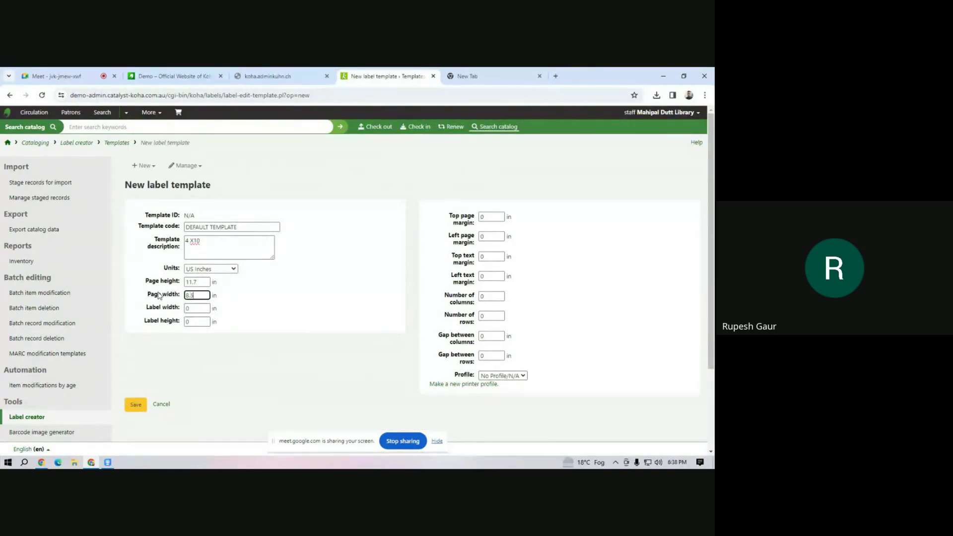
{"action": "left_click", "coordinate": [175, 310]}
{"action": "type", "text": "2.15"}
{"action": "left_click", "coordinate": [198, 320]}
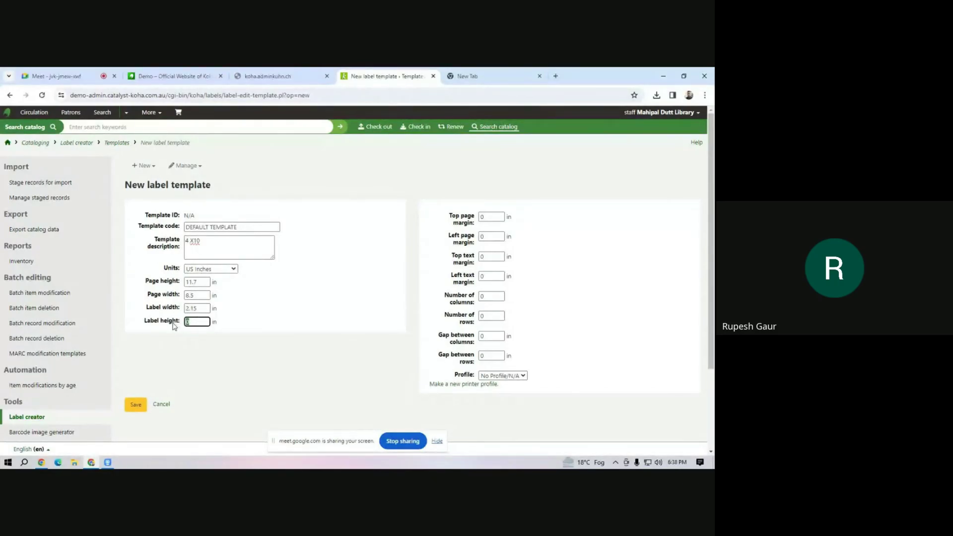
{"action": "type", "text": "1.15"}
Set top text margin 0.25, 4 columns, 10 rows, 0.04 row gap, and save the template.
{"action": "left_click", "coordinate": [494, 218]}
{"action": "left_click", "coordinate": [488, 257]}
{"action": "type", "text": ".25"}
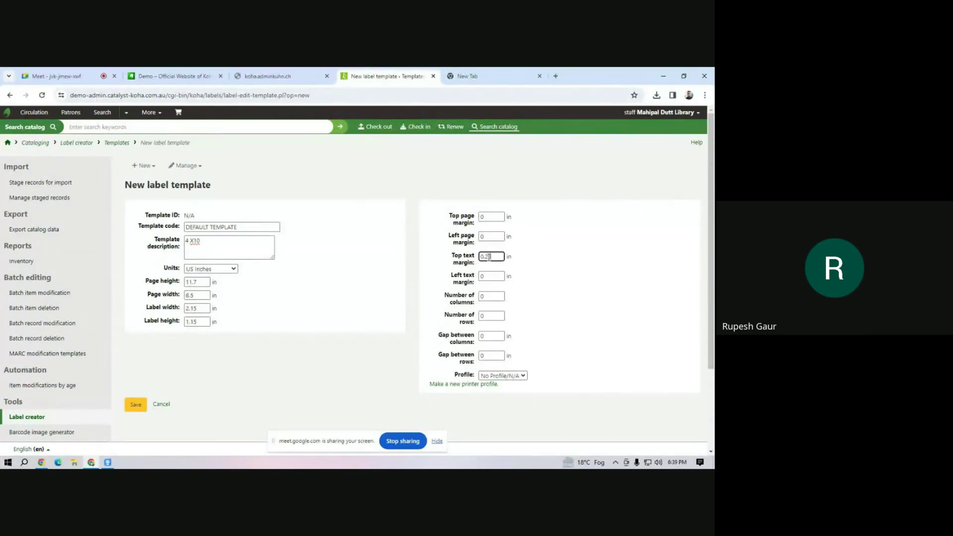
{"action": "left_click", "coordinate": [482, 296]}
{"action": "type", "text": "10"}
{"action": "double_click", "coordinate": [491, 296]}
{"action": "type", "text": "4"}
{"action": "double_click", "coordinate": [488, 316]}
{"action": "type", "text": "10"}
{"action": "left_click", "coordinate": [488, 356]}
{"action": "type", "text": ".04"}
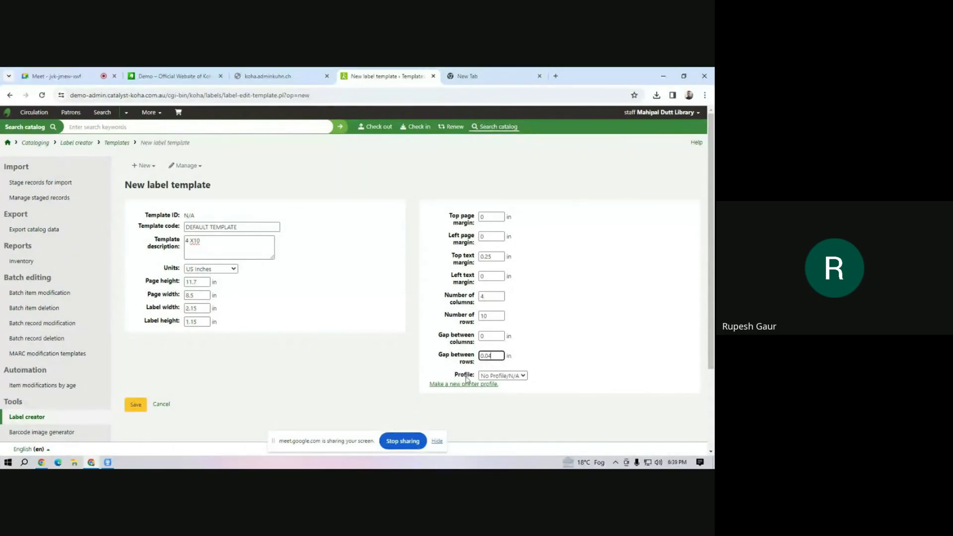
{"action": "left_click", "coordinate": [496, 337]}
{"action": "left_click", "coordinate": [134, 405]}
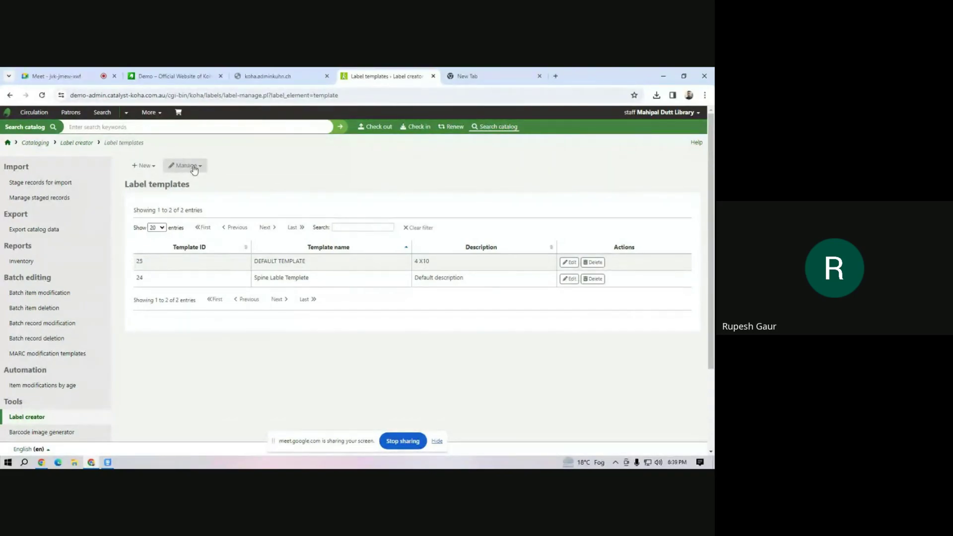
Create a new label layout with barcode and bibliographic data printed on alternating labels.
{"action": "left_click", "coordinate": [151, 168]}
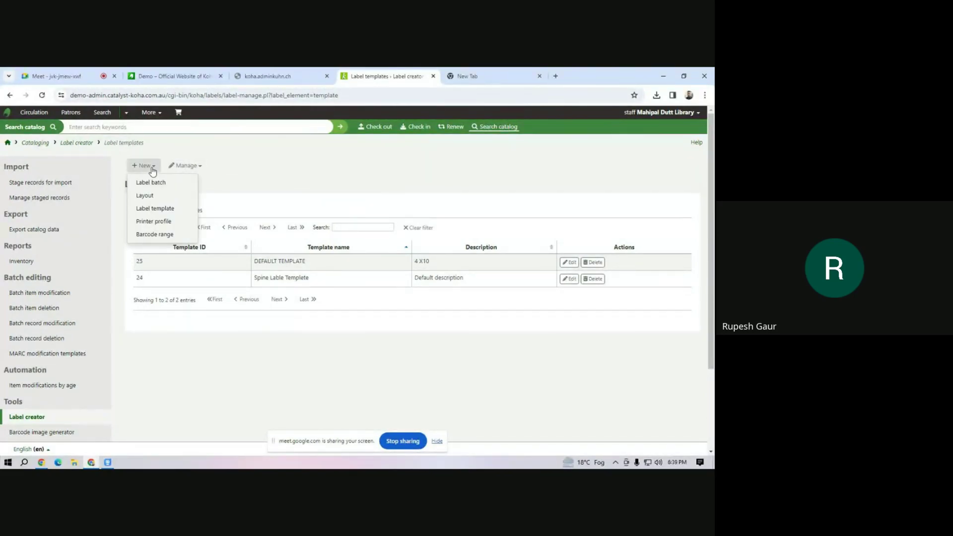
{"action": "left_click", "coordinate": [181, 200]}
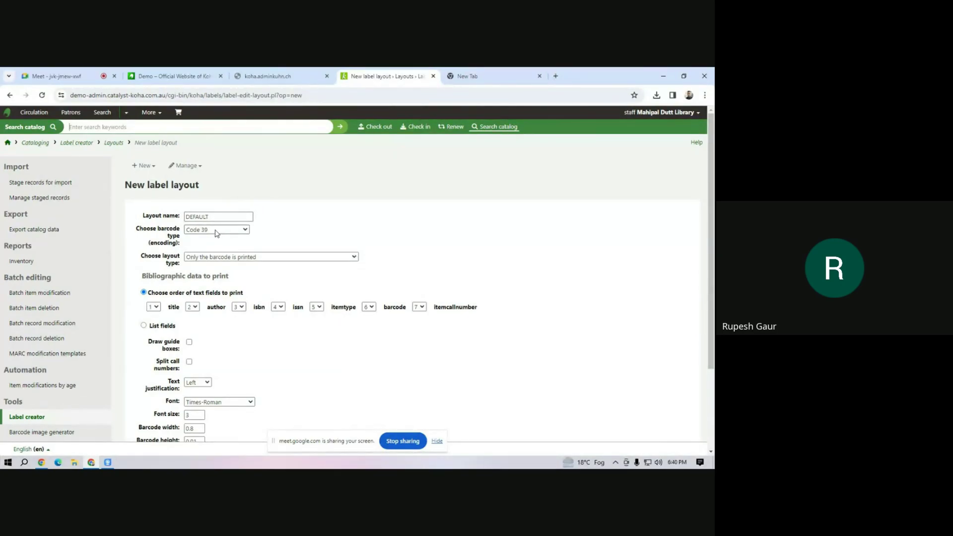
{"action": "left_click", "coordinate": [261, 258]}
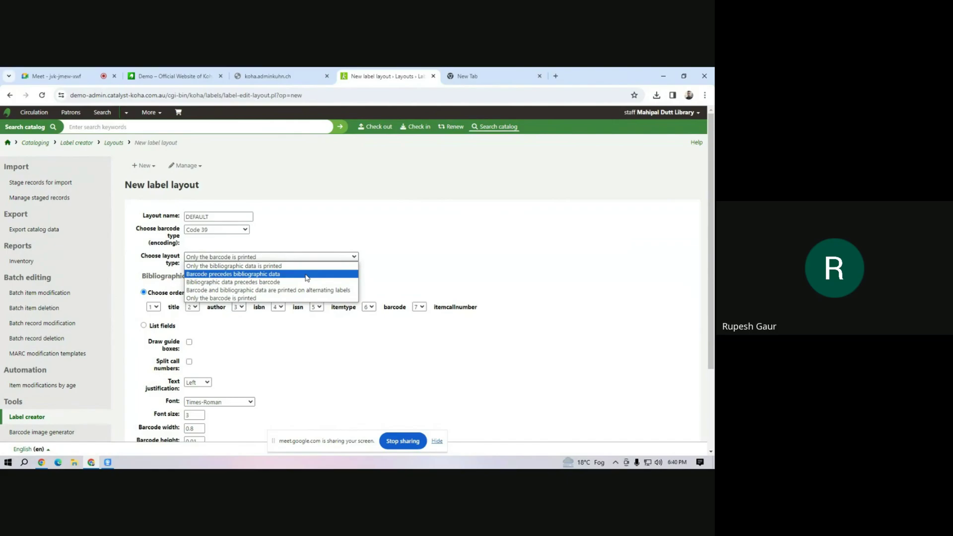
{"action": "left_click", "coordinate": [283, 292]}
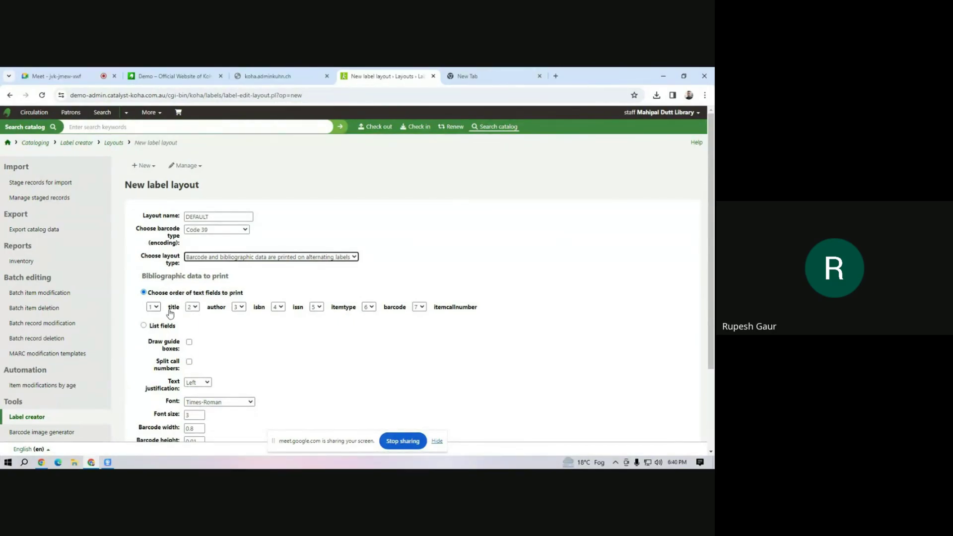
Keep title first and remove isbn, issn and itemtype from the printed fields.
{"action": "left_click", "coordinate": [154, 307]}
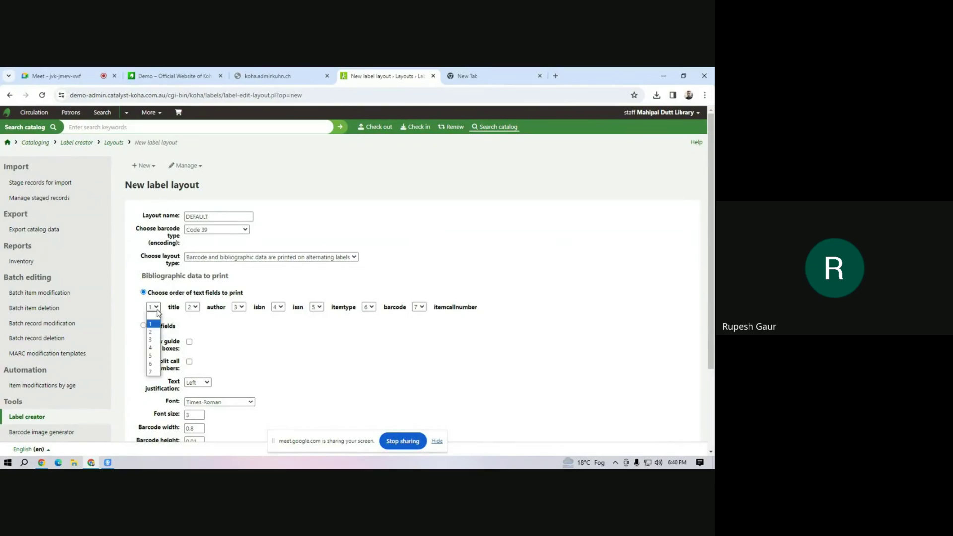
{"action": "left_click", "coordinate": [157, 311]}
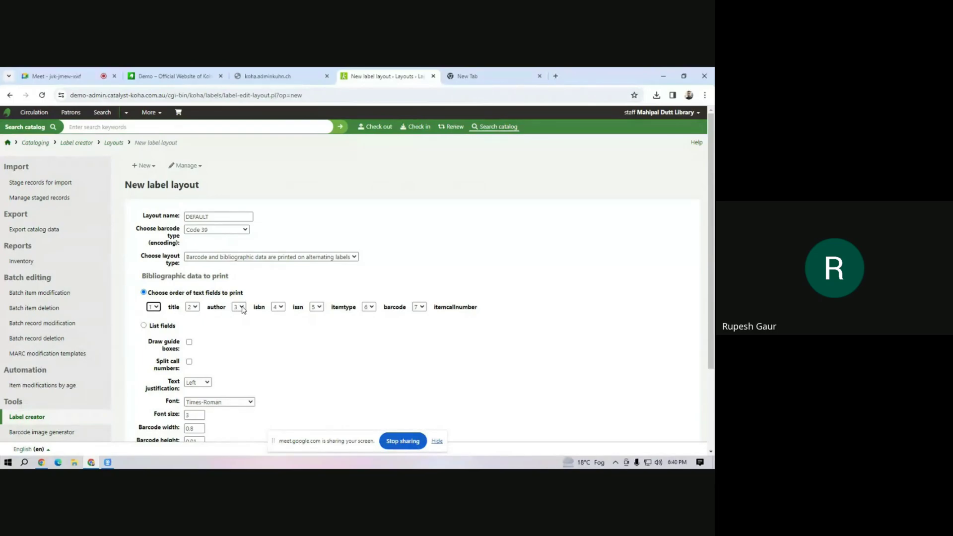
{"action": "left_click", "coordinate": [243, 308]}
{"action": "left_click", "coordinate": [242, 313]}
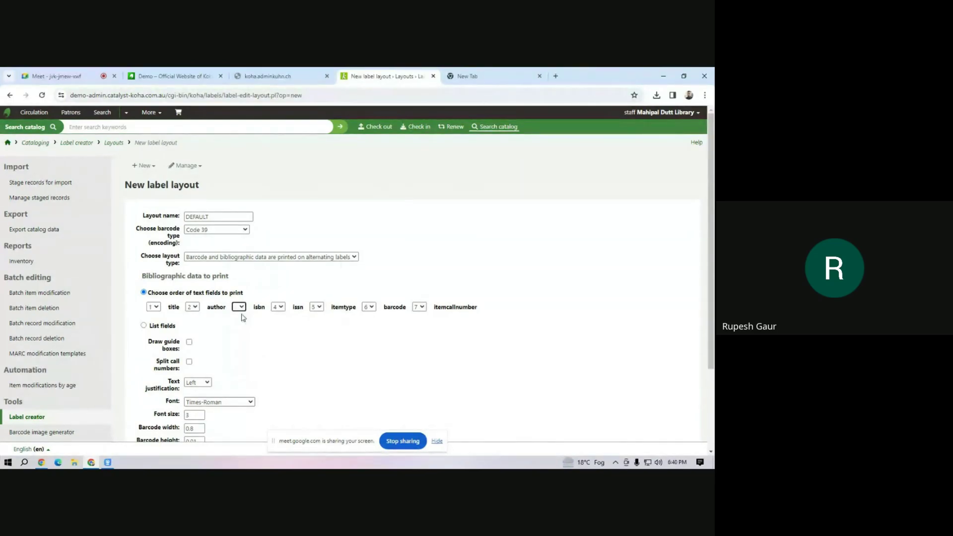
{"action": "left_click", "coordinate": [280, 307]}
{"action": "left_click", "coordinate": [280, 323]}
{"action": "left_click", "coordinate": [281, 307]}
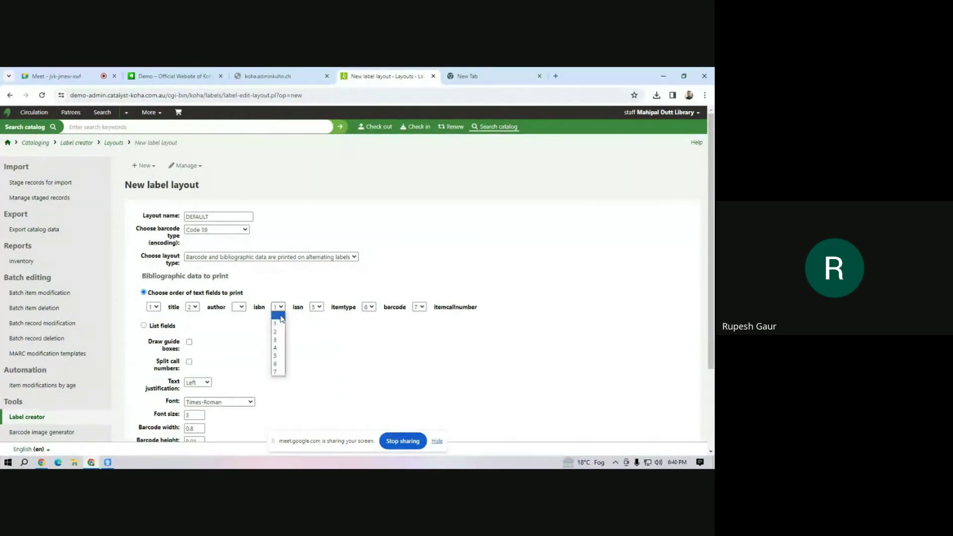
{"action": "left_click", "coordinate": [279, 315]}
{"action": "left_click", "coordinate": [318, 307]}
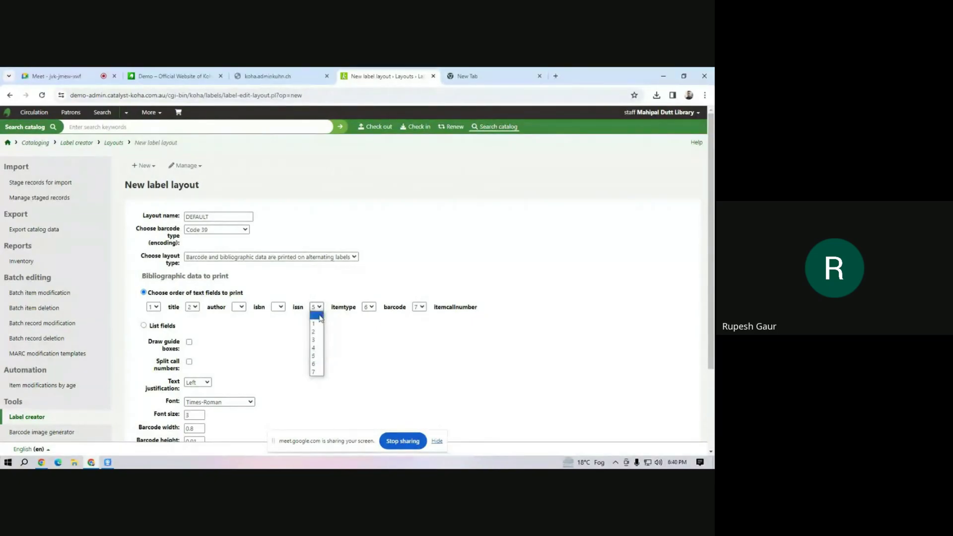
{"action": "left_click", "coordinate": [314, 316]}
Place itemcallnumber third and barcode fourth in the print order.
{"action": "left_click", "coordinate": [374, 308]}
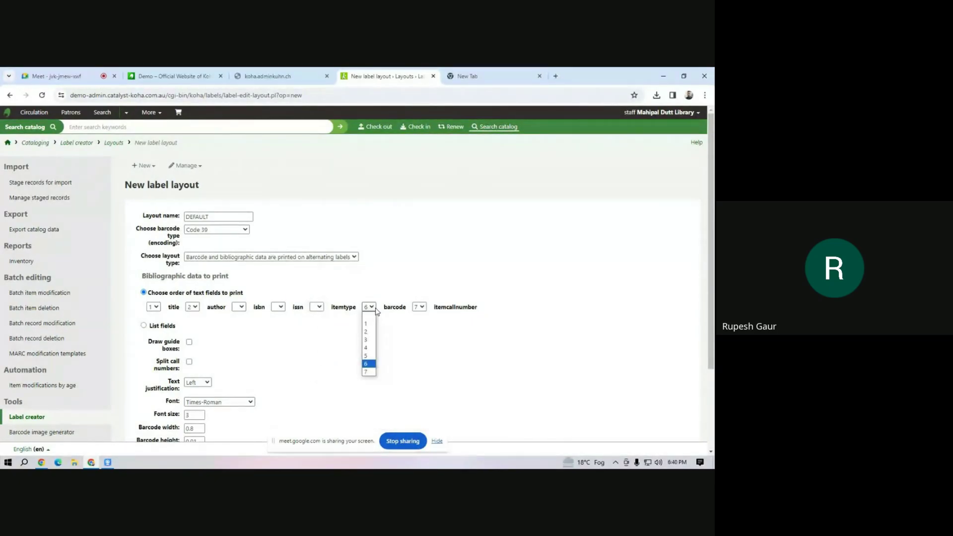
{"action": "left_click", "coordinate": [377, 311]}
{"action": "left_click", "coordinate": [373, 308]}
{"action": "left_click", "coordinate": [368, 340]}
{"action": "left_click", "coordinate": [421, 308]}
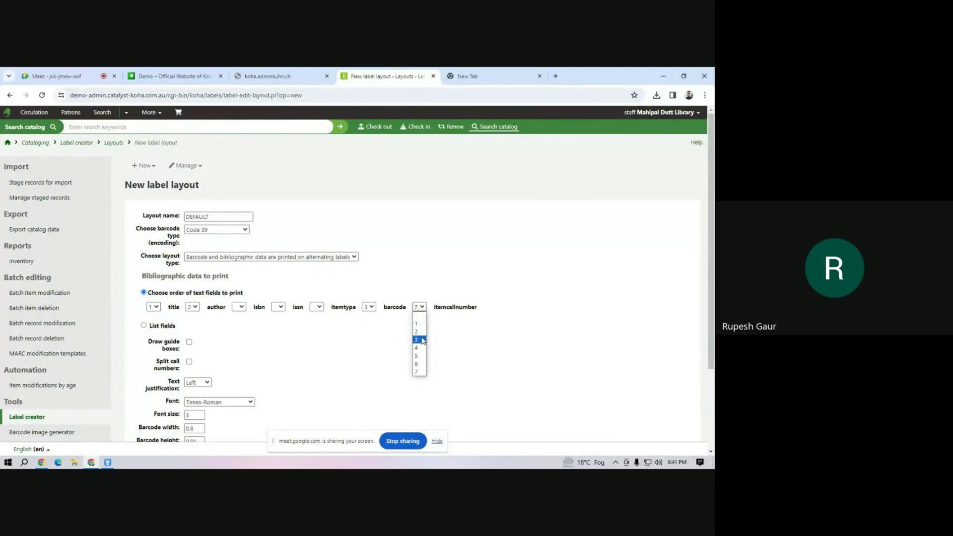
{"action": "left_click", "coordinate": [423, 340]}
{"action": "left_click", "coordinate": [371, 307]}
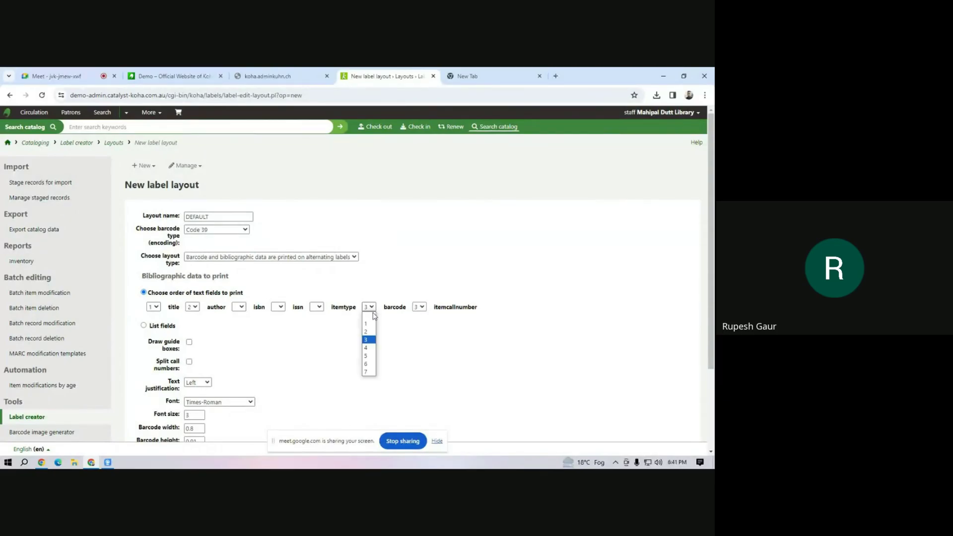
{"action": "left_click", "coordinate": [370, 349]}
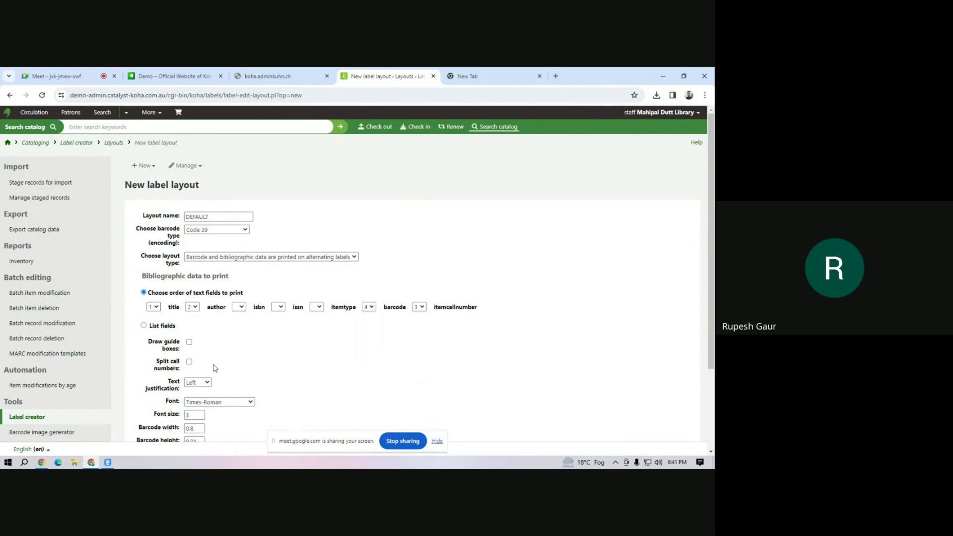
{"action": "scroll", "coordinate": [204, 353], "scroll_direction": "down", "scroll_amount": 3}
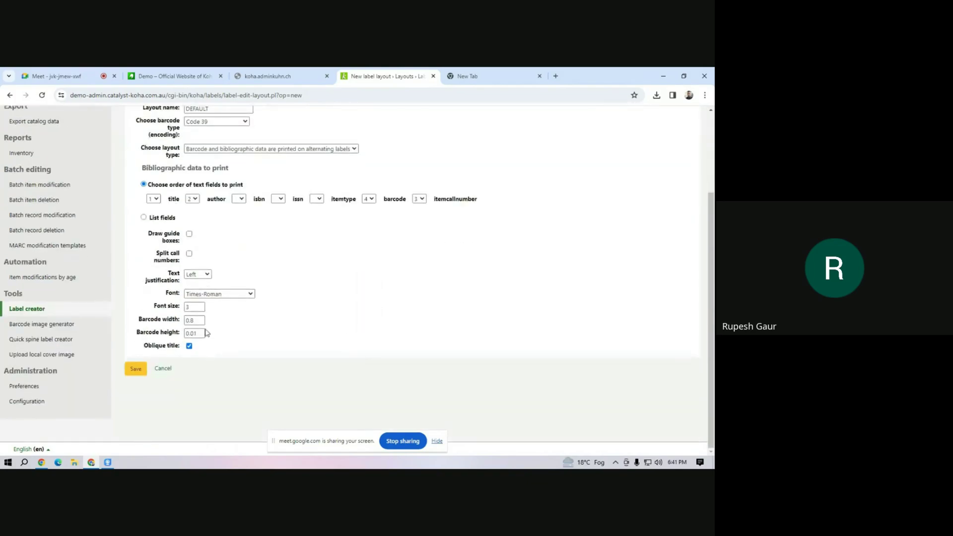
Center the text in Times-Bold-Italic size 10 and save the DEFAULT layout.
{"action": "left_click", "coordinate": [207, 276]}
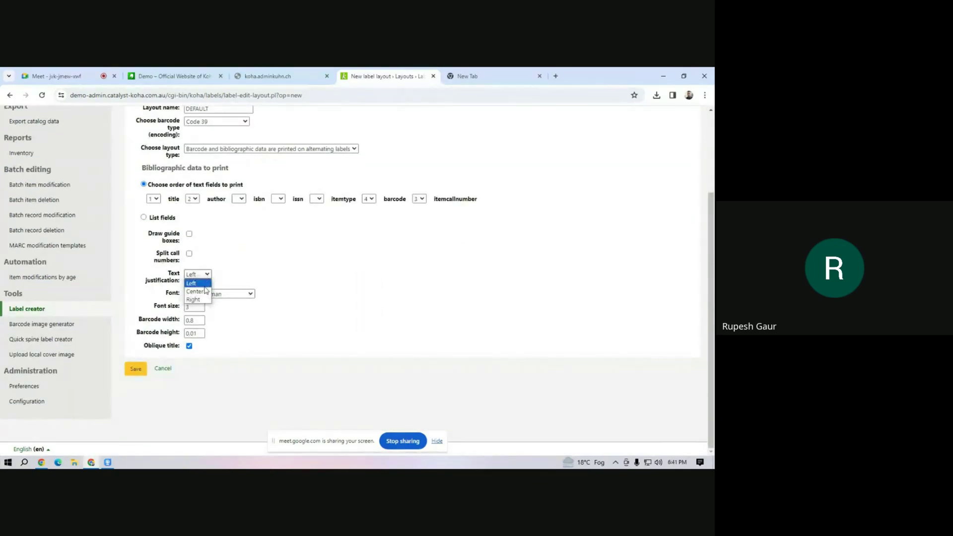
{"action": "left_click", "coordinate": [205, 288]}
{"action": "left_click", "coordinate": [203, 295]}
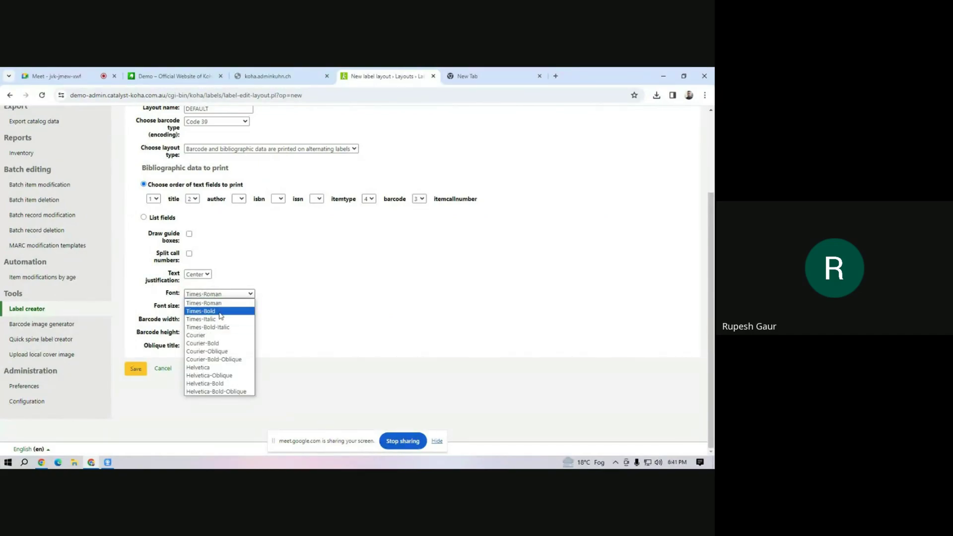
{"action": "left_click", "coordinate": [219, 327]}
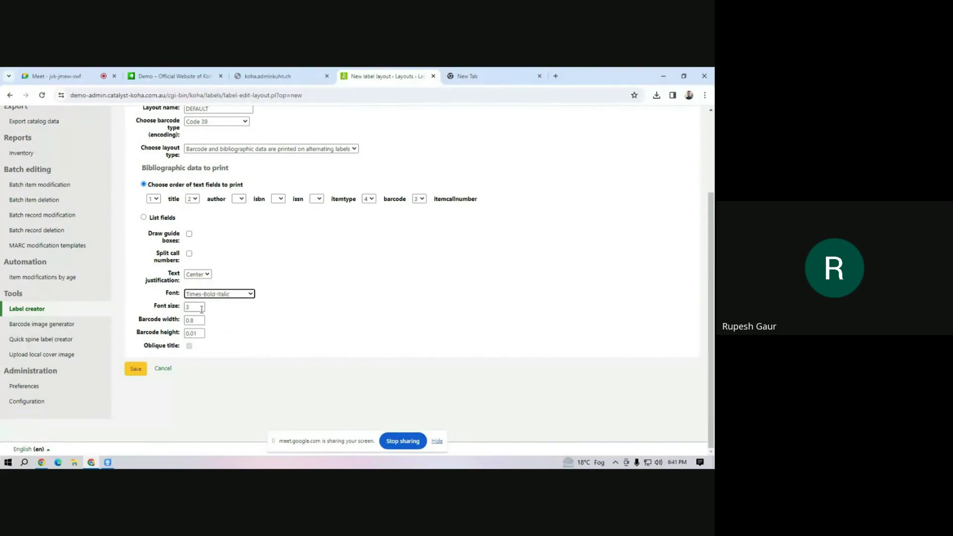
{"action": "key", "text": "Tab"}
{"action": "type", "text": "1"}
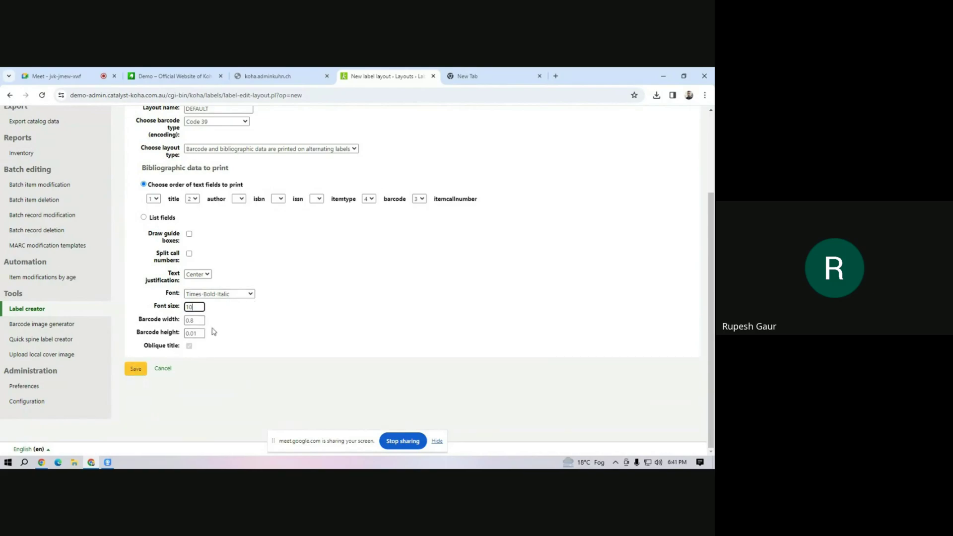
{"action": "left_click", "coordinate": [135, 369]}
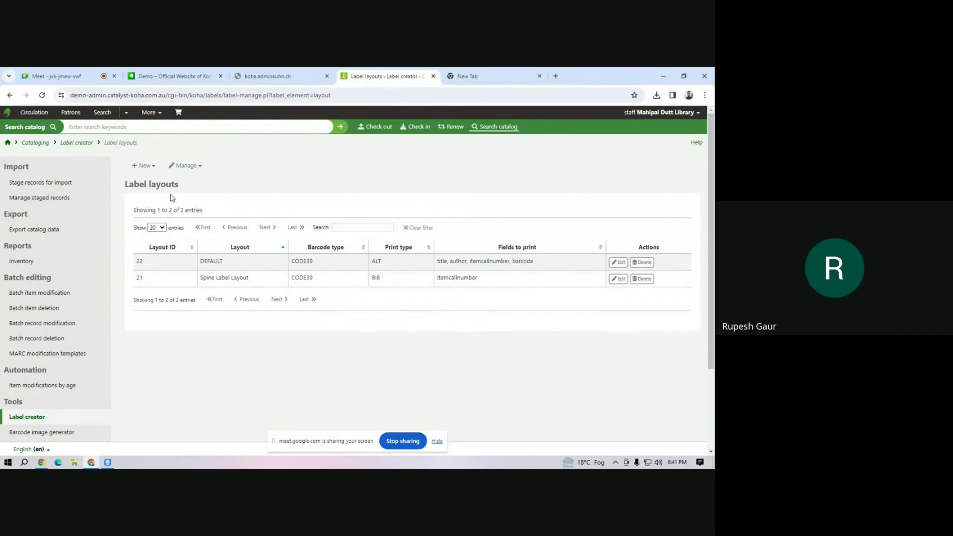
Create label batch 13 with items A100 and A101, then export the whole batch.
{"action": "left_click", "coordinate": [144, 165]}
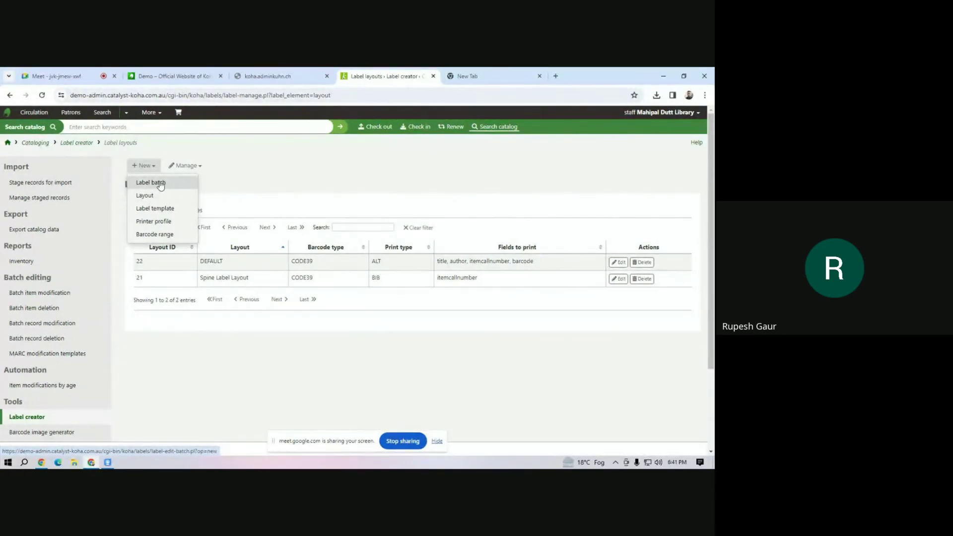
{"action": "left_click", "coordinate": [150, 183]}
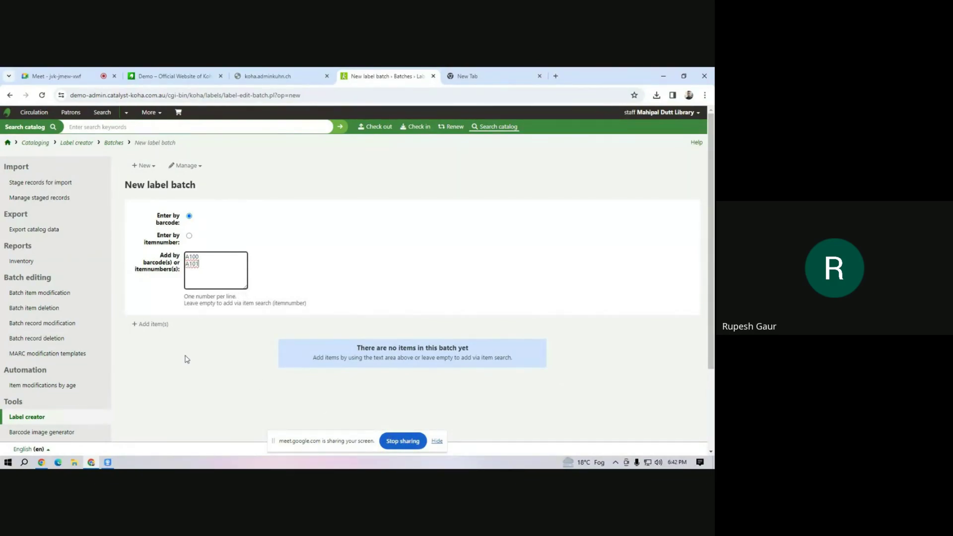
{"action": "left_click", "coordinate": [158, 325]}
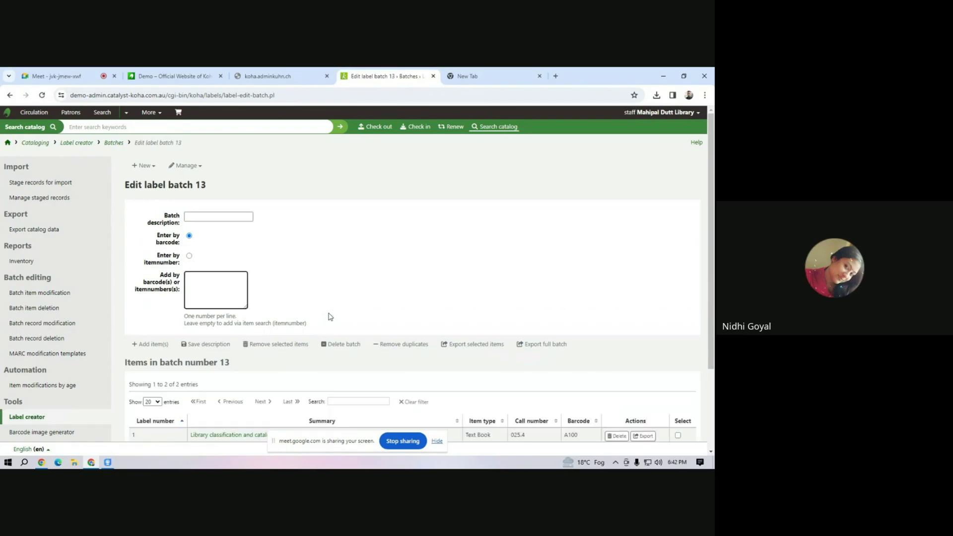
{"action": "scroll", "coordinate": [419, 338], "scroll_direction": "down", "scroll_amount": 3}
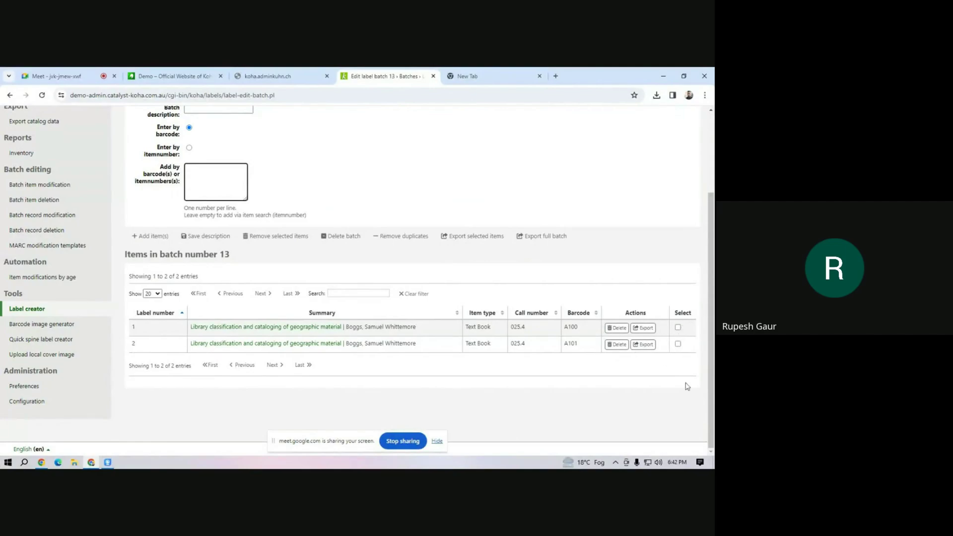
{"action": "left_click", "coordinate": [545, 236]}
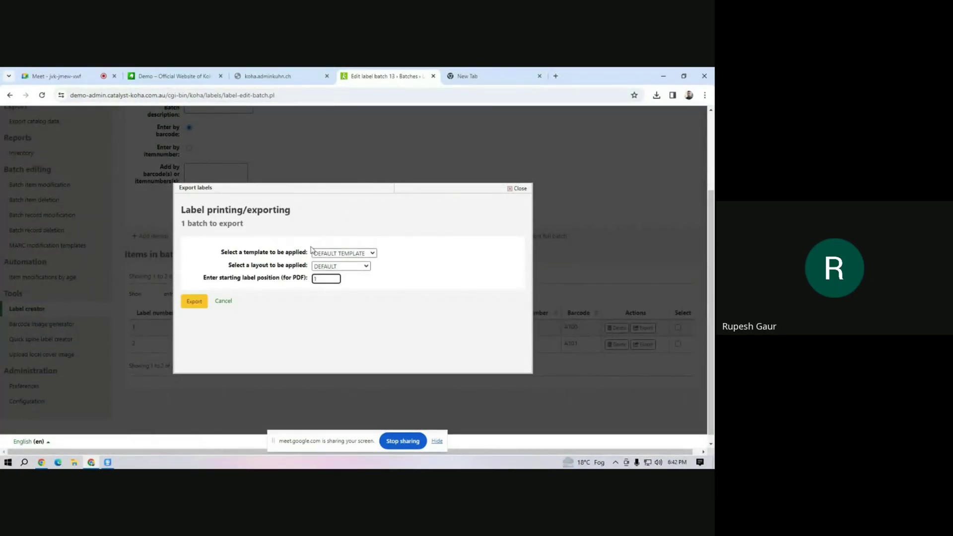
Export label batch 13 using the DEFAULT TEMPLATE and the DEFAULT layout.
{"action": "left_click", "coordinate": [341, 254]}
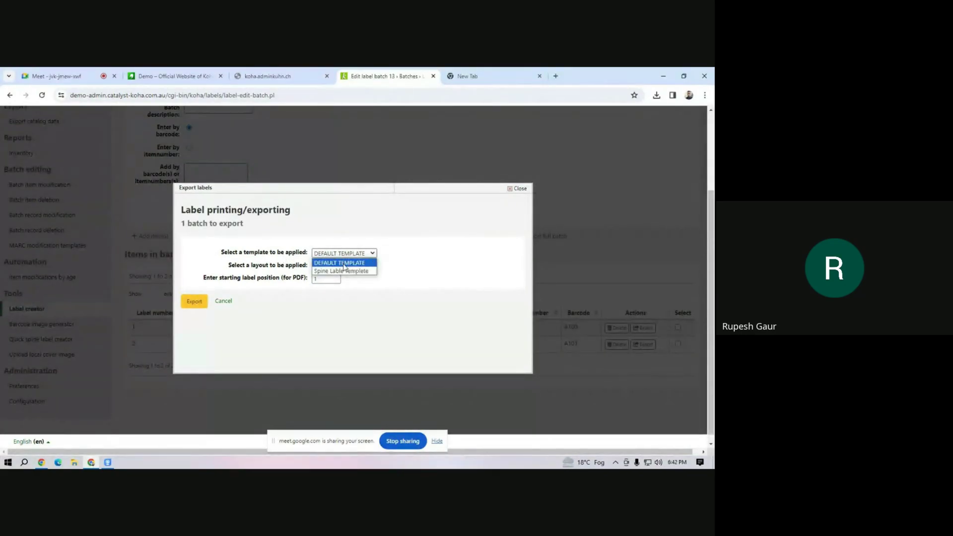
{"action": "left_click", "coordinate": [344, 263]}
{"action": "left_click", "coordinate": [345, 266]}
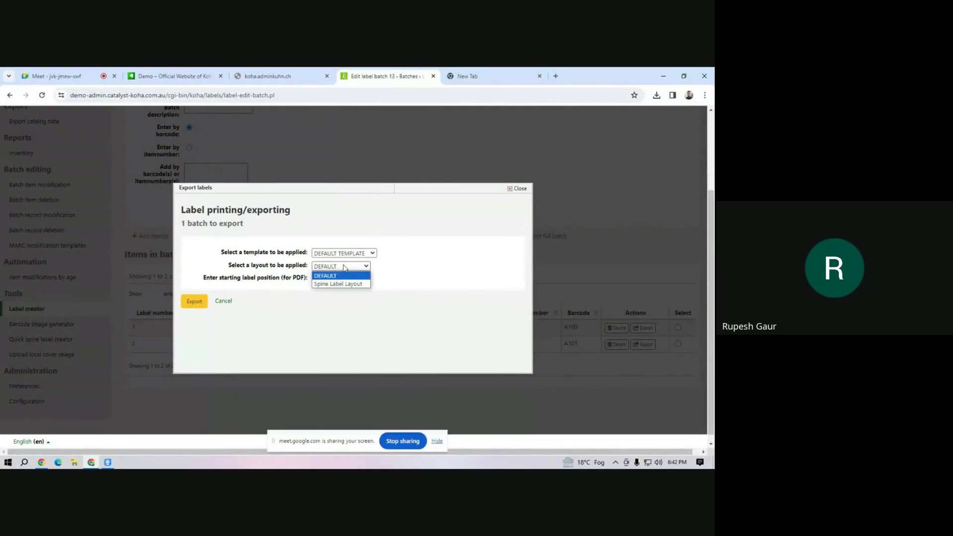
{"action": "left_click", "coordinate": [344, 267]}
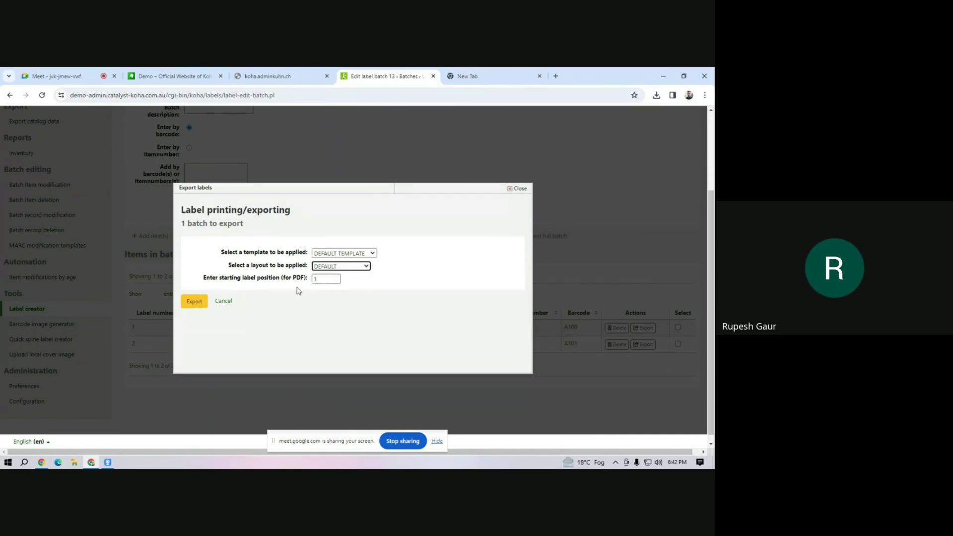
{"action": "left_click", "coordinate": [202, 307]}
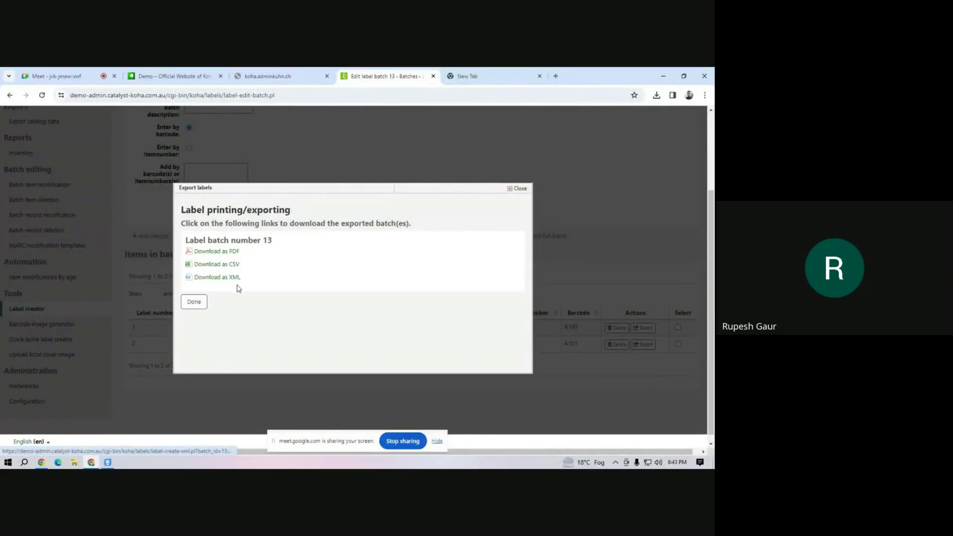
Download the exported labels as PDF and open label_batch_13.pdf from recent downloads.
{"action": "left_click", "coordinate": [224, 253]}
{"action": "left_click", "coordinate": [656, 96]}
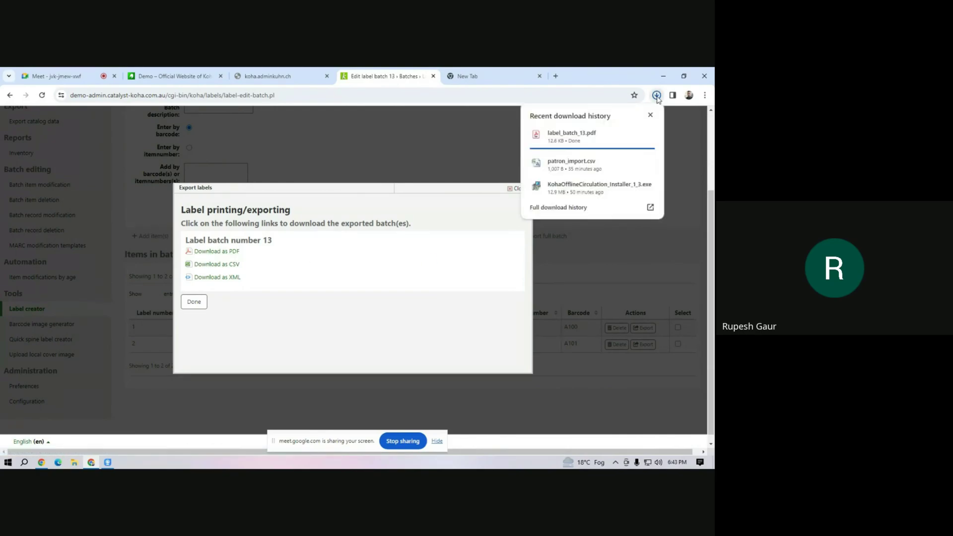
{"action": "left_click", "coordinate": [590, 143]}
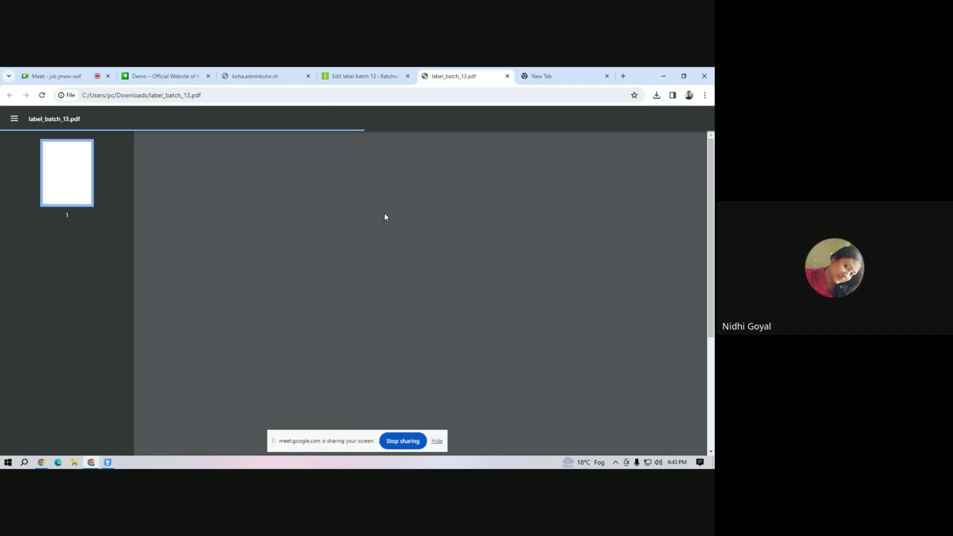
Hide the sharing notice and inspect the first label's text, including Library and A100.
{"action": "left_click", "coordinate": [437, 441]}
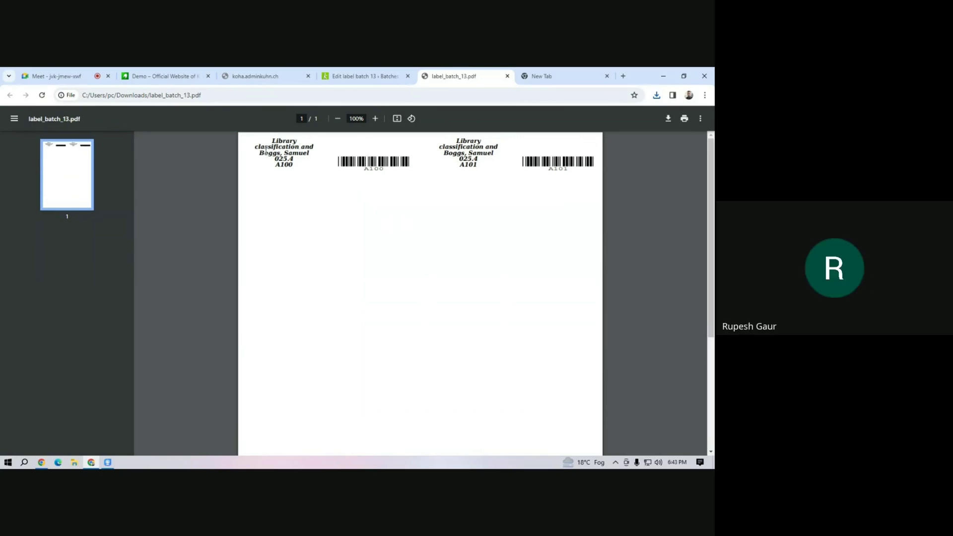
{"action": "left_click_drag", "start_coordinate": [266, 142], "coordinate": [302, 157]}
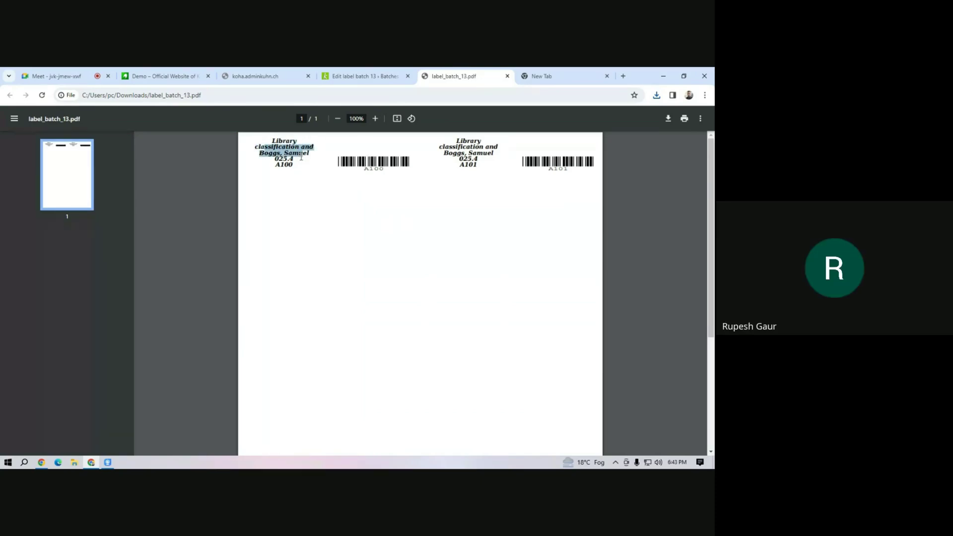
{"action": "left_click", "coordinate": [280, 142]}
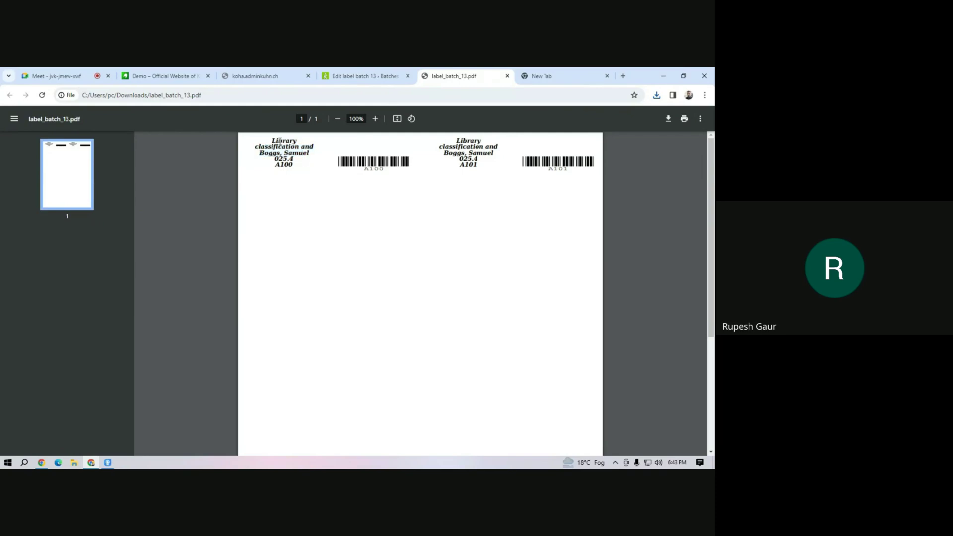
{"action": "left_click_drag", "start_coordinate": [284, 143], "coordinate": [297, 143]}
{"action": "left_click", "coordinate": [320, 163]}
{"action": "left_click_drag", "start_coordinate": [269, 142], "coordinate": [298, 170]}
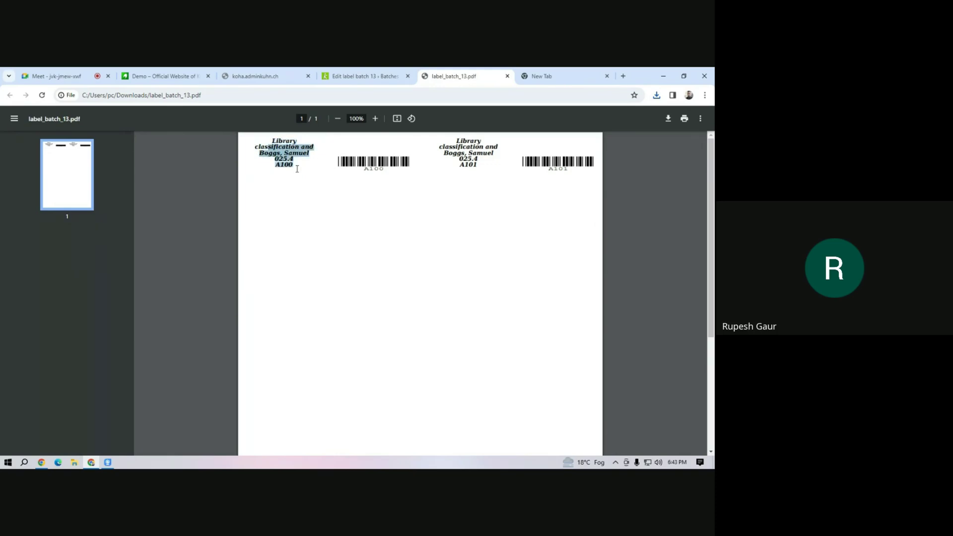
{"action": "left_click", "coordinate": [281, 154]}
{"action": "left_click_drag", "start_coordinate": [266, 141], "coordinate": [287, 166]}
{"action": "left_click", "coordinate": [341, 151]}
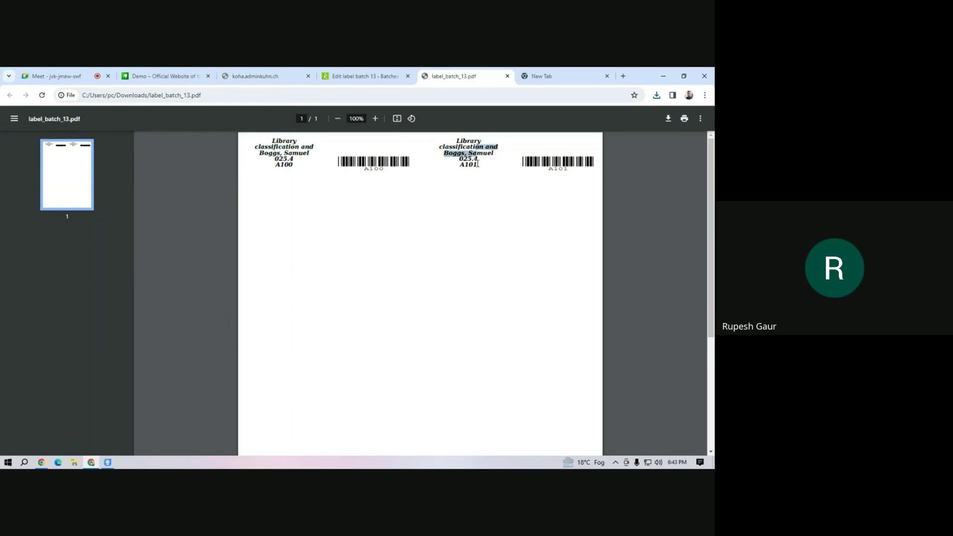
Inspect the second label's text down to A101, then return to the Koha batch tab.
{"action": "left_click_drag", "start_coordinate": [508, 154], "coordinate": [542, 164]}
{"action": "left_click", "coordinate": [542, 165]}
{"action": "left_click", "coordinate": [348, 73]}
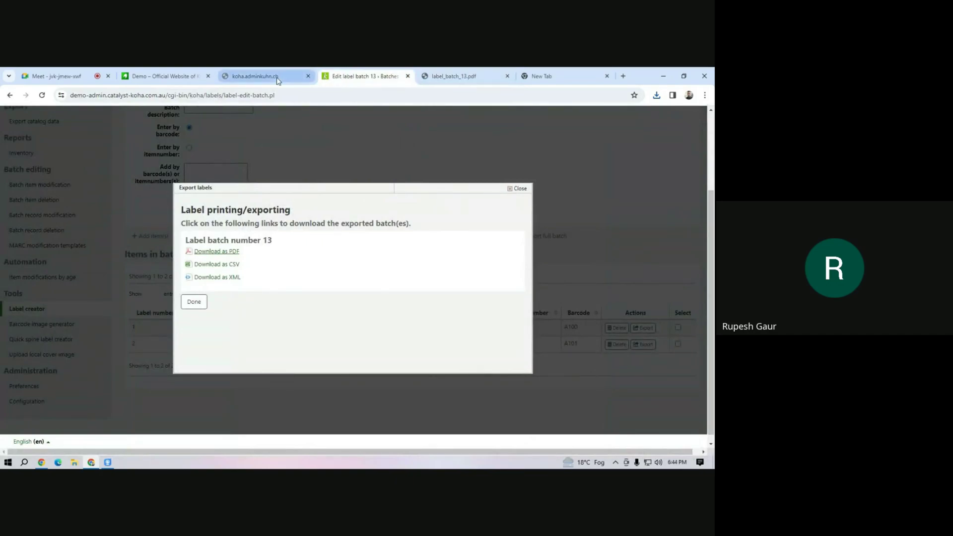
Set the top page margin of DEFAULT TEMPLATE (ID 25) to 0.5 and save it.
{"action": "left_click", "coordinate": [198, 303]}
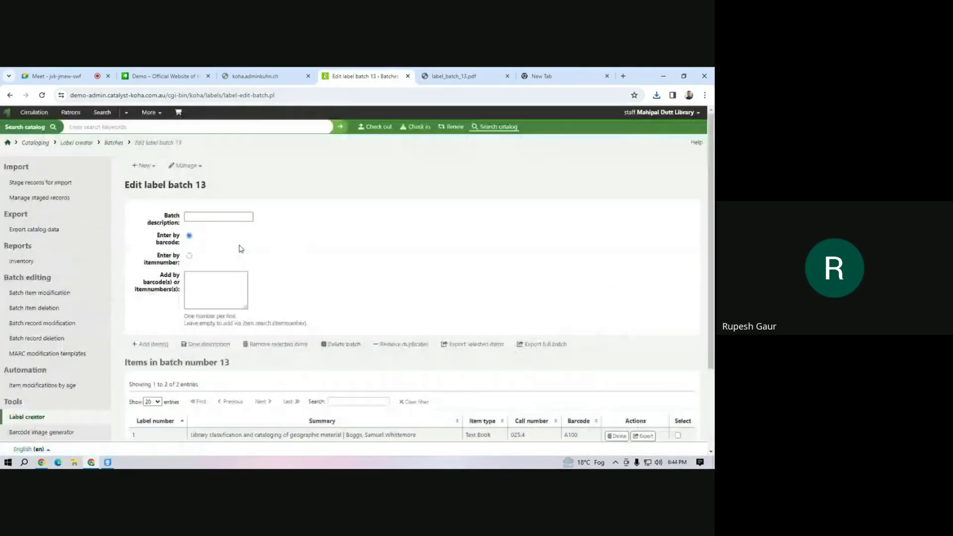
{"action": "left_click", "coordinate": [191, 167]}
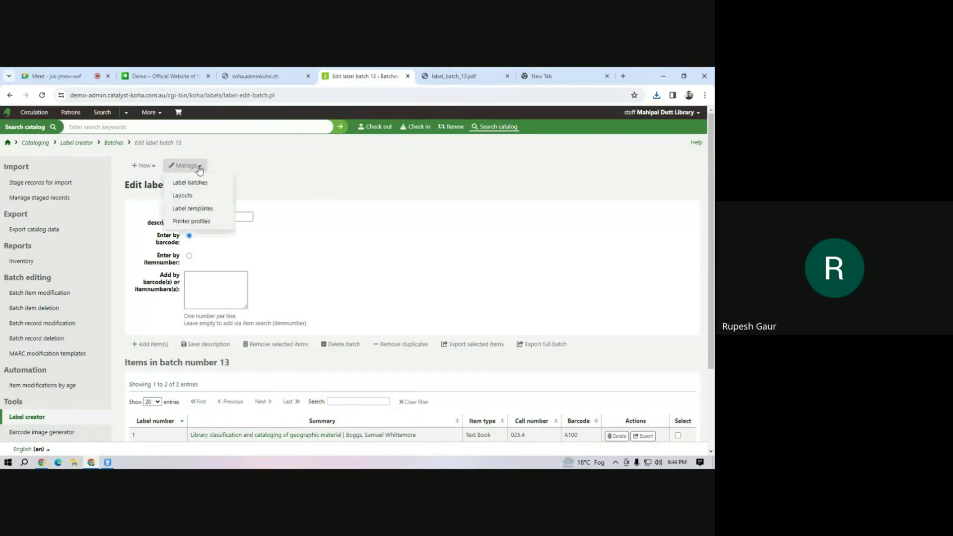
{"action": "left_click", "coordinate": [208, 211]}
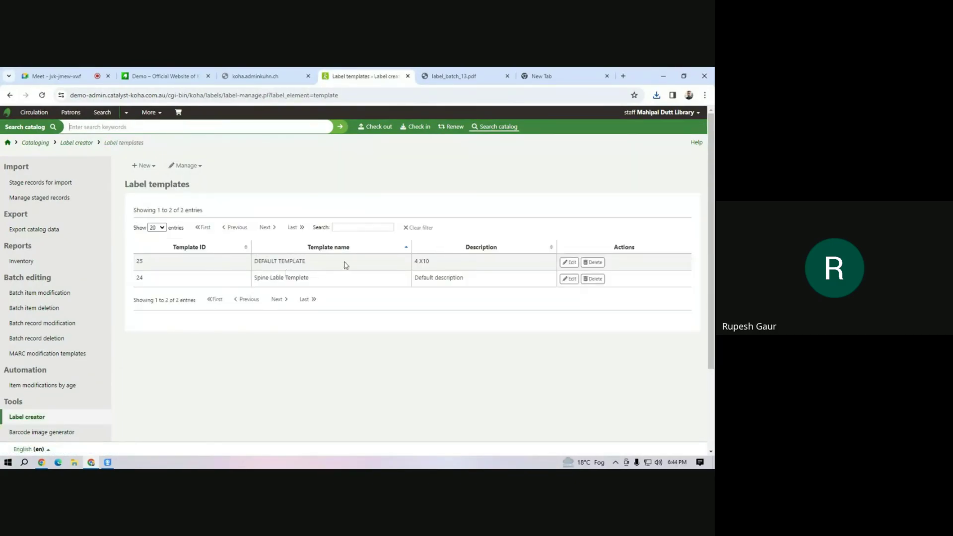
{"action": "left_click", "coordinate": [569, 263]}
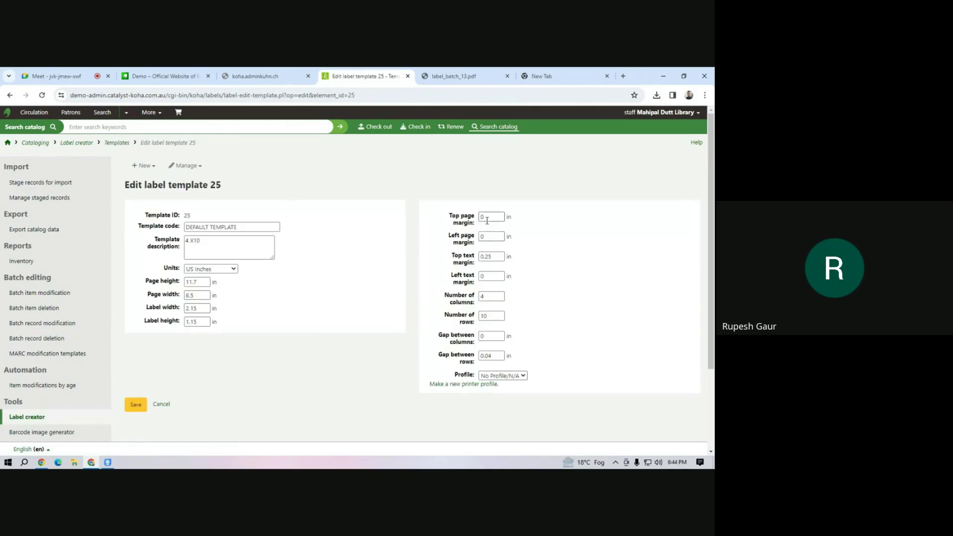
{"action": "left_click", "coordinate": [489, 218]}
{"action": "type", "text": ".5"}
{"action": "left_click_drag", "start_coordinate": [495, 215], "coordinate": [438, 218]}
{"action": "left_click", "coordinate": [136, 405]}
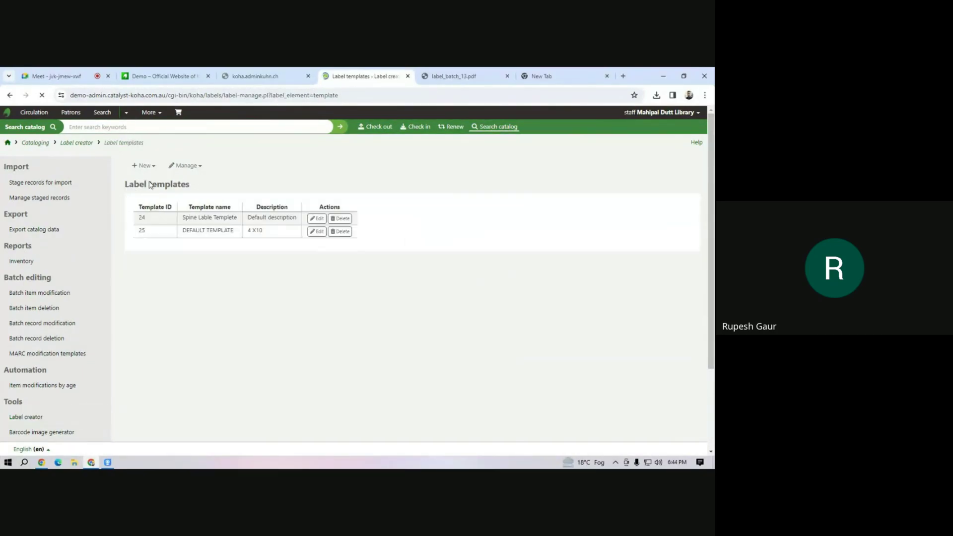
Re-export batch 13 with DEFAULT TEMPLATE as PDF and open label_batch_13 (1).pdf.
{"action": "left_click", "coordinate": [184, 165]}
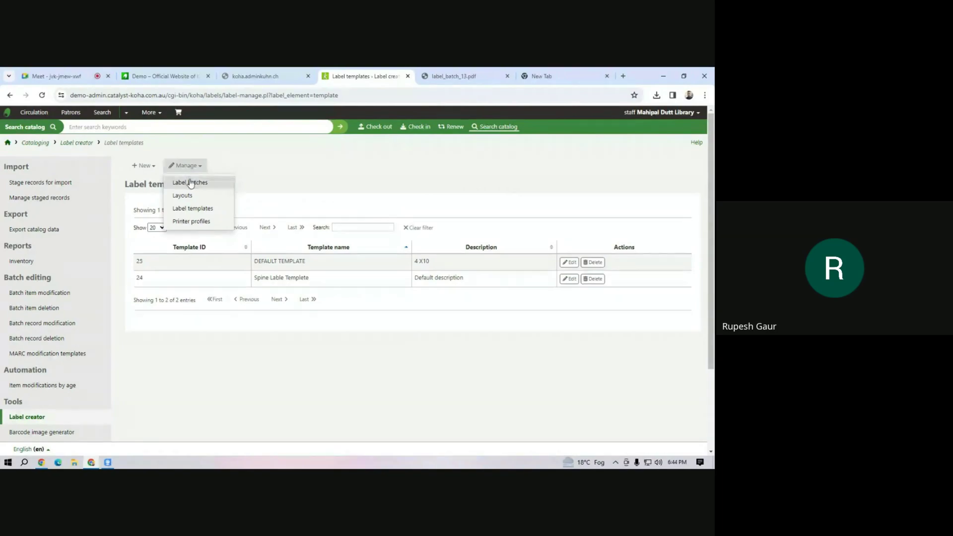
{"action": "left_click", "coordinate": [191, 183]}
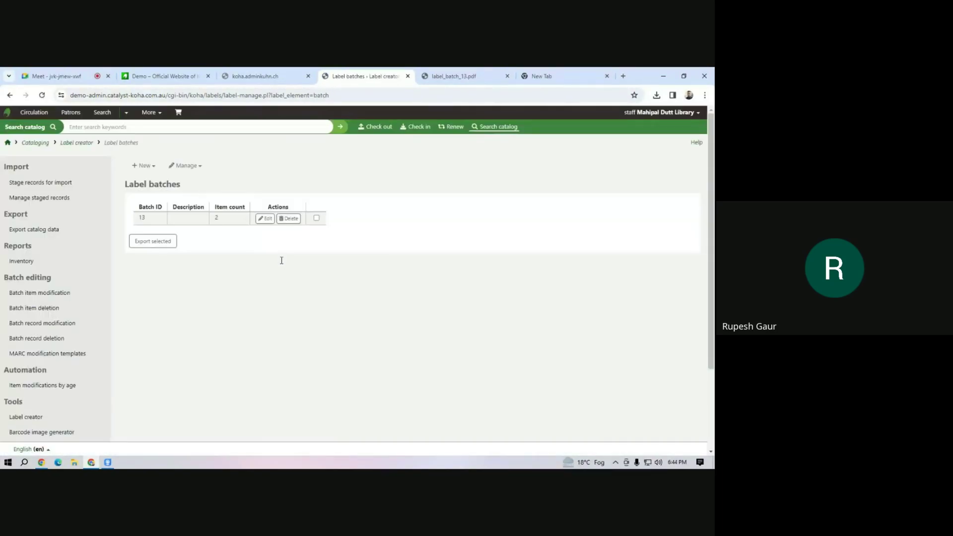
{"action": "left_click", "coordinate": [503, 262]}
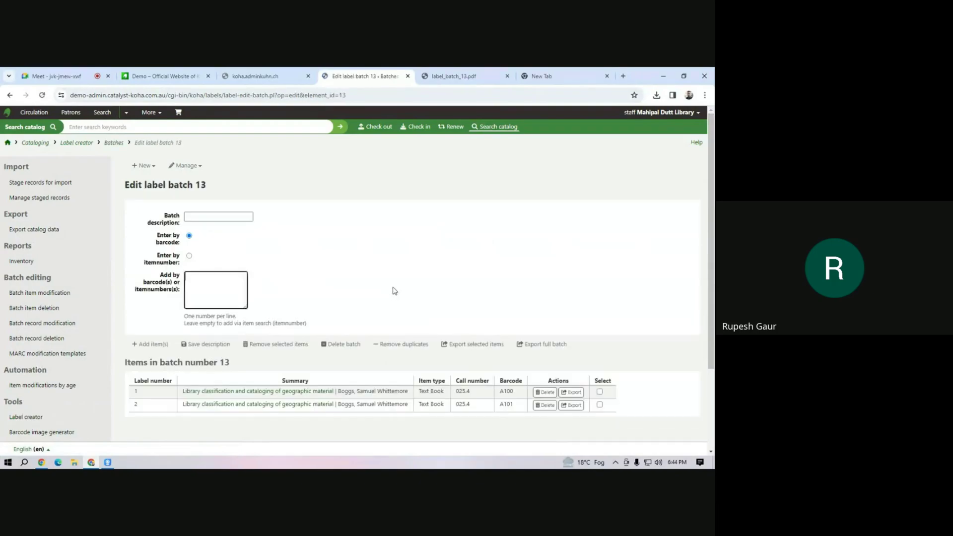
{"action": "left_click", "coordinate": [542, 344]}
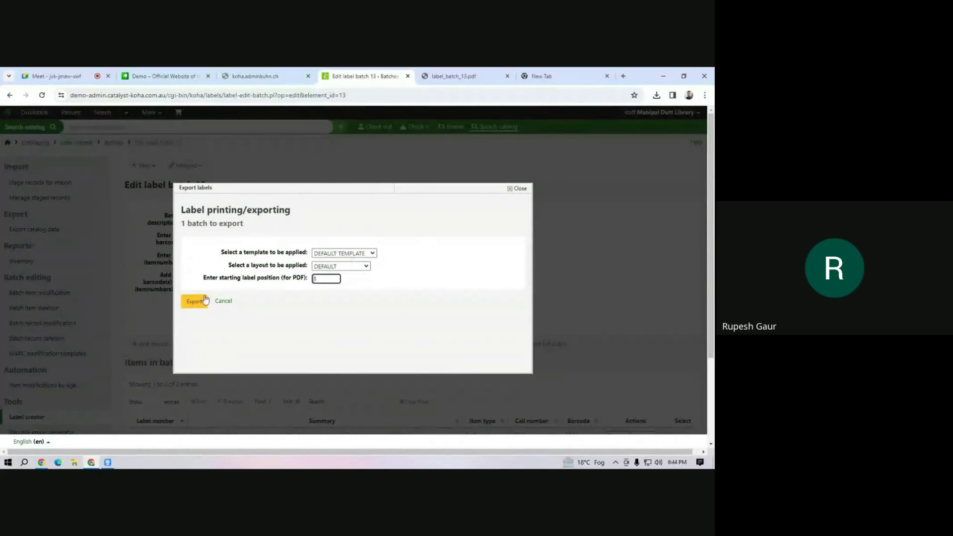
{"action": "left_click", "coordinate": [205, 300]}
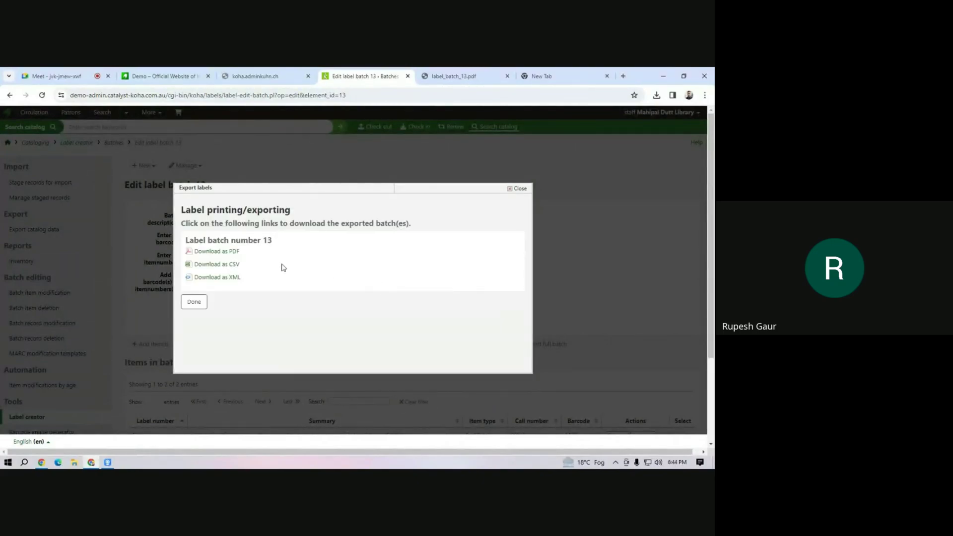
{"action": "left_click", "coordinate": [199, 252]}
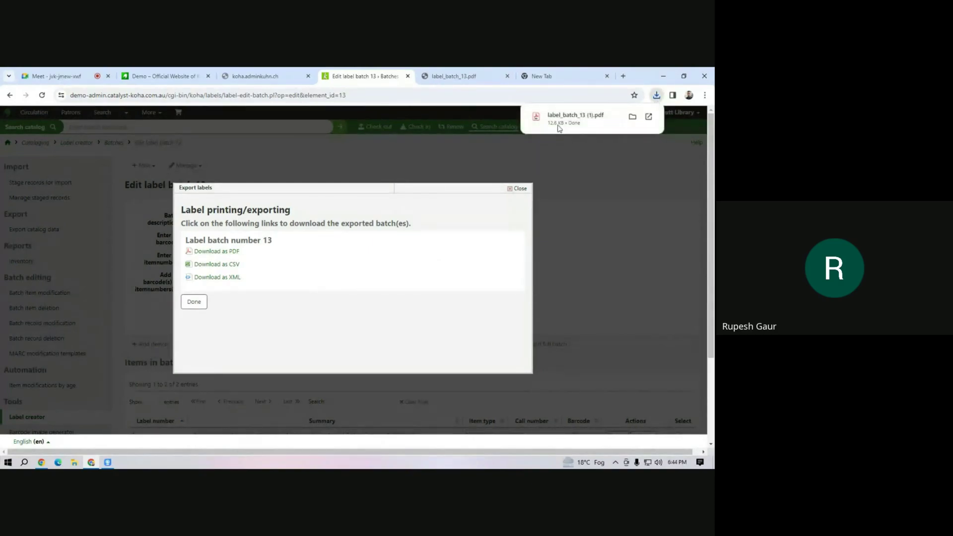
{"action": "left_click", "coordinate": [559, 129]}
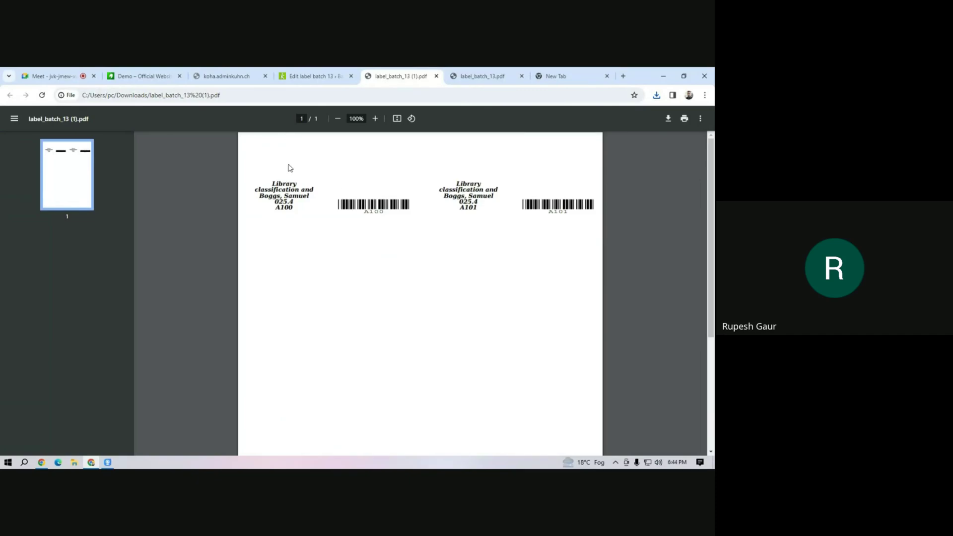
Compare label_batch_13.pdf against label_batch_13 (1).pdf, minimise Acrobat, and go back to the Meet call.
{"action": "left_click", "coordinate": [484, 77]}
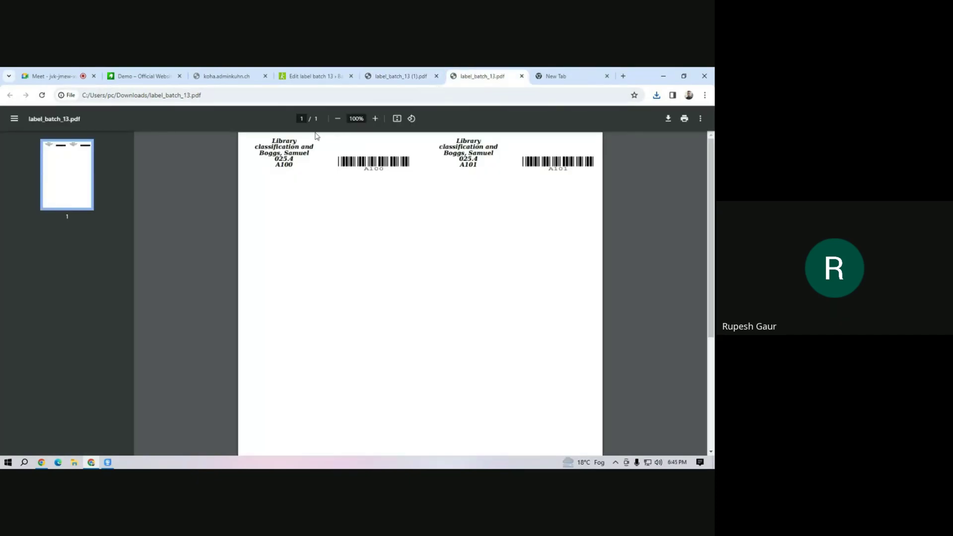
{"action": "left_click", "coordinate": [399, 76]}
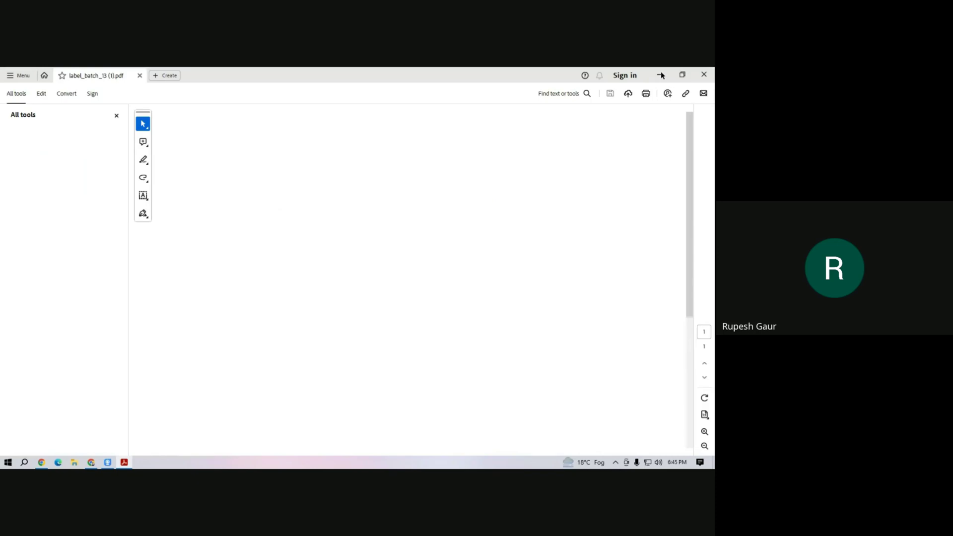
{"action": "left_click", "coordinate": [661, 75]}
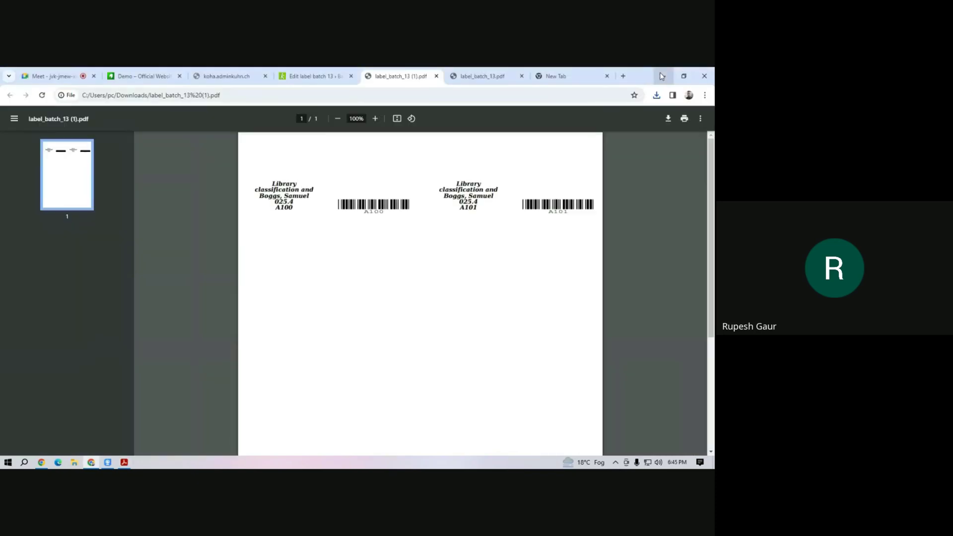
{"action": "left_click", "coordinate": [50, 76]}
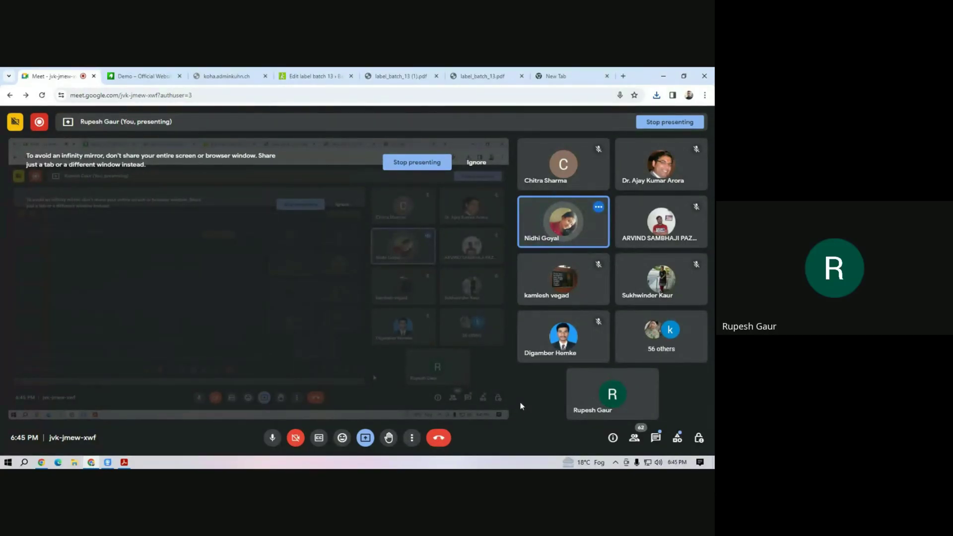
Remove title and author from the DEFAULT label layout's (ID 22) print order and save.
{"action": "left_click", "coordinate": [299, 77]}
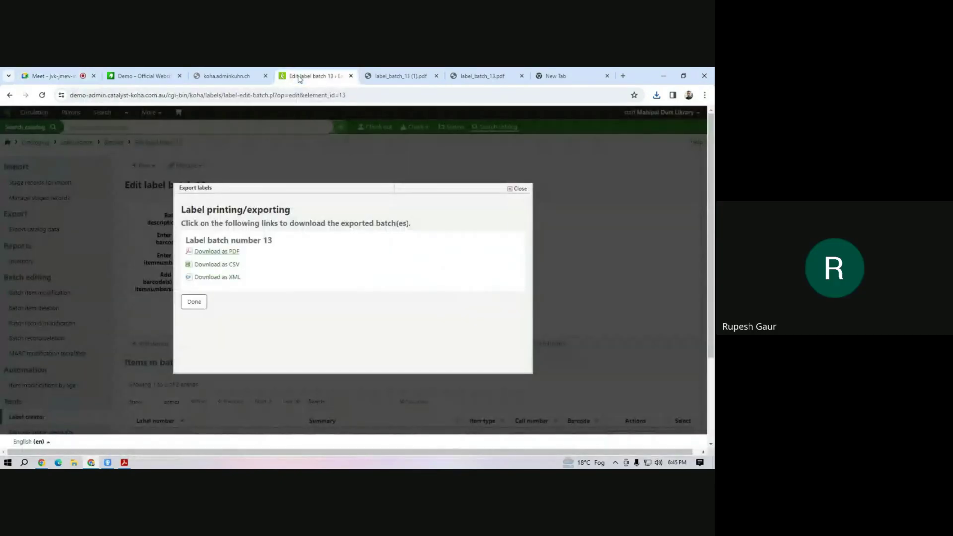
{"action": "left_click", "coordinate": [194, 302]}
{"action": "left_click", "coordinate": [185, 165]}
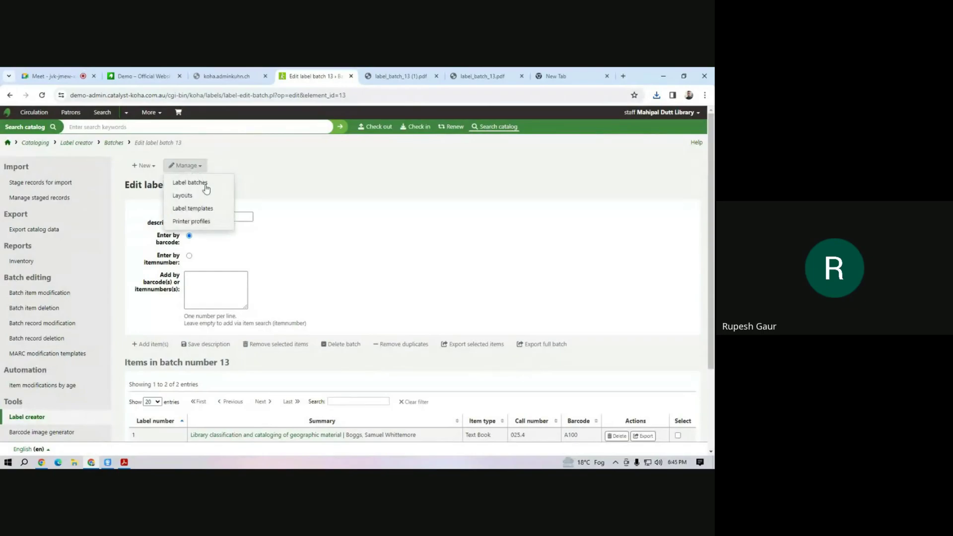
{"action": "left_click", "coordinate": [208, 197]}
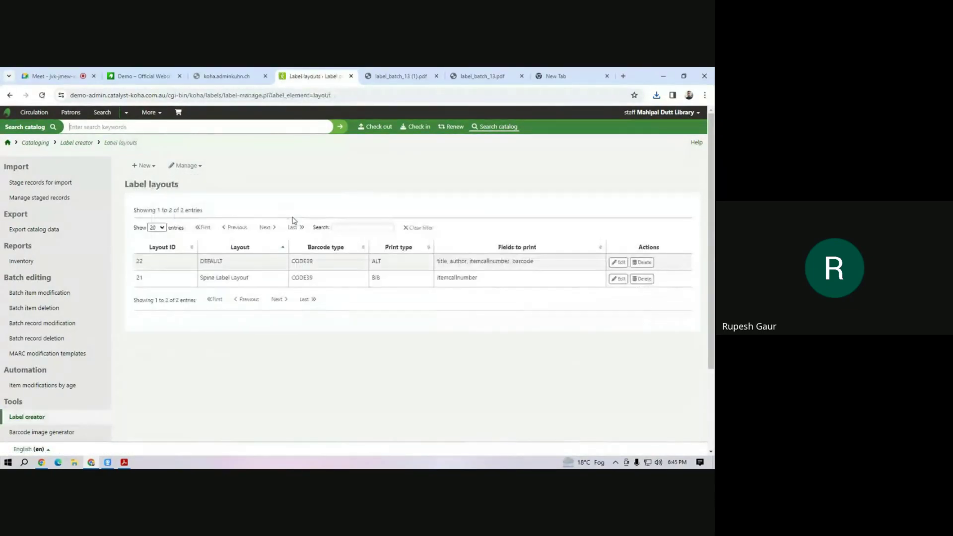
{"action": "left_click", "coordinate": [618, 262]}
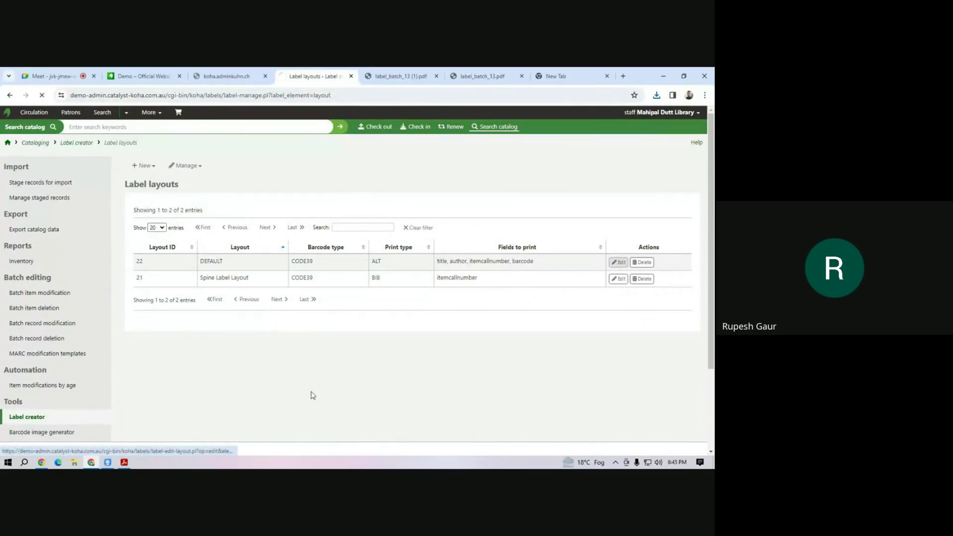
{"action": "scroll", "coordinate": [238, 308], "scroll_direction": "down", "scroll_amount": 2}
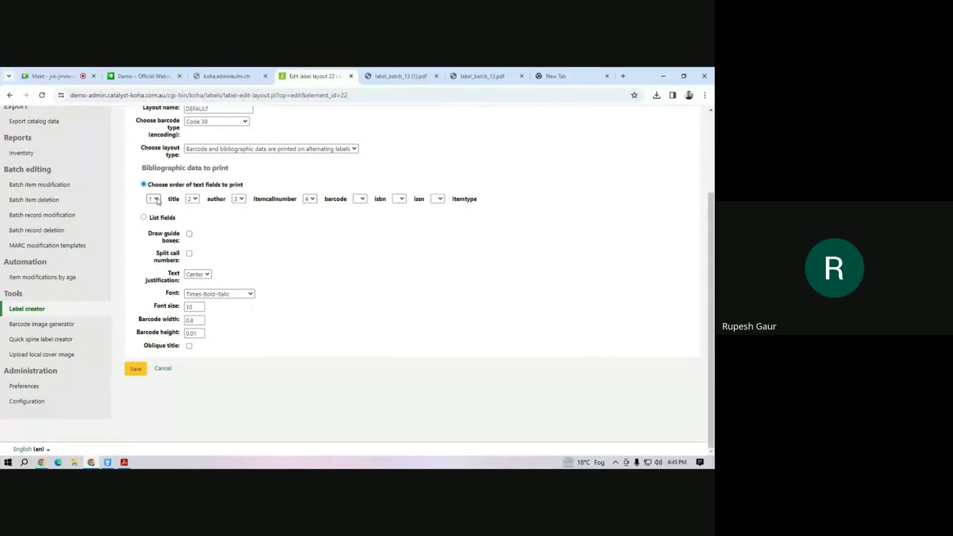
{"action": "left_click", "coordinate": [158, 200]}
{"action": "left_click", "coordinate": [157, 205]}
{"action": "left_click", "coordinate": [192, 198]}
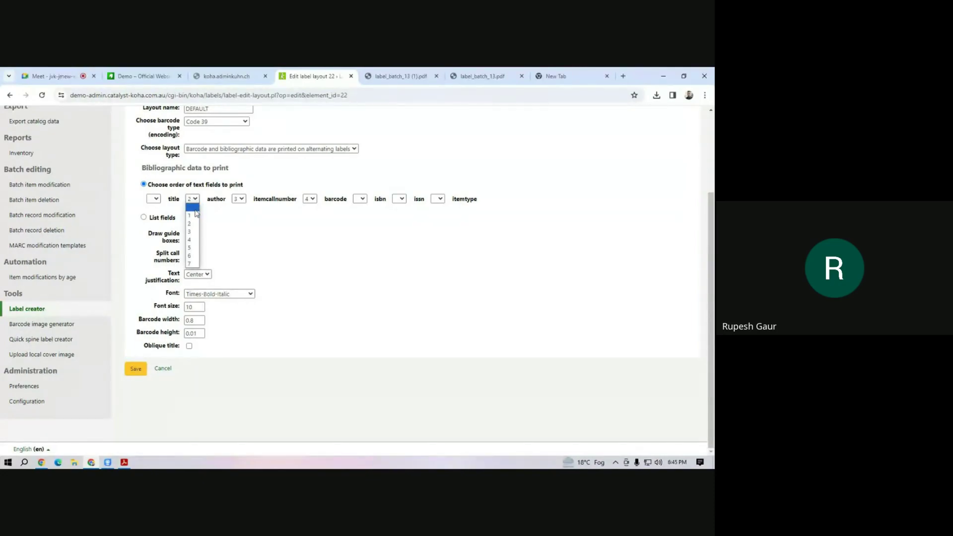
{"action": "left_click", "coordinate": [195, 209]}
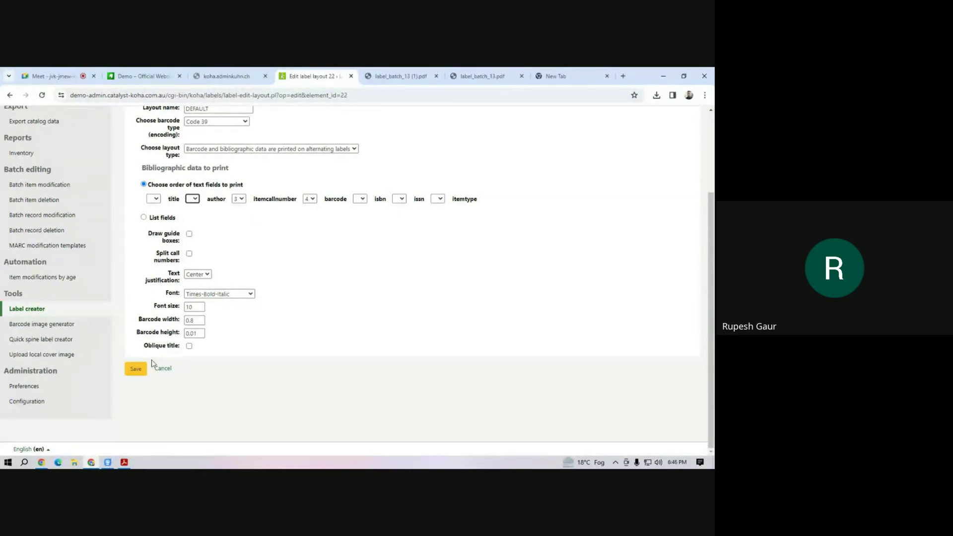
{"action": "left_click", "coordinate": [136, 369]}
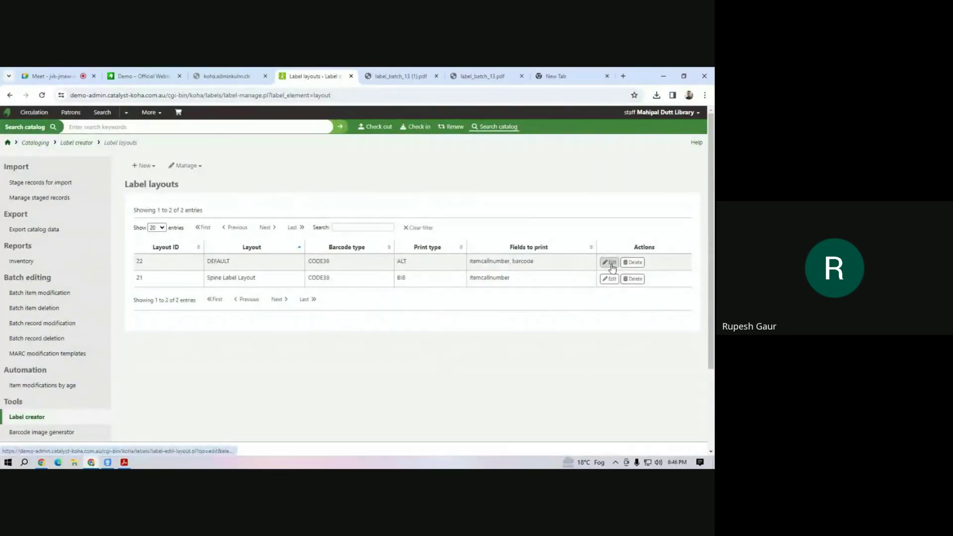
Turn on Draw guide boxes in the DEFAULT layout and save it.
{"action": "left_click", "coordinate": [609, 262]}
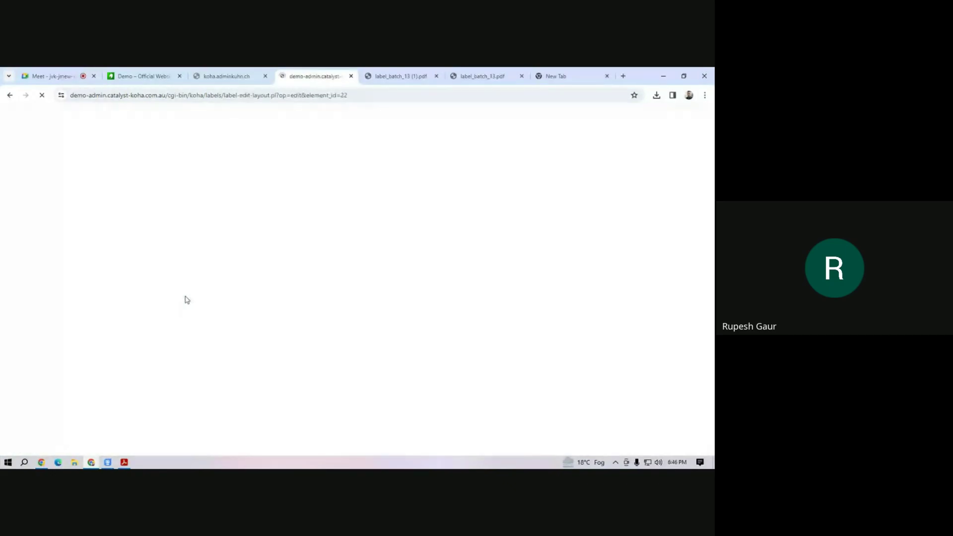
{"action": "left_click", "coordinate": [190, 342]}
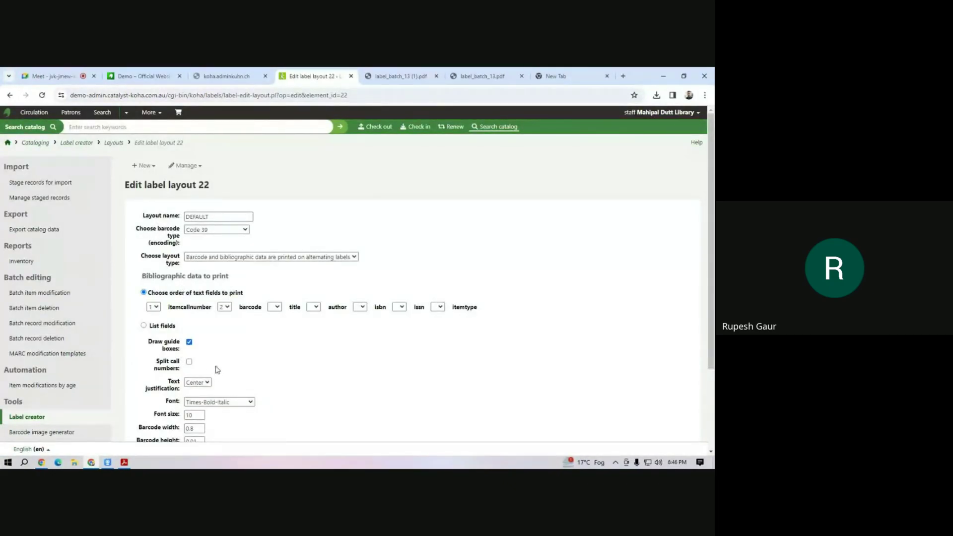
{"action": "scroll", "coordinate": [201, 392], "scroll_direction": "down", "scroll_amount": 3}
{"action": "left_click", "coordinate": [139, 370]}
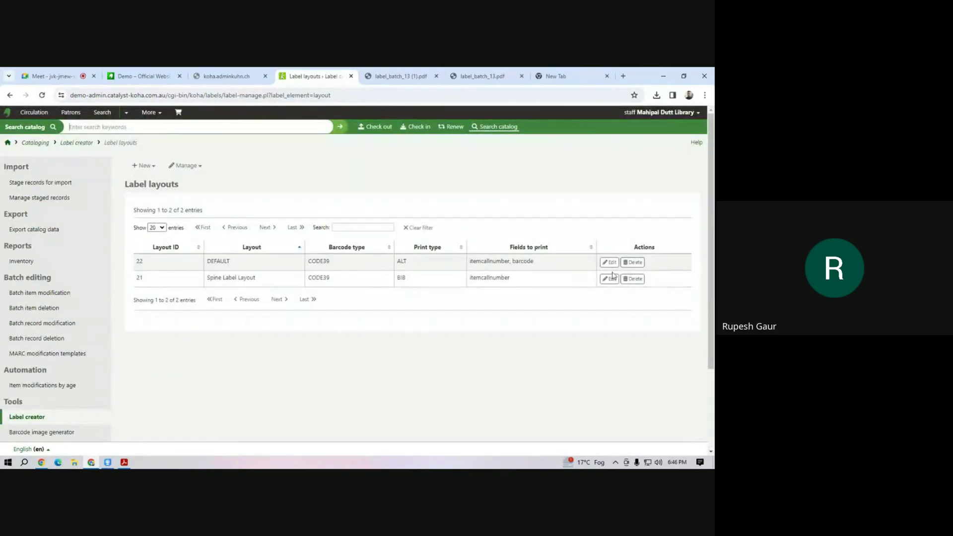
{"action": "left_click", "coordinate": [184, 166]}
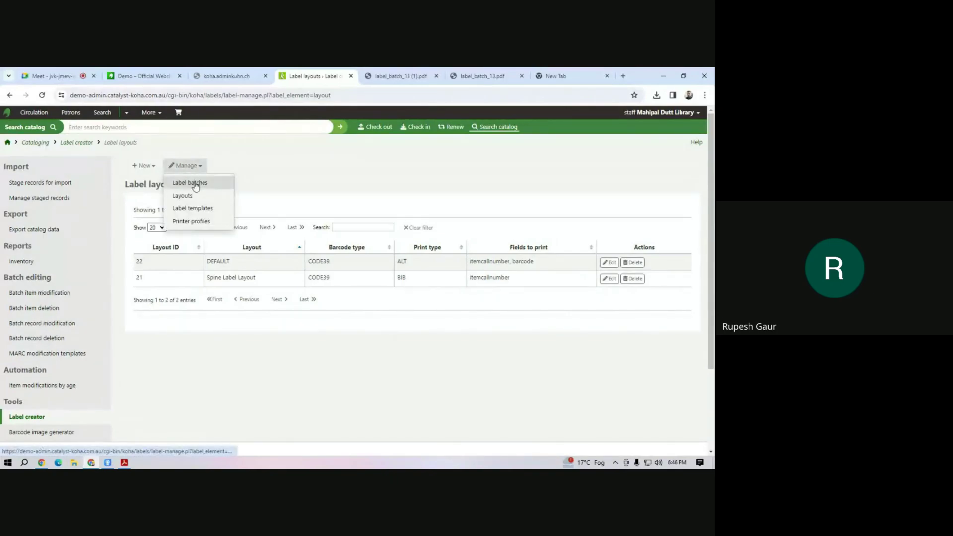
{"action": "left_click", "coordinate": [199, 187]}
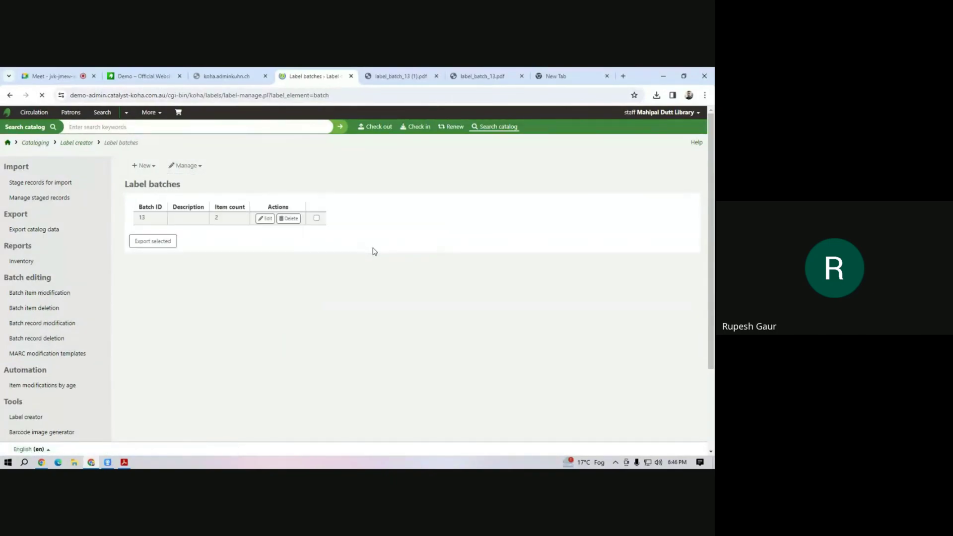
Export batch 13 with DEFAULT template and layout as PDF and open label_batch_13 (2).pdf.
{"action": "left_click", "coordinate": [507, 263]}
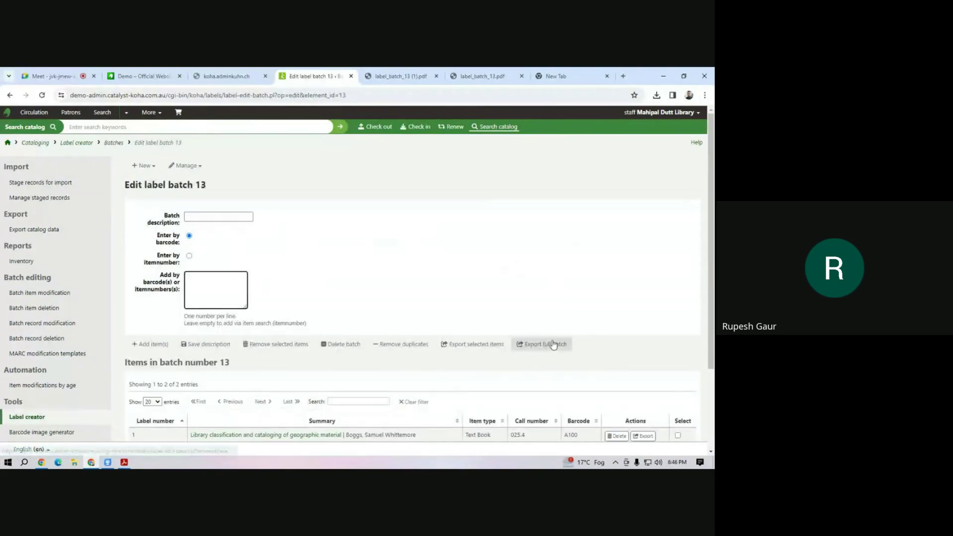
{"action": "left_click", "coordinate": [549, 343]}
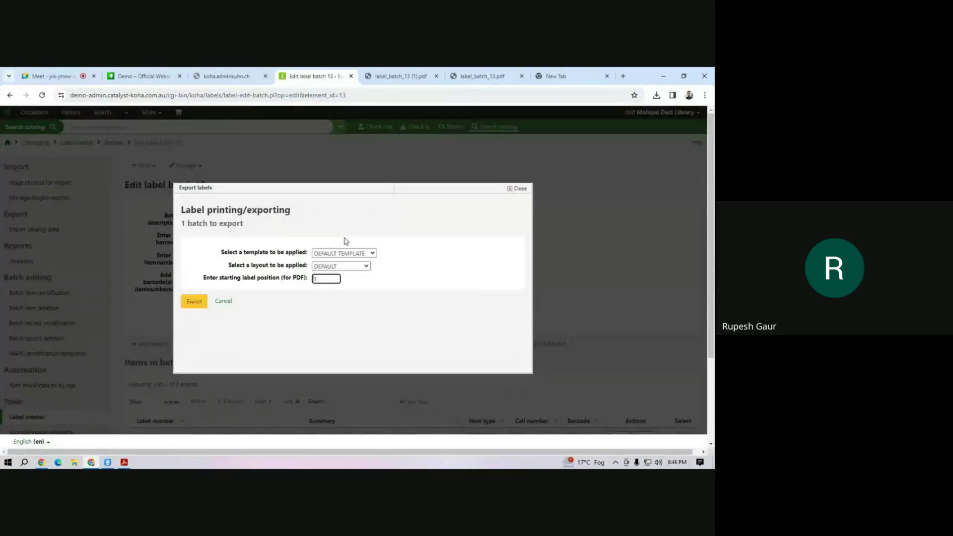
{"action": "left_click", "coordinate": [194, 301]}
{"action": "left_click", "coordinate": [217, 252]}
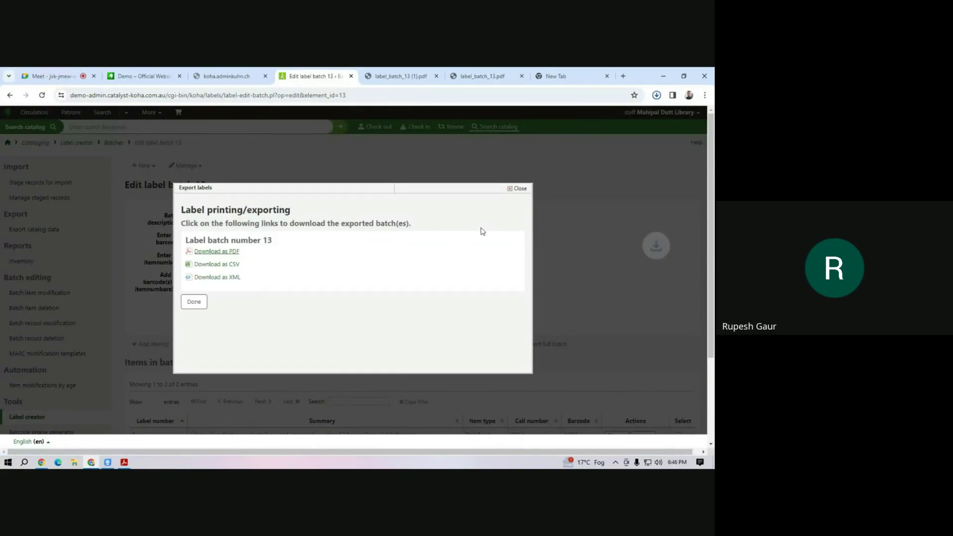
{"action": "left_click", "coordinate": [657, 96]}
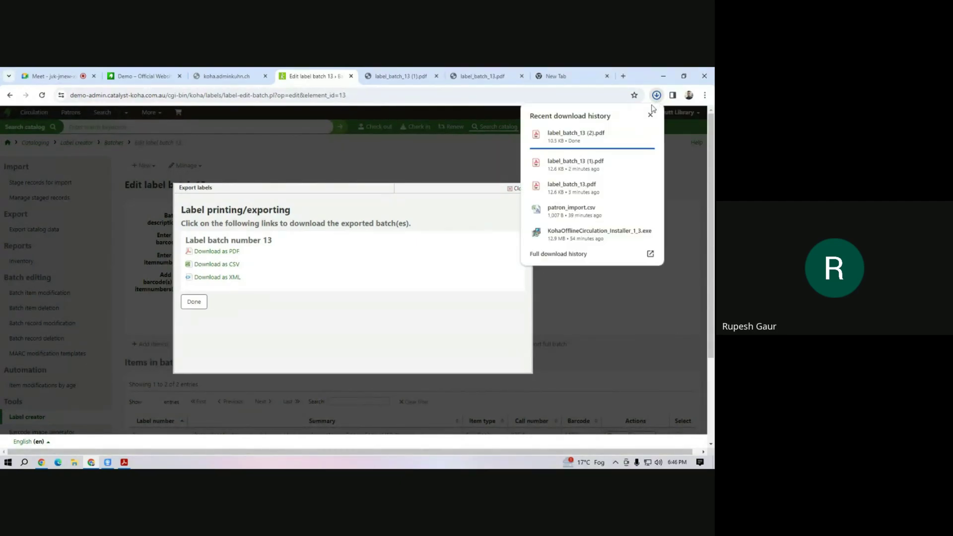
{"action": "left_click", "coordinate": [593, 141]}
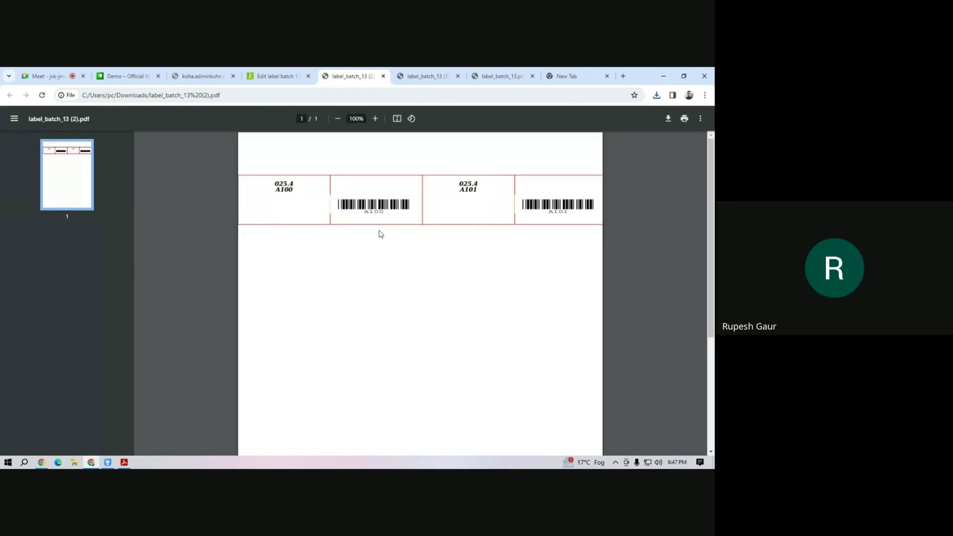
{"action": "left_click", "coordinate": [286, 196]}
{"action": "triple_click", "coordinate": [294, 194]}
{"action": "left_click_drag", "start_coordinate": [296, 189], "coordinate": [297, 184]}
{"action": "left_click", "coordinate": [291, 194]}
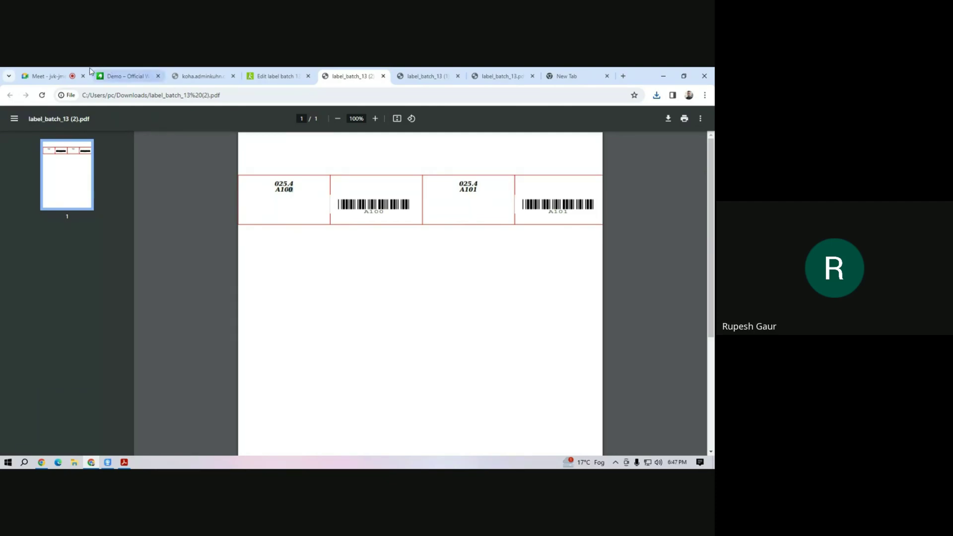
{"action": "left_click", "coordinate": [52, 77]}
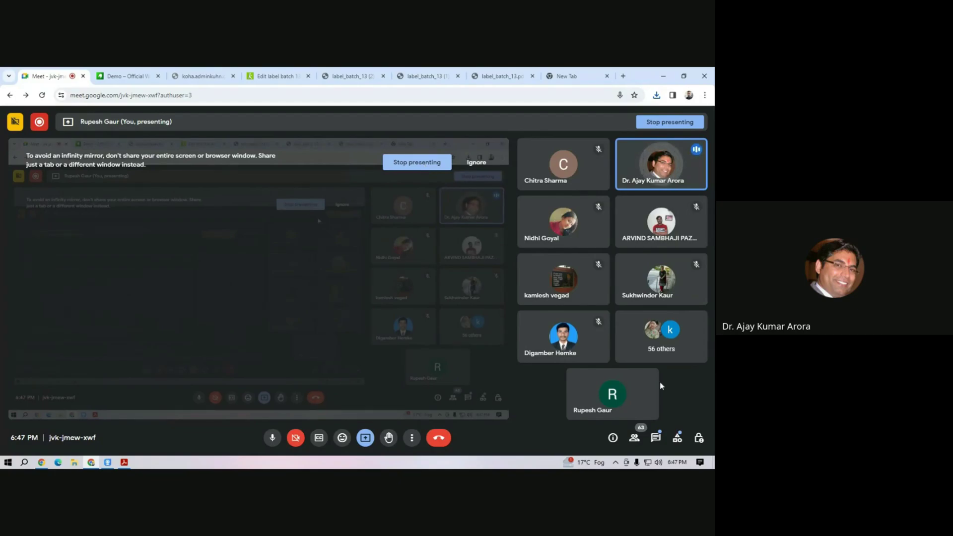
Read the Meet chat messages, then close the export dialog on Koha's batch 13 page.
{"action": "left_click", "coordinate": [655, 441]}
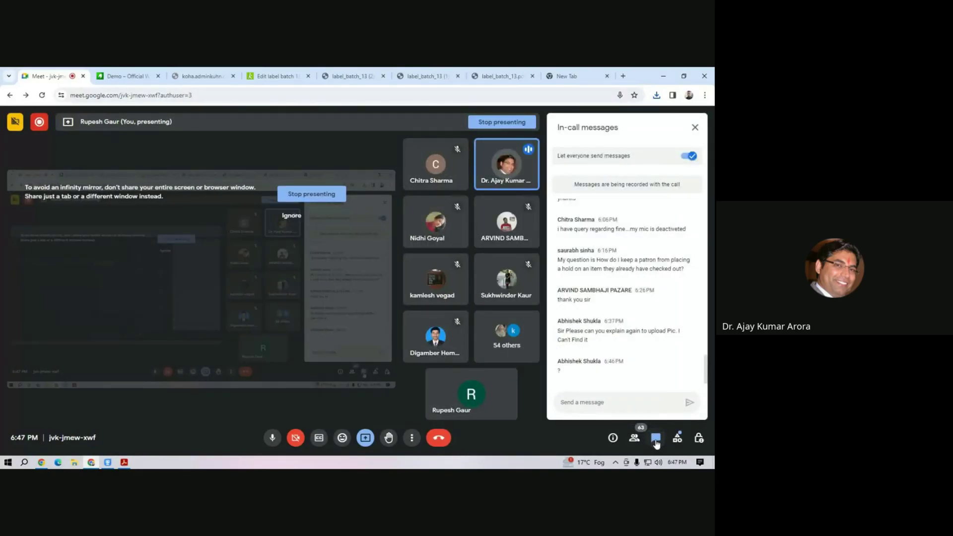
{"action": "left_click", "coordinate": [656, 439]}
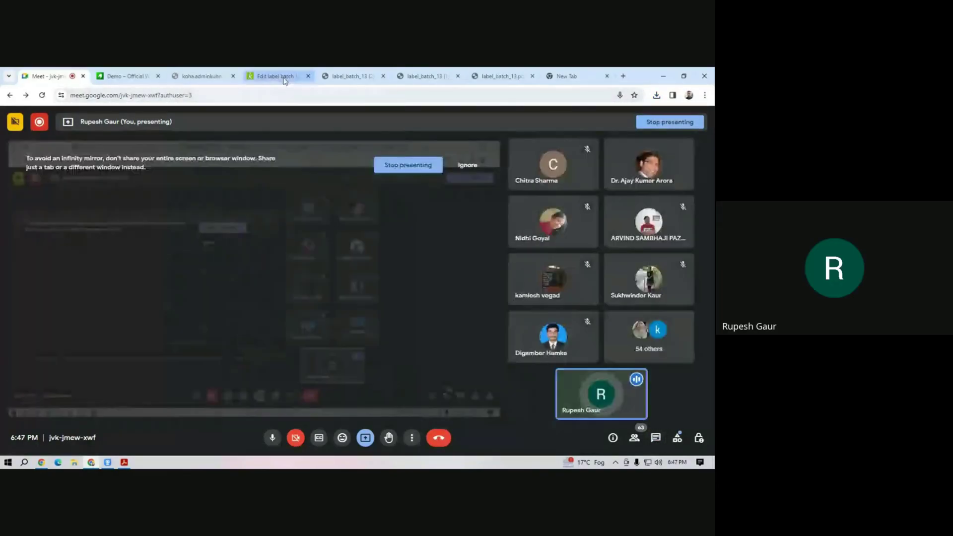
{"action": "left_click", "coordinate": [276, 76]}
{"action": "left_click", "coordinate": [206, 304]}
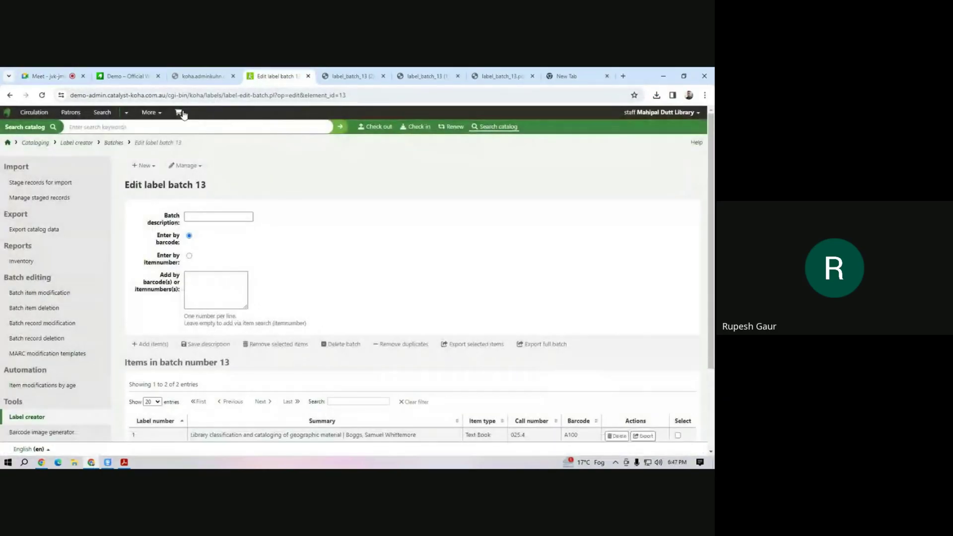
Search Koha's system preferences for 'patronimag' from Administration.
{"action": "left_click", "coordinate": [158, 116]}
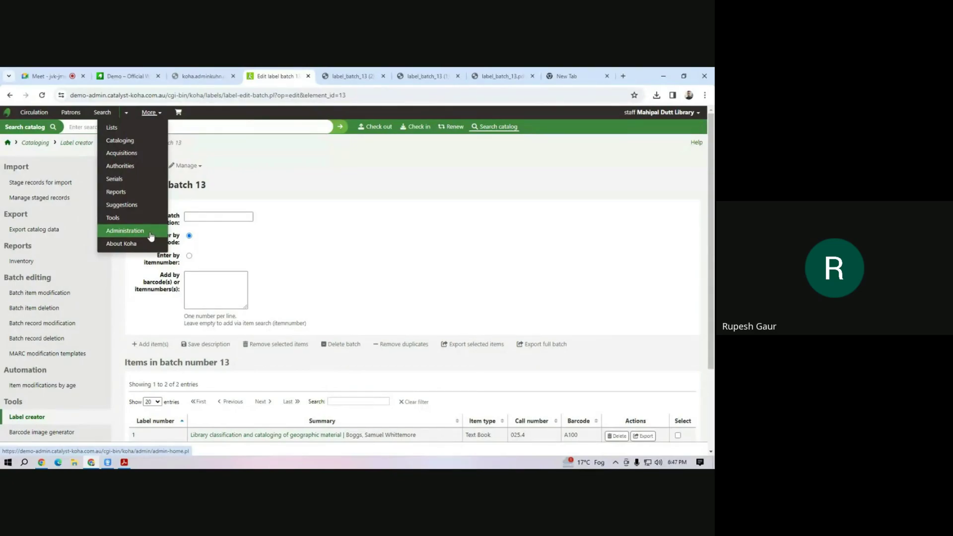
{"action": "left_click", "coordinate": [150, 232]}
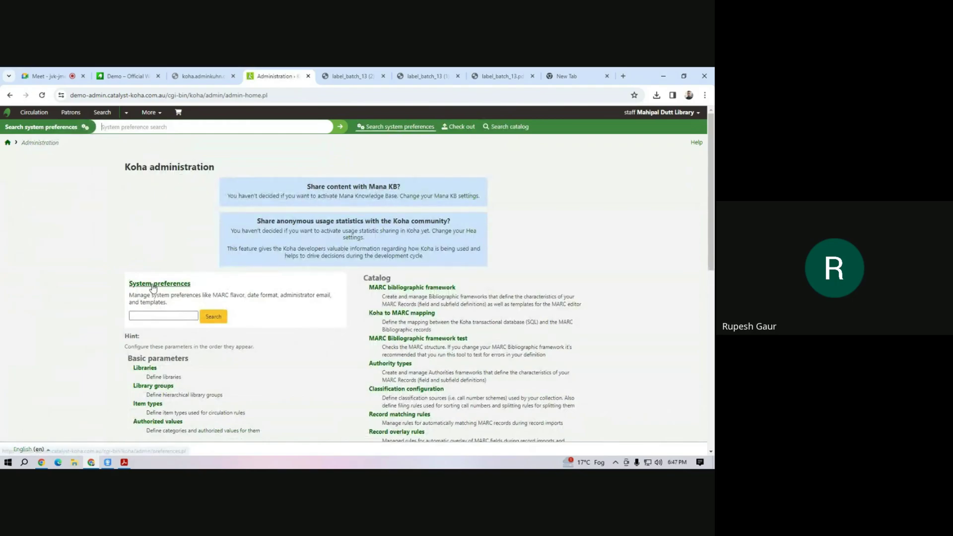
{"action": "left_click", "coordinate": [162, 316]}
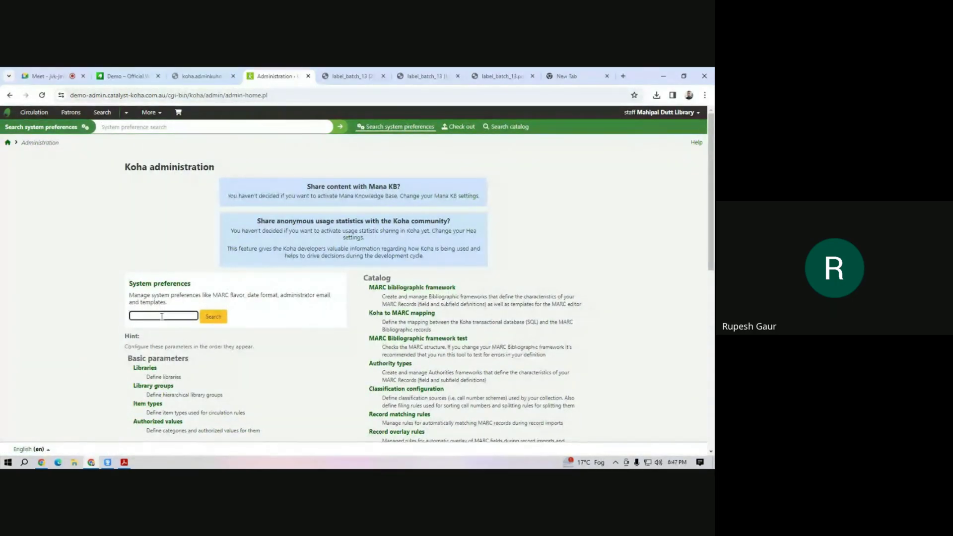
{"action": "type", "text": "patronimage"}
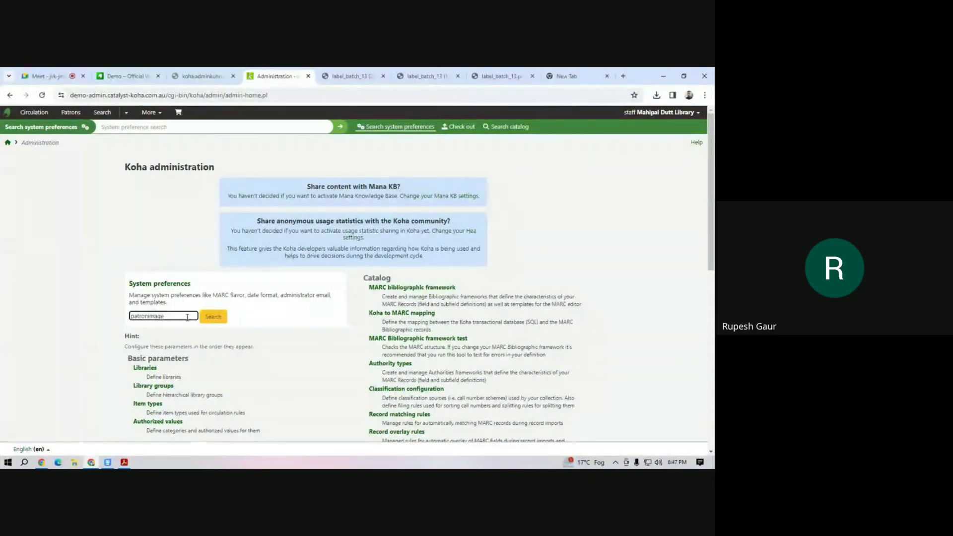
{"action": "left_click", "coordinate": [213, 316]}
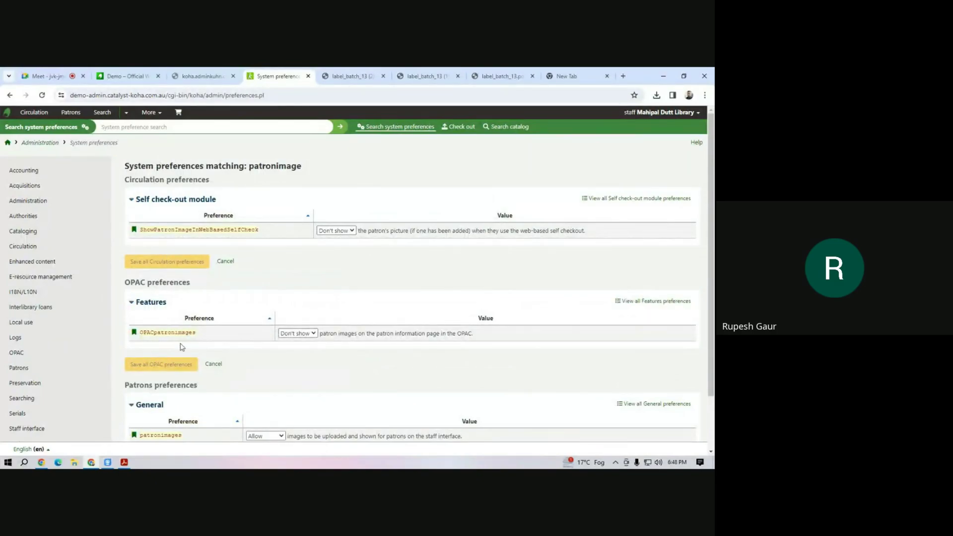
{"action": "scroll", "coordinate": [242, 342], "scroll_direction": "down", "scroll_amount": 2}
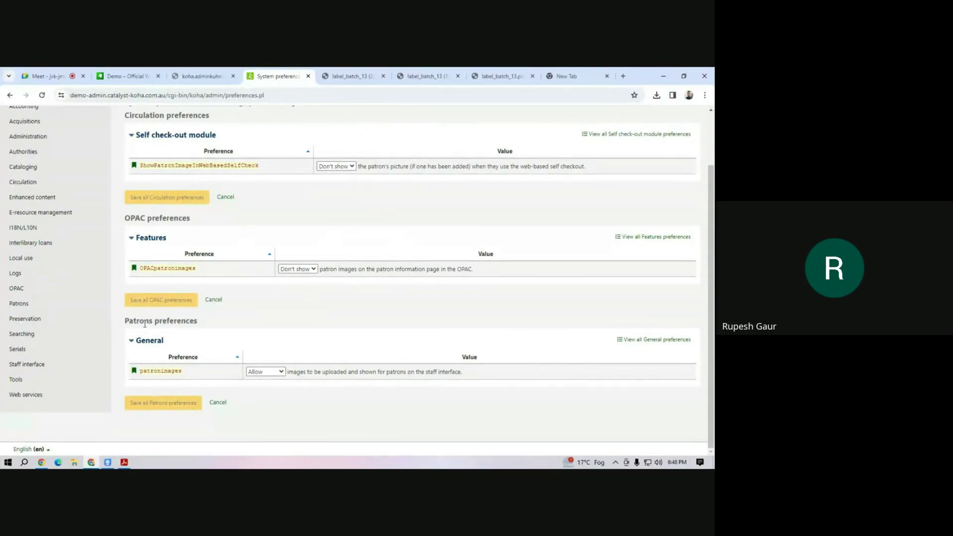
Change patronimages to Don't allow and save the Patrons preferences.
{"action": "left_click", "coordinate": [281, 372]}
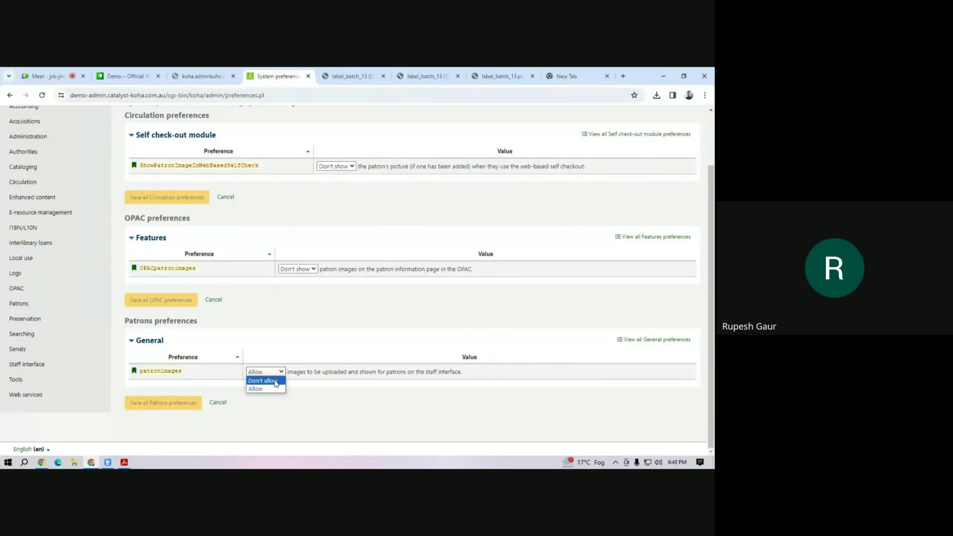
{"action": "left_click", "coordinate": [268, 389]}
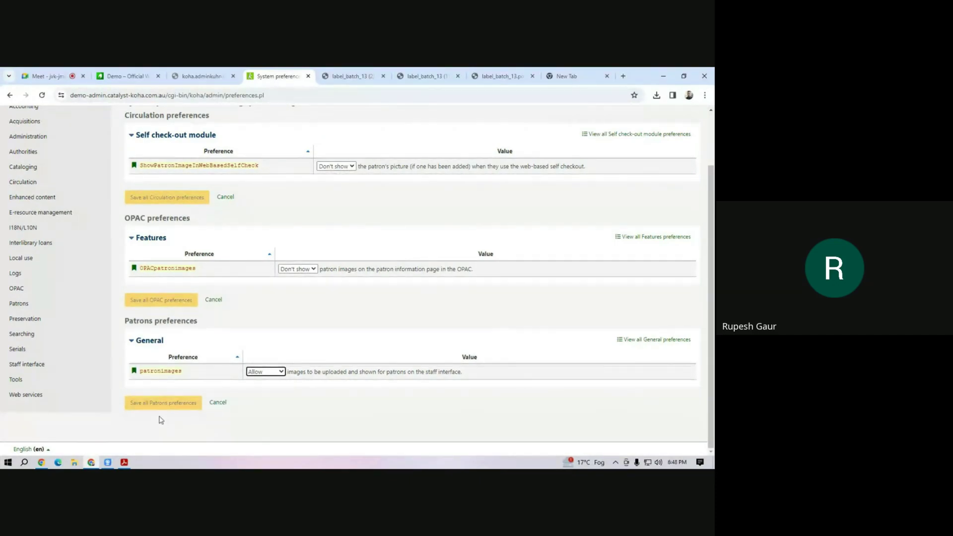
{"action": "left_click", "coordinate": [265, 372]}
{"action": "left_click", "coordinate": [267, 387]}
{"action": "key", "text": "Down"}
{"action": "left_click", "coordinate": [181, 402]}
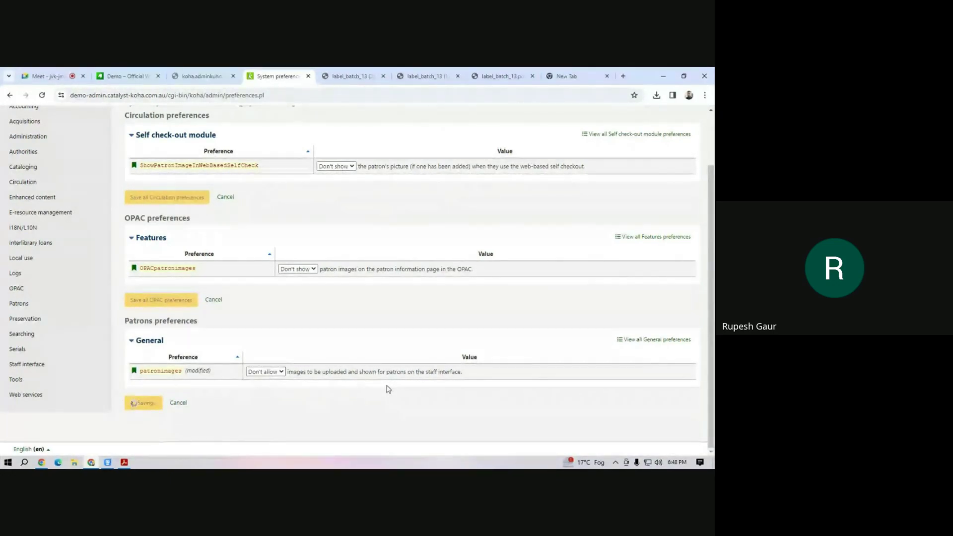
{"action": "scroll", "coordinate": [205, 183], "scroll_direction": "up", "scroll_amount": 3}
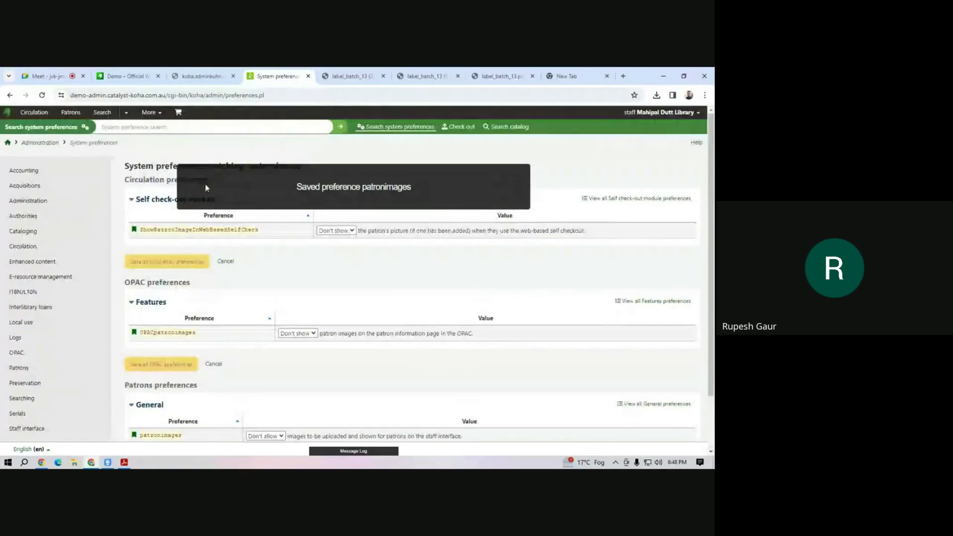
{"action": "left_click", "coordinate": [159, 128]}
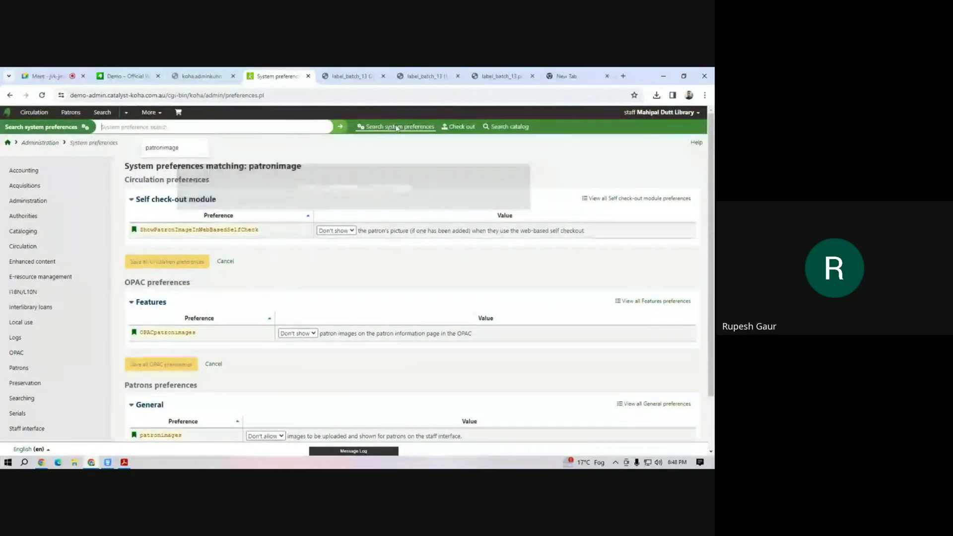
Look up a patron by card number in the Check out search.
{"action": "left_click", "coordinate": [461, 127]}
{"action": "type", "text": "m"}
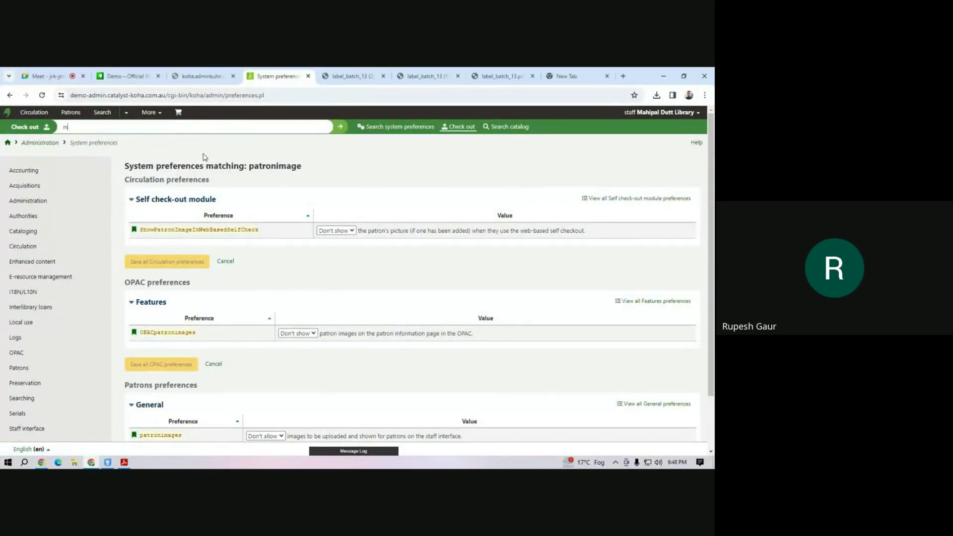
{"action": "type", "text": "1"}
{"action": "key", "text": "Return"}
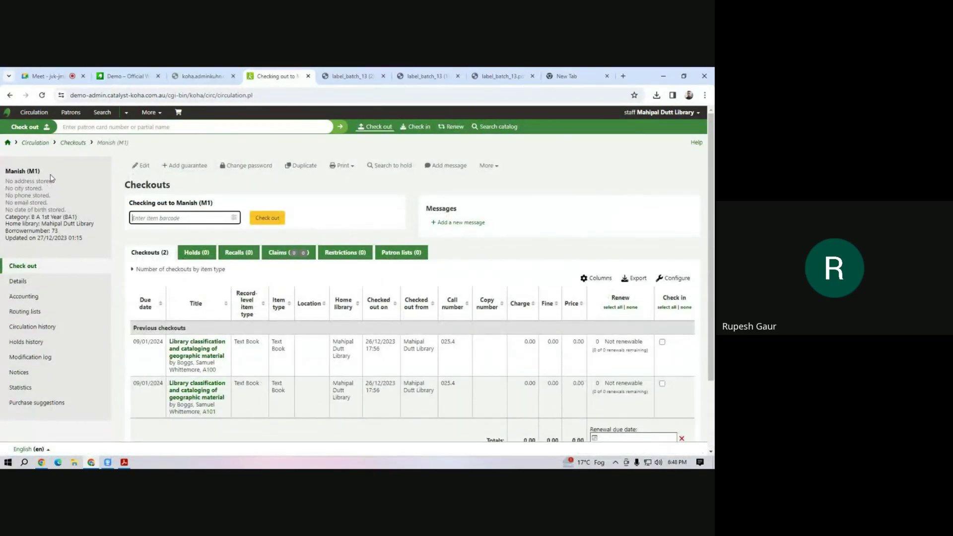
Set the patronimages preference under Patrons back to Allow and save it.
{"action": "left_click", "coordinate": [126, 112]}
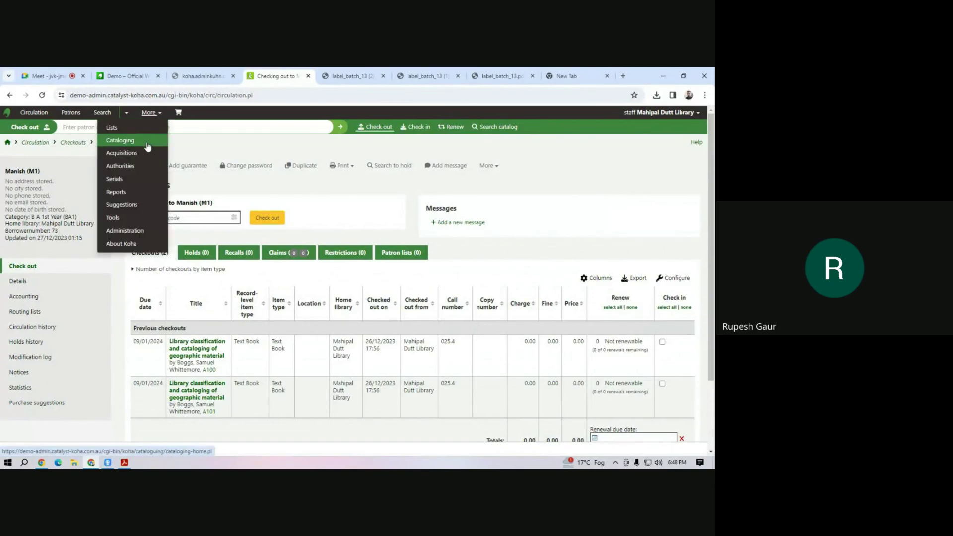
{"action": "left_click", "coordinate": [131, 232]}
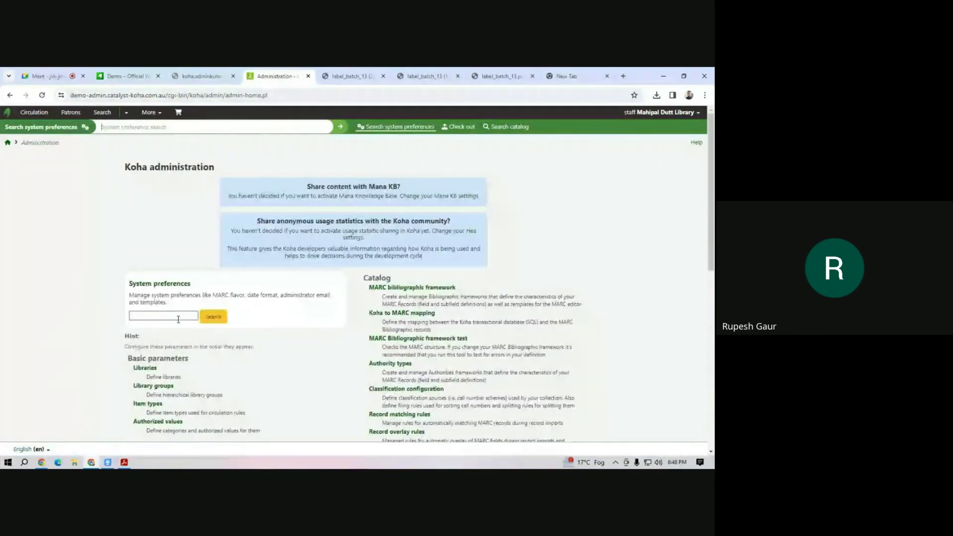
{"action": "left_click", "coordinate": [168, 285]}
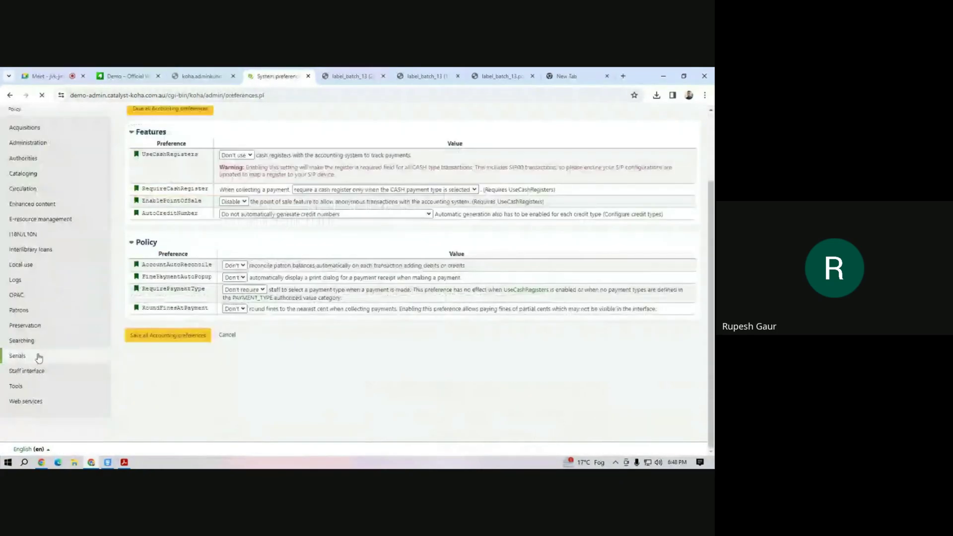
{"action": "left_click", "coordinate": [17, 384]}
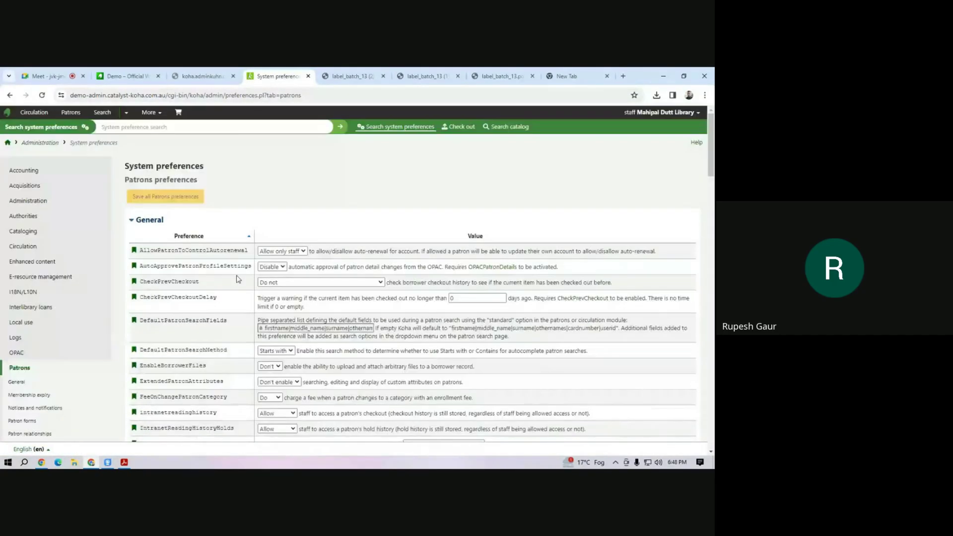
{"action": "scroll", "coordinate": [296, 400], "scroll_direction": "down", "scroll_amount": 4}
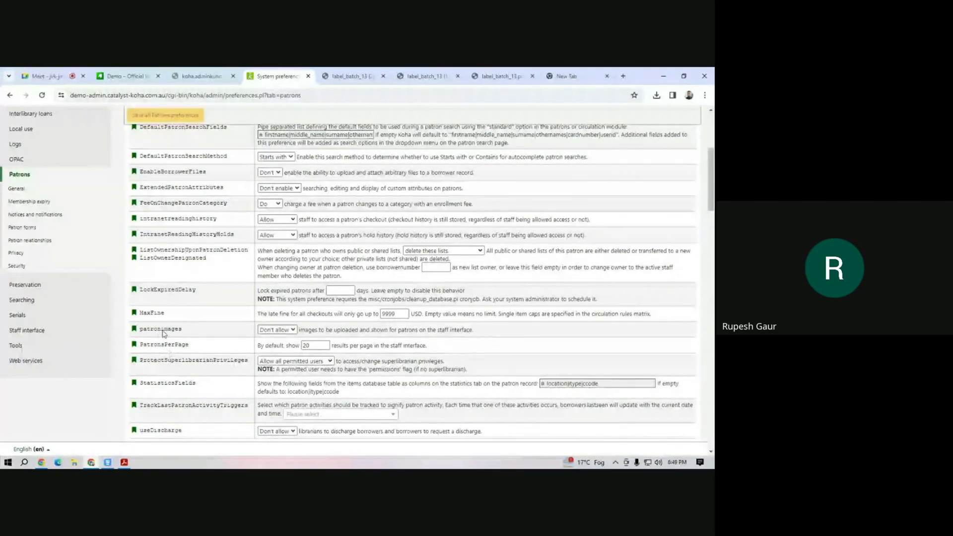
{"action": "left_click_drag", "start_coordinate": [161, 330], "coordinate": [214, 337]}
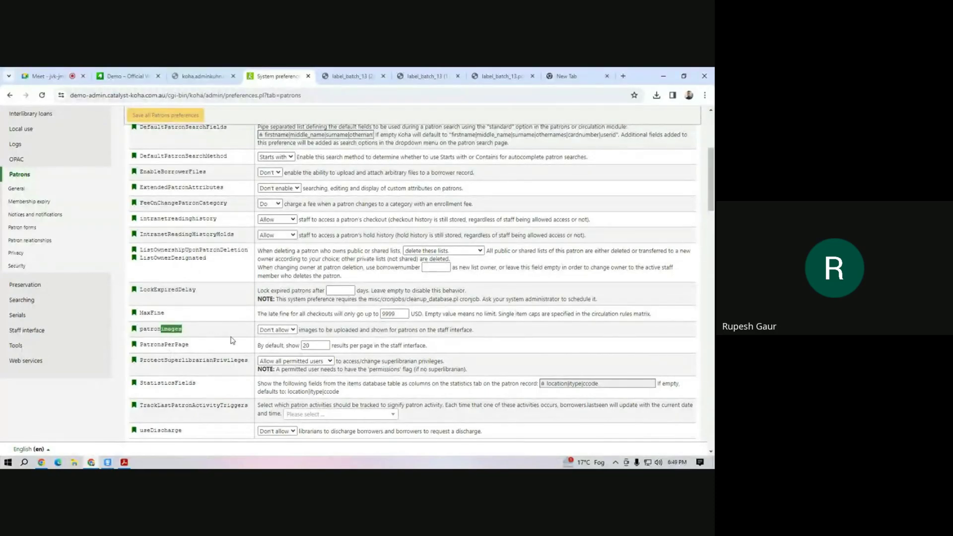
{"action": "left_click", "coordinate": [290, 329]}
{"action": "left_click", "coordinate": [275, 339]}
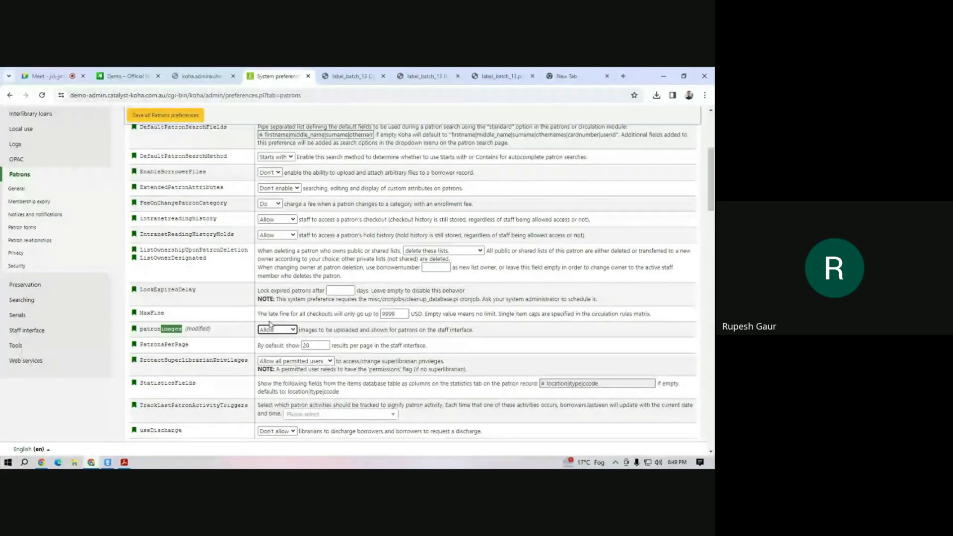
{"action": "left_click", "coordinate": [179, 115]}
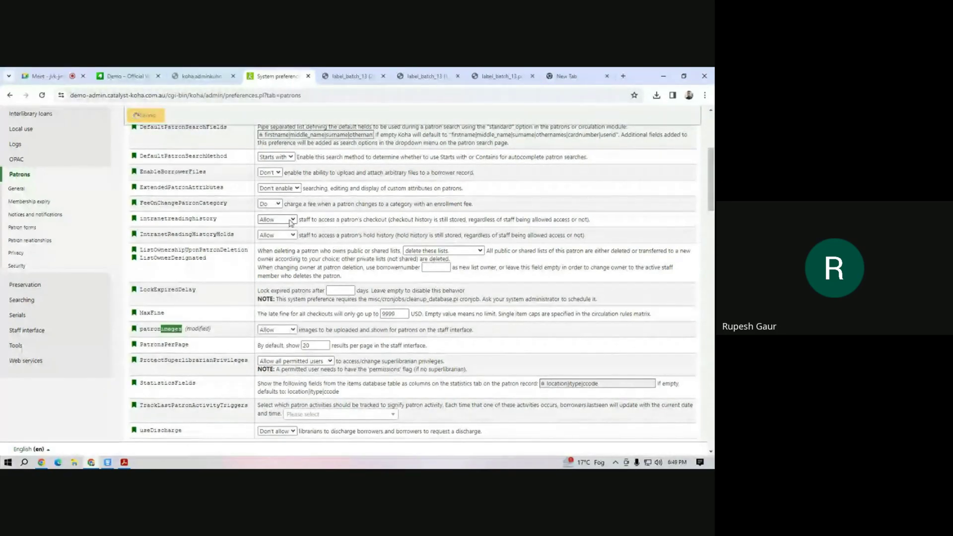
{"action": "scroll", "coordinate": [208, 196], "scroll_direction": "up", "scroll_amount": 4}
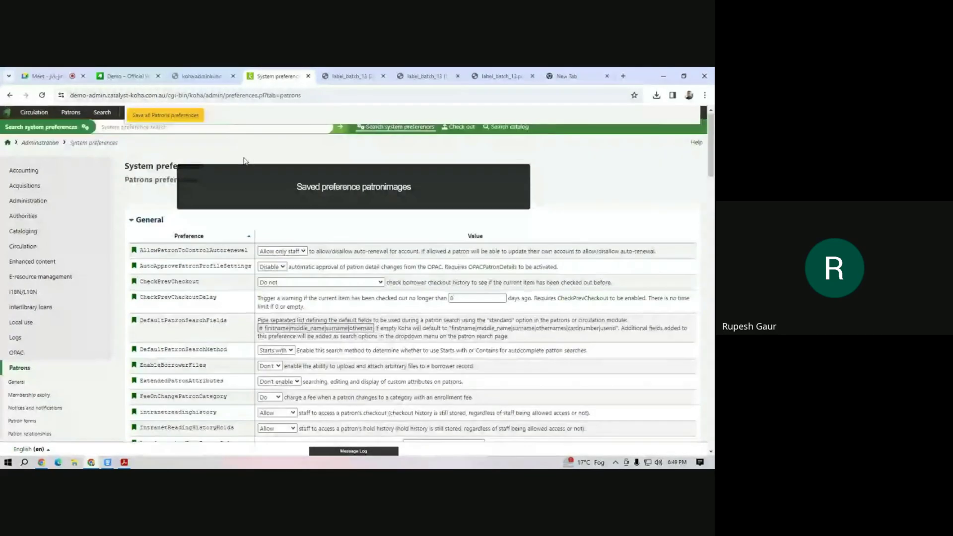
Search for a patron in Check out to open their Checkouts page.
{"action": "left_click", "coordinate": [453, 128]}
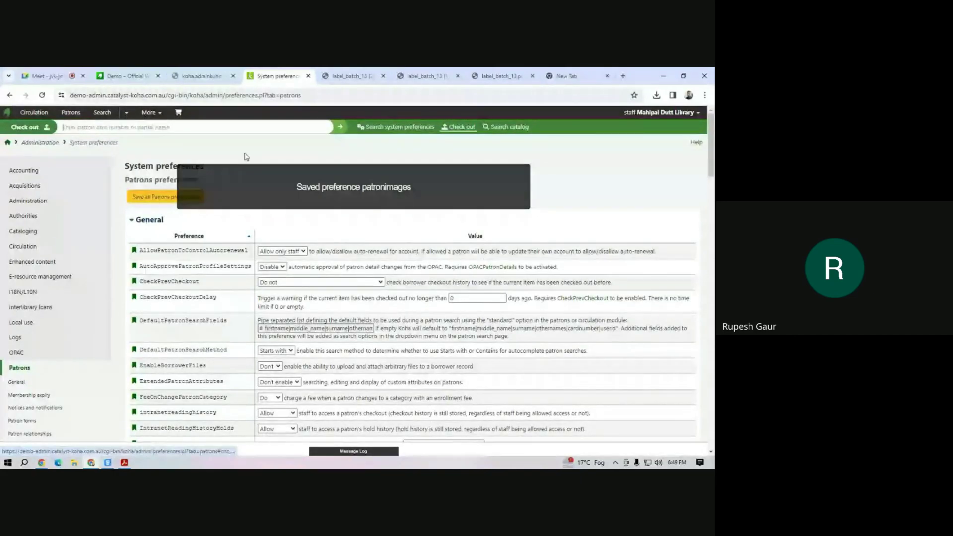
{"action": "type", "text": "m"}
{"action": "key", "text": "Return"}
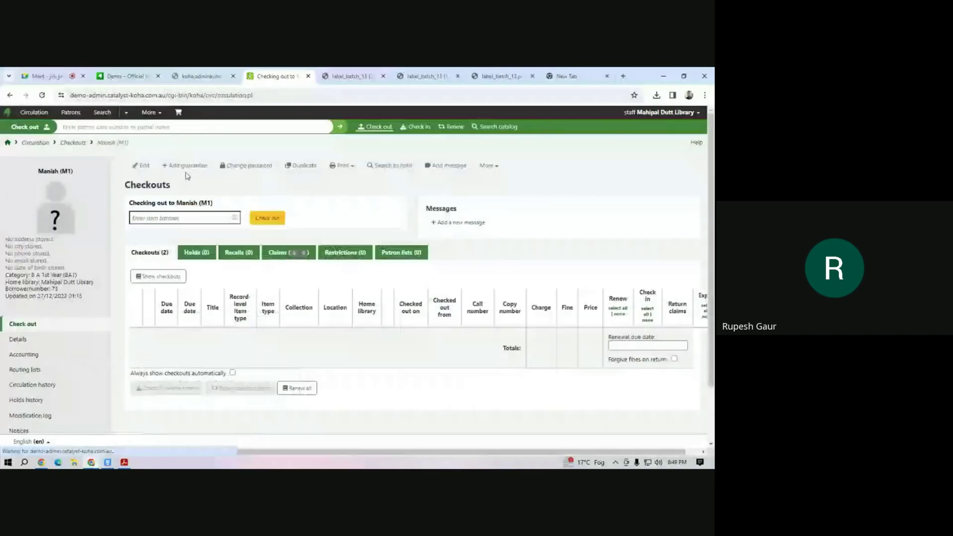
Go to Koha's Administration page through the More menu in the top bar.
{"action": "mouse_move", "coordinate": [58, 226]}
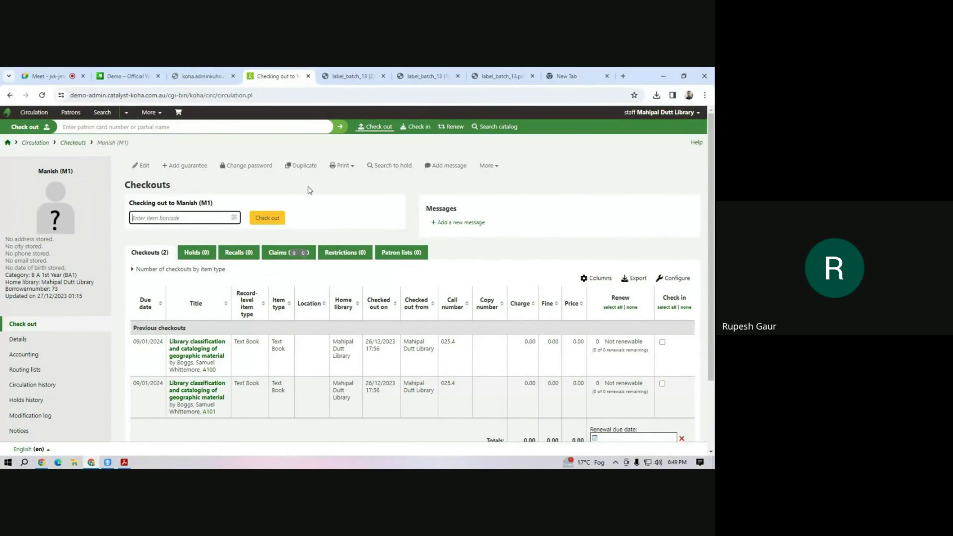
{"action": "left_click", "coordinate": [150, 112]}
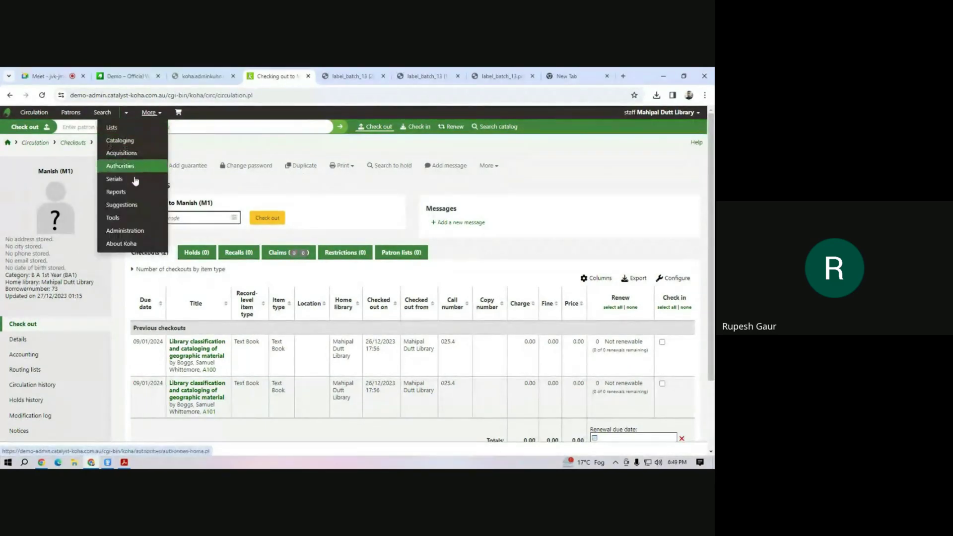
{"action": "left_click", "coordinate": [133, 233]}
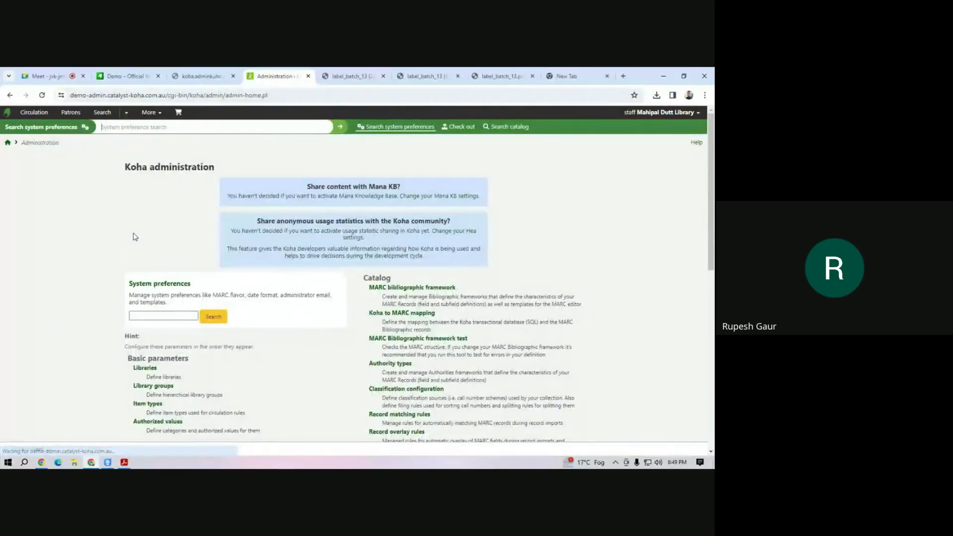
{"action": "scroll", "coordinate": [298, 344], "scroll_direction": "down", "scroll_amount": 15}
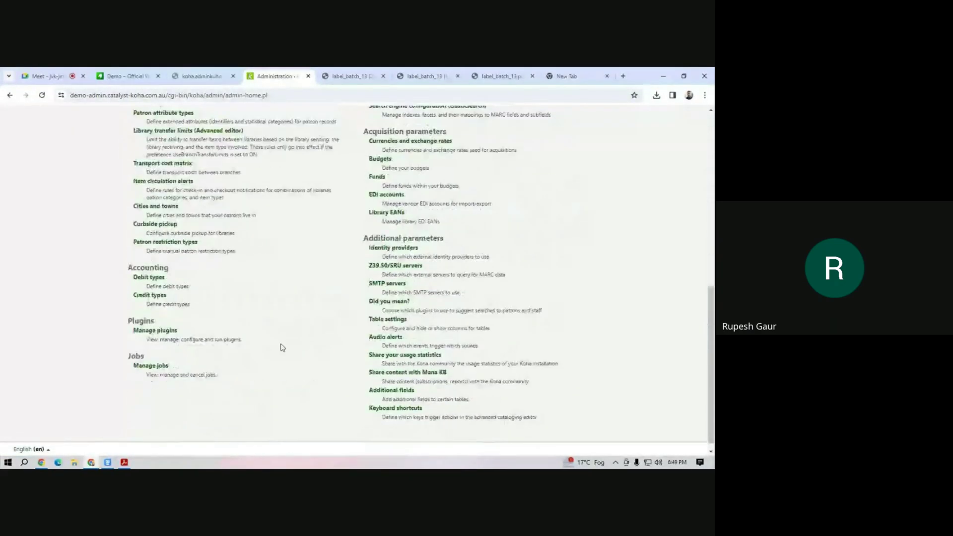
{"action": "scroll", "coordinate": [282, 346], "scroll_direction": "up", "scroll_amount": 15}
{"action": "scroll", "coordinate": [282, 347], "scroll_direction": "down", "scroll_amount": 10}
{"action": "scroll", "coordinate": [185, 356], "scroll_direction": "up", "scroll_amount": 4}
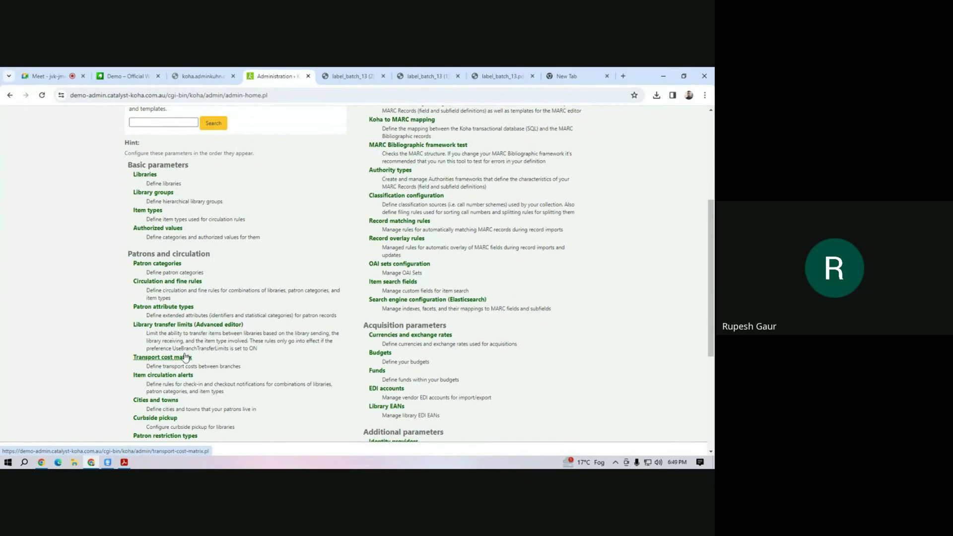
{"action": "scroll", "coordinate": [186, 357], "scroll_direction": "down", "scroll_amount": 4}
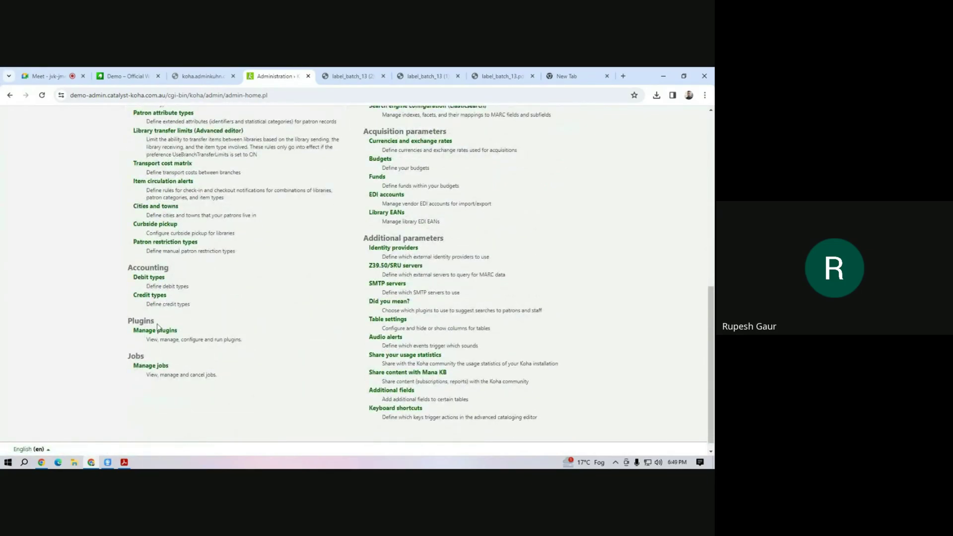
{"action": "scroll", "coordinate": [153, 331], "scroll_direction": "down", "scroll_amount": 1}
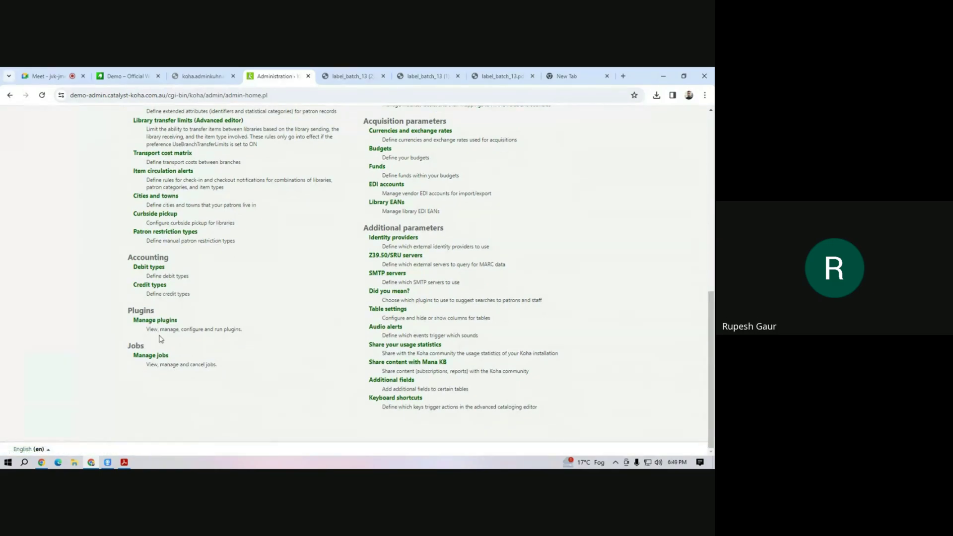
{"action": "scroll", "coordinate": [202, 358], "scroll_direction": "up", "scroll_amount": 12}
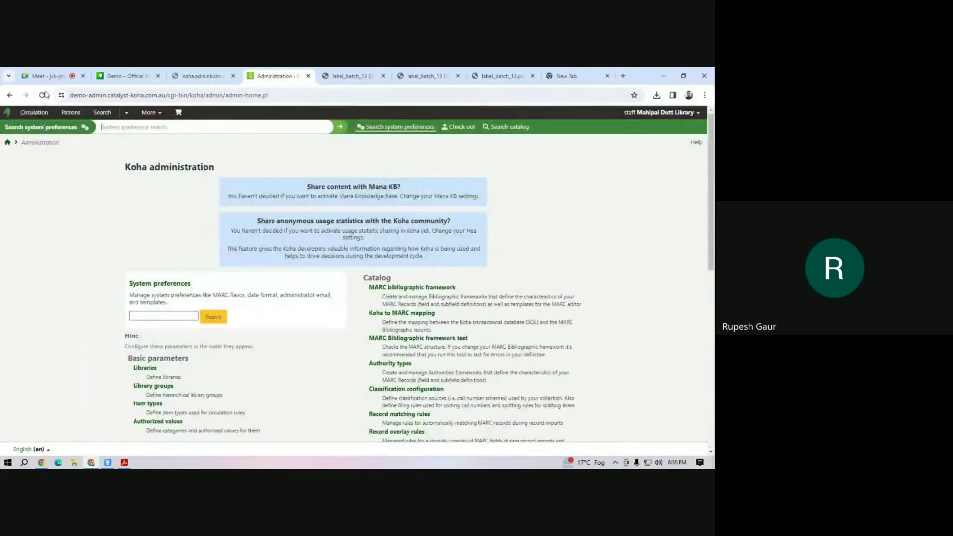
{"action": "left_click", "coordinate": [43, 95]}
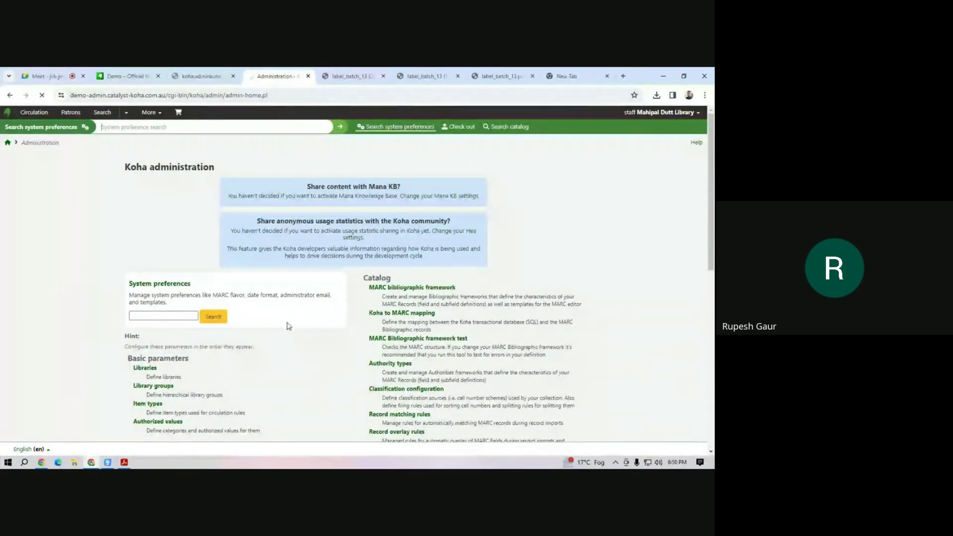
{"action": "scroll", "coordinate": [268, 319], "scroll_direction": "down", "scroll_amount": 12}
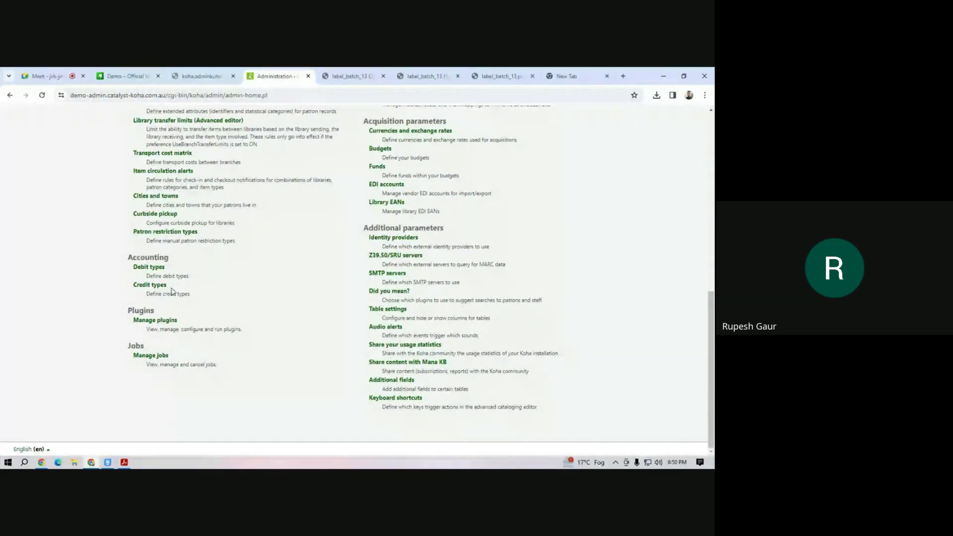
{"action": "scroll", "coordinate": [172, 292], "scroll_direction": "up", "scroll_amount": 4}
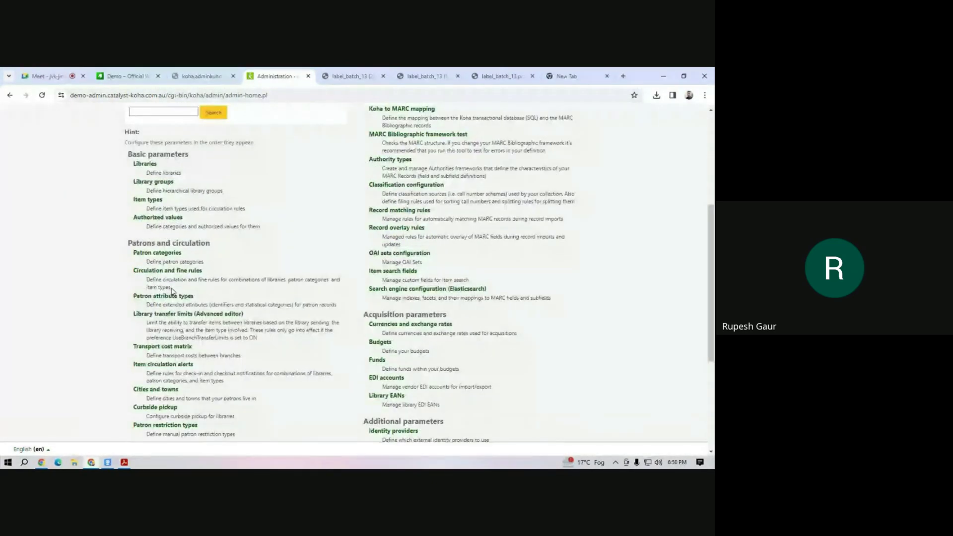
{"action": "scroll", "coordinate": [172, 292], "scroll_direction": "up", "scroll_amount": 5}
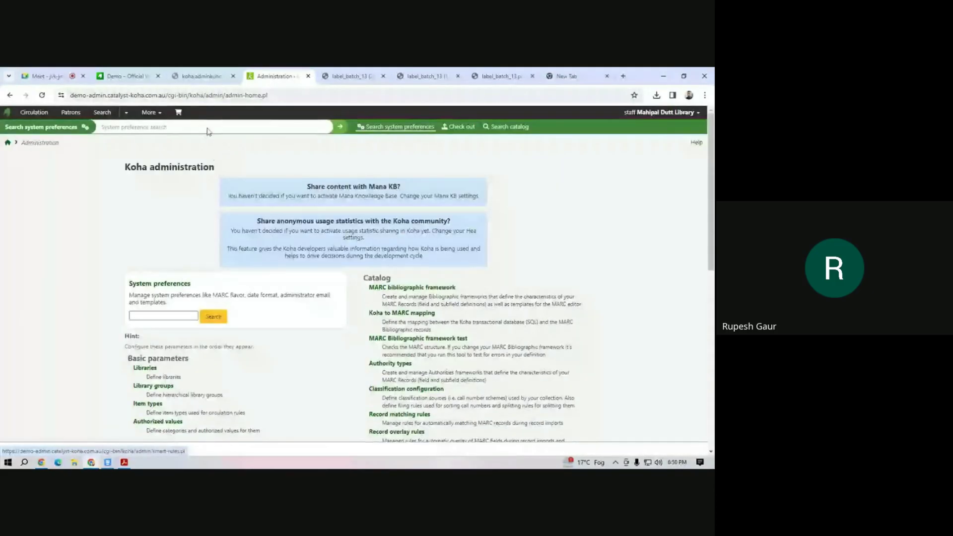
{"action": "left_click", "coordinate": [132, 124]}
{"action": "type", "text": "n1"}
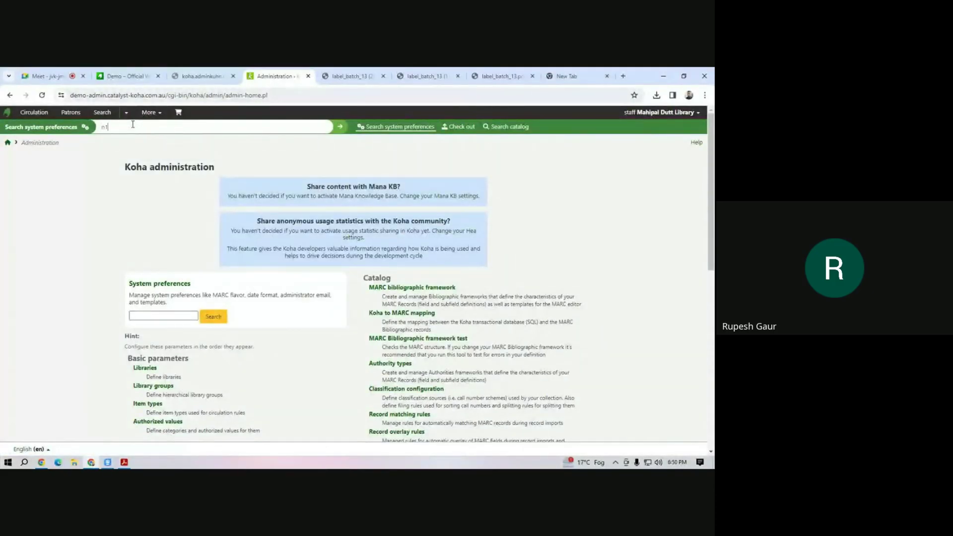
{"action": "key", "text": "Return"}
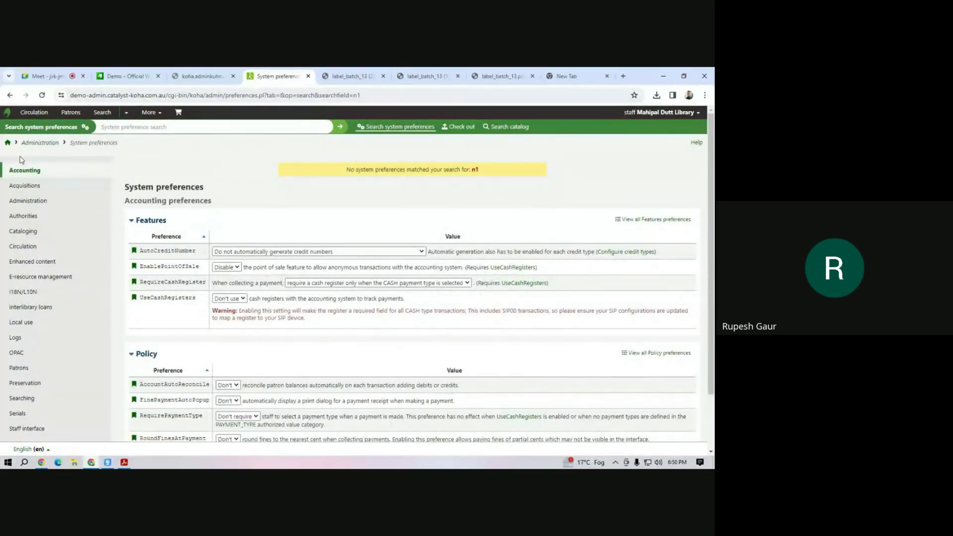
{"action": "left_click", "coordinate": [6, 142]}
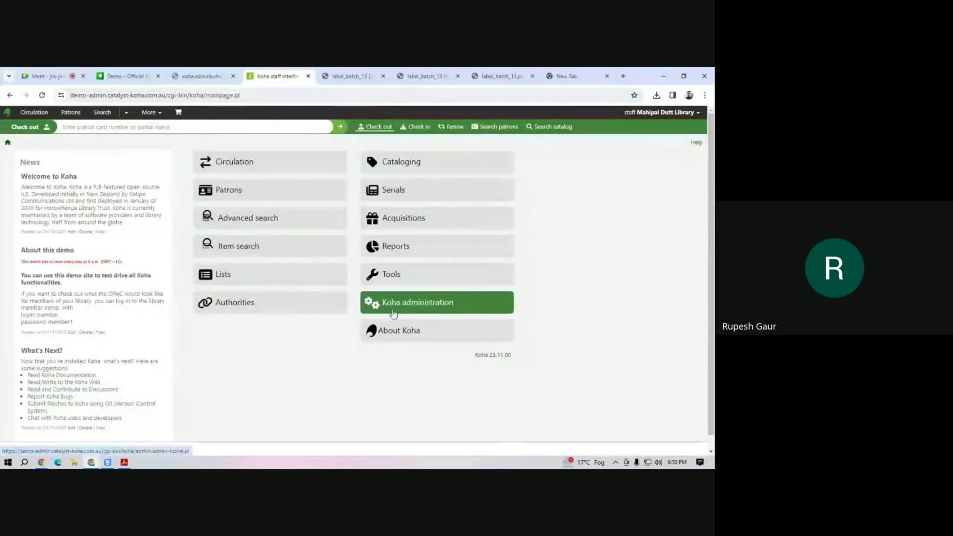
{"action": "left_click", "coordinate": [403, 311]}
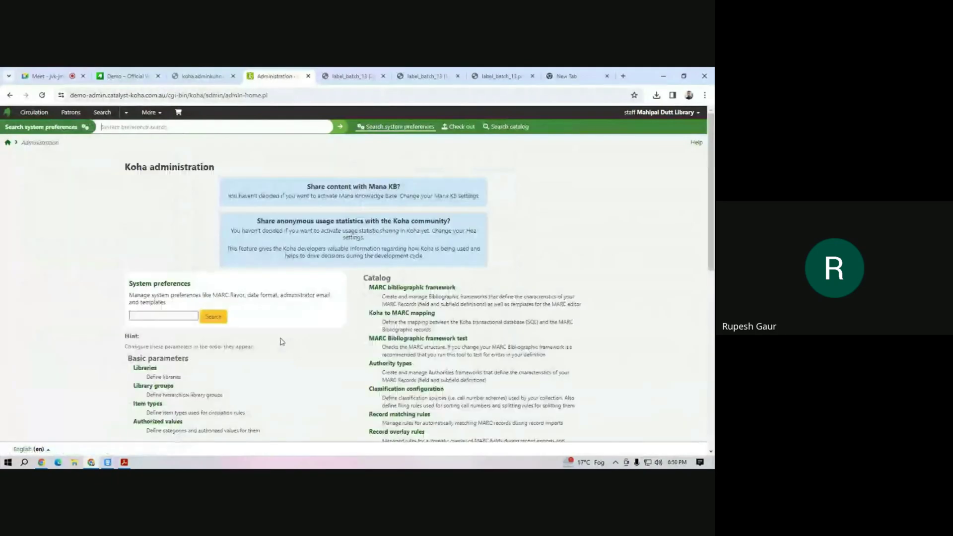
{"action": "scroll", "coordinate": [243, 347], "scroll_direction": "down", "scroll_amount": 4}
{"action": "scroll", "coordinate": [243, 348], "scroll_direction": "down", "scroll_amount": 5}
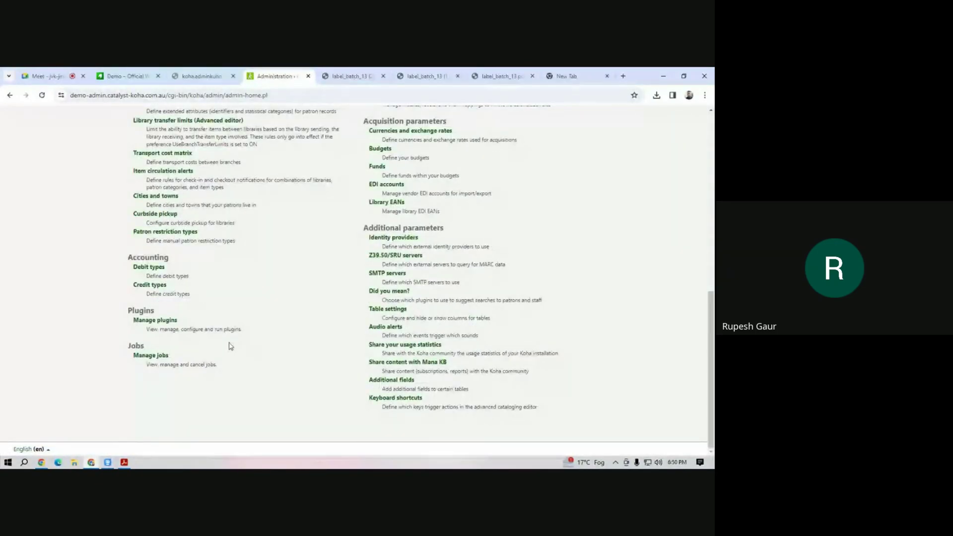
{"action": "scroll", "coordinate": [157, 286], "scroll_direction": "up", "scroll_amount": 4}
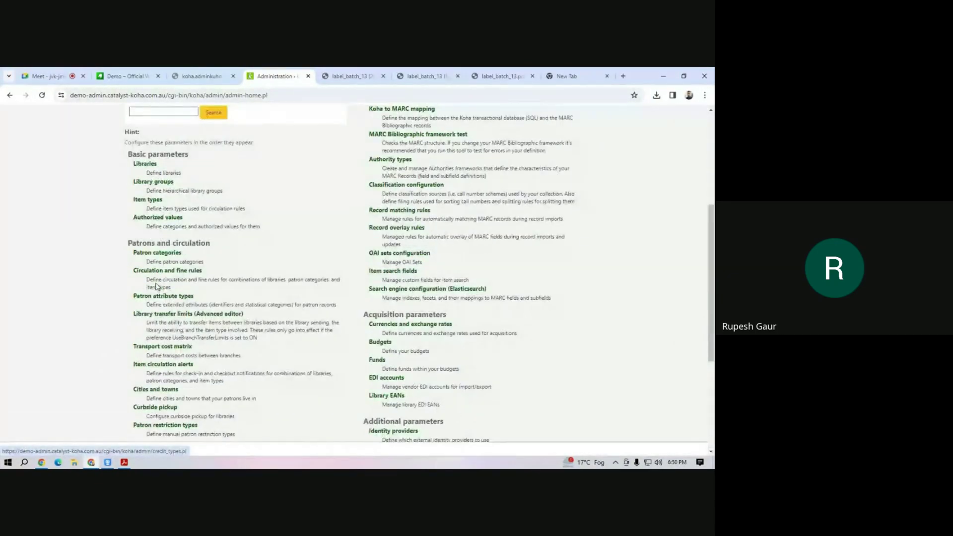
{"action": "scroll", "coordinate": [156, 286], "scroll_direction": "up", "scroll_amount": 4}
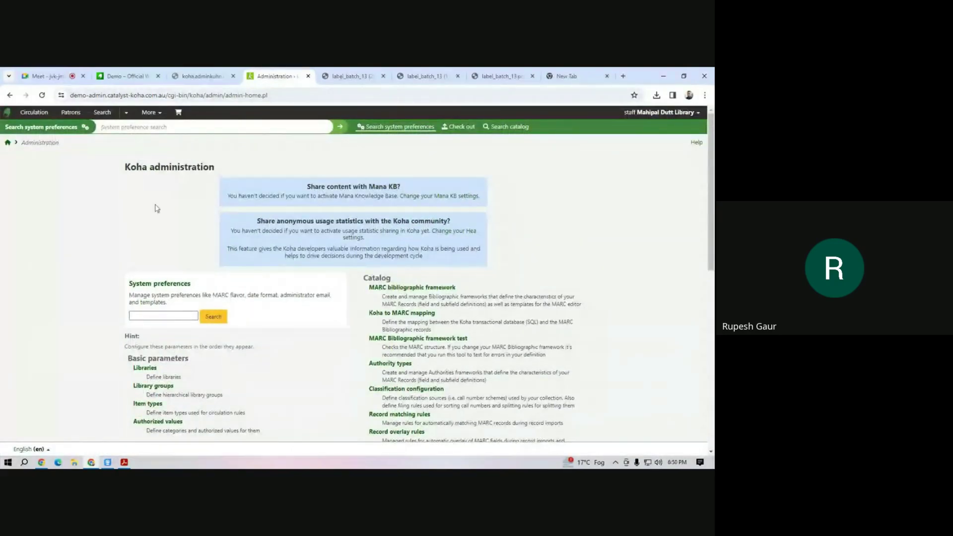
{"action": "left_click", "coordinate": [166, 315]}
Search the system preferences for patronimage and review the results.
{"action": "type", "text": "patron"}
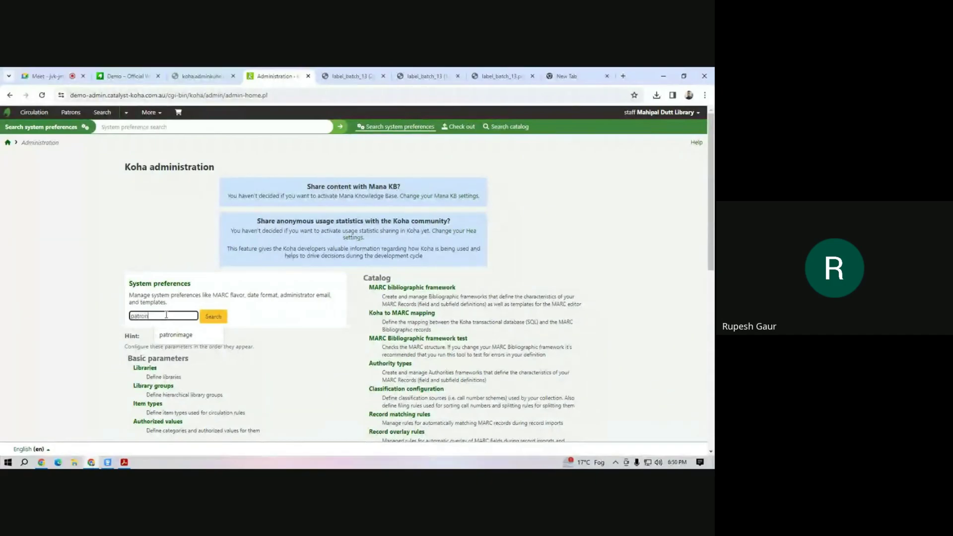
{"action": "left_click", "coordinate": [175, 334]}
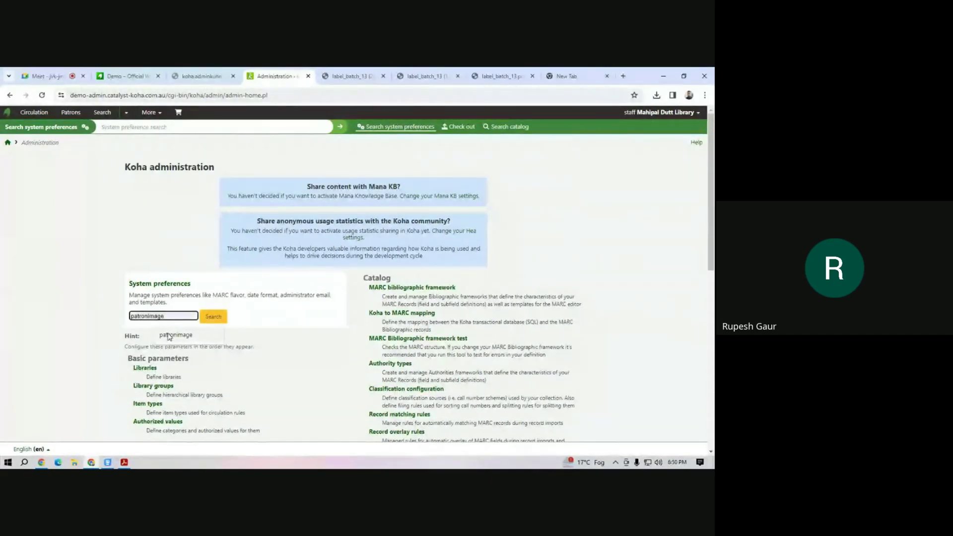
{"action": "left_click", "coordinate": [223, 315]}
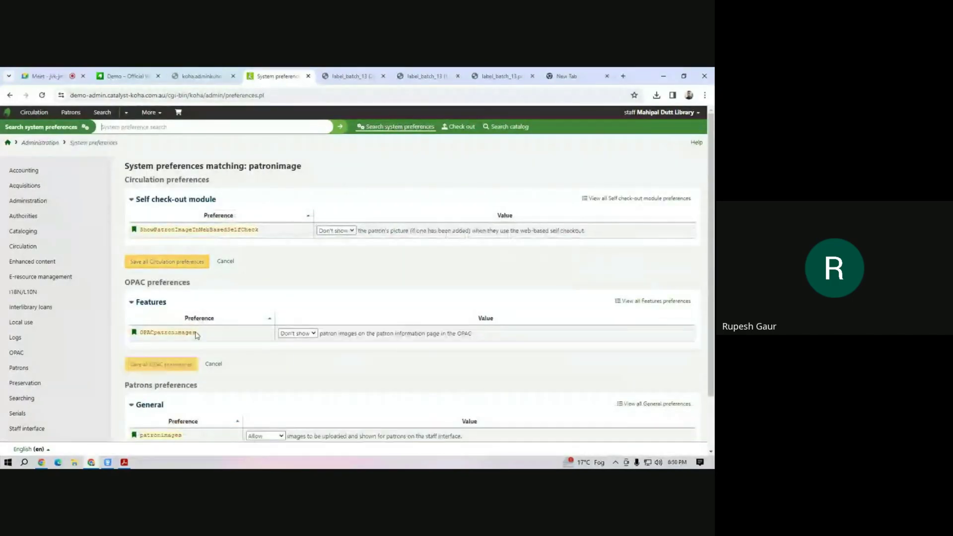
{"action": "scroll", "coordinate": [285, 355], "scroll_direction": "down", "scroll_amount": 2}
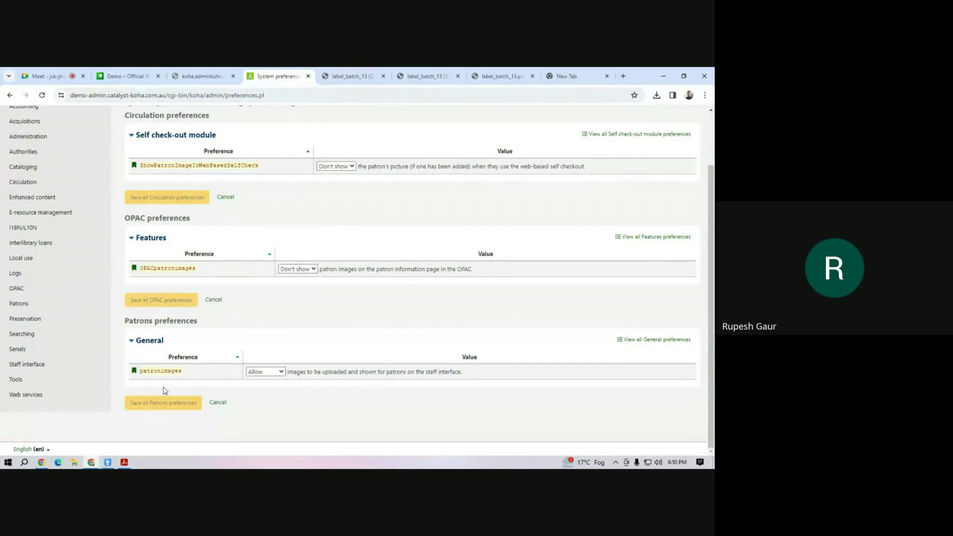
{"action": "scroll", "coordinate": [166, 391], "scroll_direction": "up", "scroll_amount": 2}
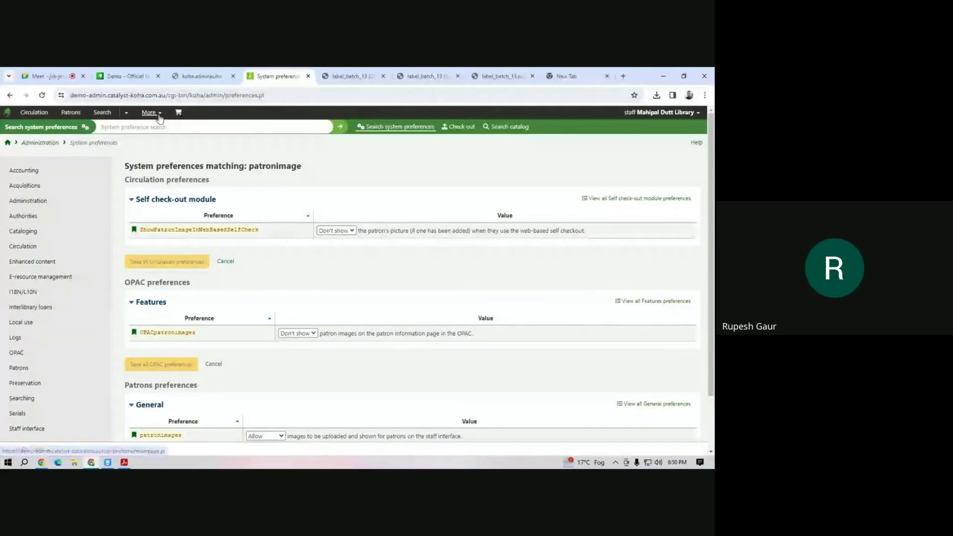
Go to the Koha administration page and scroll through its sections.
{"action": "left_click", "coordinate": [150, 112]}
{"action": "left_click", "coordinate": [149, 230]}
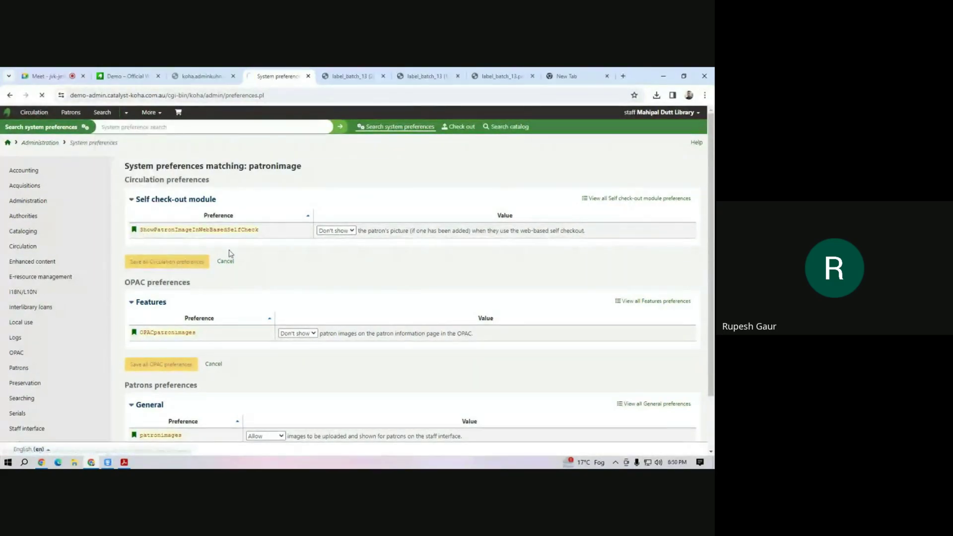
{"action": "scroll", "coordinate": [307, 296], "scroll_direction": "down", "scroll_amount": 10}
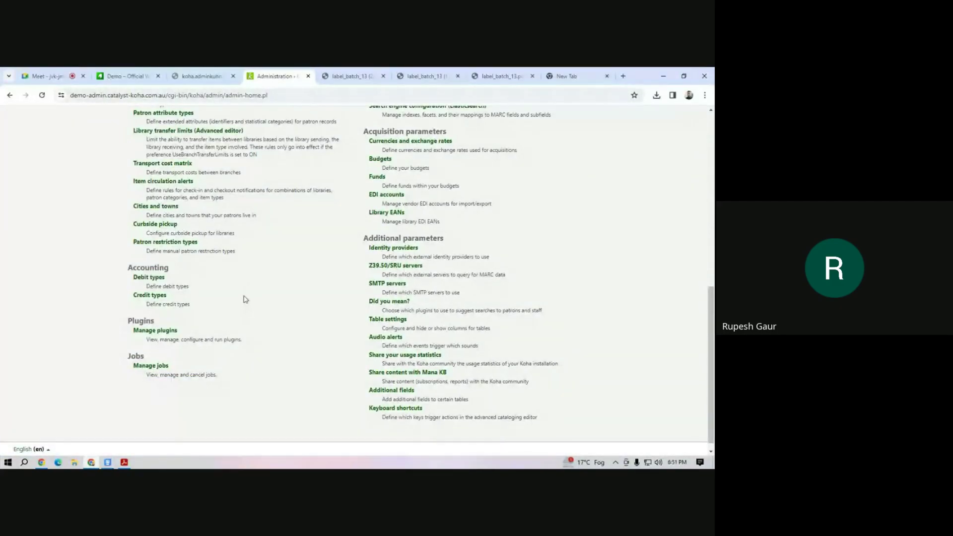
{"action": "scroll", "coordinate": [222, 276], "scroll_direction": "up", "scroll_amount": 15}
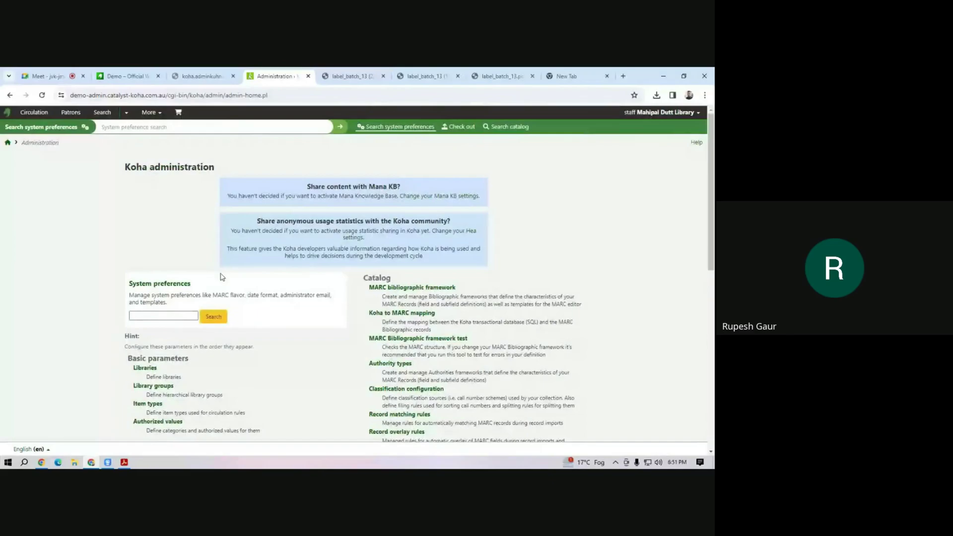
{"action": "scroll", "coordinate": [222, 276], "scroll_direction": "down", "scroll_amount": 7}
{"action": "scroll", "coordinate": [168, 365], "scroll_direction": "down", "scroll_amount": 8}
{"action": "scroll", "coordinate": [169, 365], "scroll_direction": "up", "scroll_amount": 15}
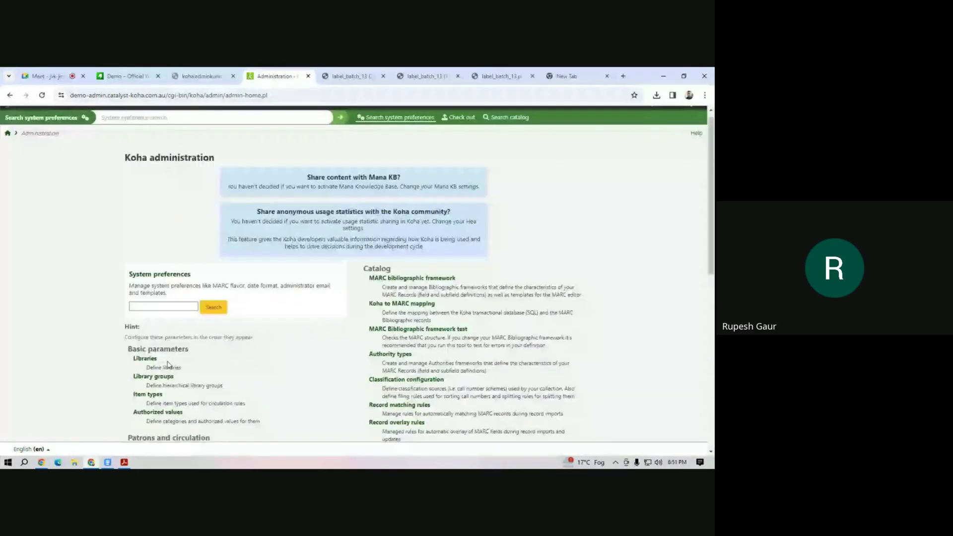
{"action": "scroll", "coordinate": [168, 365], "scroll_direction": "down", "scroll_amount": 4}
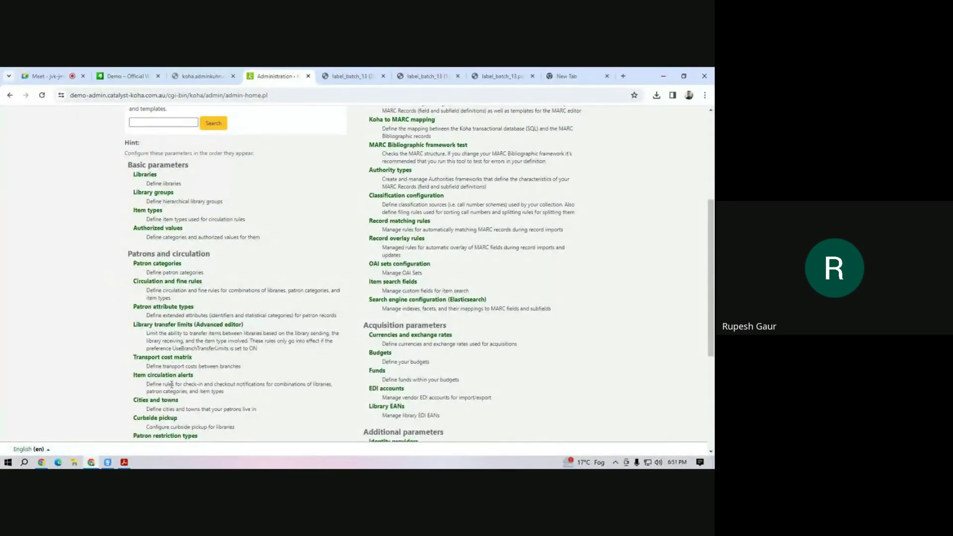
{"action": "scroll", "coordinate": [171, 384], "scroll_direction": "down", "scroll_amount": 4}
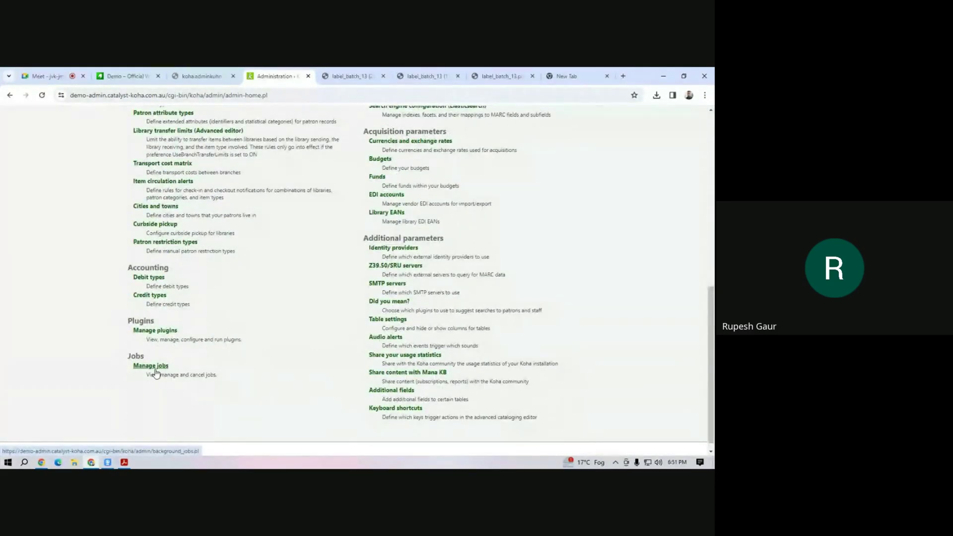
{"action": "scroll", "coordinate": [159, 370], "scroll_direction": "up", "scroll_amount": 10}
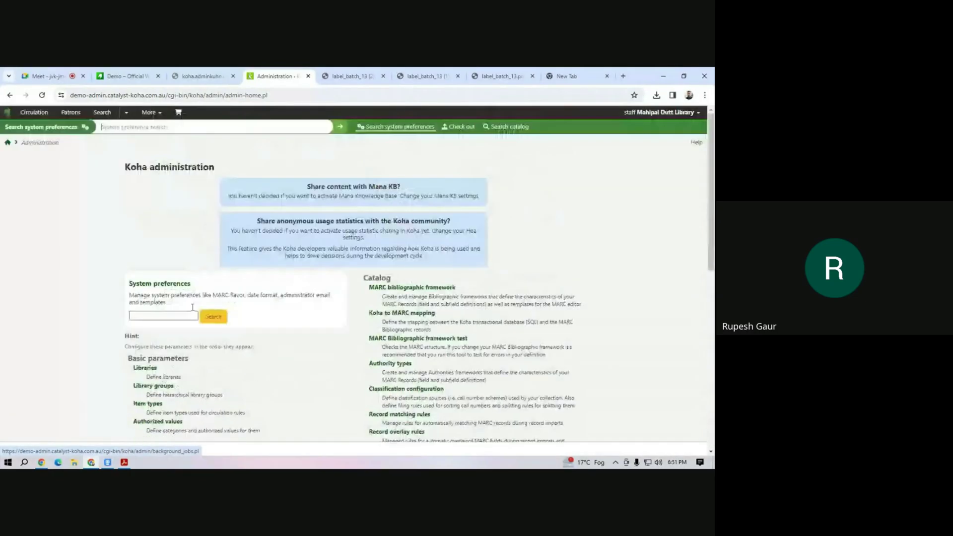
{"action": "left_click", "coordinate": [159, 116]}
Reach the Upload patron images tool through Tools, then bring up File Explorer.
{"action": "left_click", "coordinate": [137, 217]}
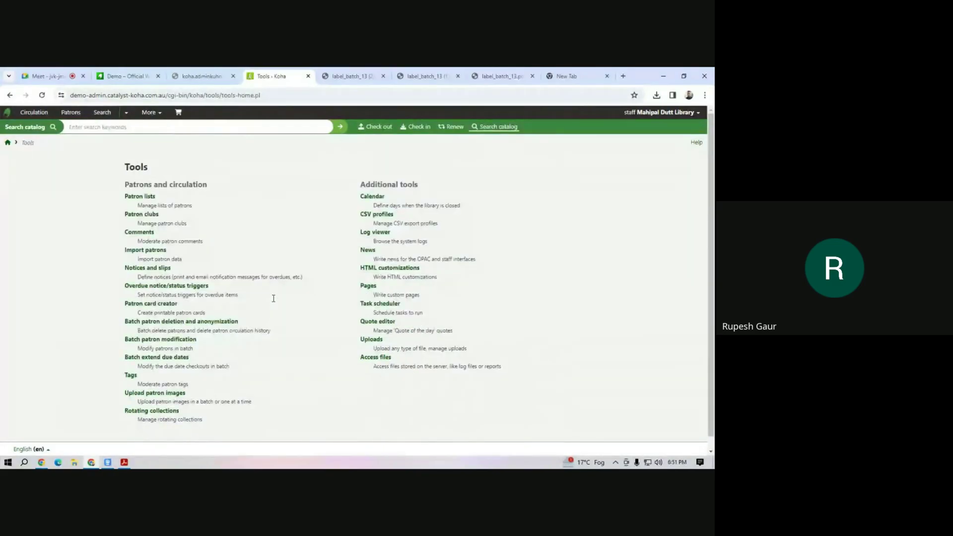
{"action": "left_click", "coordinate": [155, 397]}
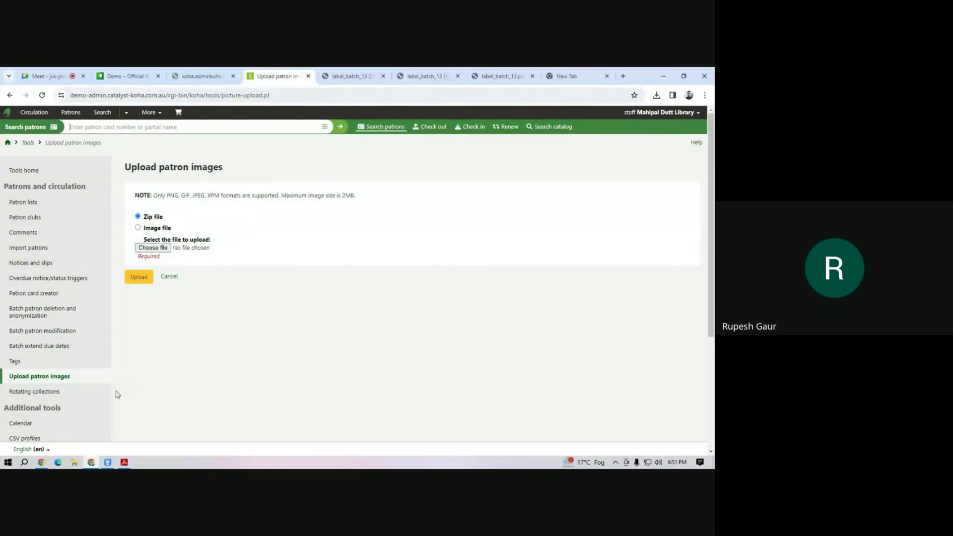
{"action": "left_click", "coordinate": [75, 462]}
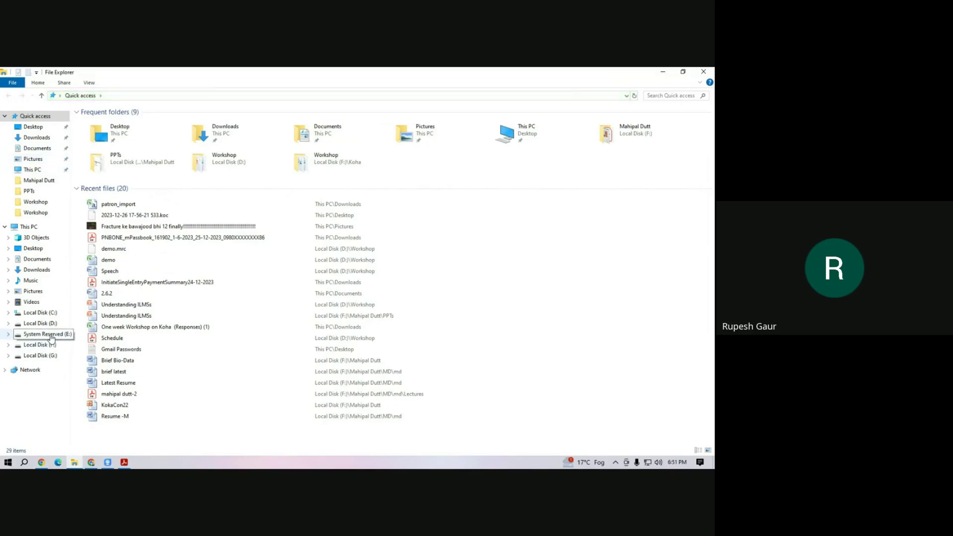
Create a folder named New folder in Pictures.
{"action": "left_click", "coordinate": [40, 161]}
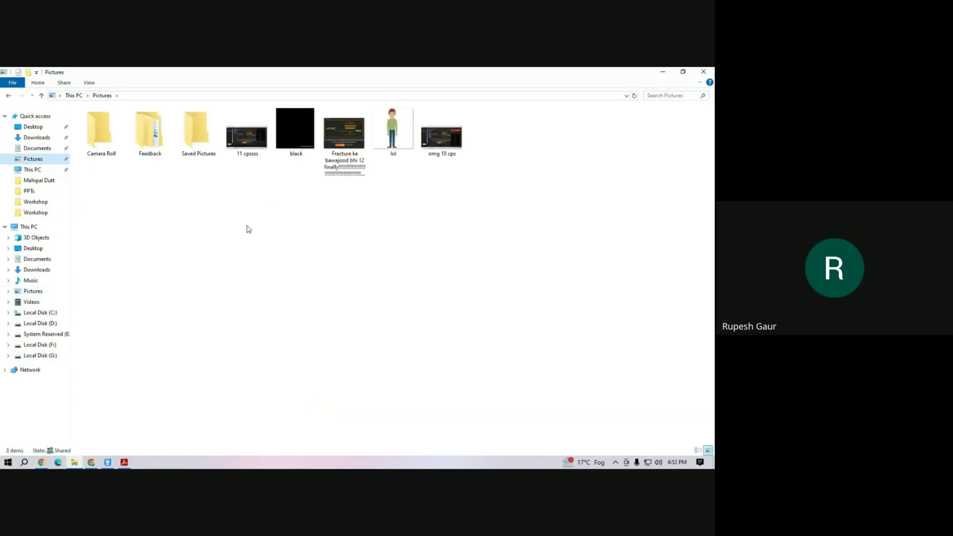
{"action": "left_click_drag", "start_coordinate": [247, 183], "coordinate": [475, 164]}
{"action": "left_click", "coordinate": [189, 221]}
{"action": "right_click", "coordinate": [191, 220]}
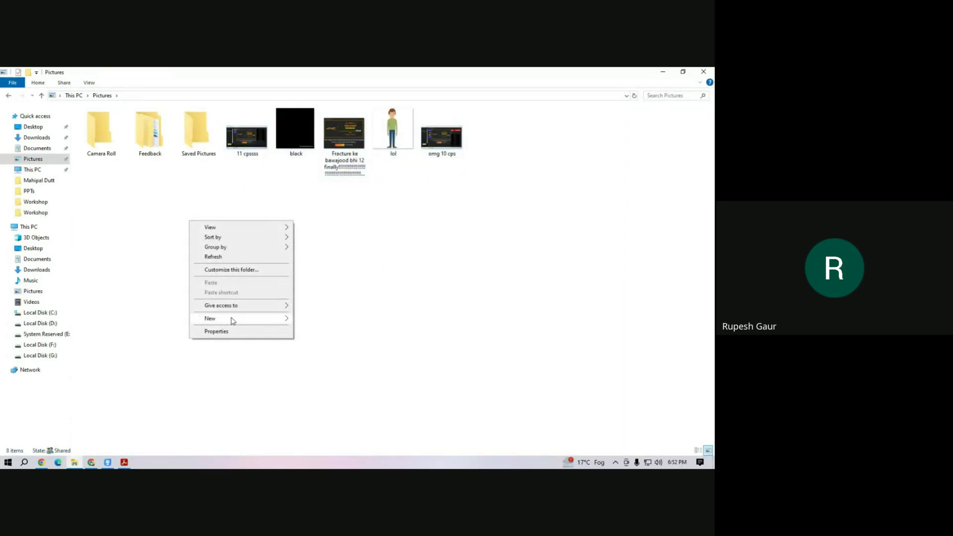
{"action": "mouse_move", "coordinate": [266, 320]}
{"action": "left_click", "coordinate": [309, 317]}
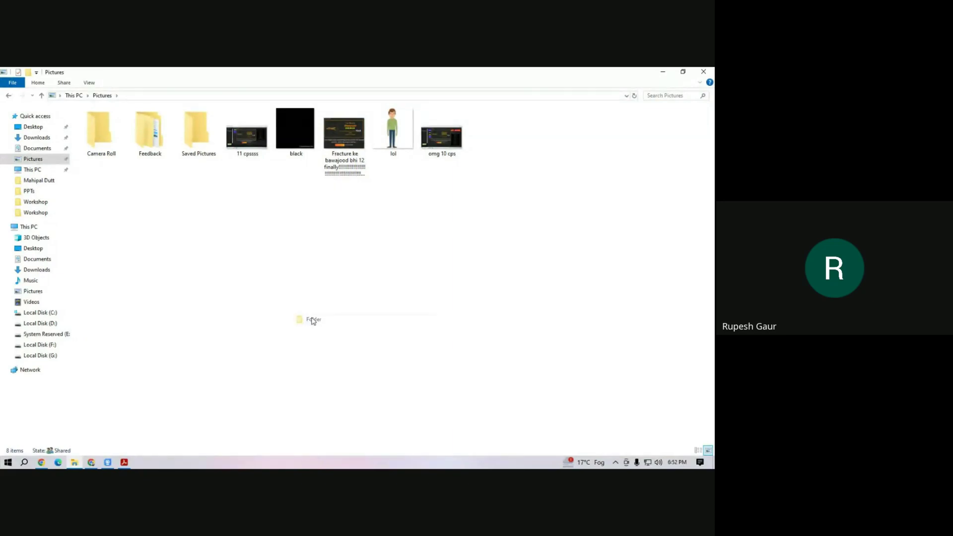
{"action": "key", "text": "Return"}
{"action": "left_click", "coordinate": [287, 278]}
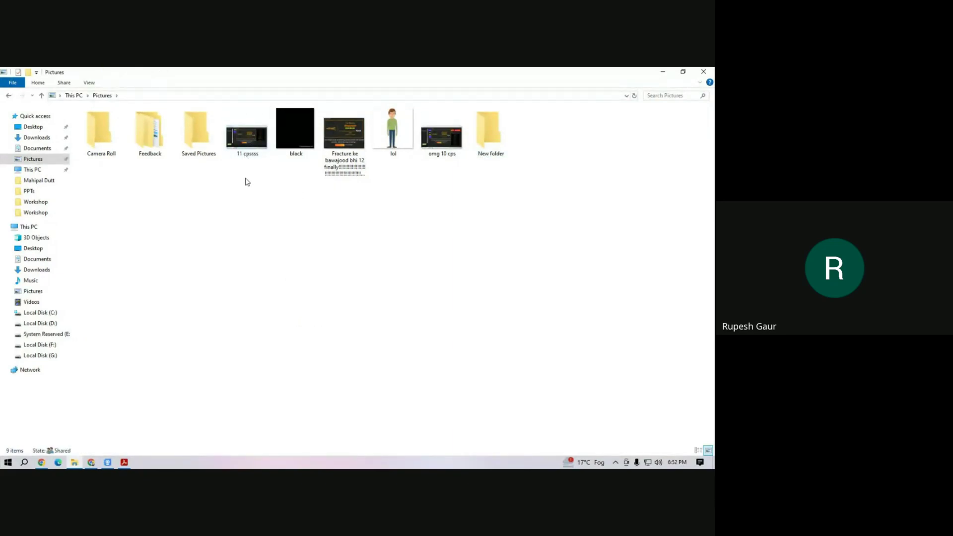
Move the five images into New folder, open it and select the 11 cpssss image.
{"action": "left_click_drag", "start_coordinate": [245, 178], "coordinate": [465, 107]}
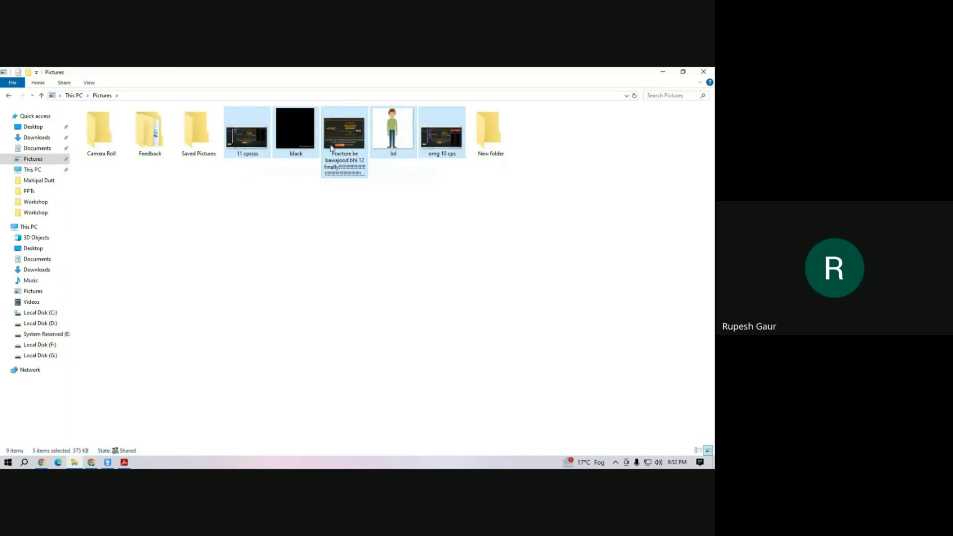
{"action": "left_click_drag", "start_coordinate": [445, 142], "coordinate": [484, 156]}
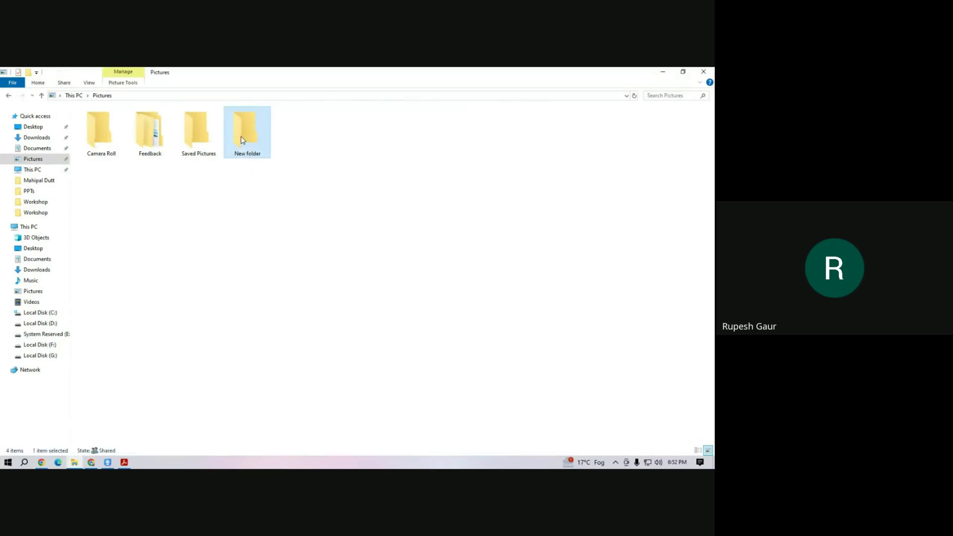
{"action": "double_click", "coordinate": [240, 136]}
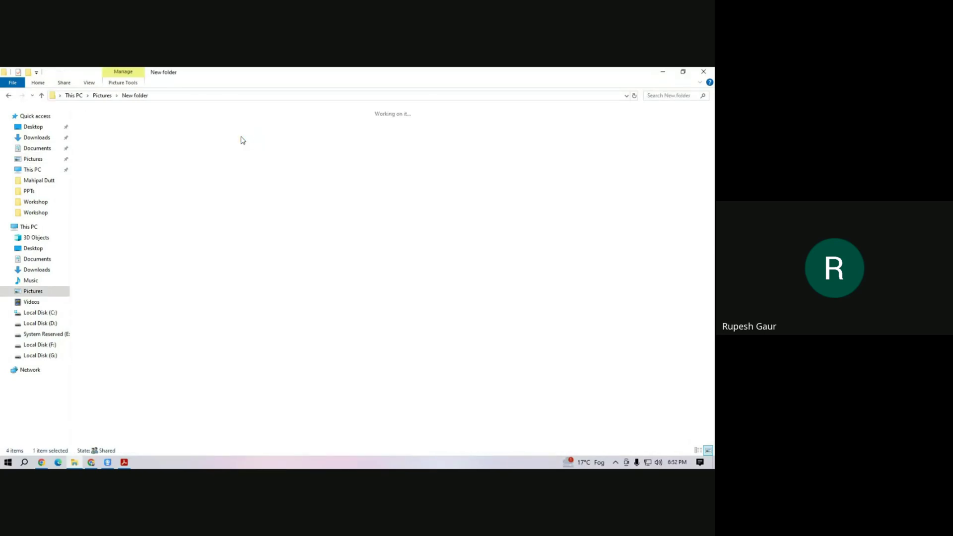
{"action": "right_click", "coordinate": [177, 205]}
{"action": "left_click", "coordinate": [123, 184]}
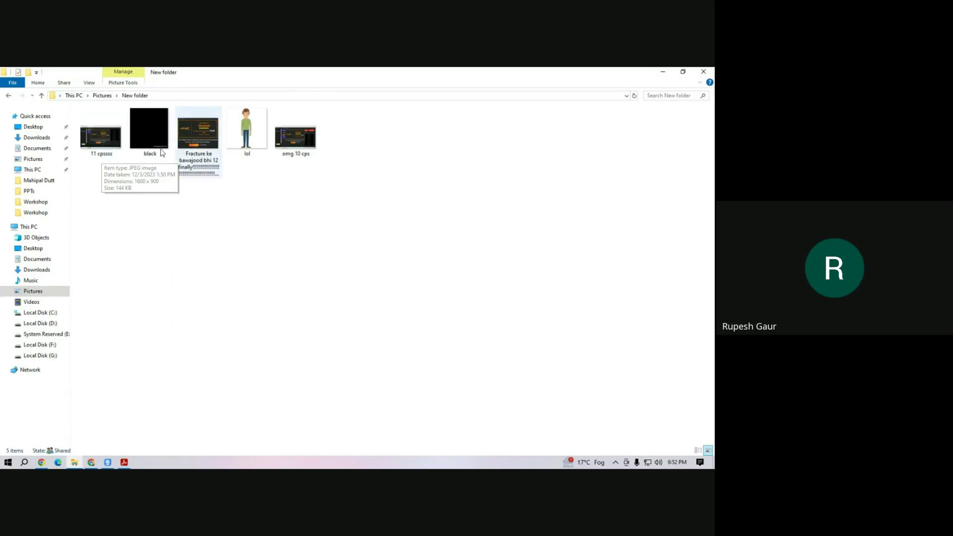
{"action": "left_click", "coordinate": [106, 149]}
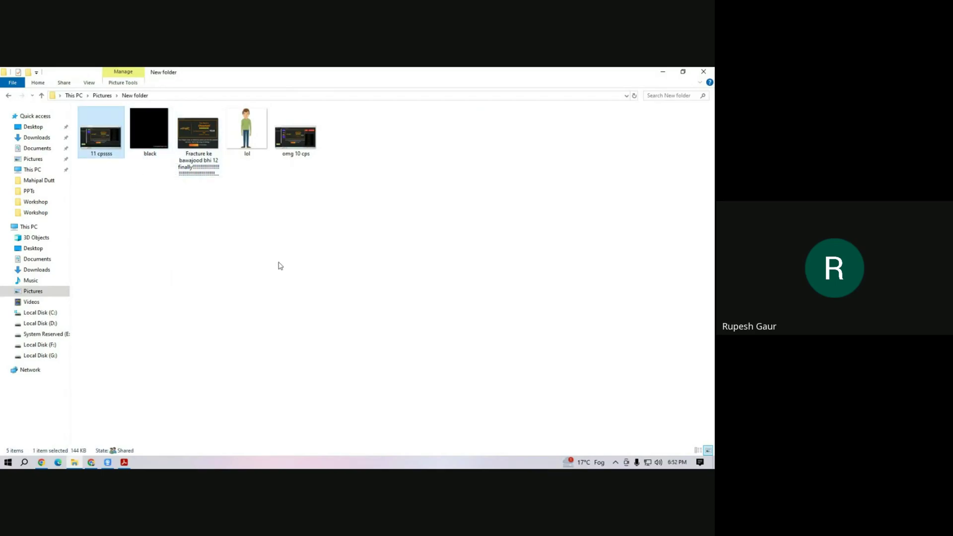
Check the Koha upload page and label PDF, then begin renaming the 11 cpssss image.
{"action": "left_click", "coordinate": [91, 462]}
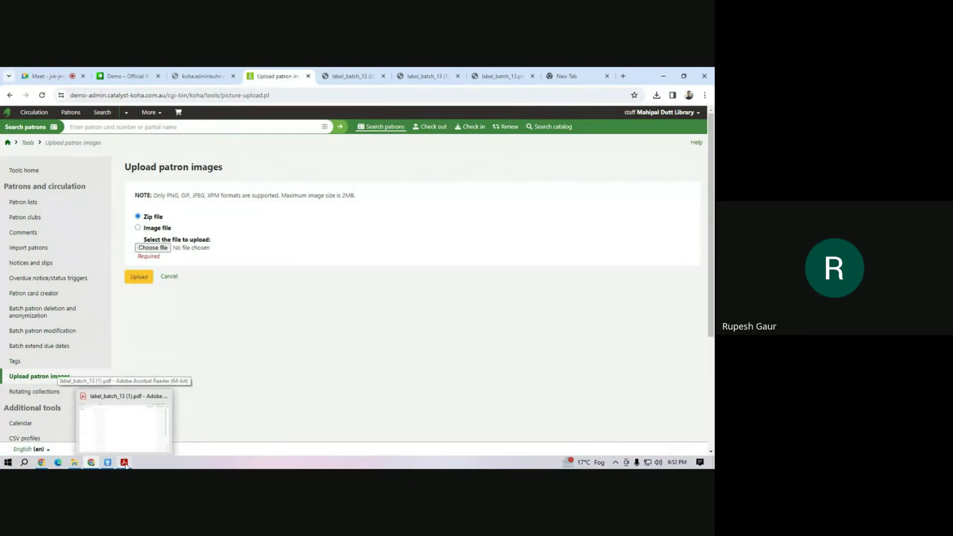
{"action": "left_click", "coordinate": [125, 464]}
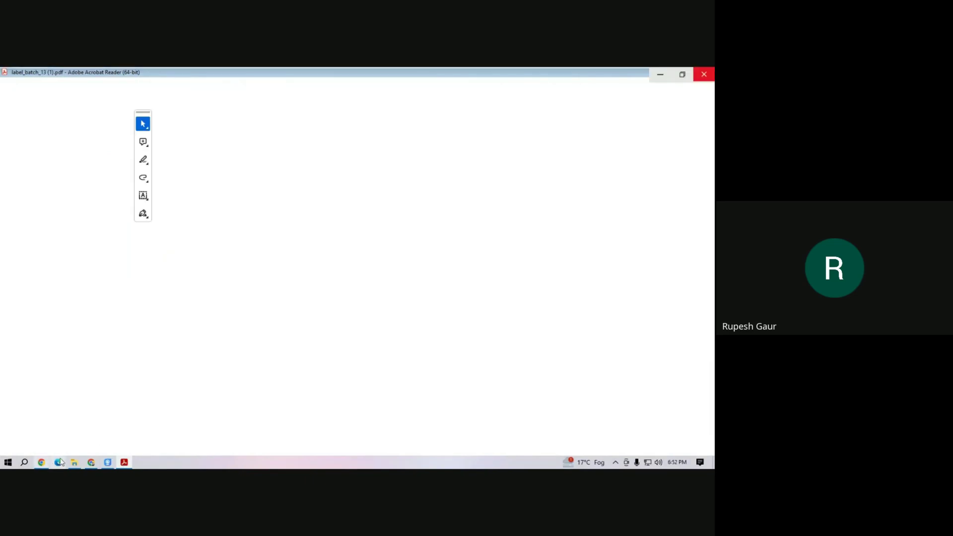
{"action": "left_click", "coordinate": [74, 463]}
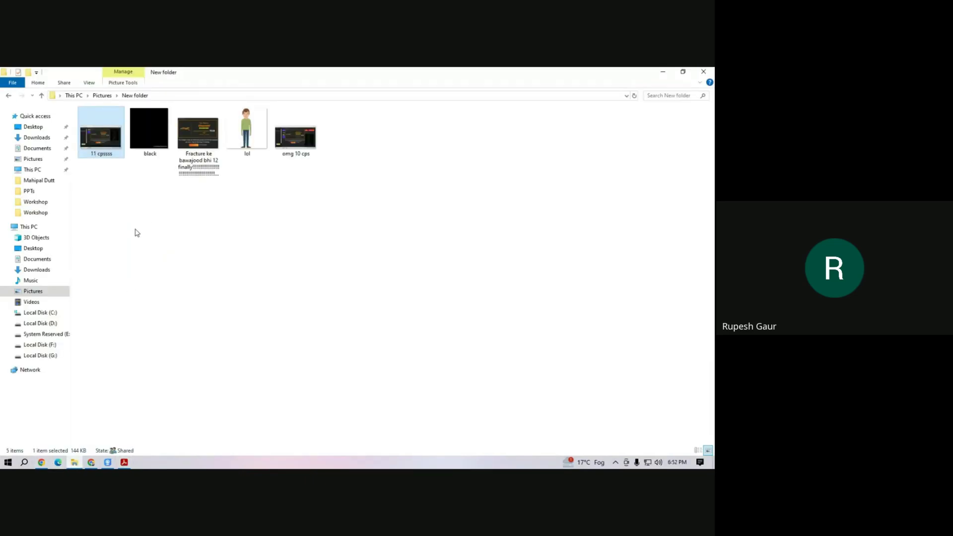
{"action": "left_click", "coordinate": [102, 155]}
Rename the 11 cpssss image m1, the black image m2, and the remaining three m3, m4, m5.
{"action": "type", "text": "m1"}
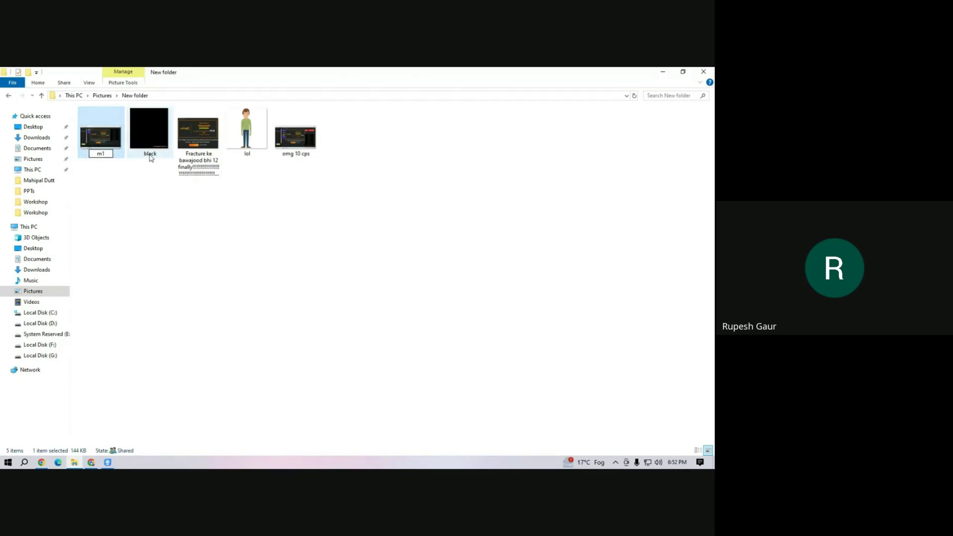
{"action": "left_click", "coordinate": [147, 155]}
{"action": "left_click", "coordinate": [102, 154]}
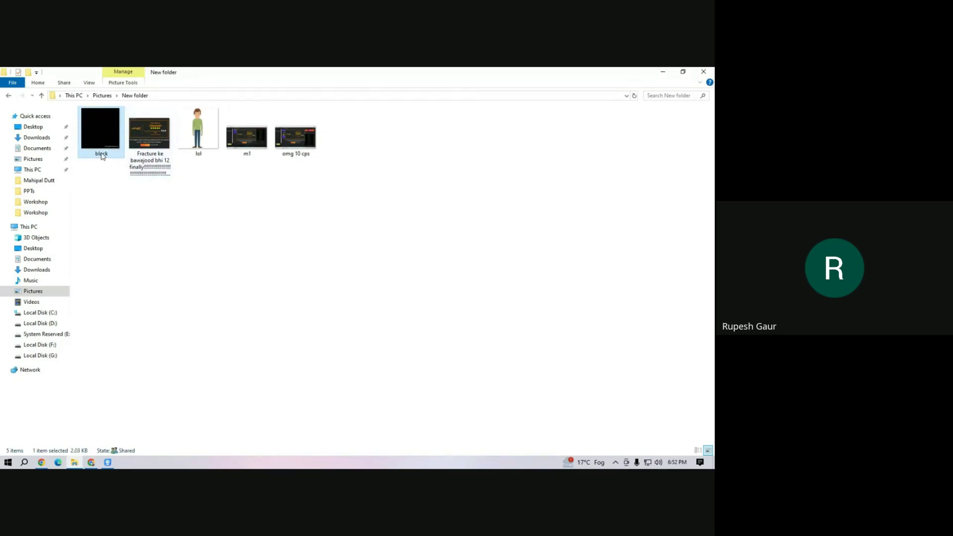
{"action": "type", "text": "m2"}
{"action": "key", "text": "Tab"}
{"action": "type", "text": "m"}
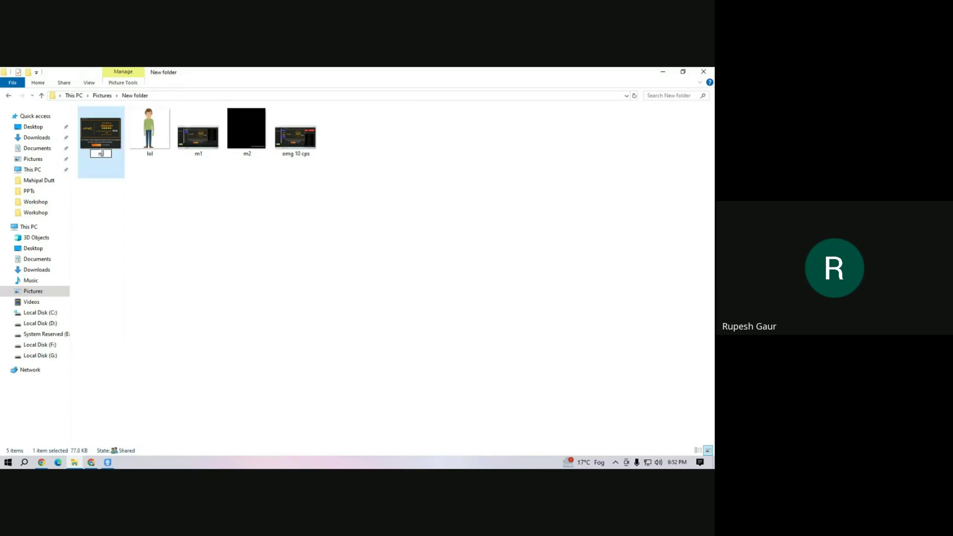
{"action": "type", "text": "3"}
{"action": "key", "text": "Tab"}
{"action": "type", "text": "m4"}
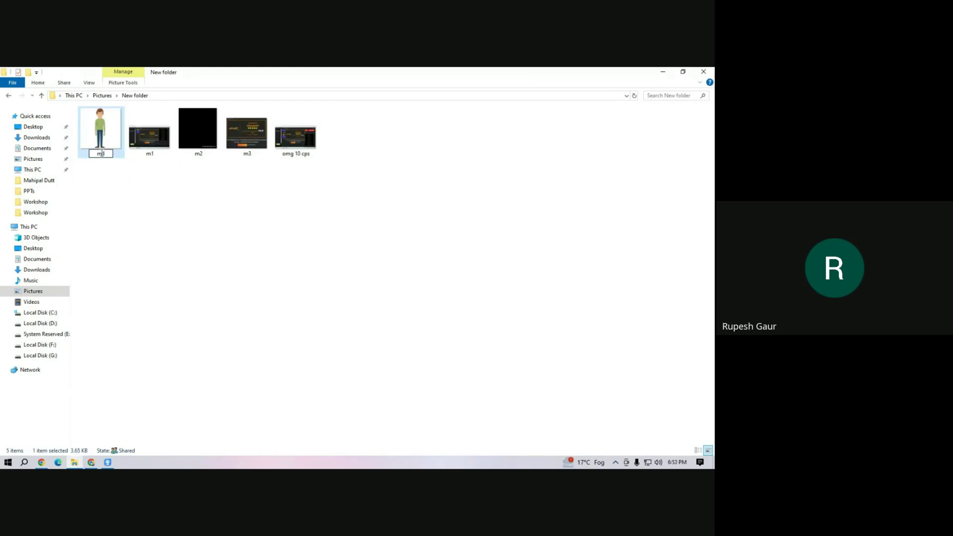
{"action": "key", "text": "Tab"}
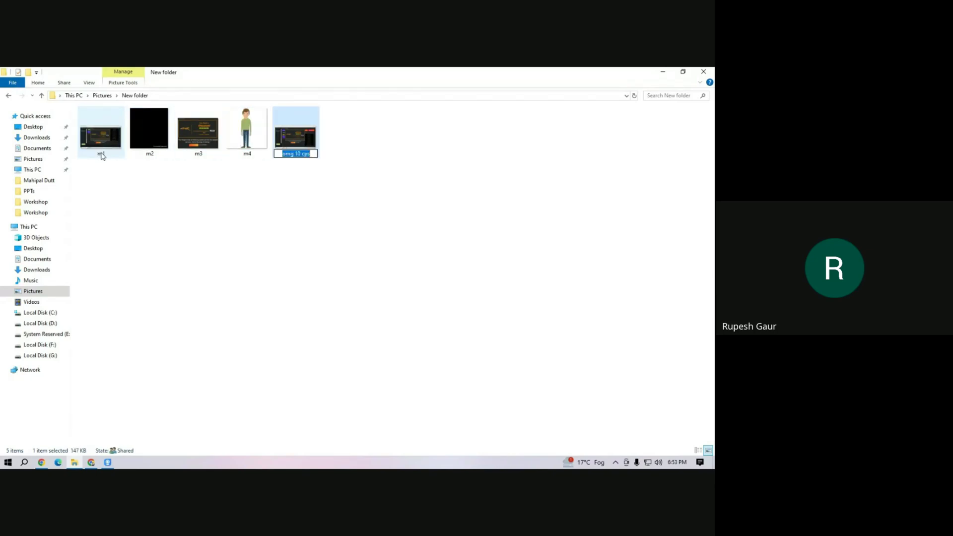
{"action": "type", "text": "m5"}
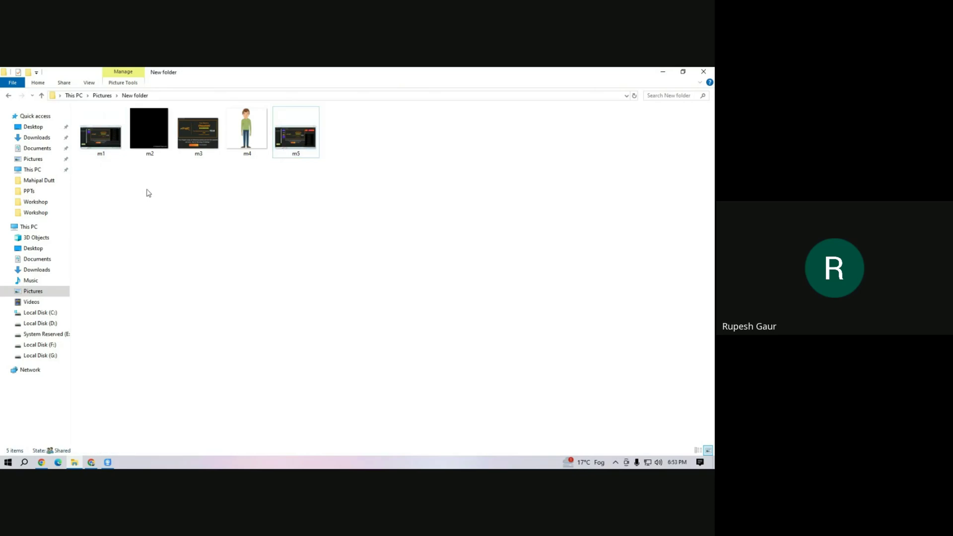
{"action": "left_click", "coordinate": [149, 194]}
Create a new text document named DATALINK in New folder and select it.
{"action": "right_click", "coordinate": [169, 199]}
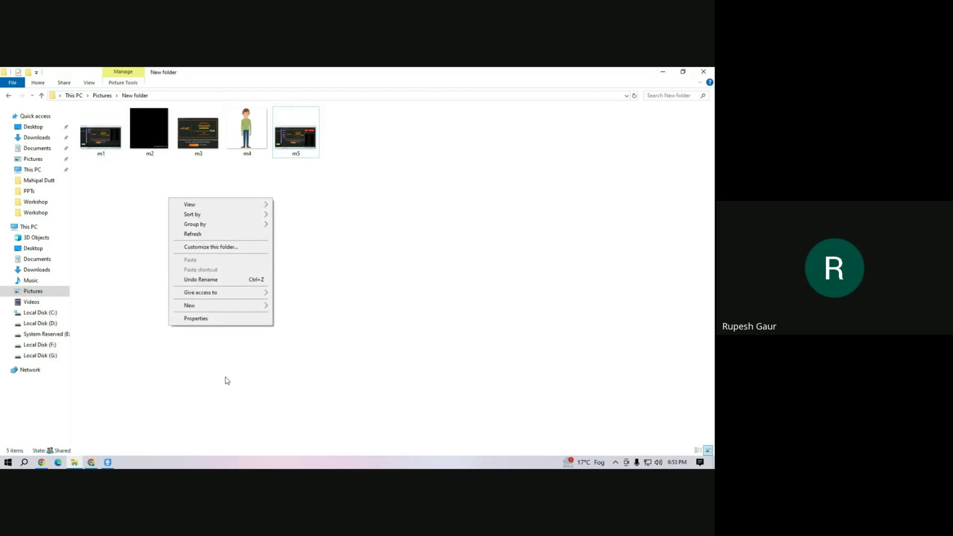
{"action": "mouse_move", "coordinate": [243, 306]}
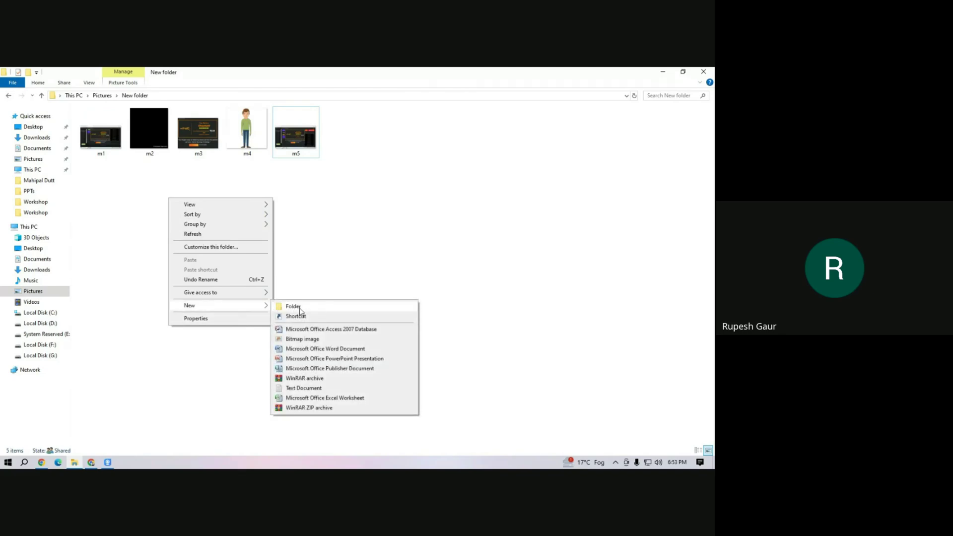
{"action": "left_click", "coordinate": [315, 391]}
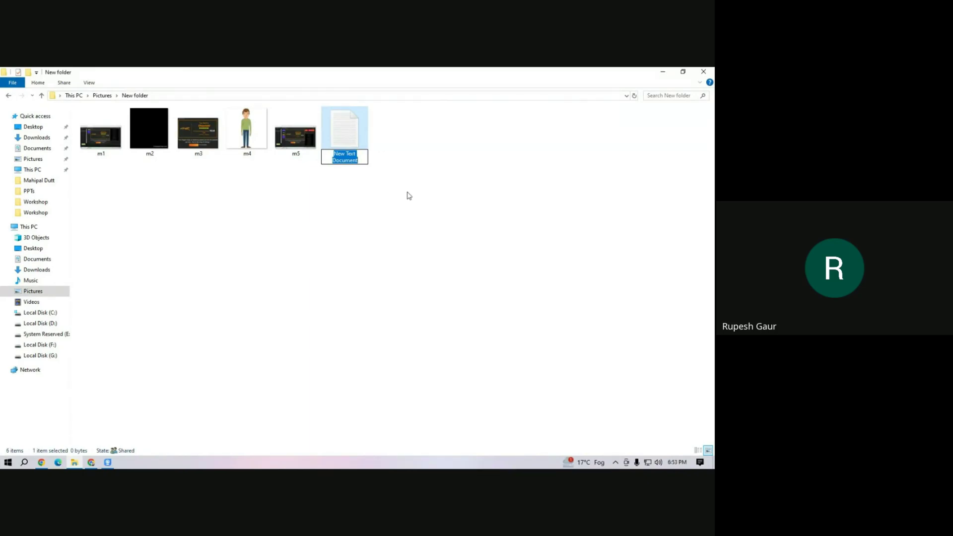
{"action": "type", "text": "DATA"}
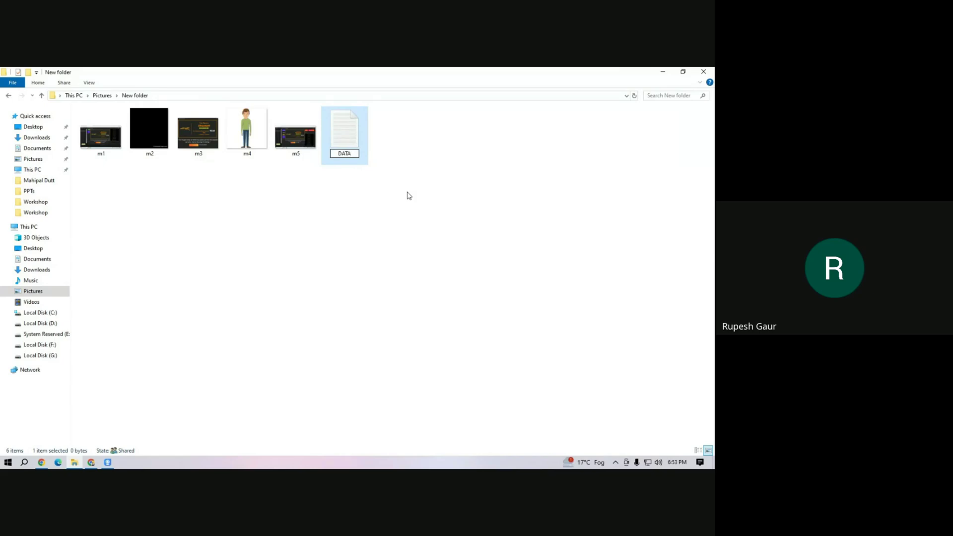
{"action": "type", "text": "LINK"}
{"action": "left_click", "coordinate": [400, 206]}
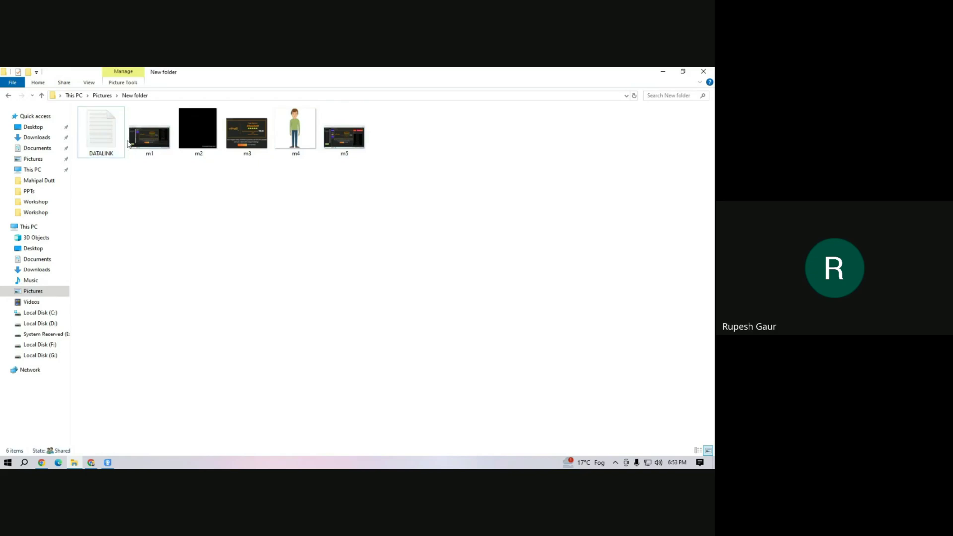
{"action": "left_click", "coordinate": [102, 145]}
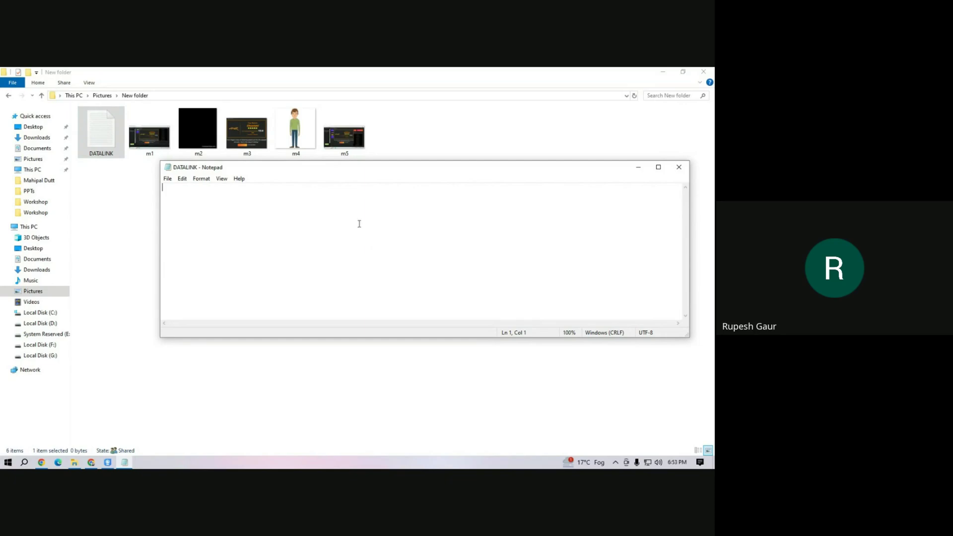
Write the first DATALINK line 'm1, m1.jpg', replacing the cardnumber placeholder.
{"action": "left_click_drag", "start_coordinate": [336, 169], "coordinate": [389, 182]}
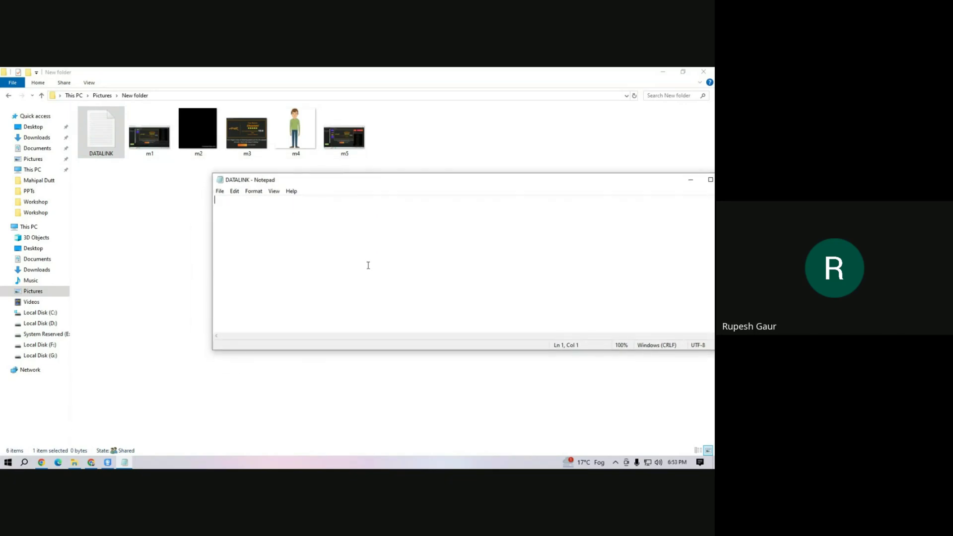
{"action": "type", "text": "cardnumber,"}
{"action": "left_click_drag", "start_coordinate": [265, 205], "coordinate": [208, 202]}
{"action": "type", "text": "m1,"}
{"action": "left_click_drag", "start_coordinate": [222, 200], "coordinate": [214, 201]}
{"action": "left_click", "coordinate": [228, 203]}
{"action": "type", "text": "m1.jpg"}
{"action": "key", "text": "Return"}
Add lines 'm2, m2.jpg' through 'm5, m5.jpg' and save DATALINK.txt when closing Notepad.
{"action": "type", "text": "m2, m2,.jpg"}
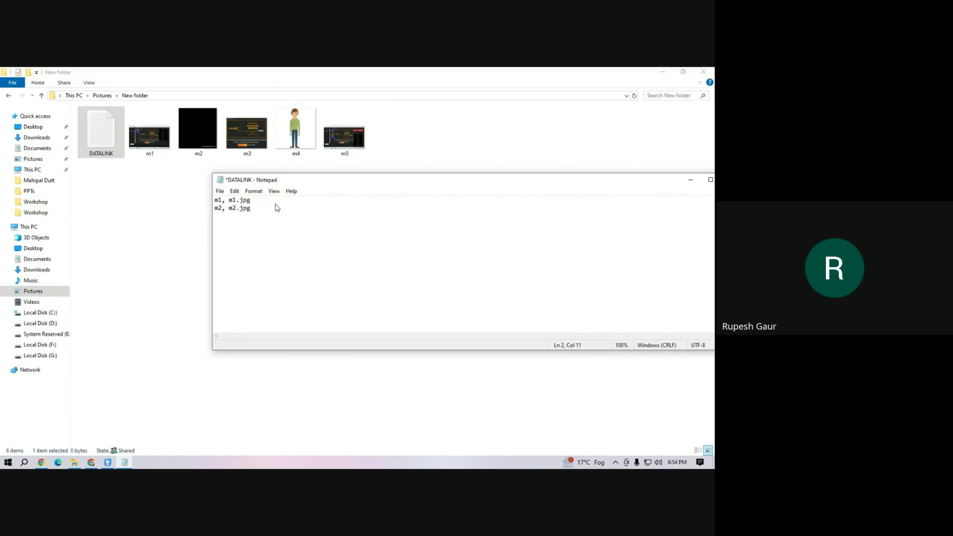
{"action": "type", "text": "m"}
{"action": "type", "text": "3"}
{"action": "type", "text": ", m"}
{"action": "type", "text": "3.jp"}
{"action": "type", "text": "g"}
{"action": "type", "text": "m"}
{"action": "type", "text": "4,"}
{"action": "type", "text": " m"}
{"action": "type", "text": "4"}
{"action": "type", "text": ".jpg"}
{"action": "type", "text": "m5"}
{"action": "type", "text": ", m5.j"}
{"action": "type", "text": "pg"}
{"action": "left_click_drag", "start_coordinate": [600, 187], "coordinate": [487, 187]}
{"action": "left_click", "coordinate": [618, 179]}
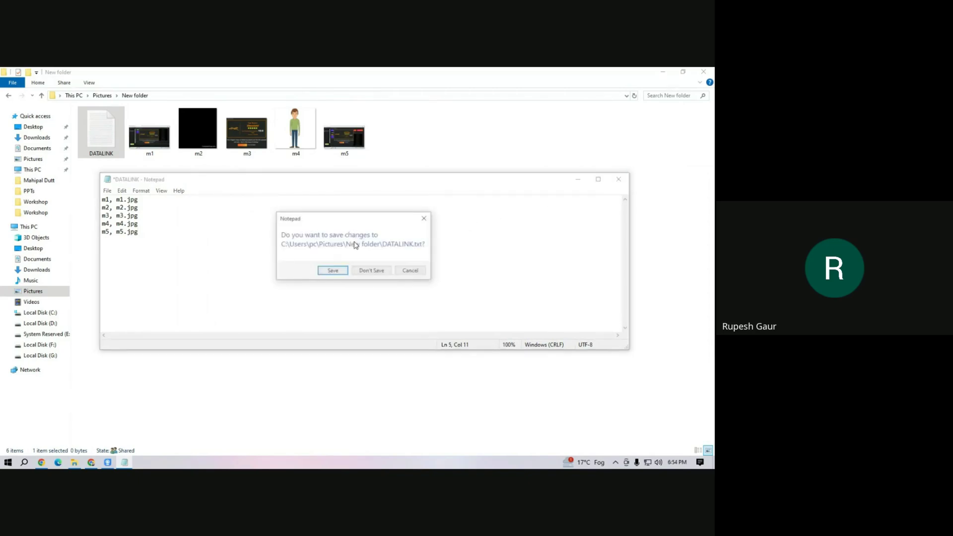
{"action": "left_click", "coordinate": [333, 271]}
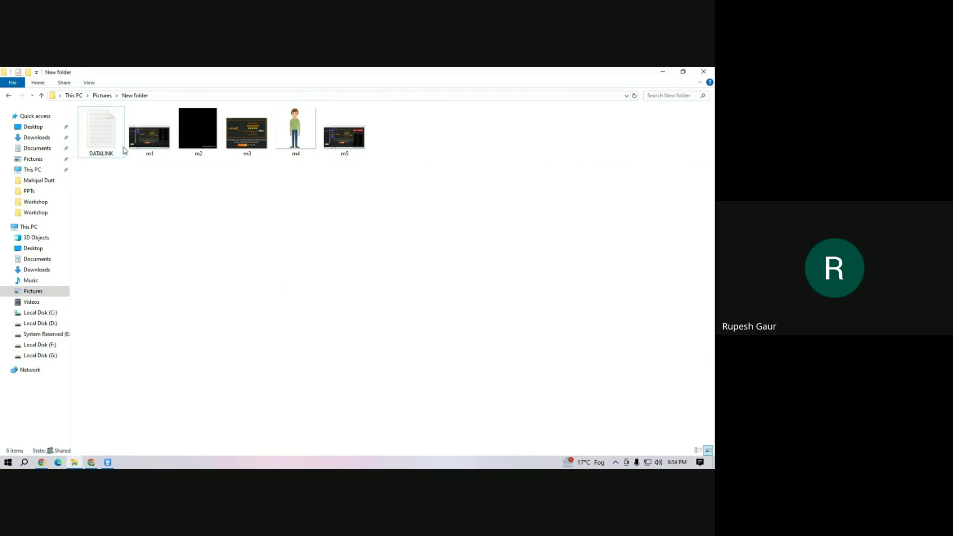
{"action": "left_click", "coordinate": [108, 96]}
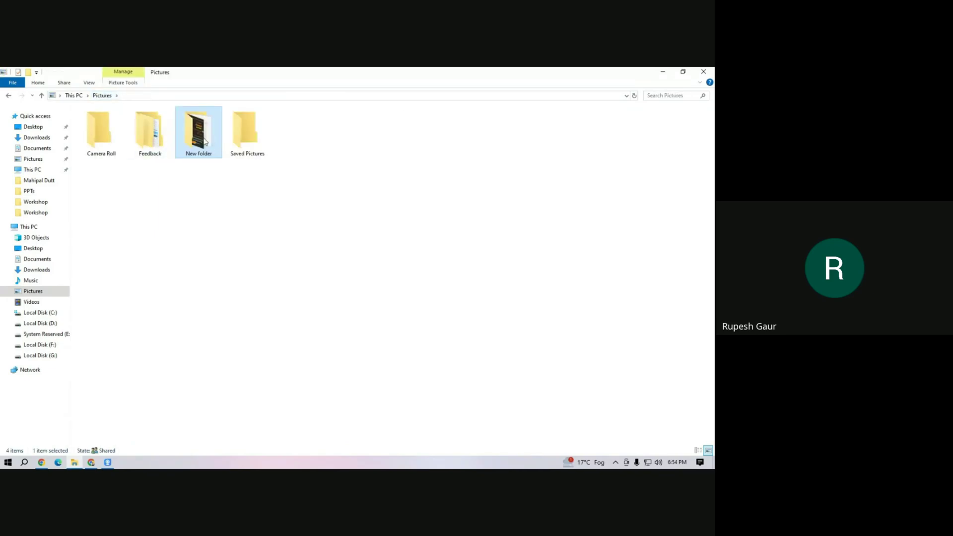
Send New folder to a compressed zip archive, keeping the name New folder.
{"action": "double_click", "coordinate": [200, 139]}
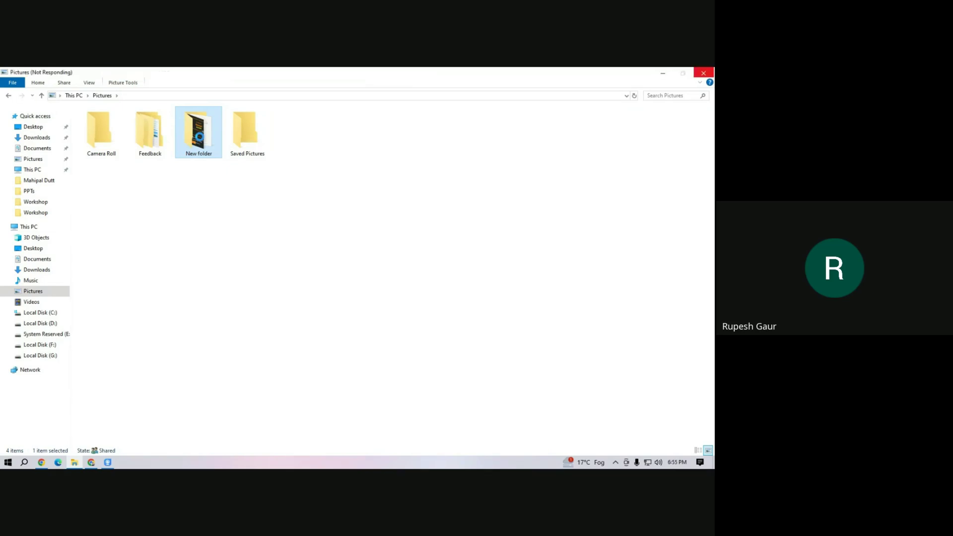
{"action": "right_click", "coordinate": [200, 137]}
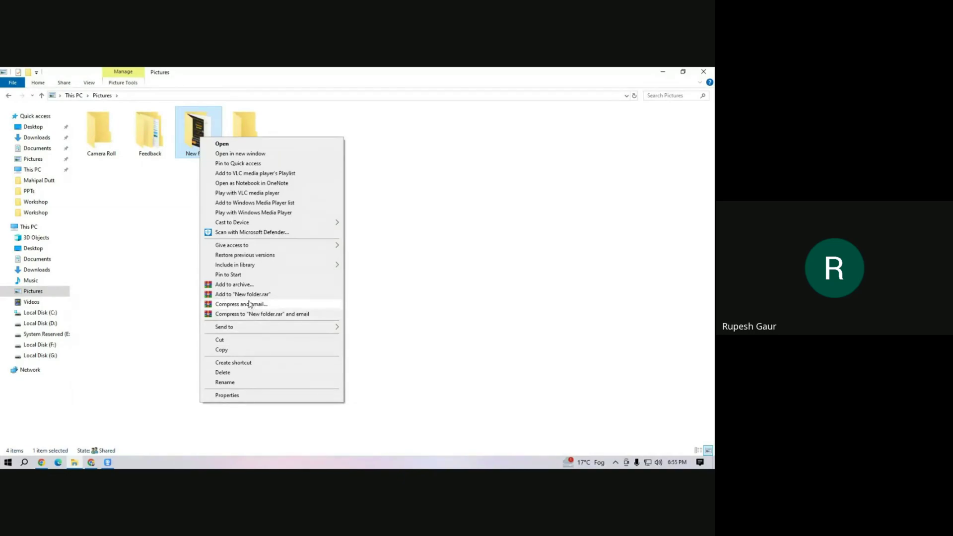
{"action": "mouse_move", "coordinate": [260, 328]}
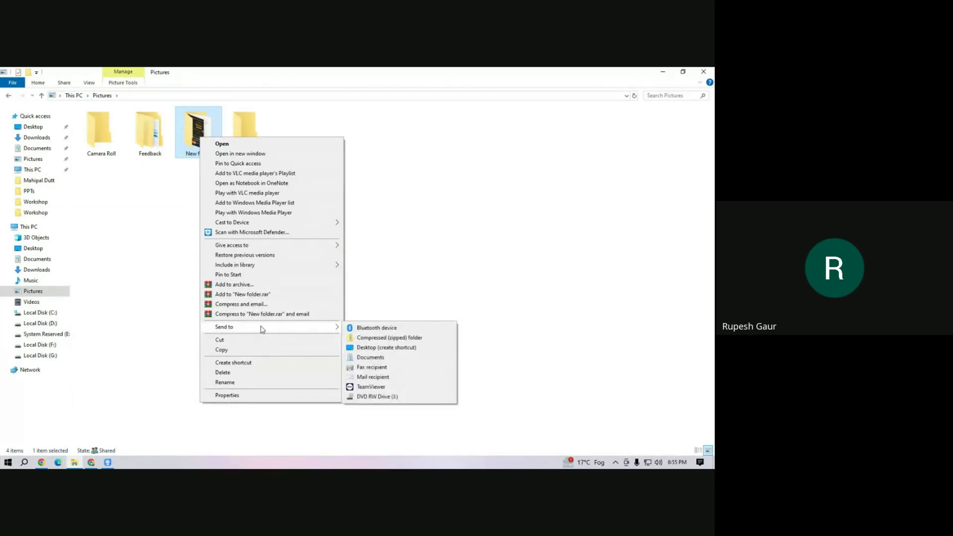
{"action": "left_click", "coordinate": [355, 338]}
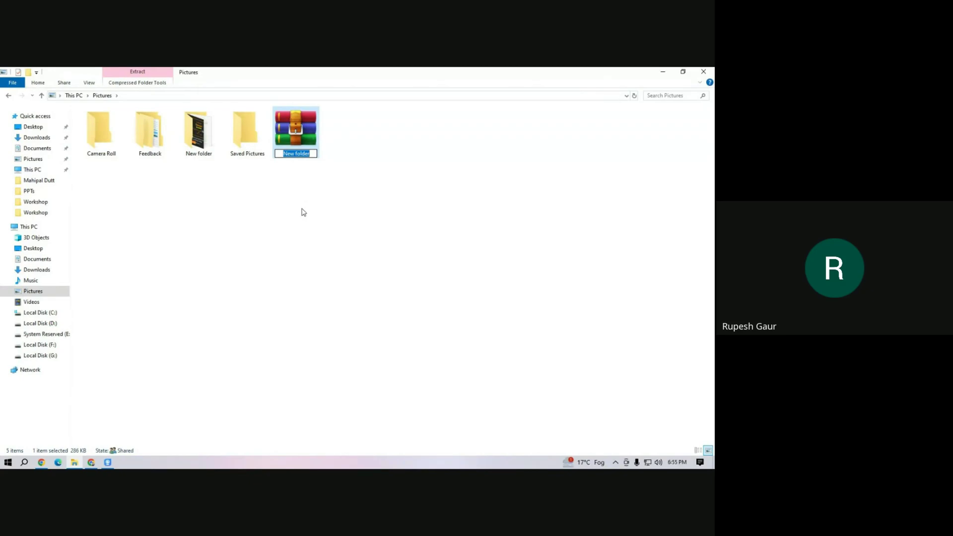
{"action": "left_click", "coordinate": [285, 215]}
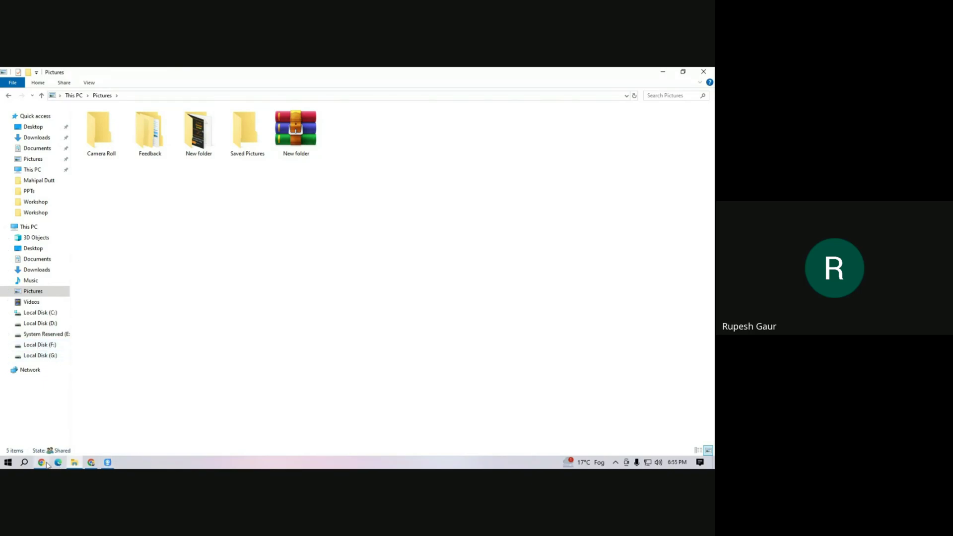
{"action": "left_click", "coordinate": [92, 463]}
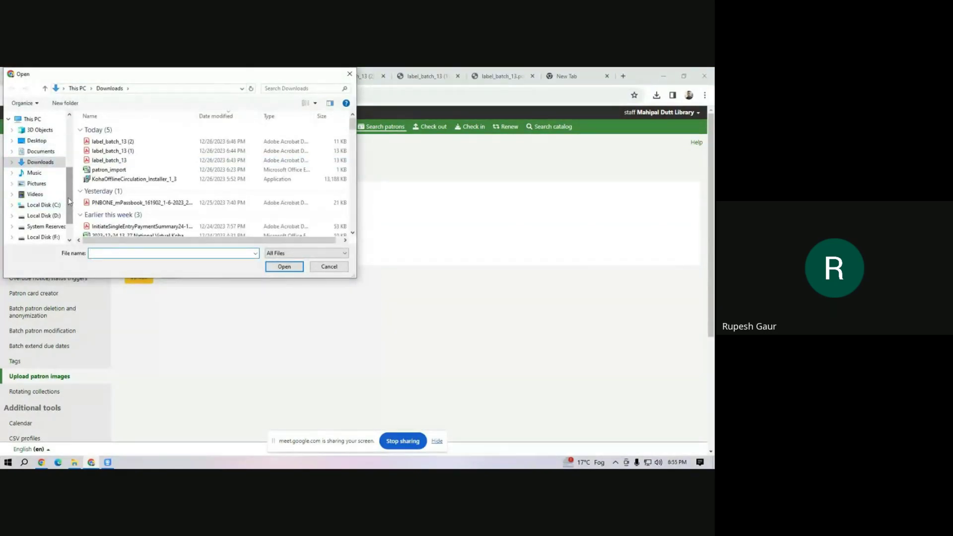
Choose New folder.zip from Pictures and upload it as patron images.
{"action": "left_click_drag", "start_coordinate": [68, 201], "coordinate": [67, 142]}
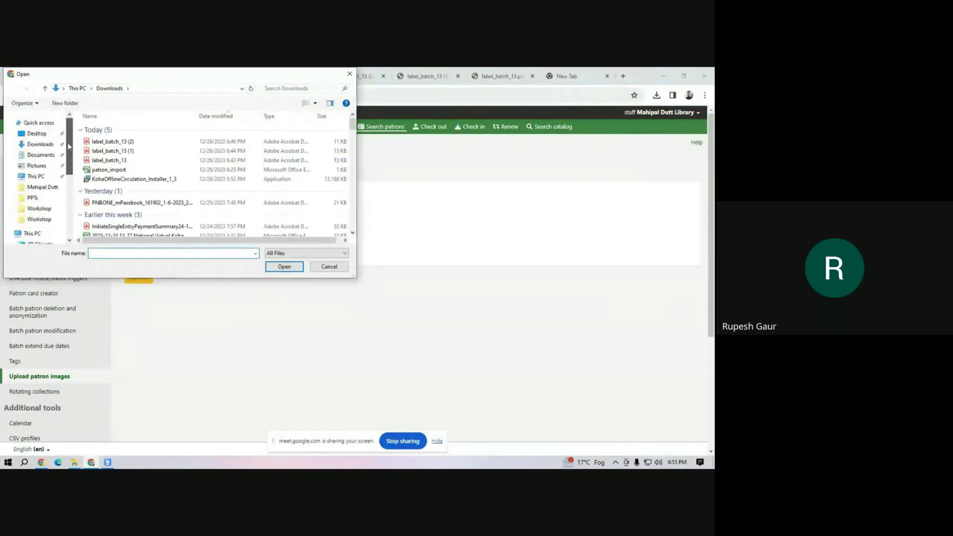
{"action": "left_click", "coordinate": [36, 165]}
{"action": "left_click", "coordinate": [324, 144]}
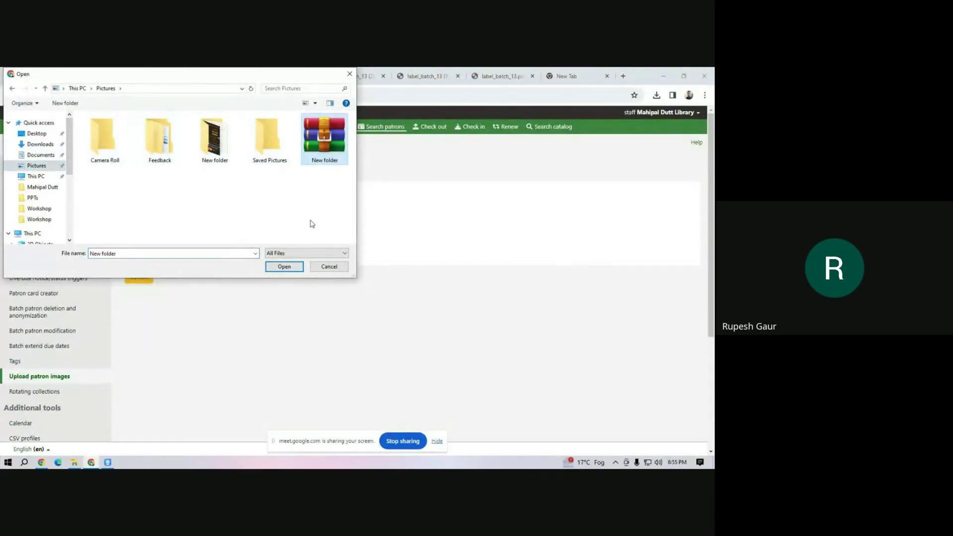
{"action": "left_click", "coordinate": [284, 266]}
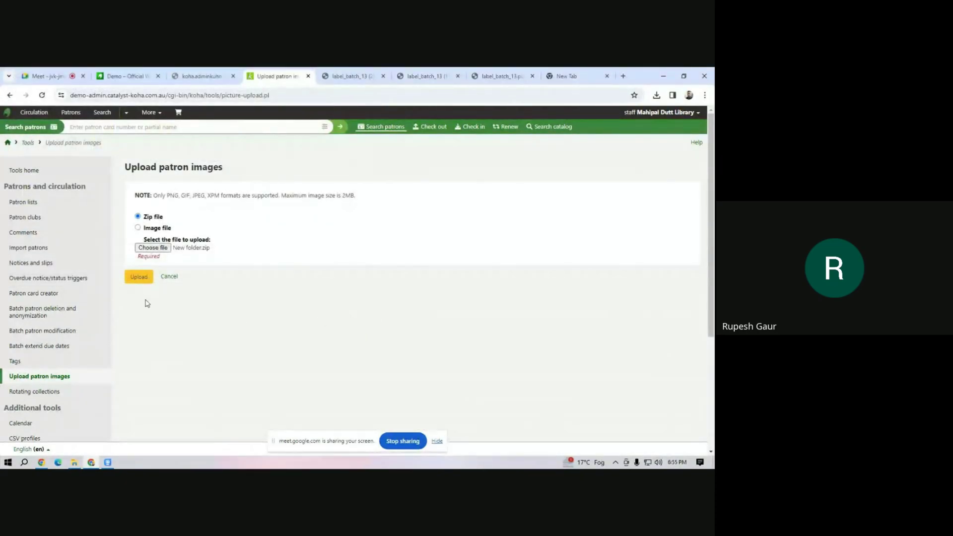
{"action": "left_click", "coordinate": [139, 276]}
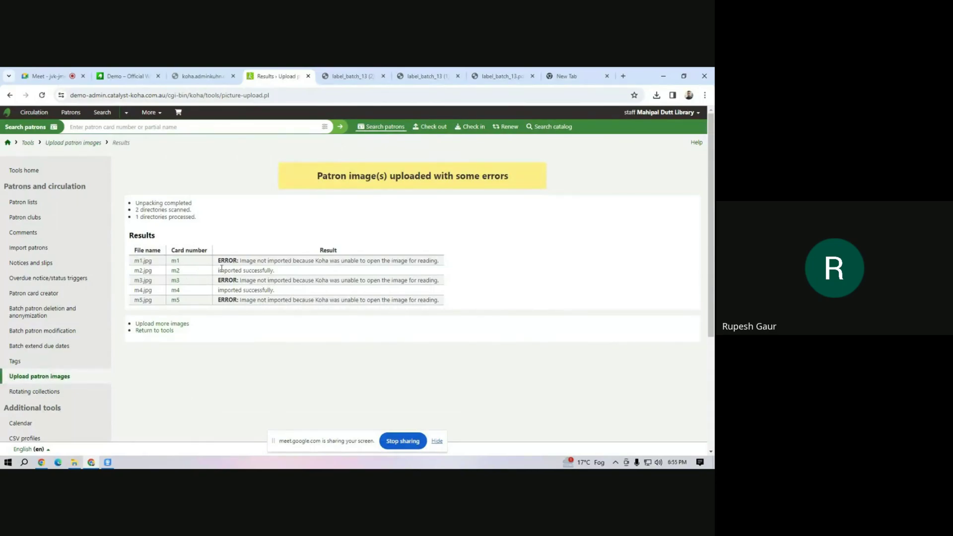
{"action": "left_click_drag", "start_coordinate": [258, 261], "coordinate": [317, 283]}
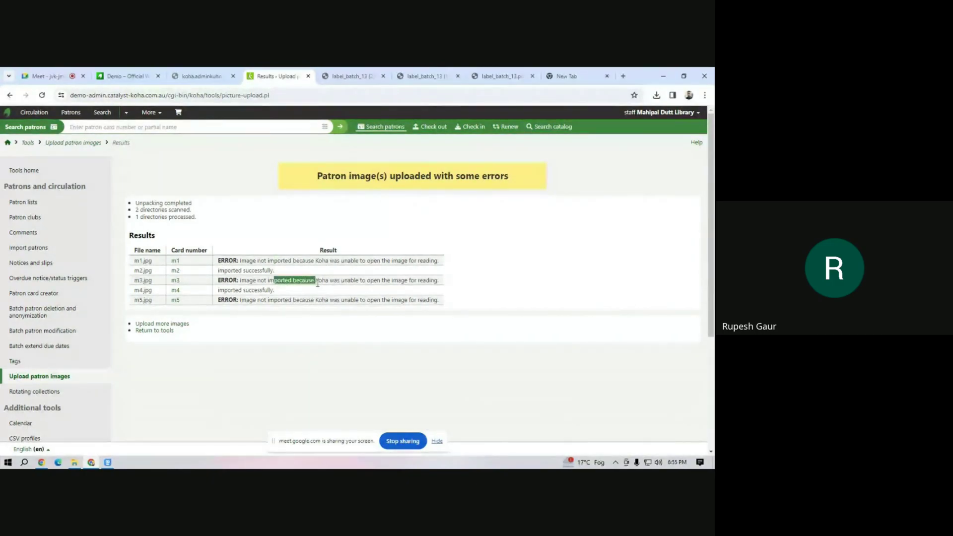
{"action": "left_click", "coordinate": [296, 300]}
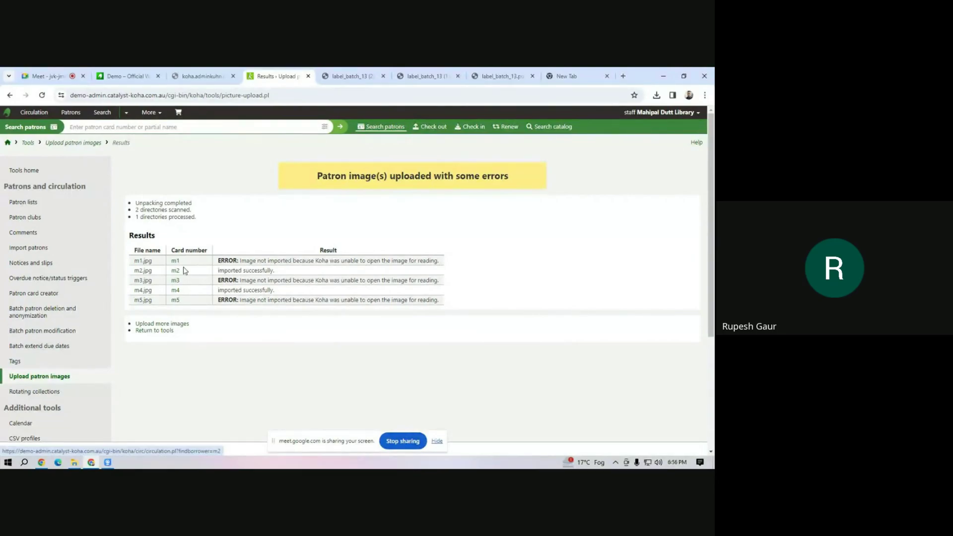
{"action": "left_click_drag", "start_coordinate": [233, 270], "coordinate": [266, 273]}
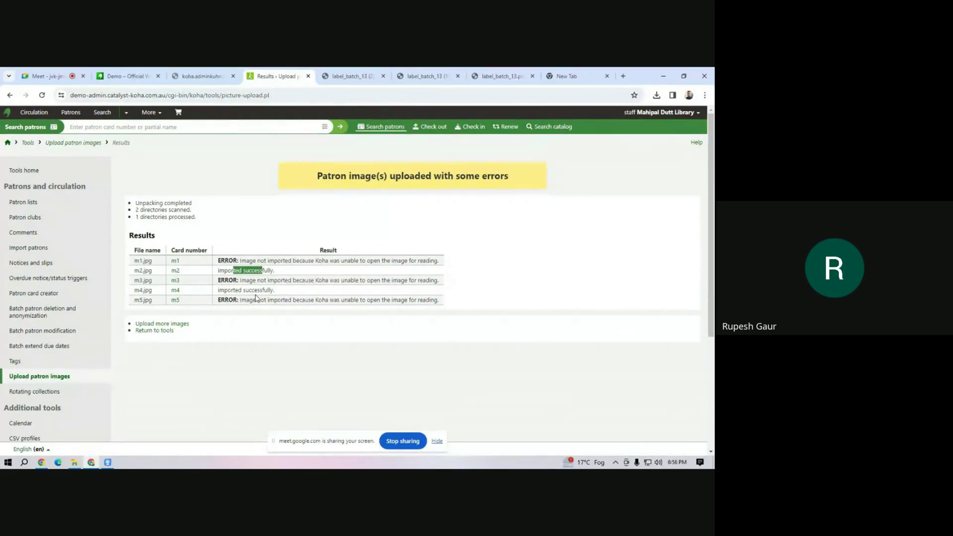
{"action": "left_click", "coordinate": [111, 131]}
{"action": "type", "text": "m2"}
Look up the two imported patrons, including card number m4, then return to Google Meet.
{"action": "key", "text": "Return"}
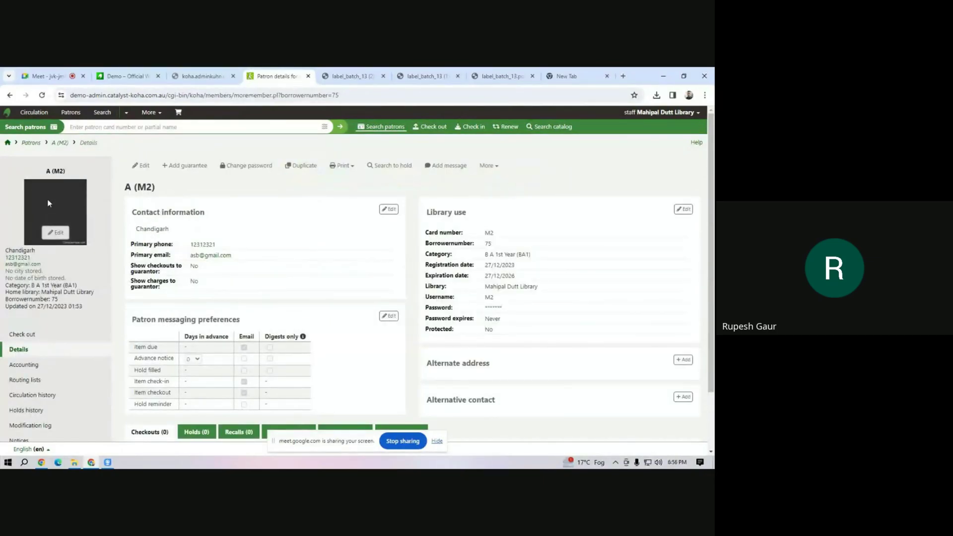
{"action": "type", "text": "m4"}
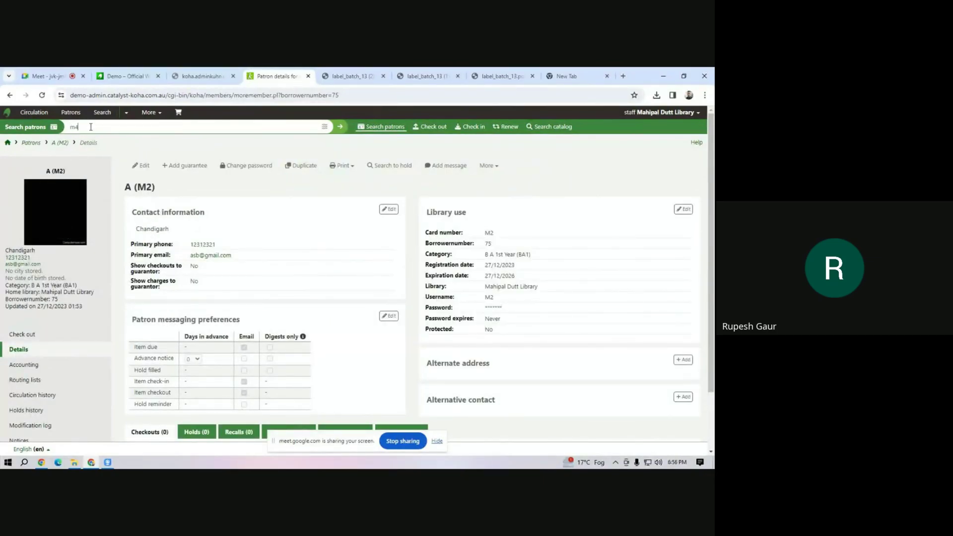
{"action": "key", "text": "Return"}
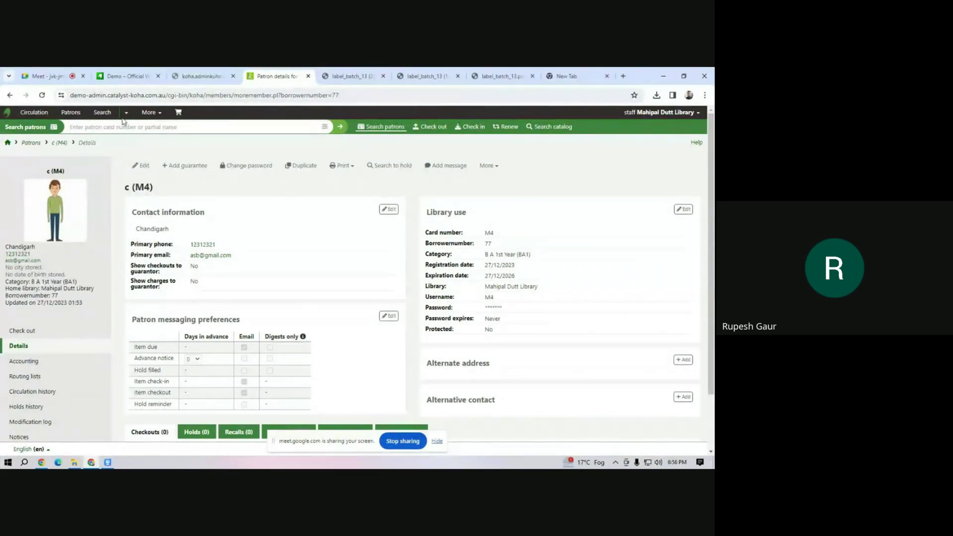
{"action": "left_click", "coordinate": [56, 76]}
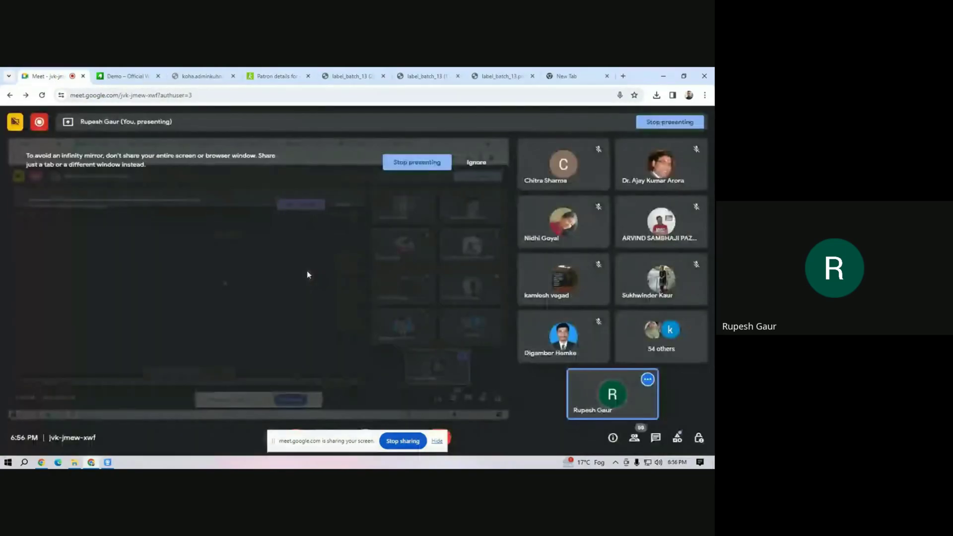